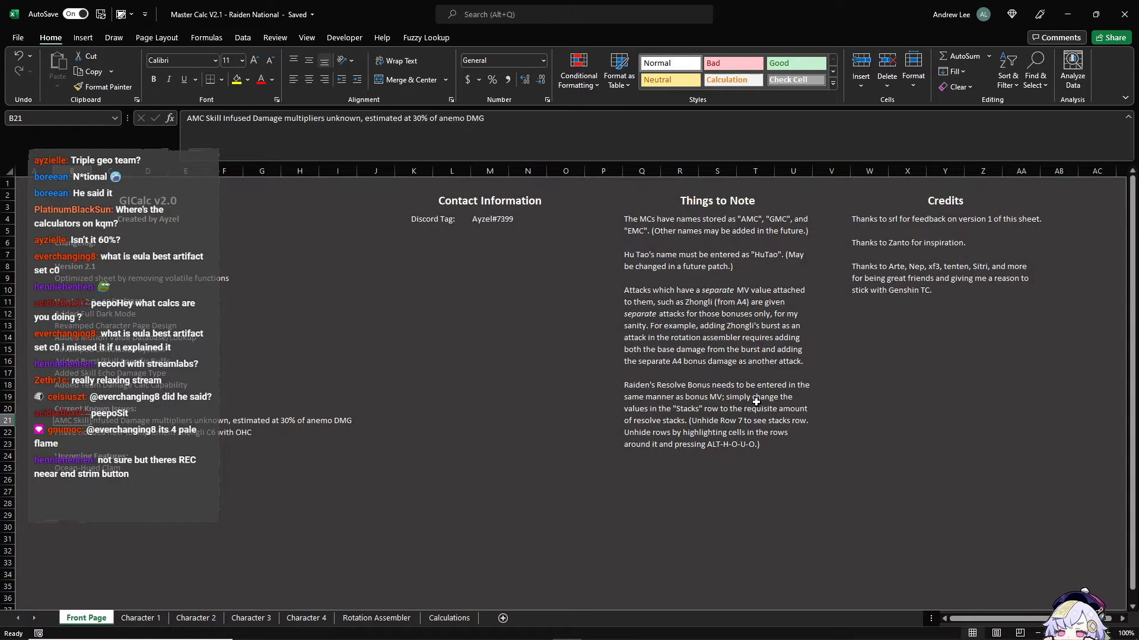
Step: Read the Front Page notes on MC names, Hu Tao, separate attacks and Raiden's Resolve Bonus
left_click_drag(52, 228, 789, 445)
left_click(638, 228)
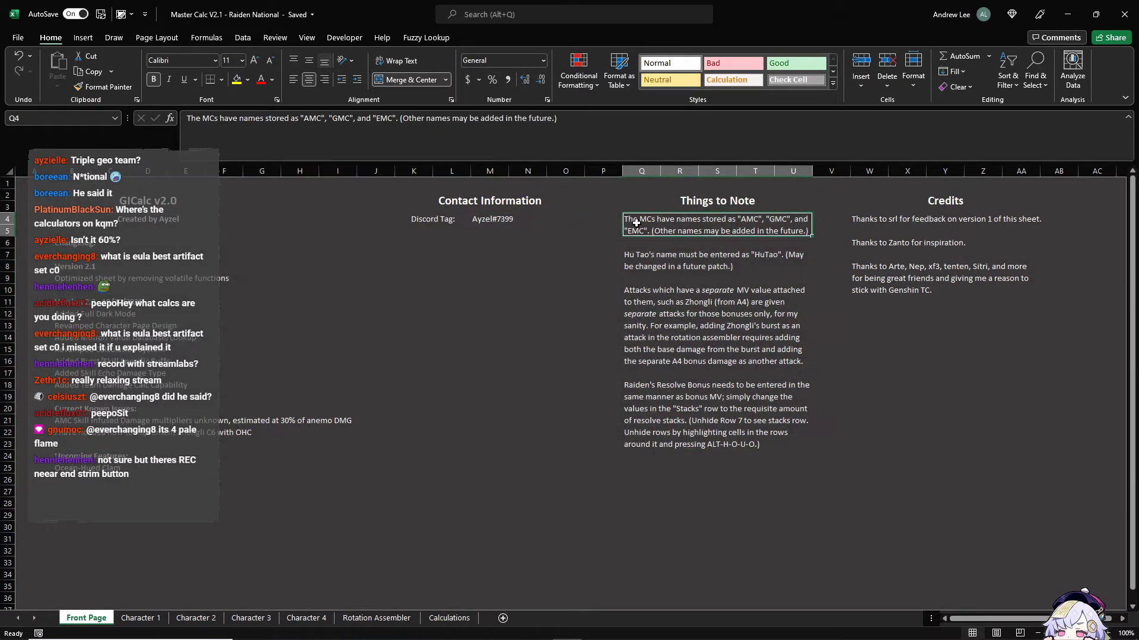
left_click(753, 260)
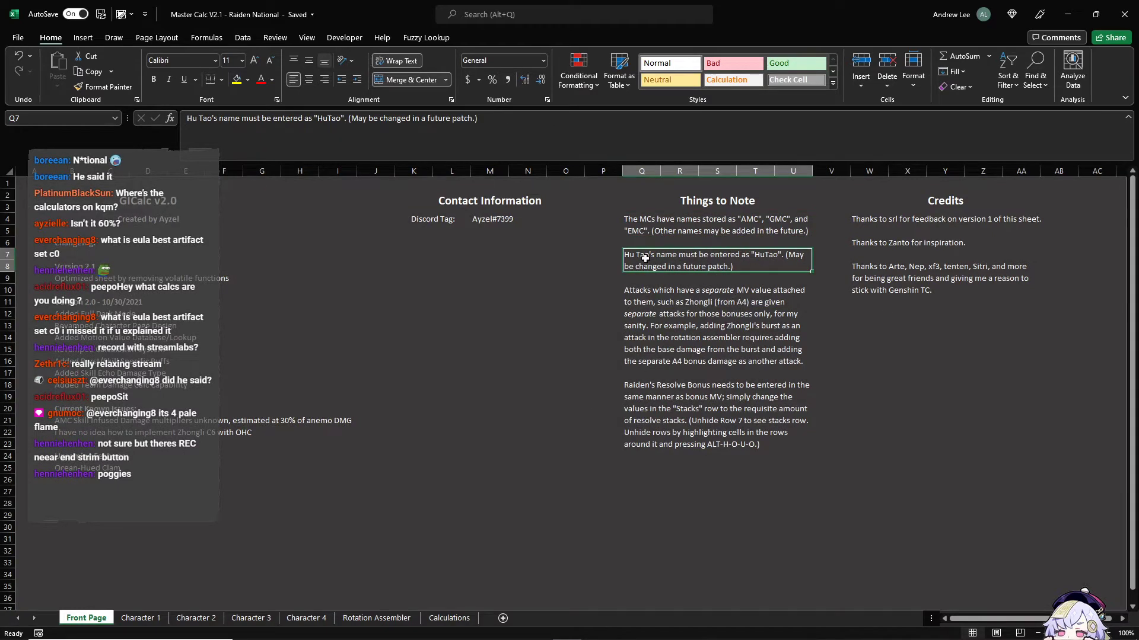
left_click(674, 346)
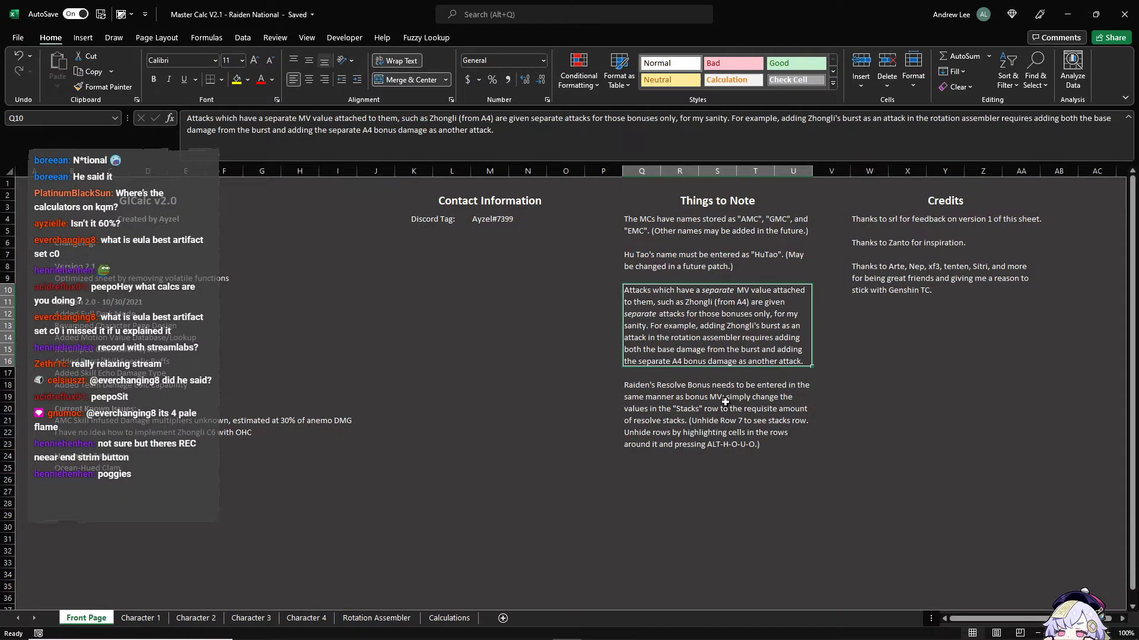
left_click(698, 419)
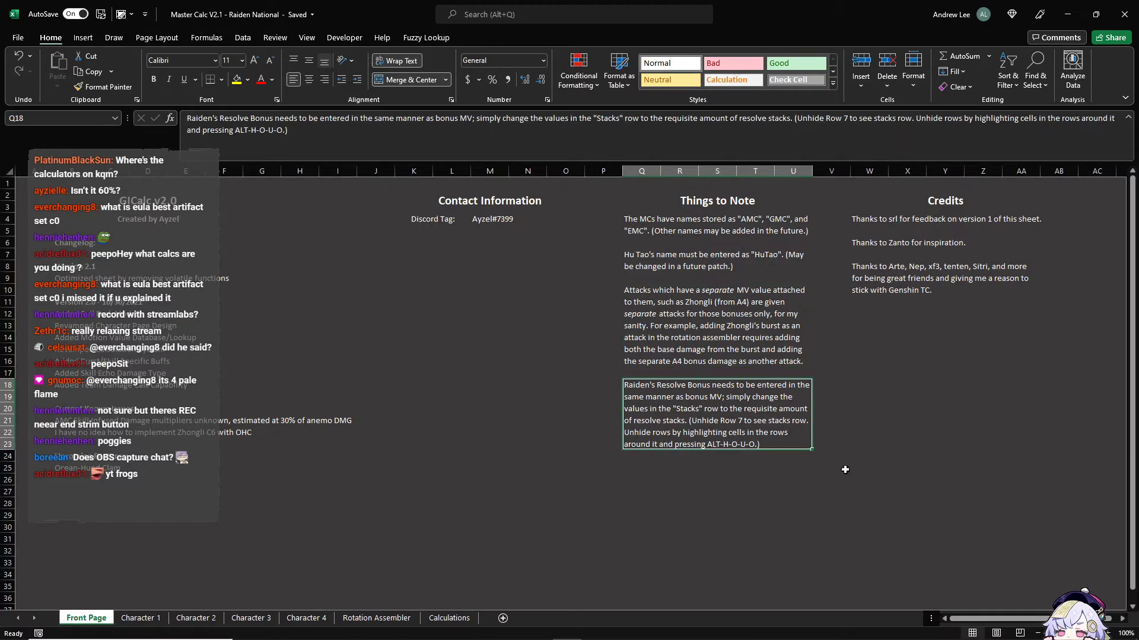
Step: Look over the Credits block, then go to the Character 1 stat sheet
left_click_drag(875, 215, 876, 290)
left_click(907, 350)
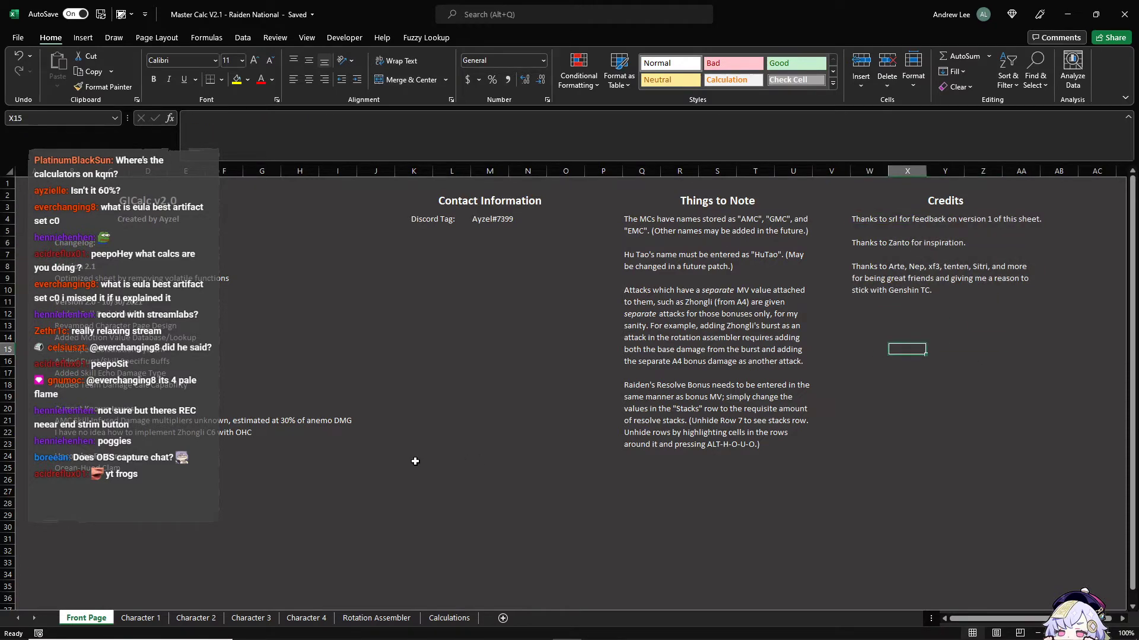
left_click(151, 618)
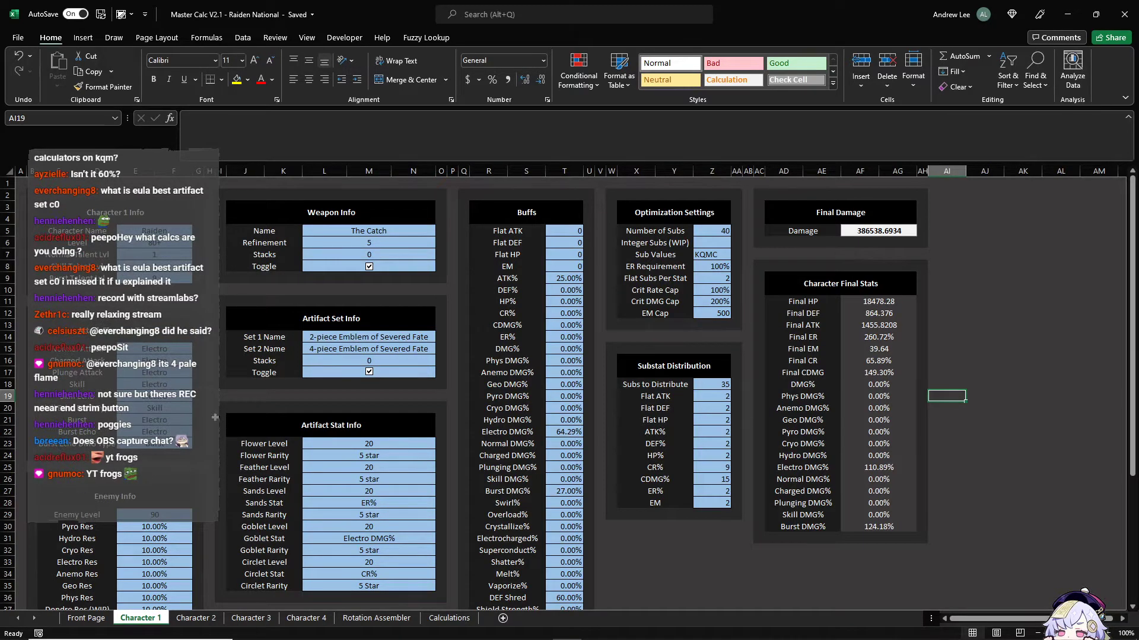
Step: Change Character 1's Sands stat to atk%, keeping the Electro DMG% goblet, for 400755.7742 damage
scroll(216, 417, "down", 3)
scroll(385, 437, "up", 3)
scroll(384, 438, "down", 5)
scroll(384, 437, "up", 5)
left_click(393, 537)
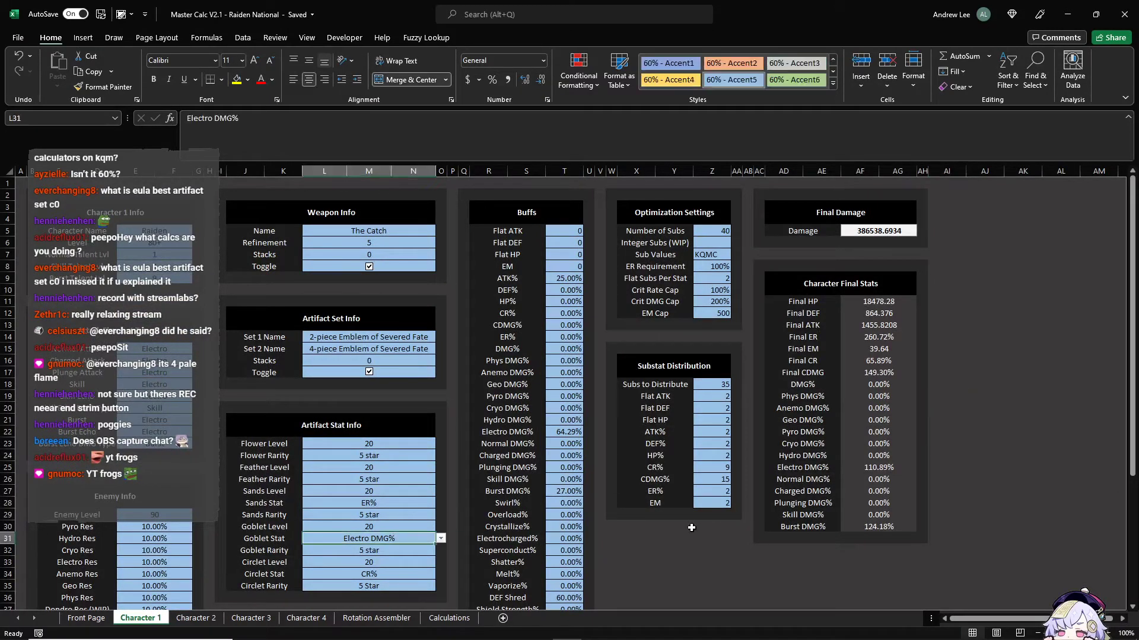
type("atk%")
key("Return")
key("ctrl+z")
key("Up")
key("Up")
key("Up")
type("atk%")
key("Return")
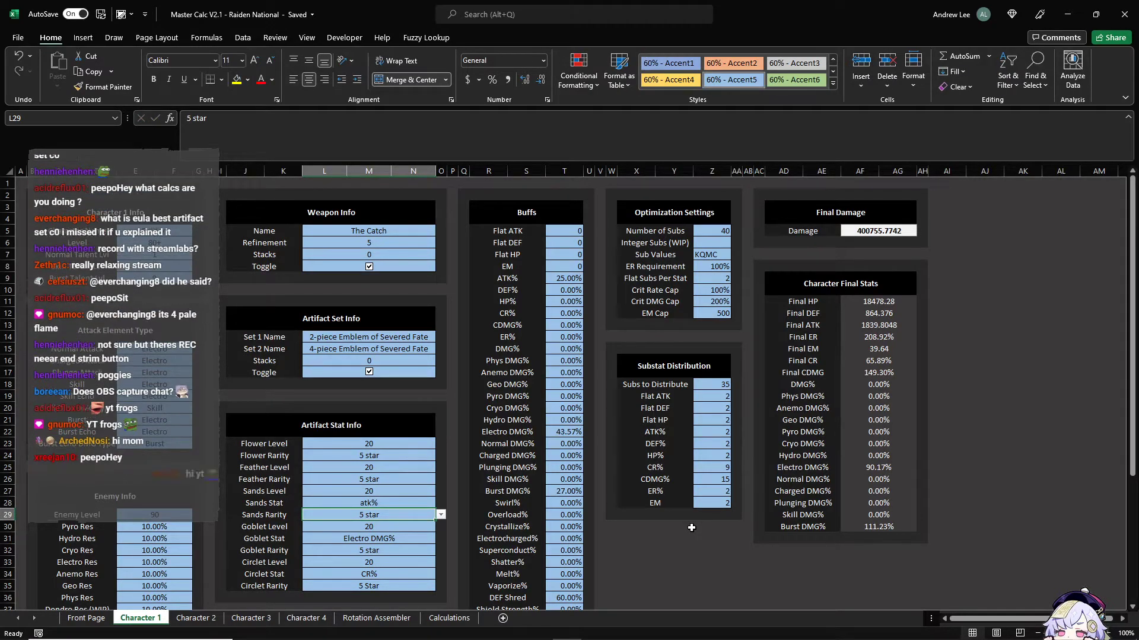
key("alt+a")
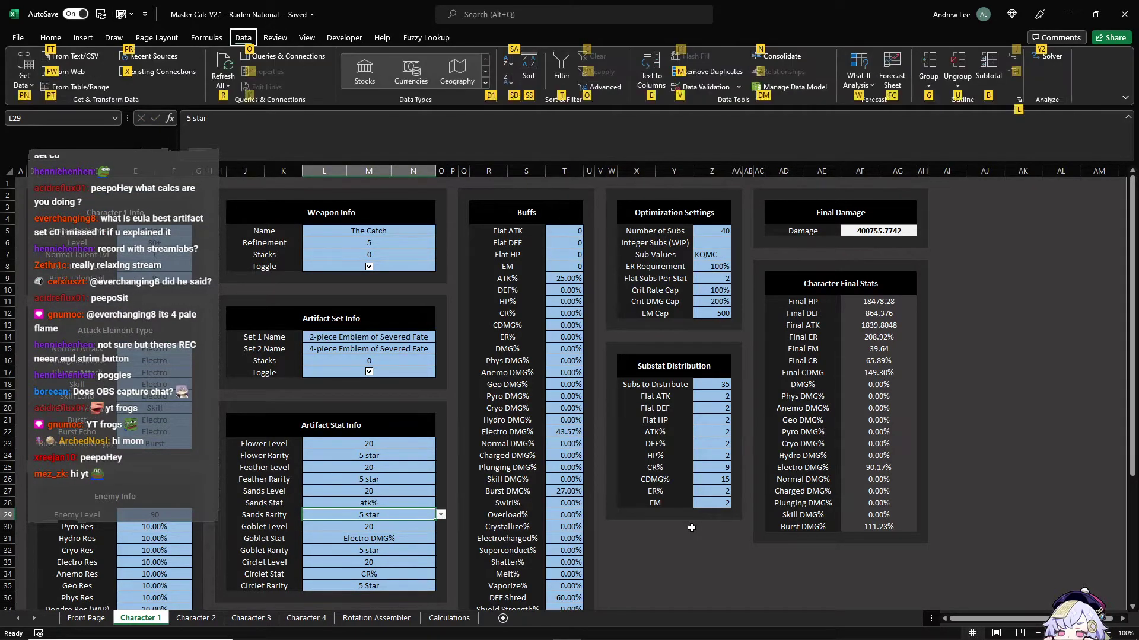
Step: Run Solver on Character 1's substats and keep its solution
key("y")
key("2")
key("Return")
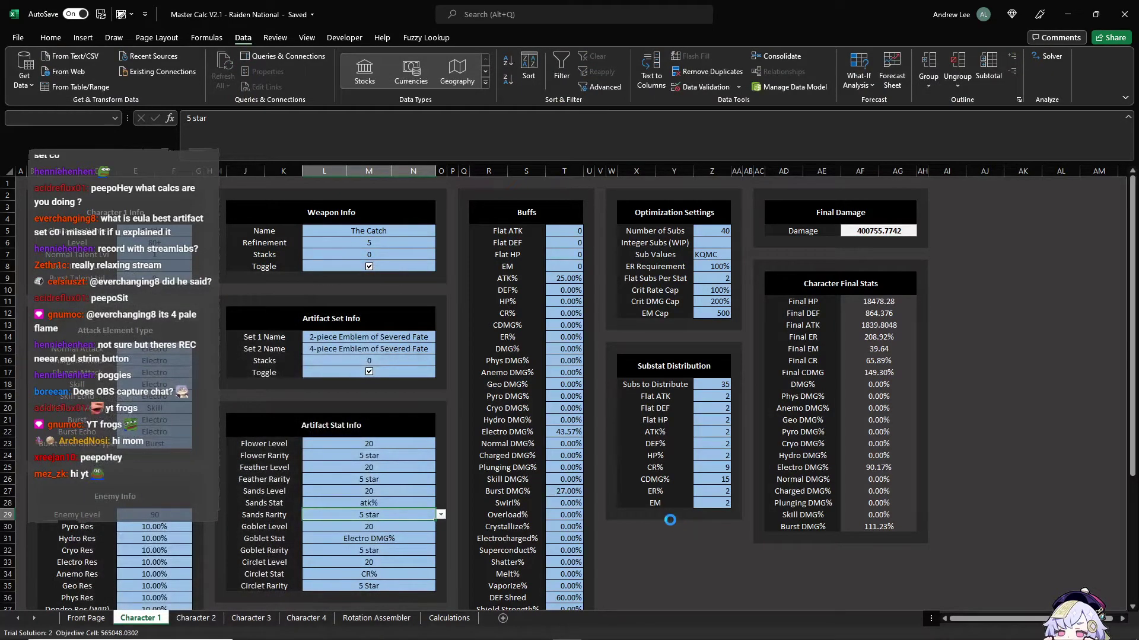
key("Return")
Step: Make Subs to Distribute =SUM(Z19:Z28), the total of the substat counts
left_click(747, 420)
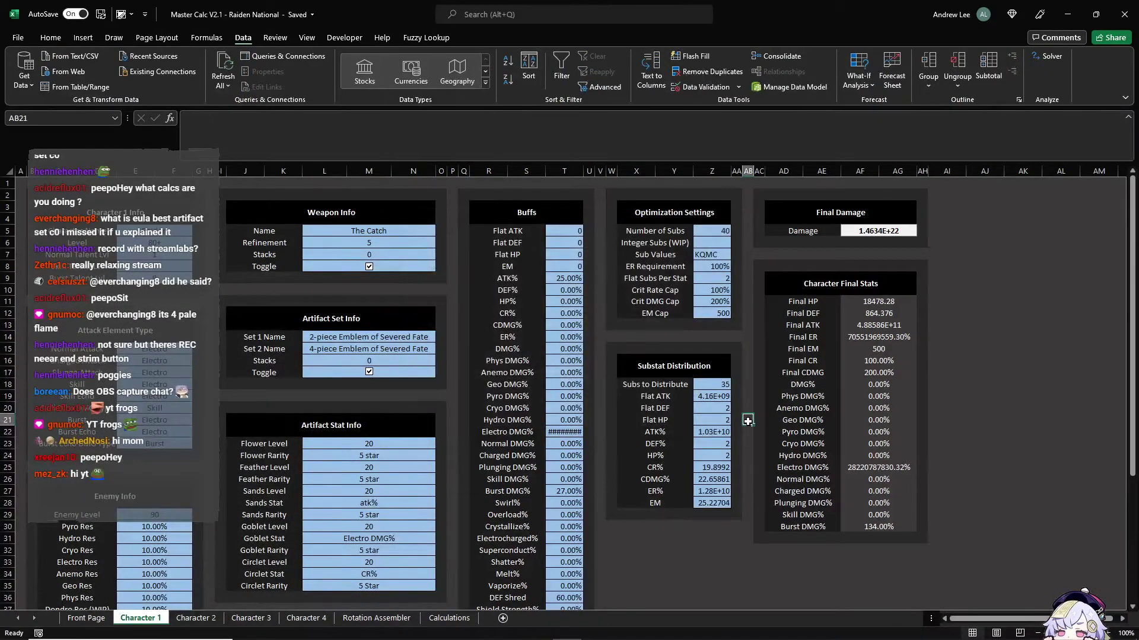
left_click(725, 386)
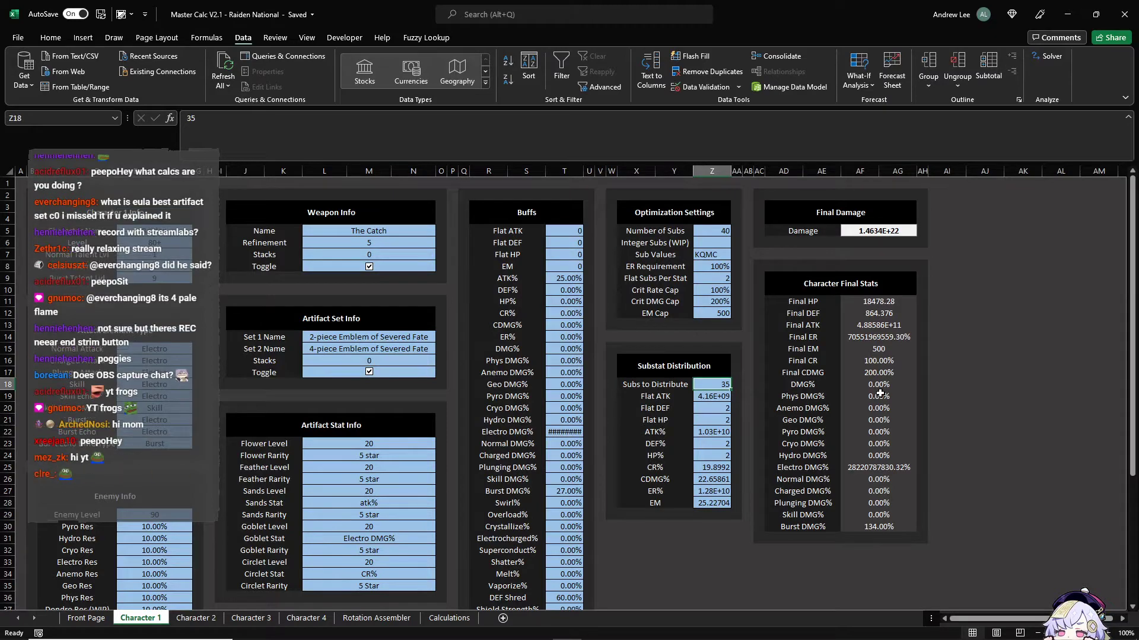
type("=sum(")
key("Down")
key("ctrl+shift+Down")
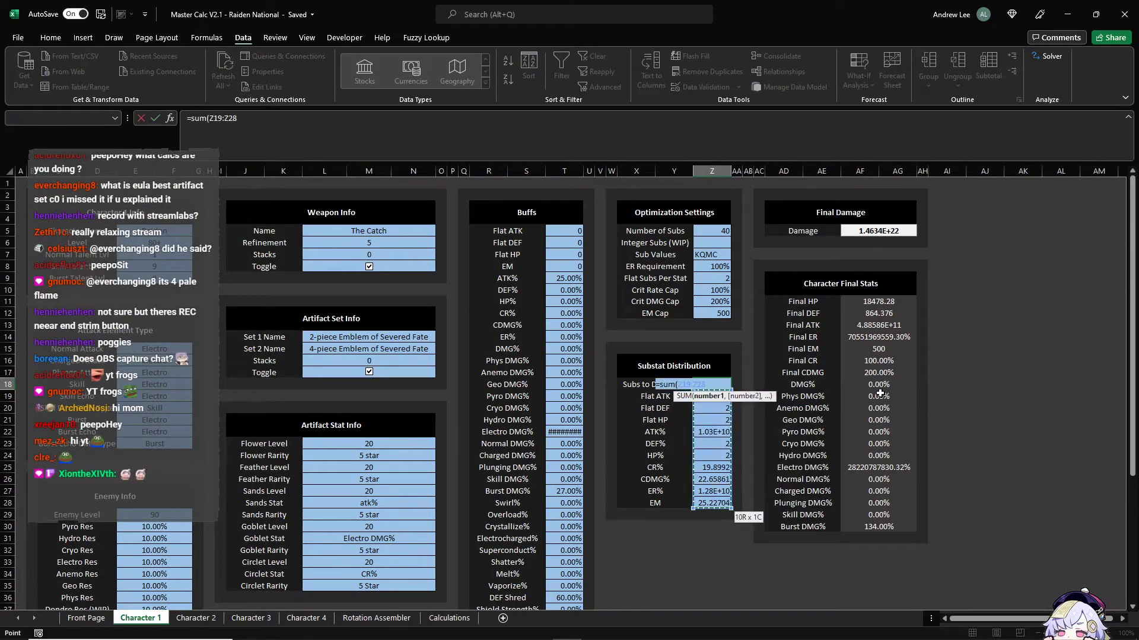
key("Return")
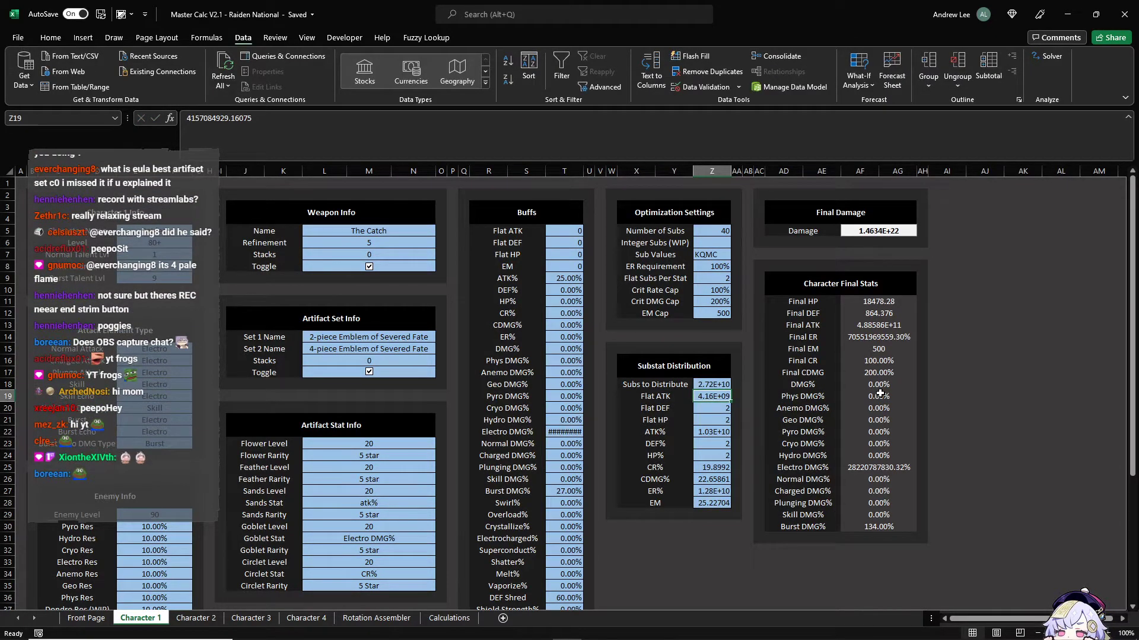
Step: Reset the five substat counts to 2 and rerun Solver, giving 9 CR% and 15 CDMG%
type("2")
key("Return")
key("Return")
key("Return")
type("2")
key("Return")
key("Return")
key("Return")
type("2")
key("Return")
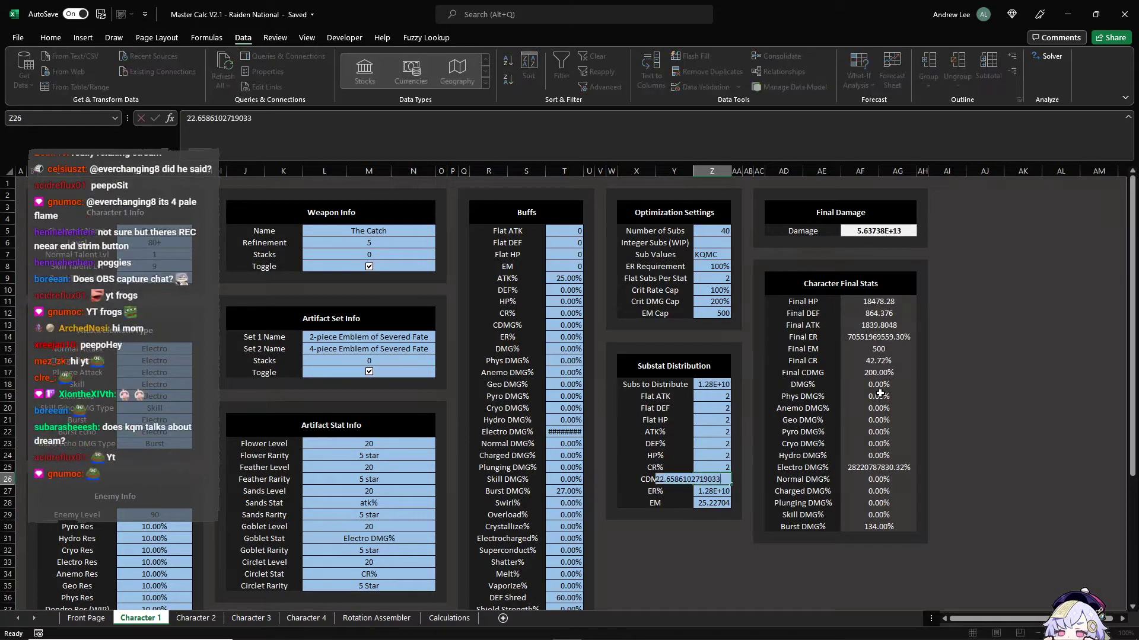
type("2")
key("Return")
type("2")
key("ctrl+Return")
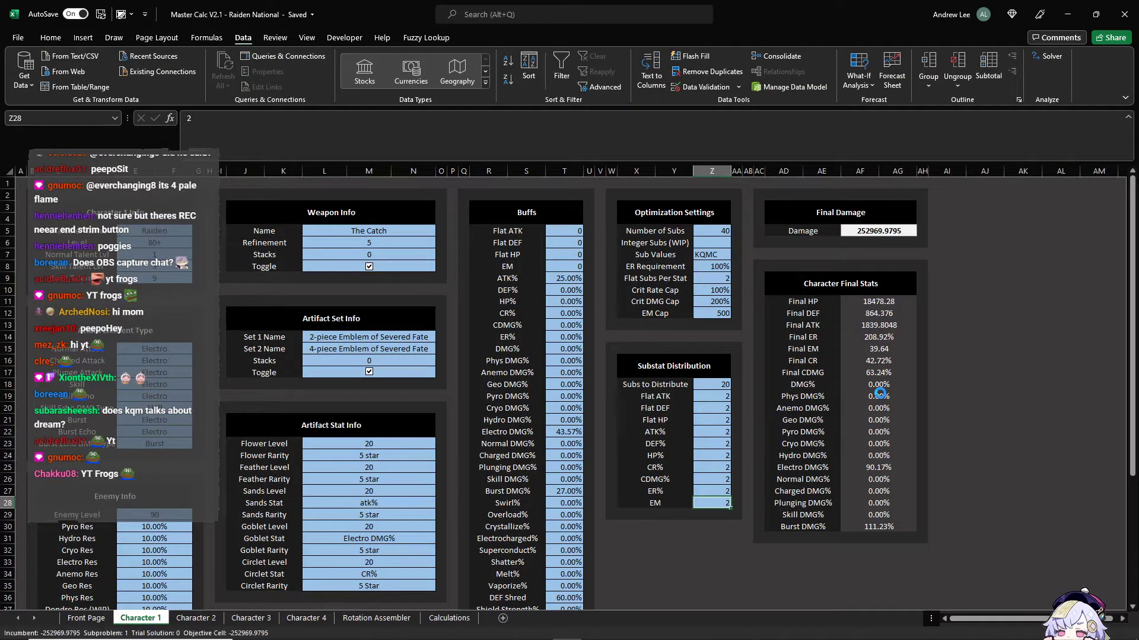
key("Return")
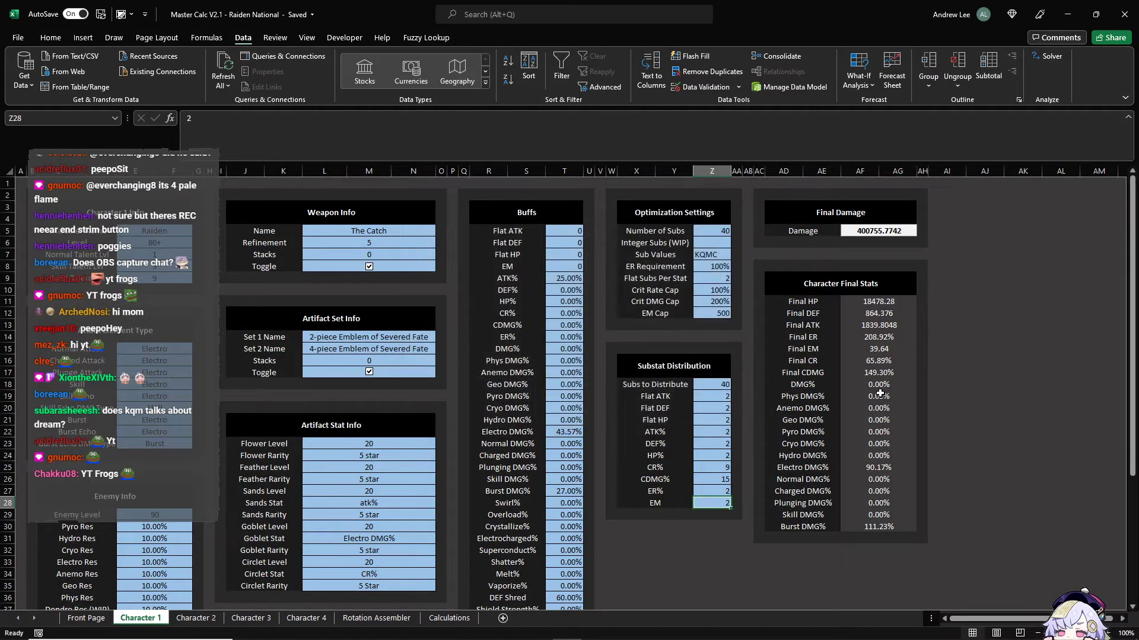
left_click(372, 504)
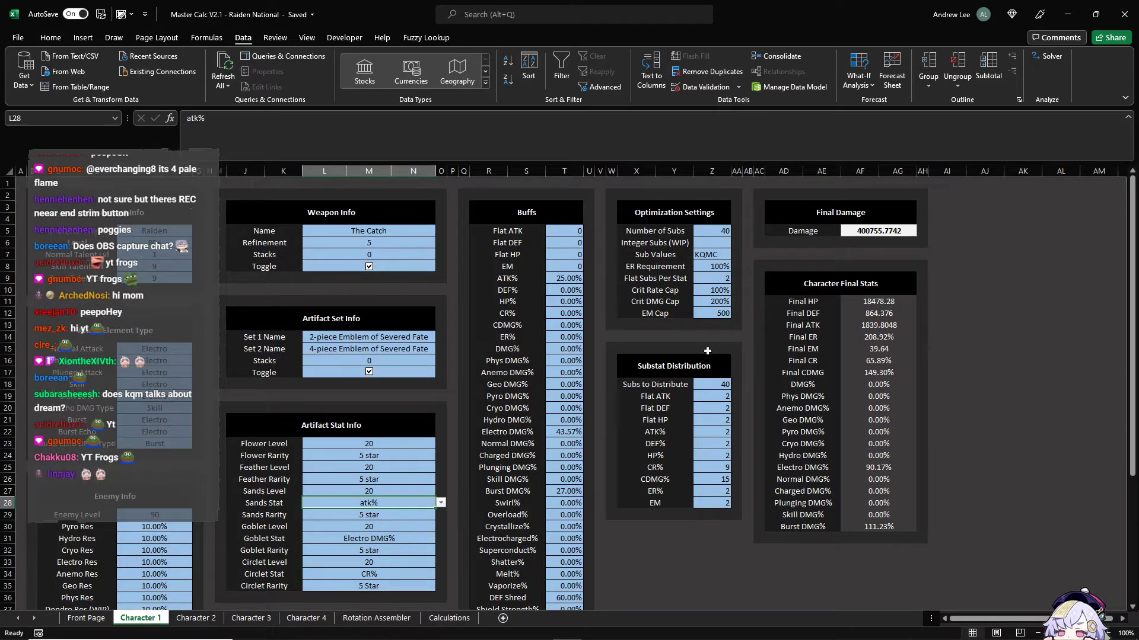
left_click(376, 618)
scroll(308, 488, "down", 3)
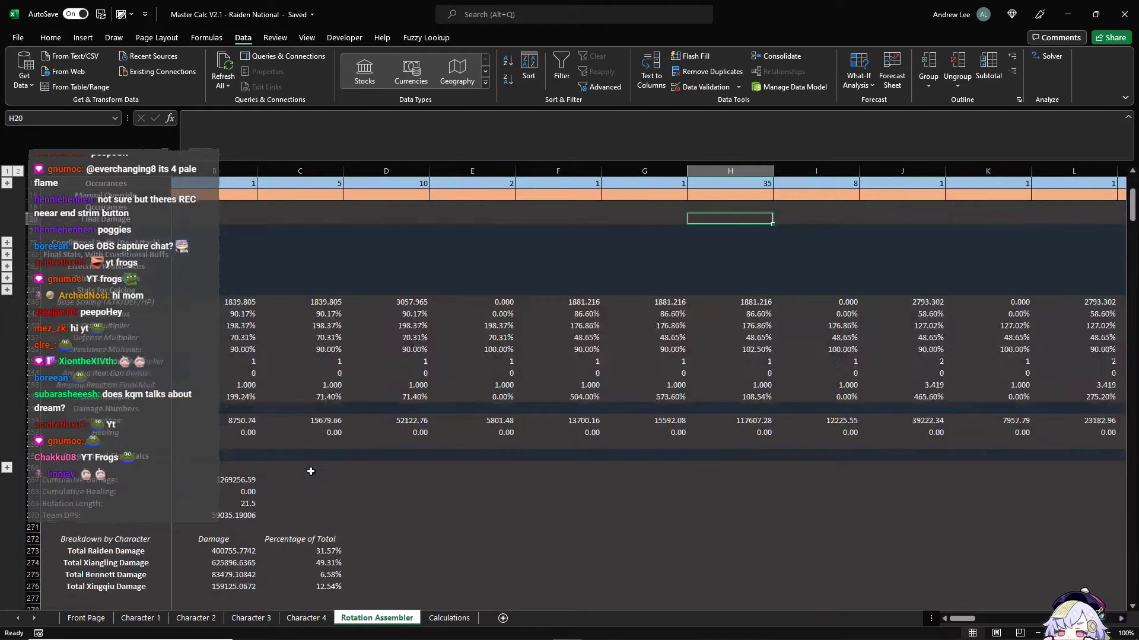
left_click(144, 618)
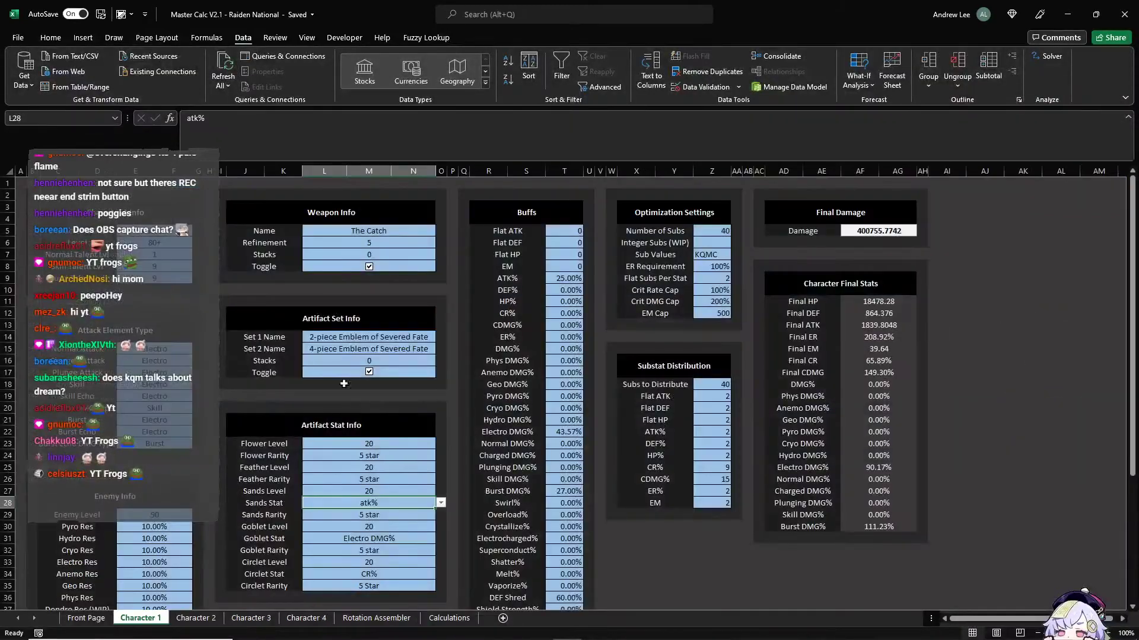
left_click(178, 233)
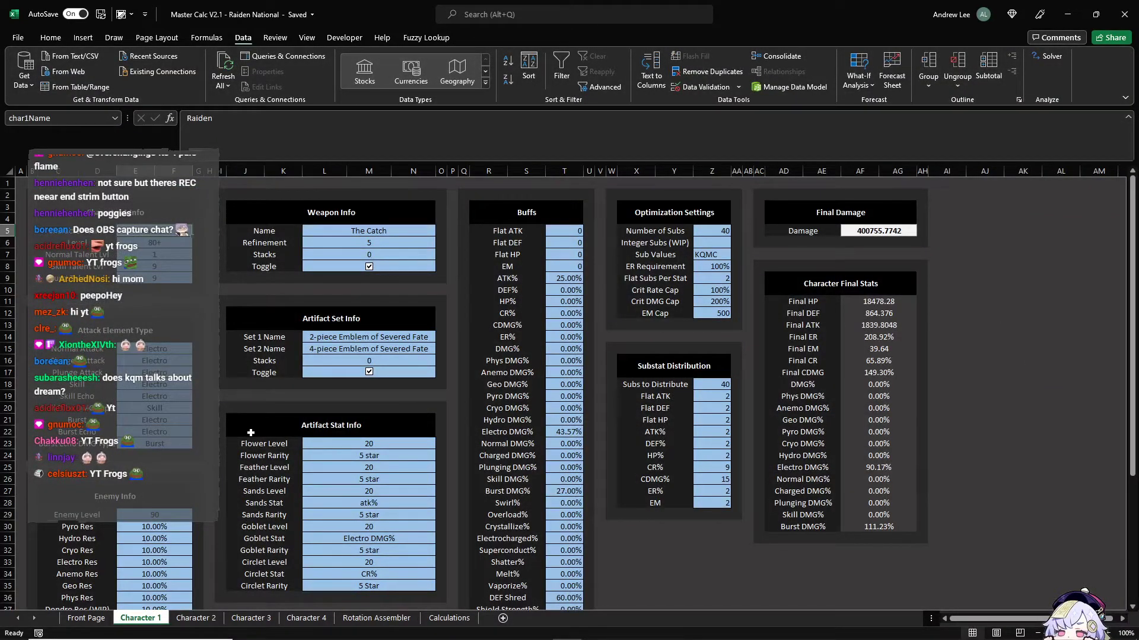
left_click(251, 618)
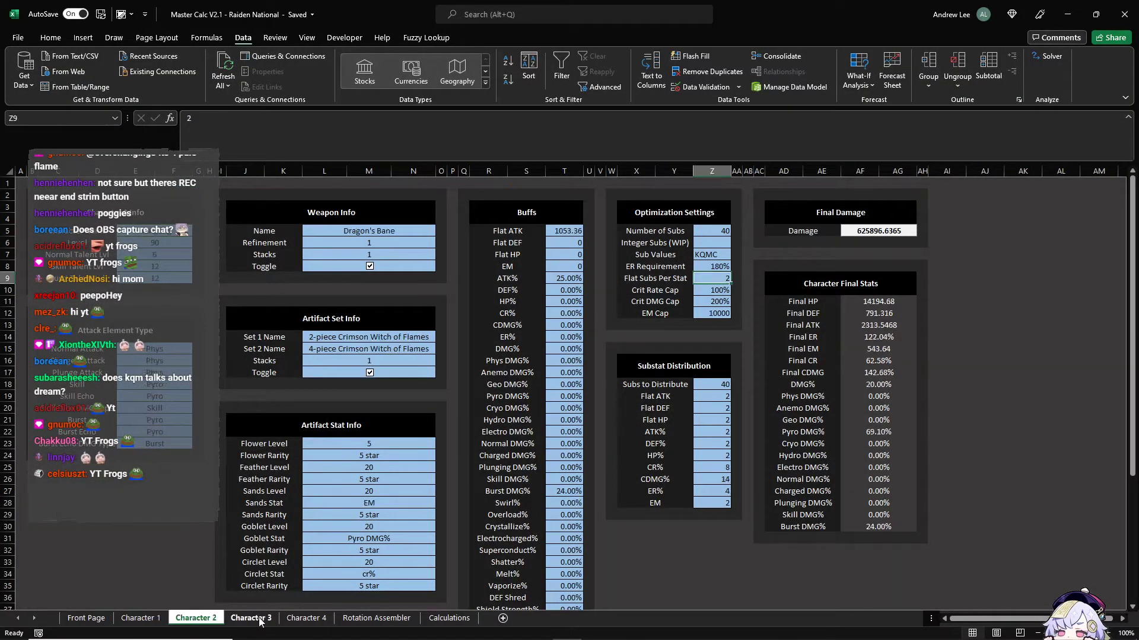
left_click(139, 618)
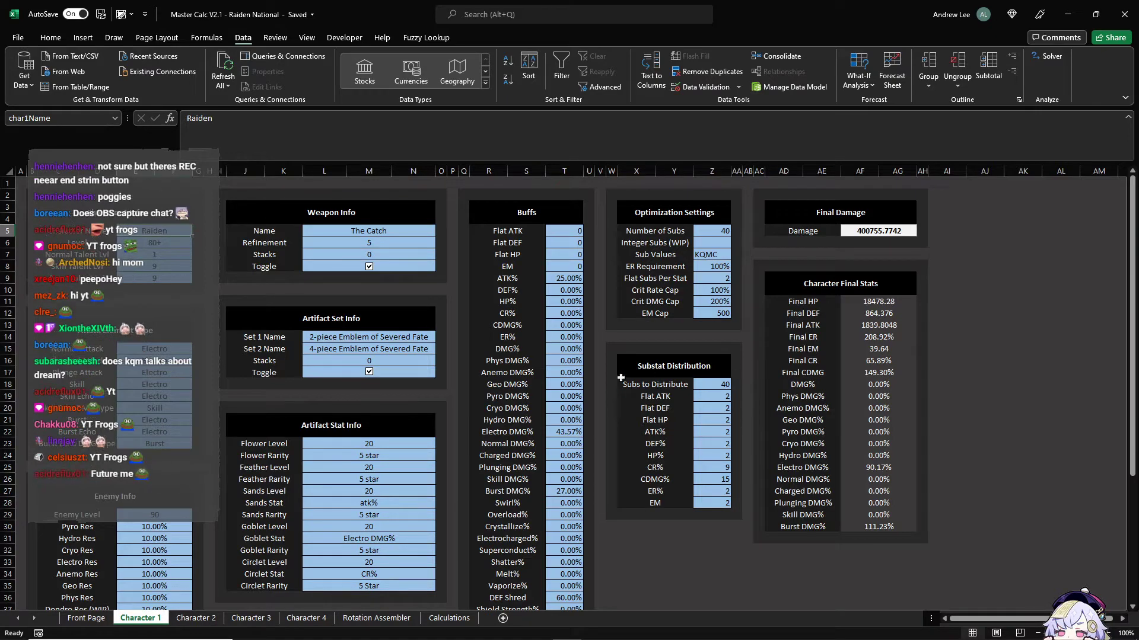
left_click(158, 245)
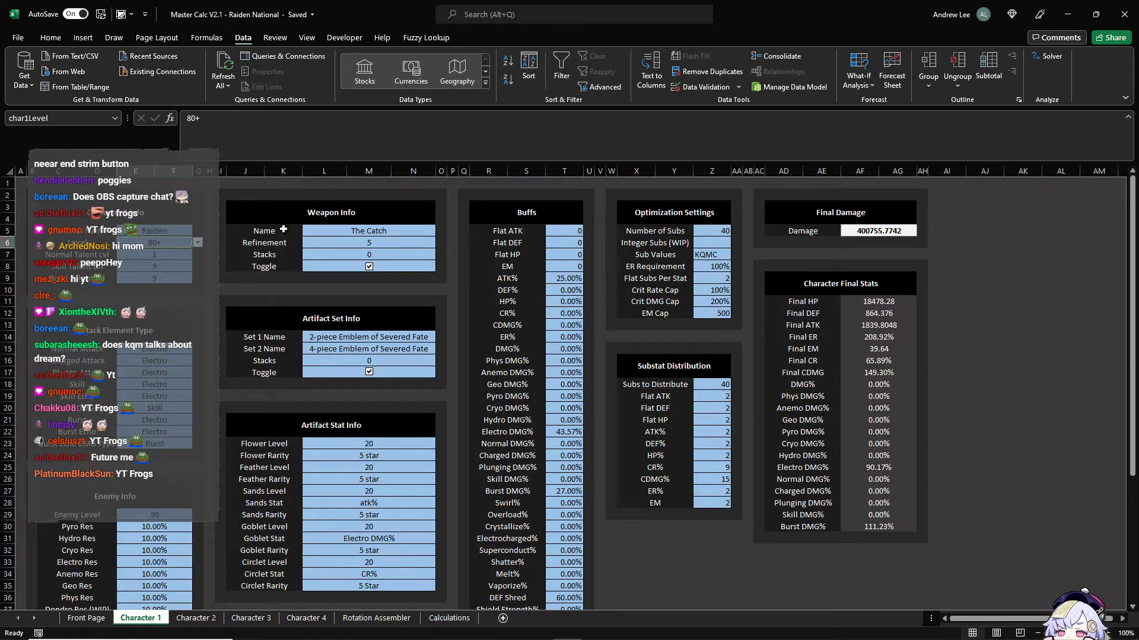
key("Down")
key("Down")
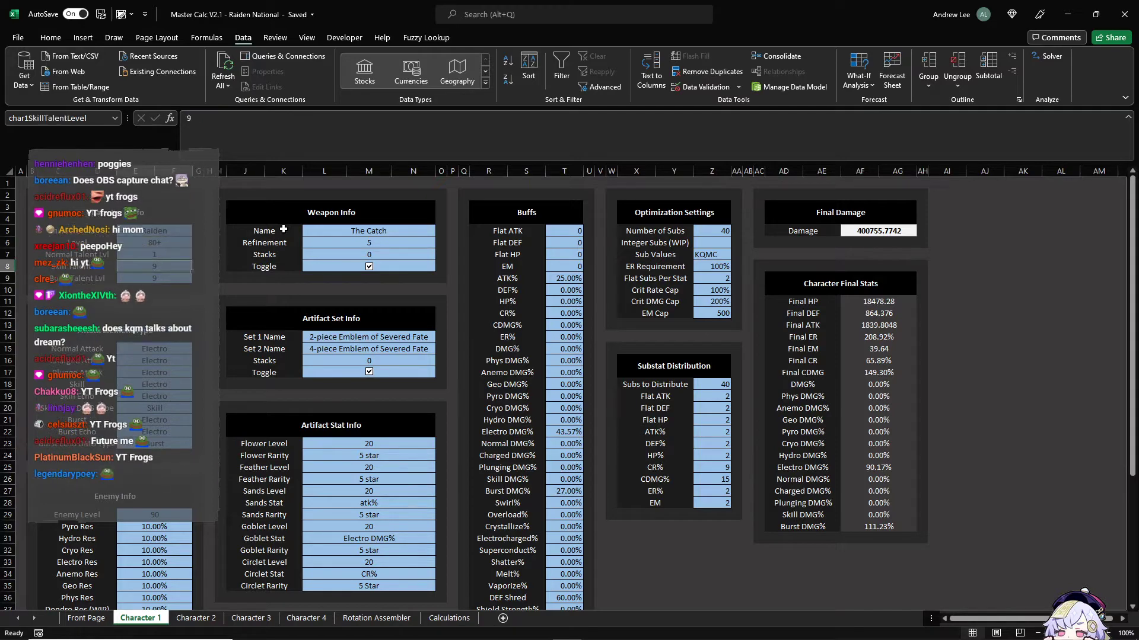
key("Down")
key("Down")
key("Down")
key("Down")
key("Down")
key("Down")
key("Down")
key("Down")
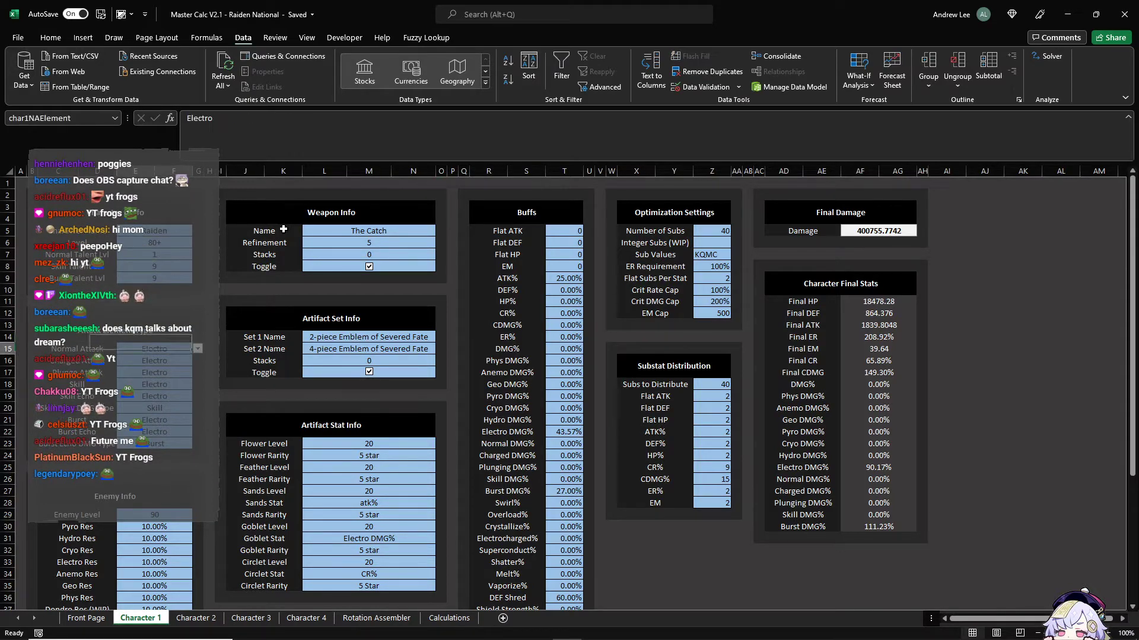
key("Up")
key("Down")
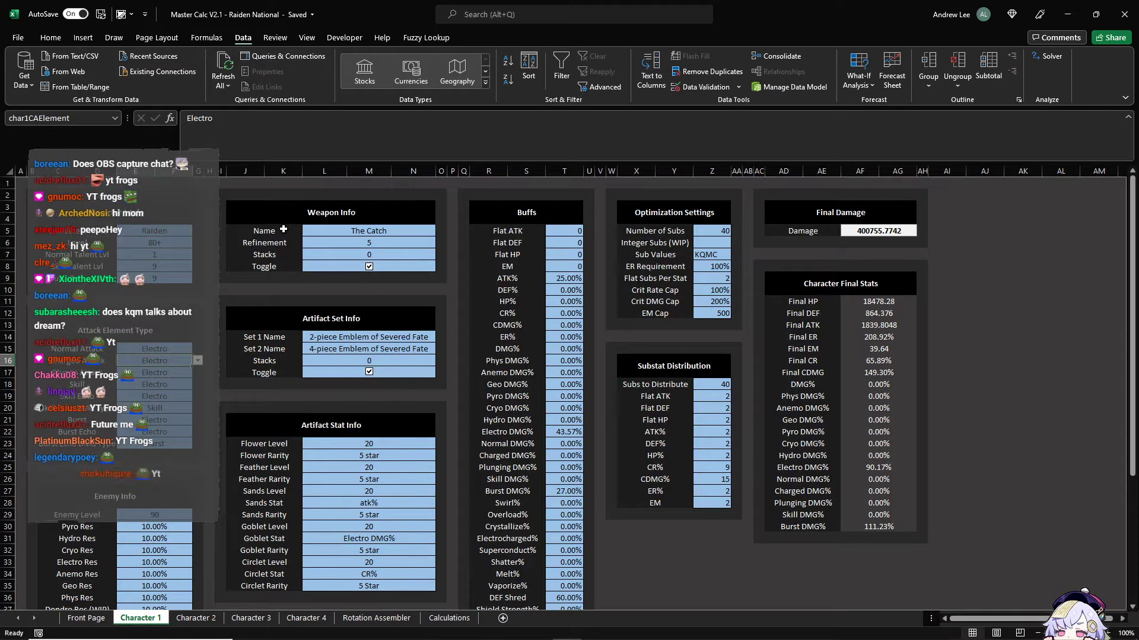
key("Down")
key("Down")
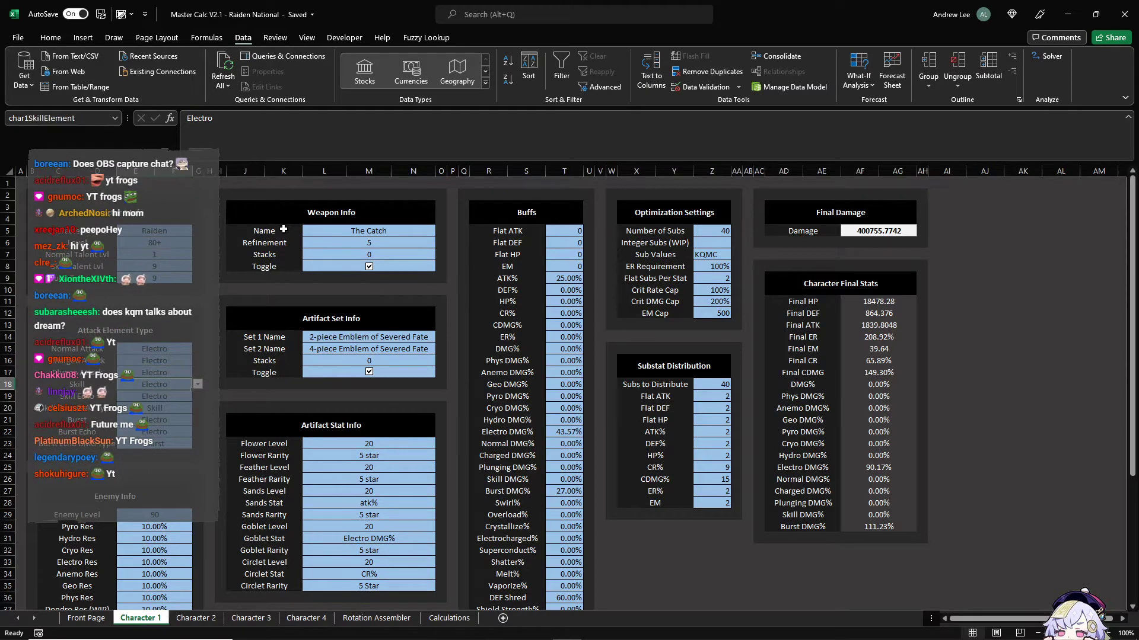
key("Down")
key("Down")
key("Down")
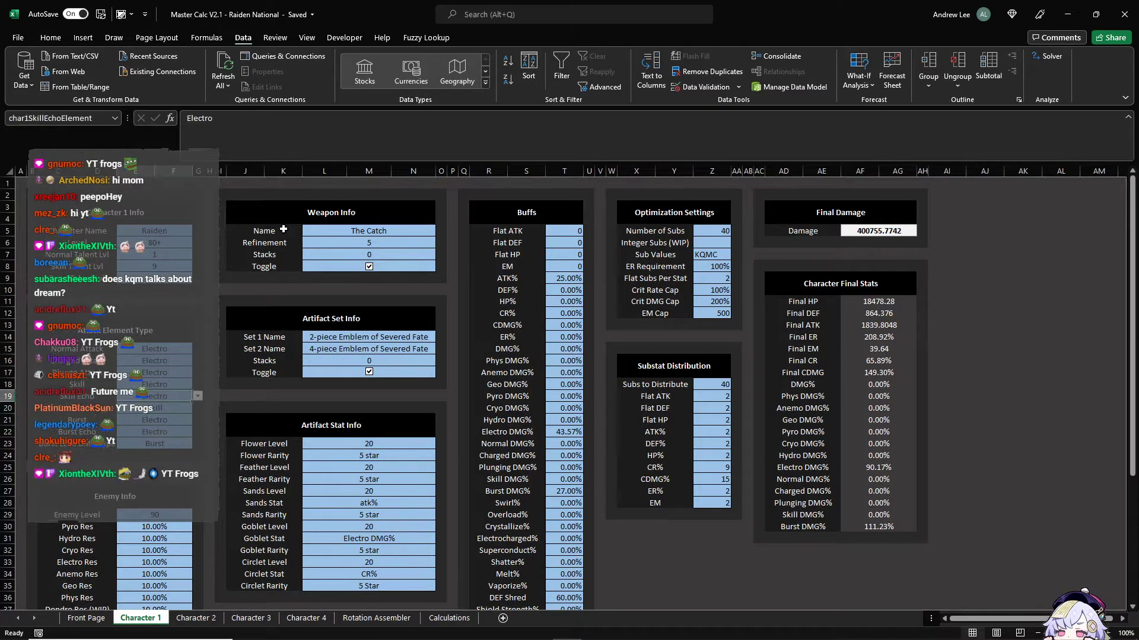
key("Left")
key("Down")
key("Right")
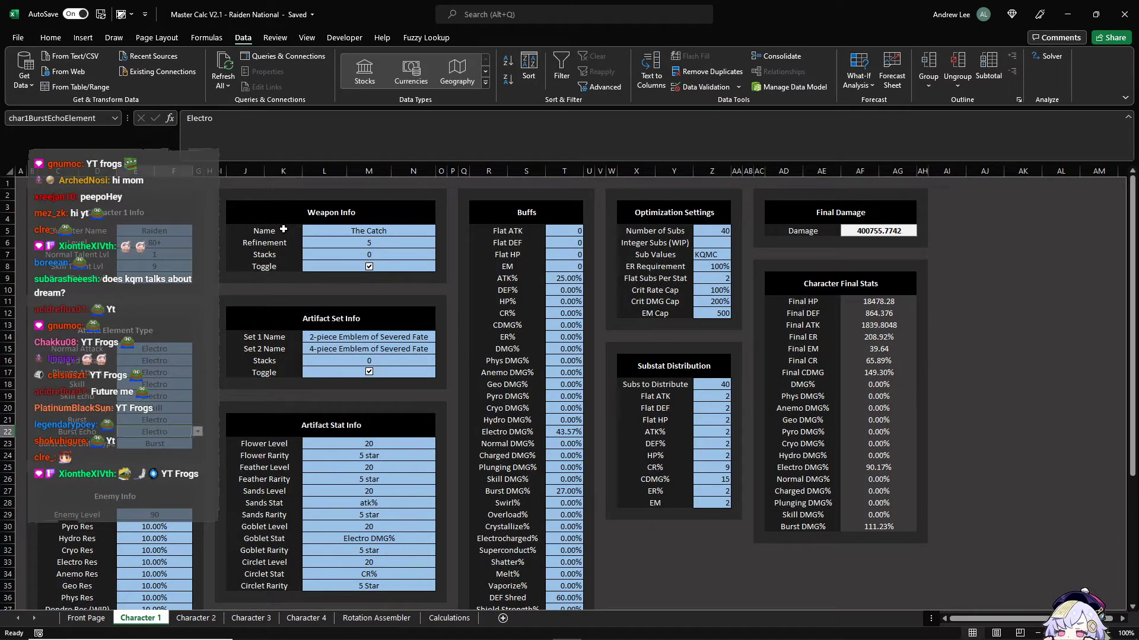
scroll(701, 340, "down", 4)
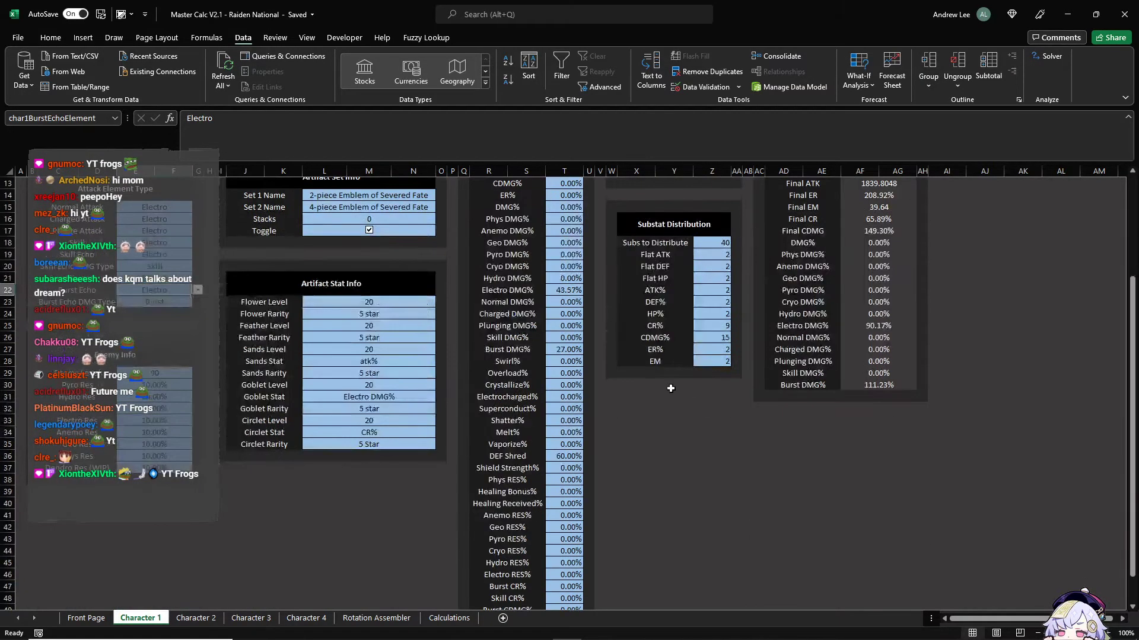
key("alt+Tab")
Step: Close Genshin's settings and menu, then deploy the Theorycraft/Test party
left_click(720, 420)
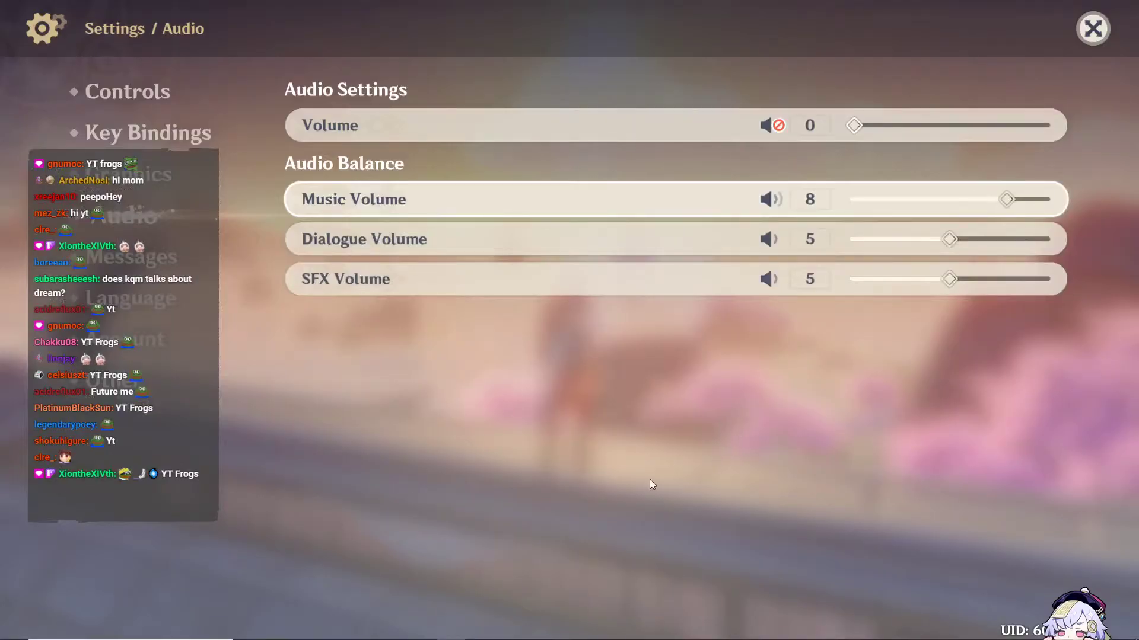
left_click(1093, 28)
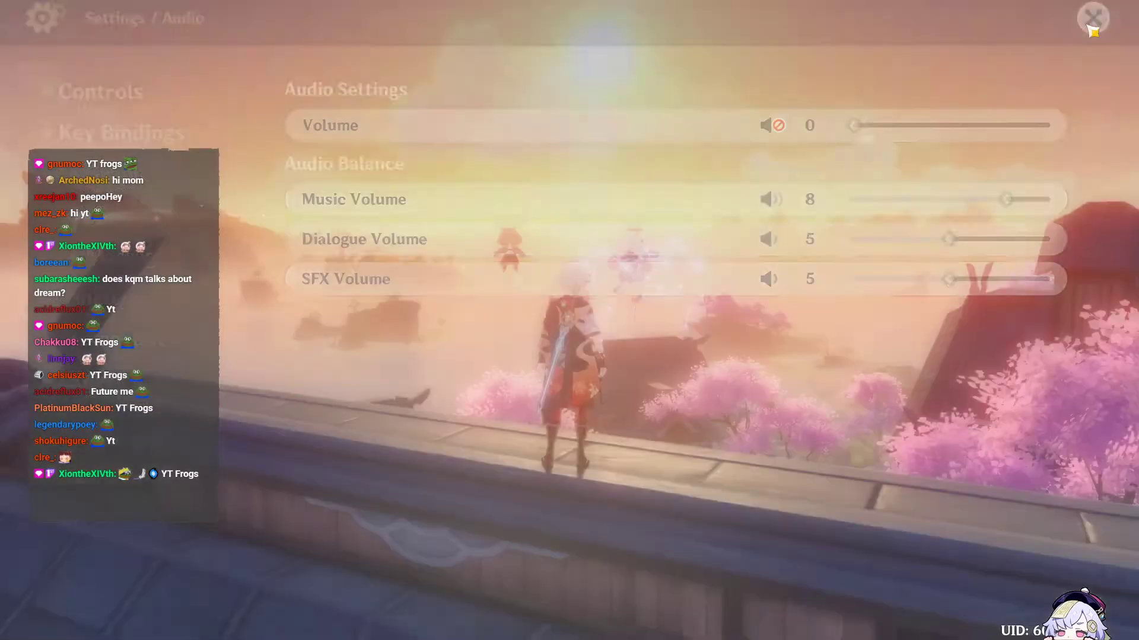
key("Escape")
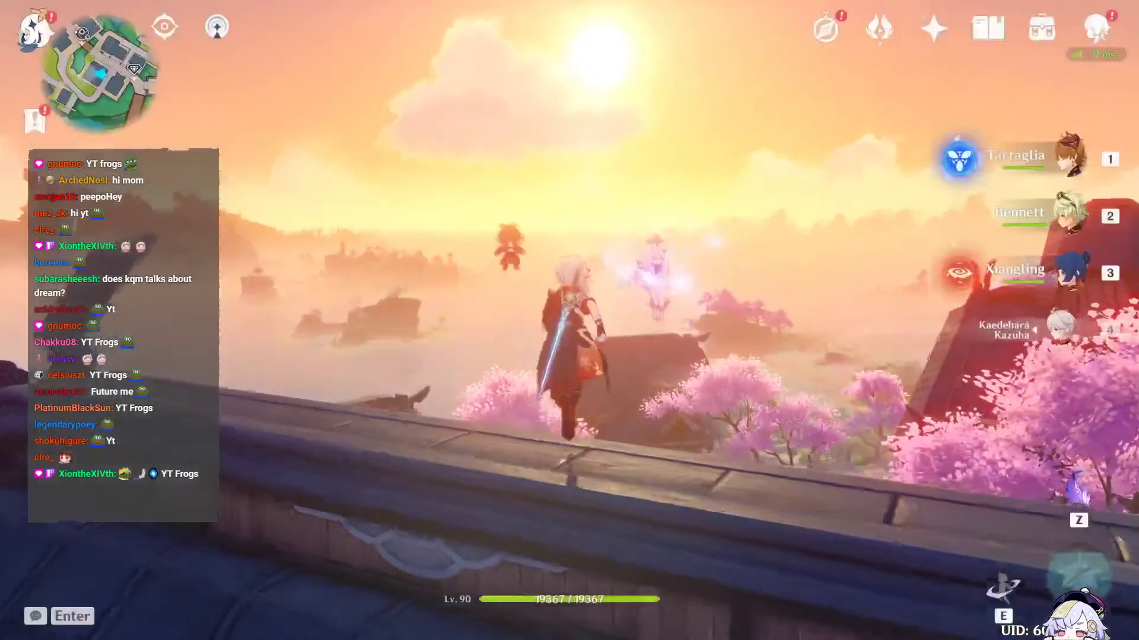
key("w")
key("l")
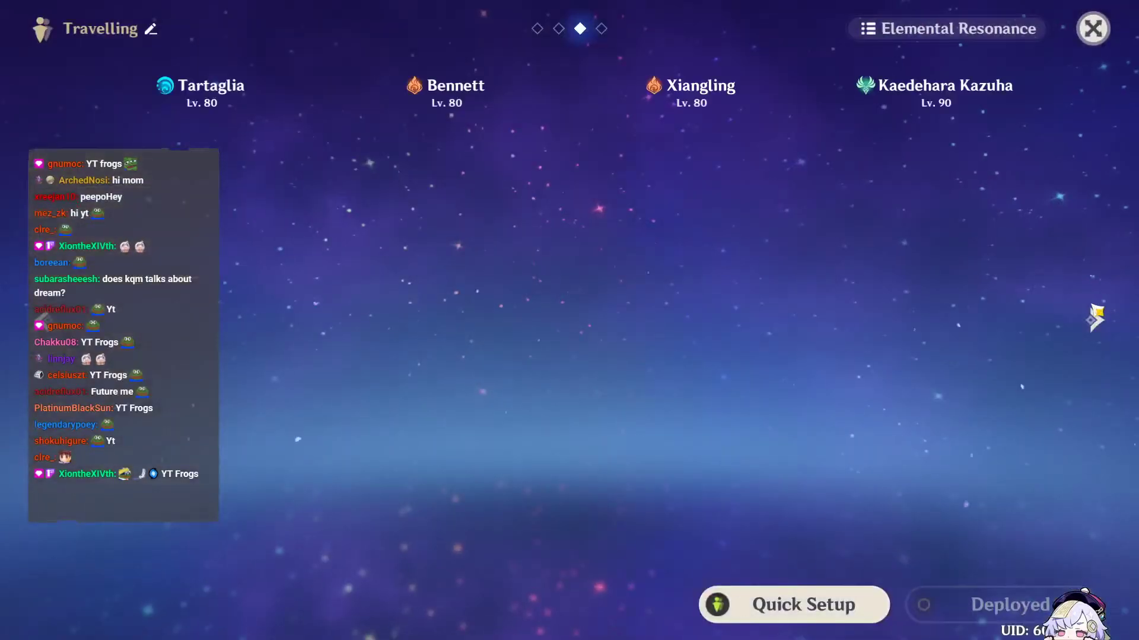
left_click(1095, 317)
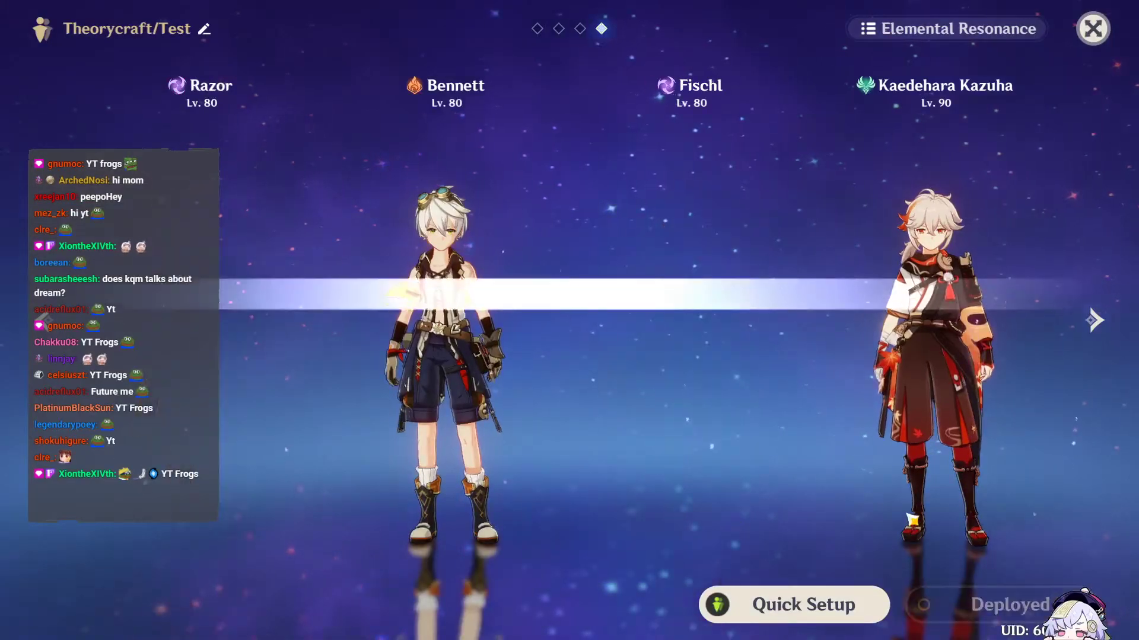
key("Escape")
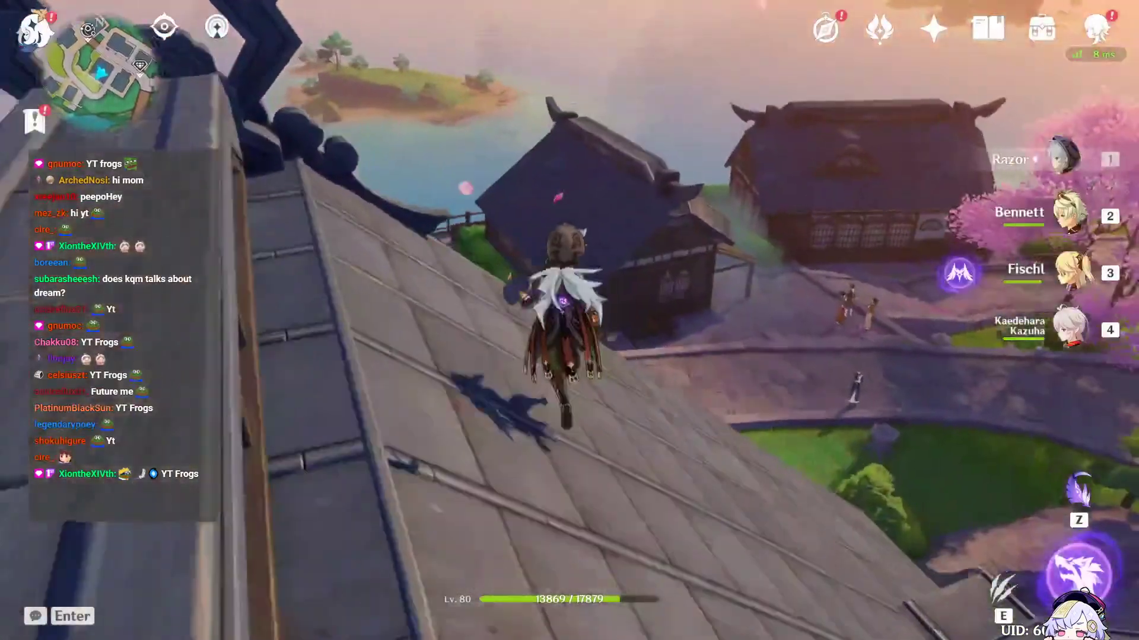
Step: Run Razor across the rooftops with several claymore attacks, then switch to Kazuha
key("w")
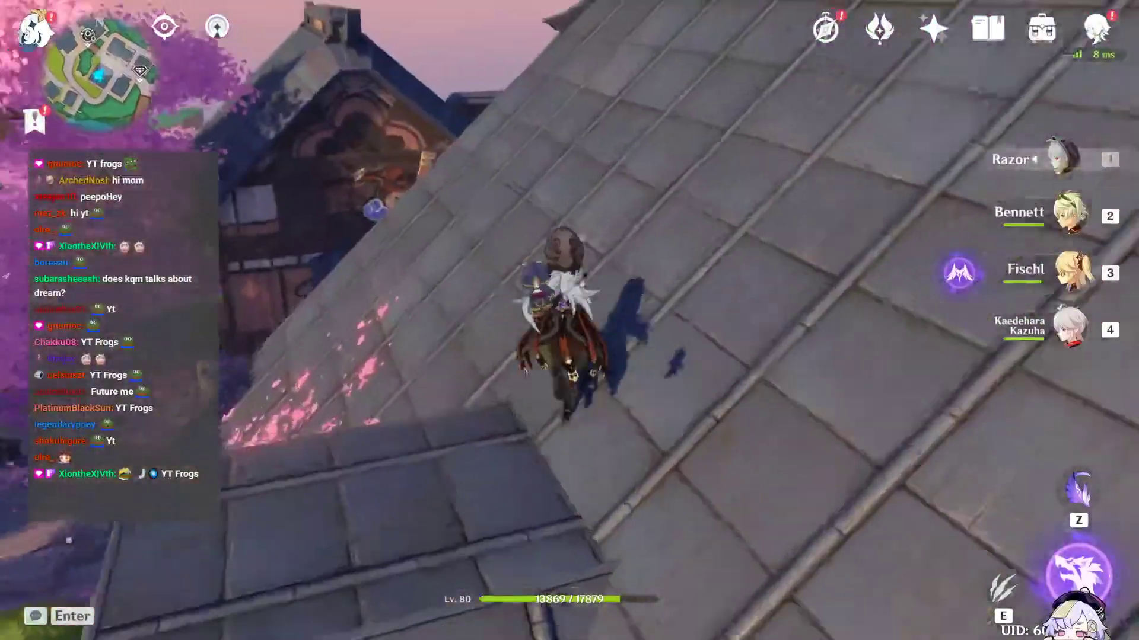
key("w")
left_click(569, 320)
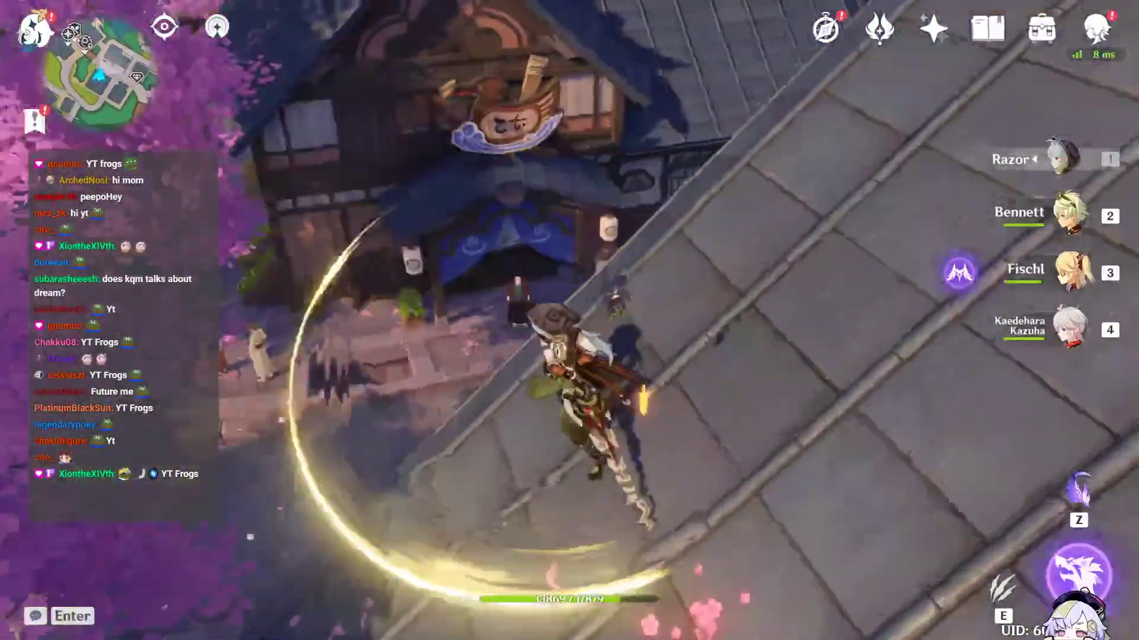
left_click(569, 321)
key("w")
left_click(570, 320)
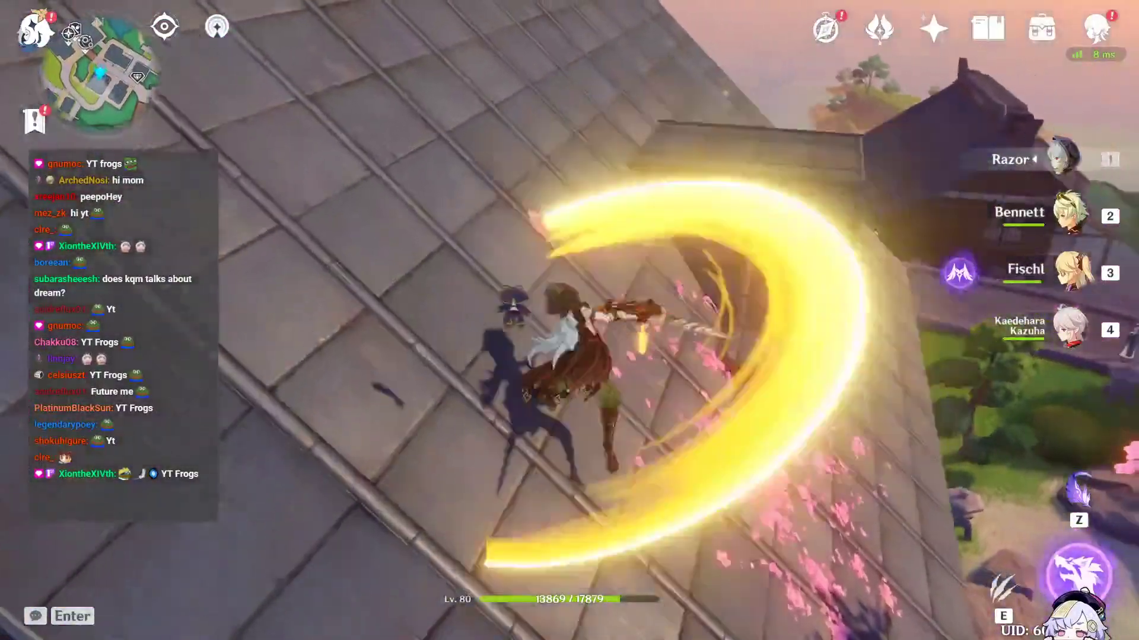
key("w")
key("space")
left_click(569, 320)
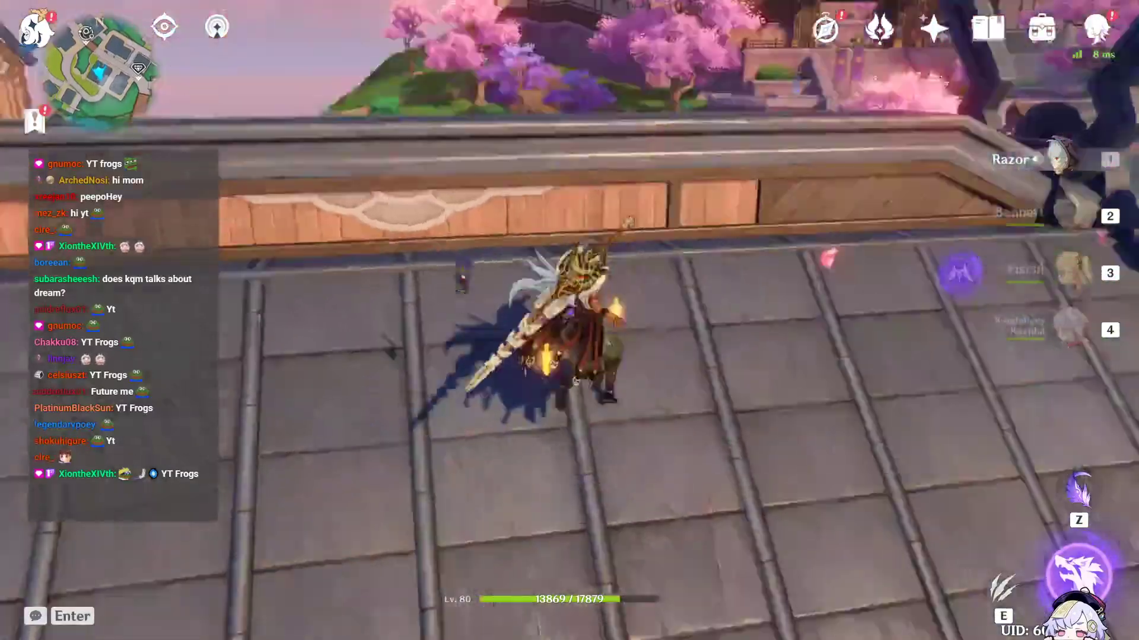
key("4")
key("w")
key("w")
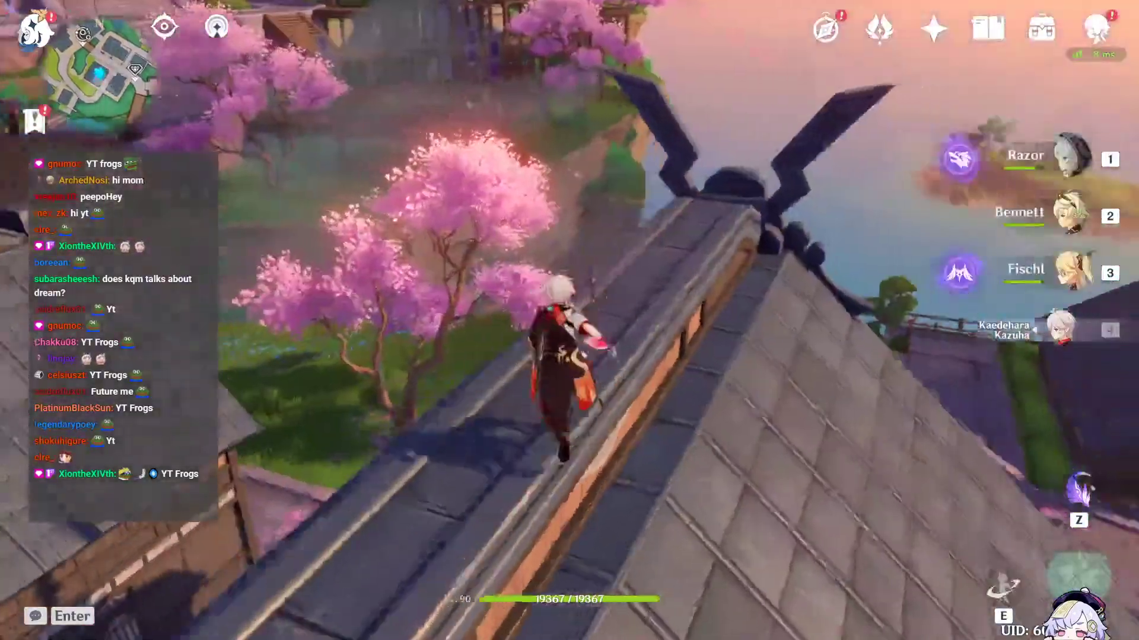
Step: Open Kazuha's talents and read the Soumon Swordsmanship passive description
key("c")
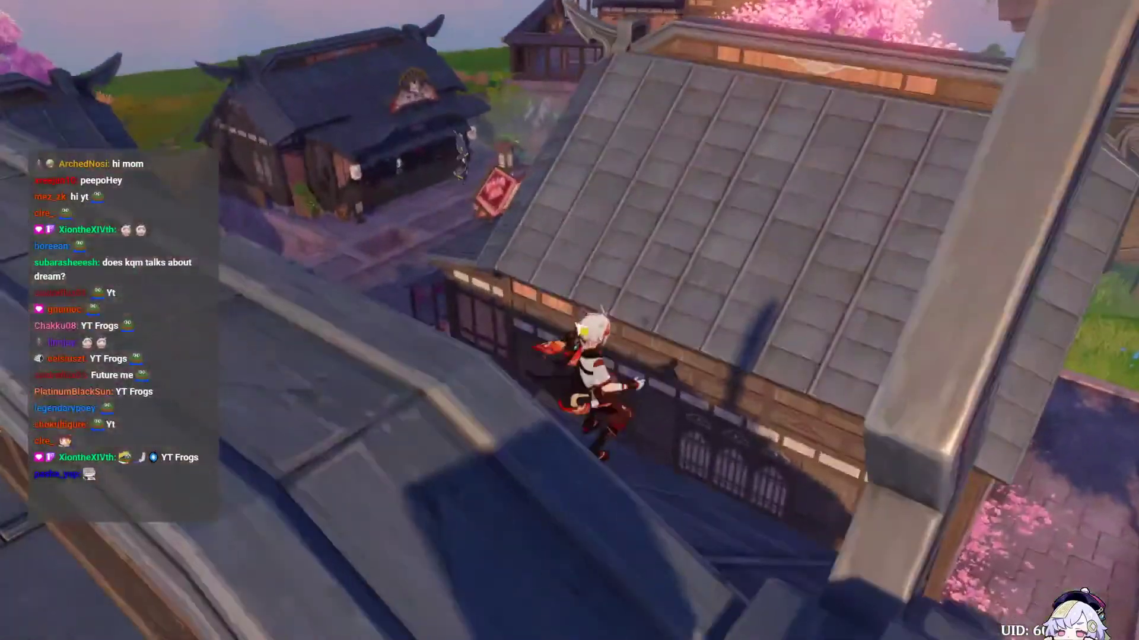
left_click(135, 256)
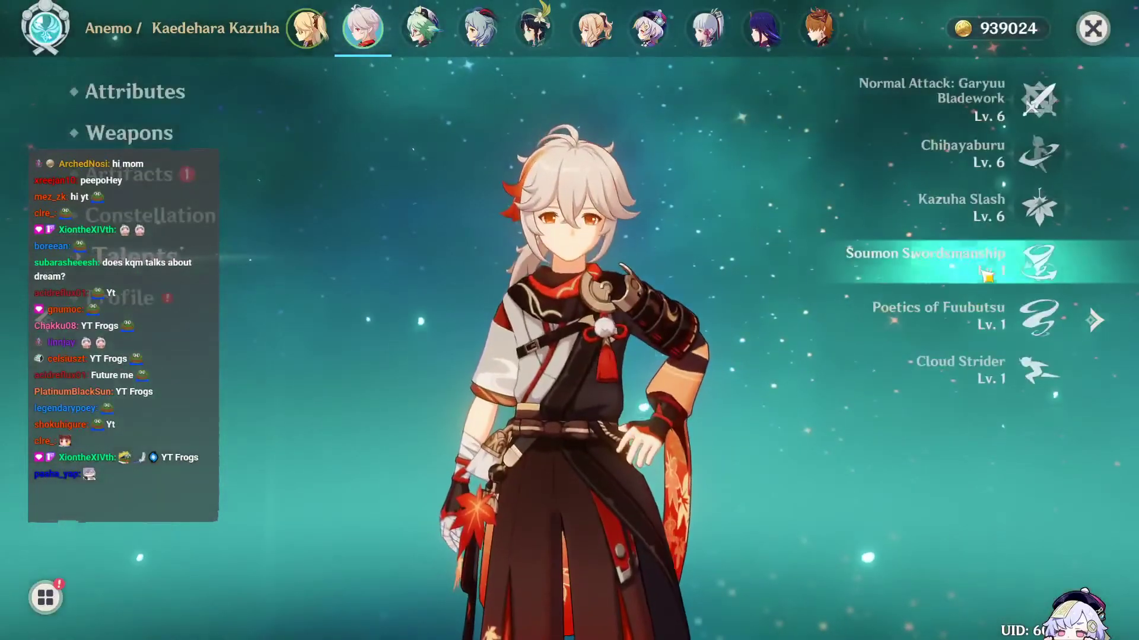
left_click(986, 274)
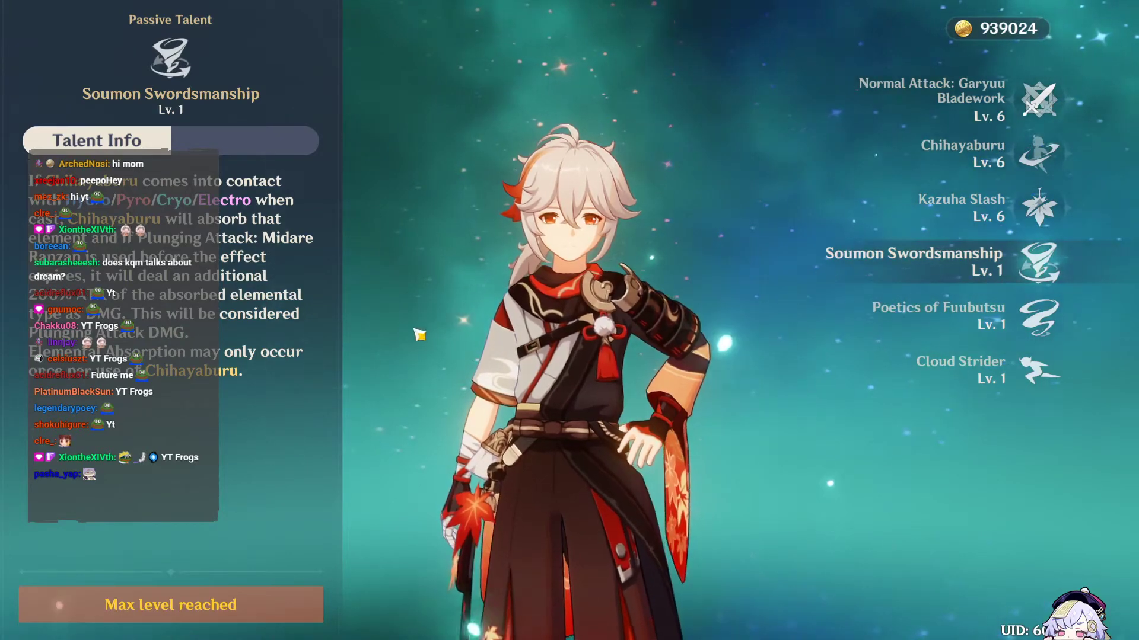
key("Escape")
Step: Compare the Soumon Swordsmanship passive with the workbook's Skill Echo element cell, then close the talent details
key("alt+Tab")
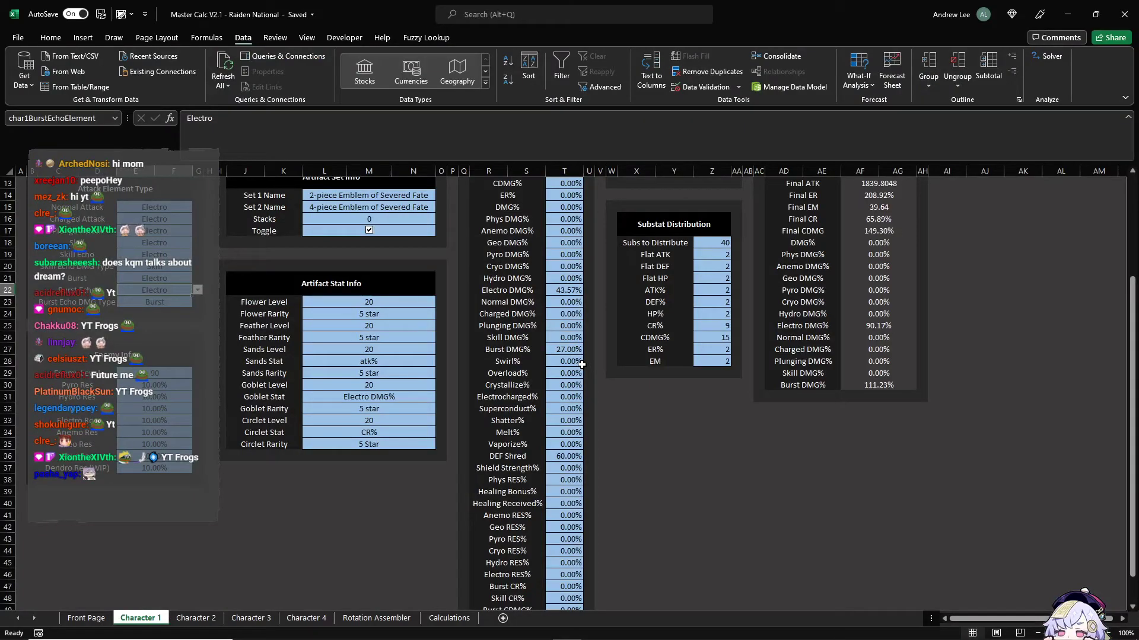
key("alt+Tab")
left_click(961, 267)
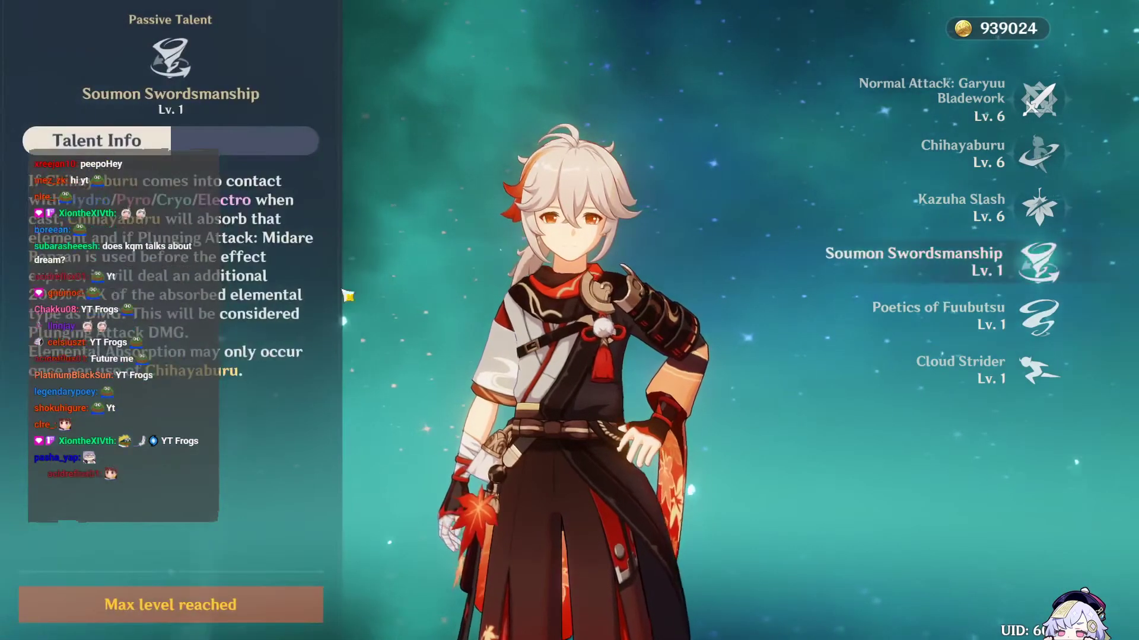
key("alt+Tab")
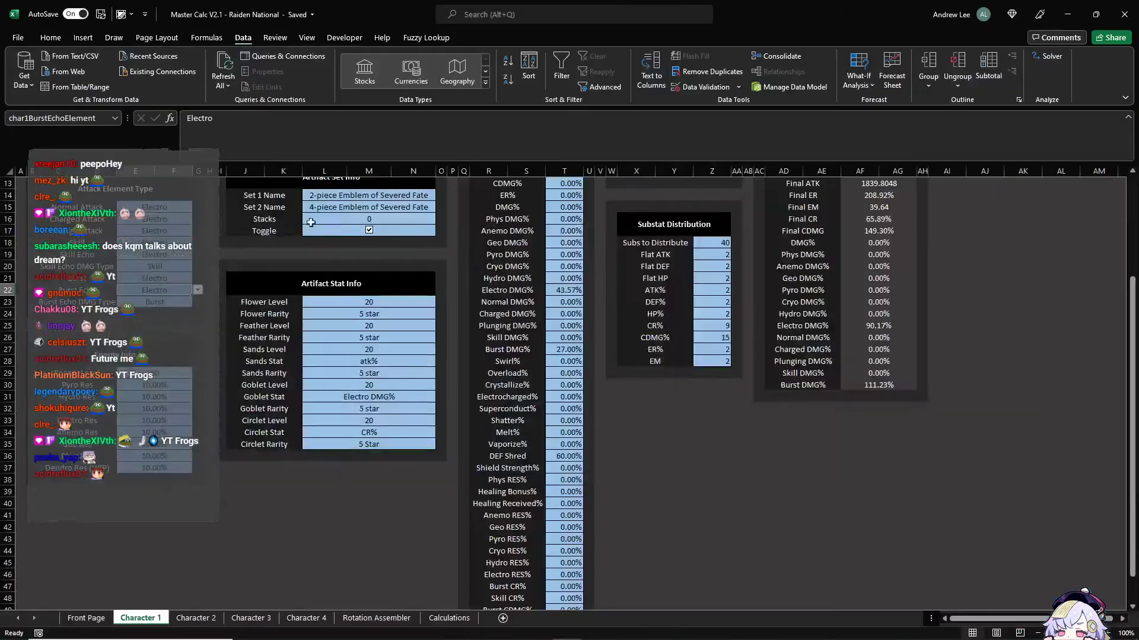
scroll(164, 326, "up", 3)
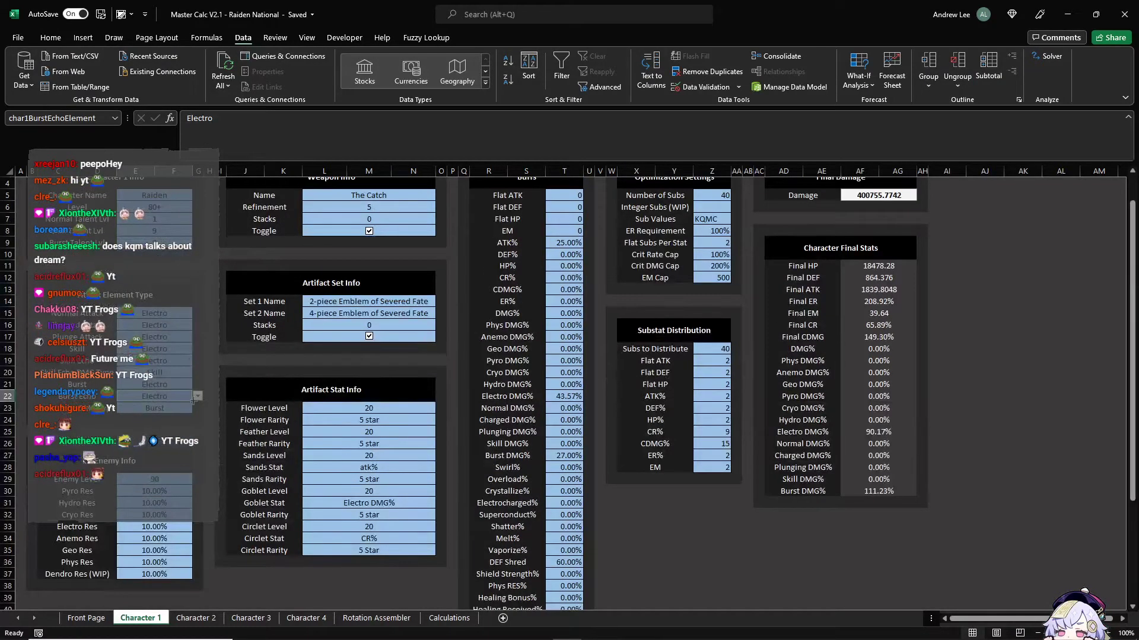
left_click(180, 361)
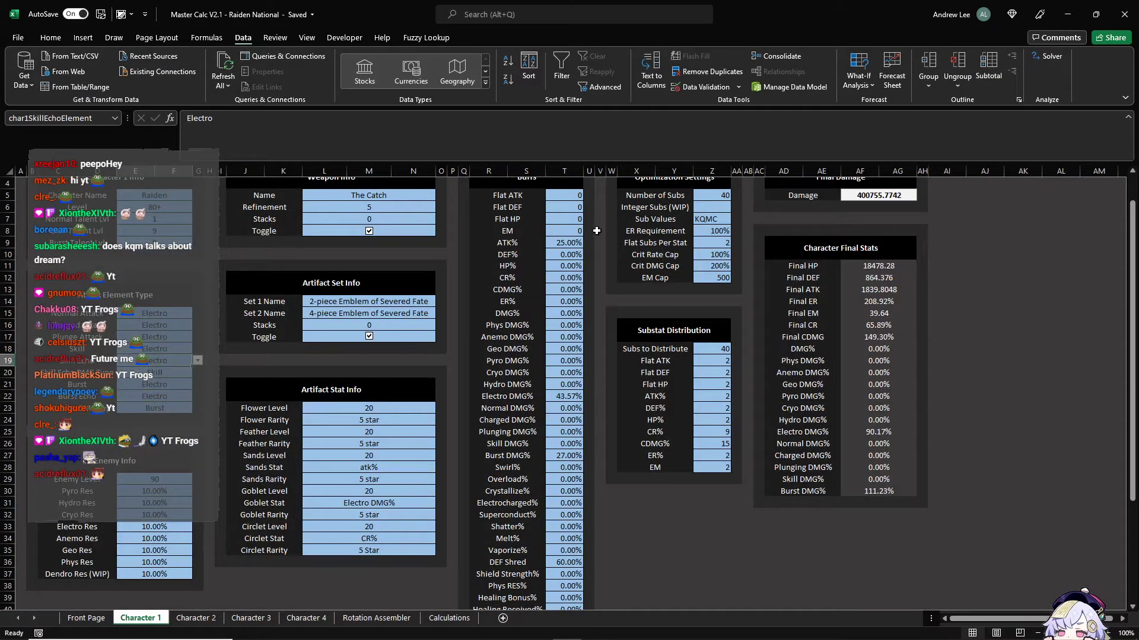
key("alt+Tab")
key("Escape")
scroll(646, 33, "down", 10)
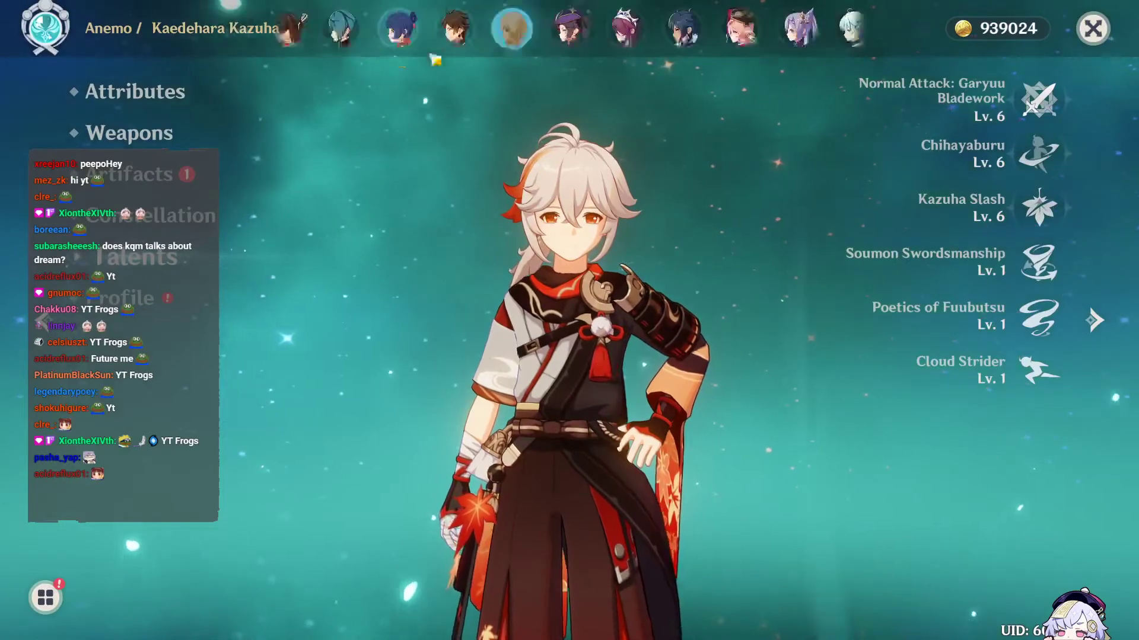
Step: Return from Kazuha's talent screen to the Excel workbook on Character 1's sheet
scroll(651, 33, "down", 10)
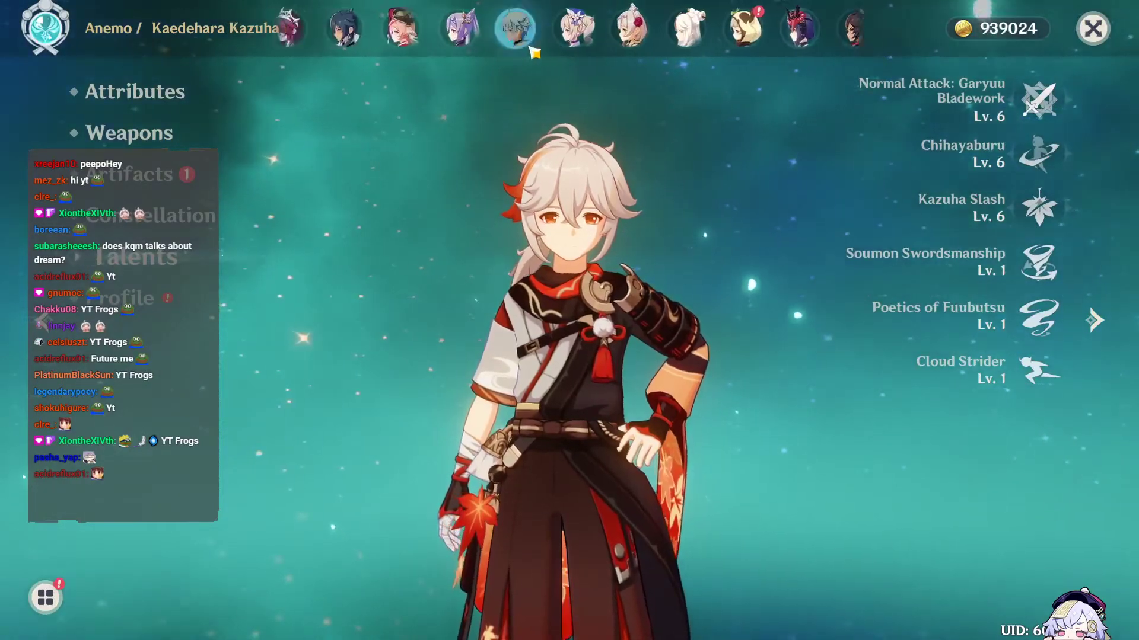
key("alt+Tab")
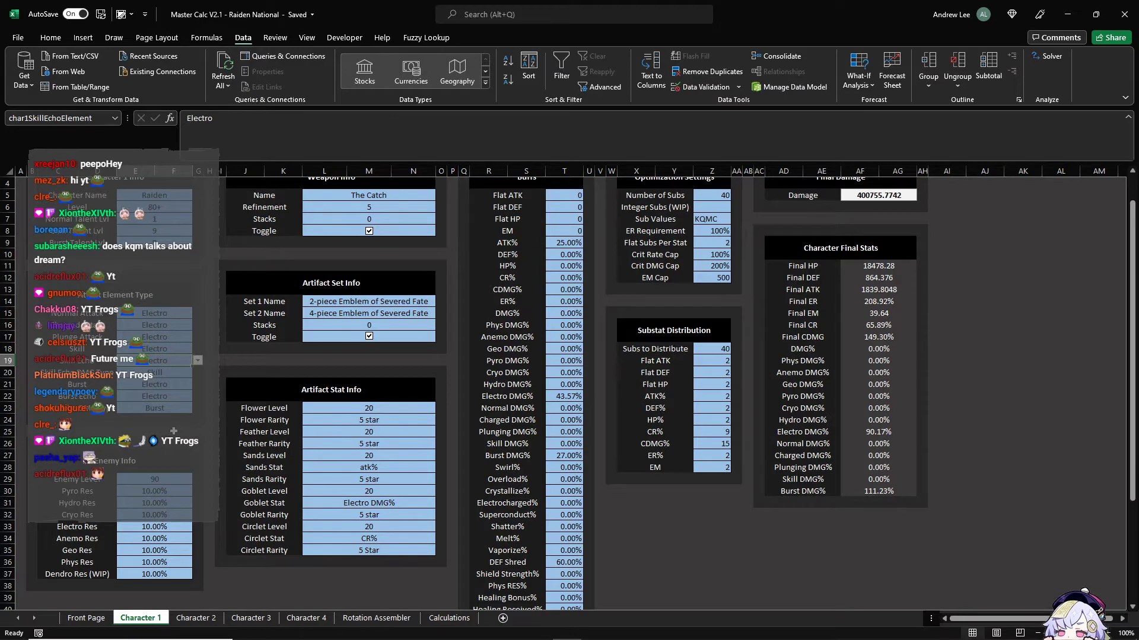
left_click(161, 400)
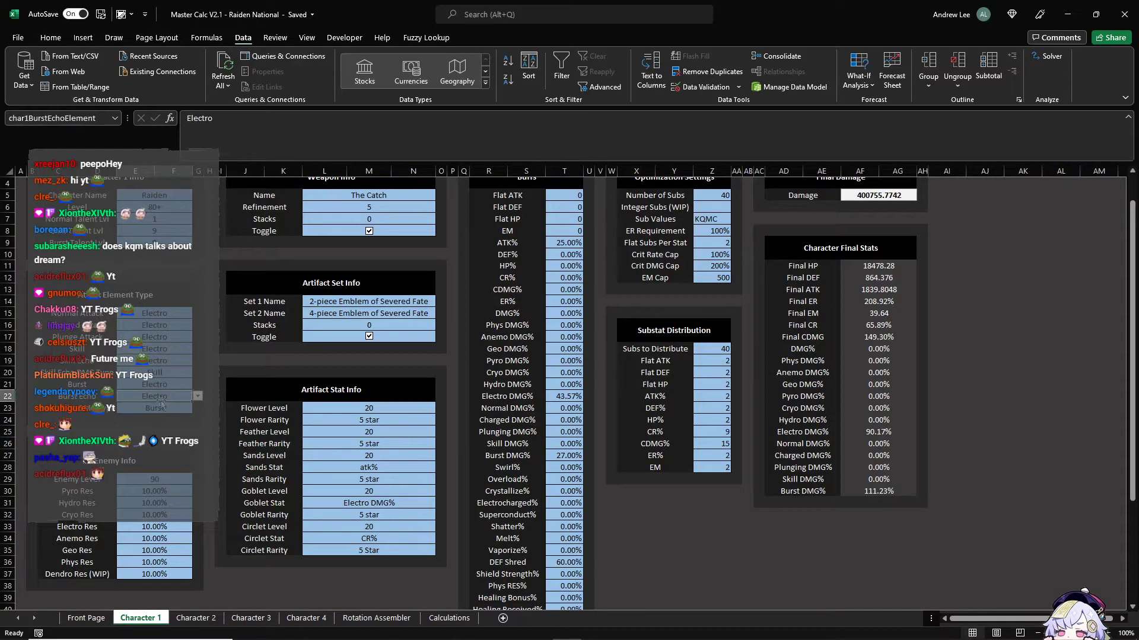
left_click(219, 396)
left_click(182, 396)
left_click(174, 363)
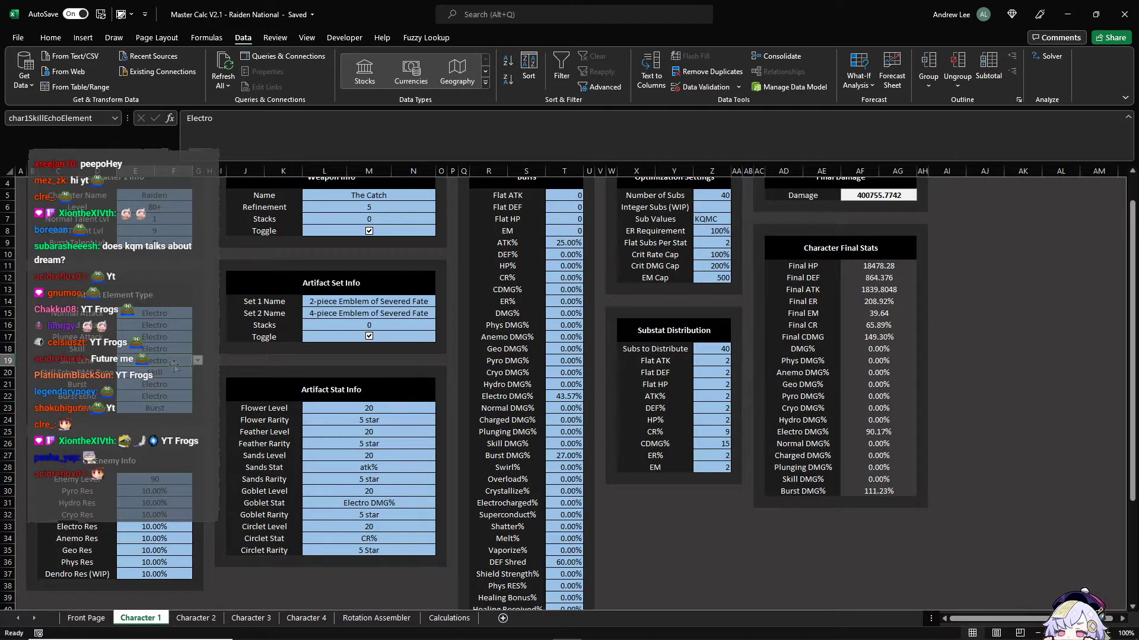
scroll(178, 468, "down", 2)
scroll(187, 477, "up", 3)
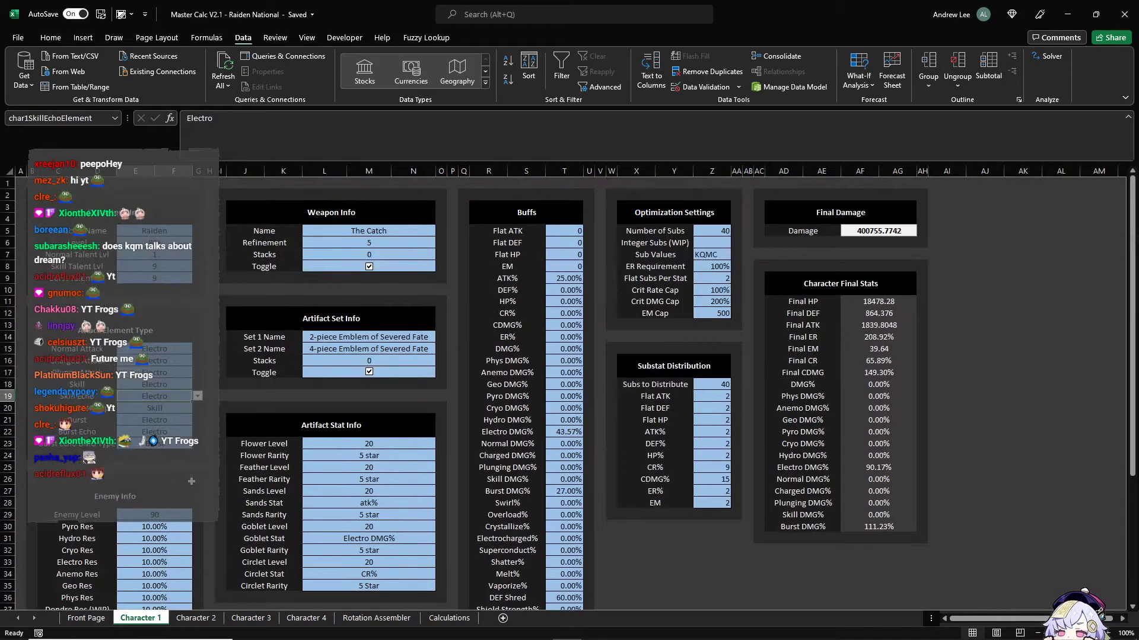
left_click(404, 233)
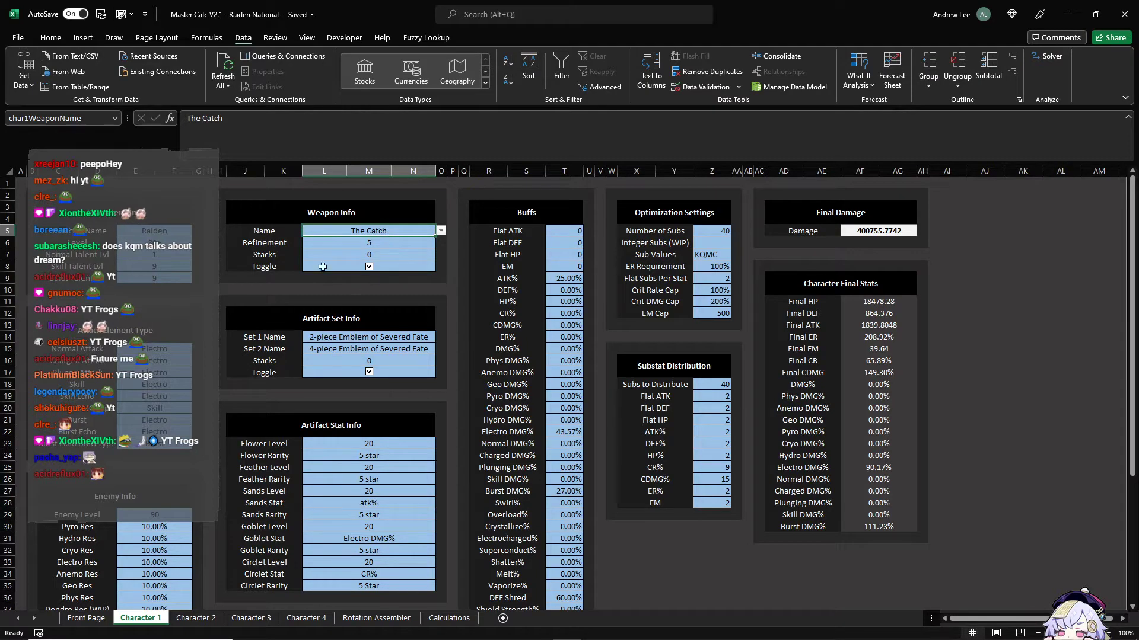
Step: Browse Character 1's weapon list and choose Agenoma Kageuchi
left_click(440, 231)
left_click_drag(440, 266, 441, 292)
left_click(451, 275)
left_click(442, 232)
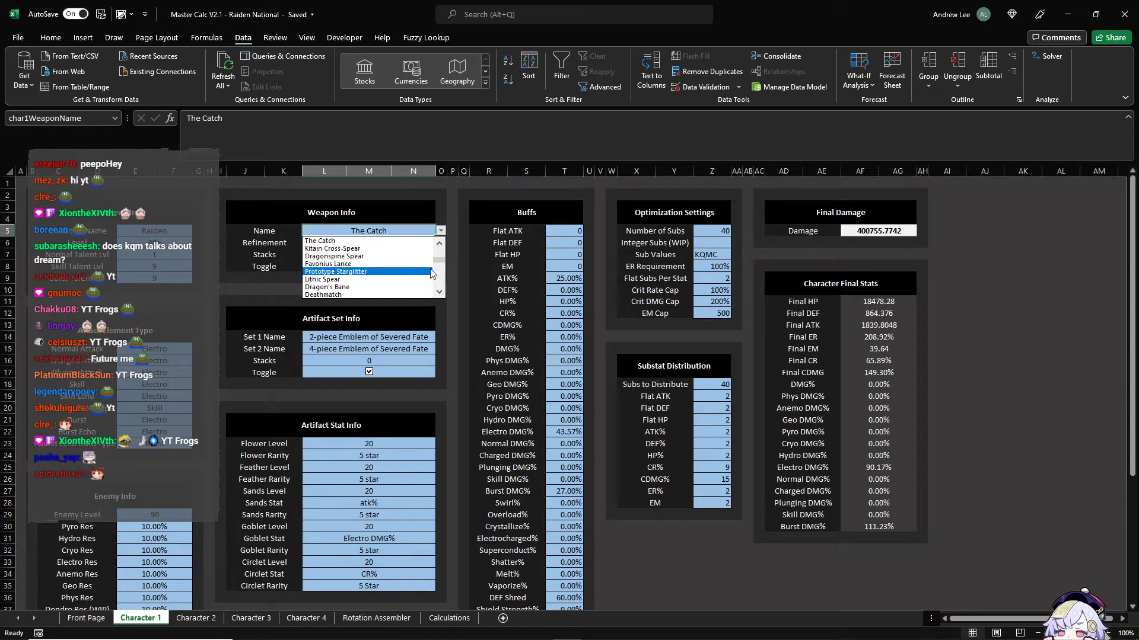
left_click_drag(439, 261, 439, 270)
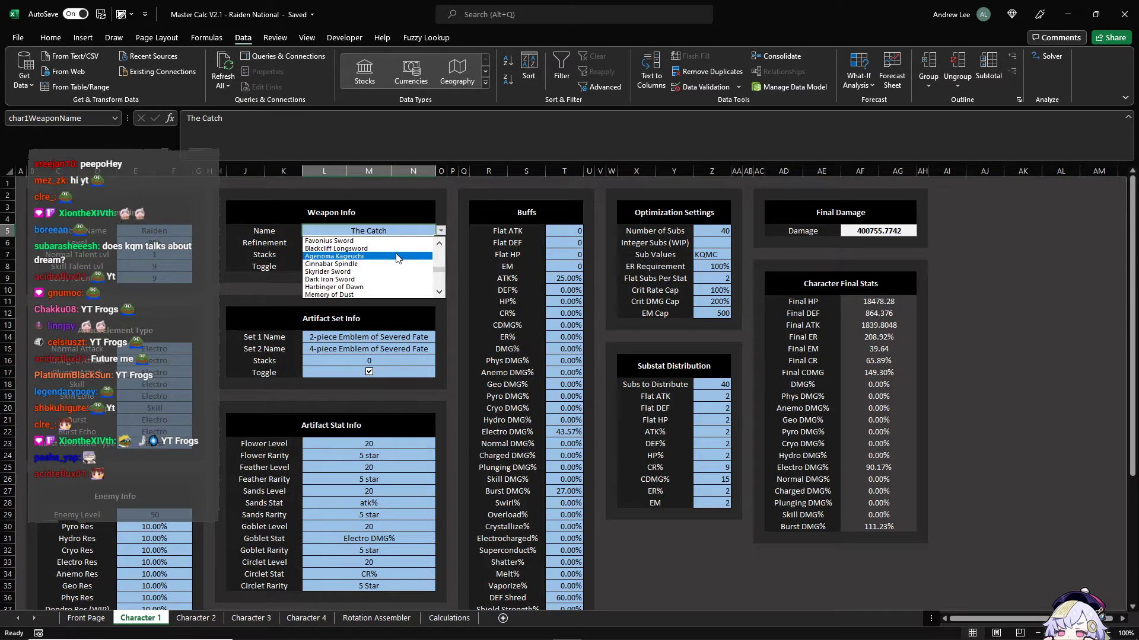
left_click(391, 257)
Step: Undo back to The Catch and check its refinement 5, toggle and 0 stacks
key("ctrl+z")
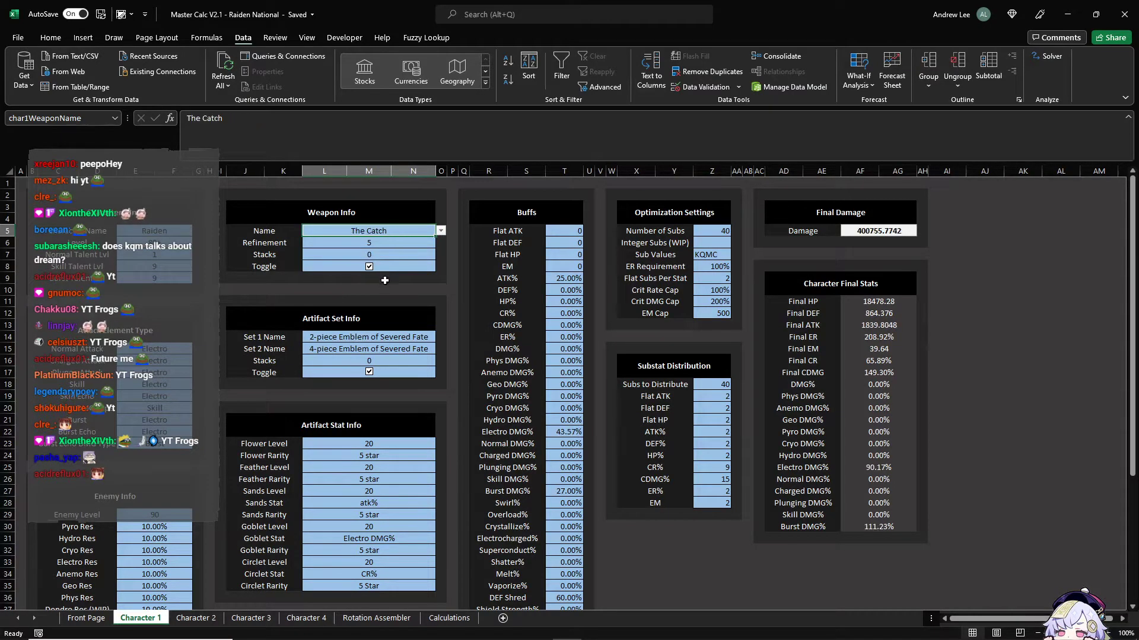
key("Down")
key("Down")
key("Down")
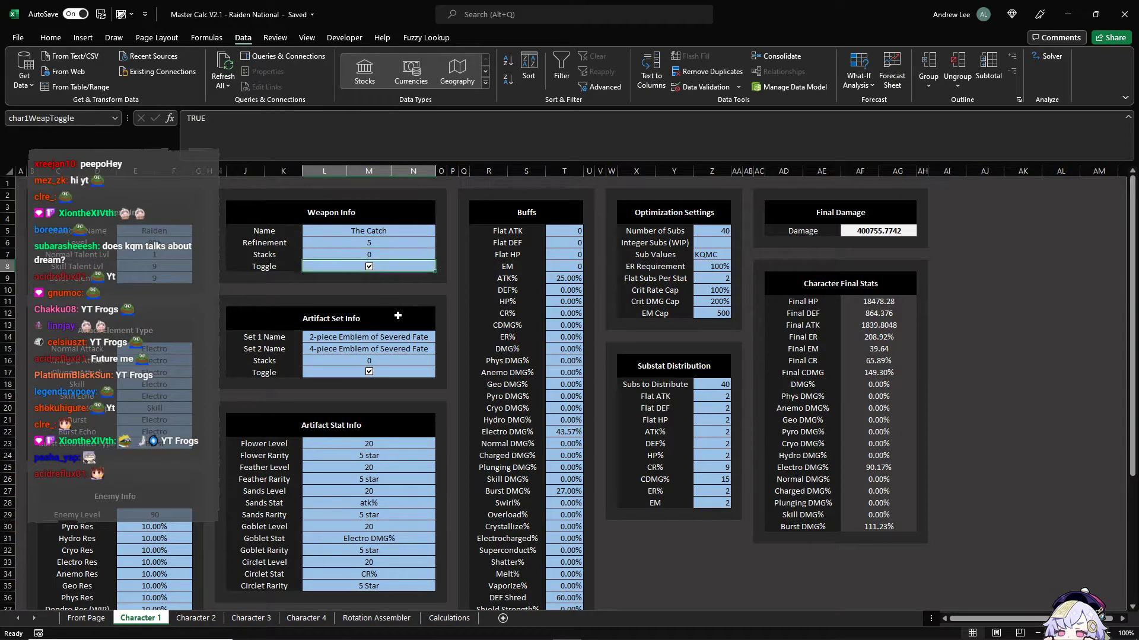
key("Up")
key("Up")
key("Down")
key("Down")
key("Up")
key("Up")
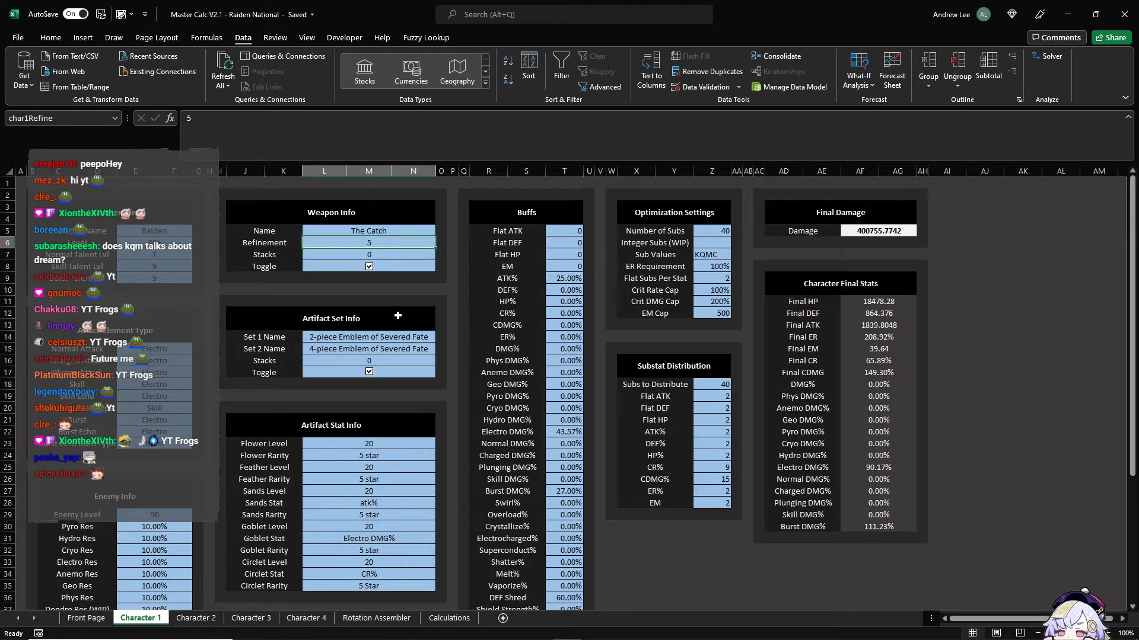
key("Down")
key("Up")
key("Up")
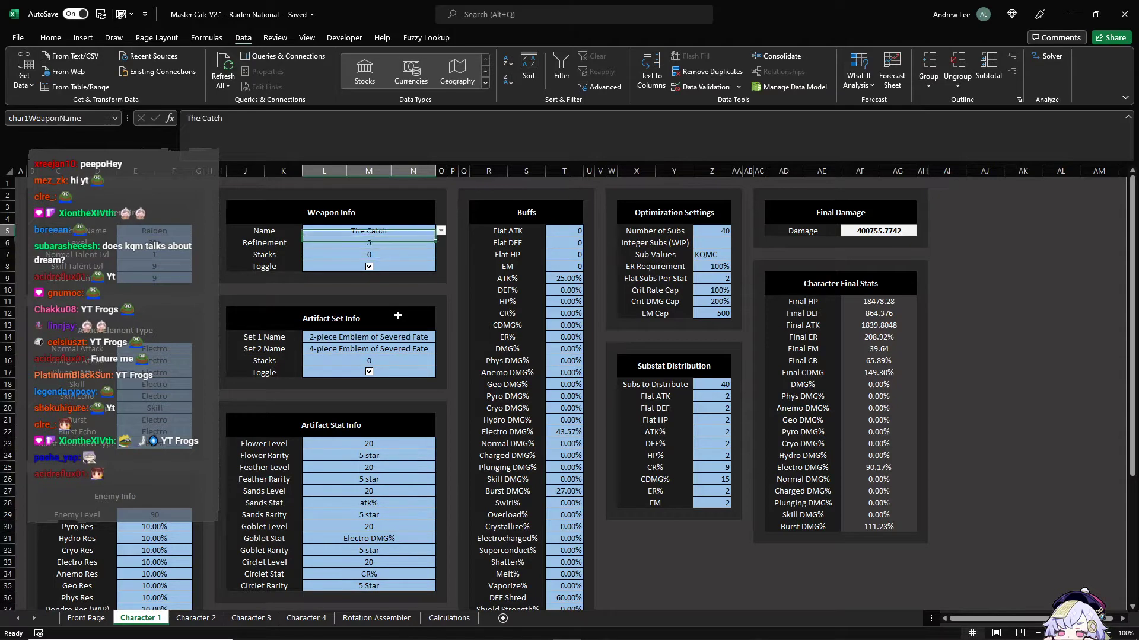
Step: Browse the weapon list again and close it, keeping The Catch
left_click(441, 232)
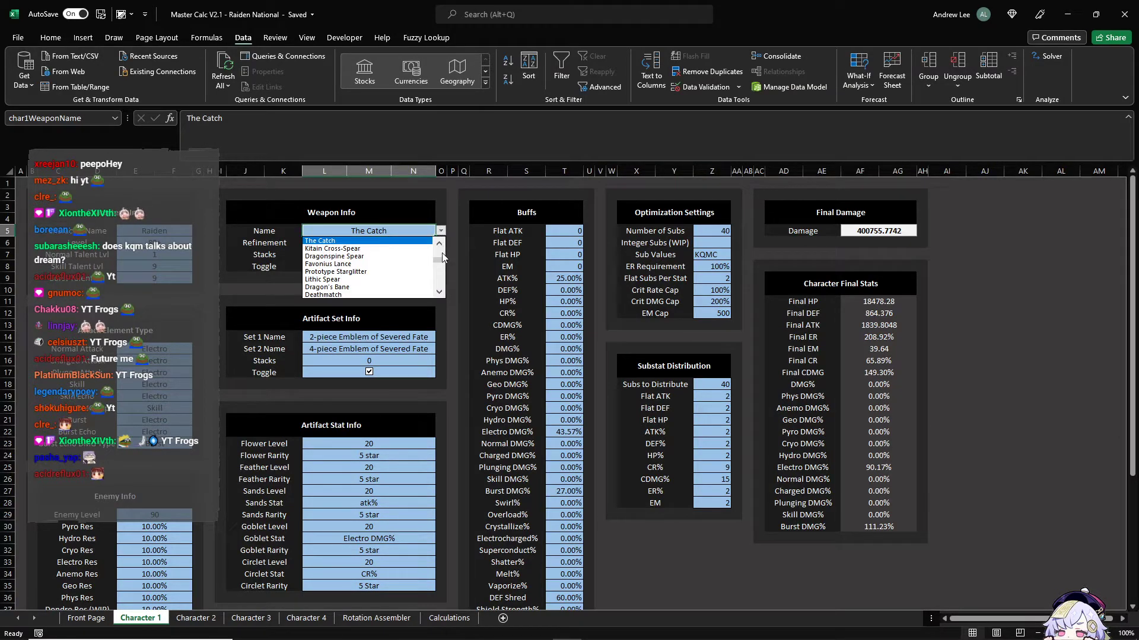
left_click(440, 244)
left_click(440, 244)
left_click(440, 244)
key("Escape")
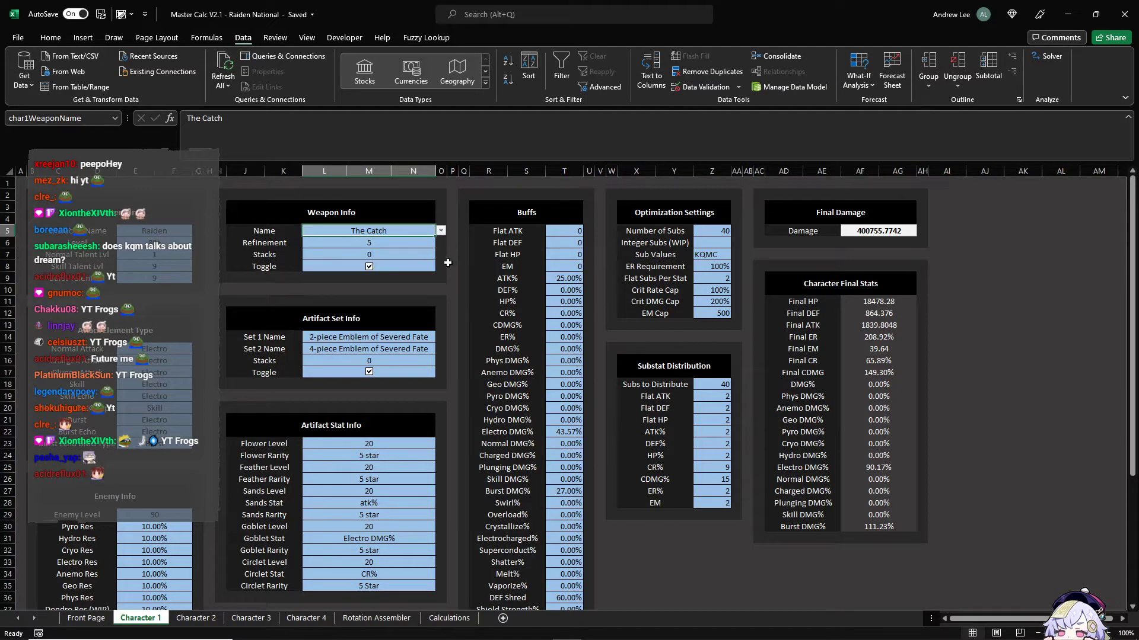
left_click(427, 256)
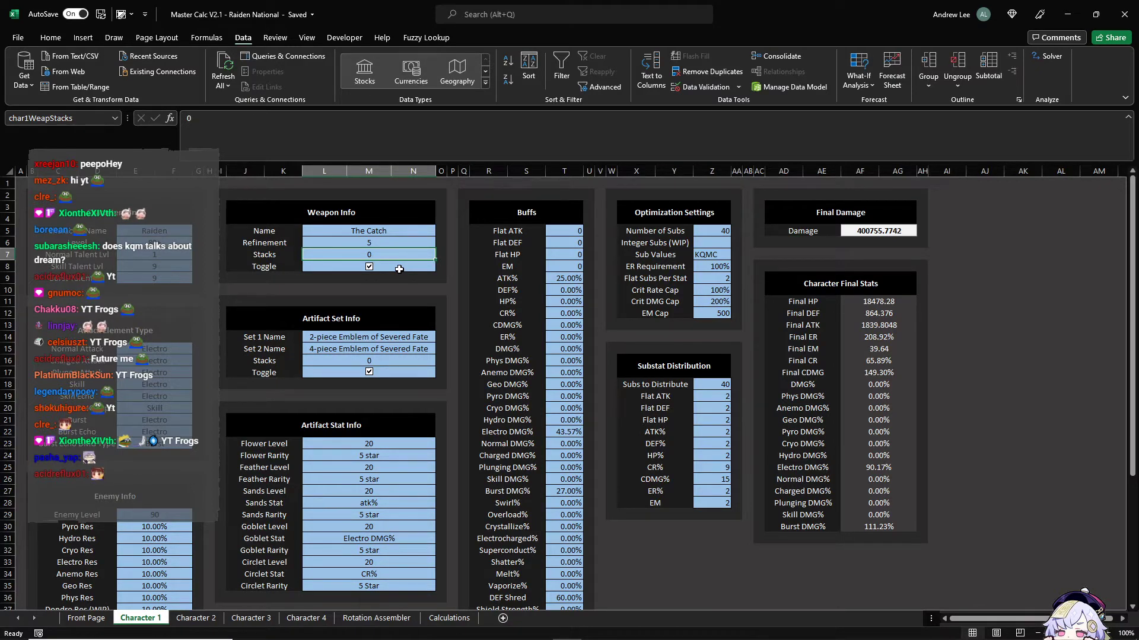
left_click(419, 234)
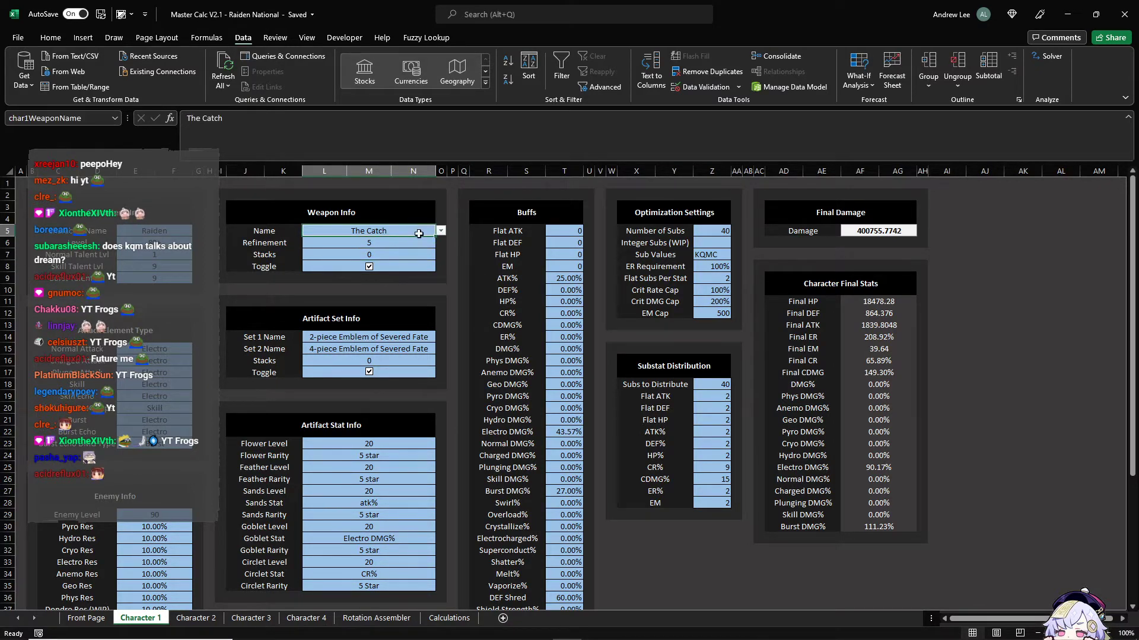
left_click(440, 231)
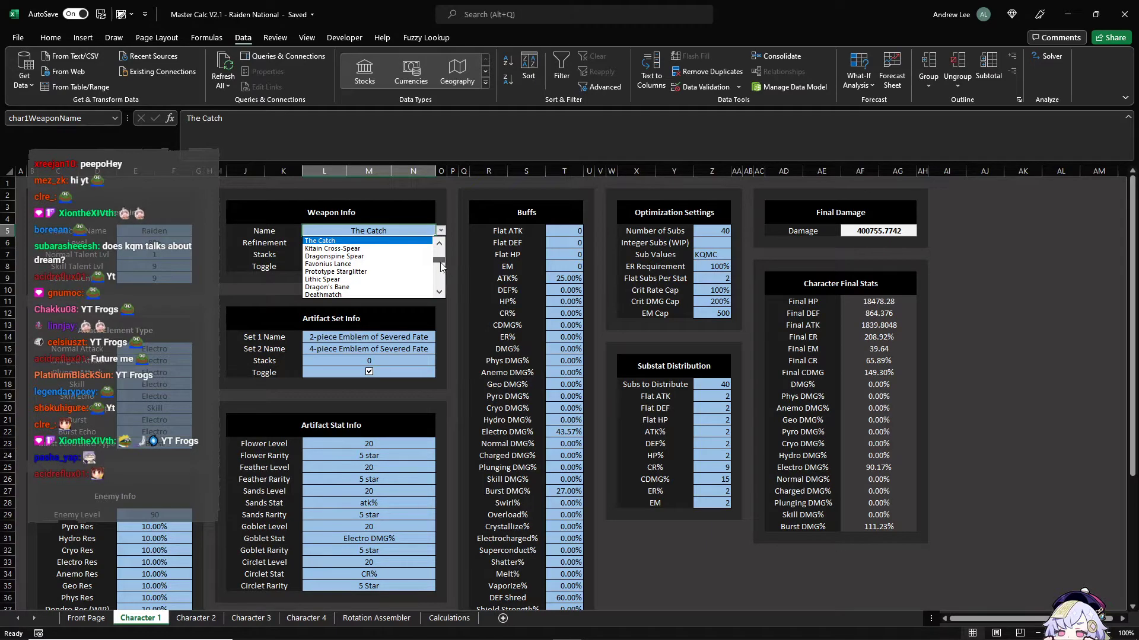
left_click_drag(441, 267, 440, 280)
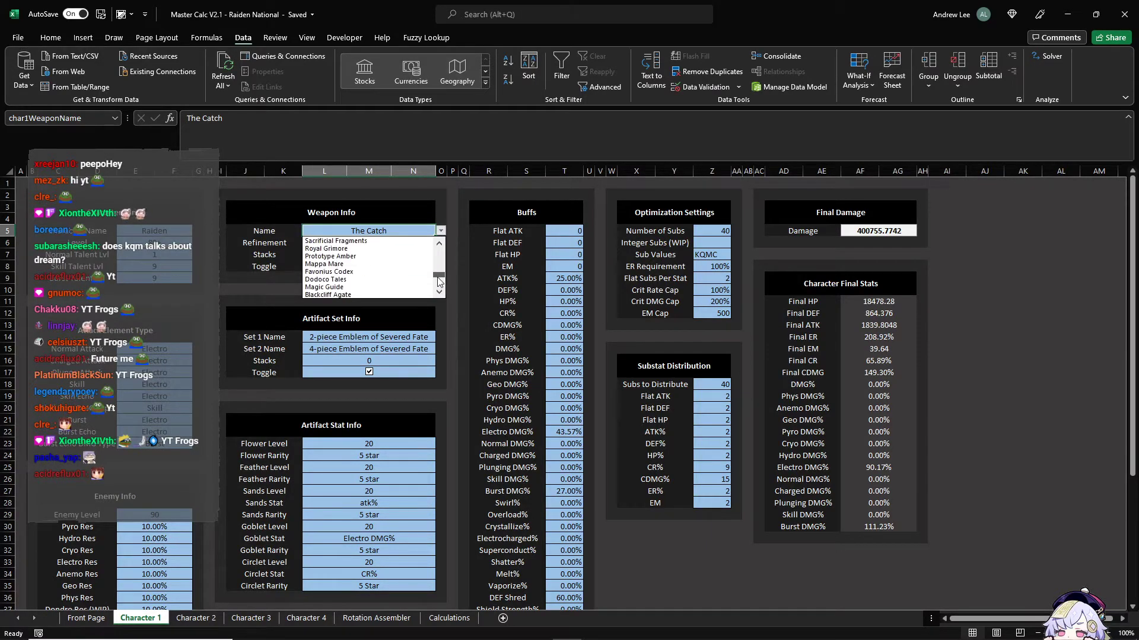
key("Escape")
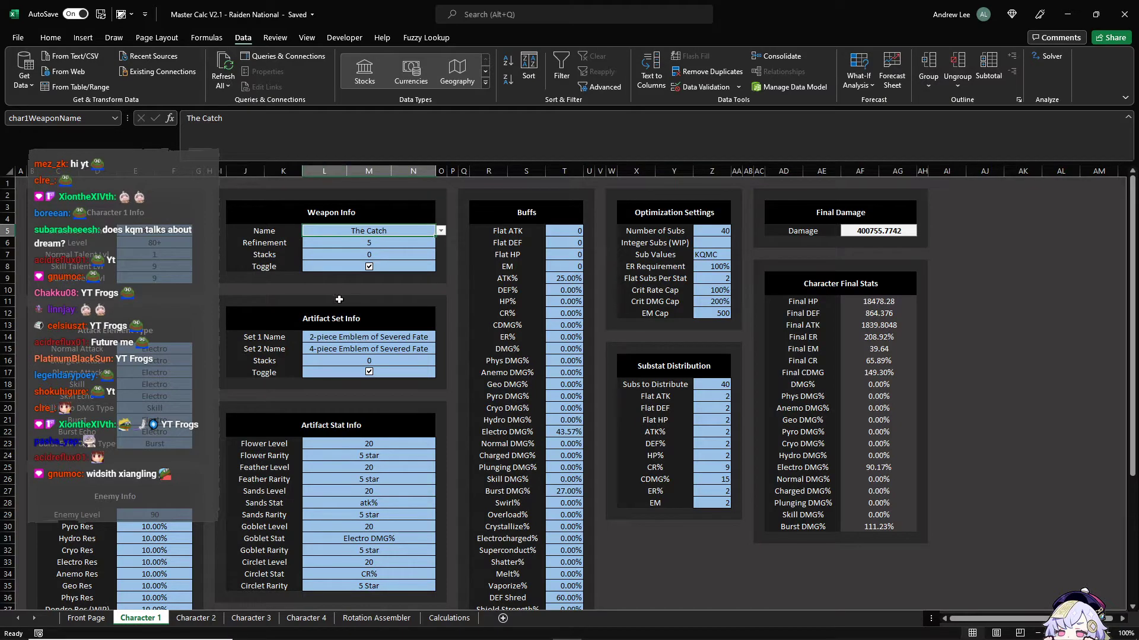
left_click(347, 320)
left_click(394, 338)
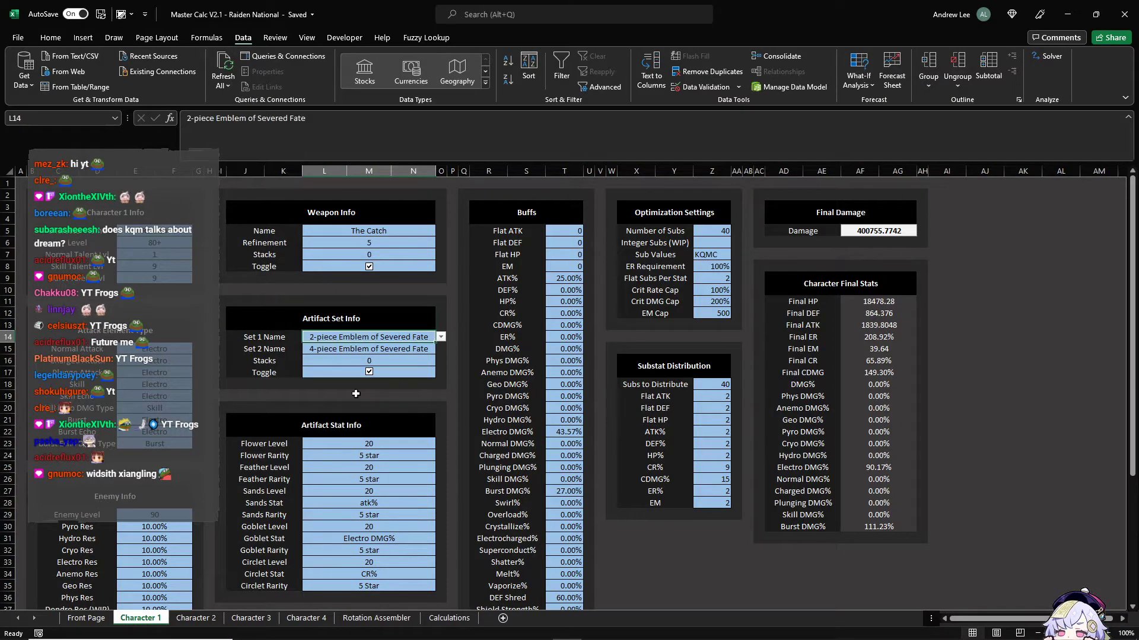
left_click(441, 337)
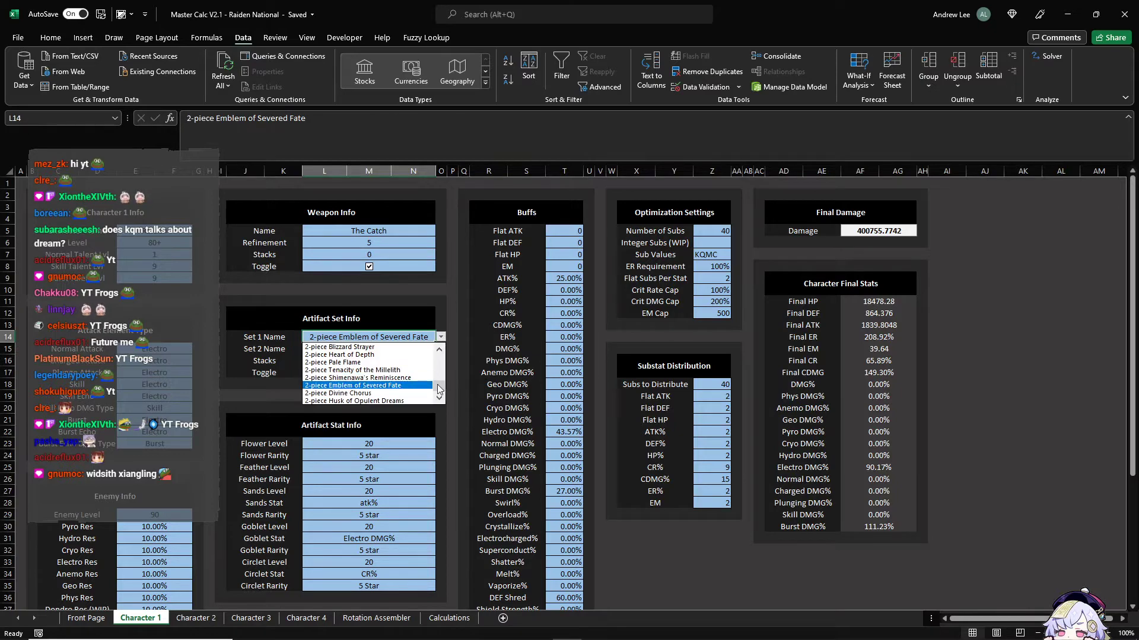
scroll(440, 384, "up", 2)
left_click_drag(440, 385, 440, 363)
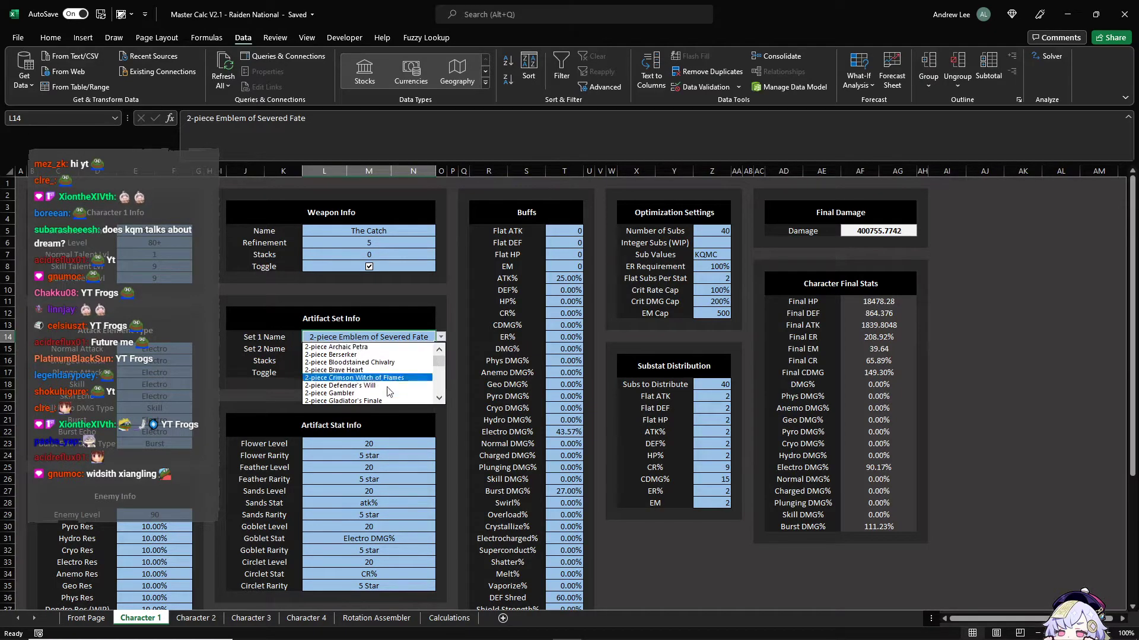
left_click(457, 338)
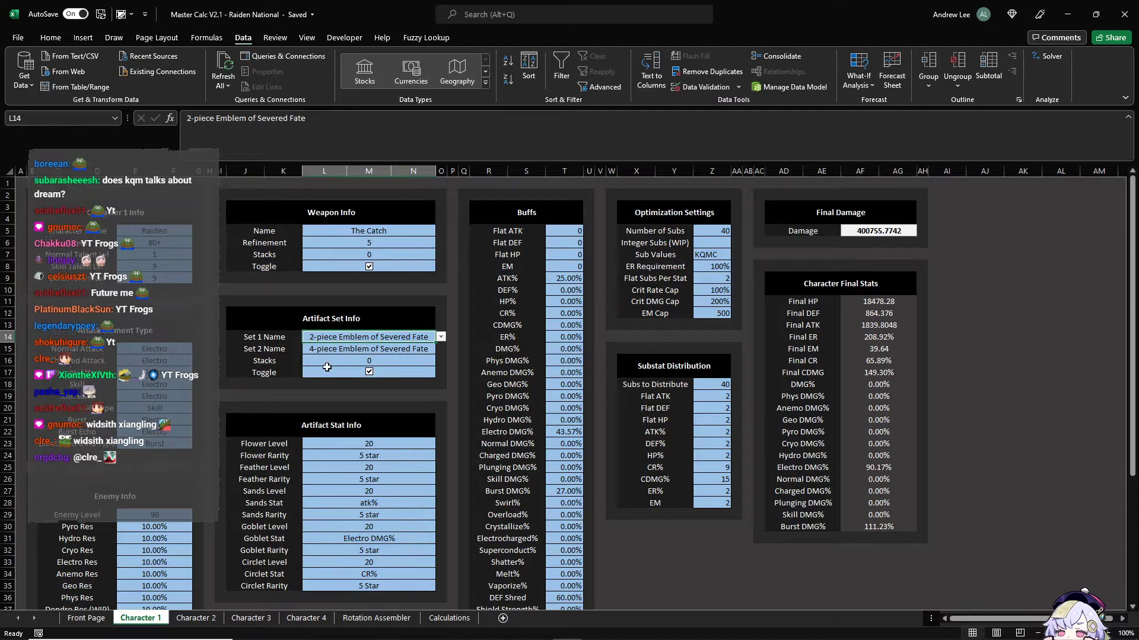
left_click(428, 349)
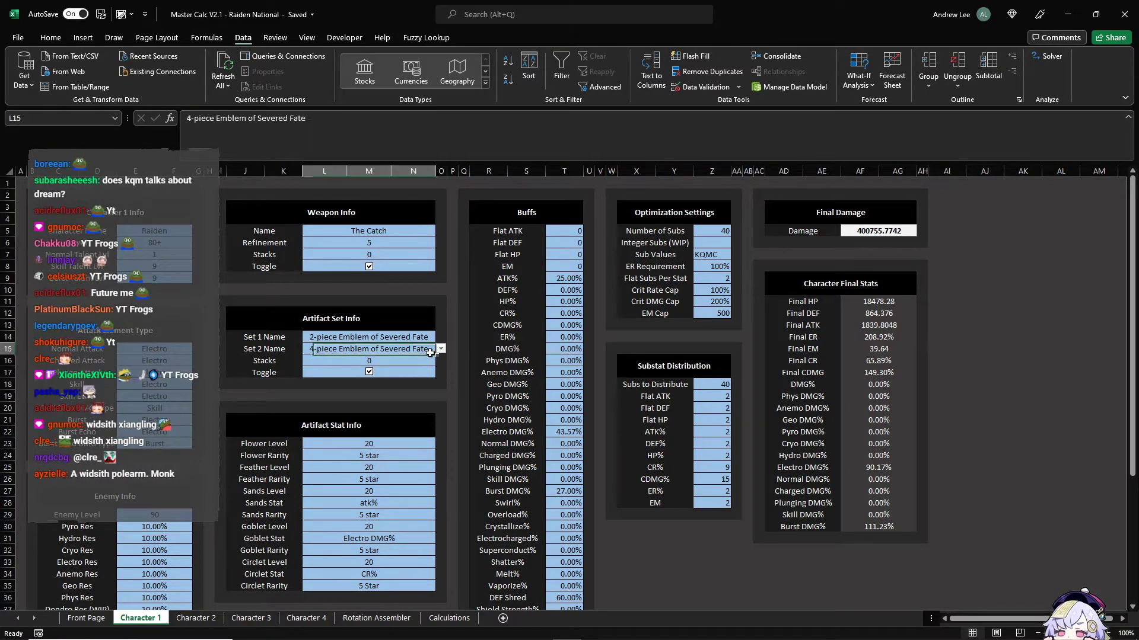
left_click(440, 349)
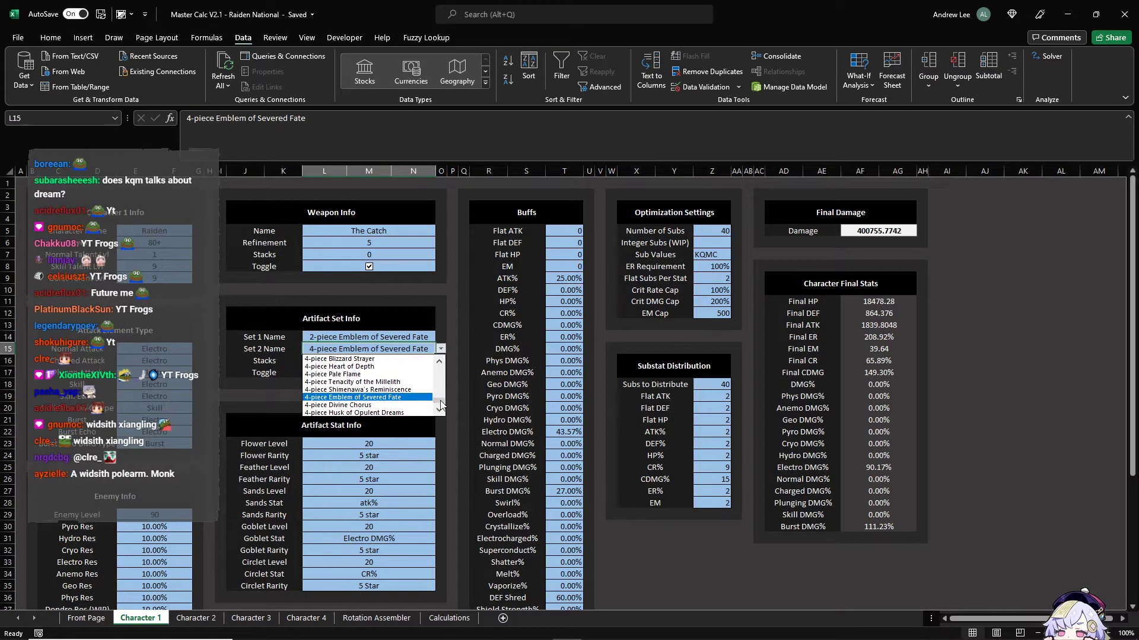
left_click_drag(443, 401, 445, 376)
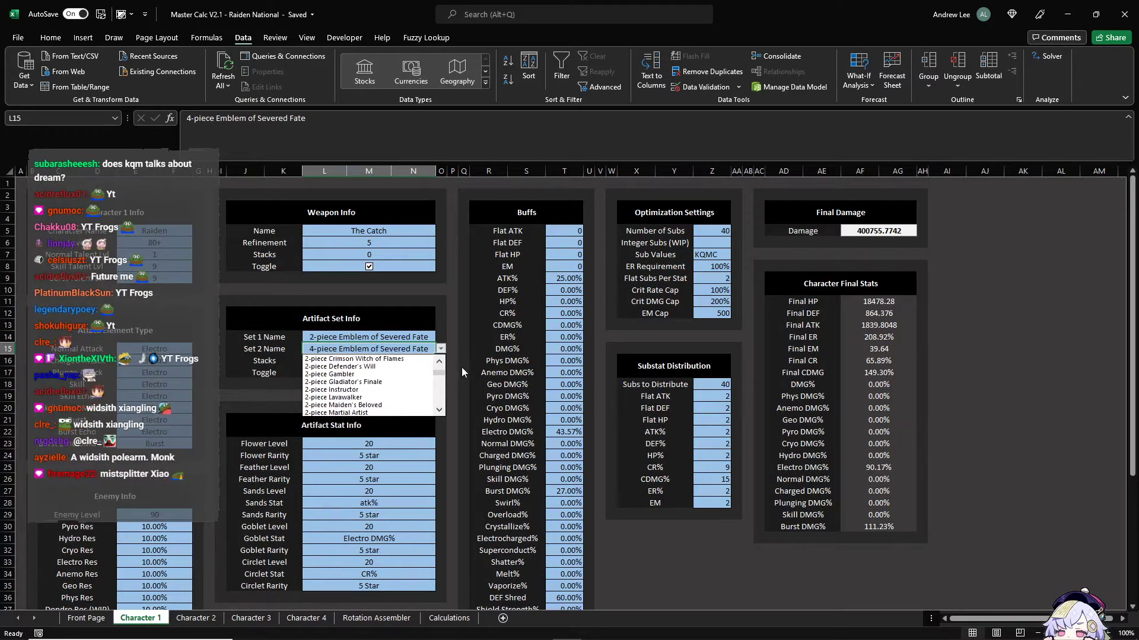
left_click(463, 367)
left_click(402, 375)
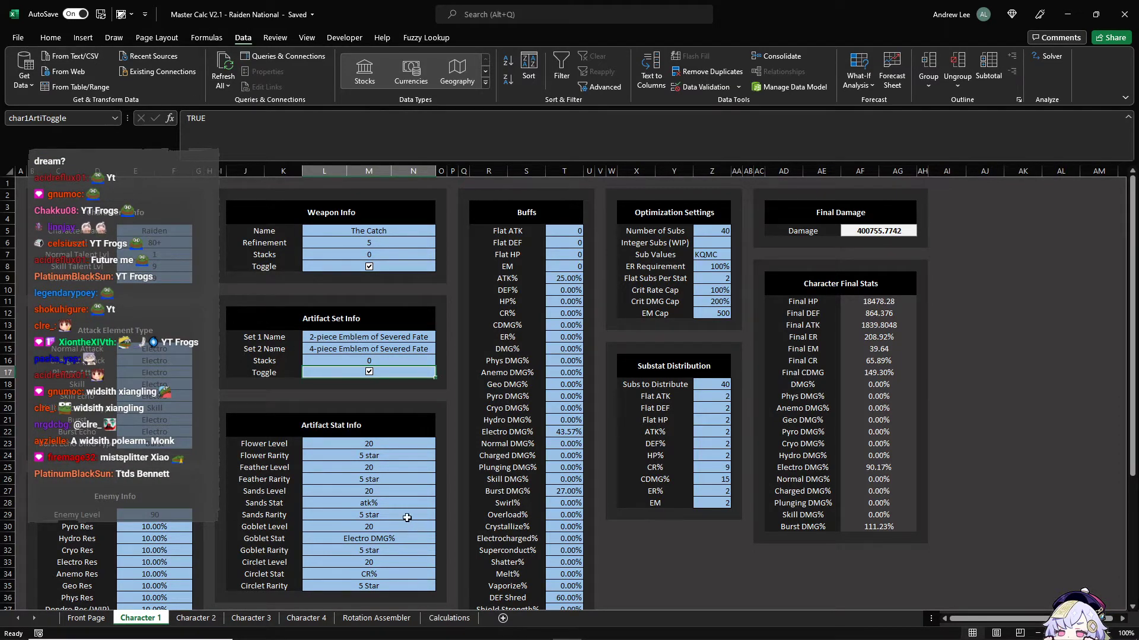
scroll(367, 330, "down", 3)
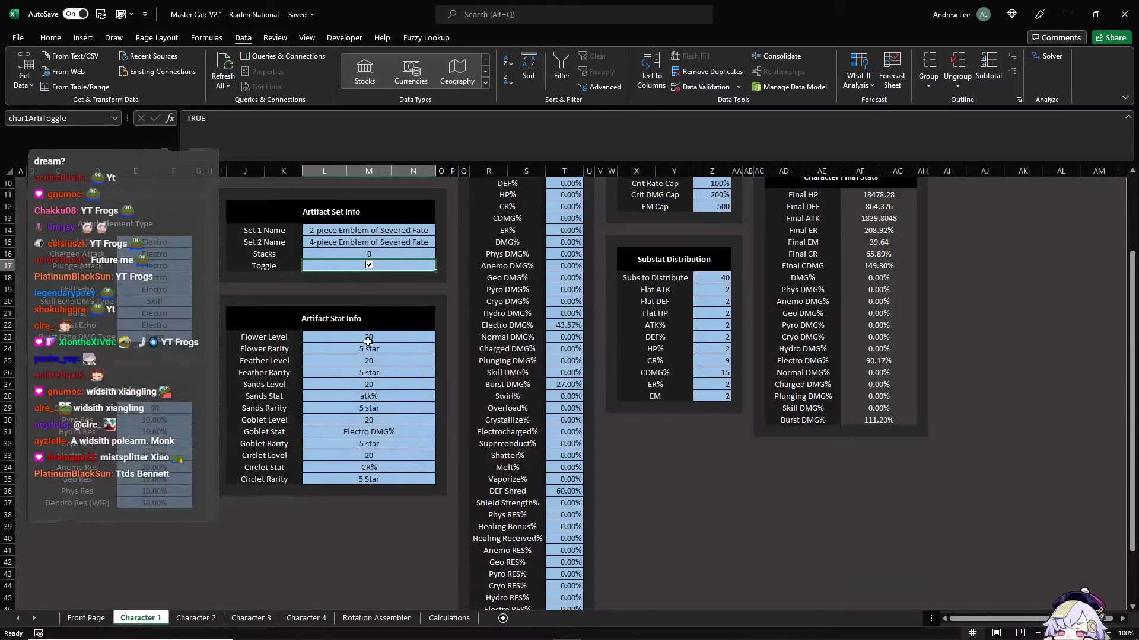
left_click_drag(367, 336, 384, 475)
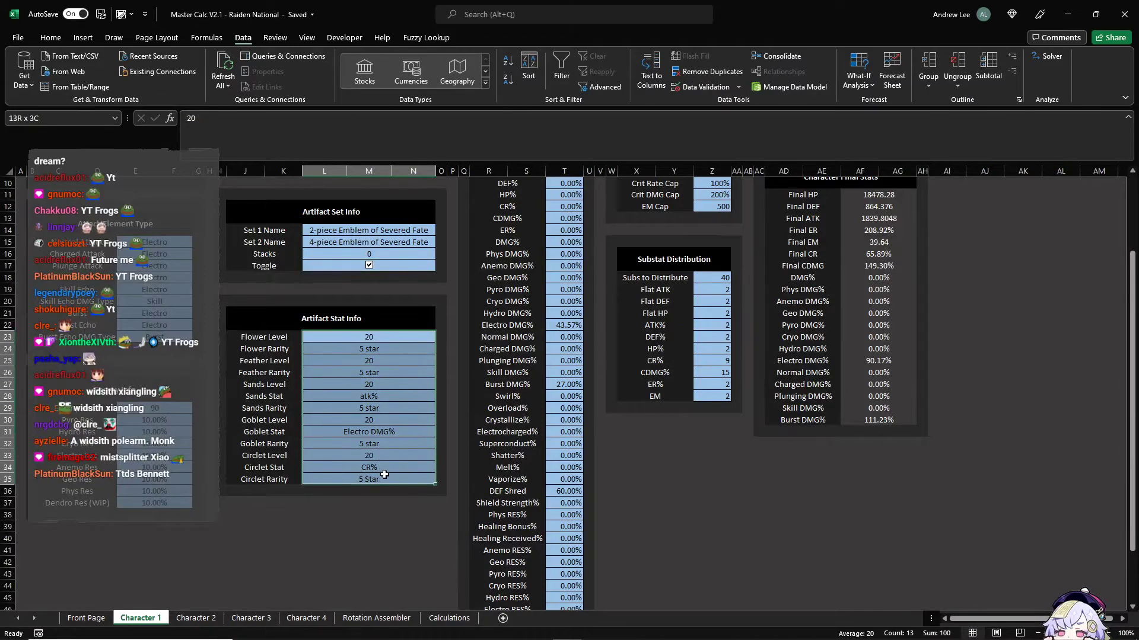
left_click(391, 335)
left_click(365, 353)
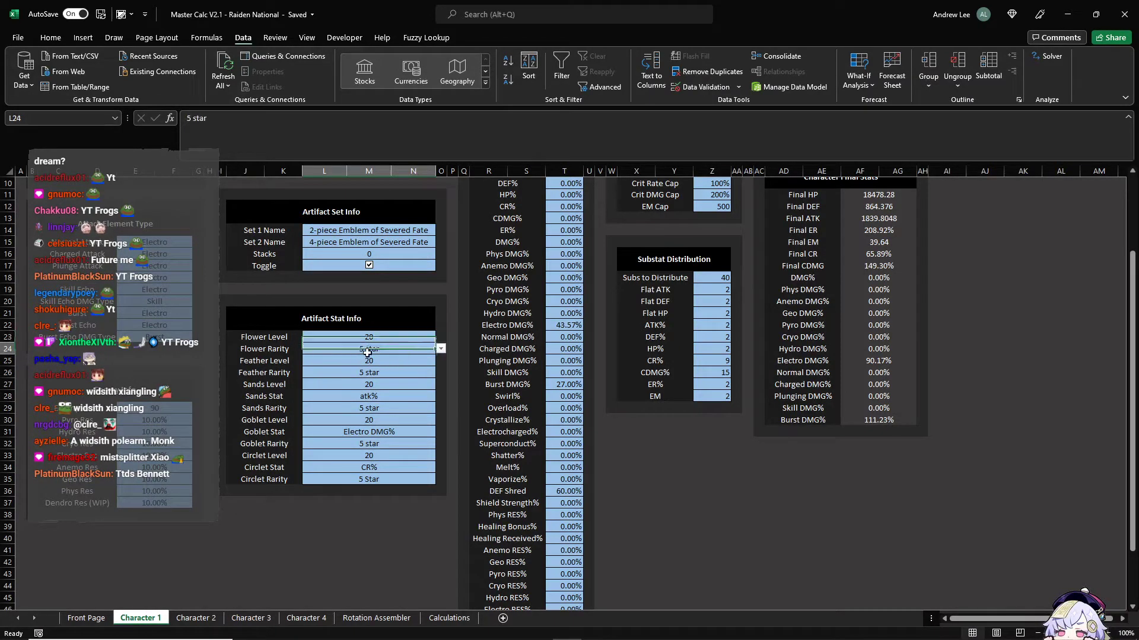
left_click(439, 351)
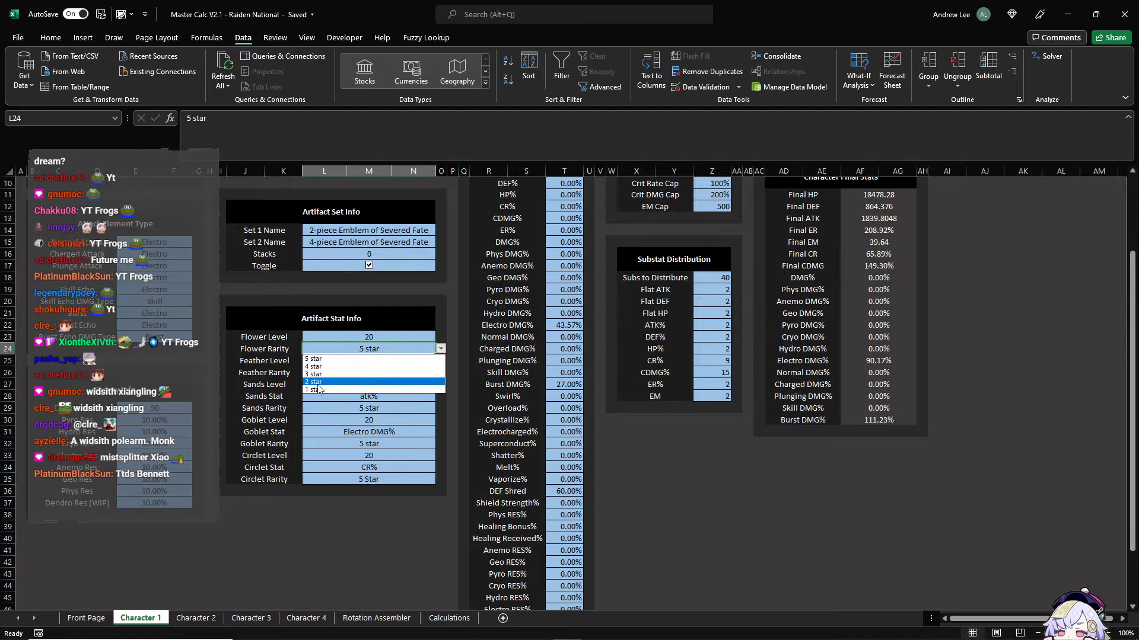
left_click(389, 436)
left_click(440, 351)
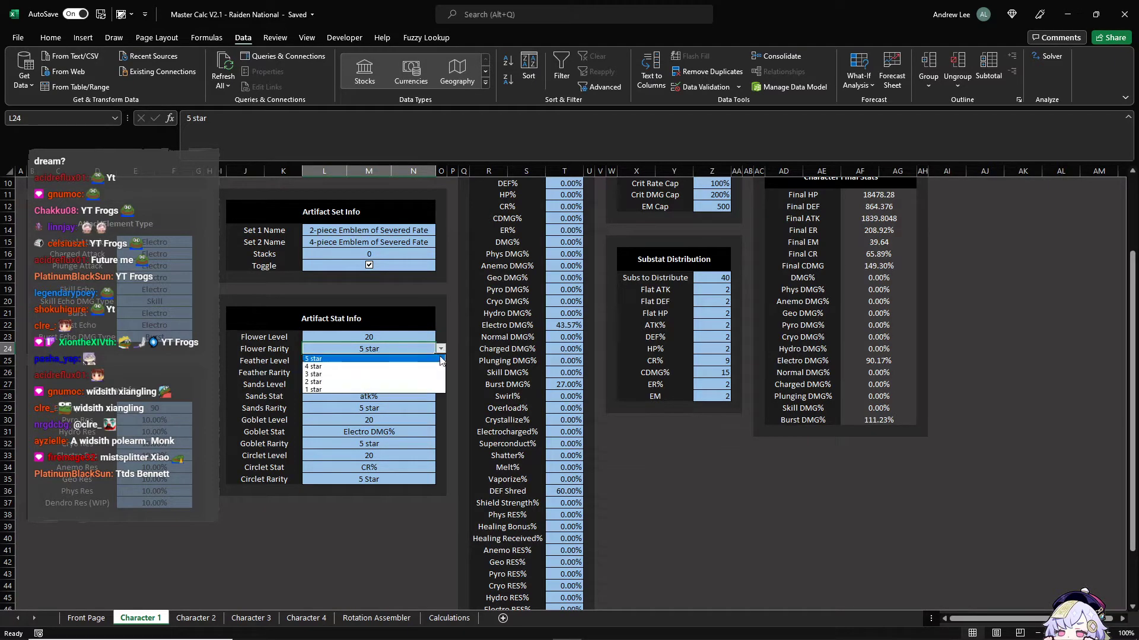
left_click(391, 390)
scroll(583, 371, "up", 3)
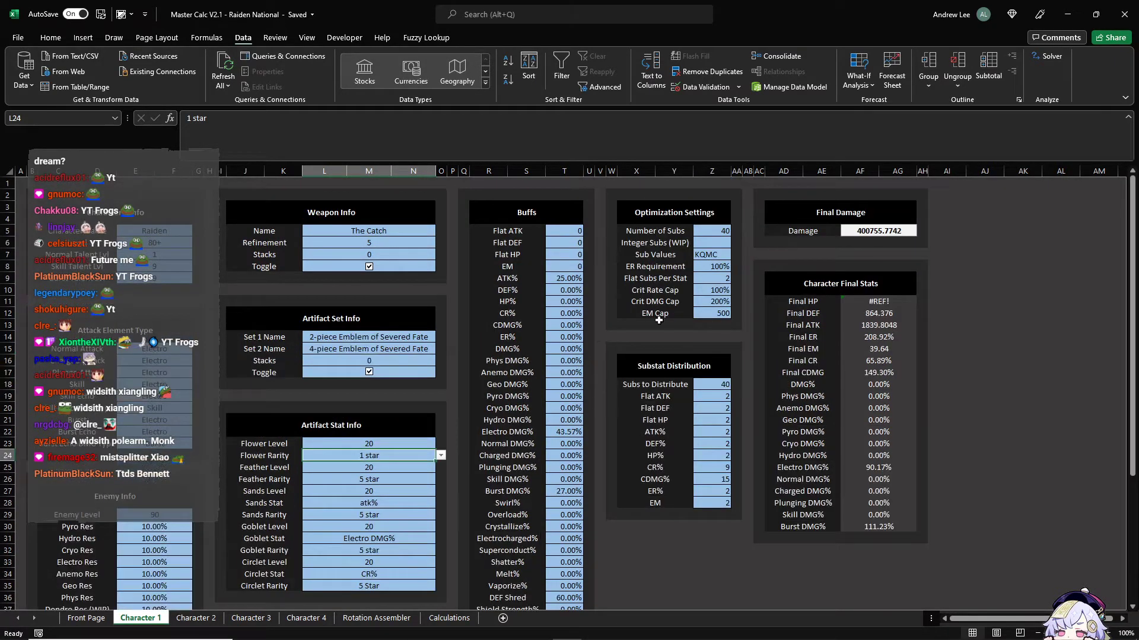
scroll(372, 464, "down", 1)
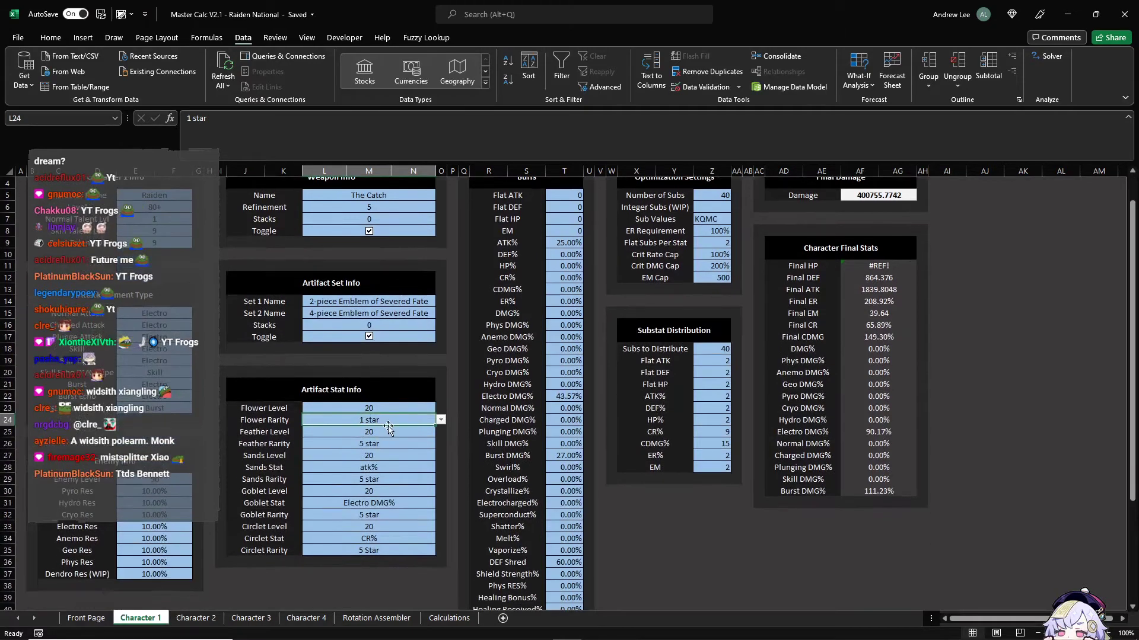
left_click(400, 407)
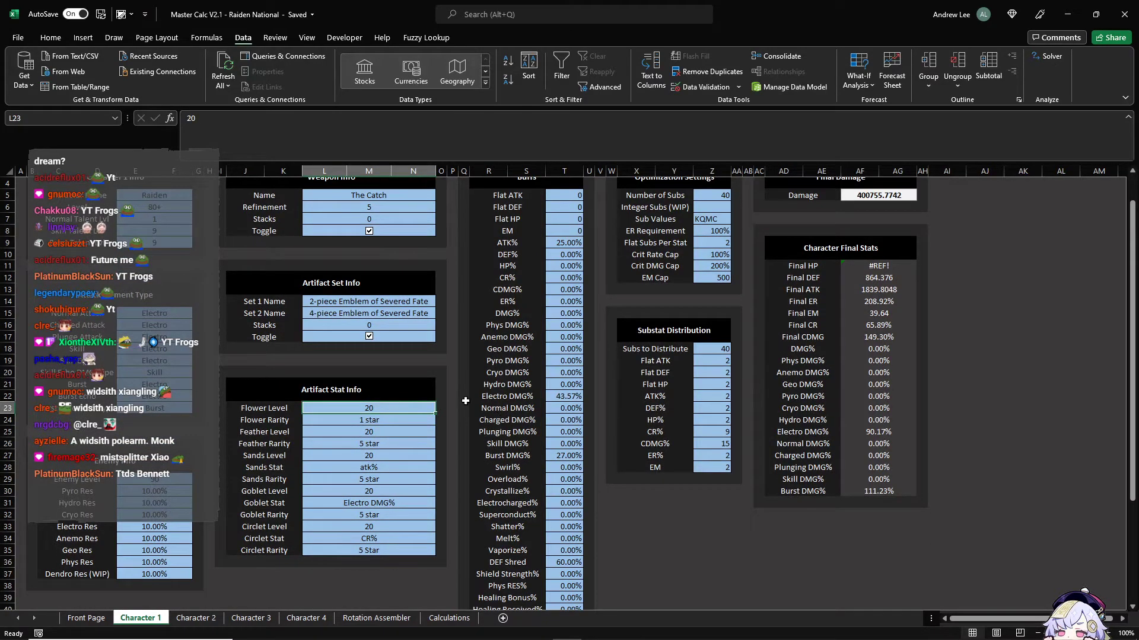
type("4")
key("Return")
key("Up")
left_click(427, 420)
left_click(441, 419)
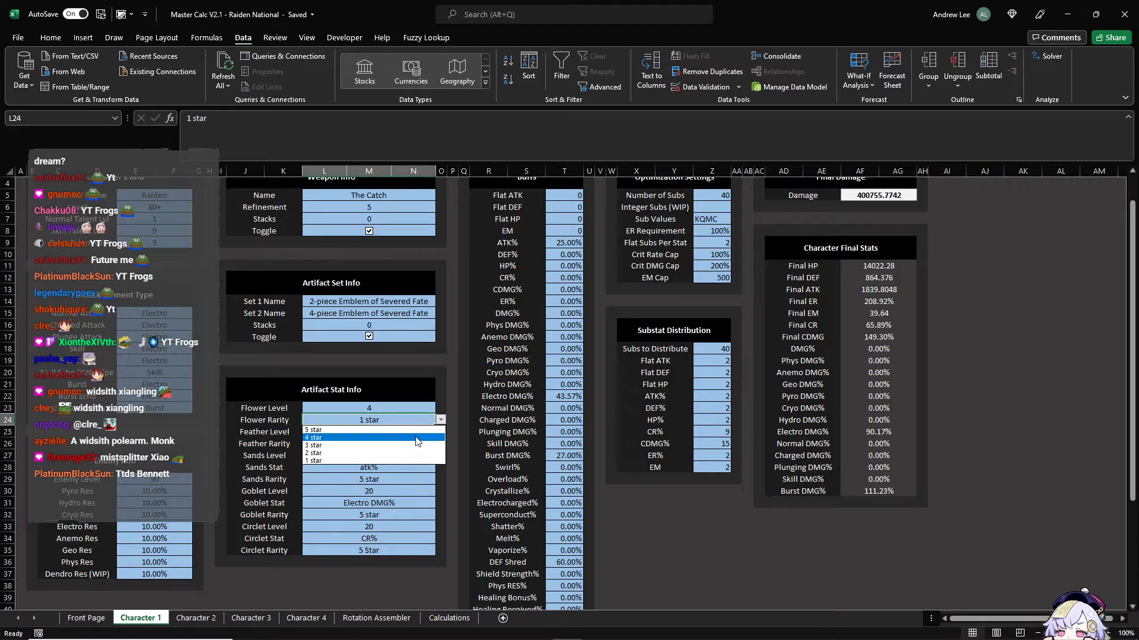
left_click(406, 437)
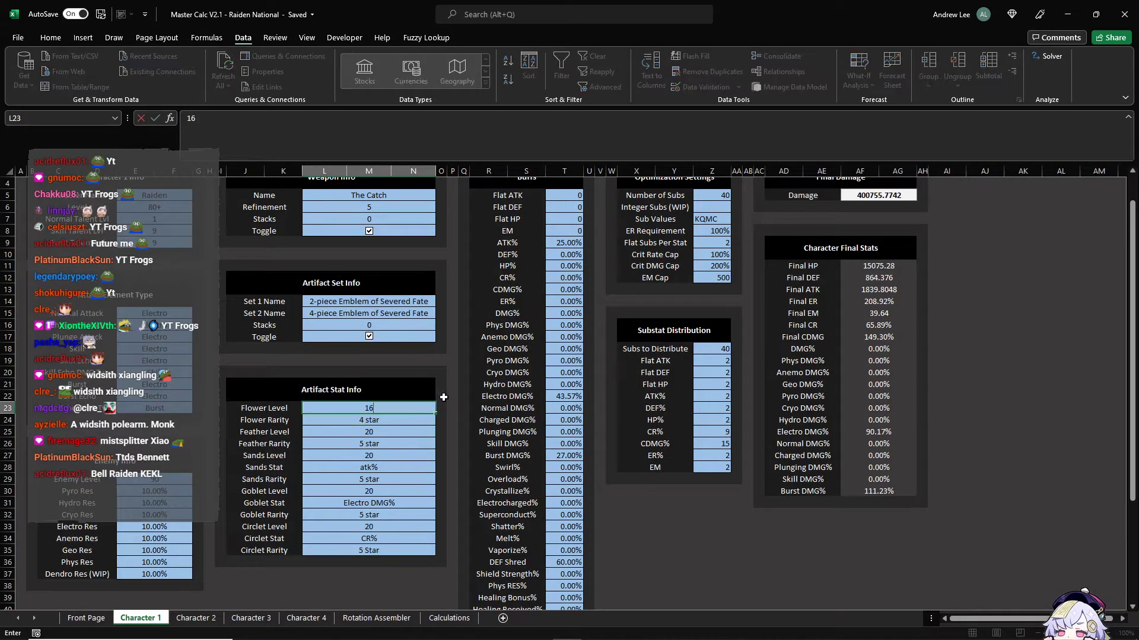
left_click(441, 420)
left_click(415, 431)
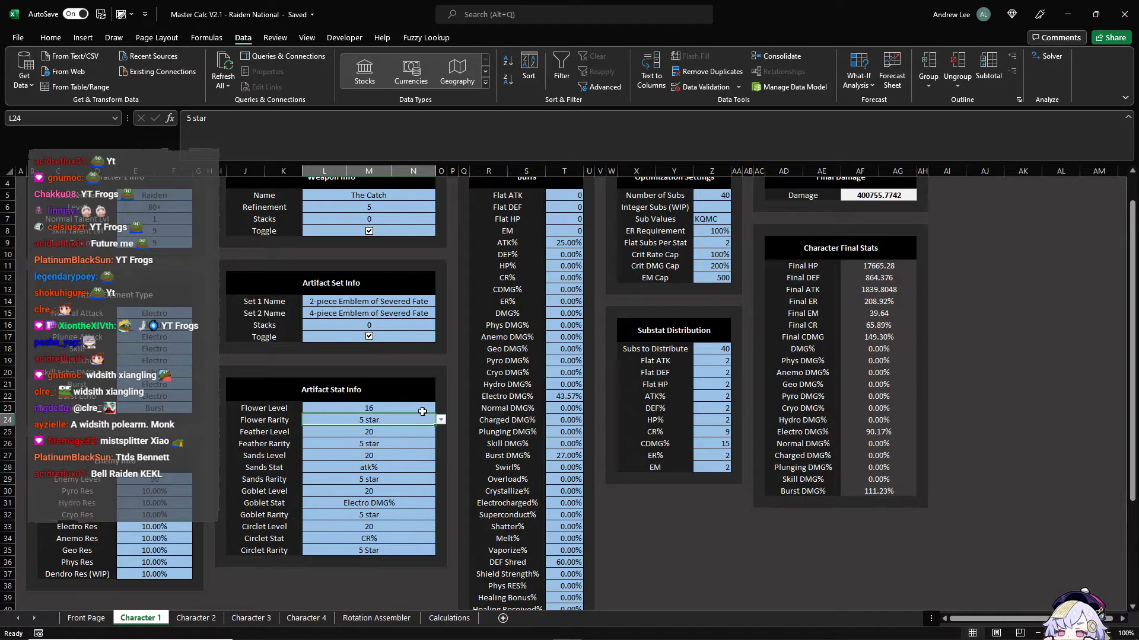
left_click(429, 409)
type("20")
key("Return")
left_click(383, 467)
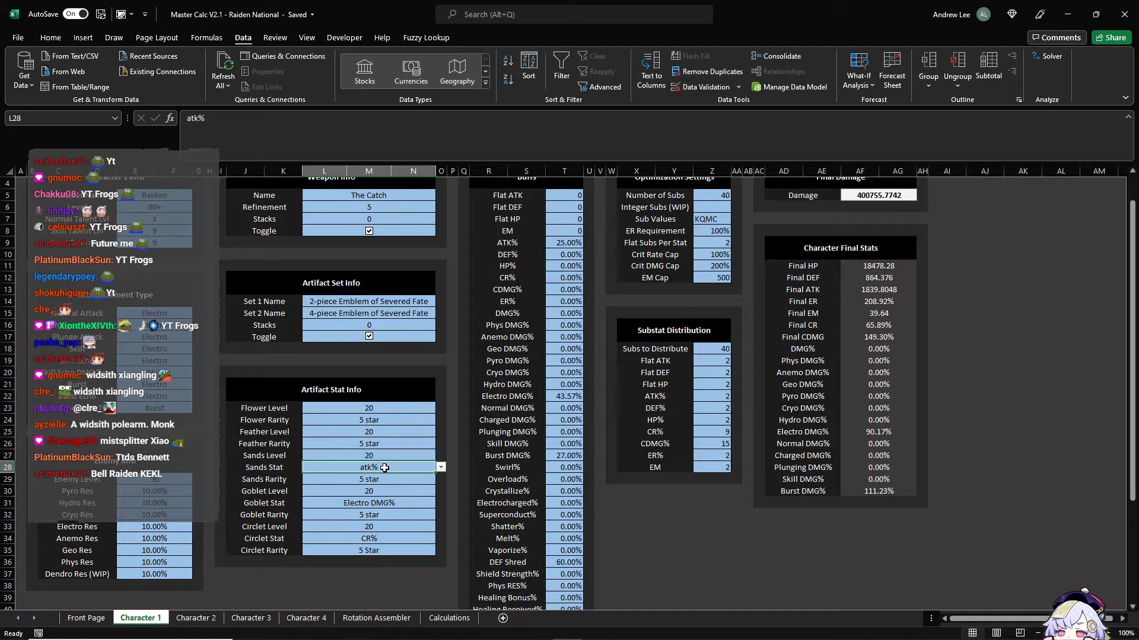
left_click(394, 493)
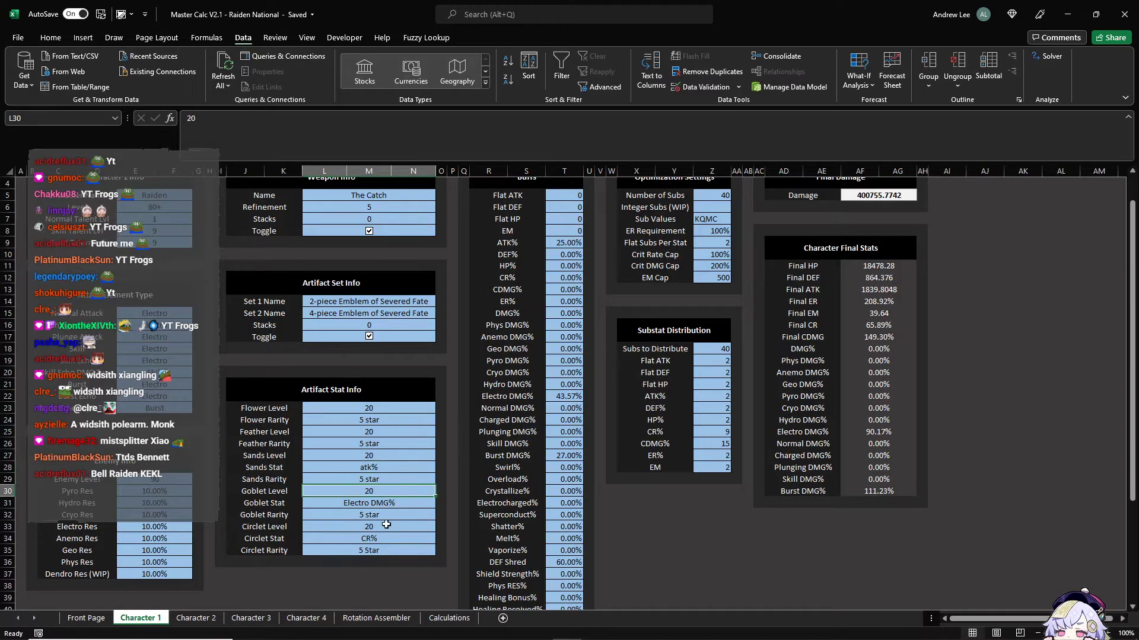
left_click(386, 524)
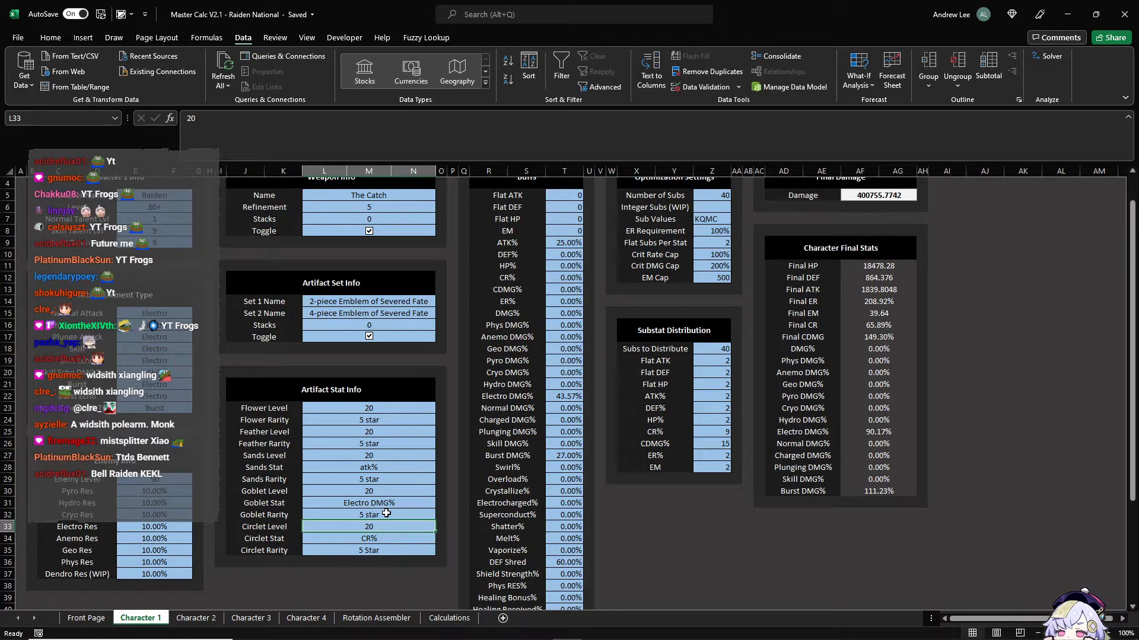
left_click(384, 539)
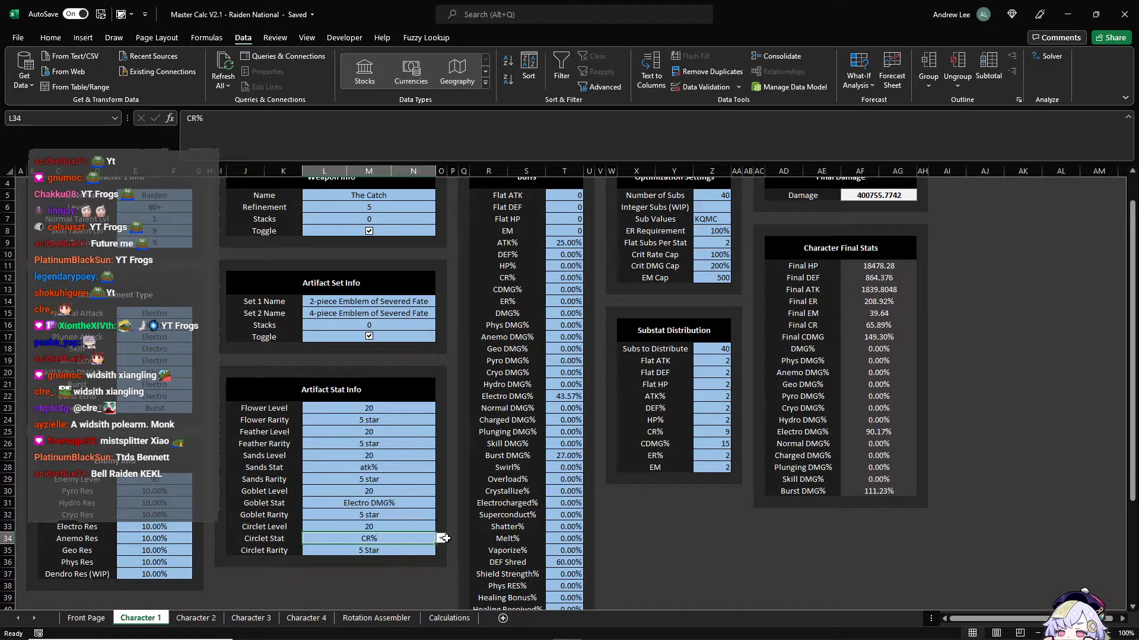
left_click(442, 541)
scroll(380, 552, "down", 1)
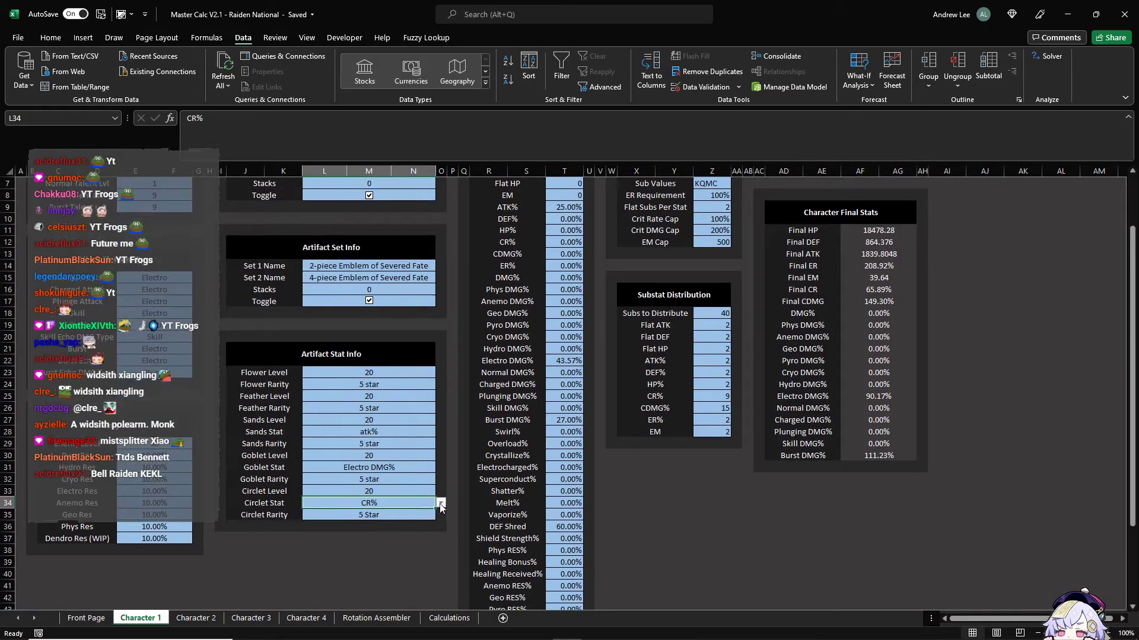
left_click(441, 503)
left_click(427, 461)
left_click(429, 467)
left_click(440, 467)
scroll(438, 510, "up", 2)
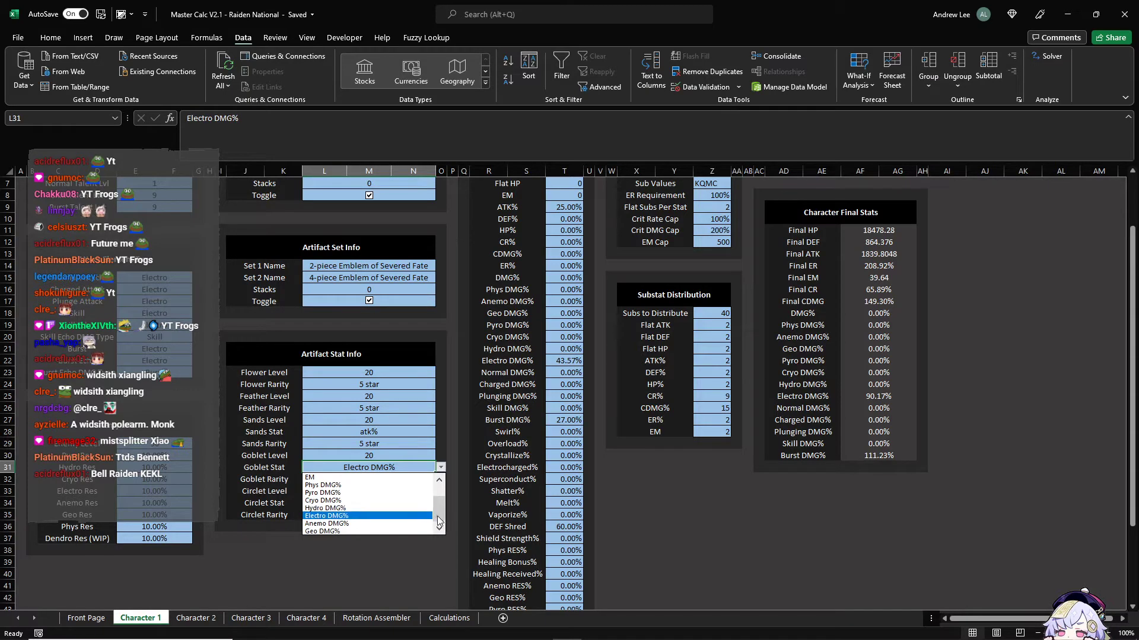
left_click(423, 427)
left_click(422, 427)
left_click(440, 432)
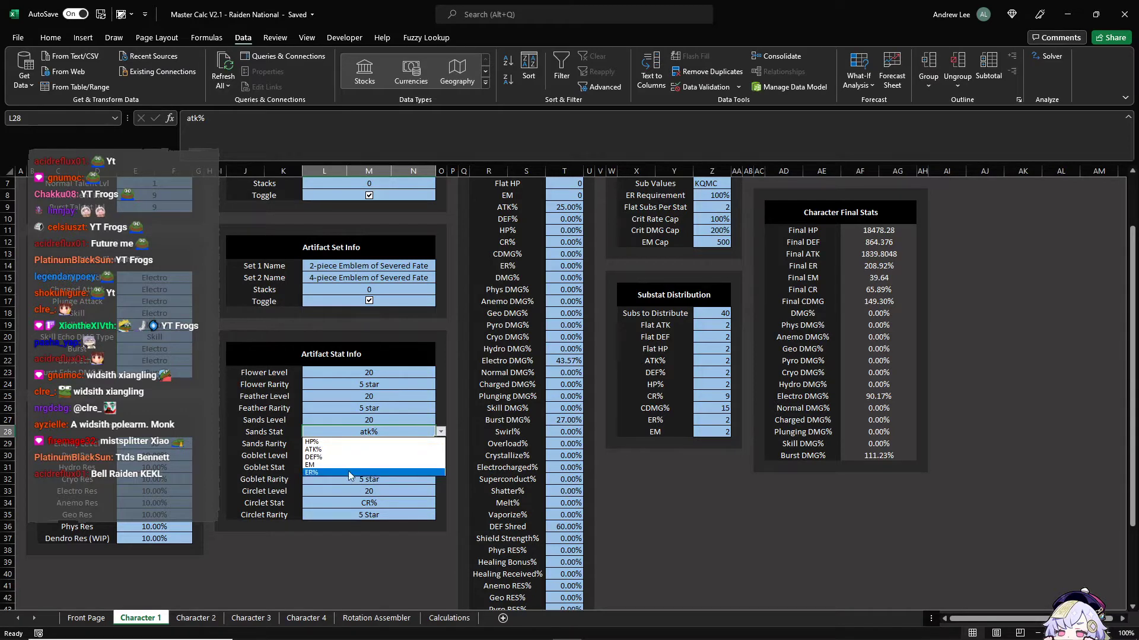
key("Escape")
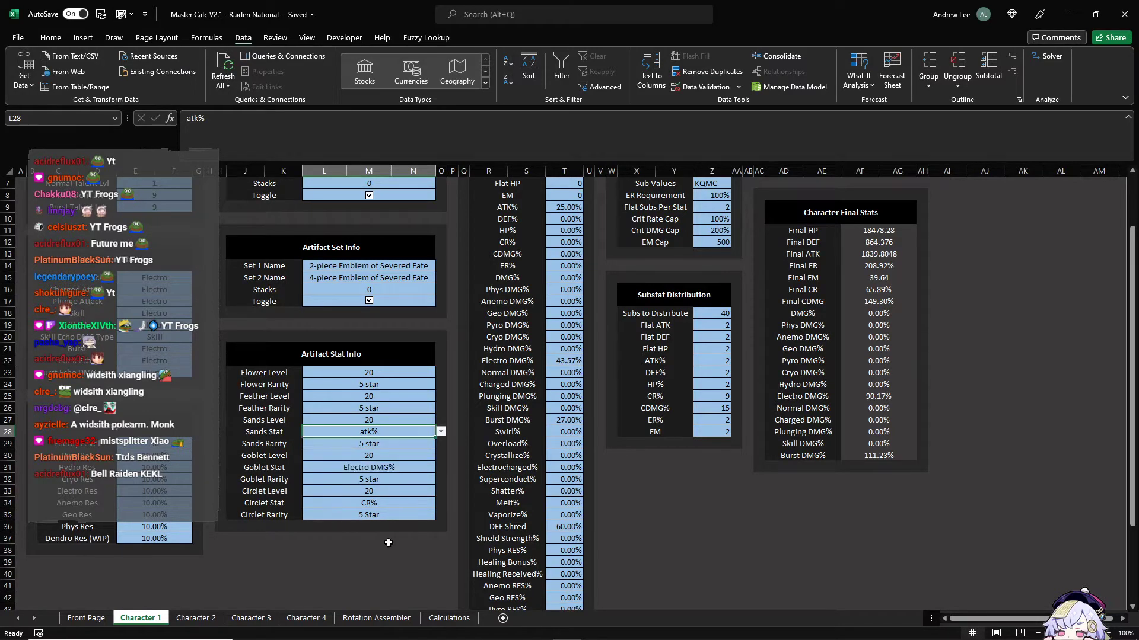
left_click(381, 469)
left_click(441, 468)
left_click_drag(437, 511, 440, 500)
left_click(508, 522)
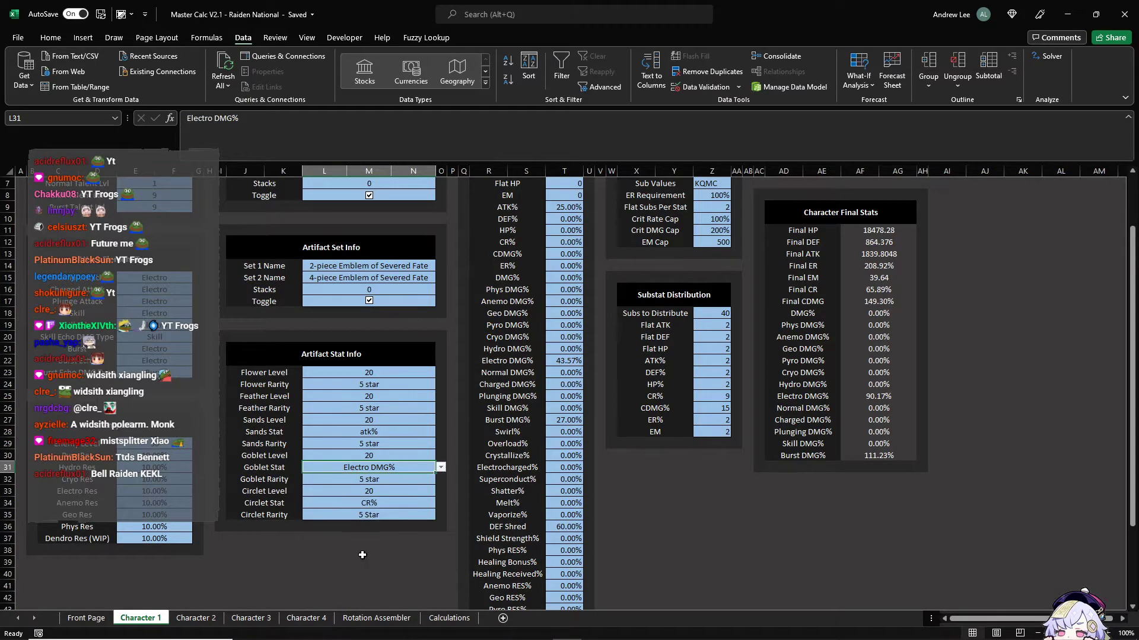
scroll(522, 441, "up", 2)
left_click(590, 314)
left_click(581, 276)
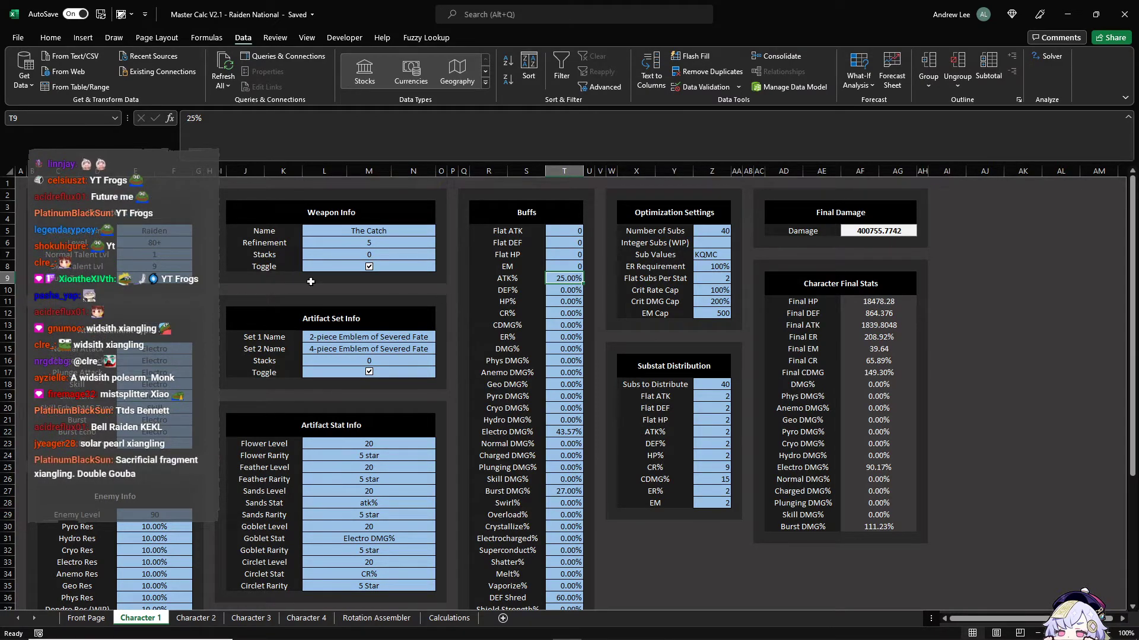
Step: Switch to the Character 2 sheet by way of the Rotation Assembler
left_click(339, 409)
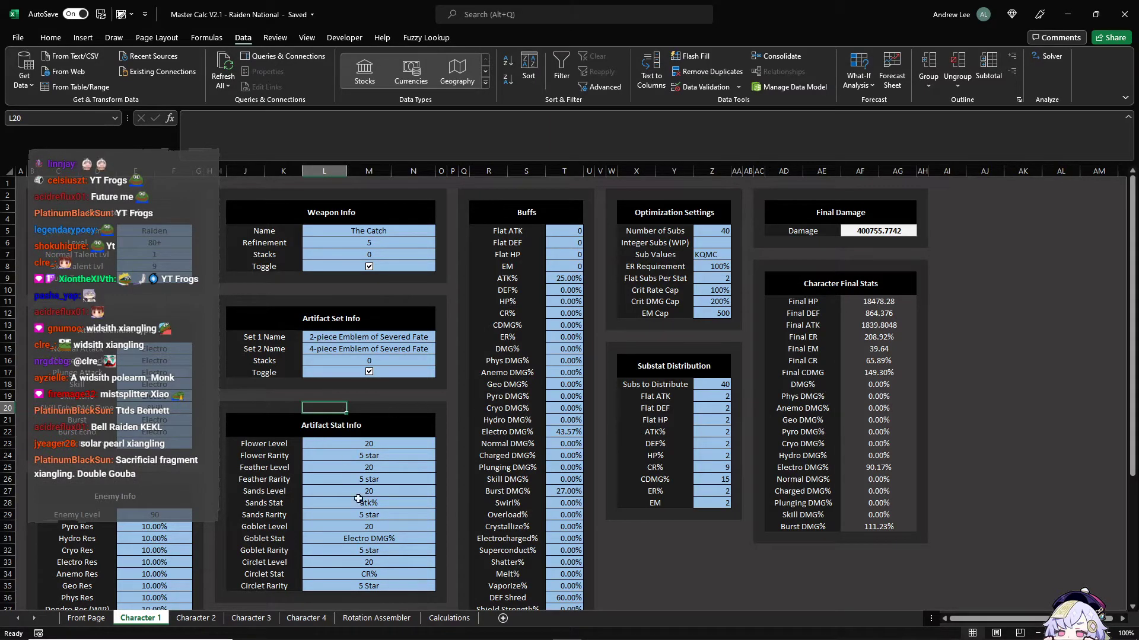
left_click(377, 618)
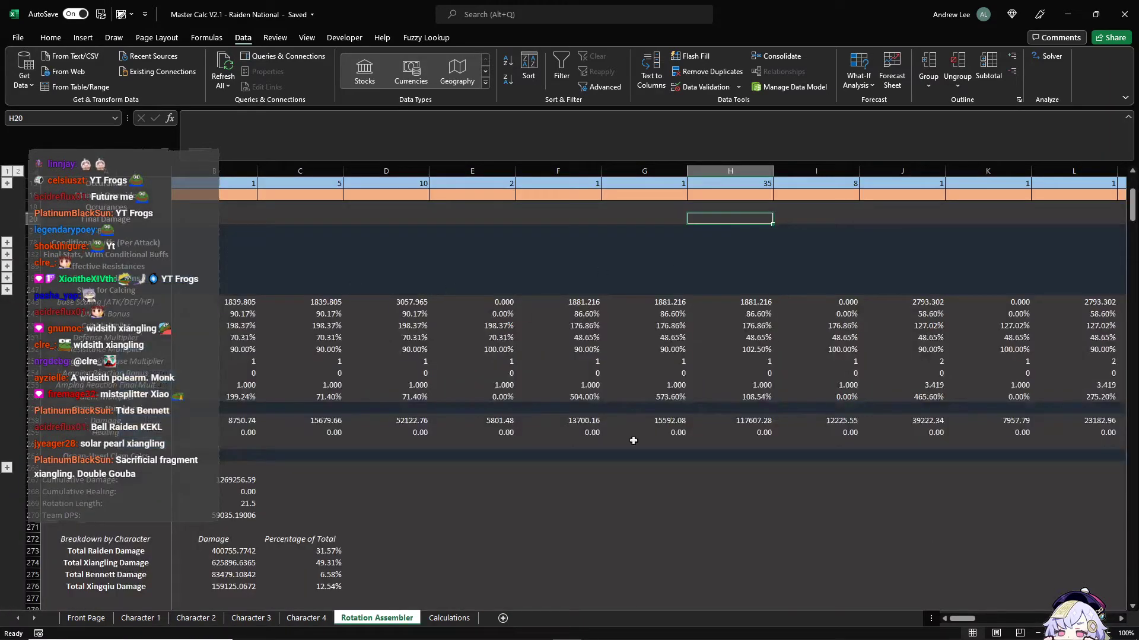
left_click(207, 620)
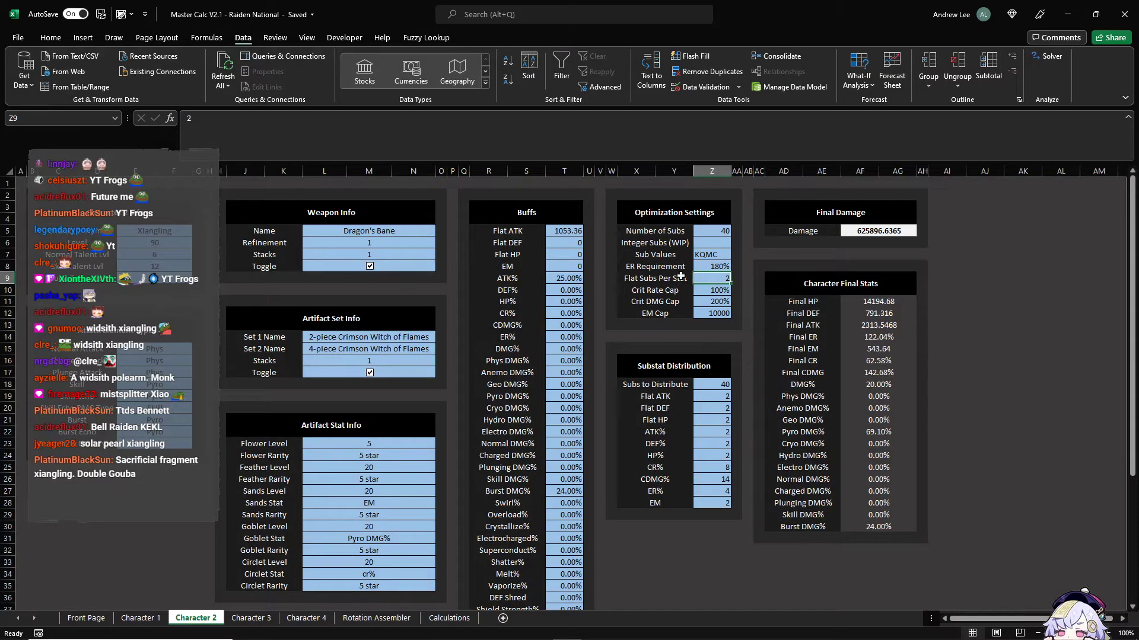
Step: Review Character 2's Optimization Settings: 40 subs, substat counts, Integer Subs and Sub Values KQMC
left_click_drag(662, 212, 713, 232)
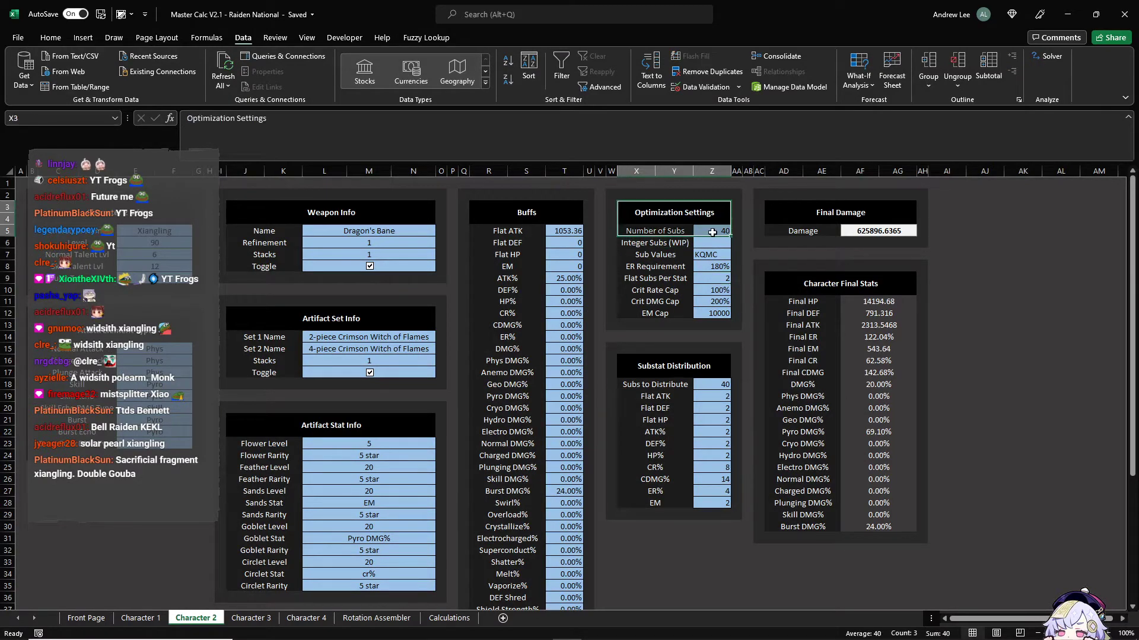
left_click(712, 231)
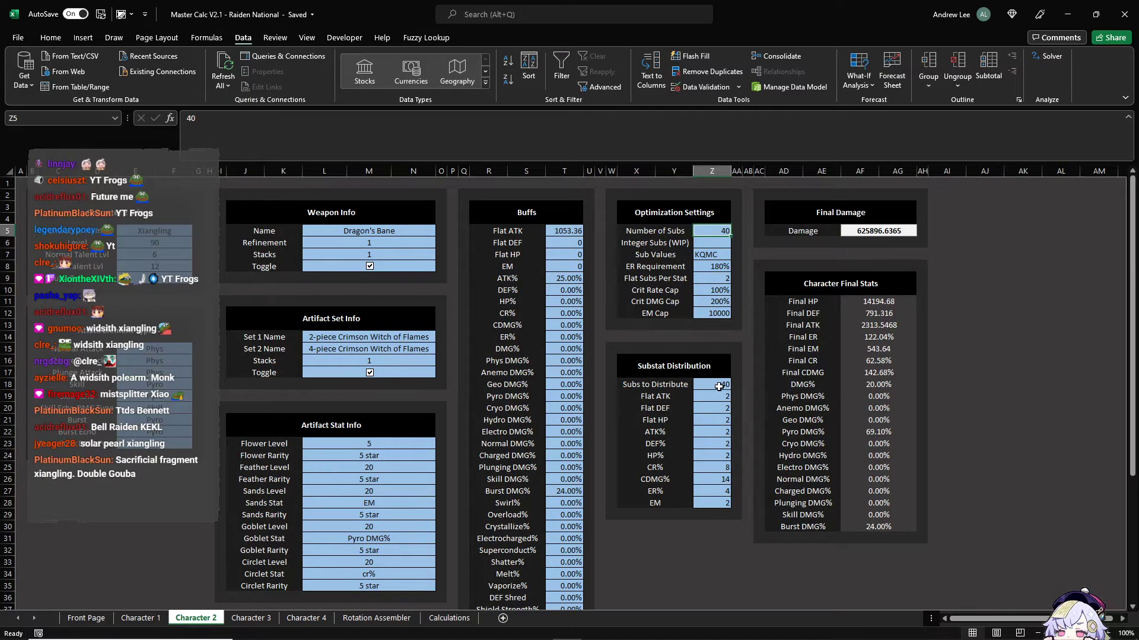
left_click_drag(714, 386, 714, 502)
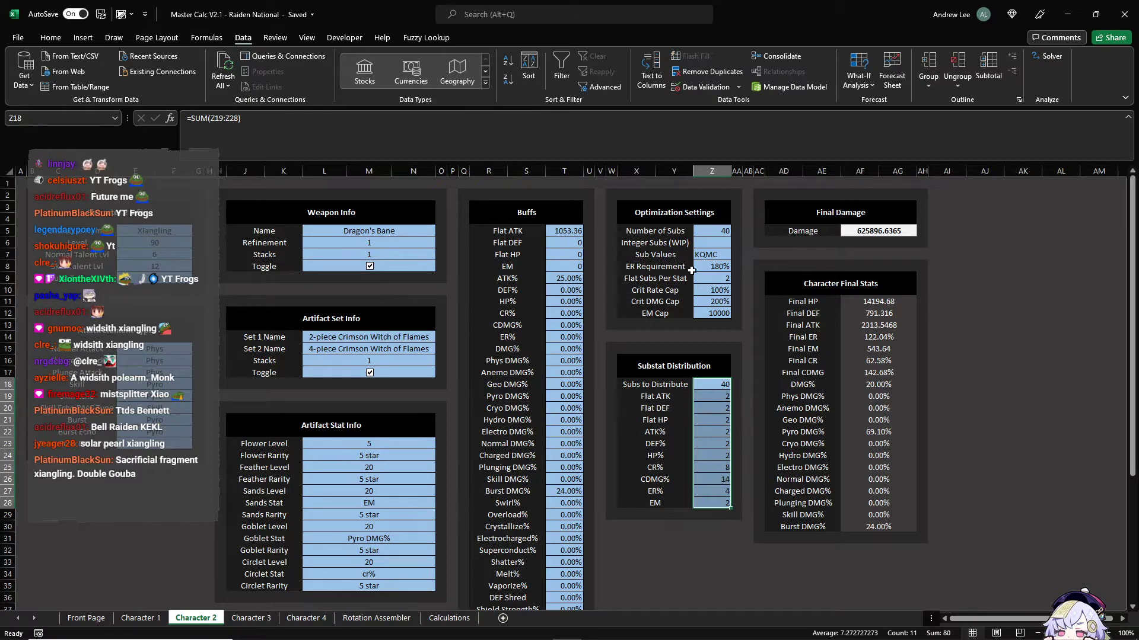
left_click(714, 245)
left_click(657, 240)
left_click_drag(655, 239, 729, 243)
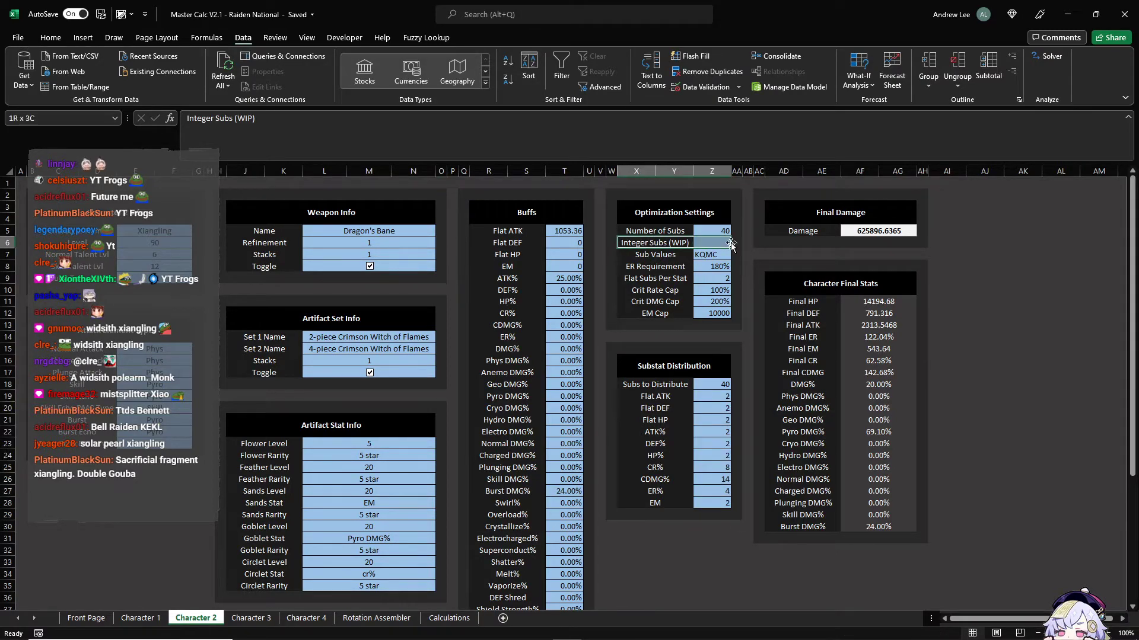
left_click(685, 256)
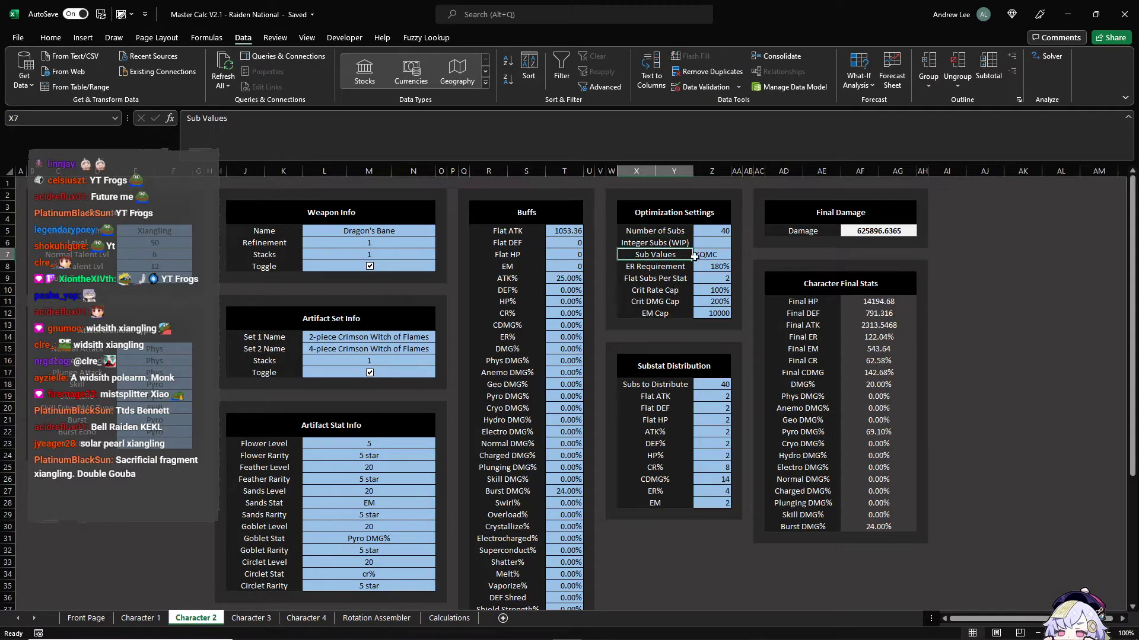
left_click(724, 255)
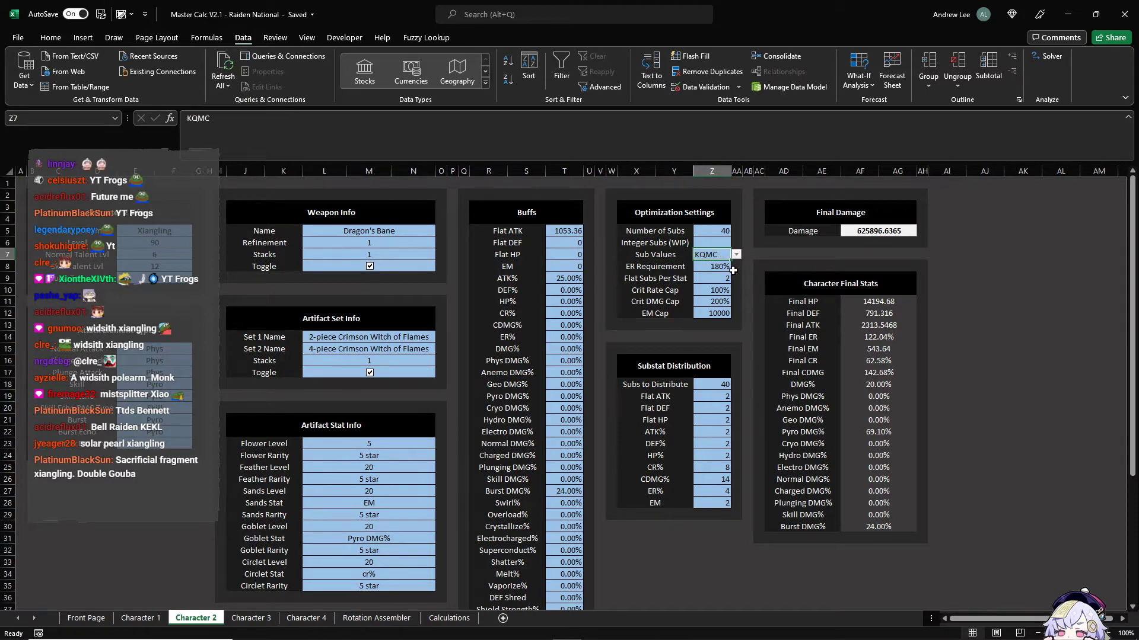
Step: Try an 'atk' note beside the final stats, undo it, then show the Sub Values choices
left_click(1038, 301)
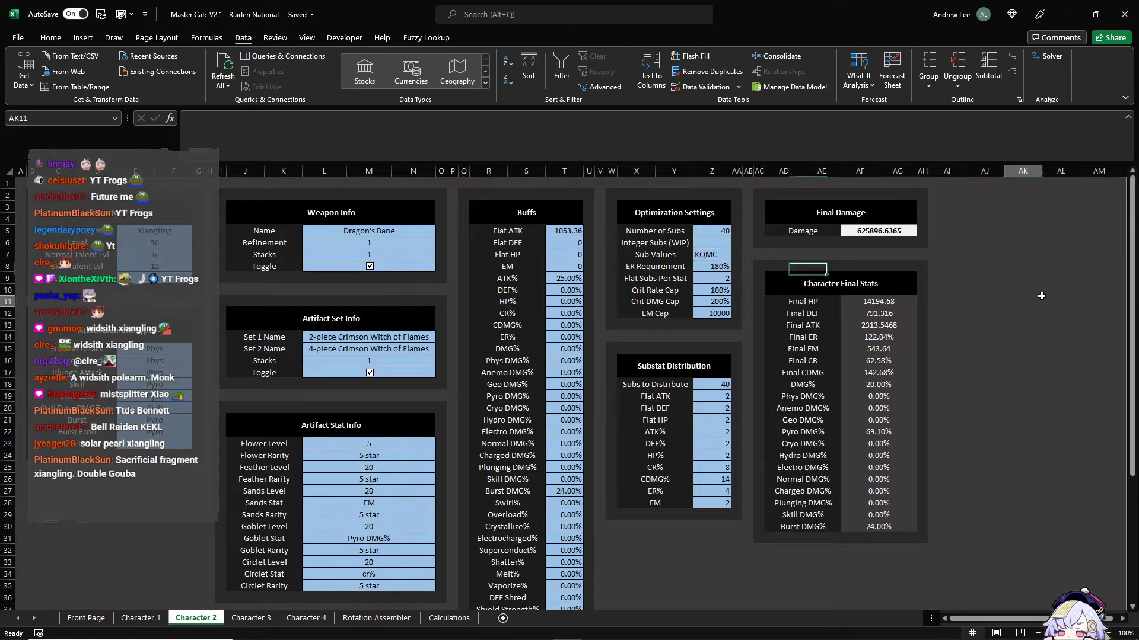
type("atk%")
key("Tab")
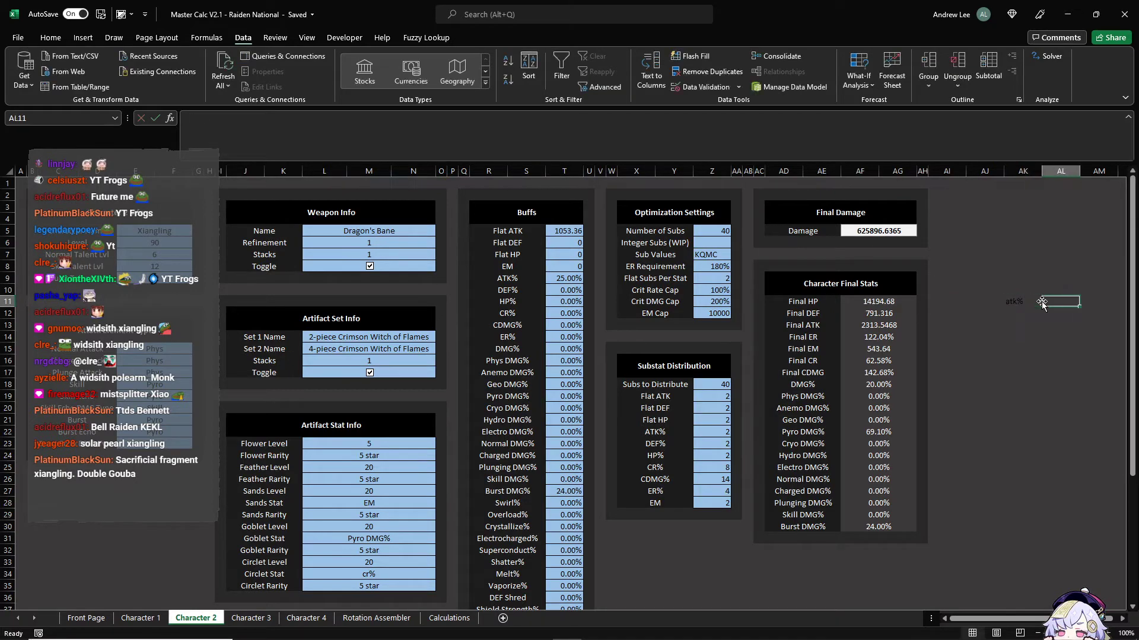
key("ctrl+z")
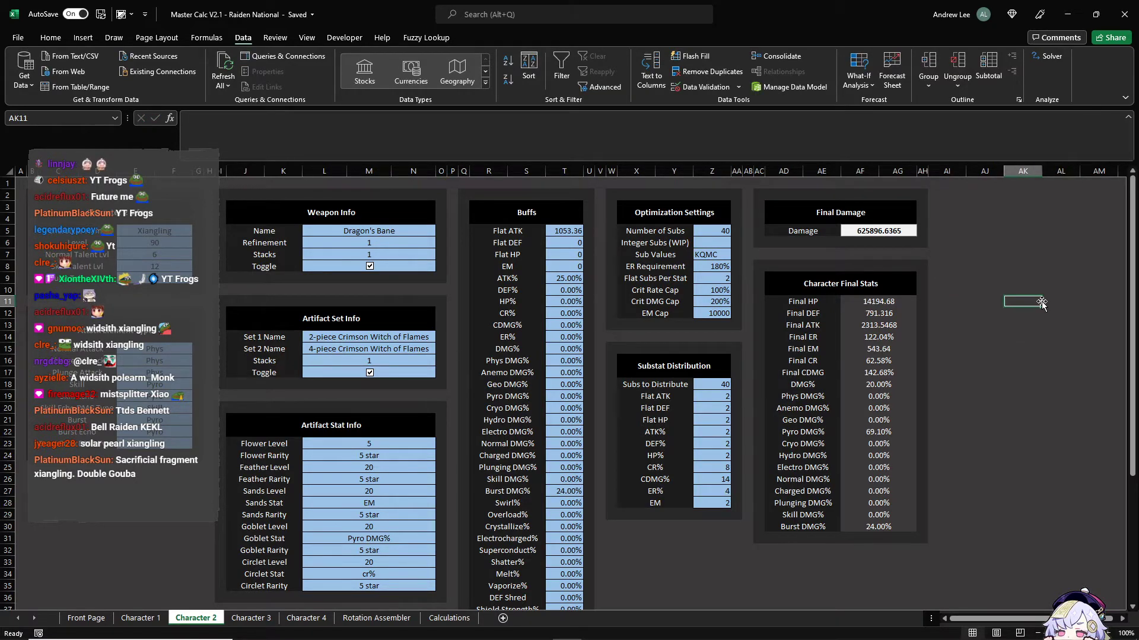
left_click(719, 254)
left_click(736, 255)
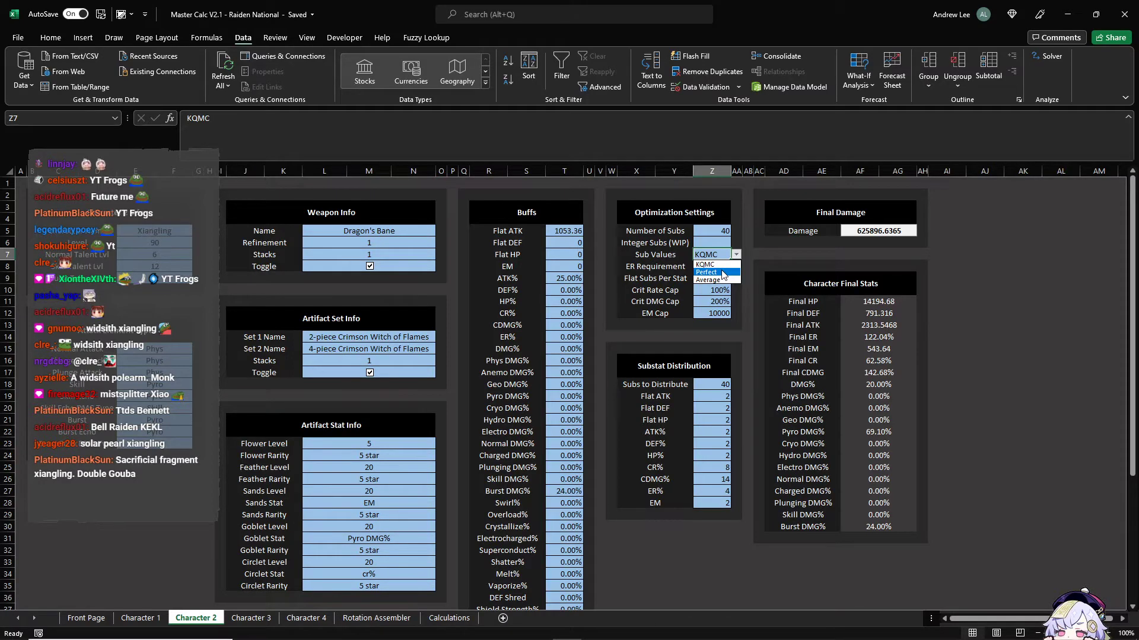
Step: Cycle Character 2's Sub Values through Perfect, KQMC and Average to compare damage
left_click(722, 272)
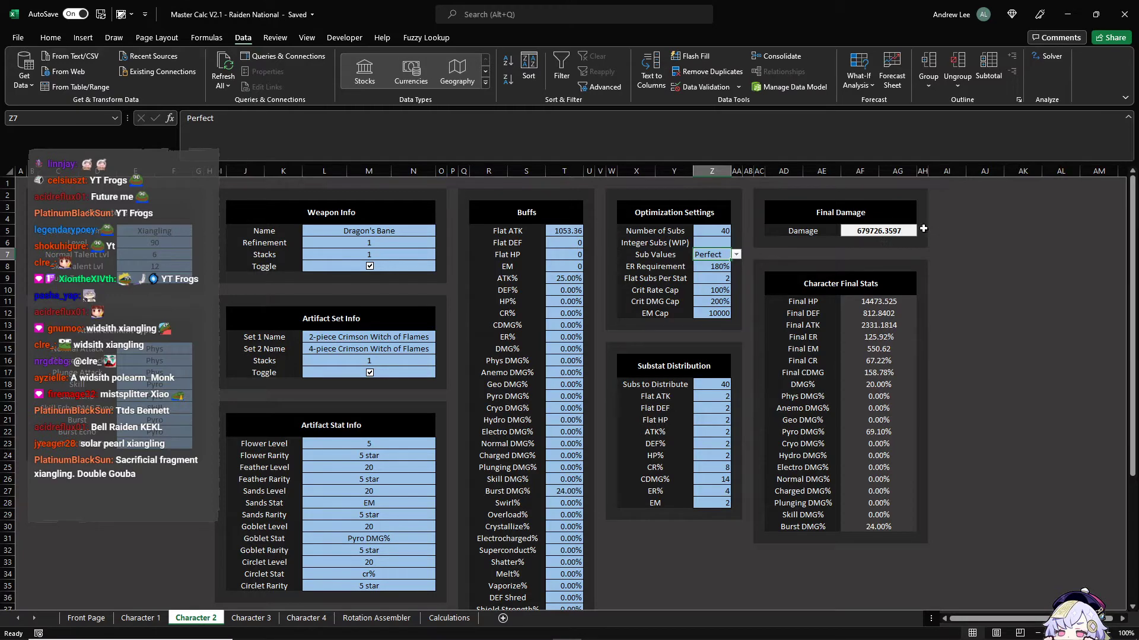
key("ctrl+z")
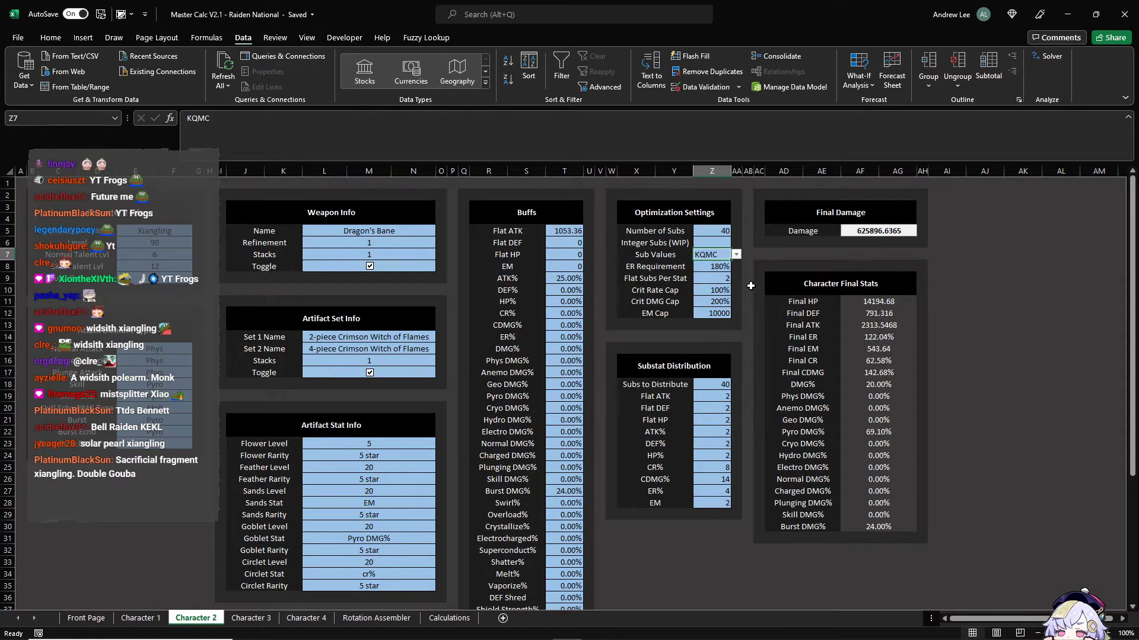
left_click(736, 254)
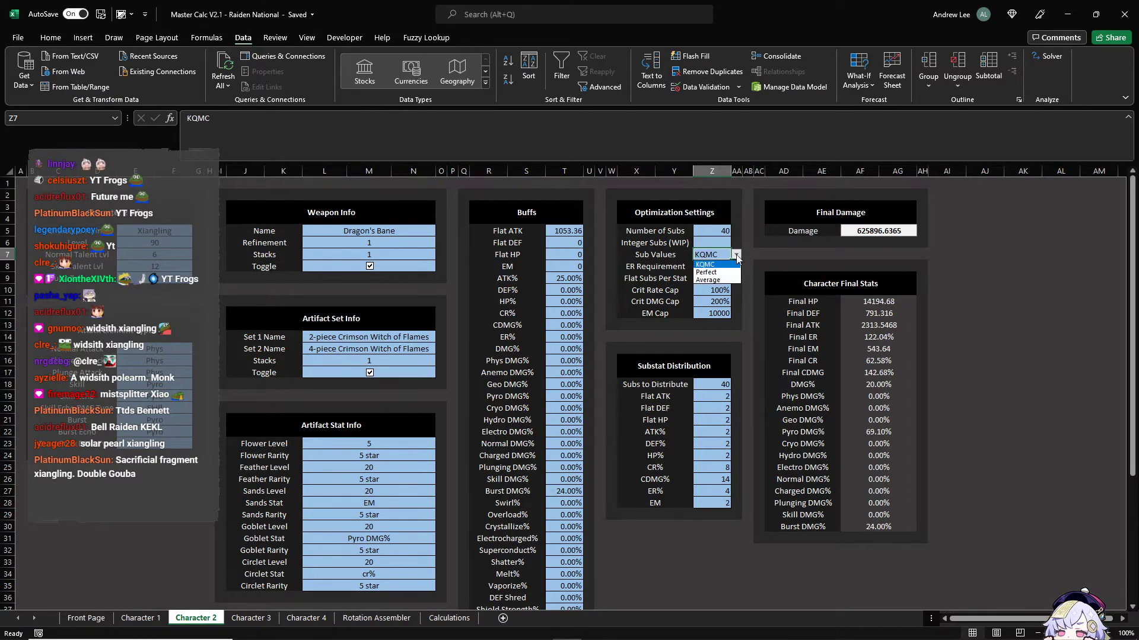
left_click(714, 281)
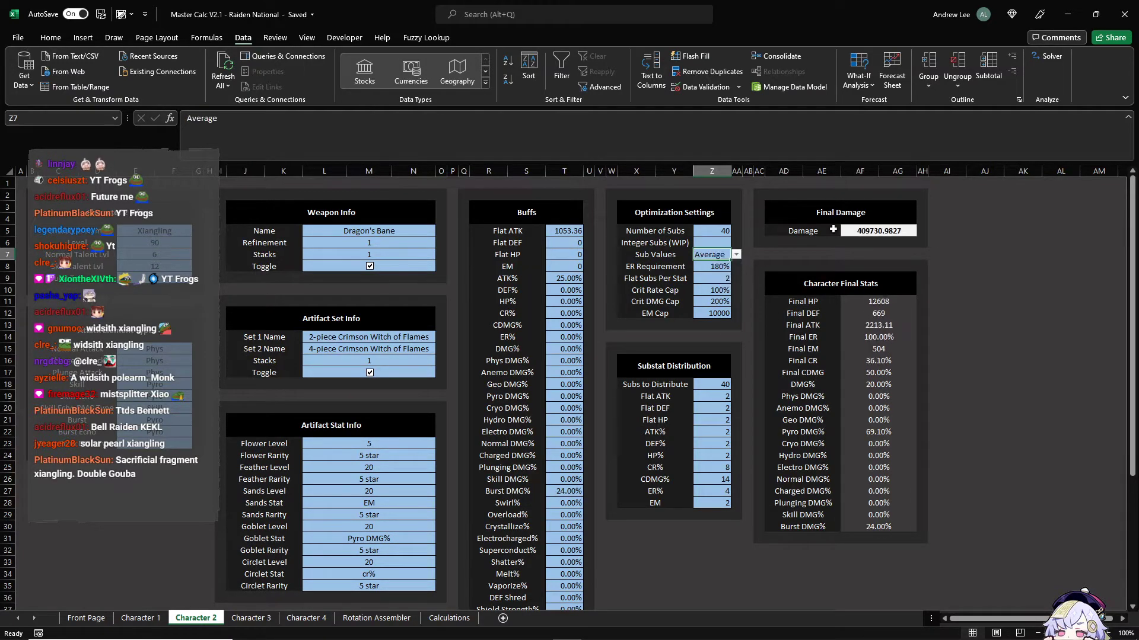
left_click(738, 255)
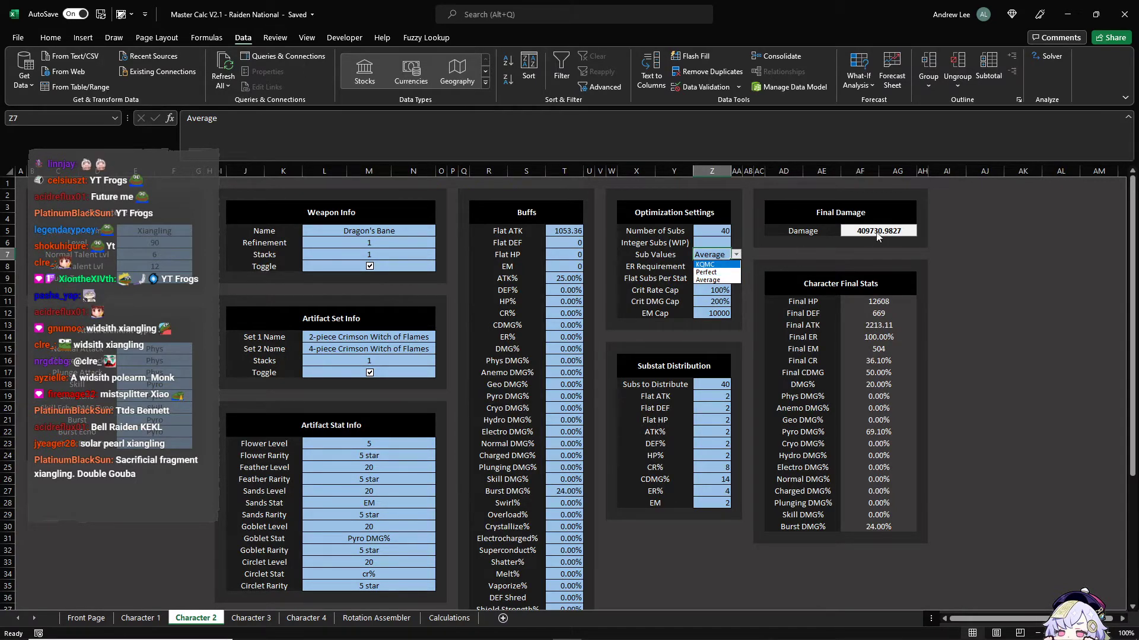
left_click(718, 274)
left_click(736, 255)
left_click(709, 265)
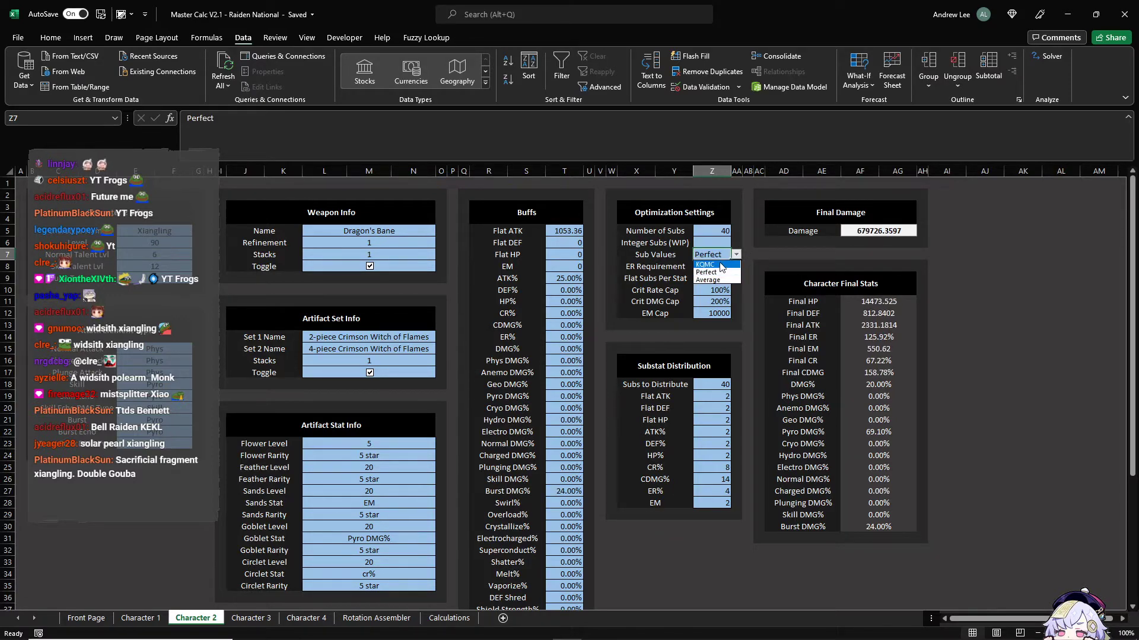
left_click(736, 255)
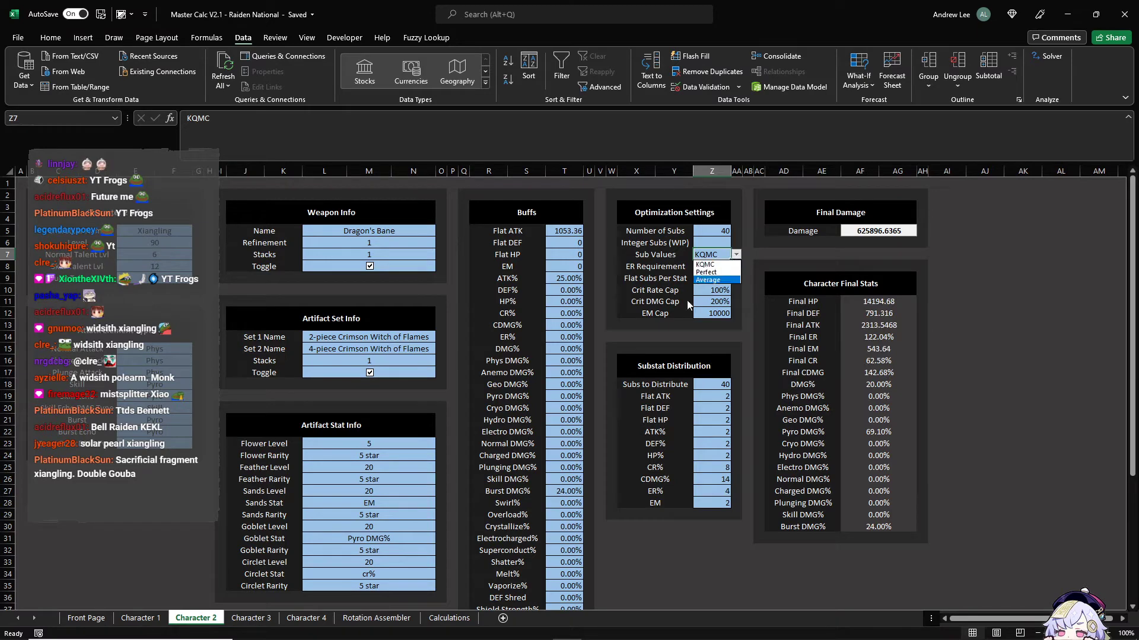
left_click(711, 282)
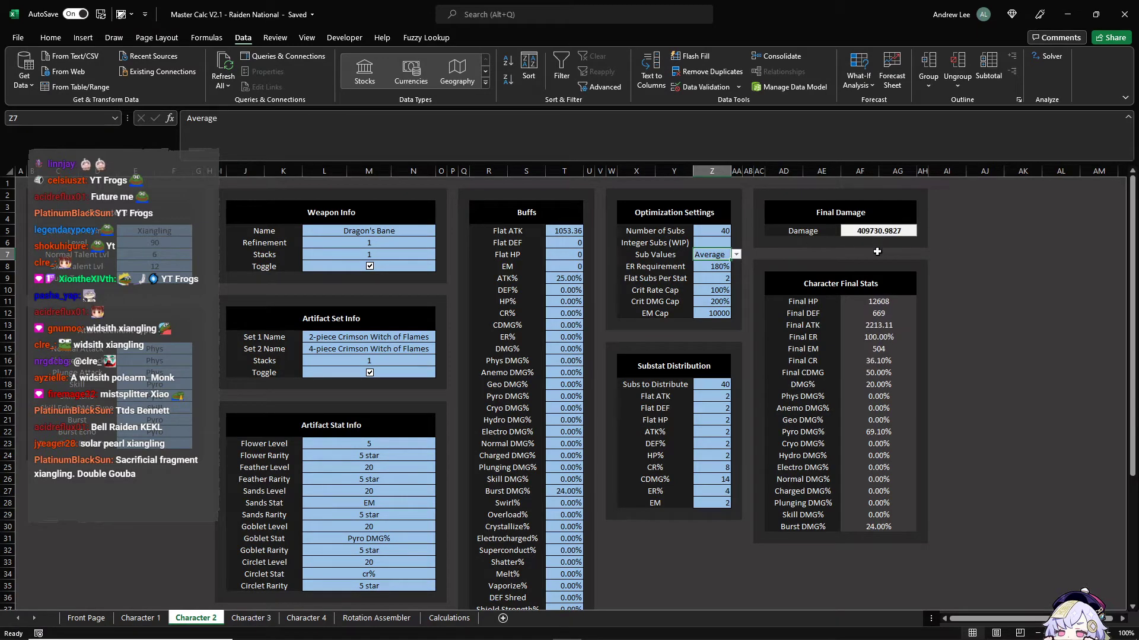
Step: Set Sub Values to KQMC, then check the ER Requirement and Flat Subs Per Stat values
left_click(738, 256)
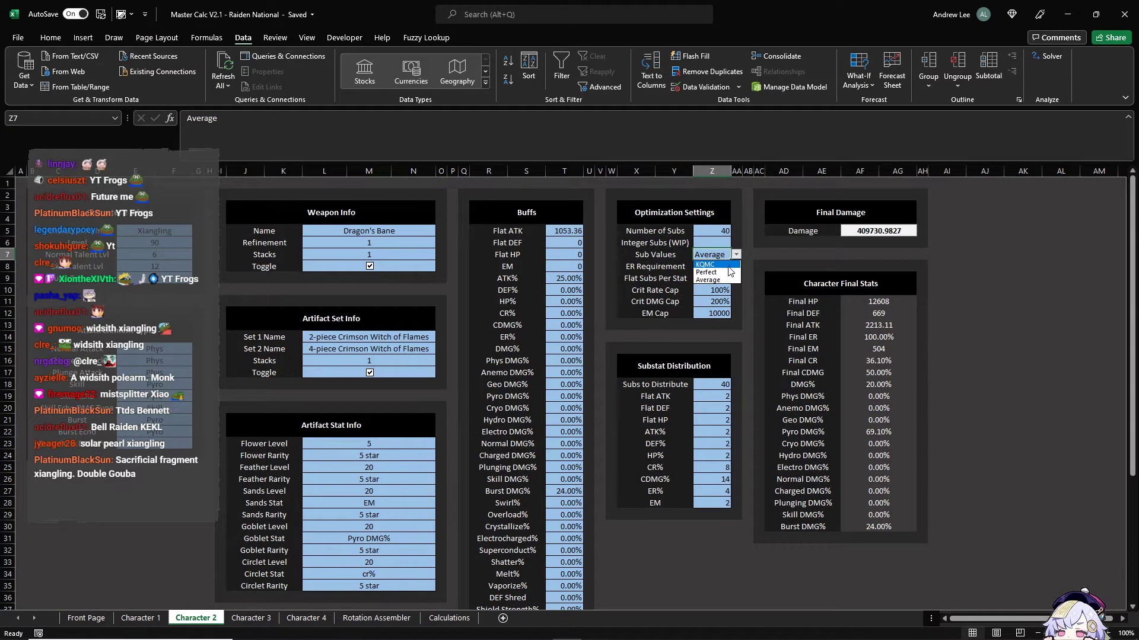
left_click(728, 265)
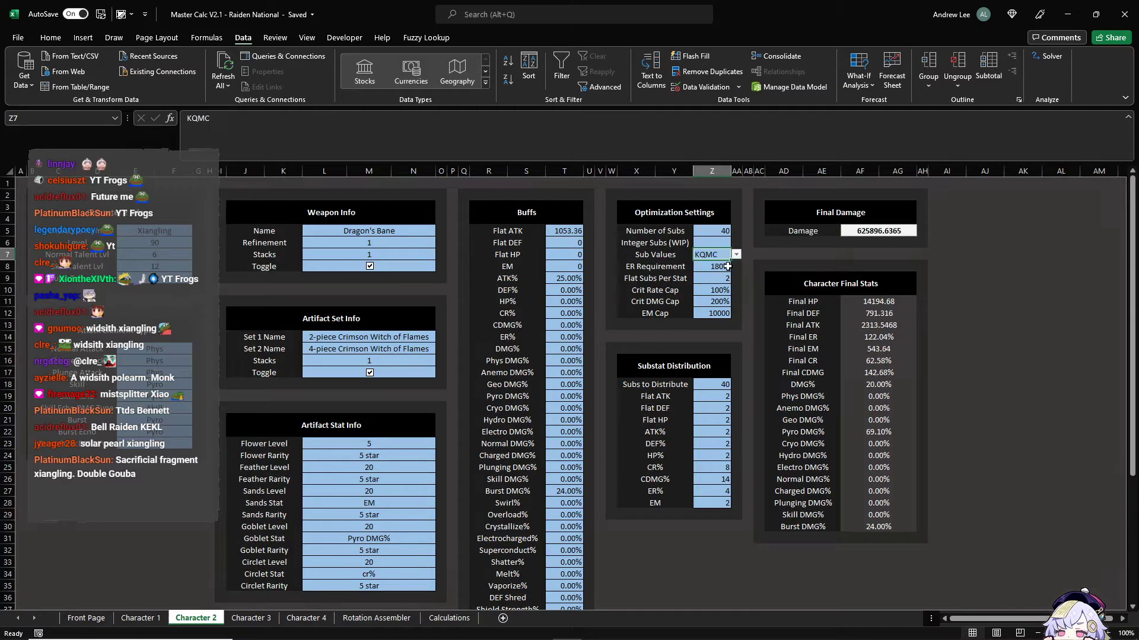
left_click(724, 267)
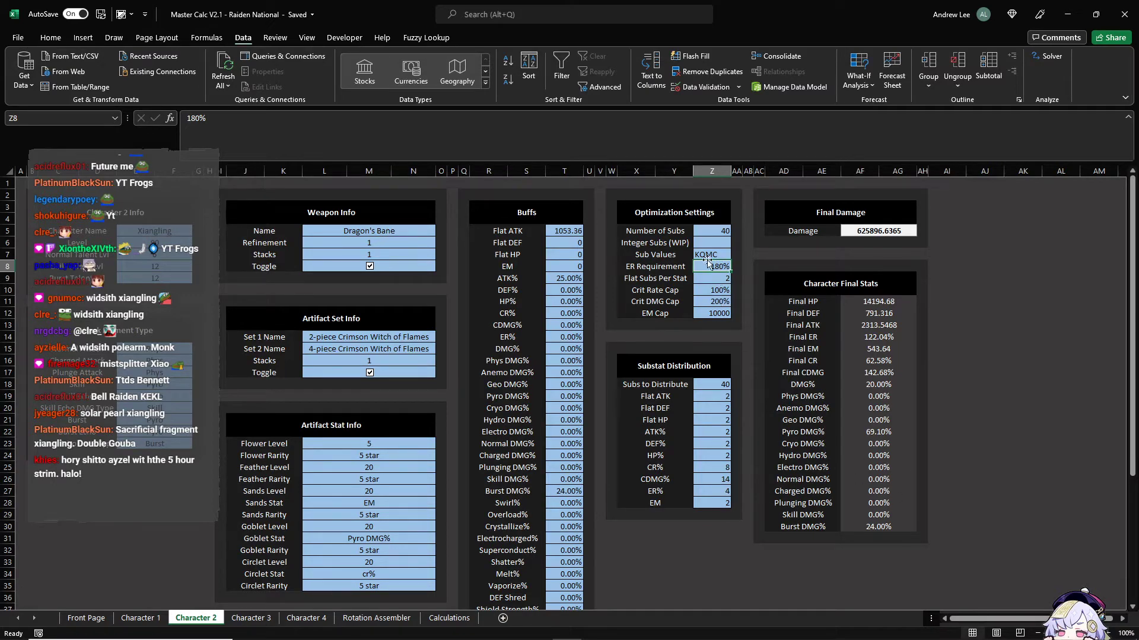
left_click(717, 280)
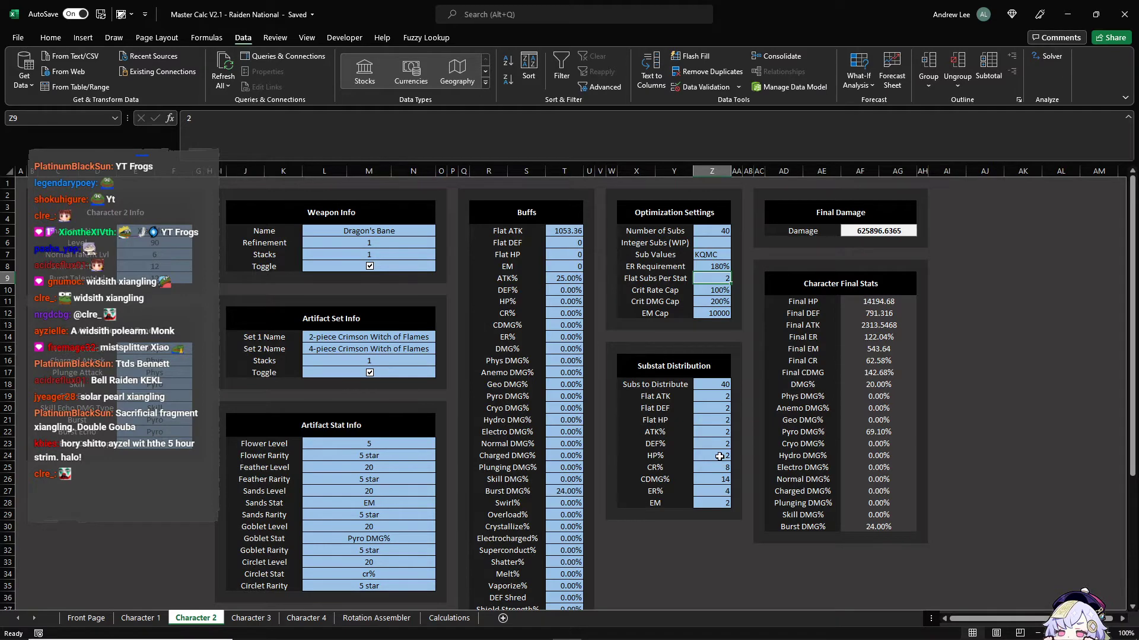
Step: Set Flat Subs Per Stat to 1
type("1")
key("Return")
key("Up")
Step: Rerun Solver and keep 8 CR%, 10 CDMG% and 15 ER% for 564825.4617 damage
key("alt")
key("y")
key("2")
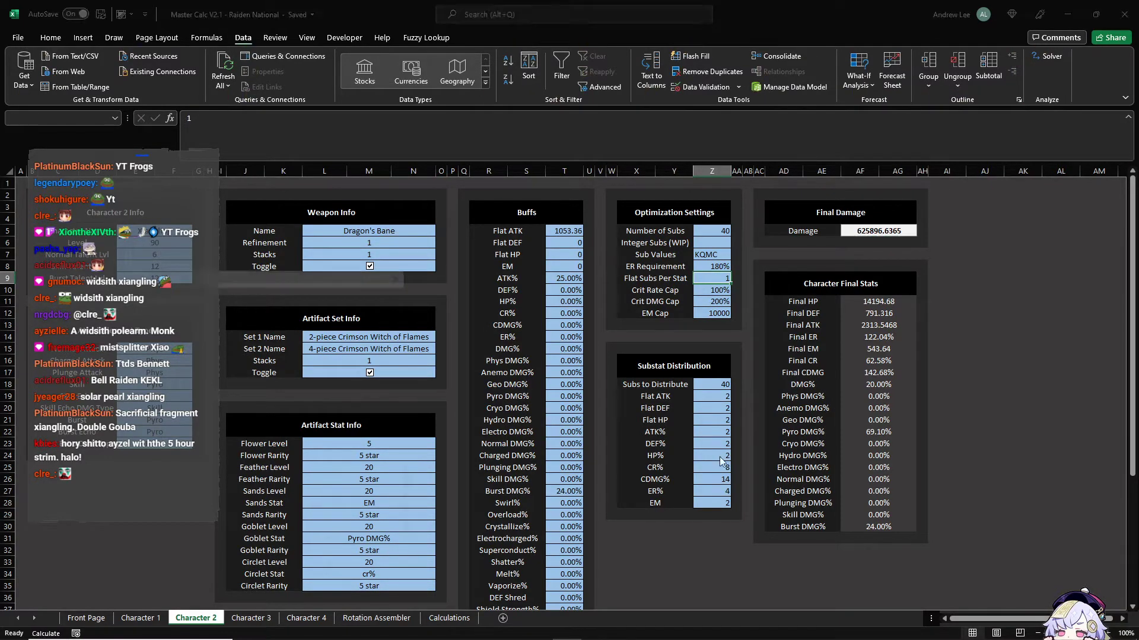
key("Return")
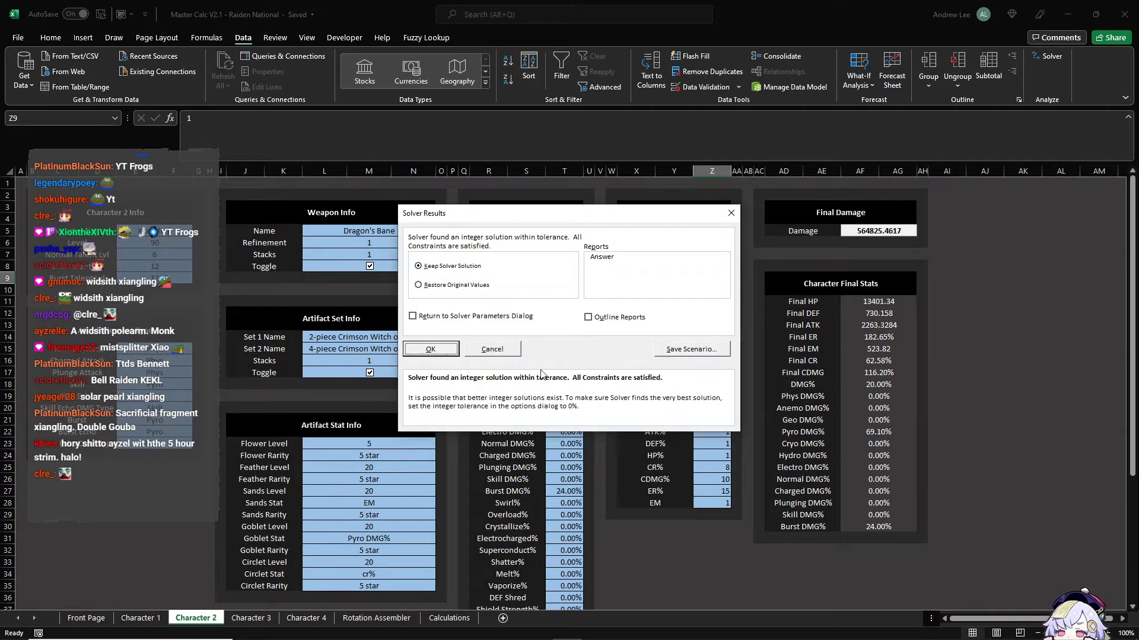
left_click(431, 349)
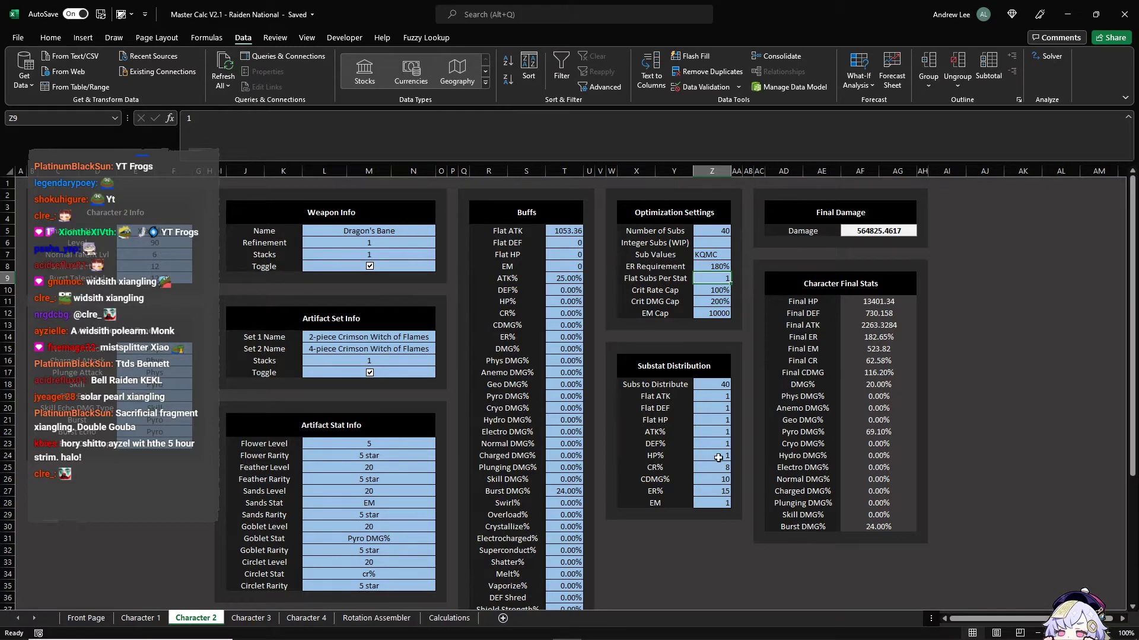
left_click(737, 443)
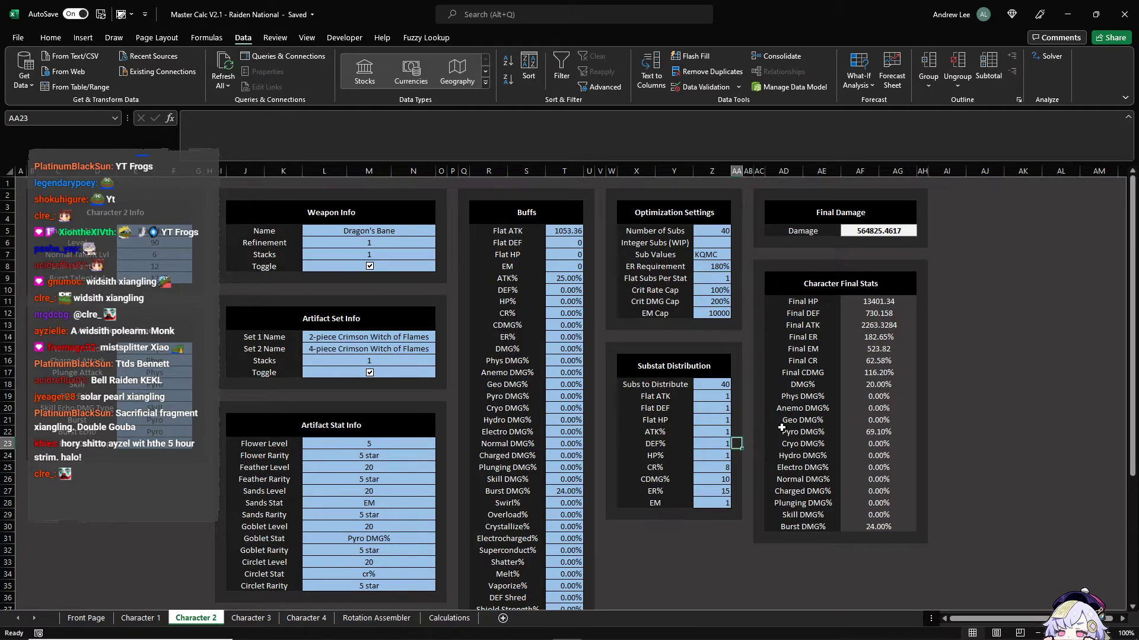
Step: Change Character 2's weapon to The Catch, undoing and redoing to compare damage
left_click(380, 231)
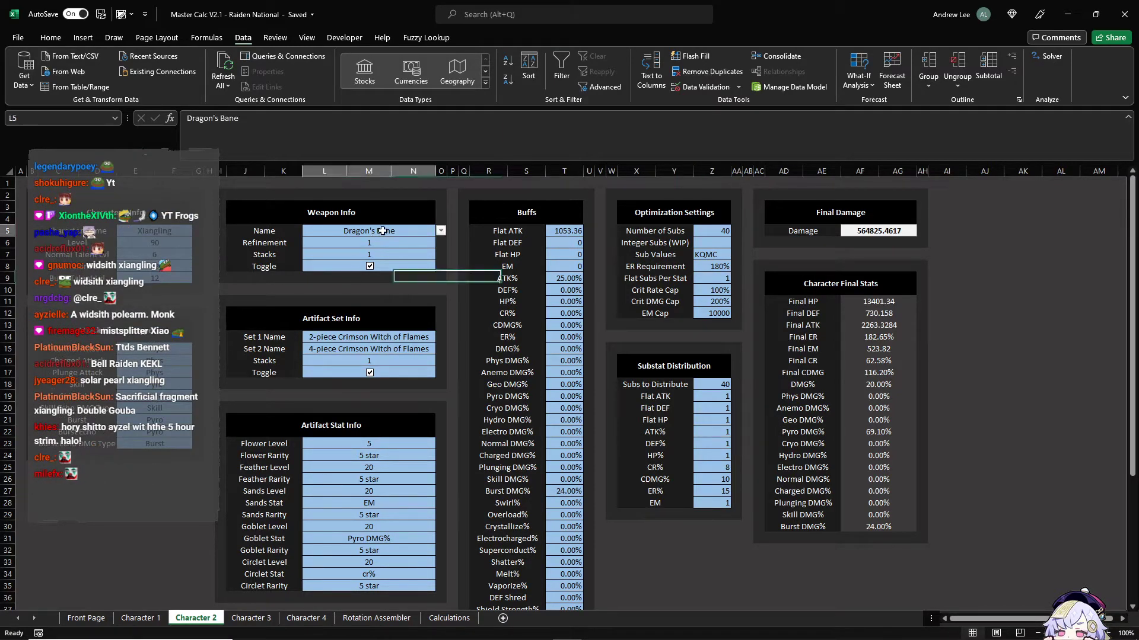
type("The Catch")
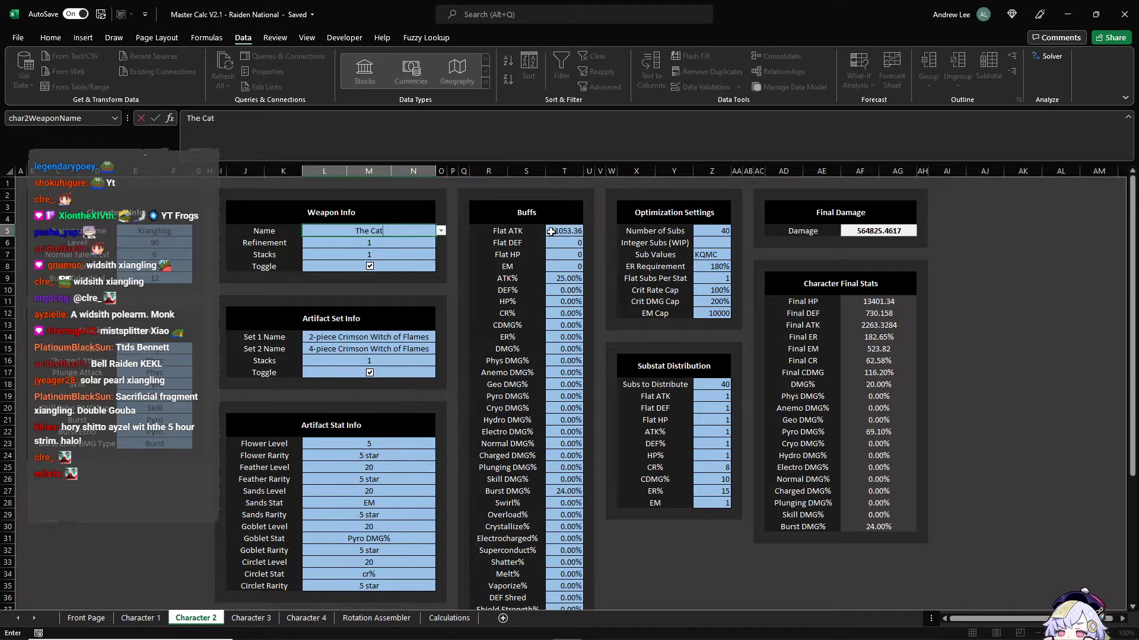
key("Return")
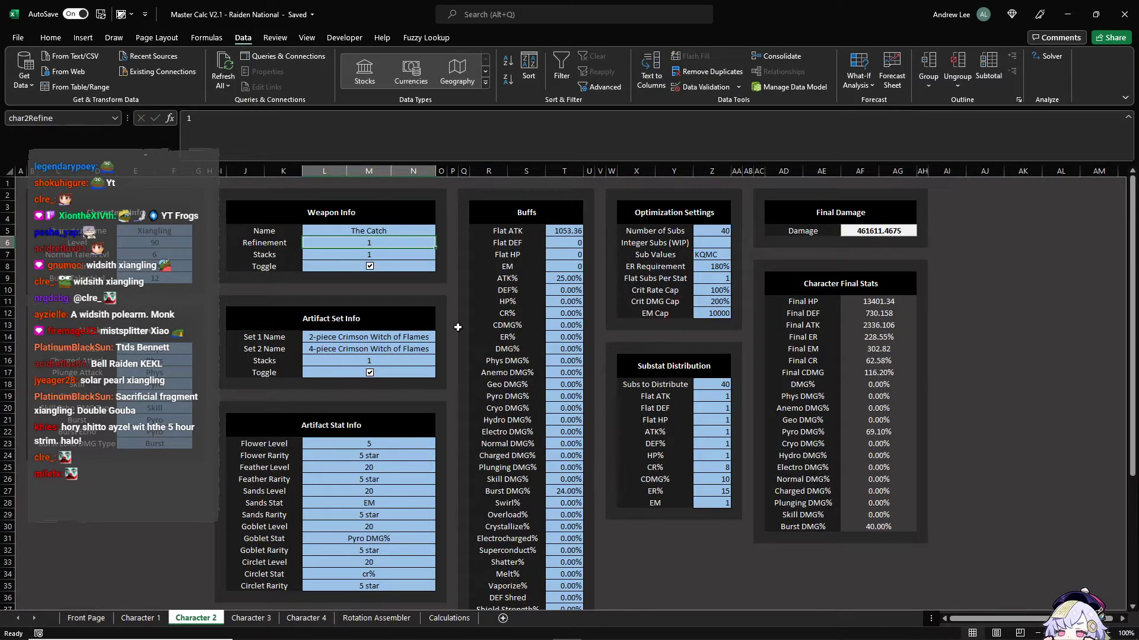
key("ctrl+z")
key("ctrl+y")
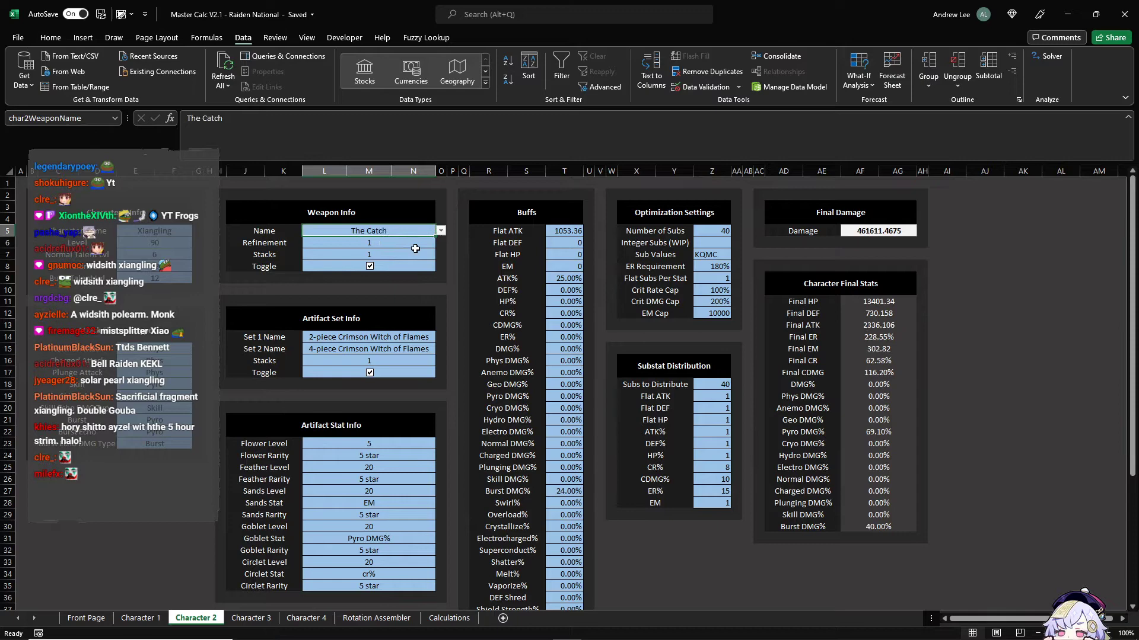
Step: Run Solver (Alt, A, Y2) to re-optimise Character 2's substats for The Catch
left_click(721, 347)
key("alt")
key("y")
key("2")
key("Return")
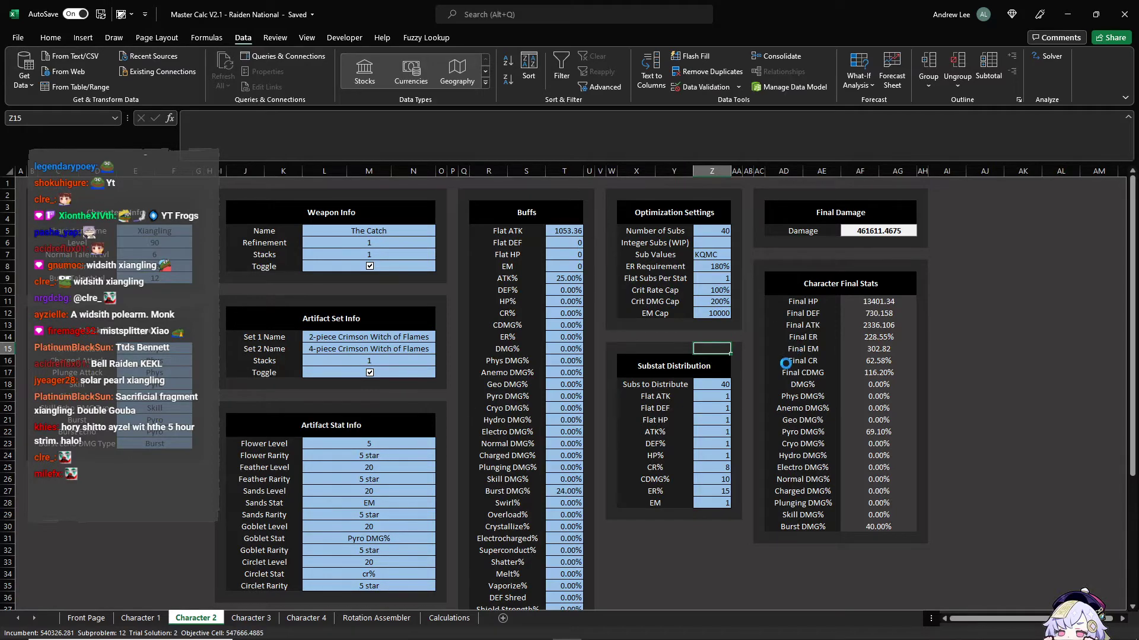
Step: Keep Solver's solution, then set The Catch to refinement 5 and Flat Subs Per Stat to 2
left_click(438, 349)
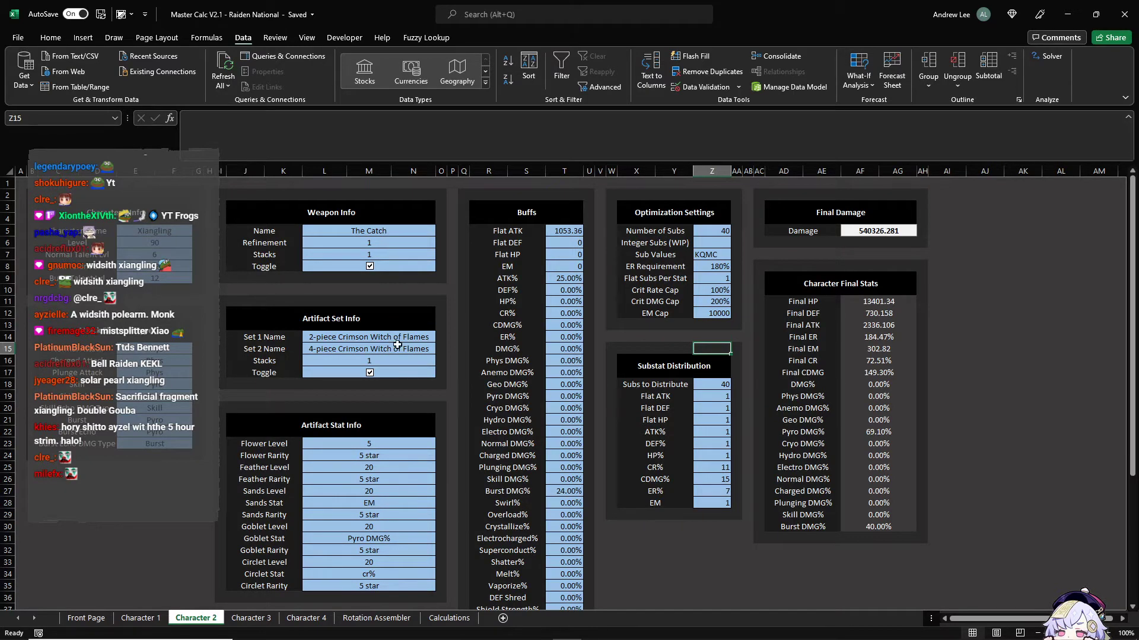
left_click(407, 242)
type("5")
left_click(803, 313)
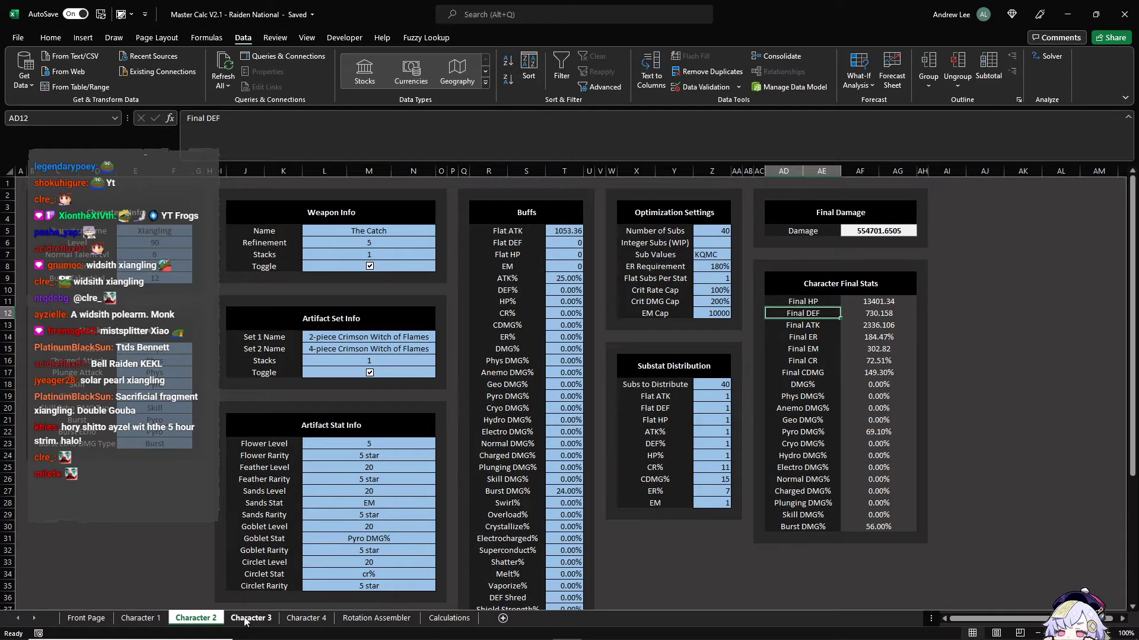
left_click(717, 278)
type("2")
left_click(777, 266)
Step: Rerun Solver and keep the new substats: 6 CR%, 13 CDMG%, 7 ER%
key("alt+a")
key("y")
key("2")
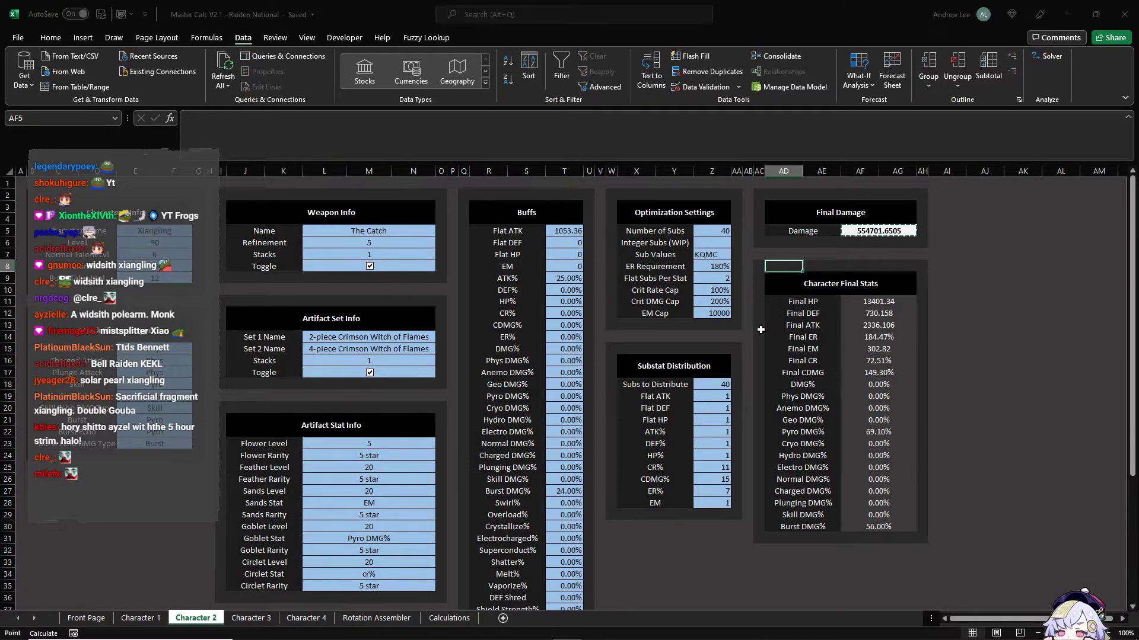
key("Return")
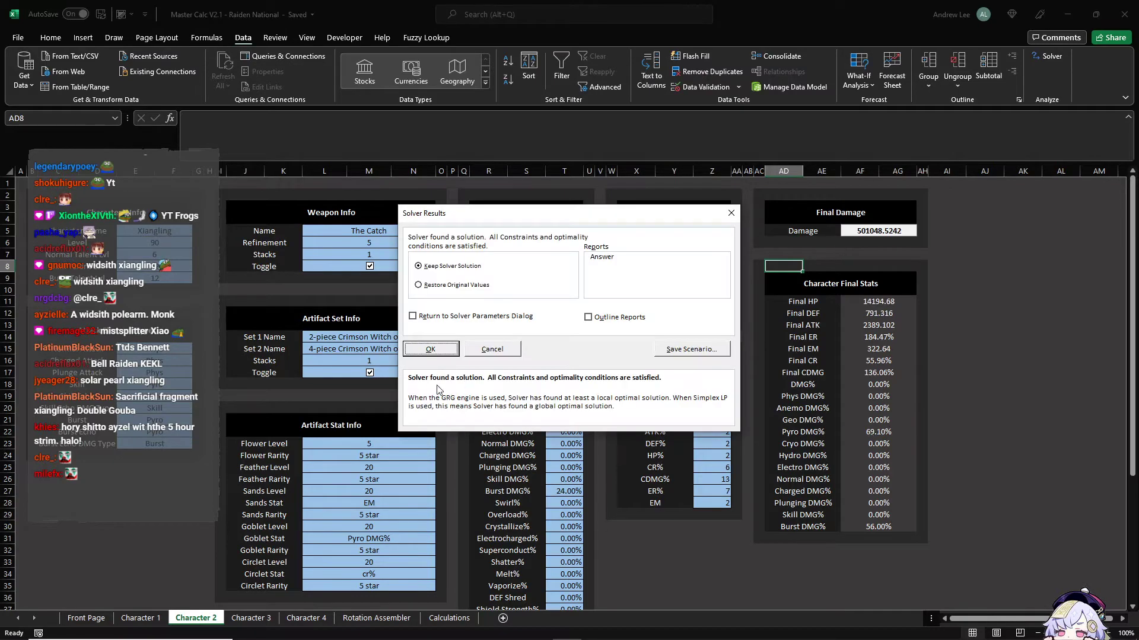
left_click(430, 349)
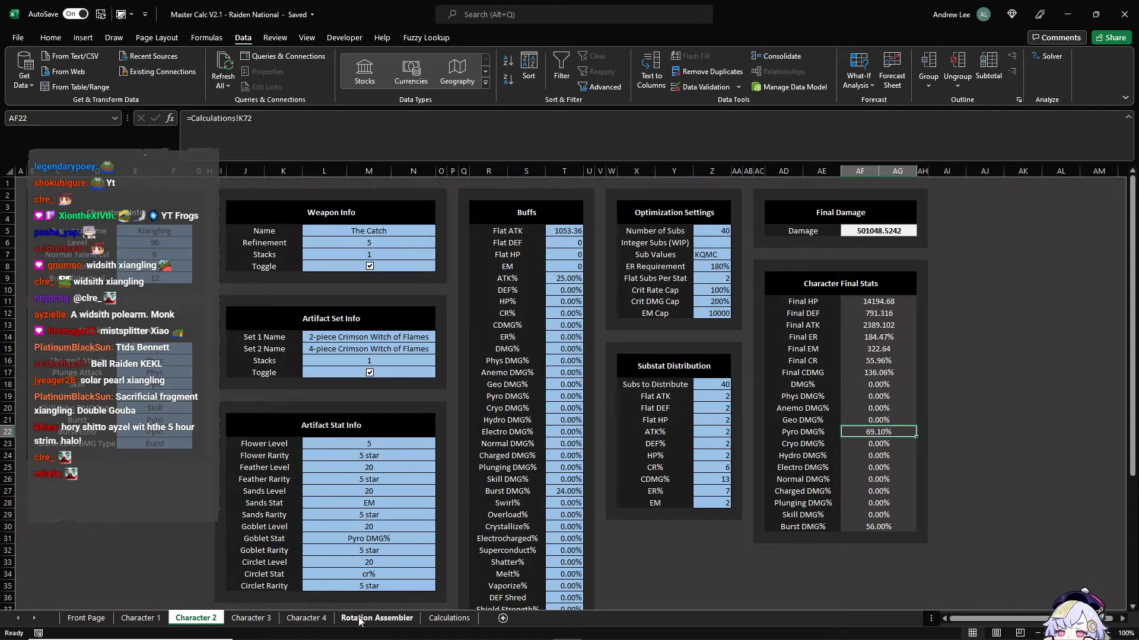
Step: Open Character 3's sheet and set the artifact set Stacks to 0
left_click(396, 617)
left_click(196, 617)
left_click(251, 618)
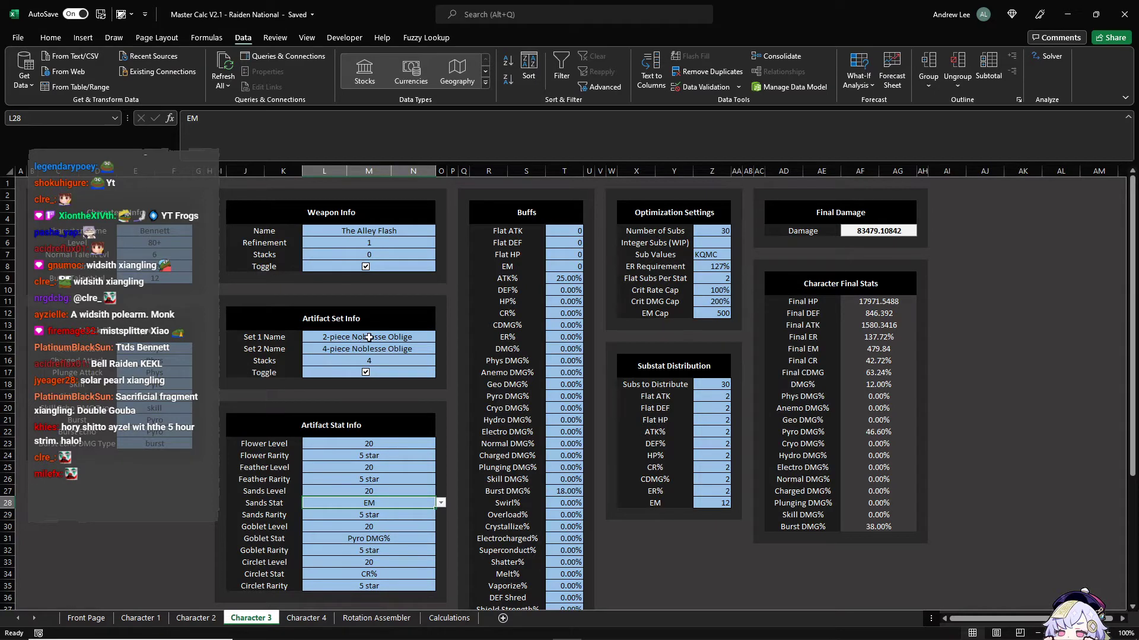
left_click(401, 363)
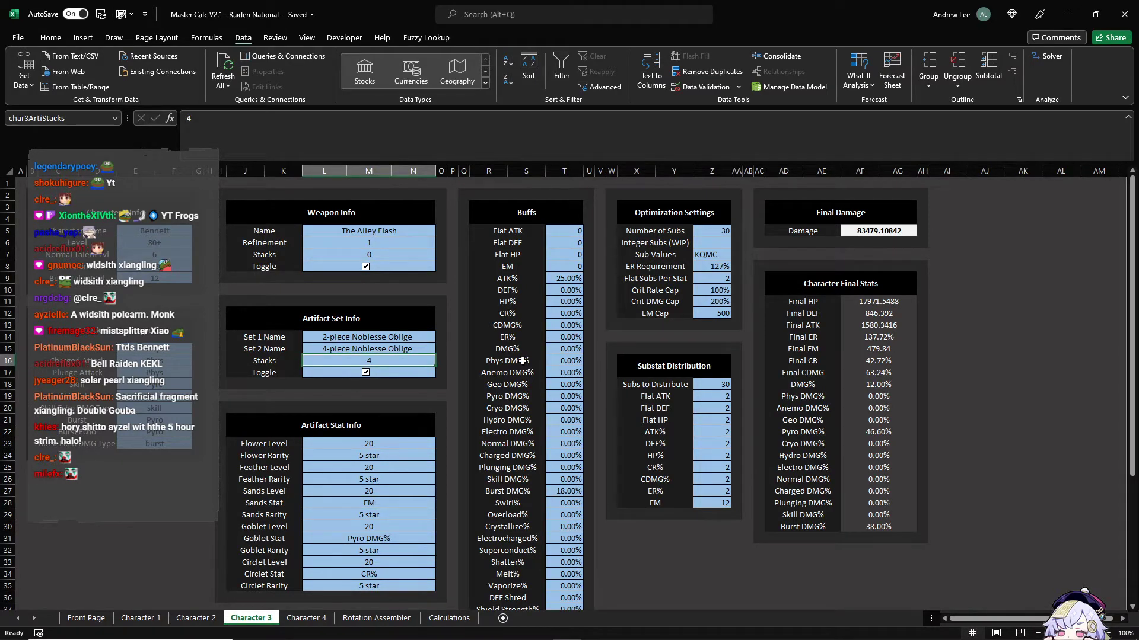
type("0")
key("Return")
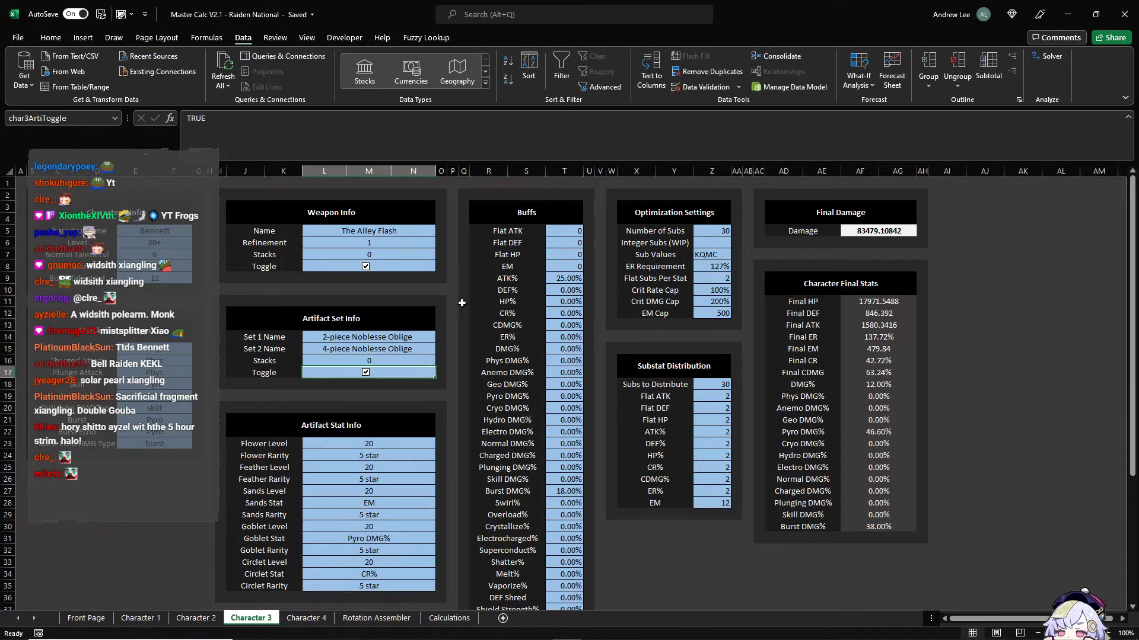
Step: Test artifact Stacks at 10, then set it back to 0
key("Up")
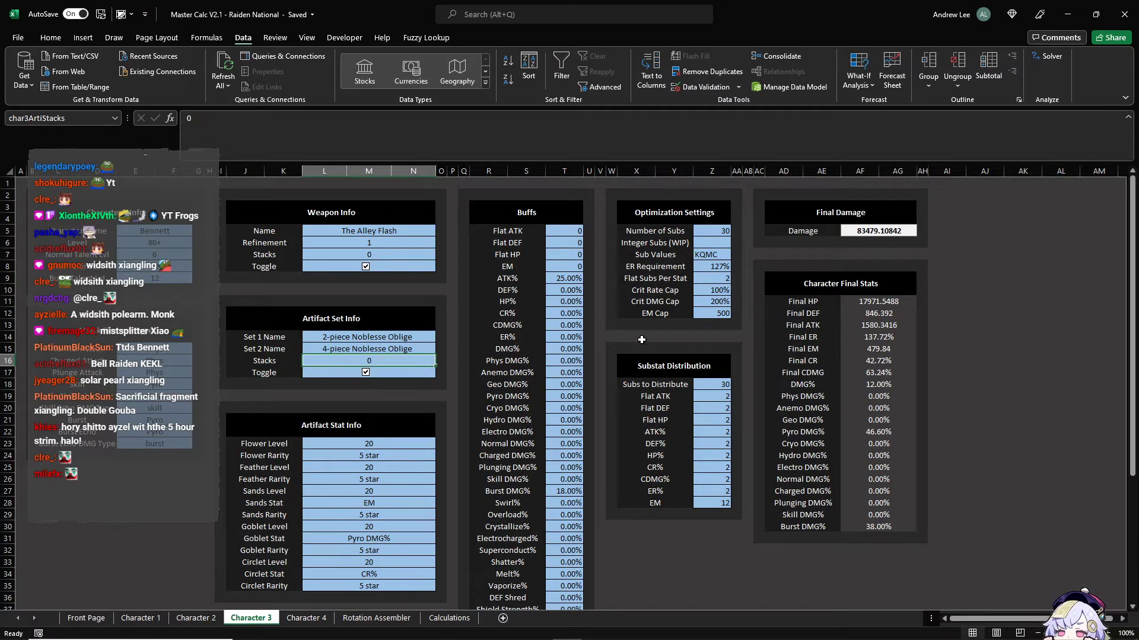
type("10")
key("Return")
key("Up")
type("0")
key("Return")
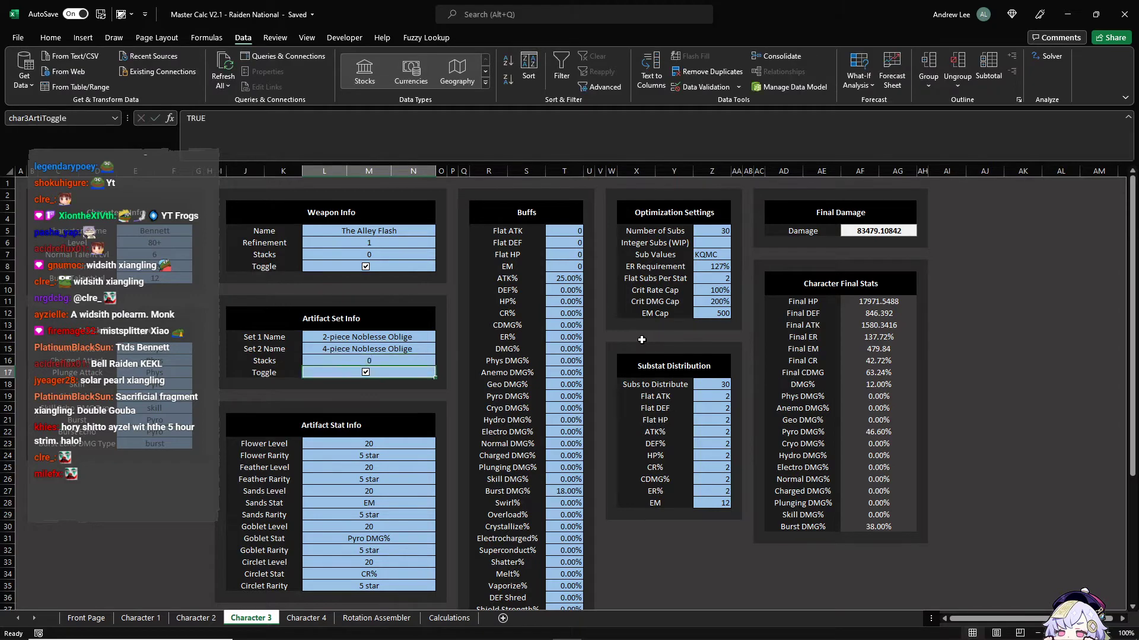
Step: Cancel a stray weapon Stacks entry and switch off the weapon's conditional buff toggle
key("Up")
key("Up")
key("Up")
key("Up")
key("Up")
key("Up")
key("Up")
key("Up")
key("Up")
key("Up")
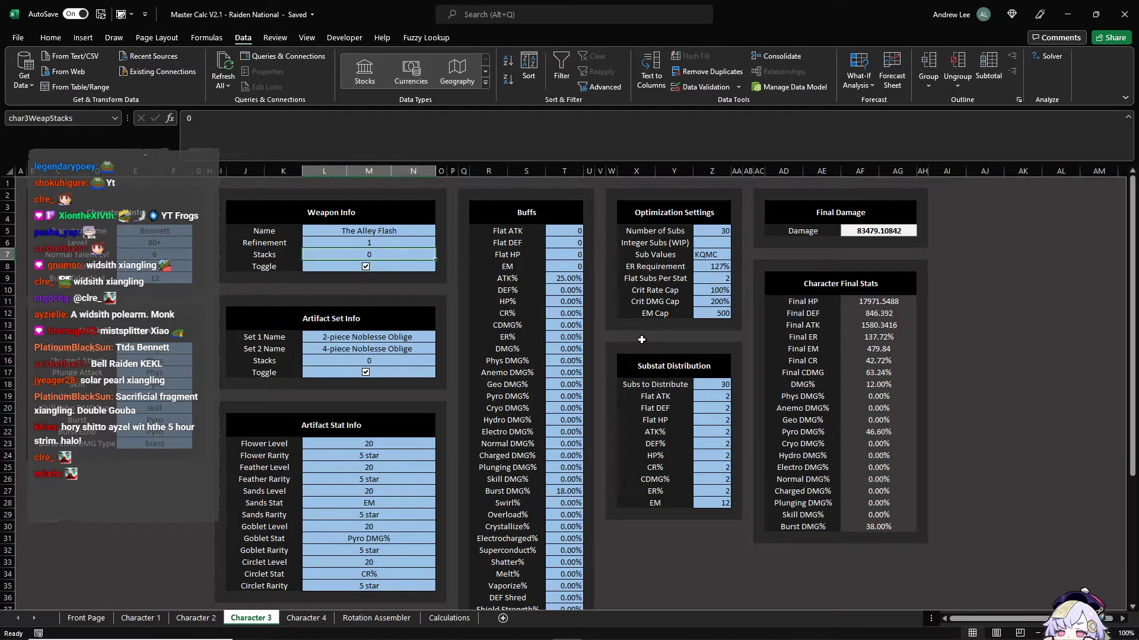
type("12750891025")
key("Escape")
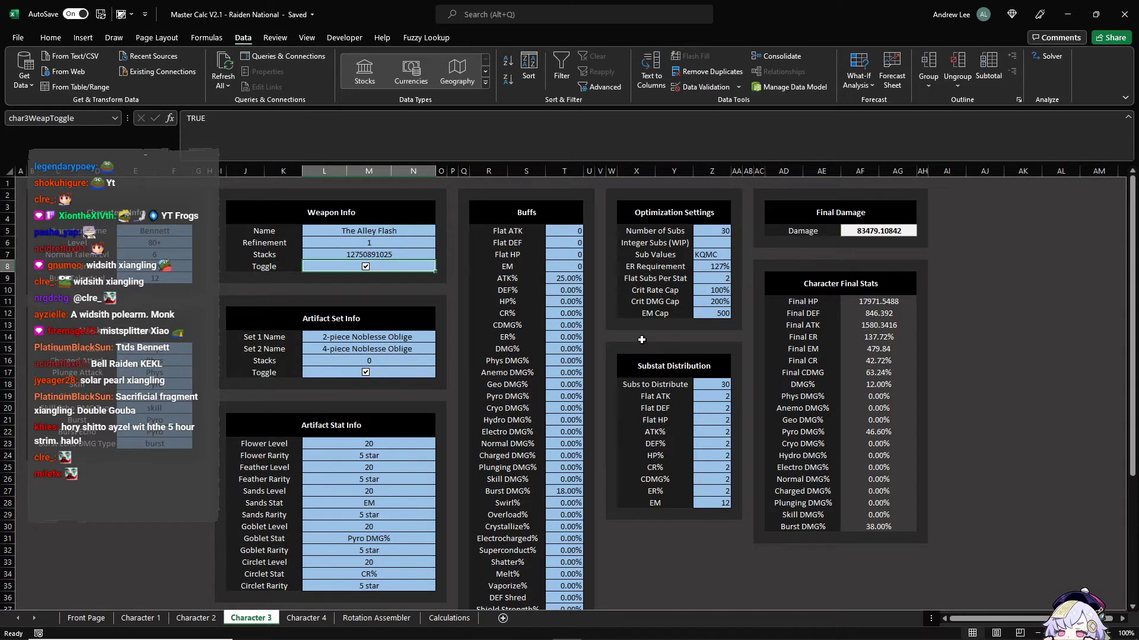
left_click(365, 267)
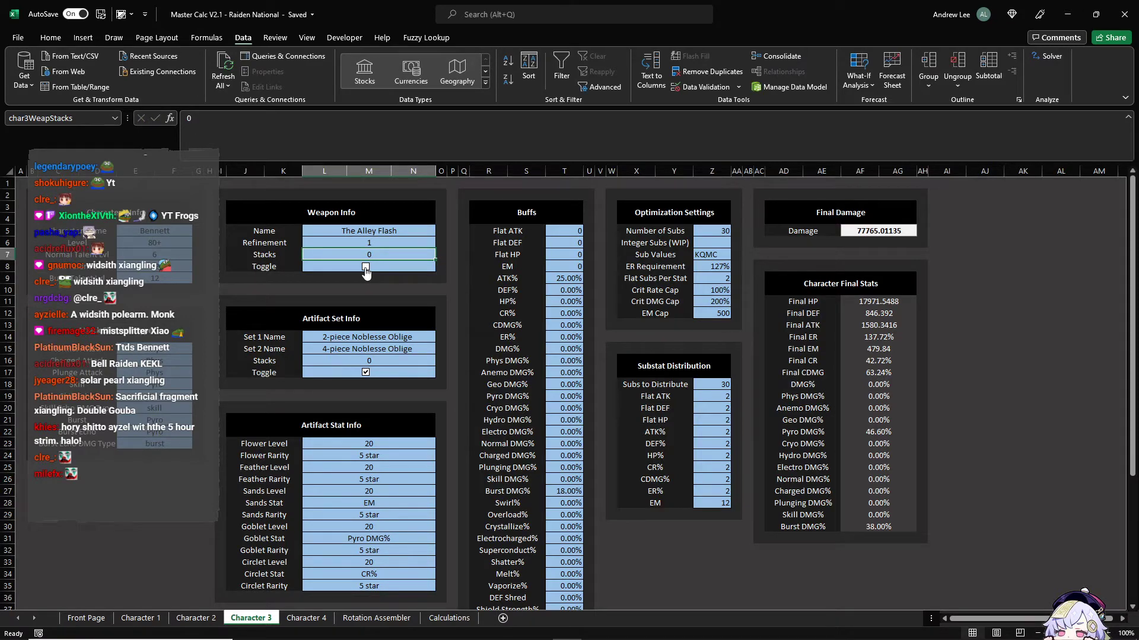
scroll(471, 430, "down", 3)
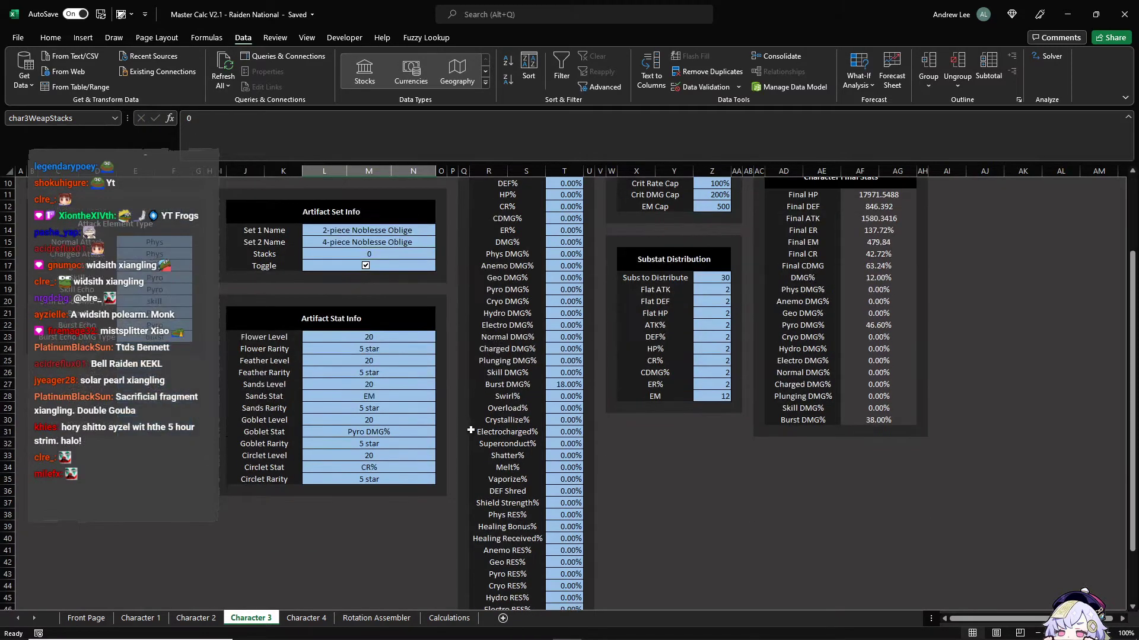
scroll(382, 493, "up", 3)
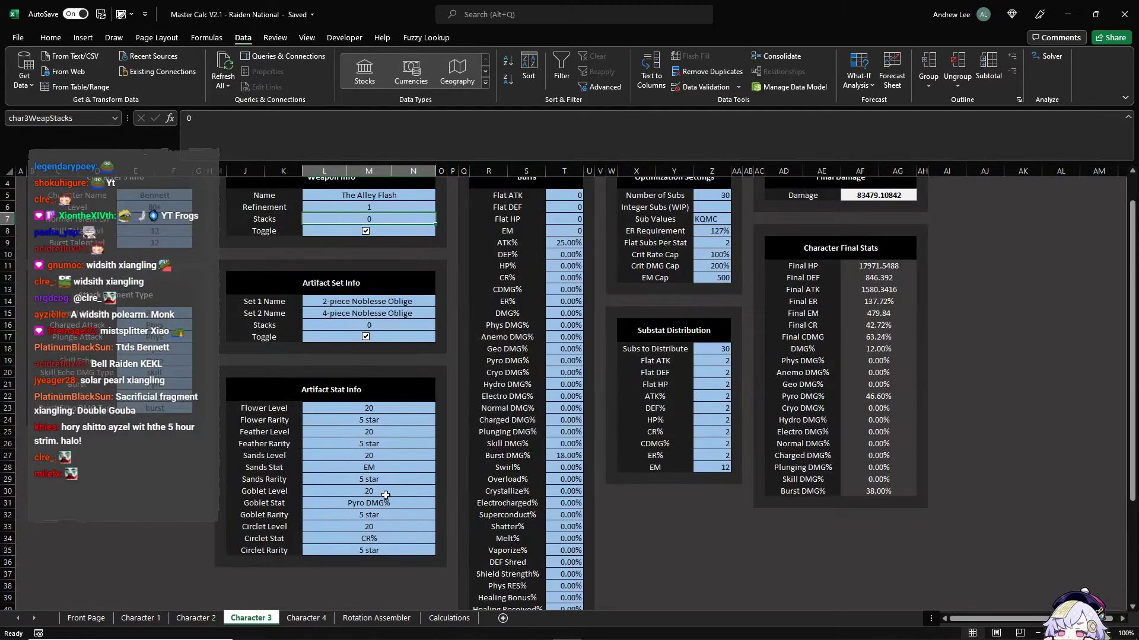
Step: On Character 4's sheet, set the weapon Stacks to 0
left_click(314, 618)
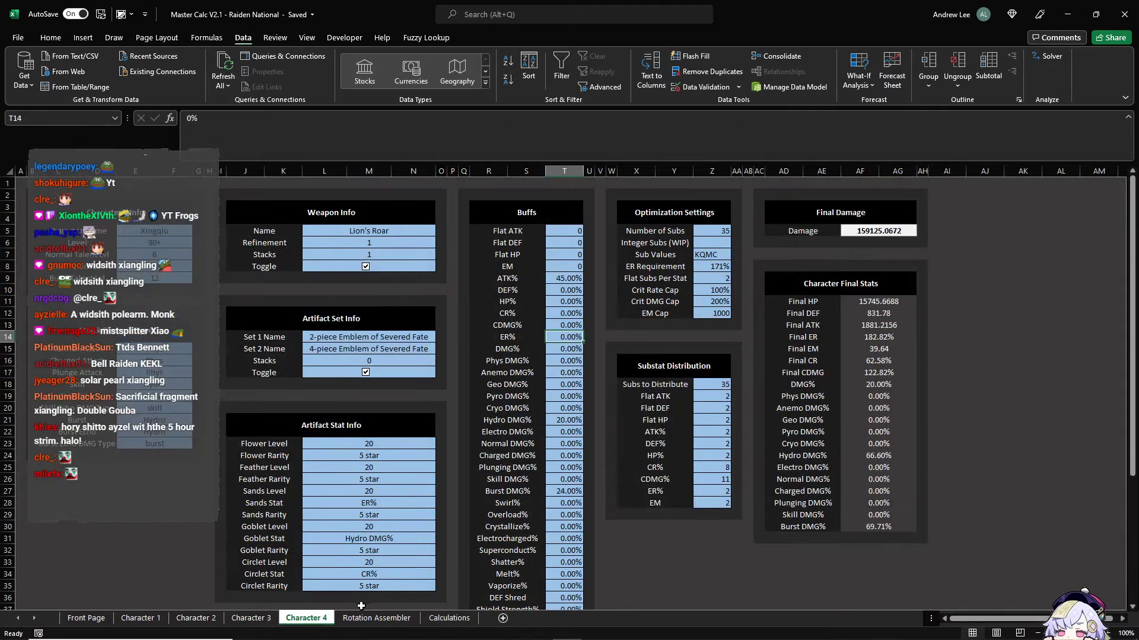
left_click(413, 233)
left_click(403, 240)
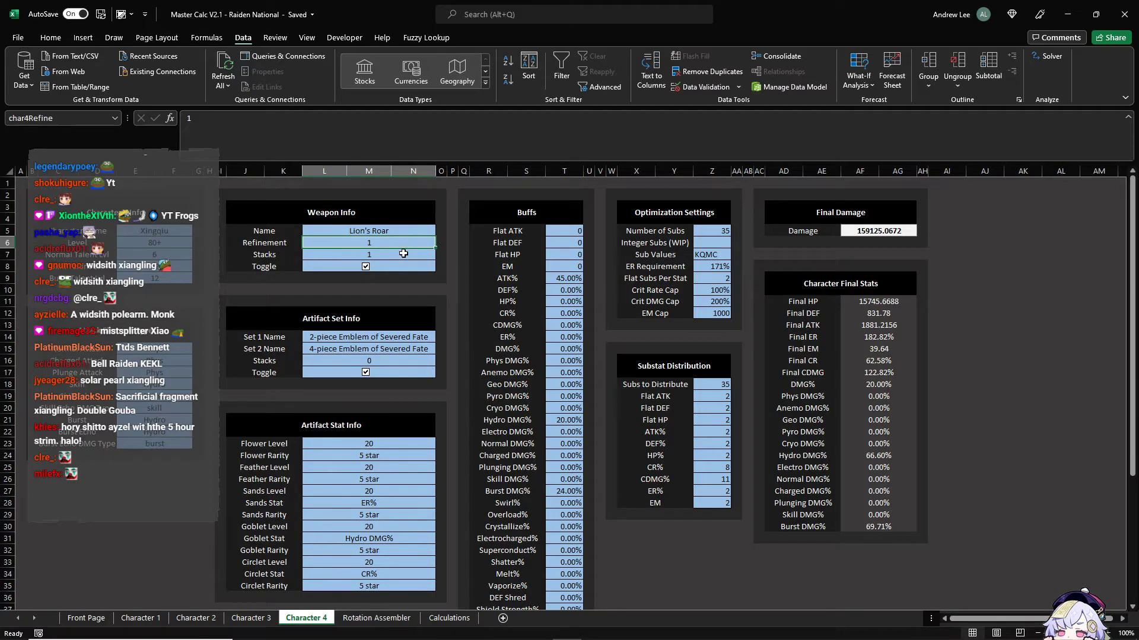
left_click(404, 254)
type("0")
key("Return")
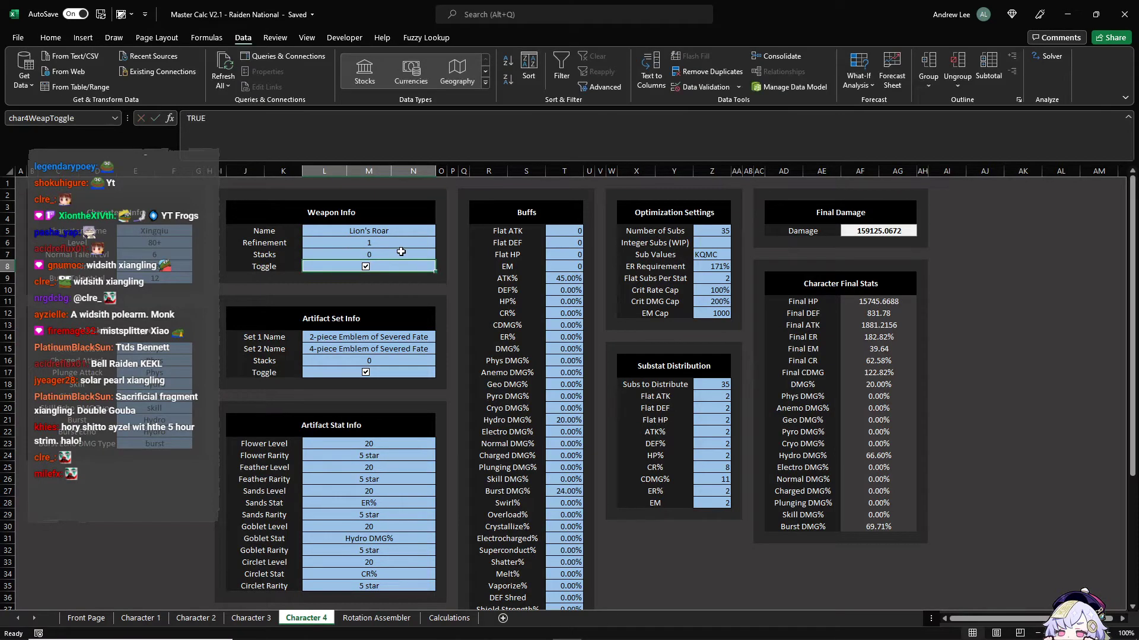
key("Down")
key("Down")
key("Down")
key("Down")
key("Down")
key("Down")
key("Down")
key("Down")
key("Down")
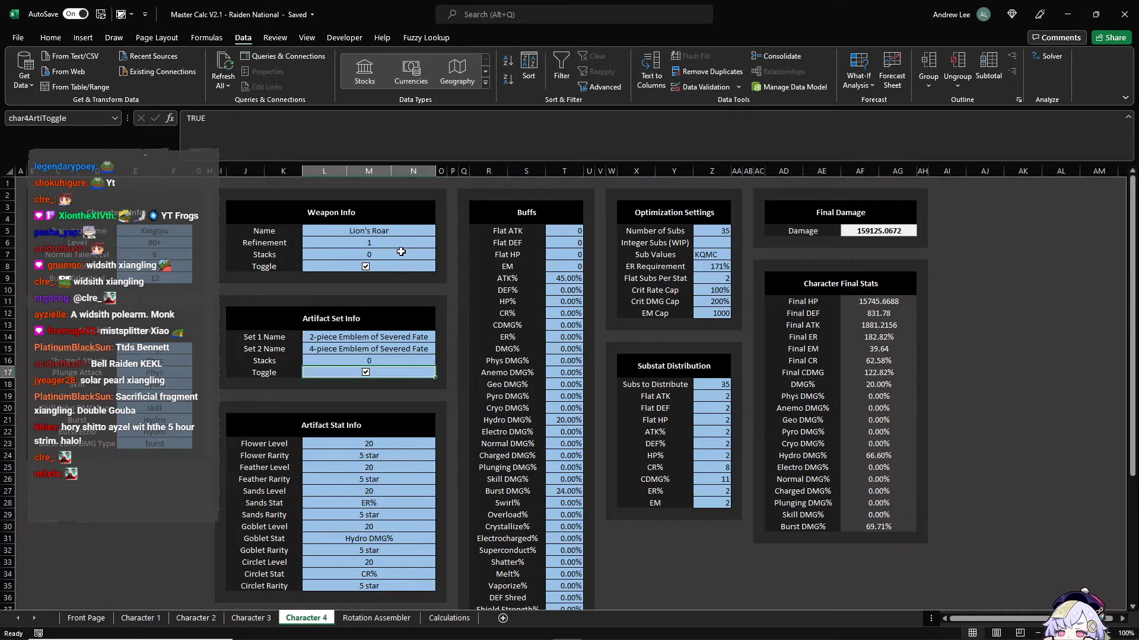
key("Up")
key("Up")
key("Down")
key("Down")
Step: Inspect the Hydro and Burst DMG% buffs, try 25% ATK%, then revert it to 45%
left_click(562, 422)
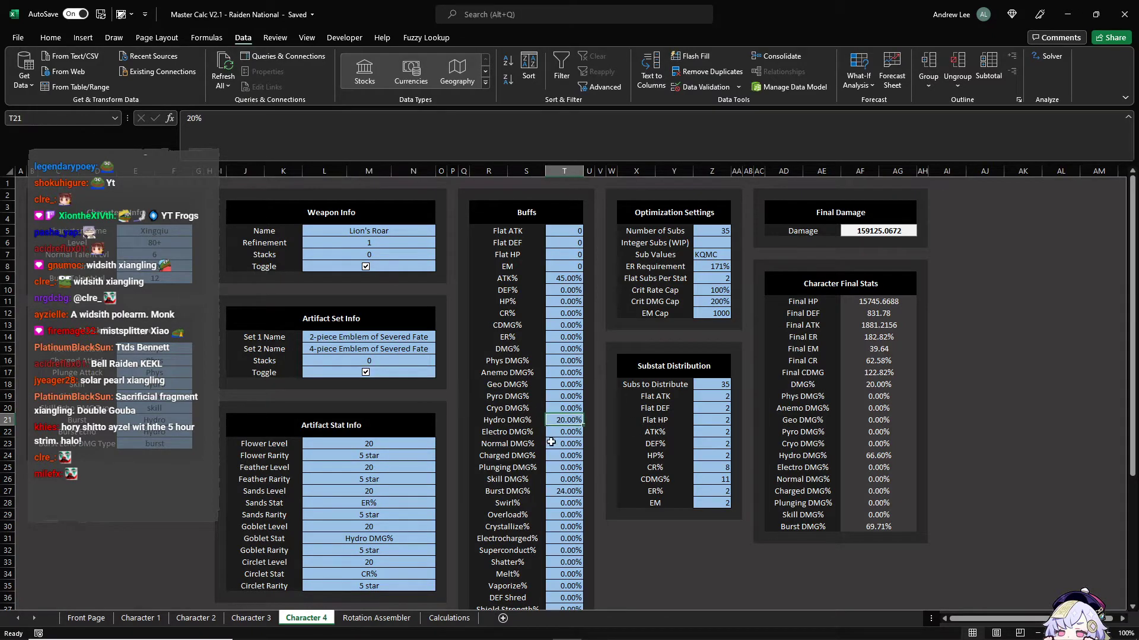
left_click(572, 491)
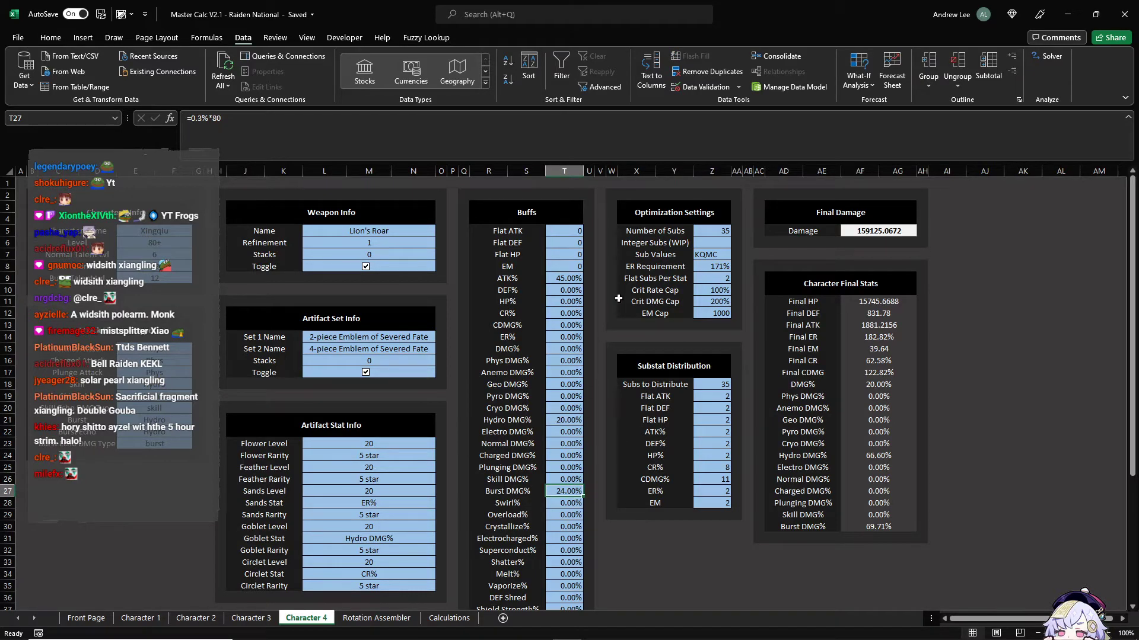
left_click(572, 278)
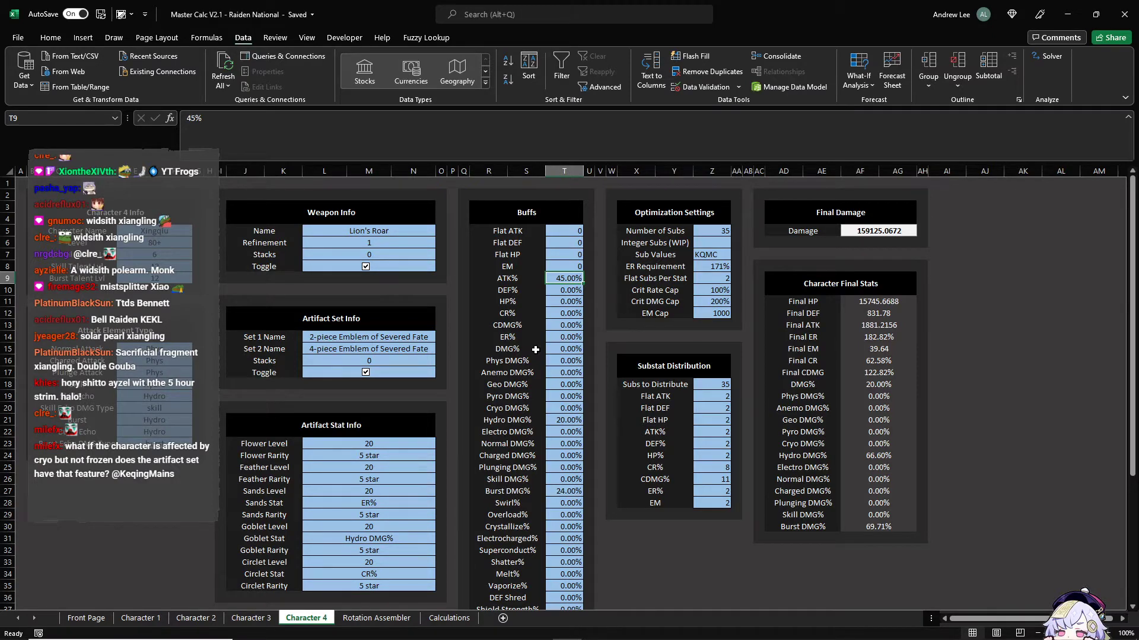
type("25")
key("Return")
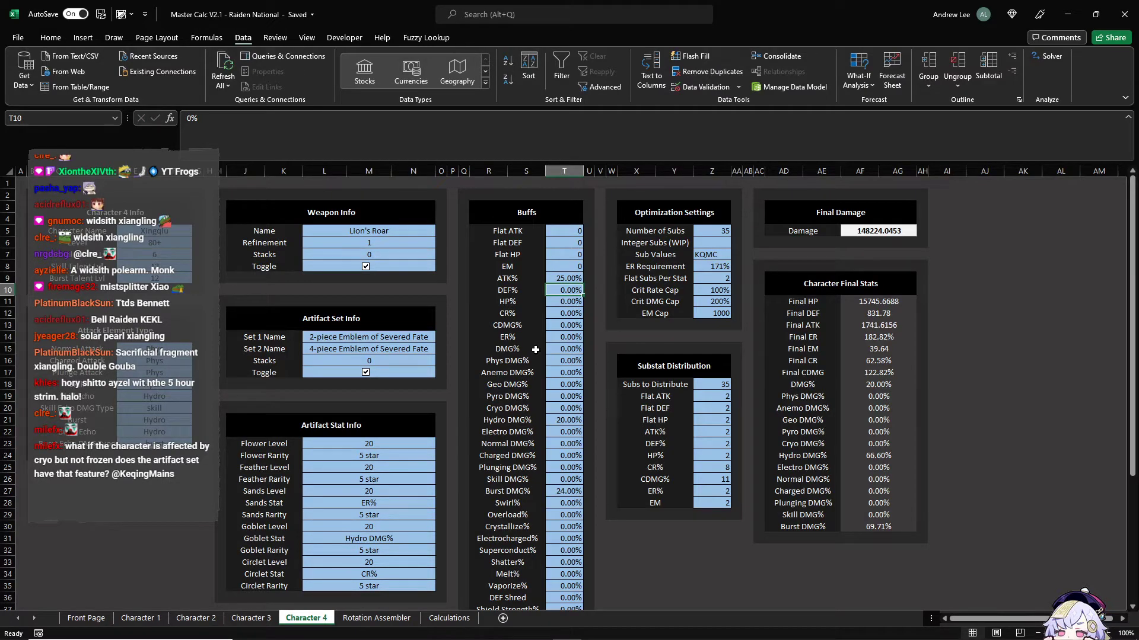
key("ctrl+z")
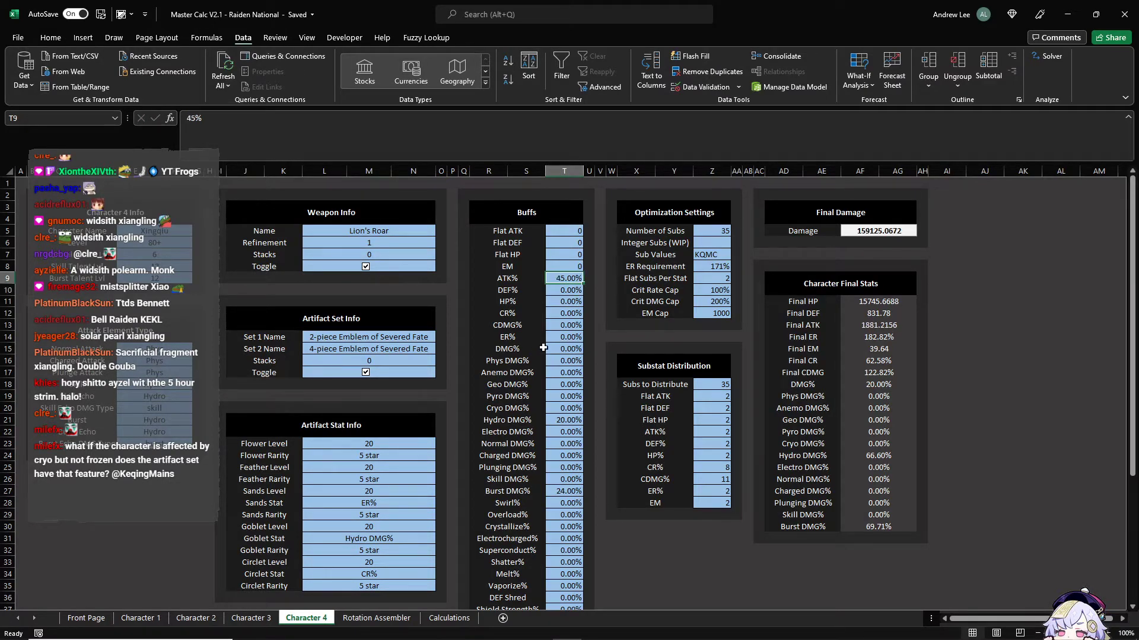
Step: Review the Sub Values, Number of Subs and EM Cap settings, then return to the Rotation Assembler
left_click(715, 259)
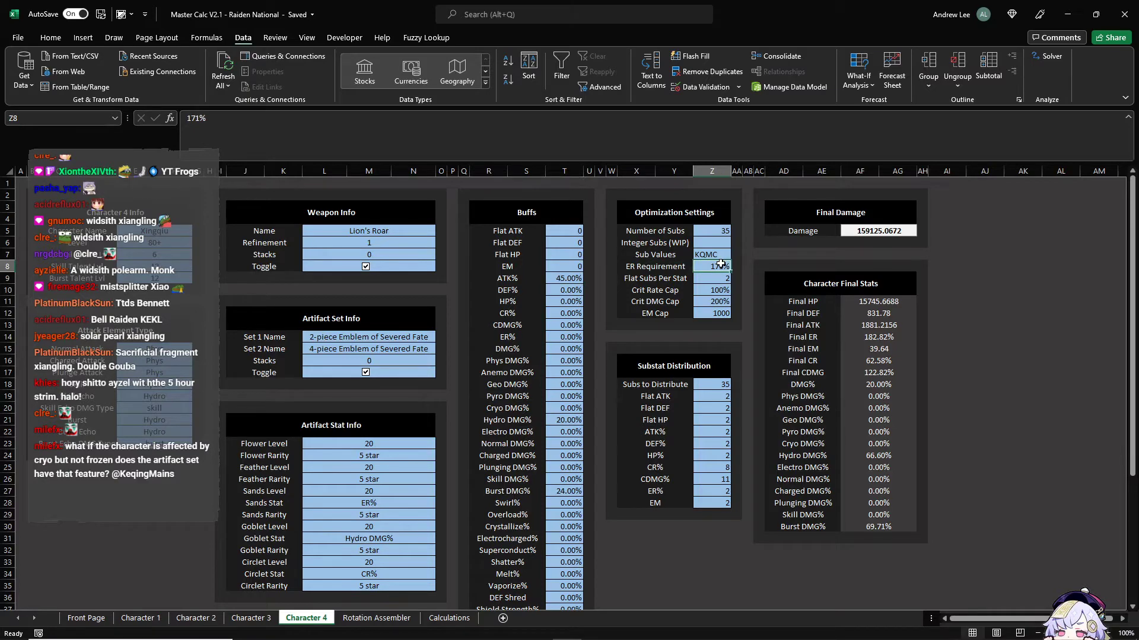
left_click(718, 232)
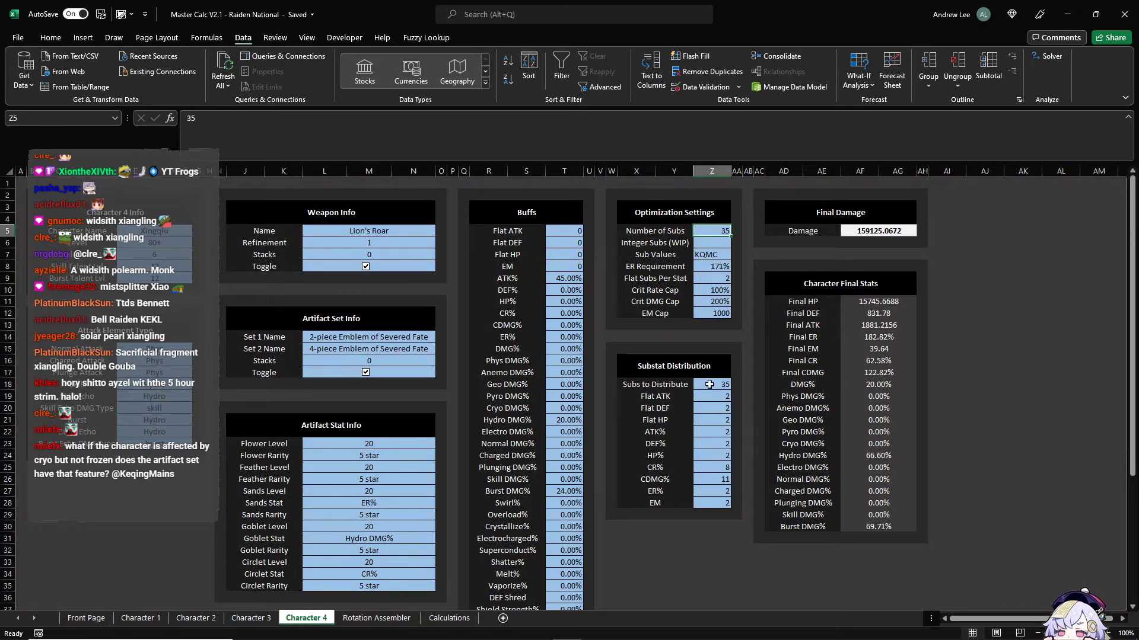
left_click(719, 314)
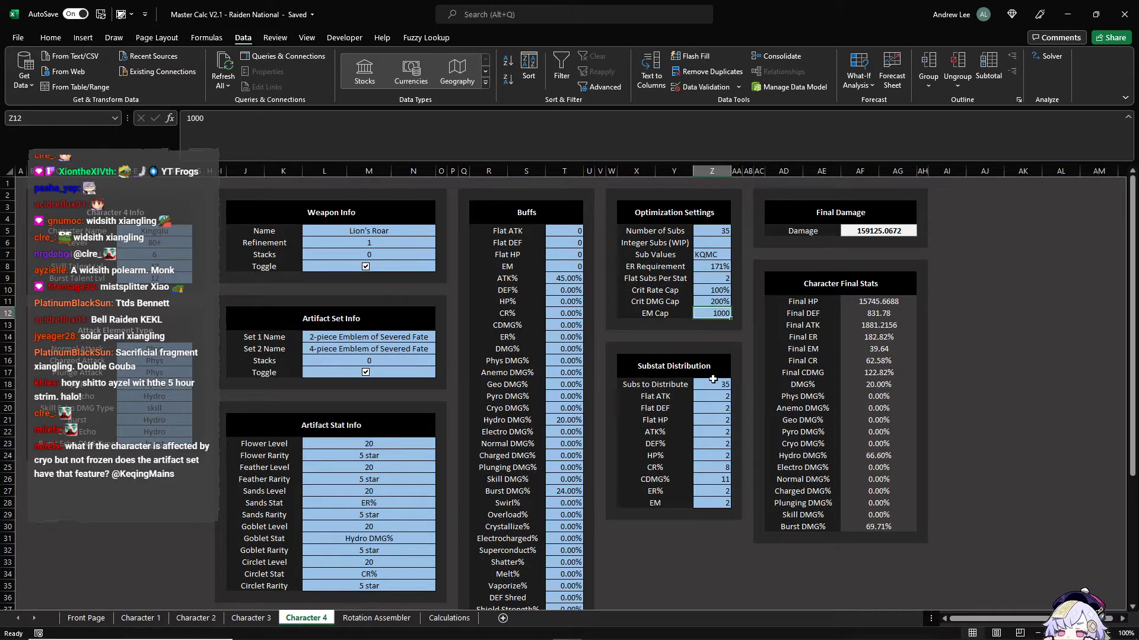
left_click(374, 618)
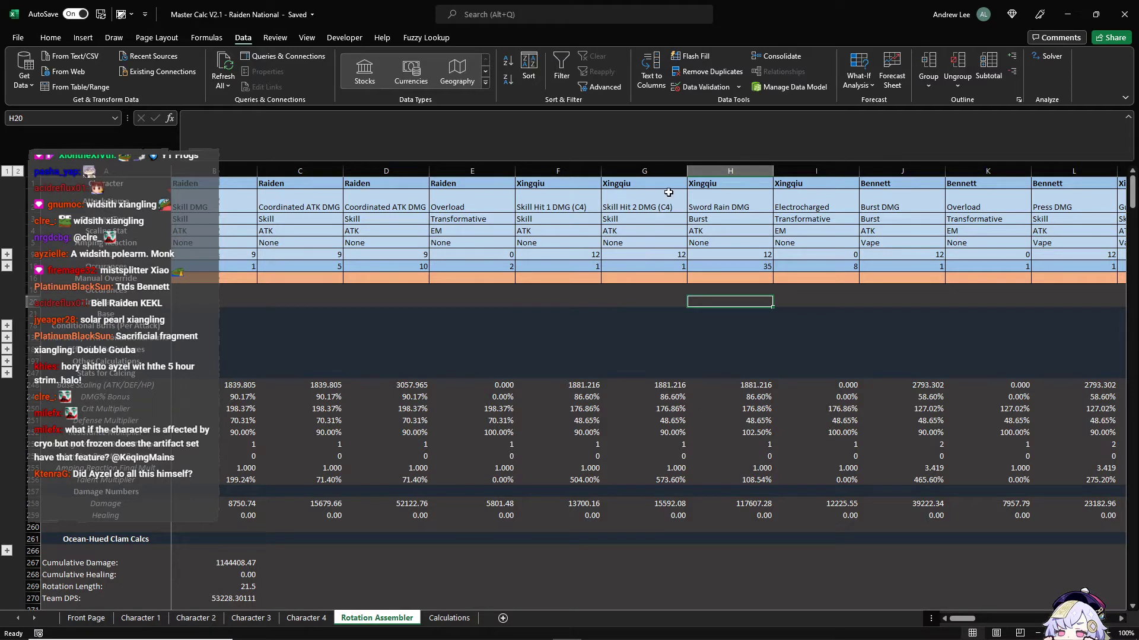
left_click(235, 184)
left_click(819, 199)
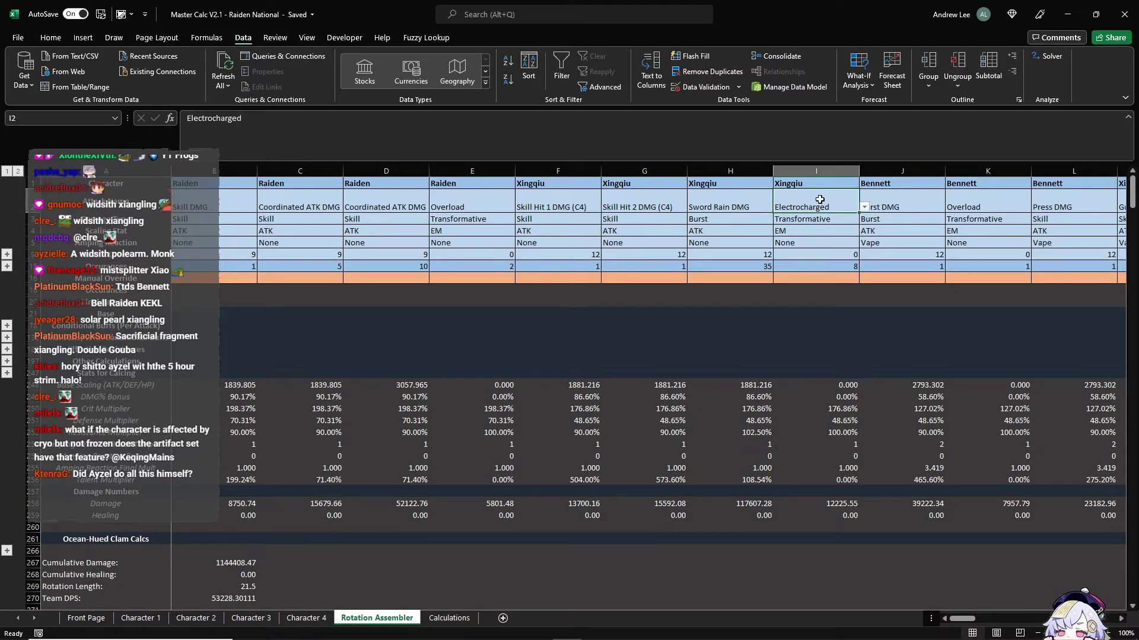
key("Right")
key("Right")
key("Right")
key("Right")
key("Right")
key("Right")
key("Right")
key("Right")
key("Right")
key("Right")
key("Right")
key("Right")
key("Right")
key("Right")
key("Right")
key("Right")
key("Right")
key("Right")
key("Right")
key("Right")
key("Right")
key("Right")
key("Right")
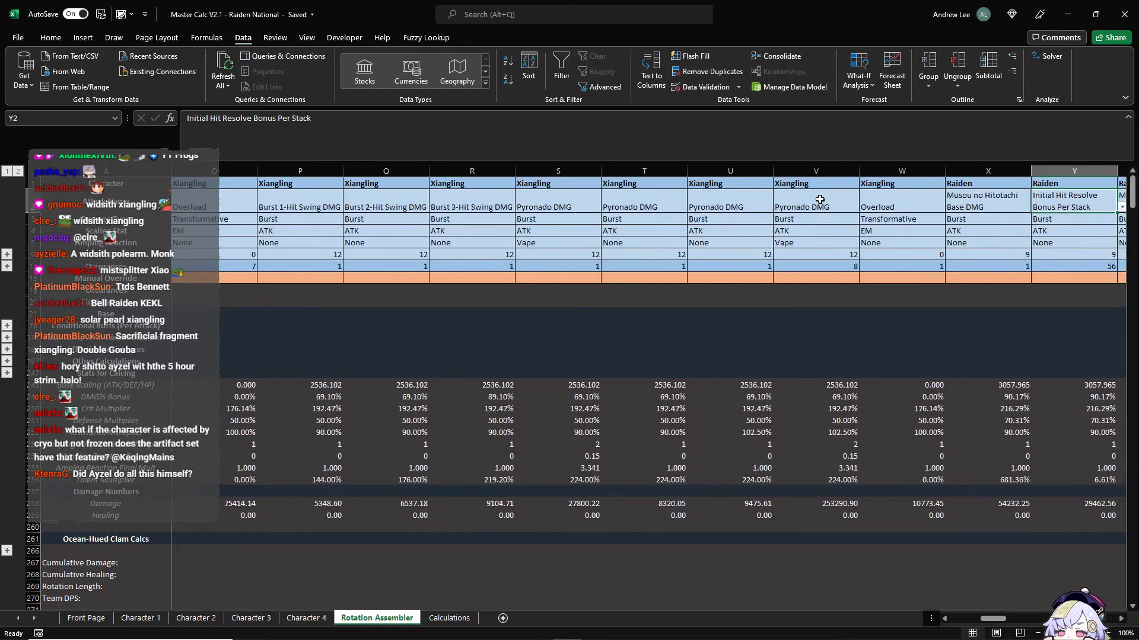
key("Left")
key("Left")
key("Left")
key("Left")
key("Left")
key("Left")
key("Right")
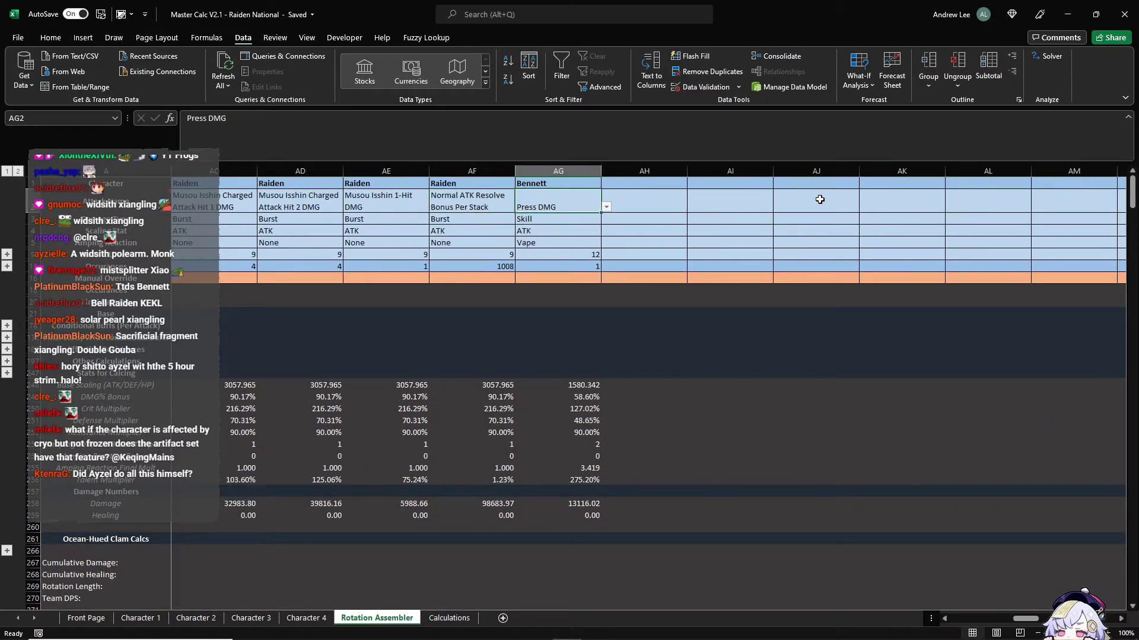
key("Up")
key("Right")
key("Left")
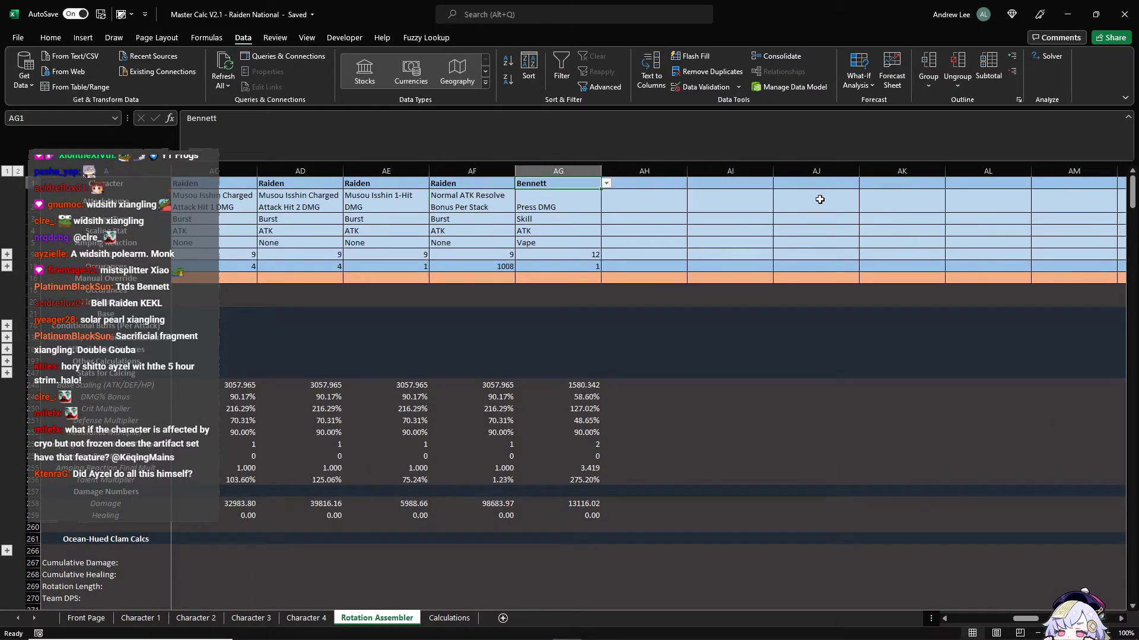
key("Right")
key("Right")
key("Right")
key("Right")
key("Right")
key("Left")
key("Left")
key("Left")
key("Left")
key("Left")
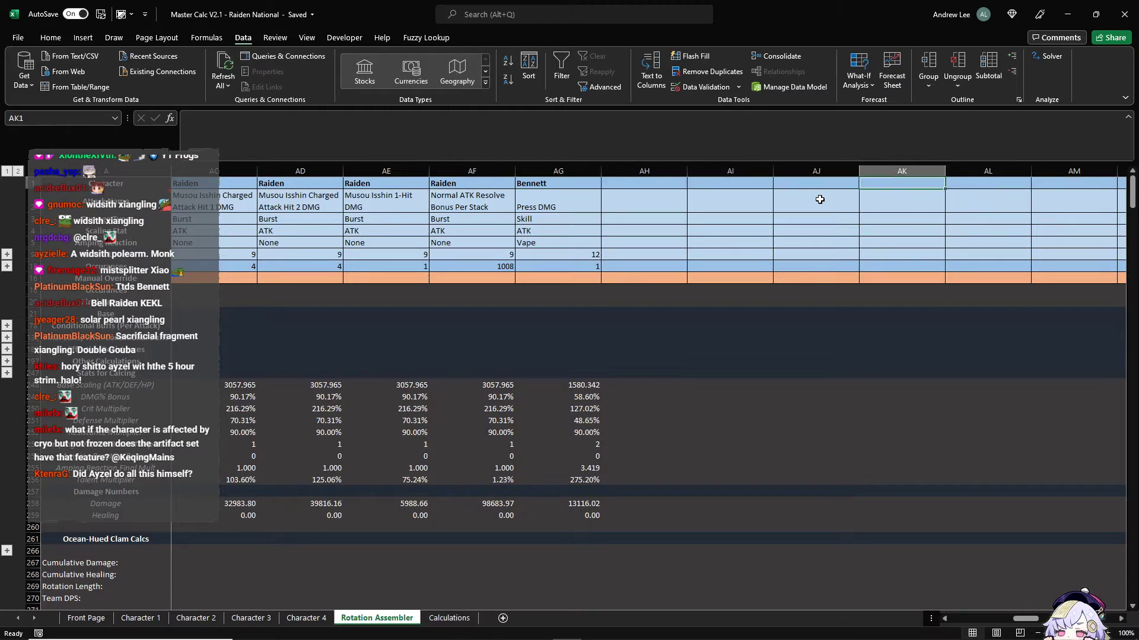
key("shift+Down")
key("shift+Down")
key("shift+Down")
key("shift+Down")
key("shift+Down")
key("shift+Down")
key("shift+Down")
key("shift+Down")
key("shift+Down")
key("shift+Down")
key("shift+Down")
key("shift+Down")
key("shift+Down")
key("shift+Down")
key("shift+Down")
key("shift+Down")
key("shift+Down")
key("shift+Down")
key("shift+Down")
key("shift+Down")
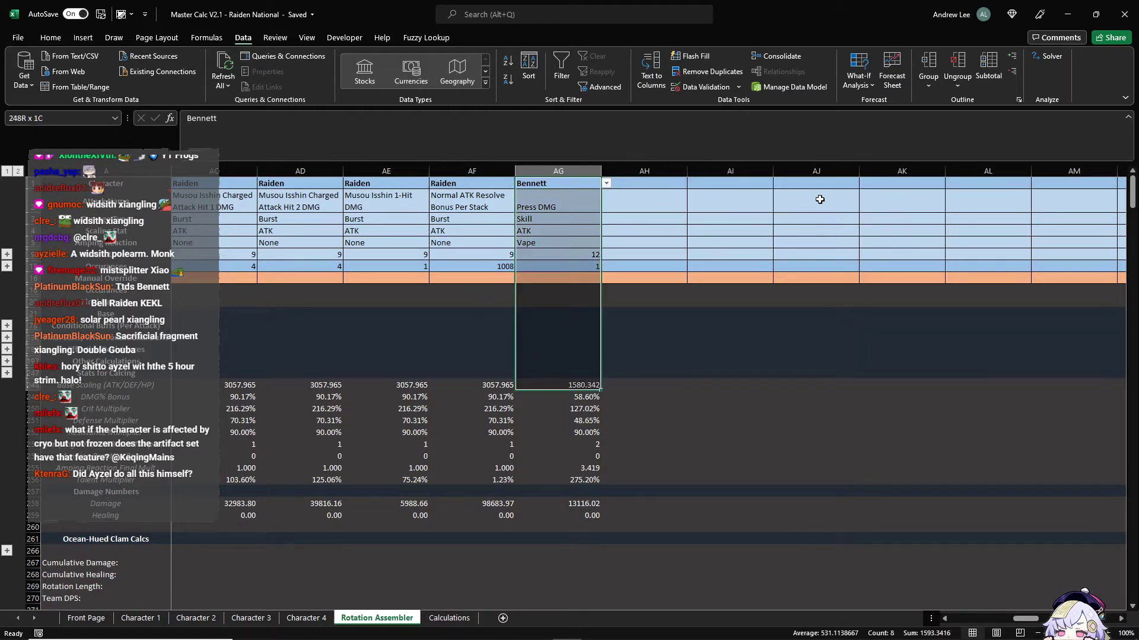
key("shift+Down")
key("shift+Down")
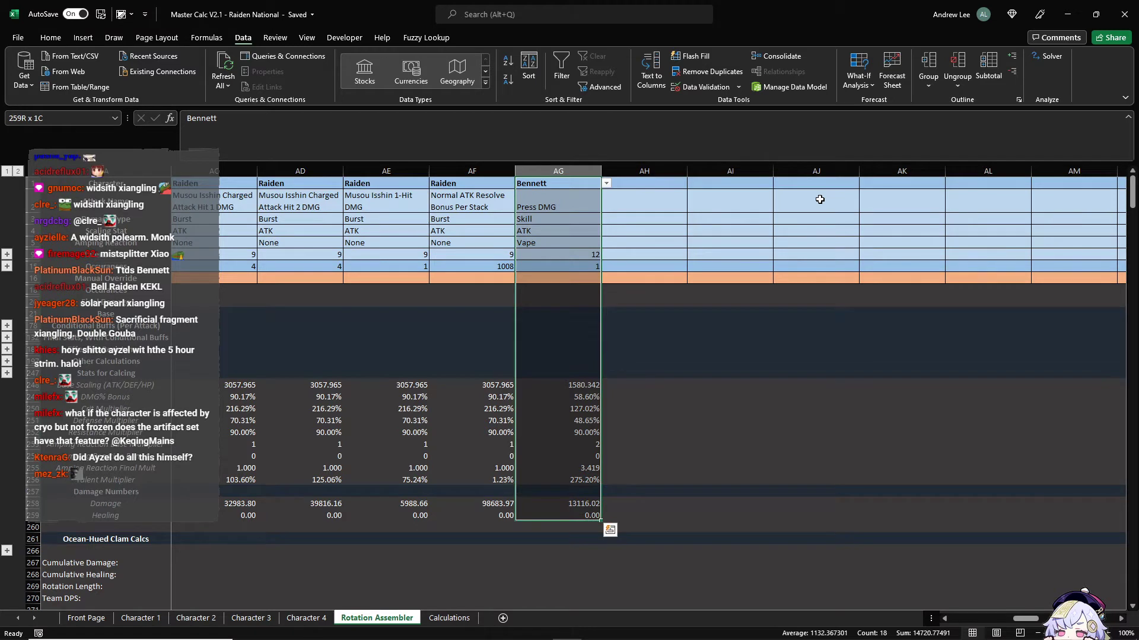
key("shift+Down")
key("shift+Down")
key("shift+Right")
key("shift+Right")
key("shift+Right")
key("shift+Right")
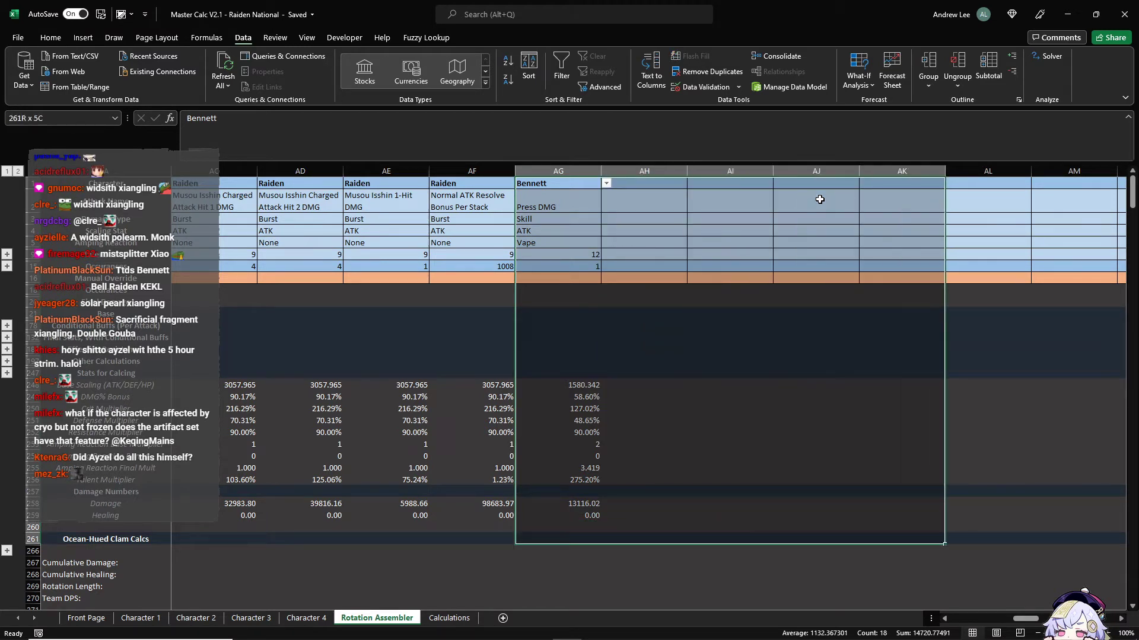
key("shift+Left")
key("shift+Left")
key("shift+Left")
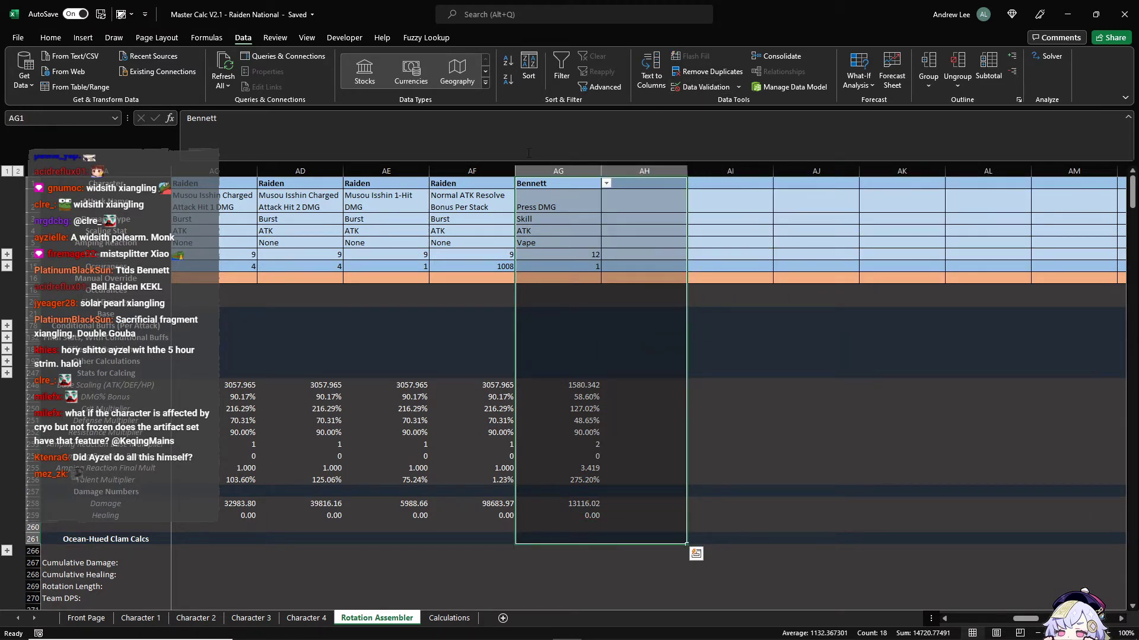
left_click_drag(533, 171, 731, 249)
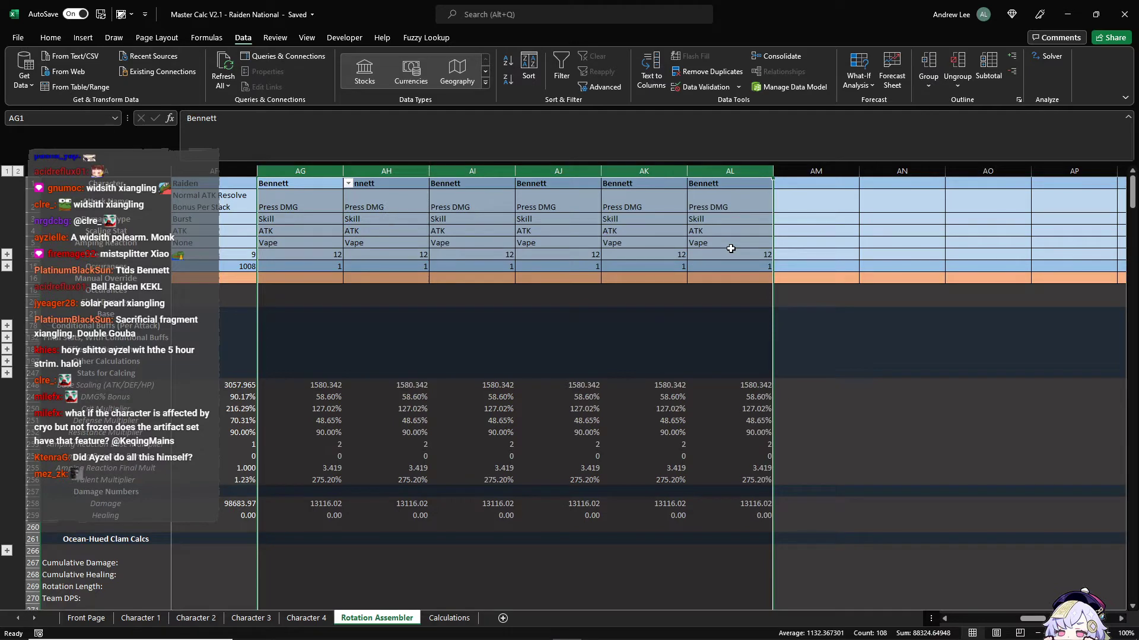
left_click(739, 175)
scroll(738, 180, "down", 1)
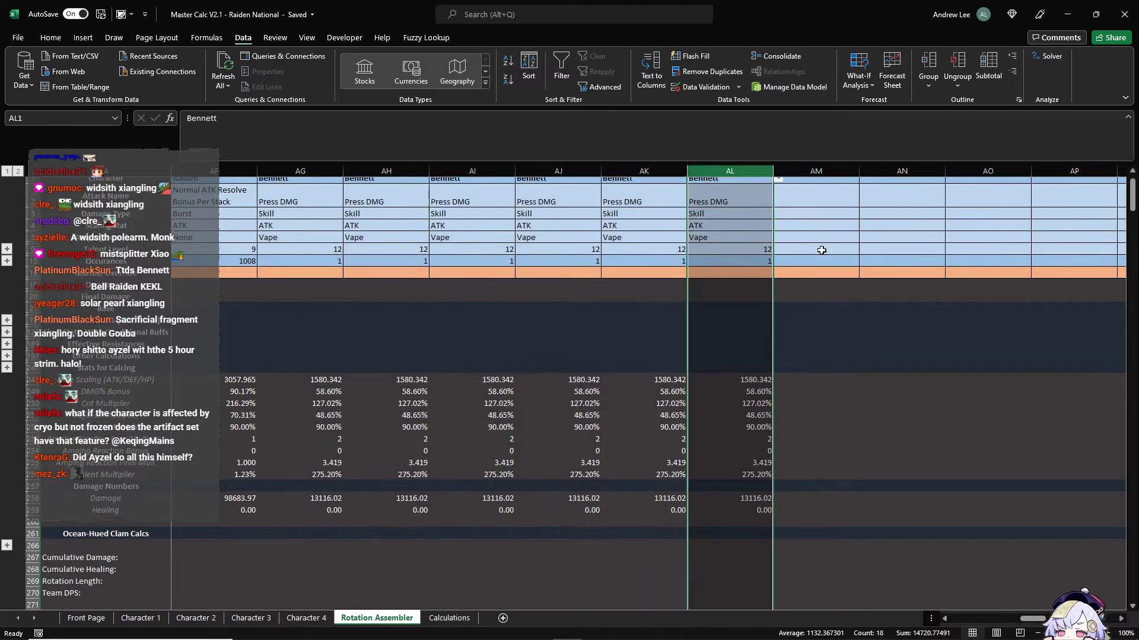
left_click_drag(736, 195, 1008, 534)
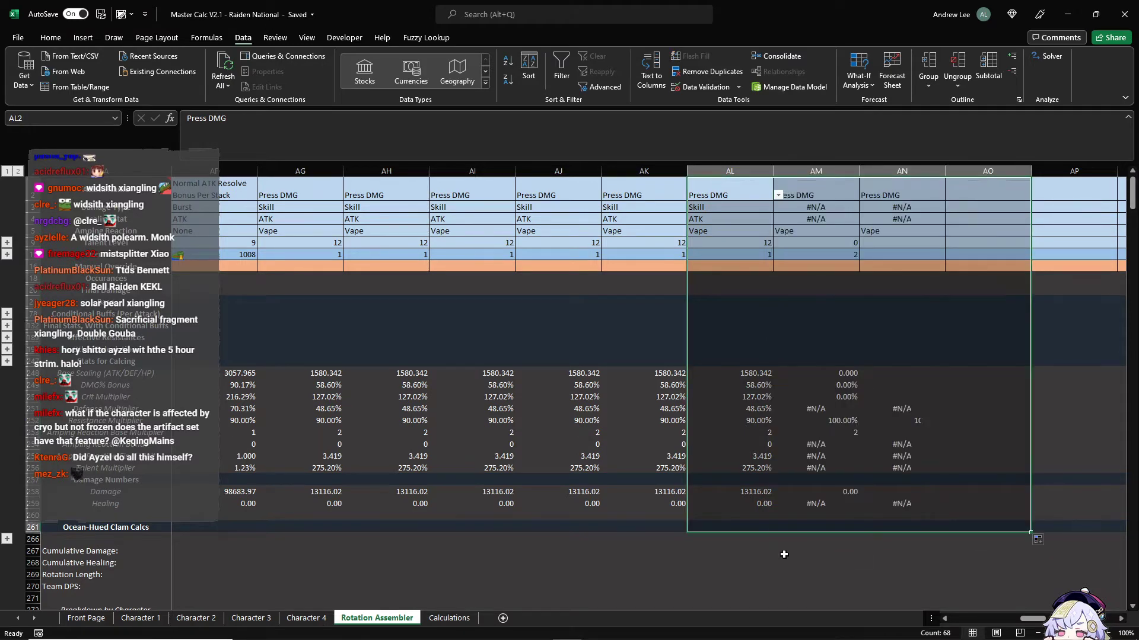
left_click(976, 374)
scroll(949, 442, "up", 1)
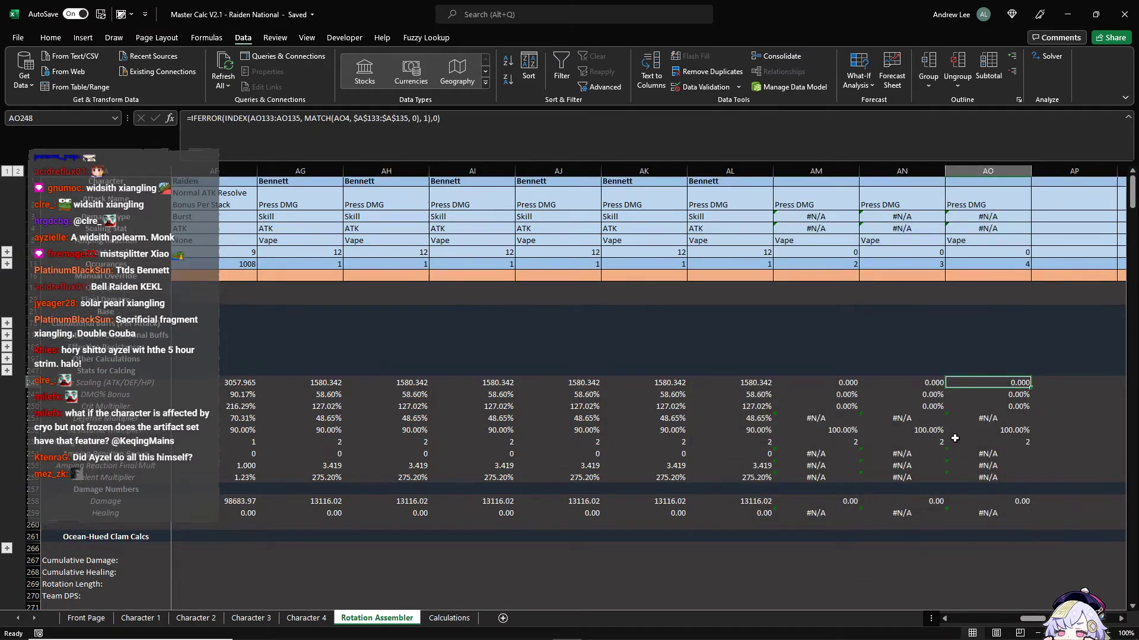
left_click(815, 183)
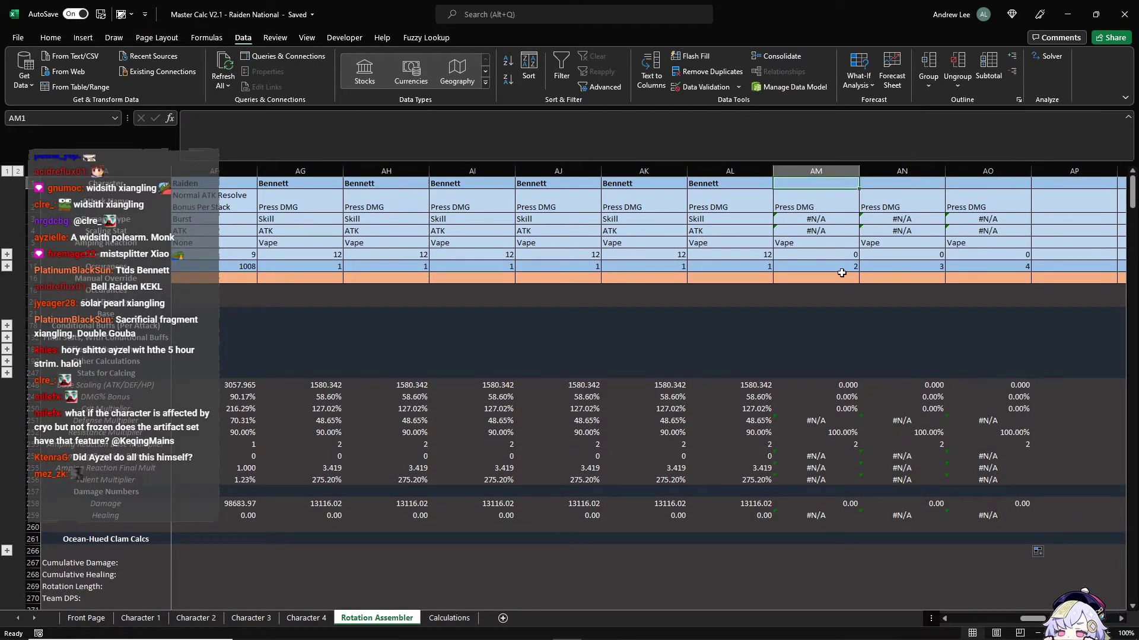
key("ctrl+z")
left_click(359, 207)
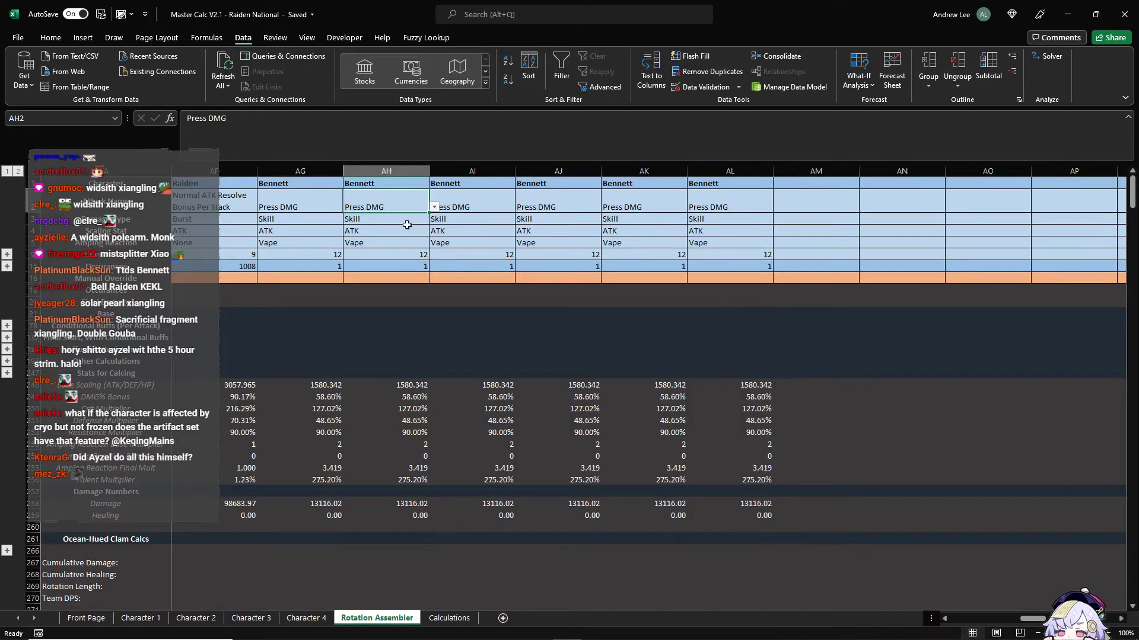
key("Left")
key("Right")
key("Up")
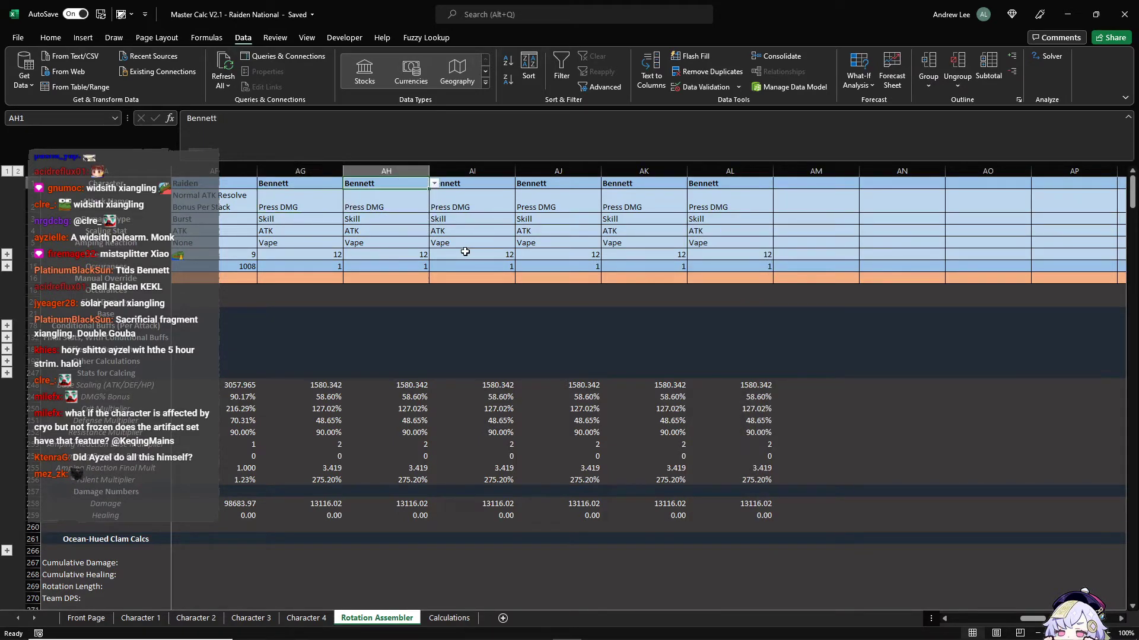
key("ctrl+shift+Right")
key("ctrl+shift+Down")
key("ctrl+shift+Down")
key("ctrl+shift+Down")
key("ctrl+shift+Down")
key("shift+Down")
key("shift+Down")
key("shift+Down")
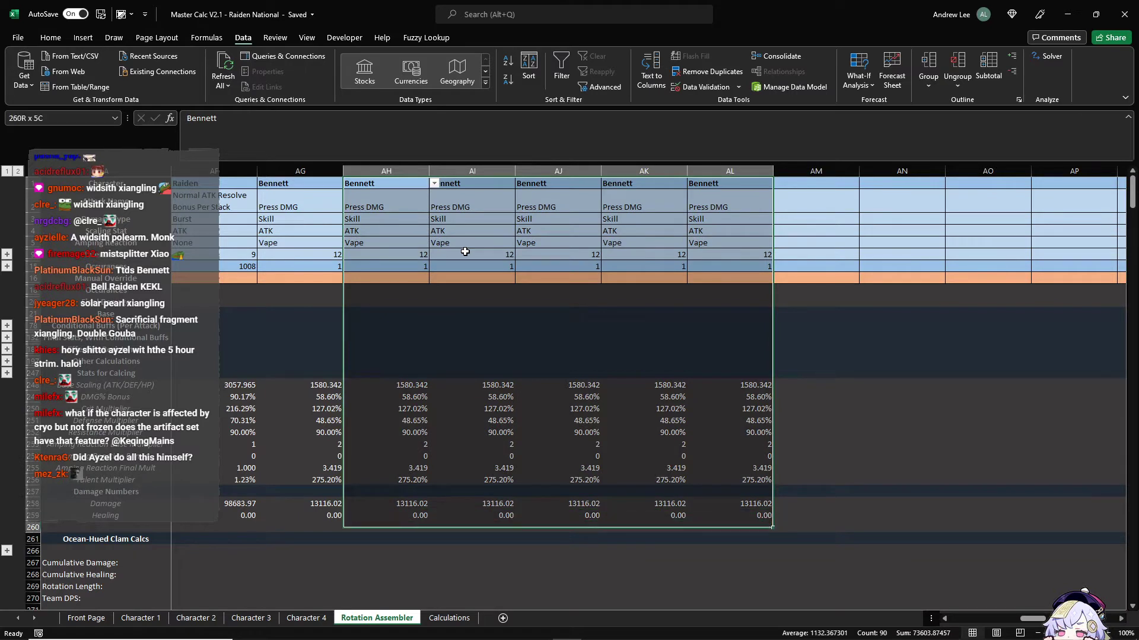
key("Delete")
key("Left")
key("Left")
key("Left")
key("Left")
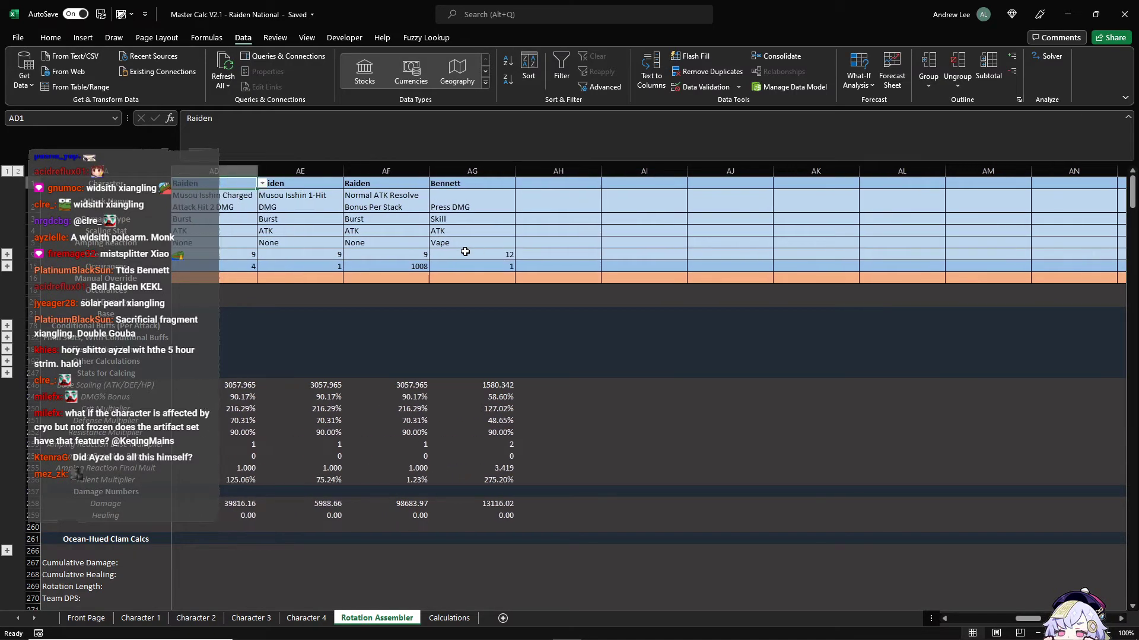
Step: Set the new Rotation Assembler column's character to Xiangling
left_click(496, 182)
left_click(504, 209)
left_click(514, 183)
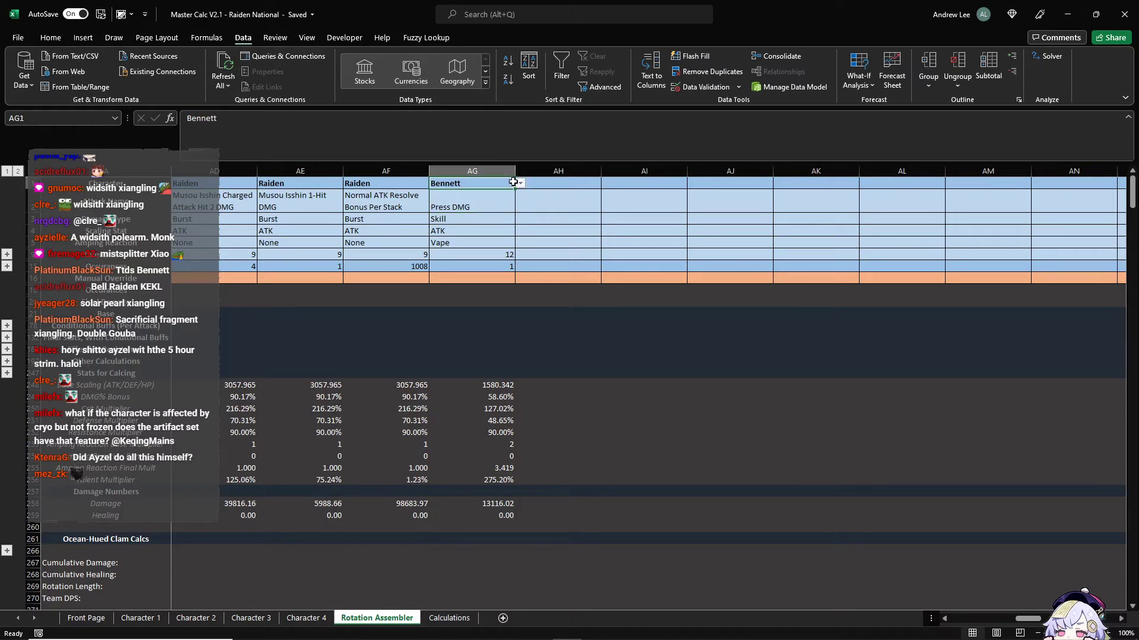
left_click(520, 184)
left_click(504, 202)
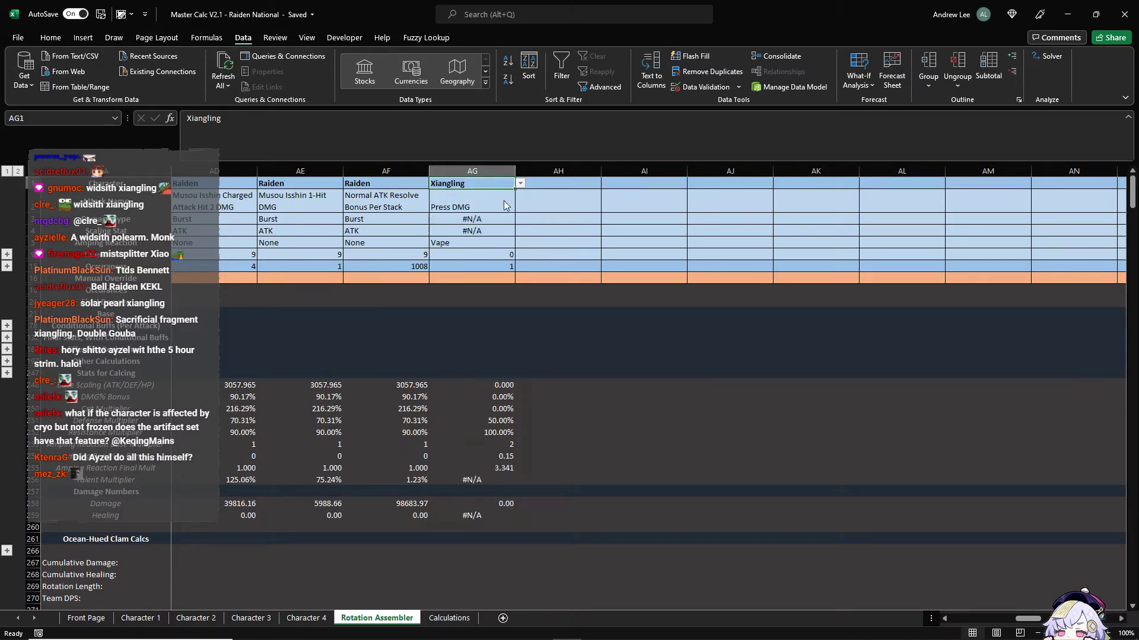
Step: Choose Pyronado DMG as the column's attack and check the lookup rows below, then go to the stat sheets
left_click(503, 202)
left_click(520, 209)
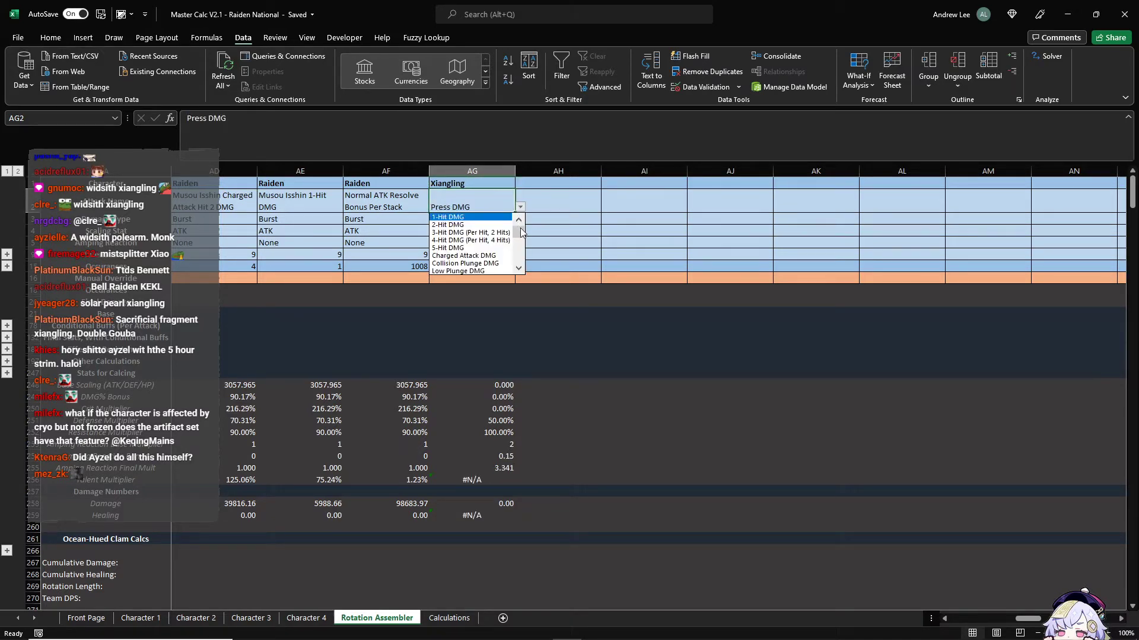
left_click_drag(521, 232, 517, 252)
left_click(498, 224)
left_click(500, 220)
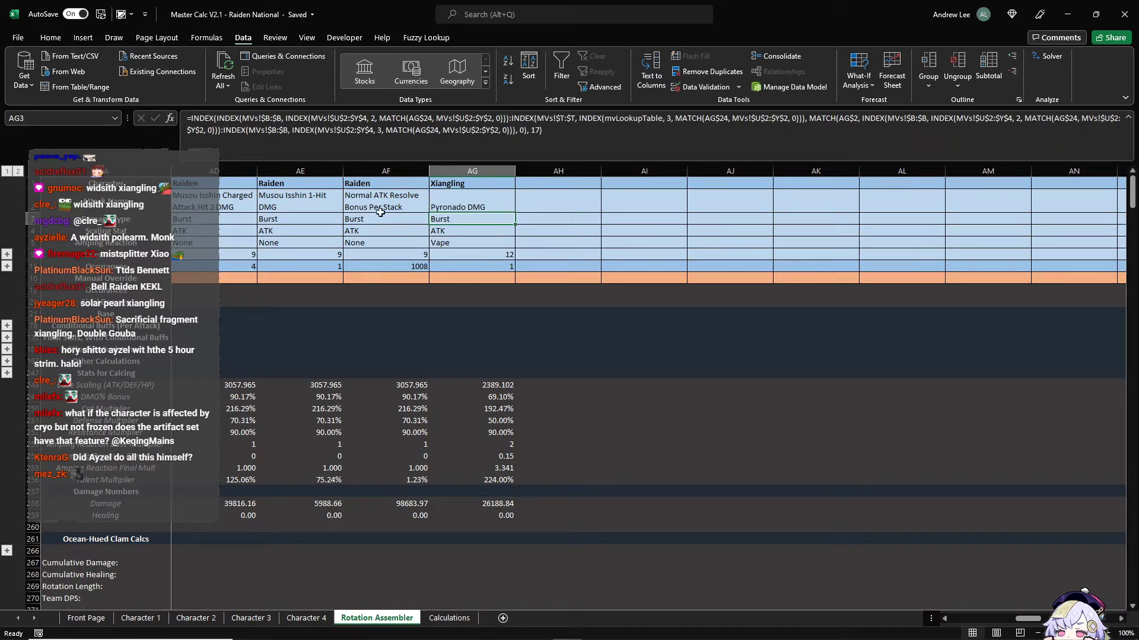
left_click(484, 228)
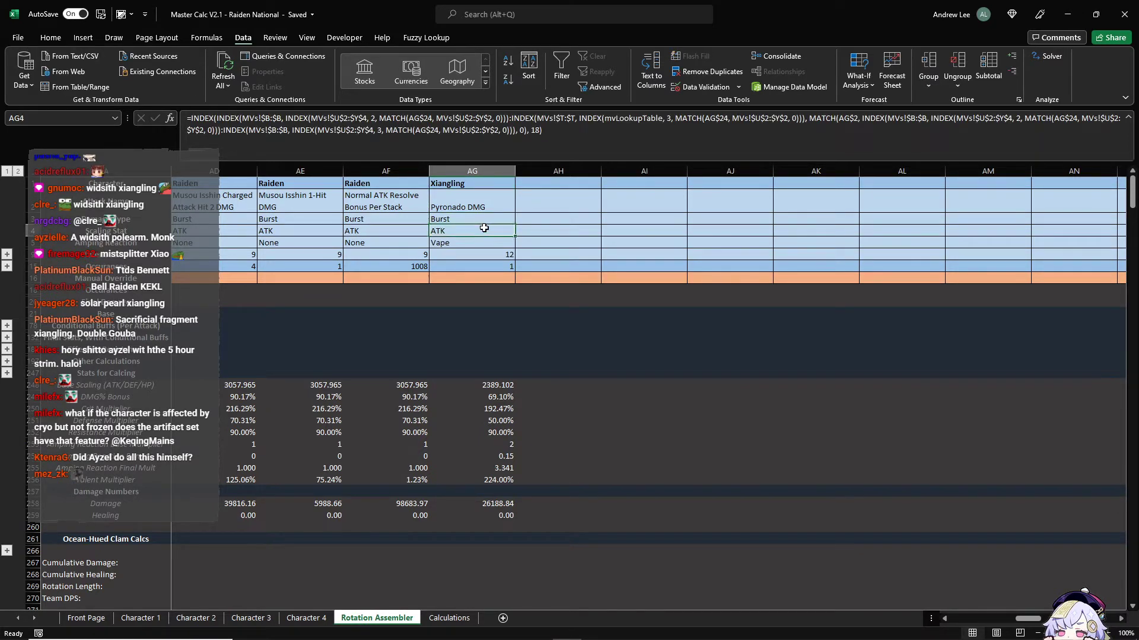
left_click(506, 200)
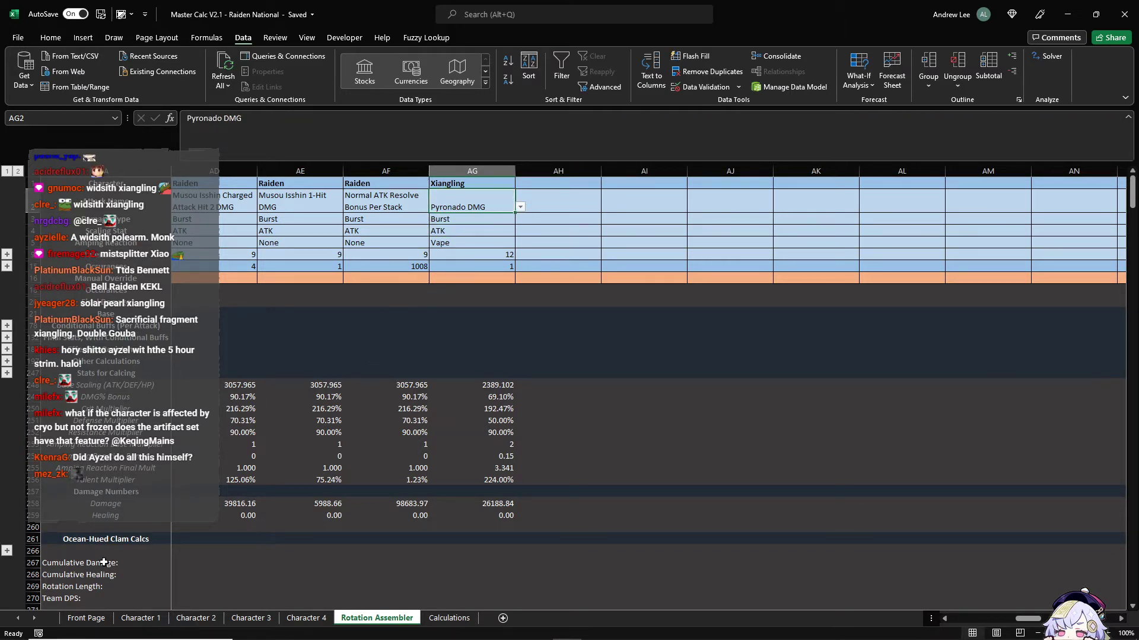
left_click(137, 618)
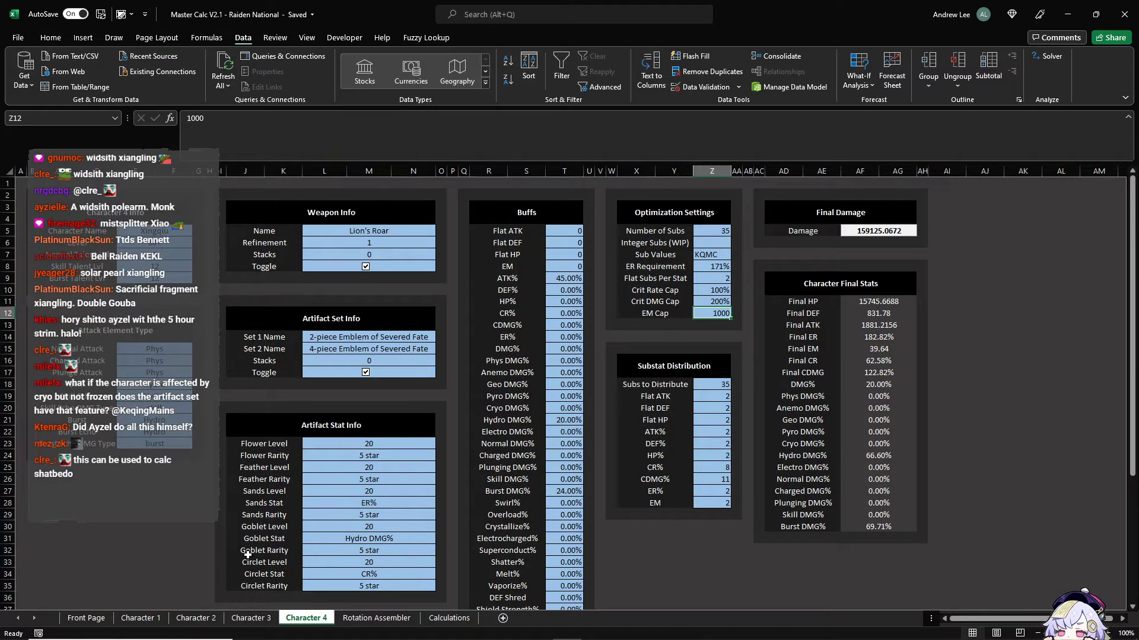
Step: Rename Character 2 to Albedo on its stat sheet and return to the Rotation Assembler
left_click(256, 617)
left_click(187, 619)
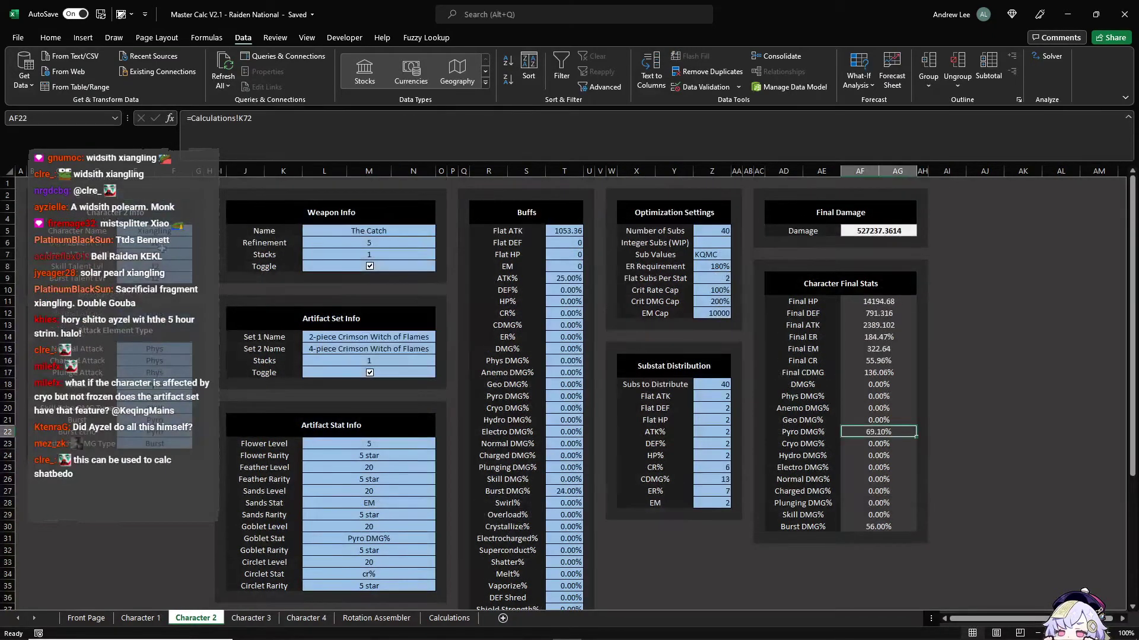
left_click(175, 231)
type("Albed")
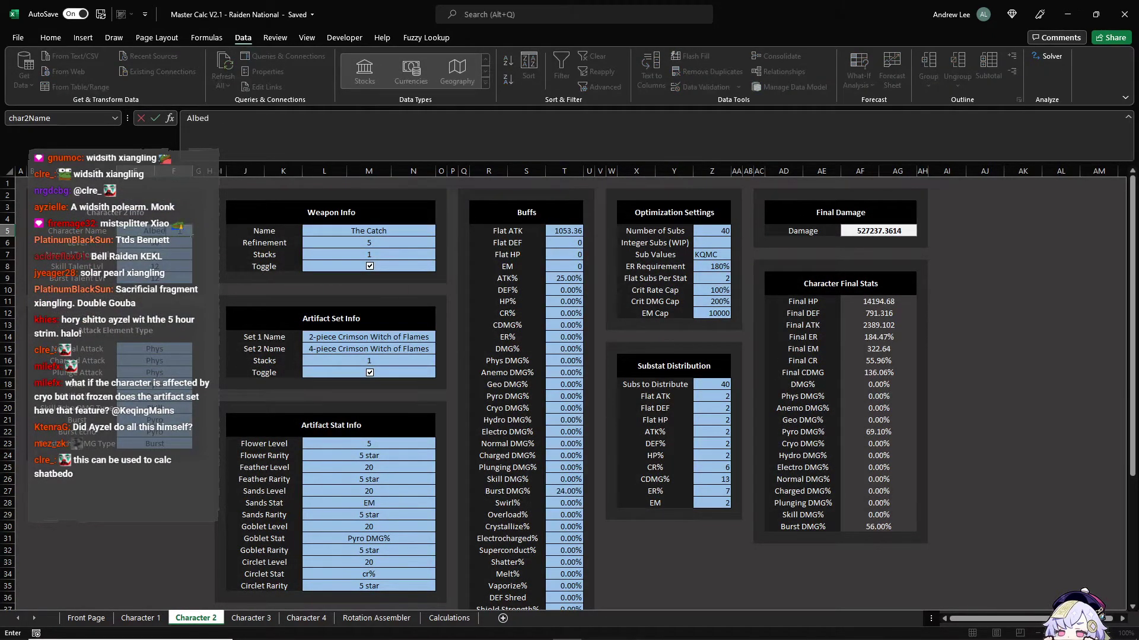
key("Return")
left_click(305, 618)
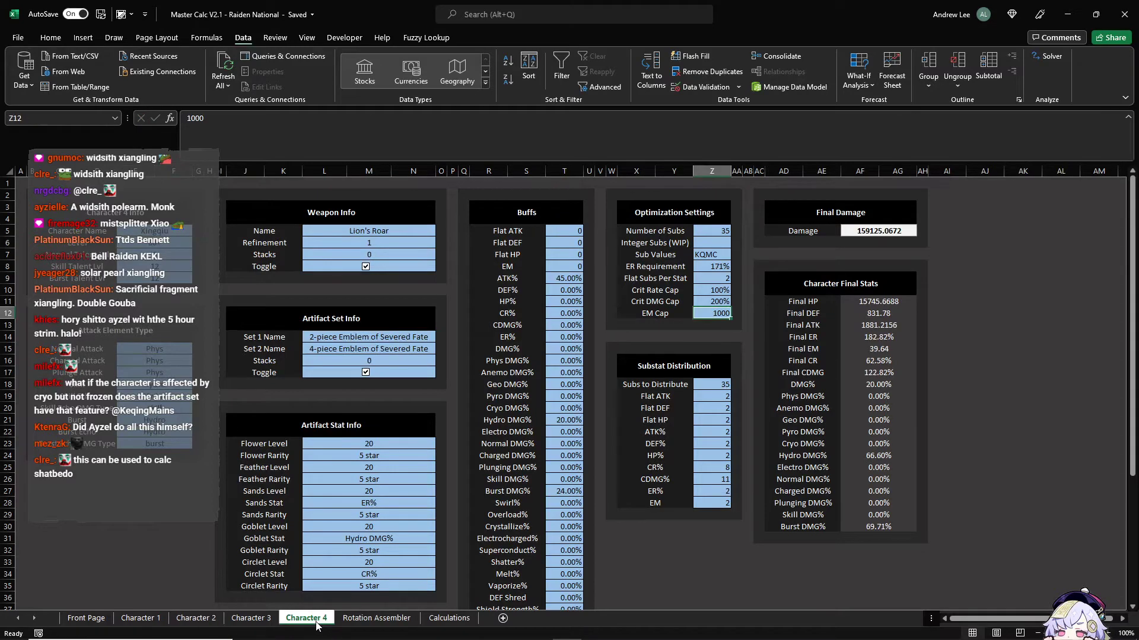
left_click(376, 618)
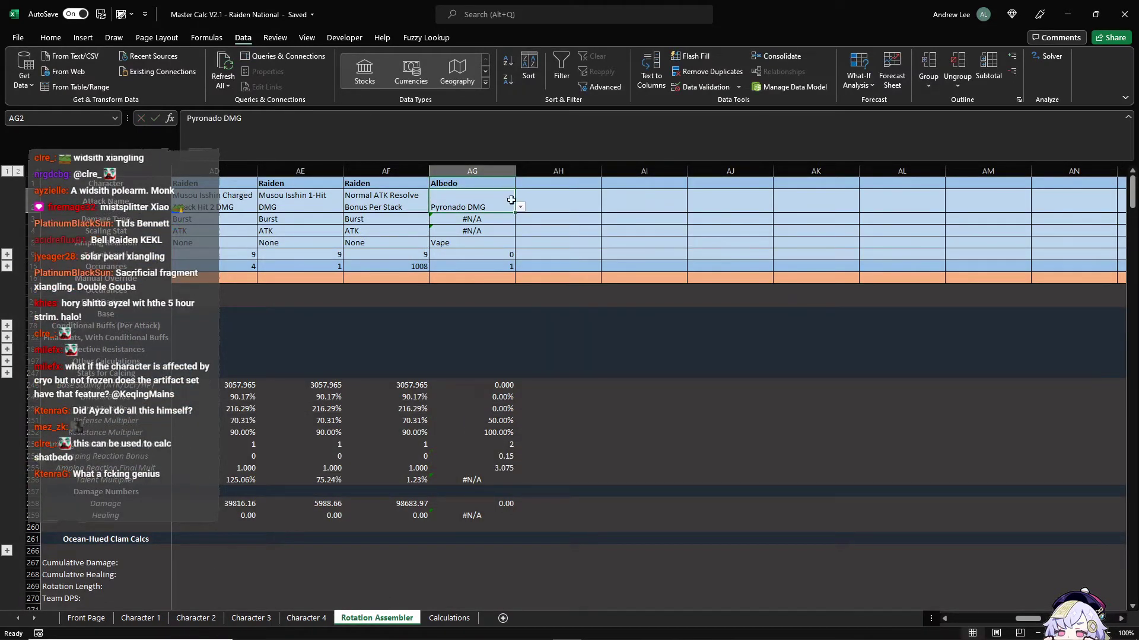
Step: Choose Transient Blossom DMG as Albedo's attack in the column's dropdown
left_click(525, 205)
left_click(497, 205)
left_click(521, 217)
left_click(508, 202)
left_click(520, 208)
left_click_drag(519, 230, 518, 246)
left_click(499, 249)
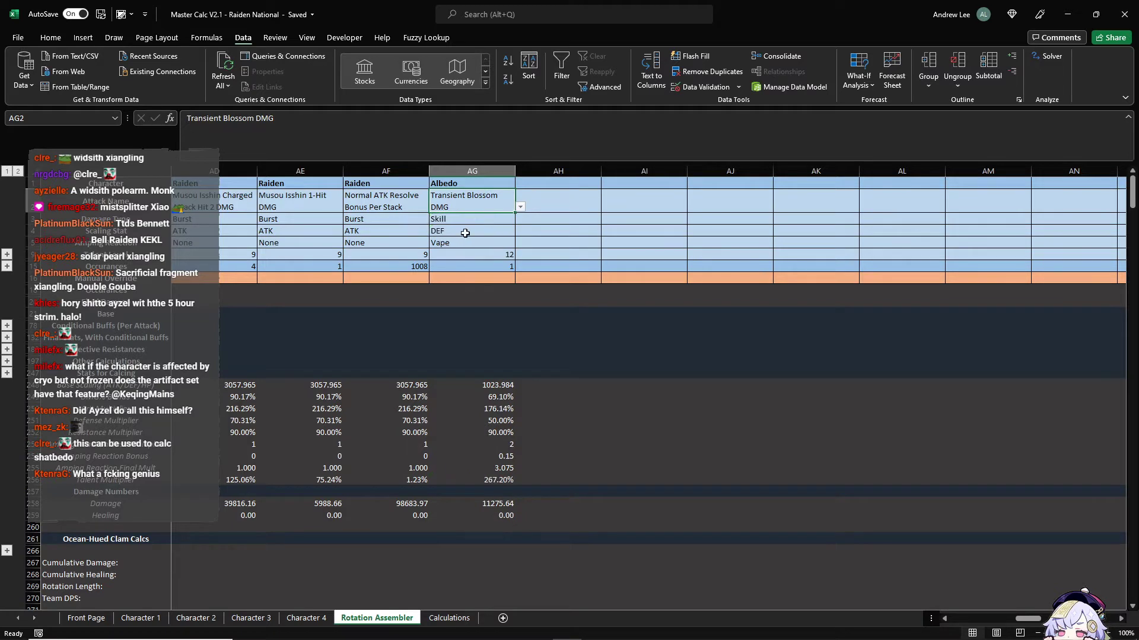
Step: Set the amping reaction to None and check the talent level lookup reading 12
left_click(465, 233)
left_click(475, 243)
left_click(521, 243)
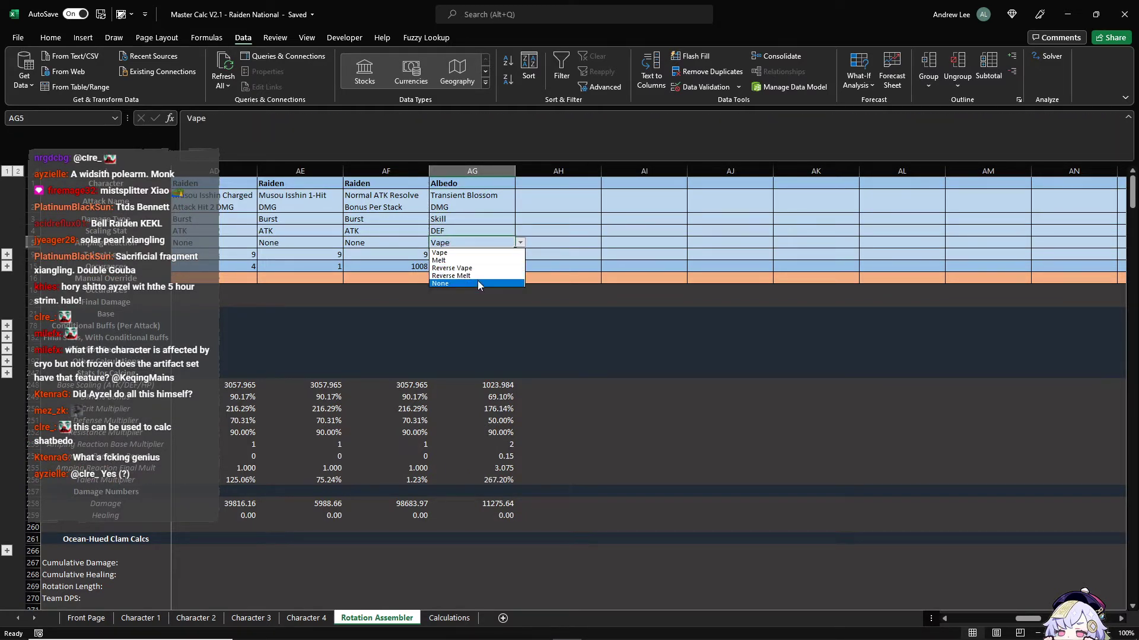
left_click(478, 283)
left_click(493, 253)
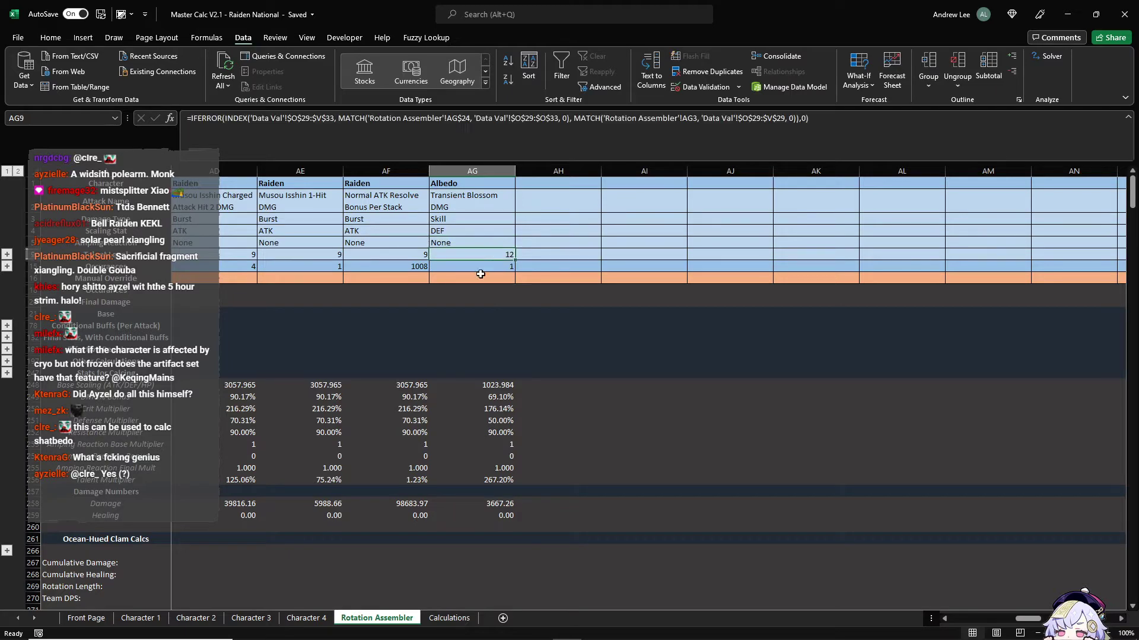
Step: Set Albedo's skill talent level to 10 on the Character 2 sheet and return to the Rotation Assembler
left_click(302, 618)
left_click(251, 618)
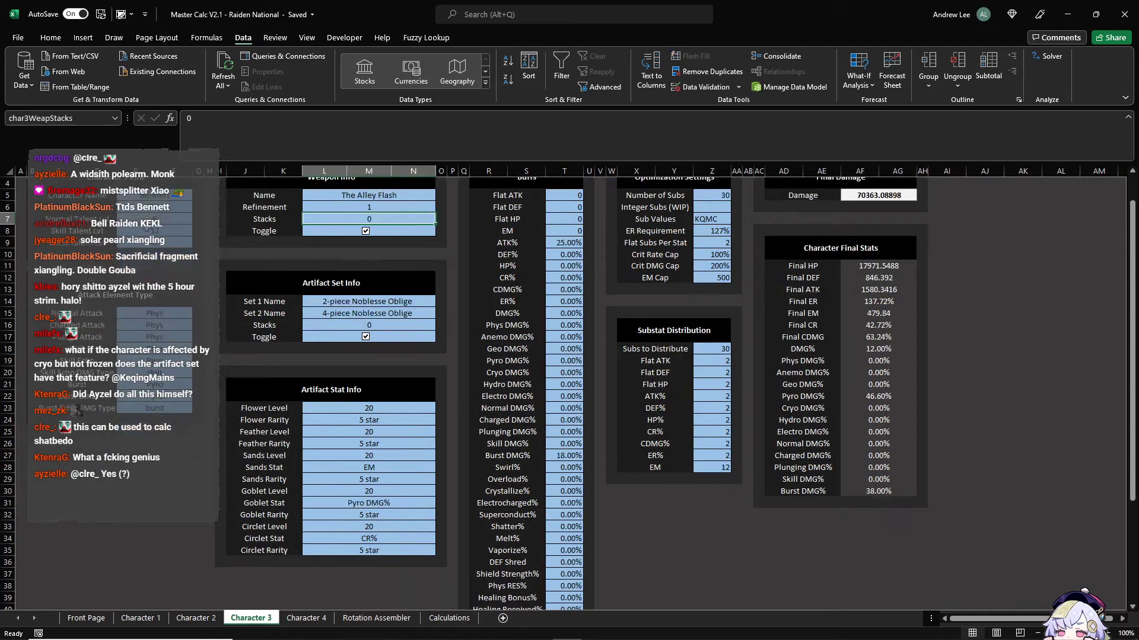
left_click(202, 617)
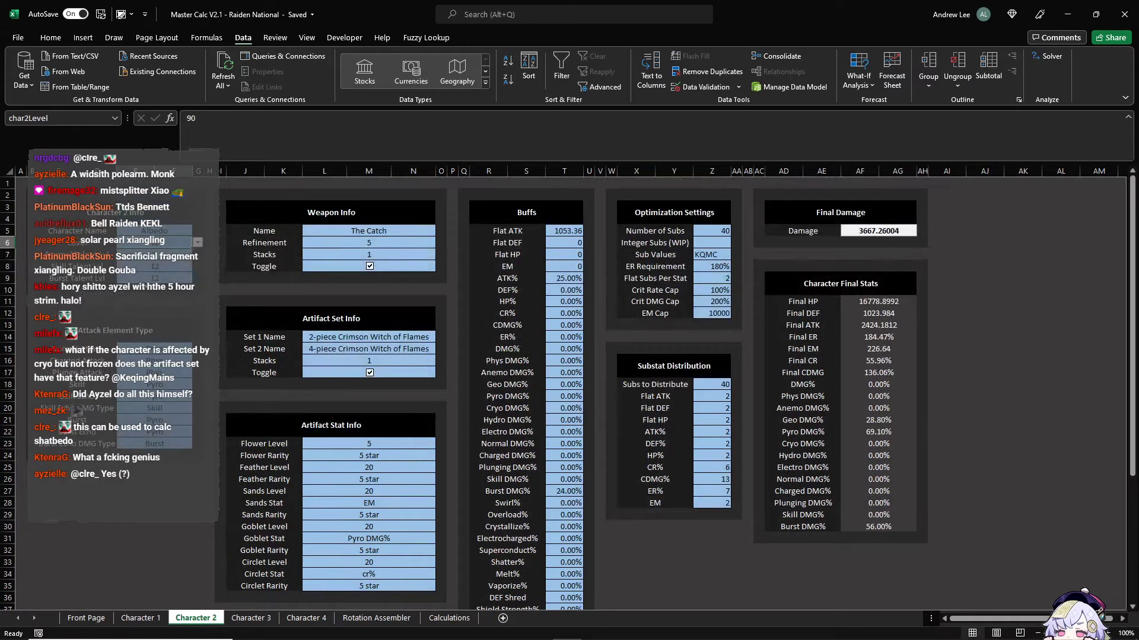
left_click(392, 618)
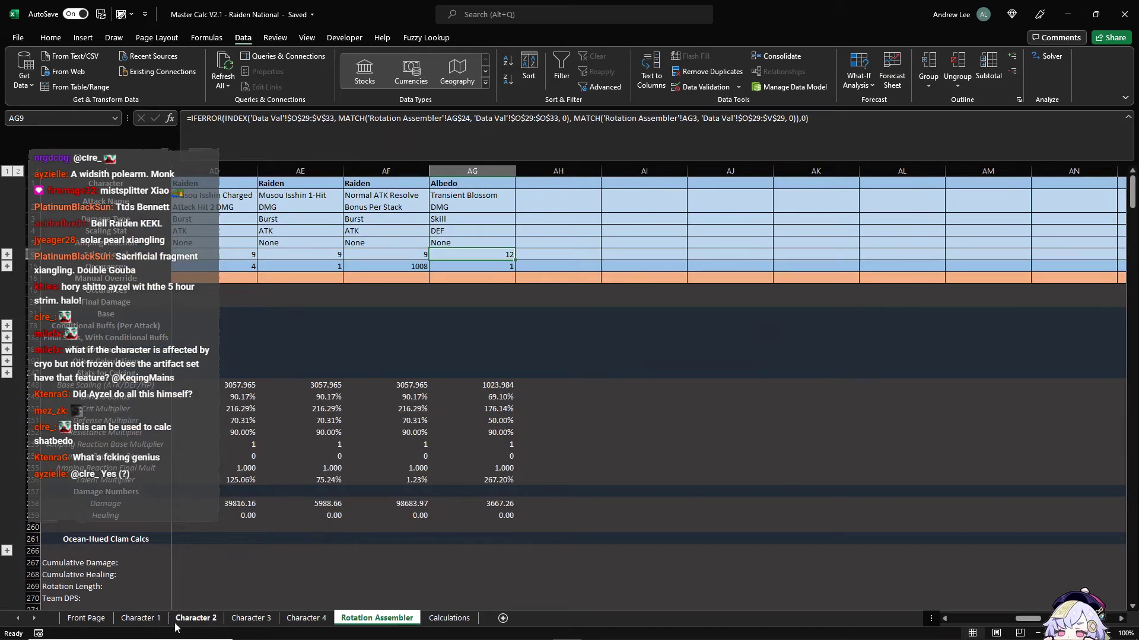
left_click(196, 618)
left_click(169, 266)
type("10")
key("Return")
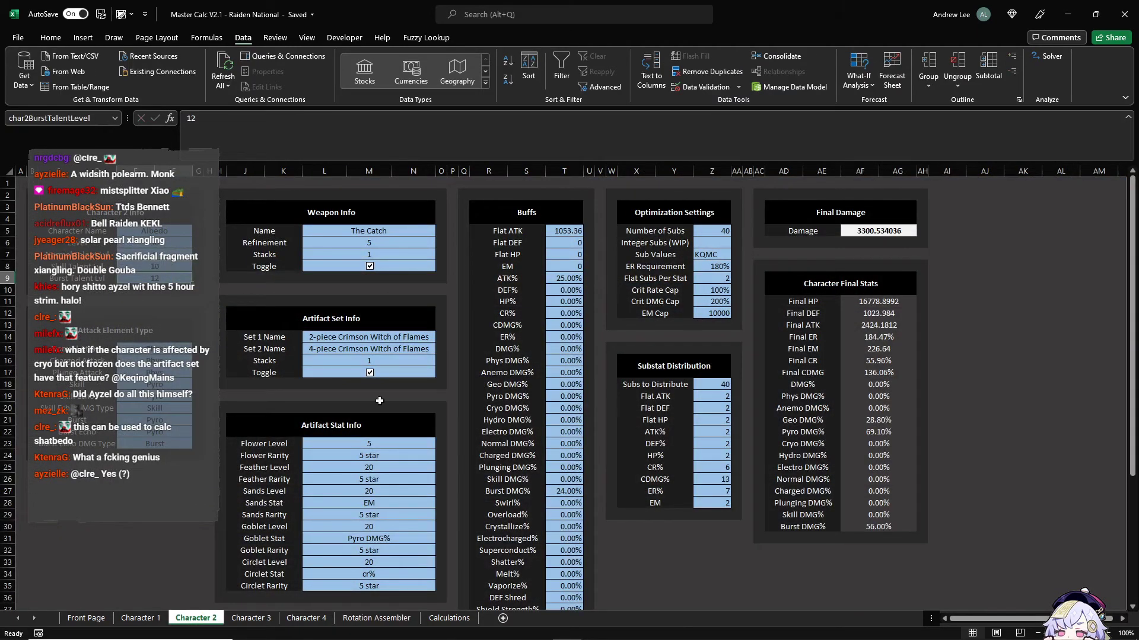
left_click(377, 618)
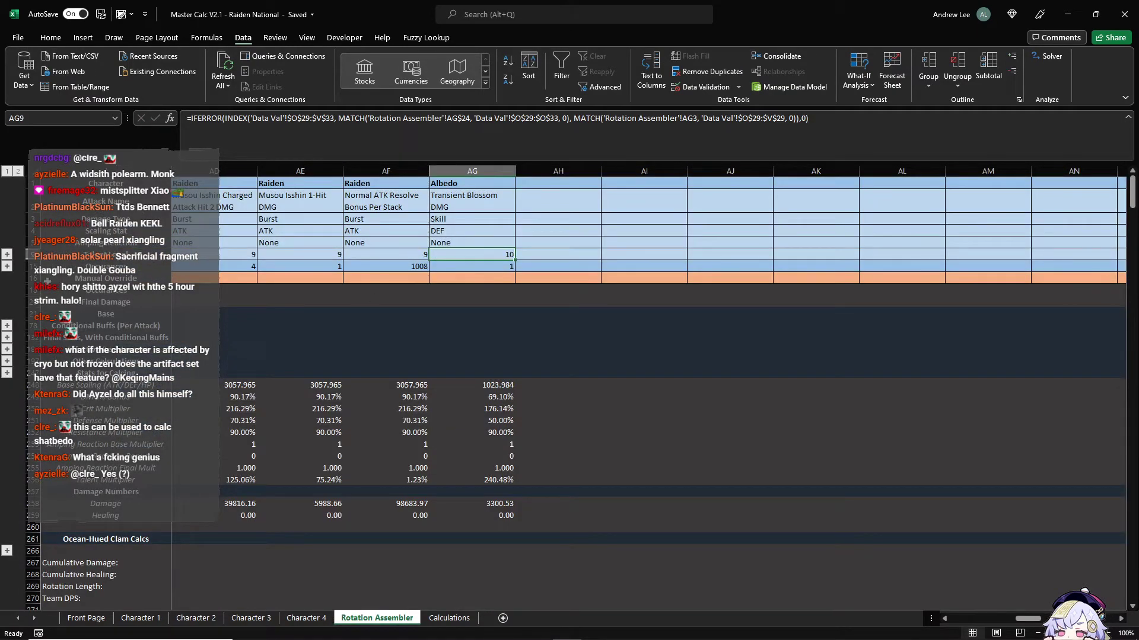
Step: Expand and collapse the talent and weapon-proc outline groups on the Rotation Assembler
left_click(7, 255)
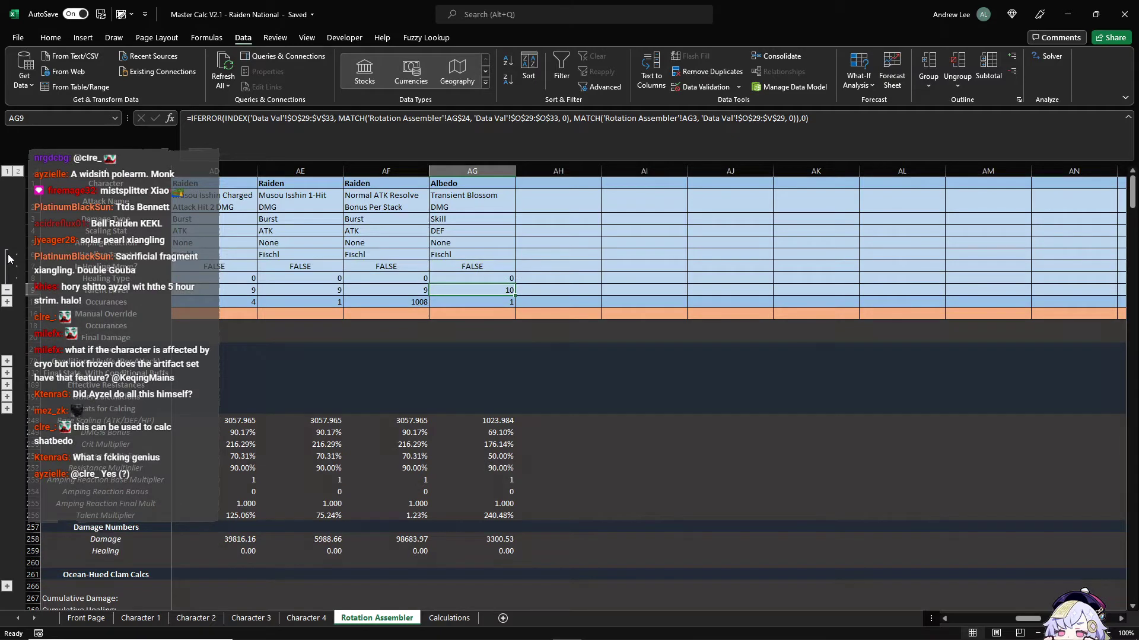
left_click(8, 290)
left_click(7, 268)
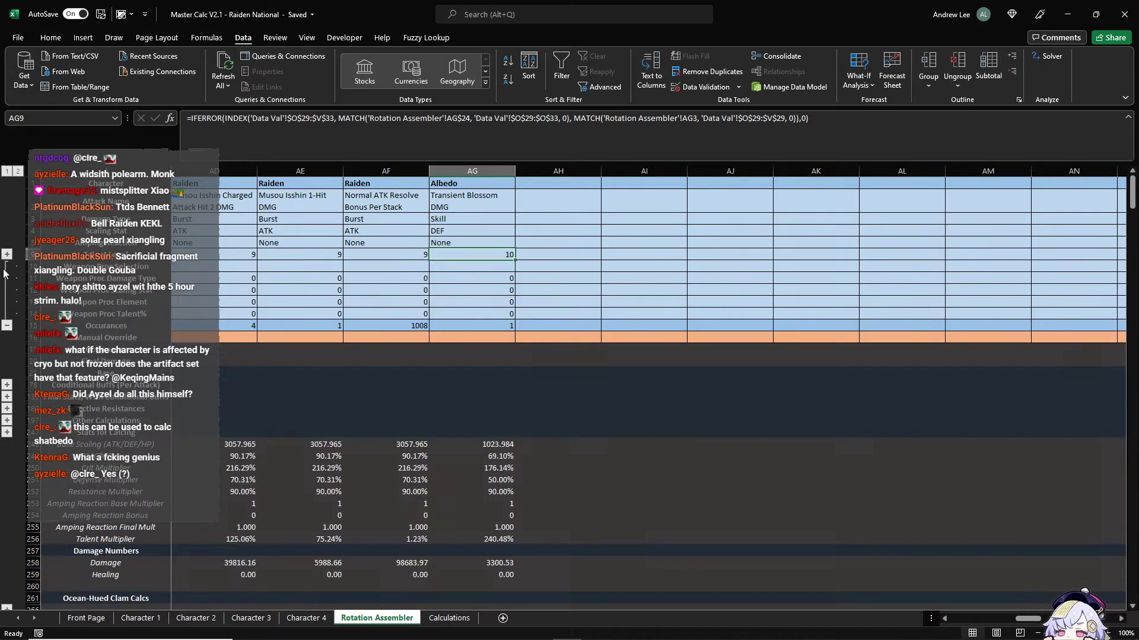
left_click(8, 325)
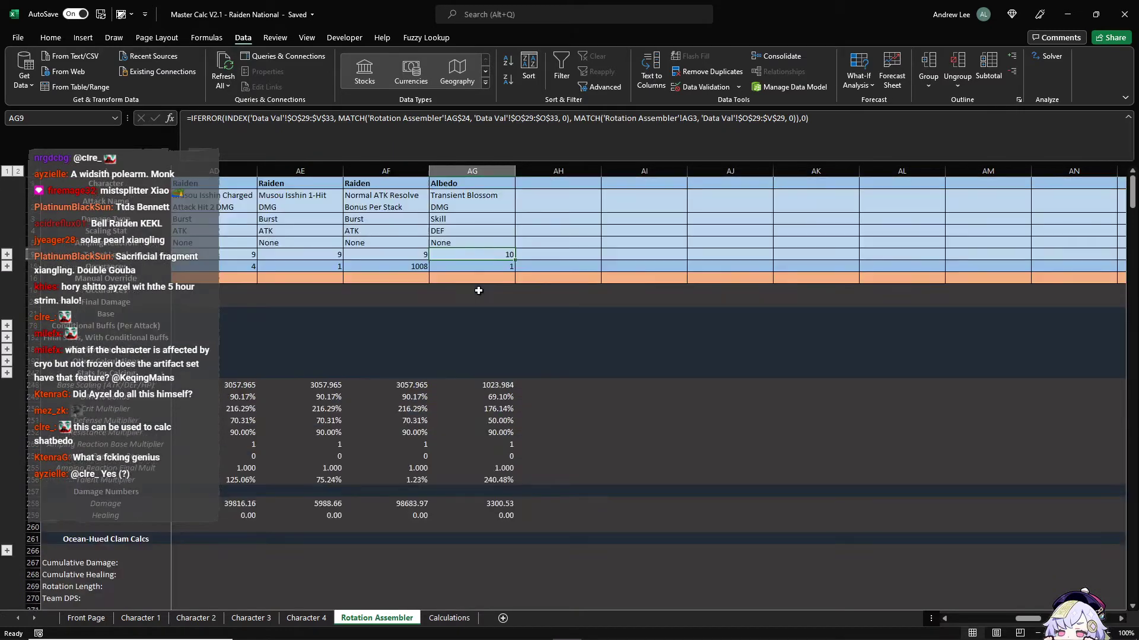
Step: Toggle the enemy resistance and per-attack conditional buff outline groups open and closed
left_click(8, 325)
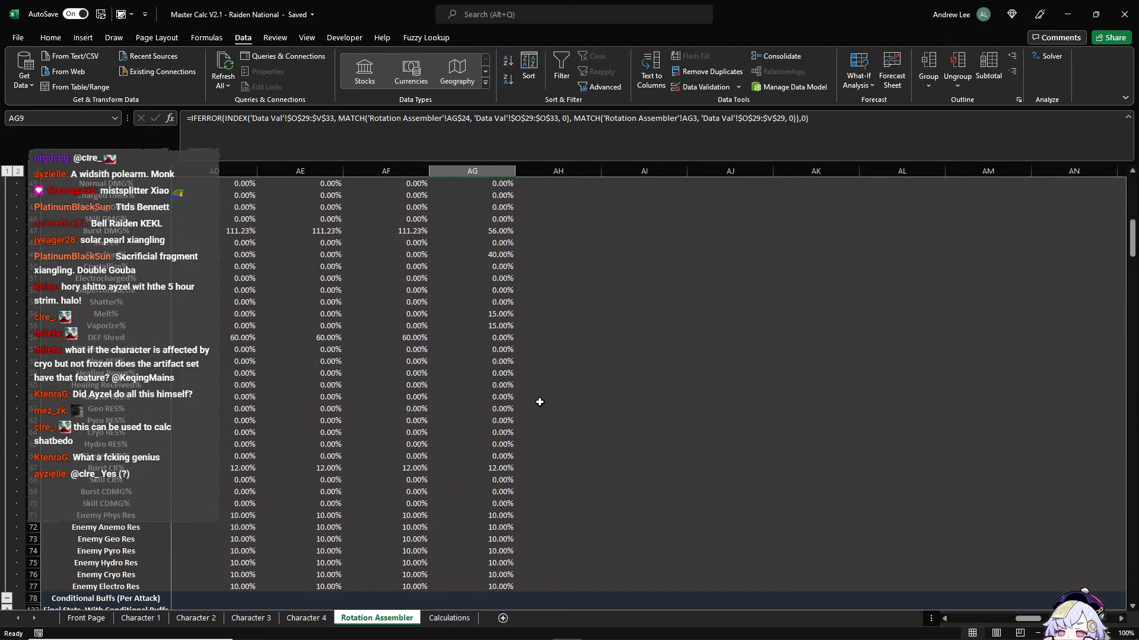
left_click(8, 348)
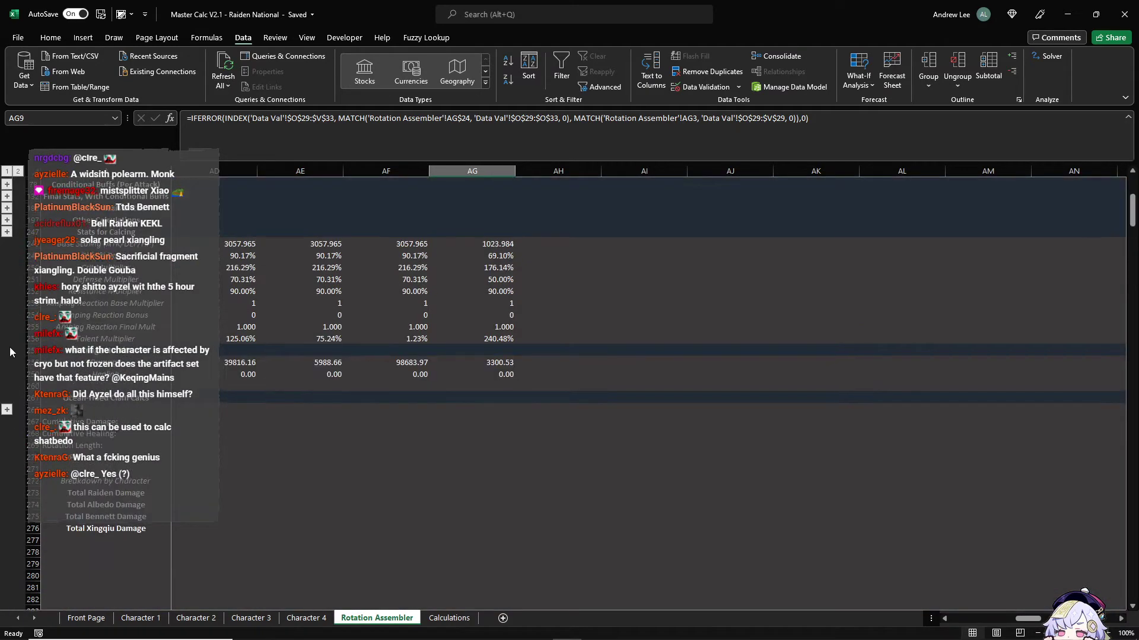
left_click(7, 289)
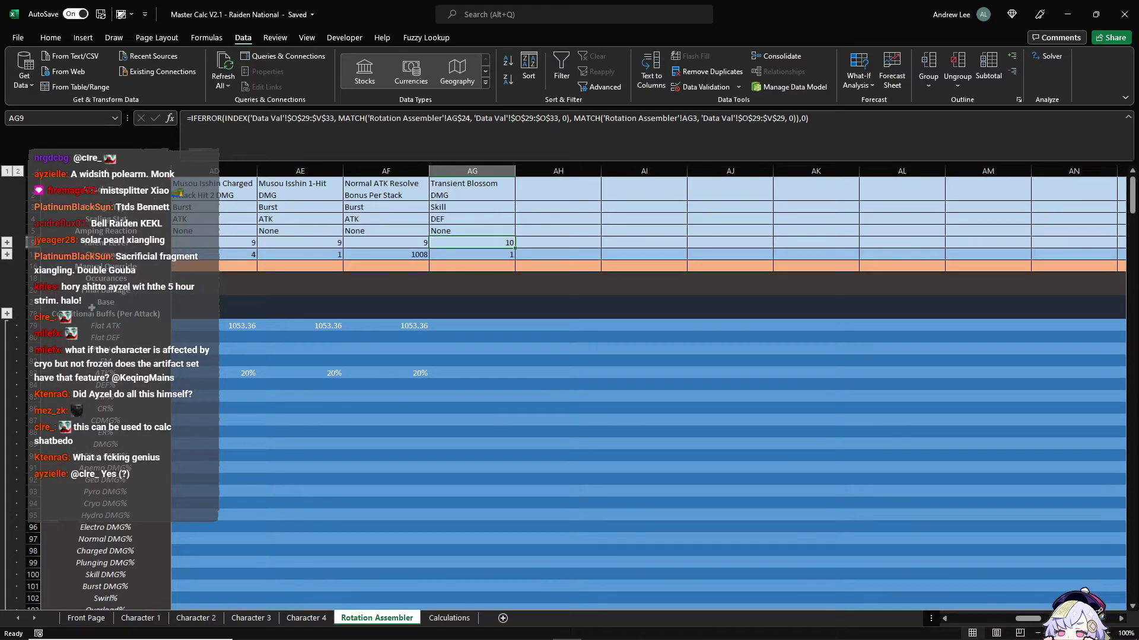
scroll(453, 361, "down", 4)
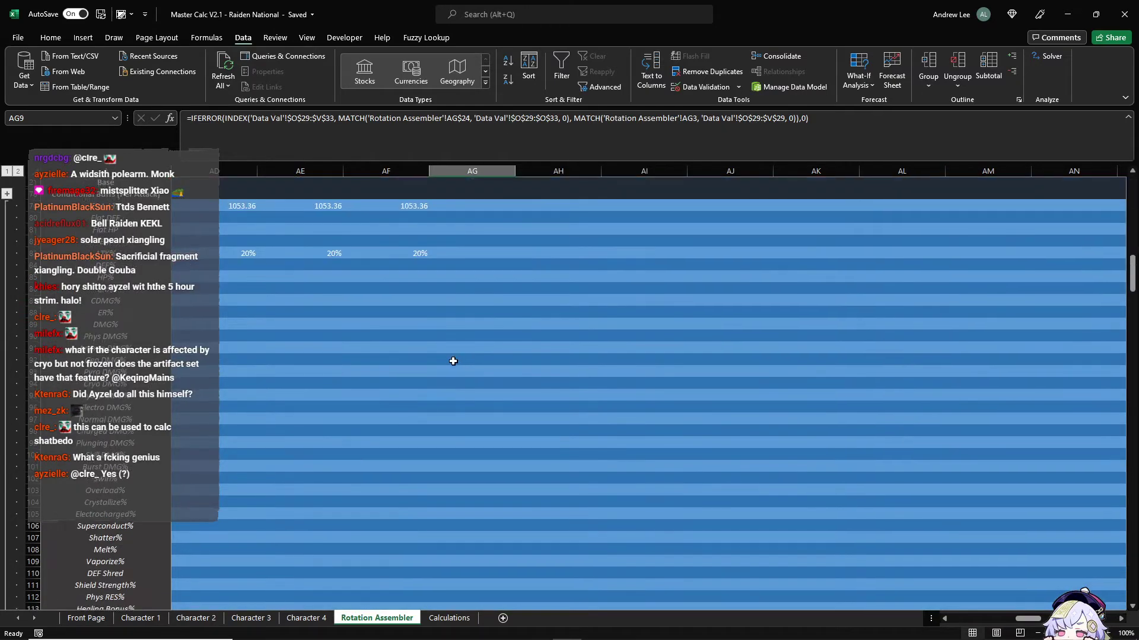
scroll(453, 361, "down", 8)
left_click(7, 541)
scroll(24, 392, "up", 3)
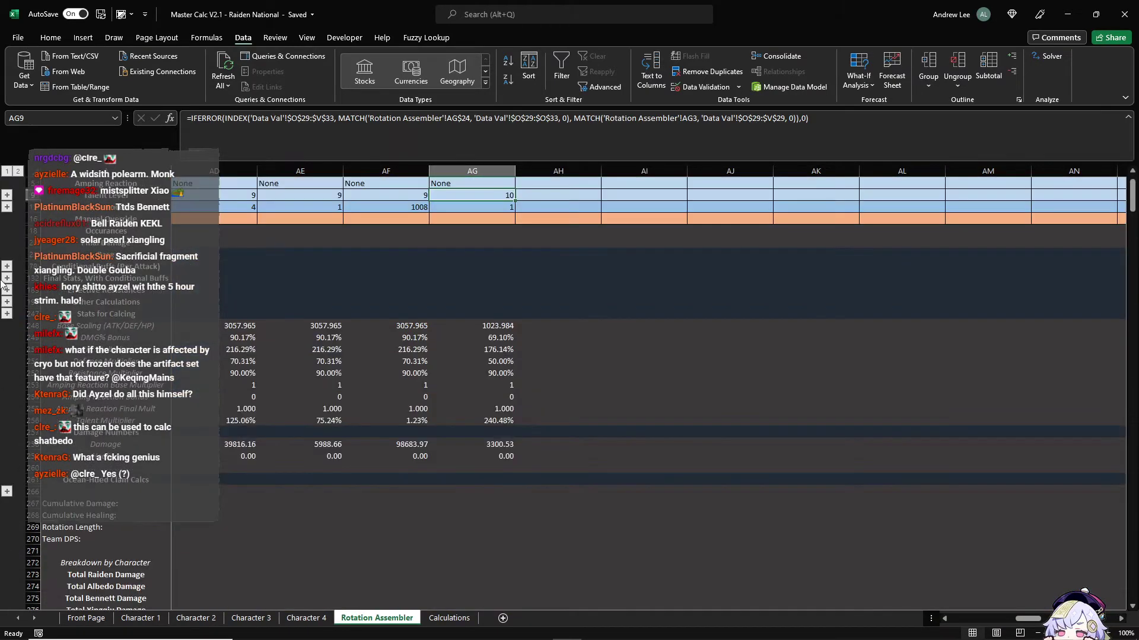
Step: Re-expand the Conditional Buffs (Per Attack) rows and review Albedo's empty Flat ATK buff cell
left_click(7, 277)
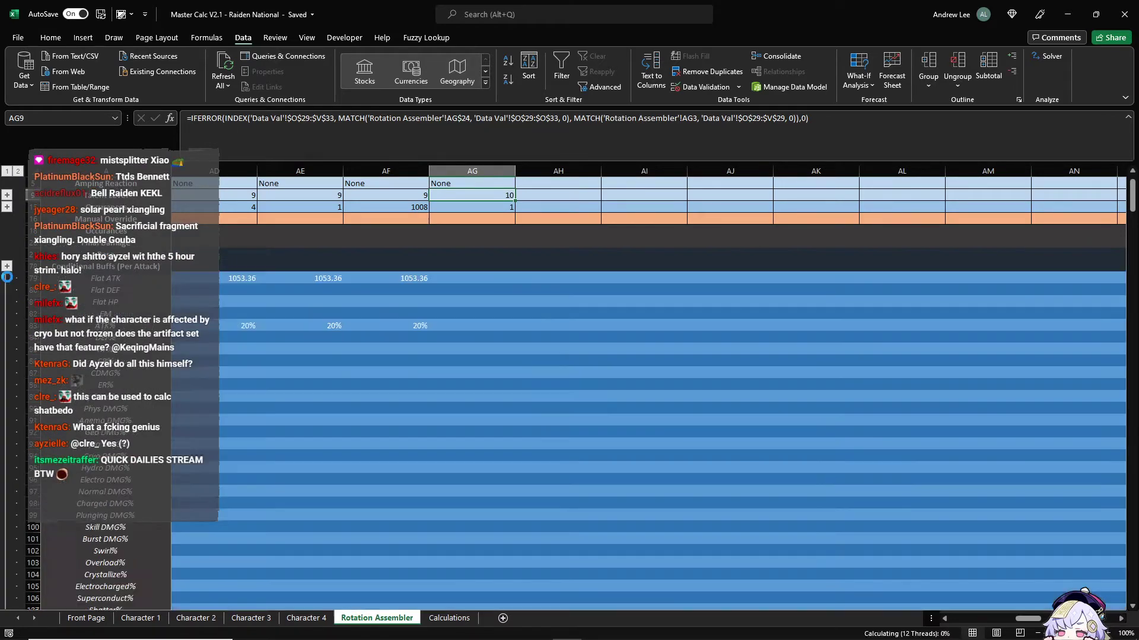
scroll(590, 389, "down", 3)
scroll(533, 275, "up", 5)
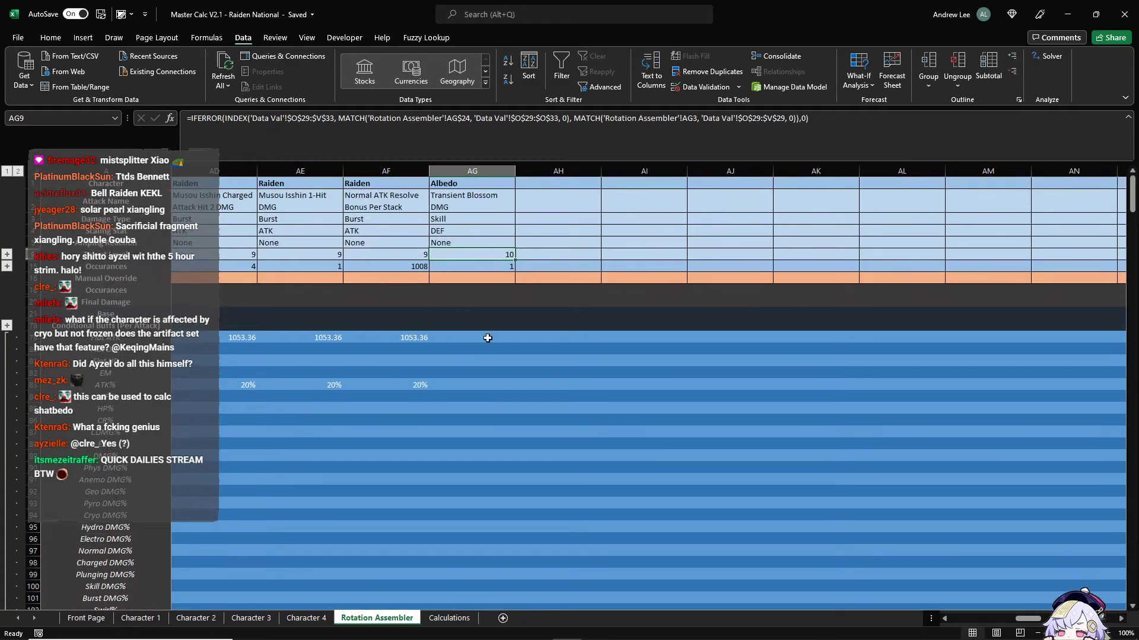
left_click(491, 337)
scroll(496, 376, "down", 8)
scroll(497, 376, "down", 5)
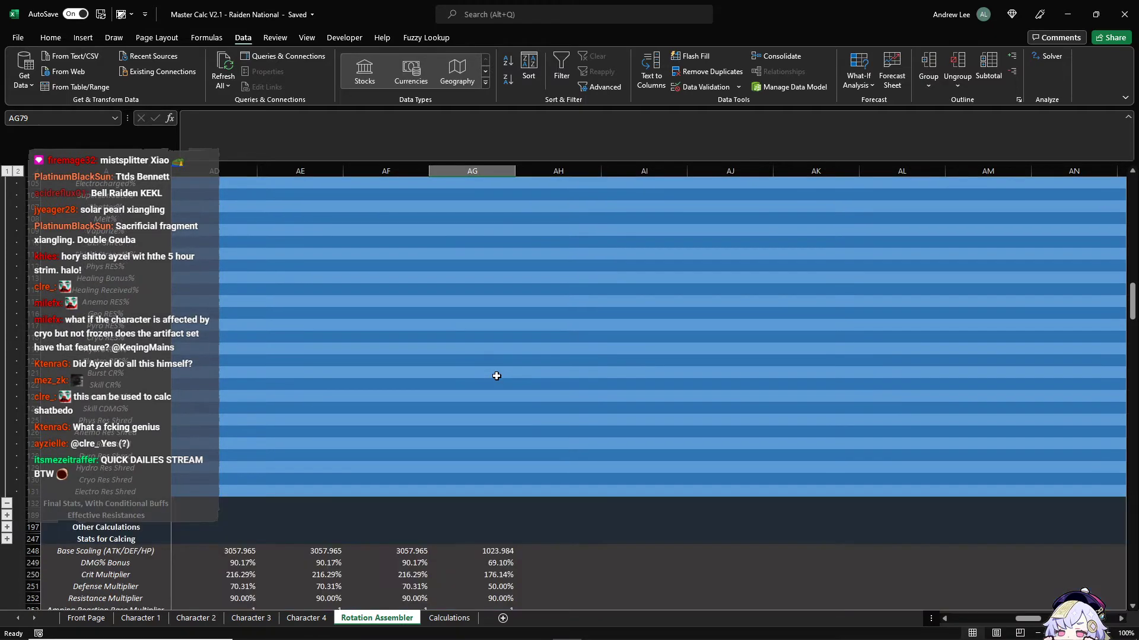
scroll(496, 376, "up", 5)
scroll(497, 377, "up", 8)
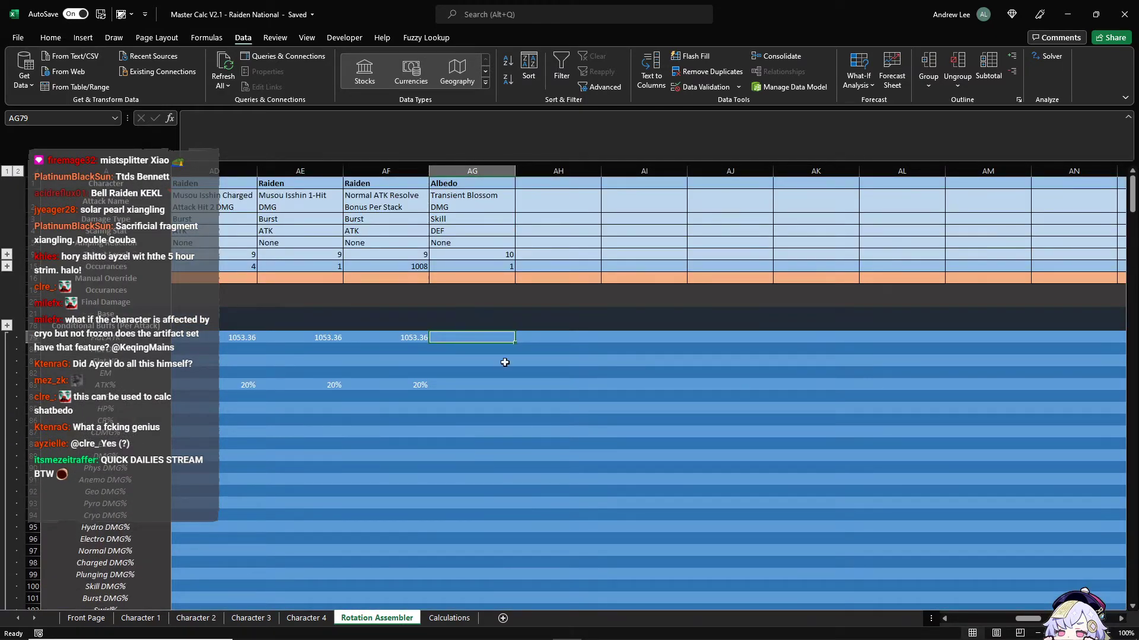
scroll(504, 362, "down", 12)
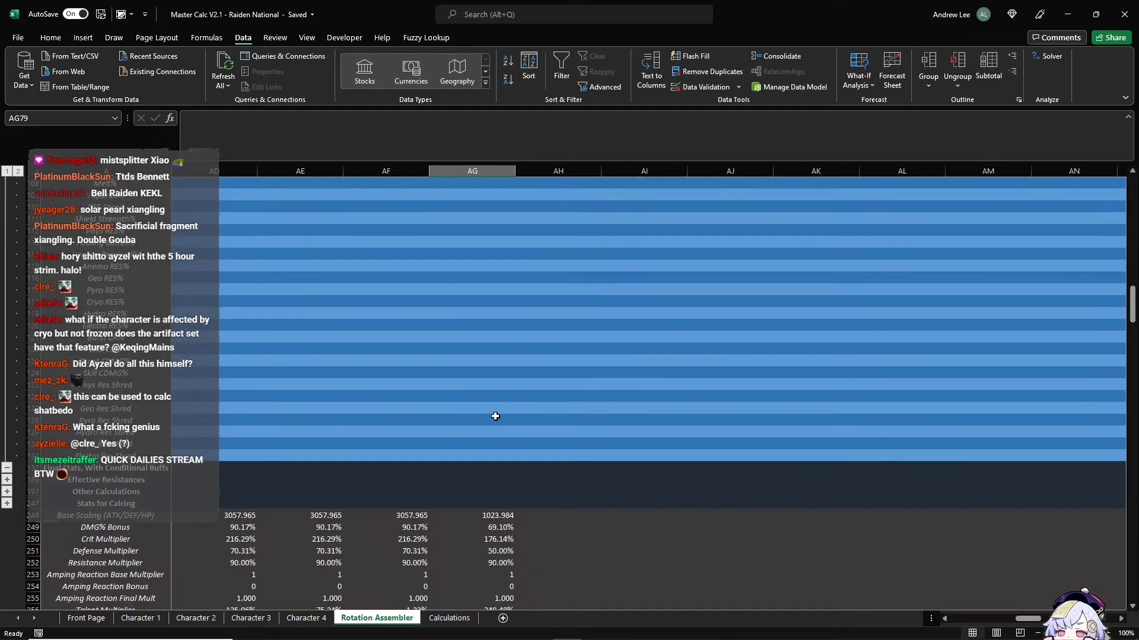
Step: Enter 500% as the Geo Res Shred buff in cell AG127
left_click(495, 414)
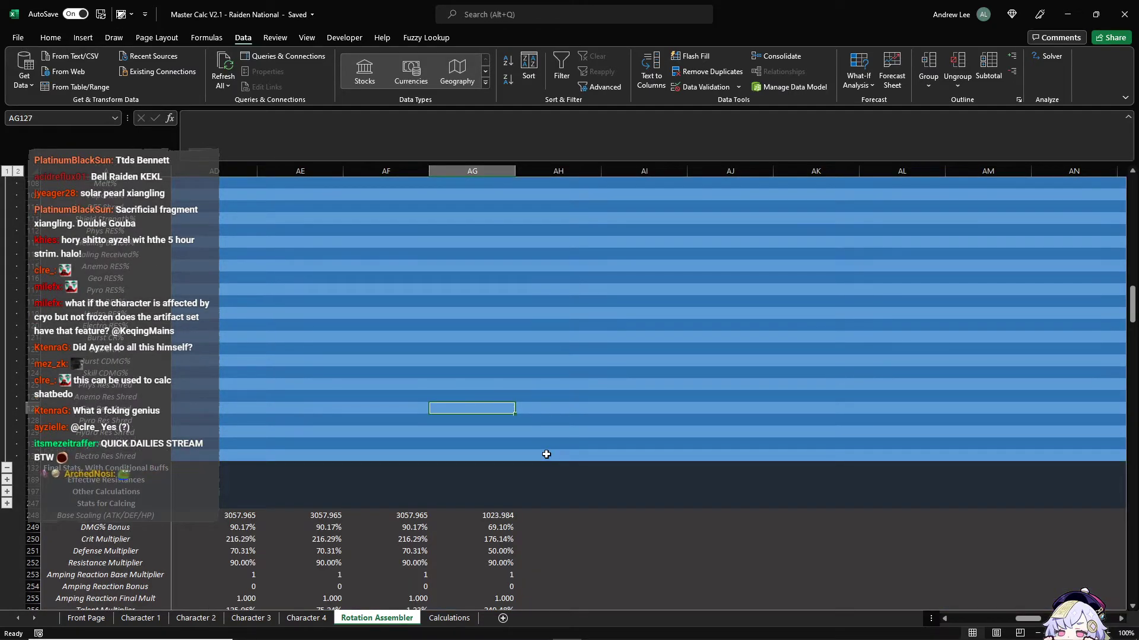
type("-")
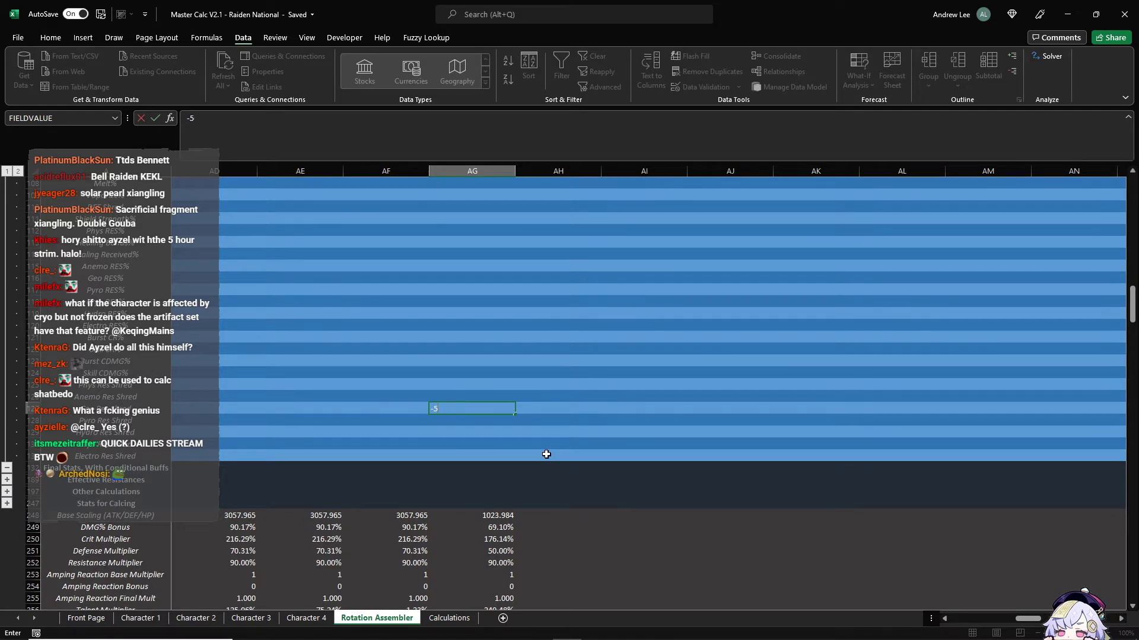
type("5")
key("BackSpace")
key("BackSpace")
type("500")
key("ctrl+Return")
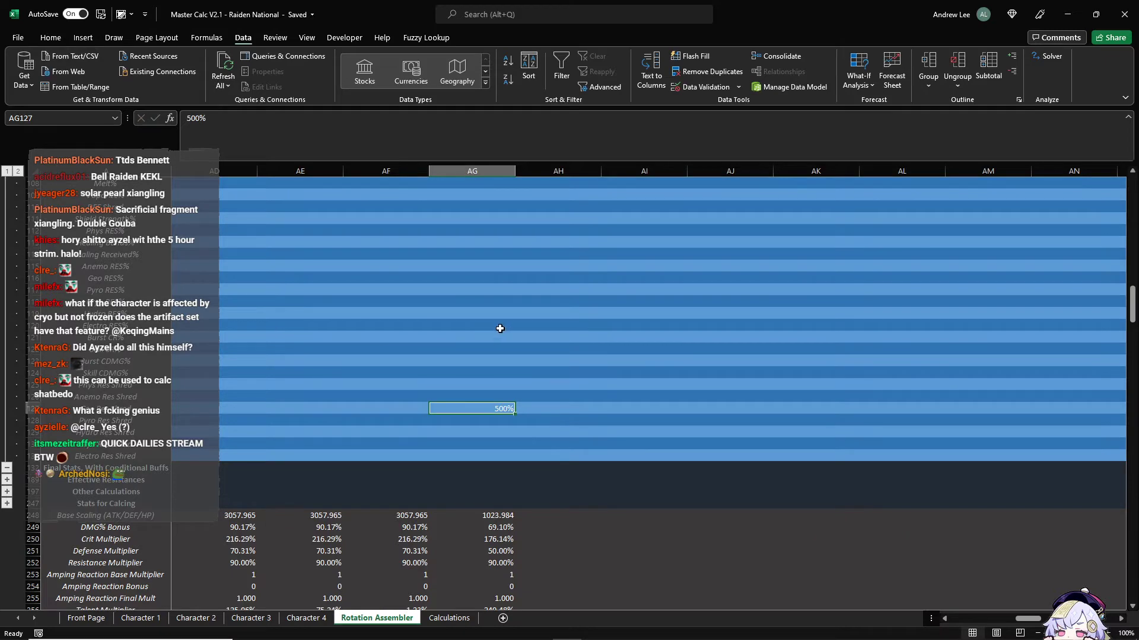
Step: Raise AG127's Geo Res Shred to 10000000% and bring up the Character 4 sheet
scroll(509, 356, "down", 6)
scroll(509, 356, "up", 1)
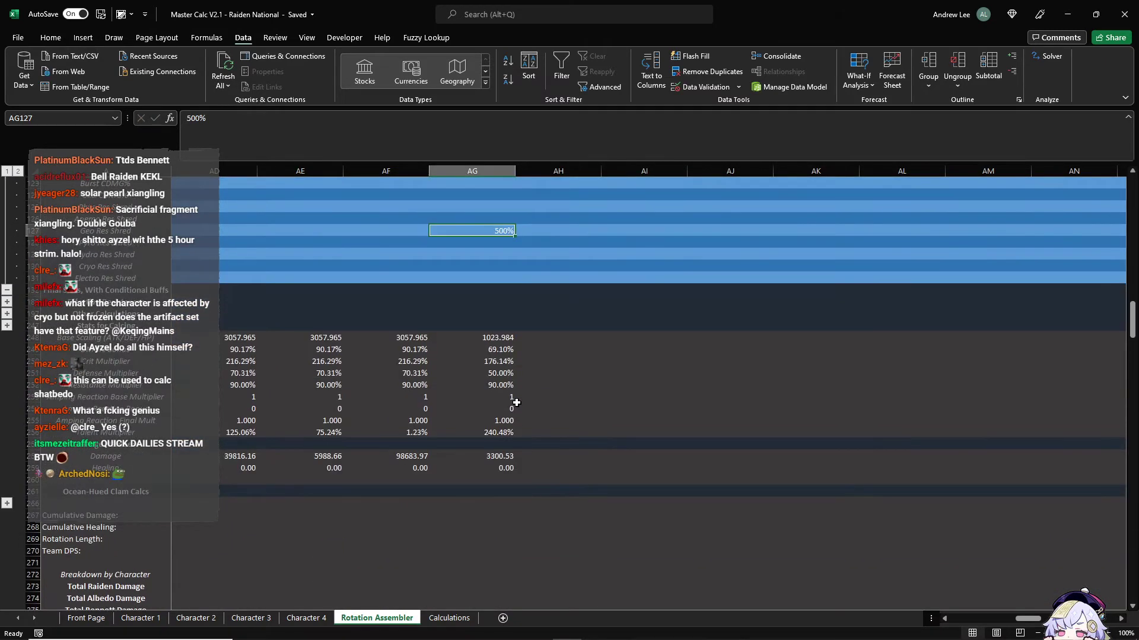
scroll(515, 367, "up", 5)
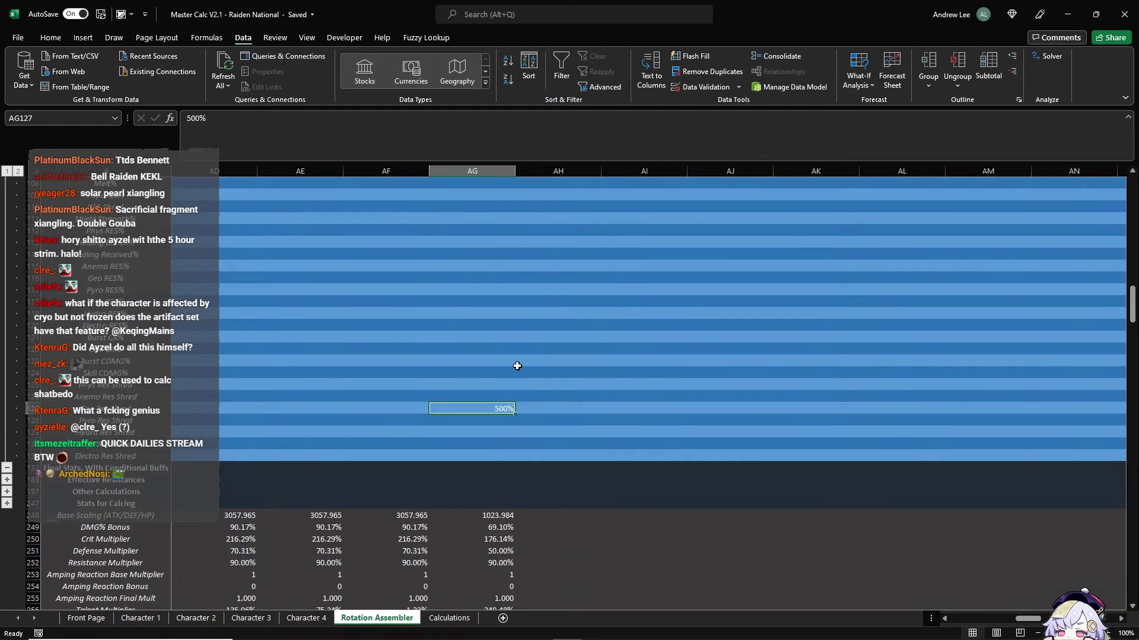
scroll(432, 393, "up", 5)
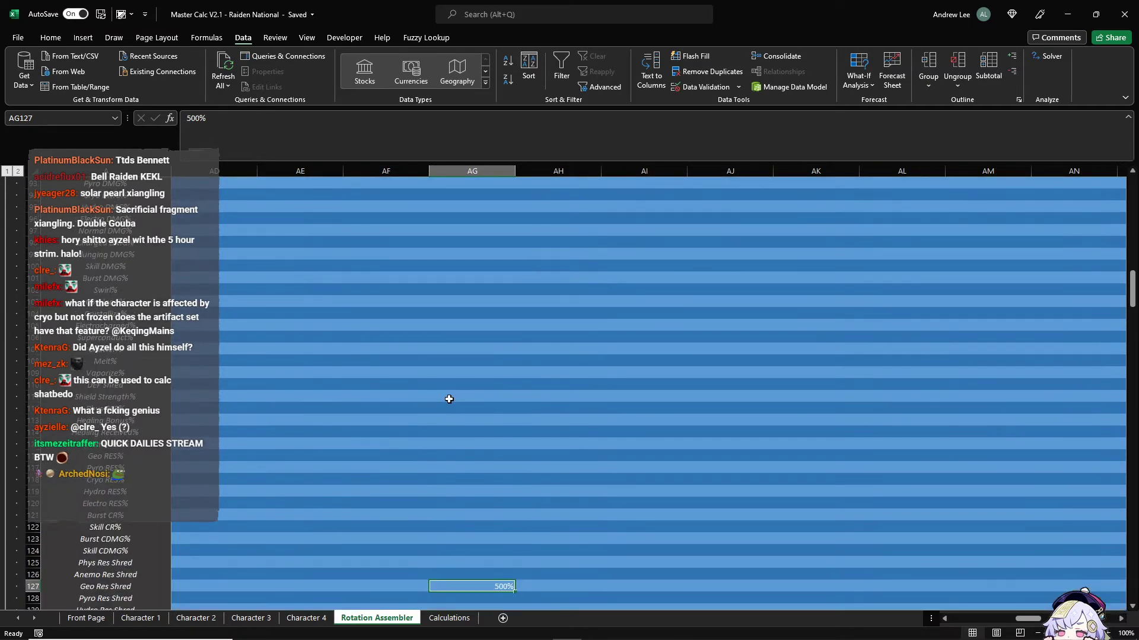
scroll(449, 396, "down", 11)
type("10000000")
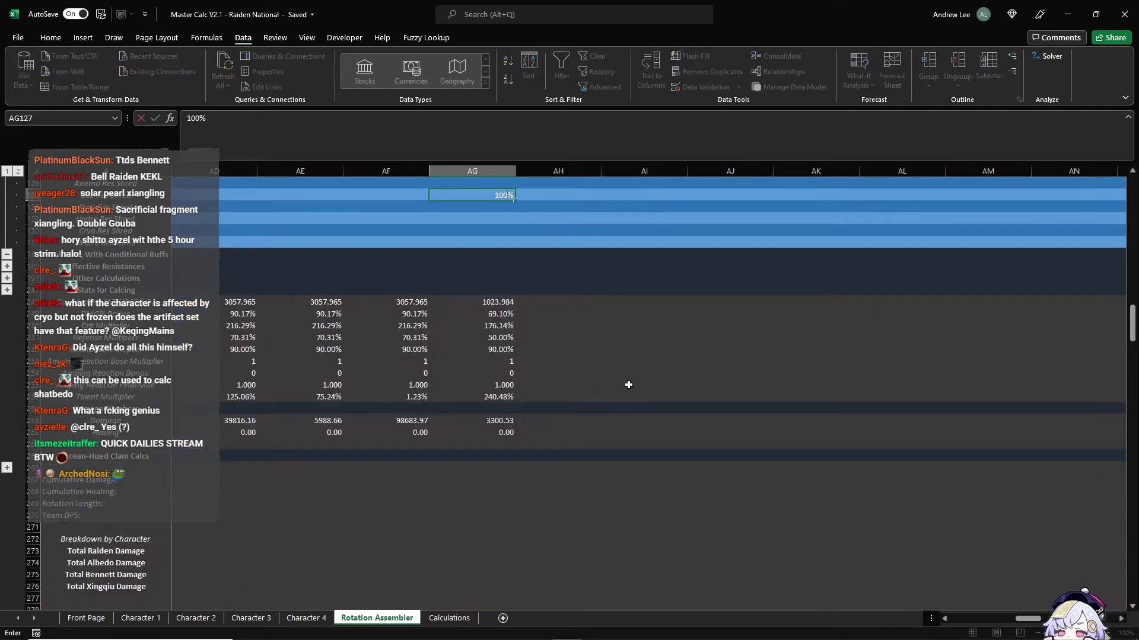
key("Return")
scroll(584, 363, "up", 6)
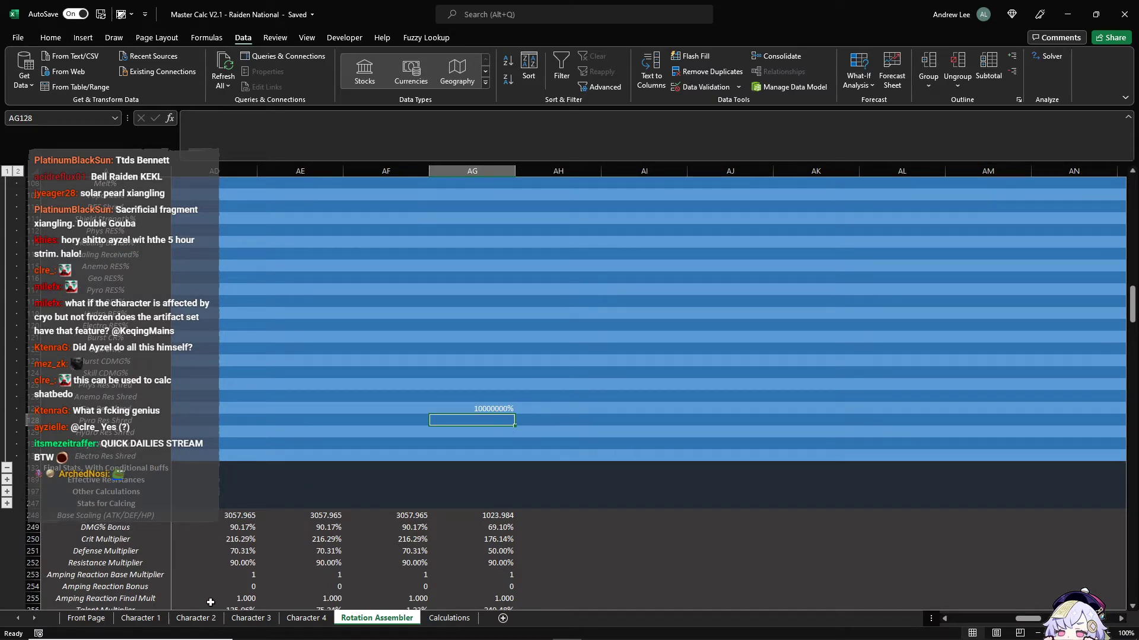
scroll(501, 465, "down", 6)
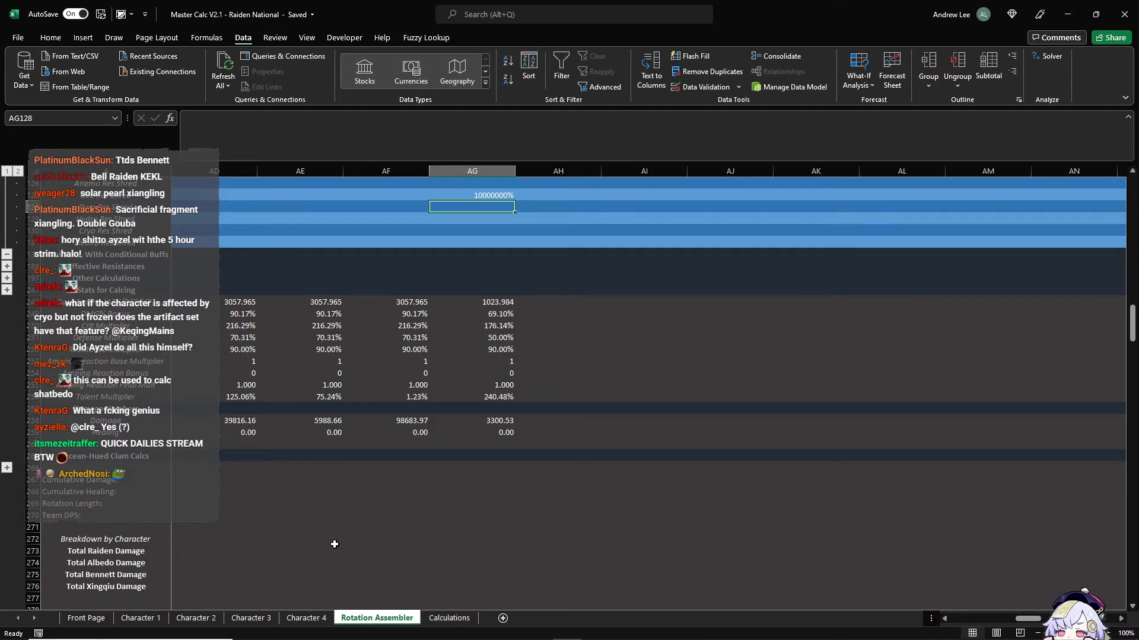
left_click(306, 618)
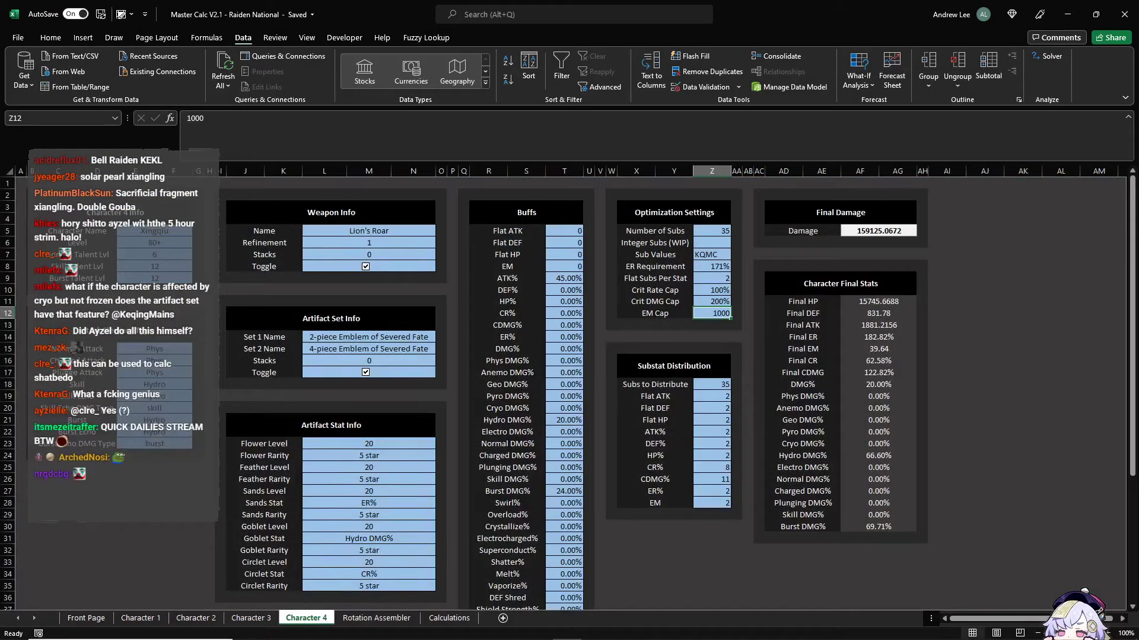
Step: Set Character 3's skill element cell to Geo and check the result in the Rotation Assembler
left_click(251, 617)
left_click(198, 361)
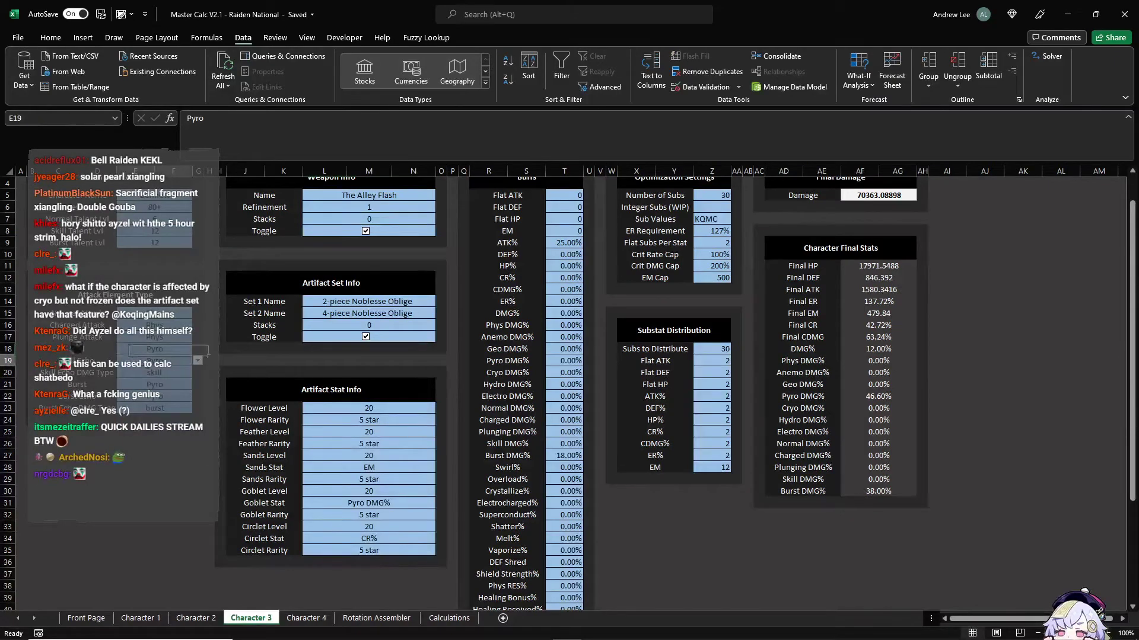
left_click(169, 360)
key("Up")
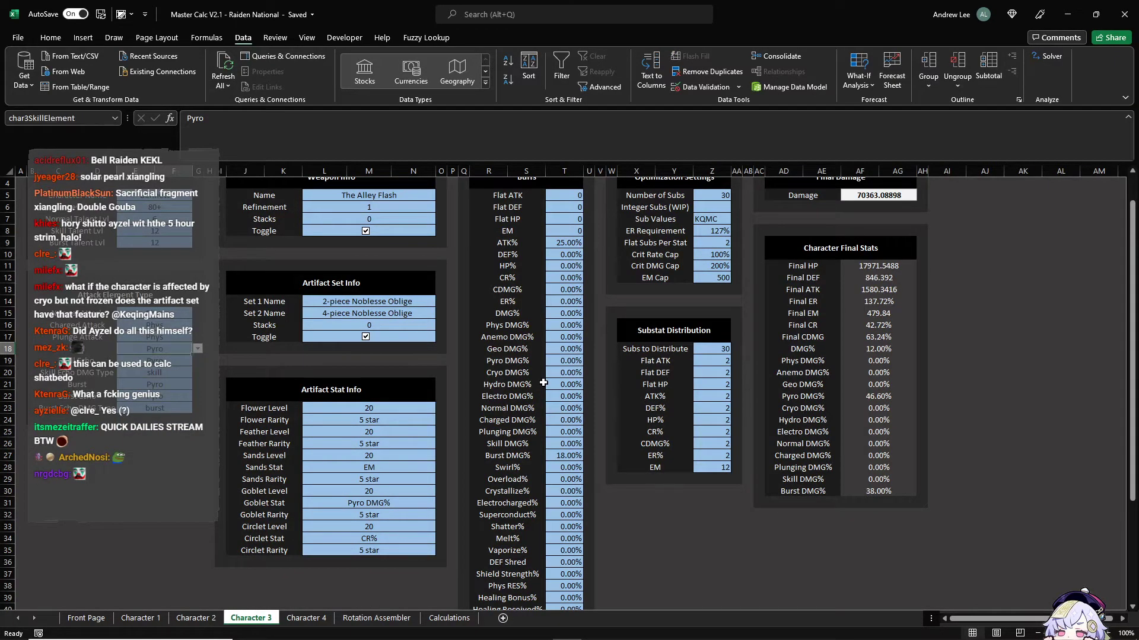
type("Geo")
key("Return")
left_click(376, 618)
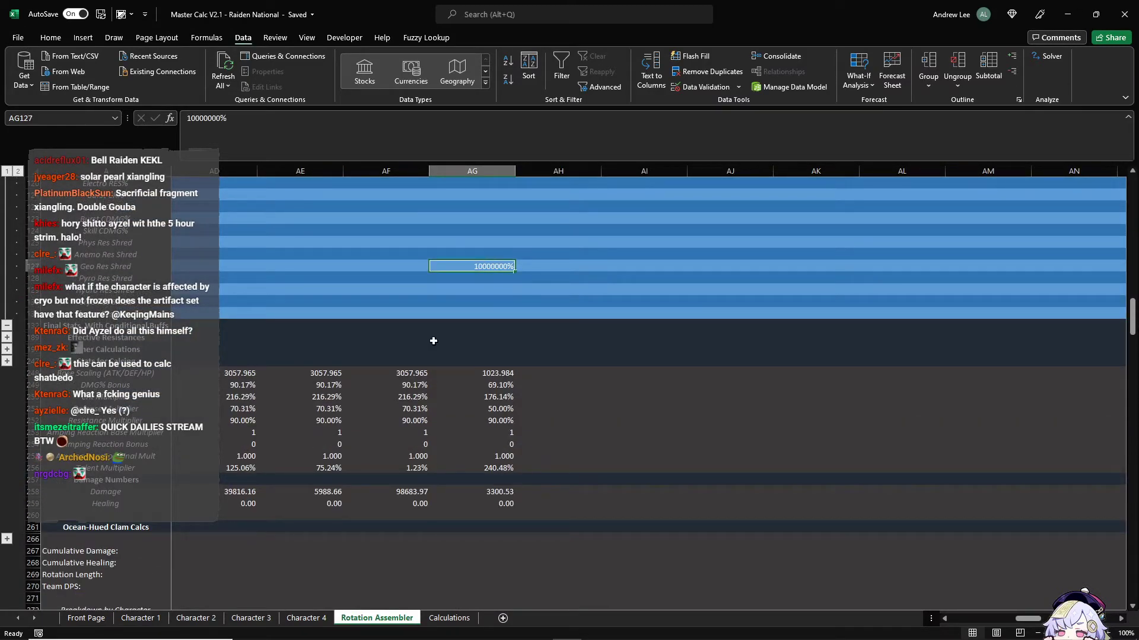
Step: Set Character 2's skill element cell to Geo
left_click(250, 618)
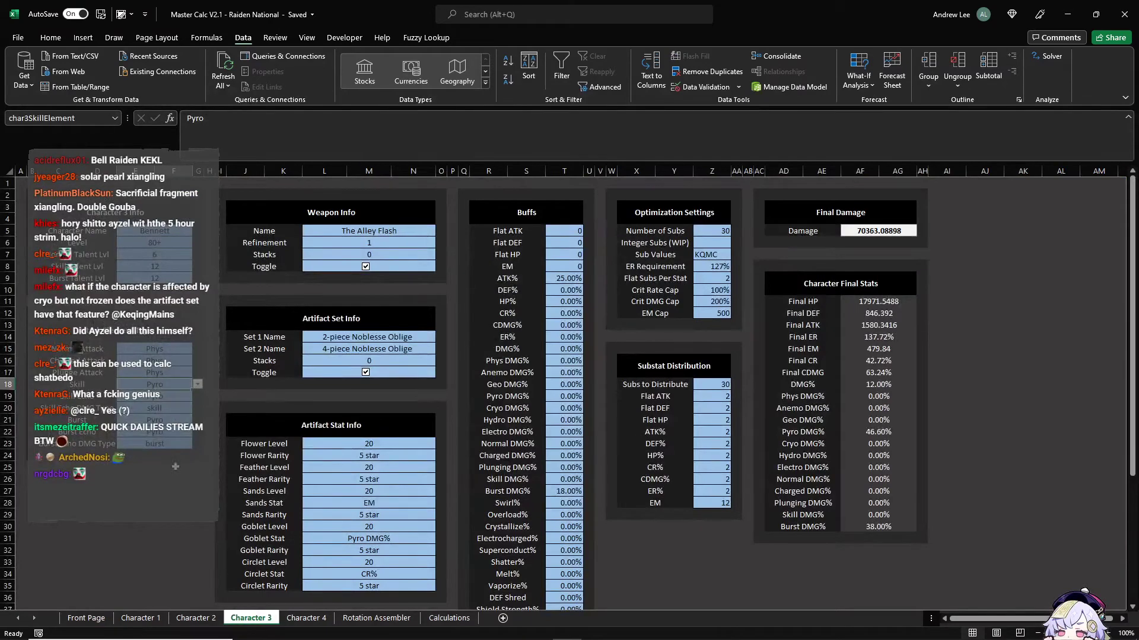
left_click(195, 618)
left_click(176, 389)
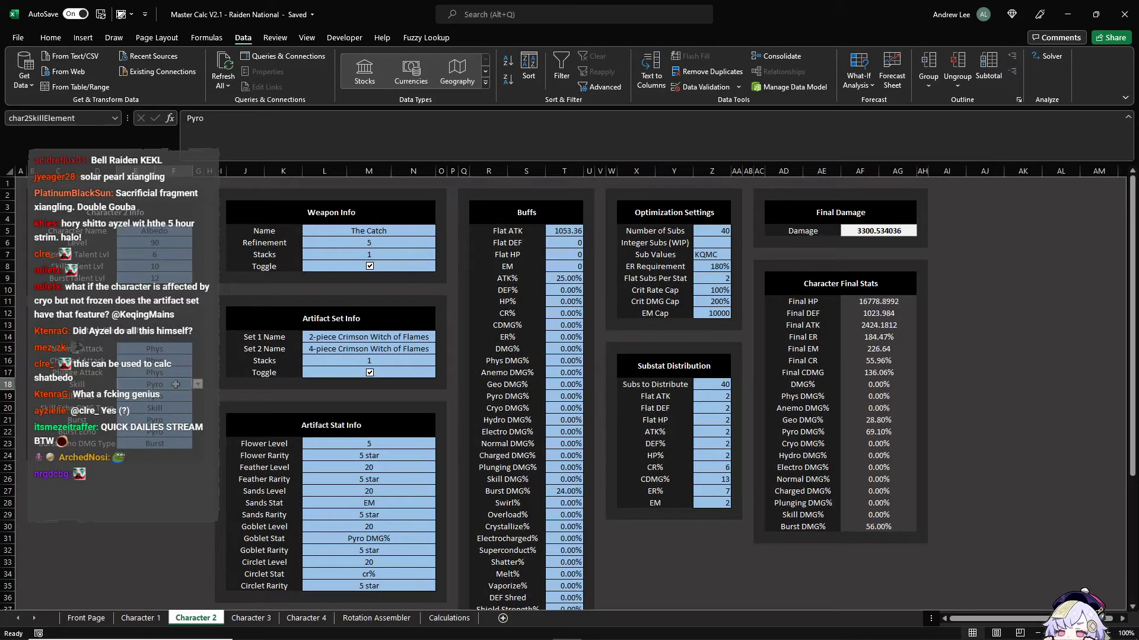
type("Geo")
key("Return")
Step: Inspect the AG258 damage formula and enter 10 as the Geo Res Shred in AG127
left_click(418, 620)
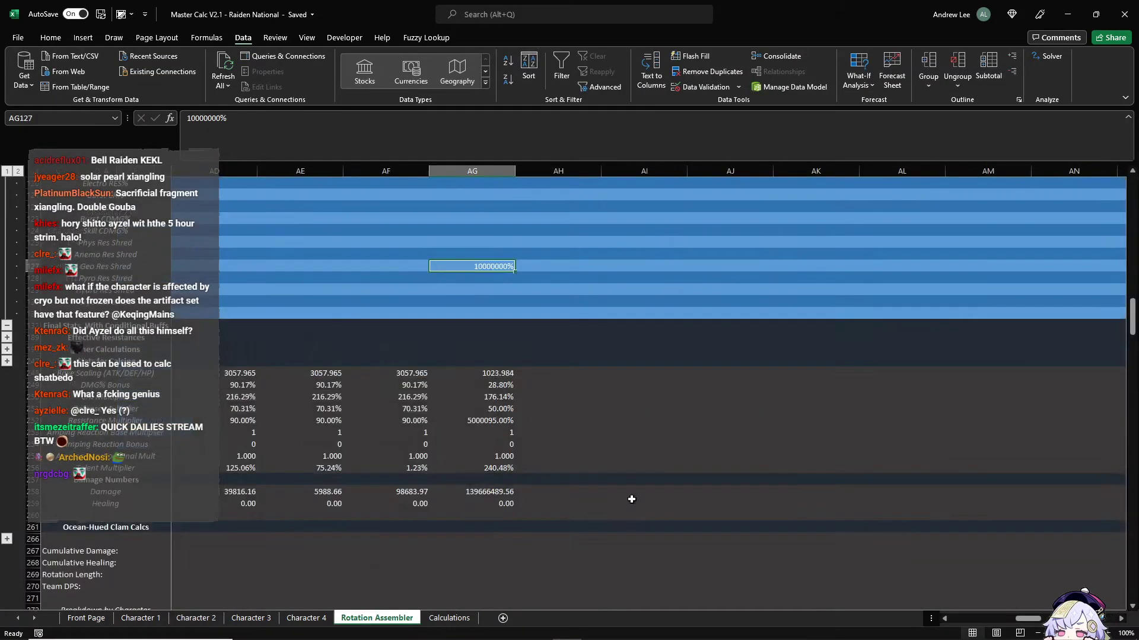
left_click(497, 492)
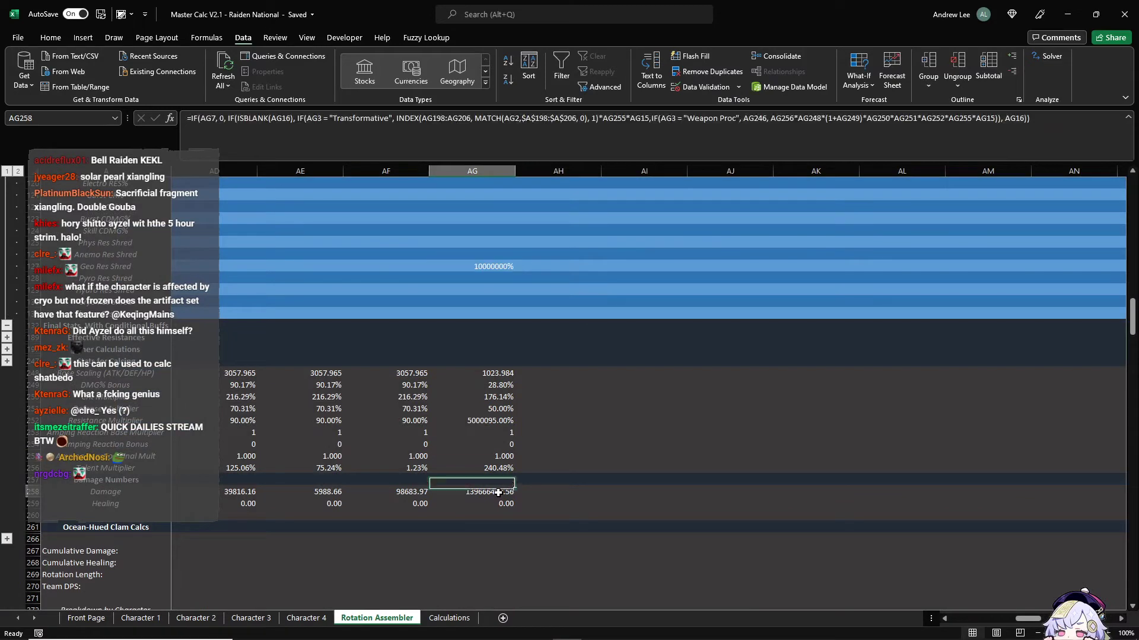
left_click(502, 265)
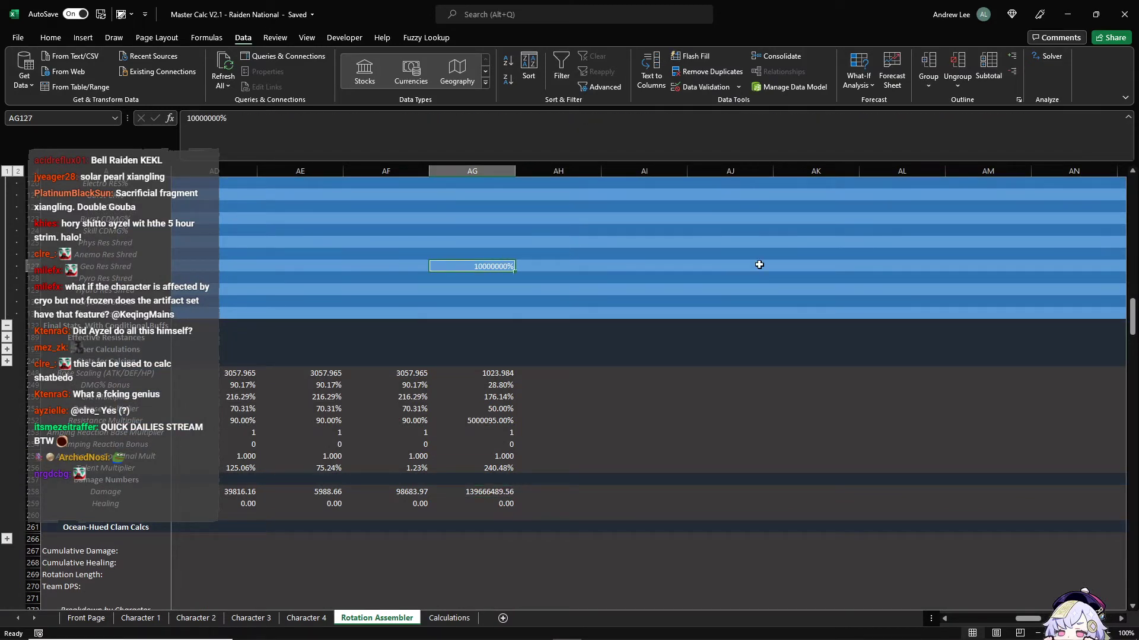
type("10")
key("Return")
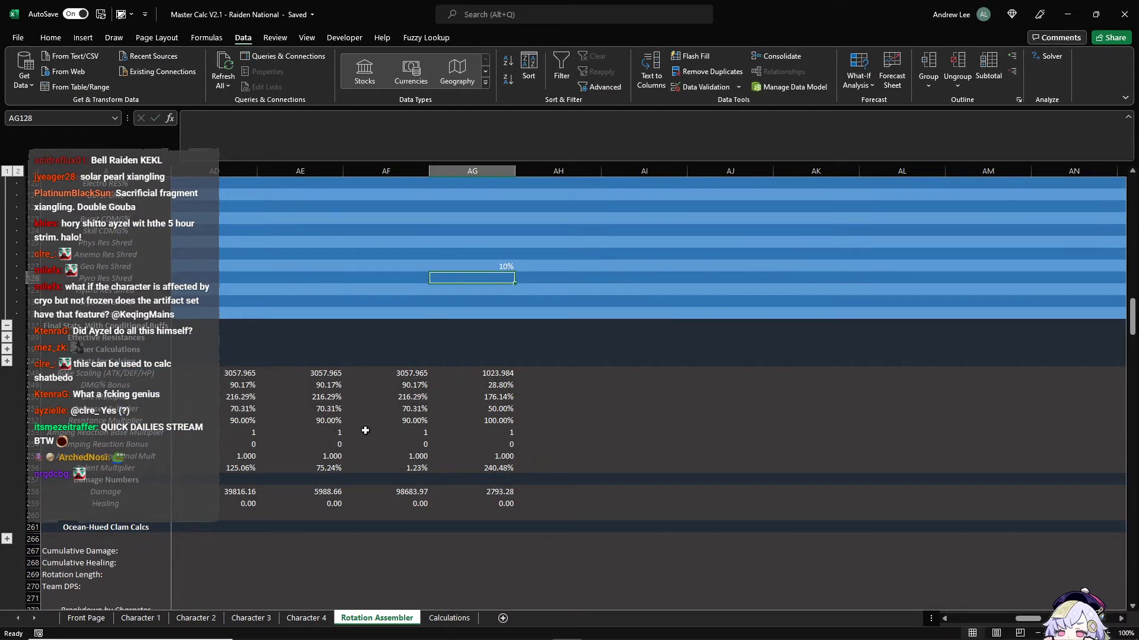
Step: Restore Character 2's skill element to Pyro and clear the Geo Res Shred value in AG127
left_click(196, 618)
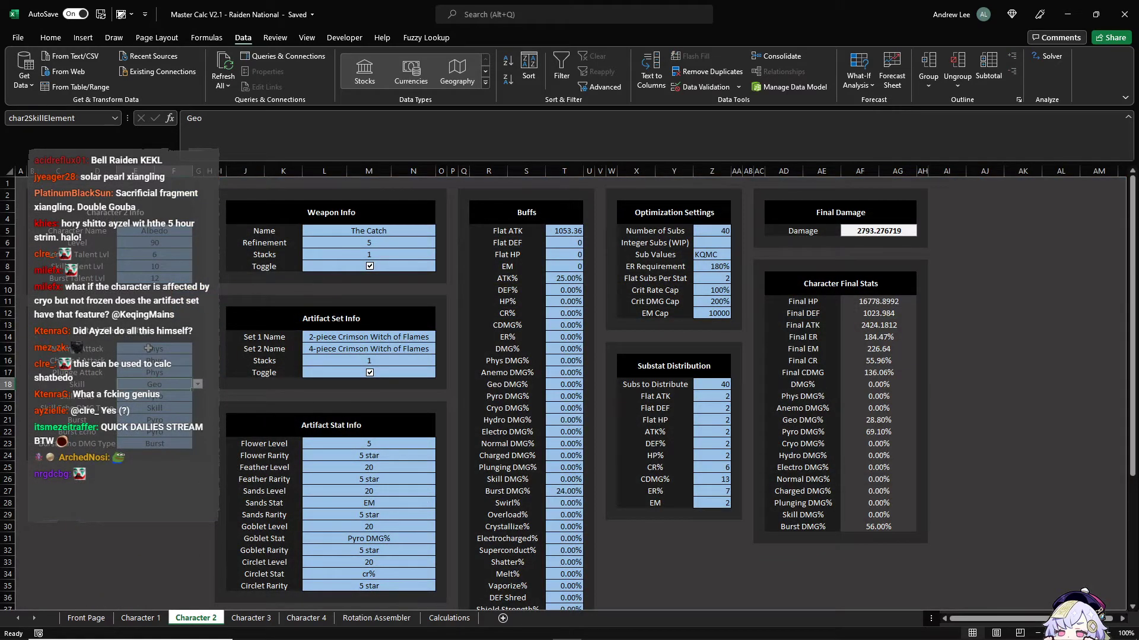
type("Pyro")
key("Return")
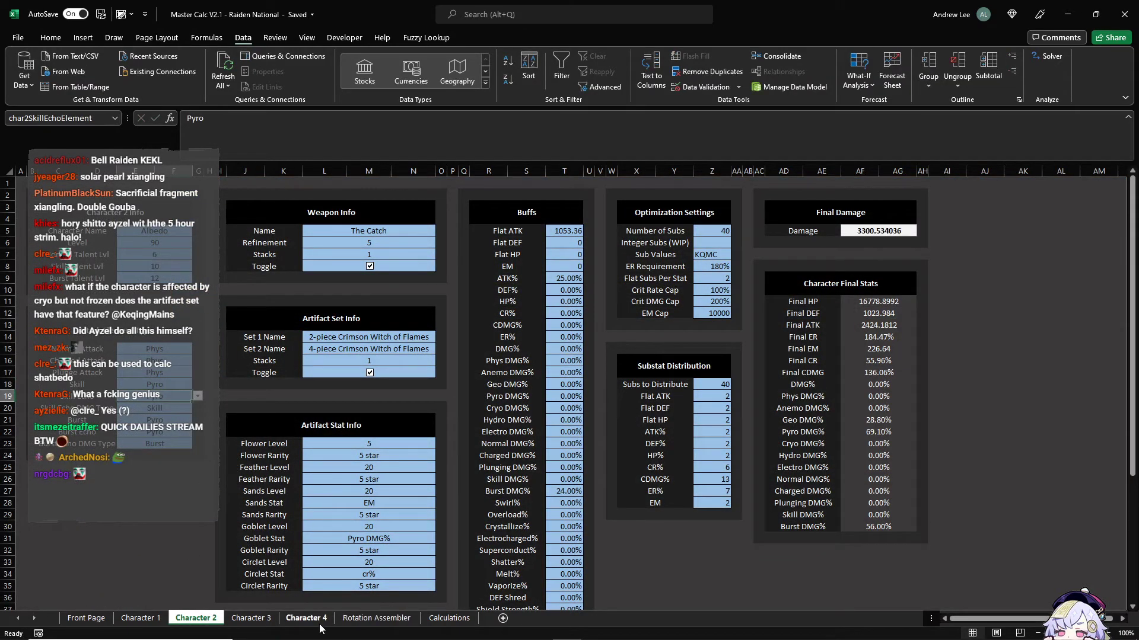
left_click(375, 619)
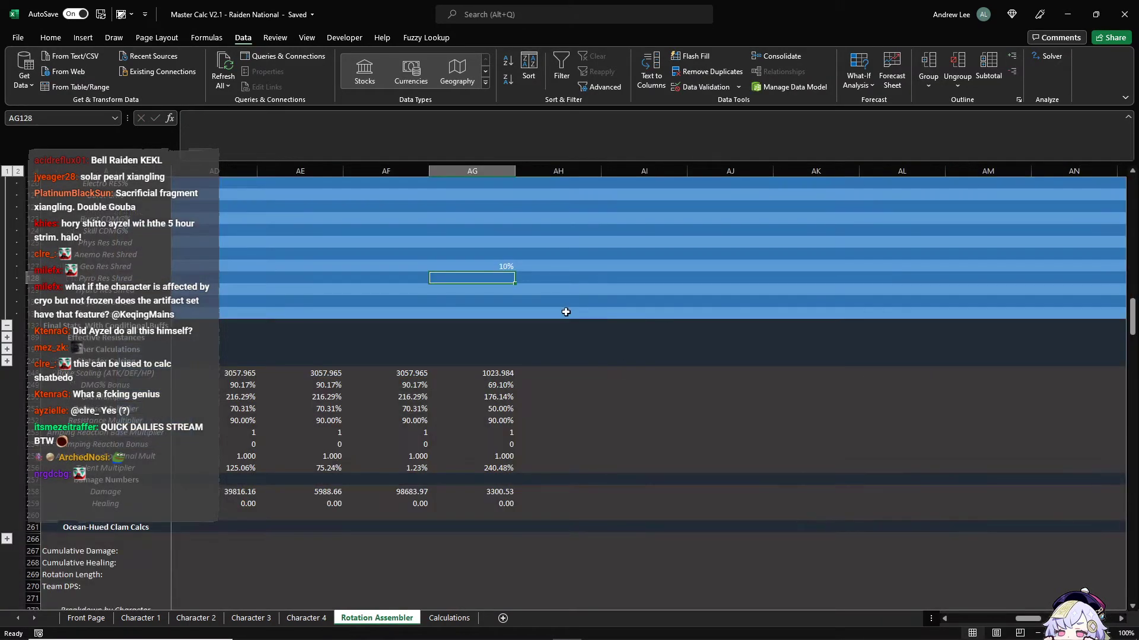
left_click(493, 267)
key("Delete")
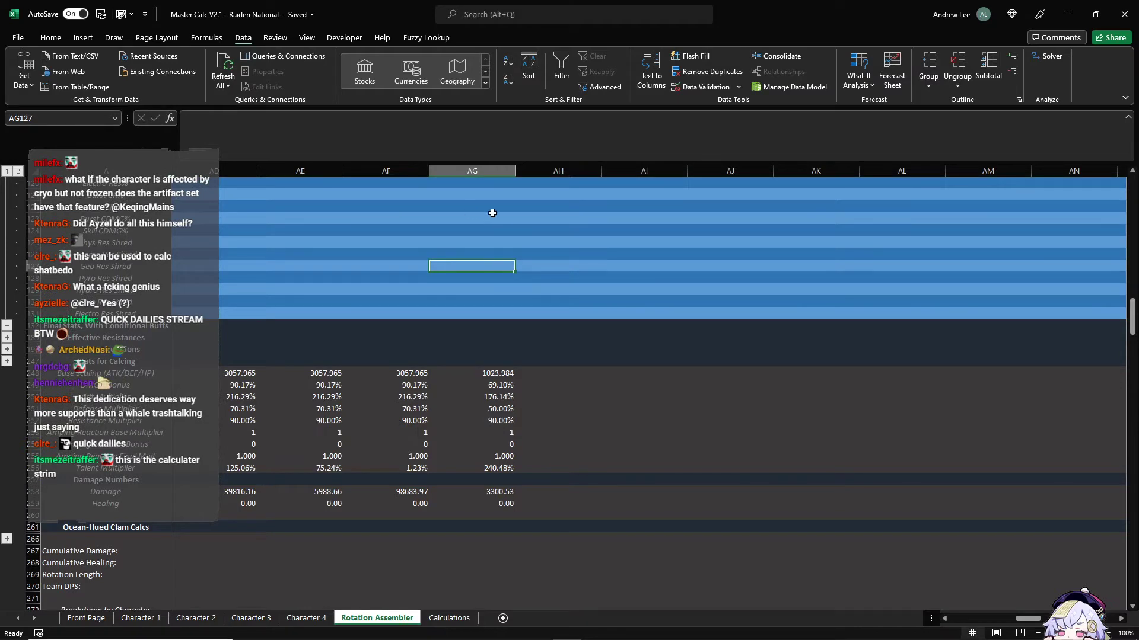
scroll(494, 320, "up", 8)
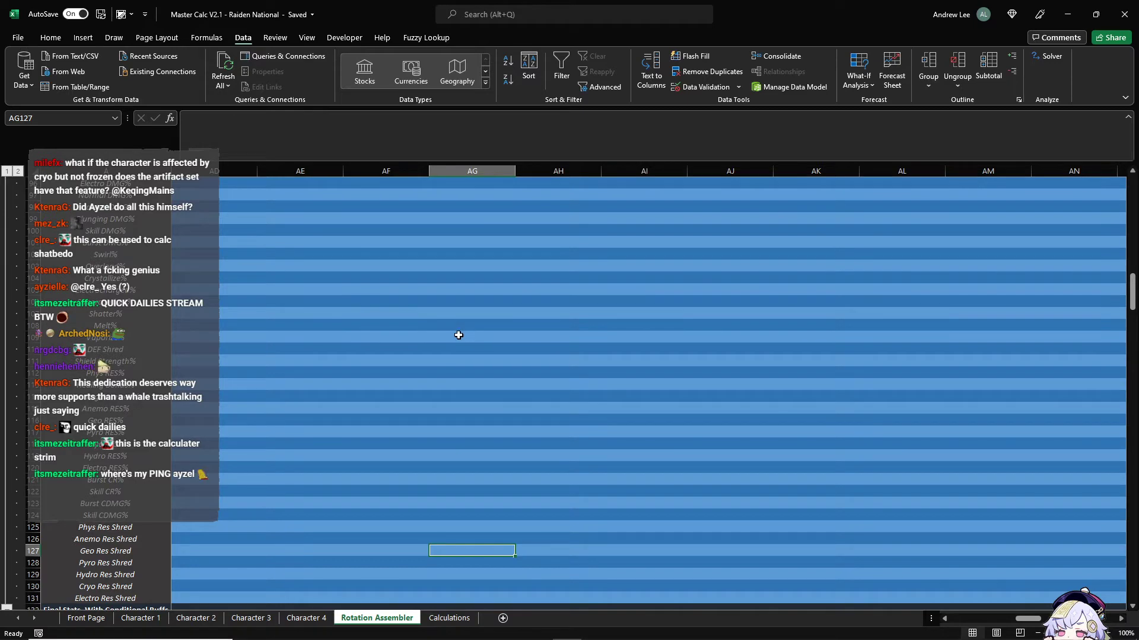
scroll(571, 317, "up", 8)
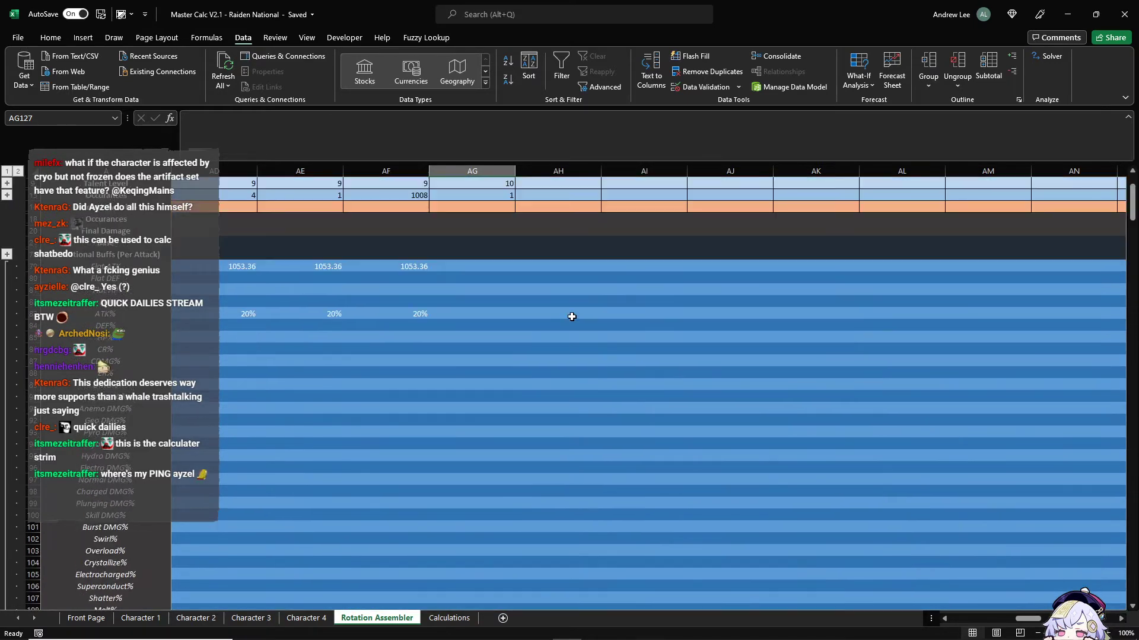
scroll(574, 321, "up", 2)
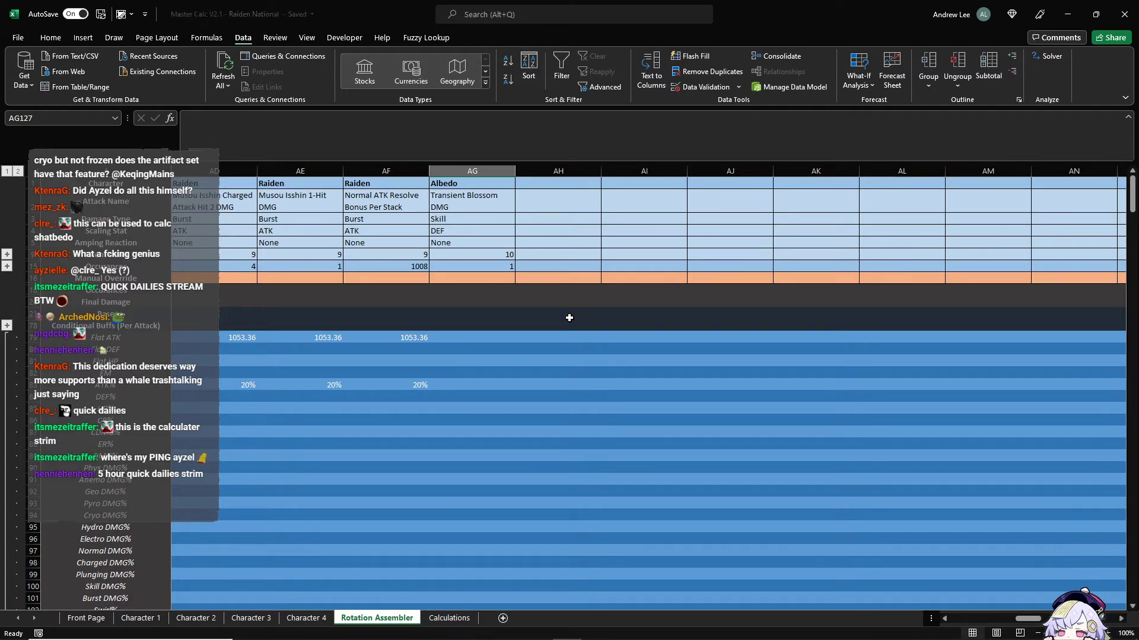
scroll(570, 318, "down", 12)
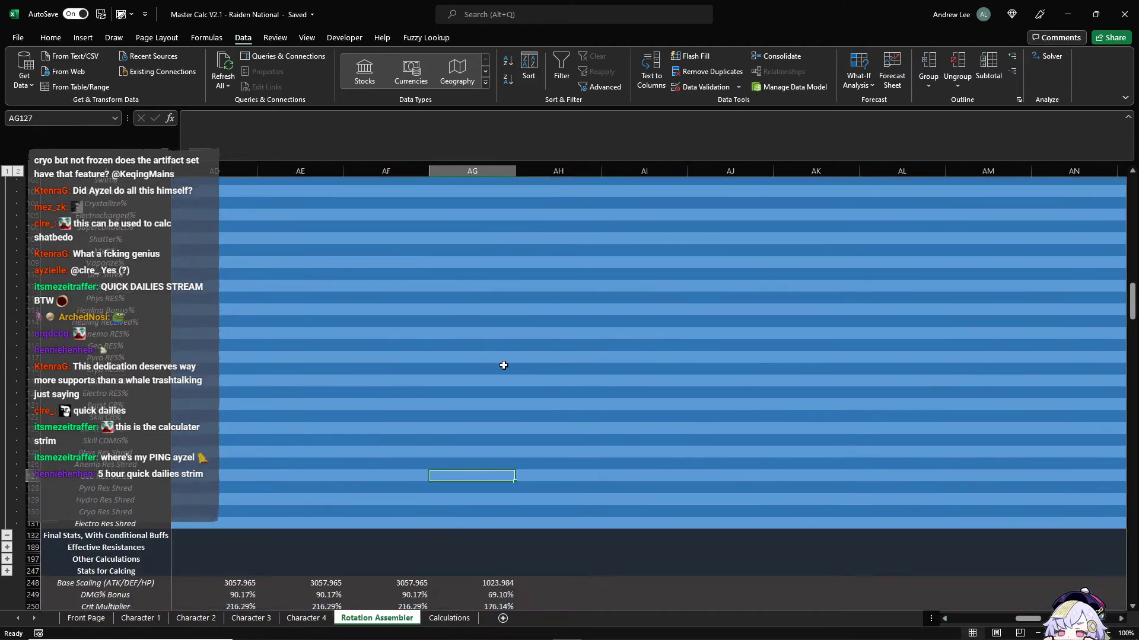
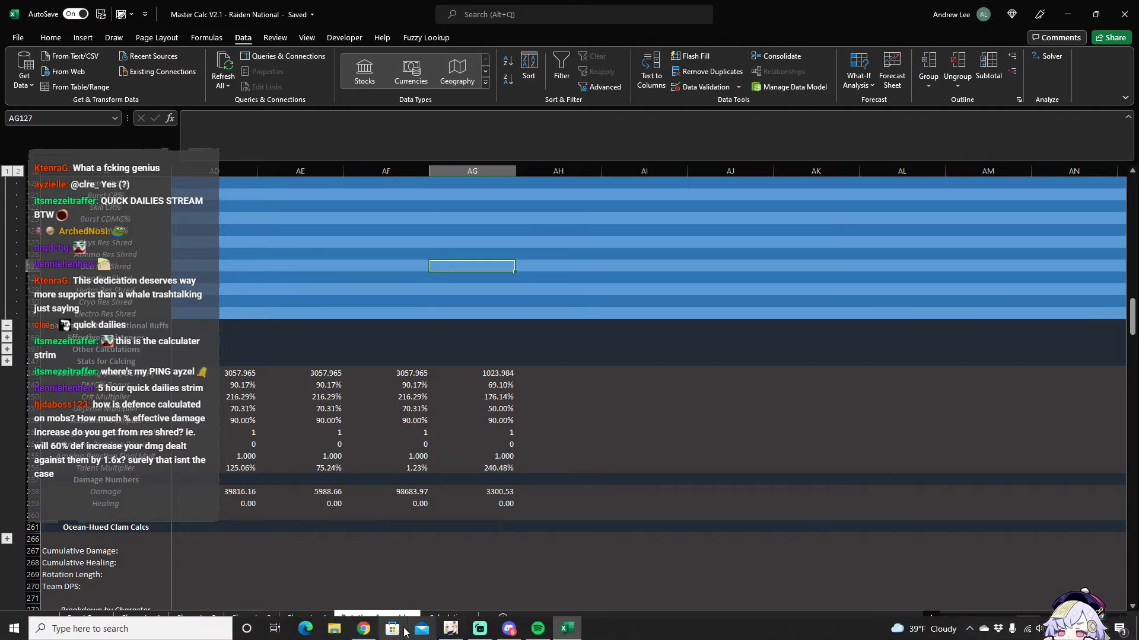
Step: Load keqingmains.com in a new Chrome tab and open its Theorycrafting Library
left_click(364, 630)
key("ctrl+t")
type("keiq")
key("BackSpace")
key("BackSpace")
type("qingma")
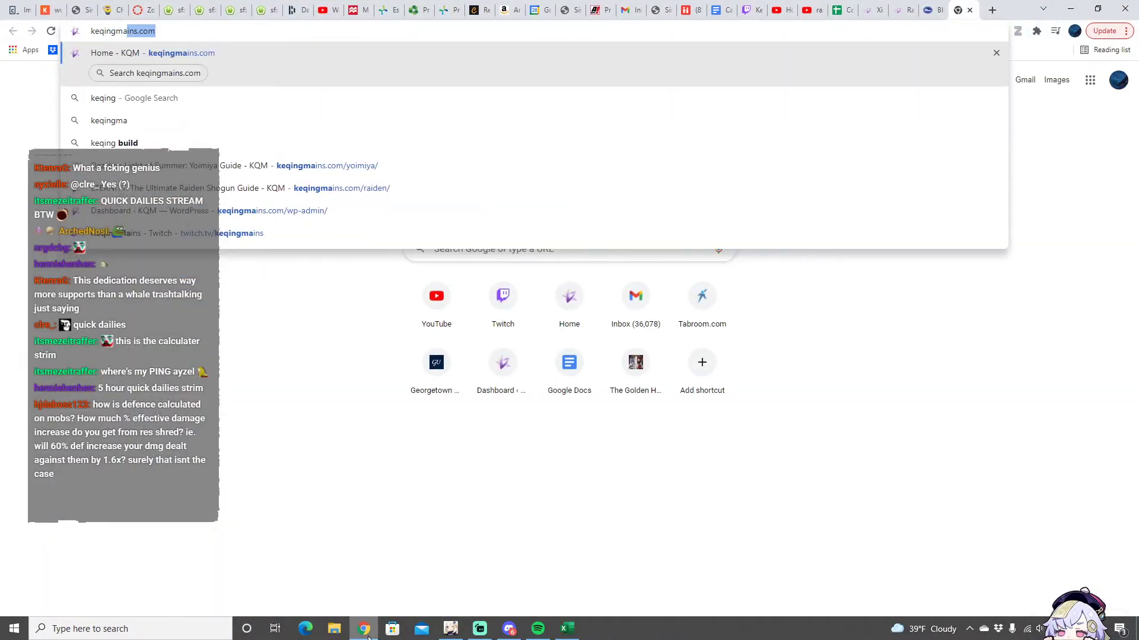
key("Return")
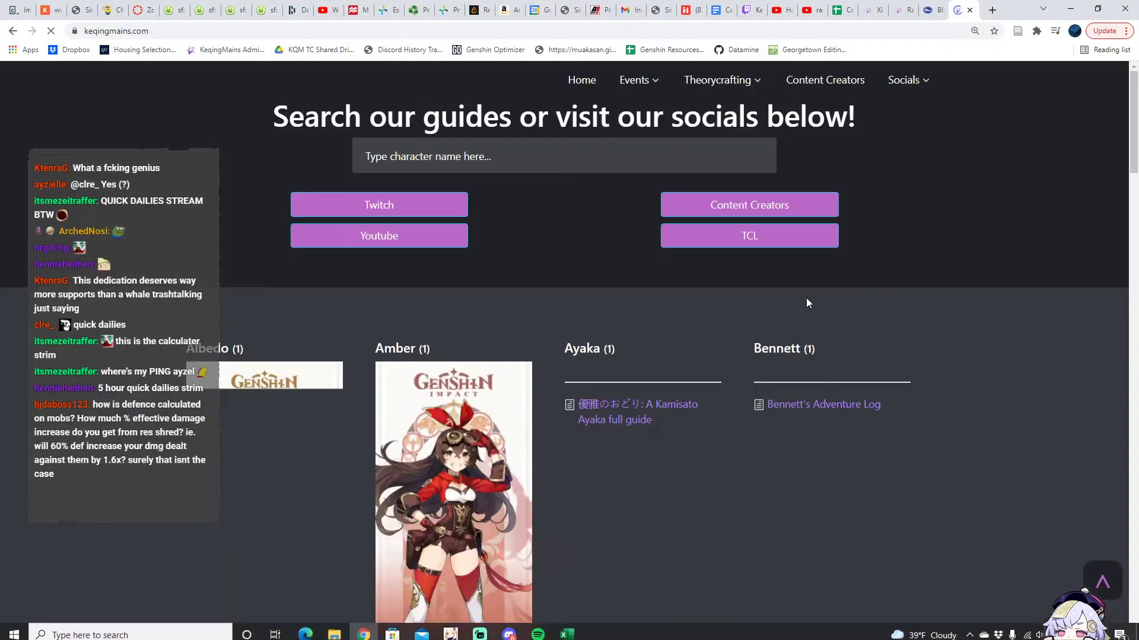
mouse_move(709, 85)
left_click(695, 109)
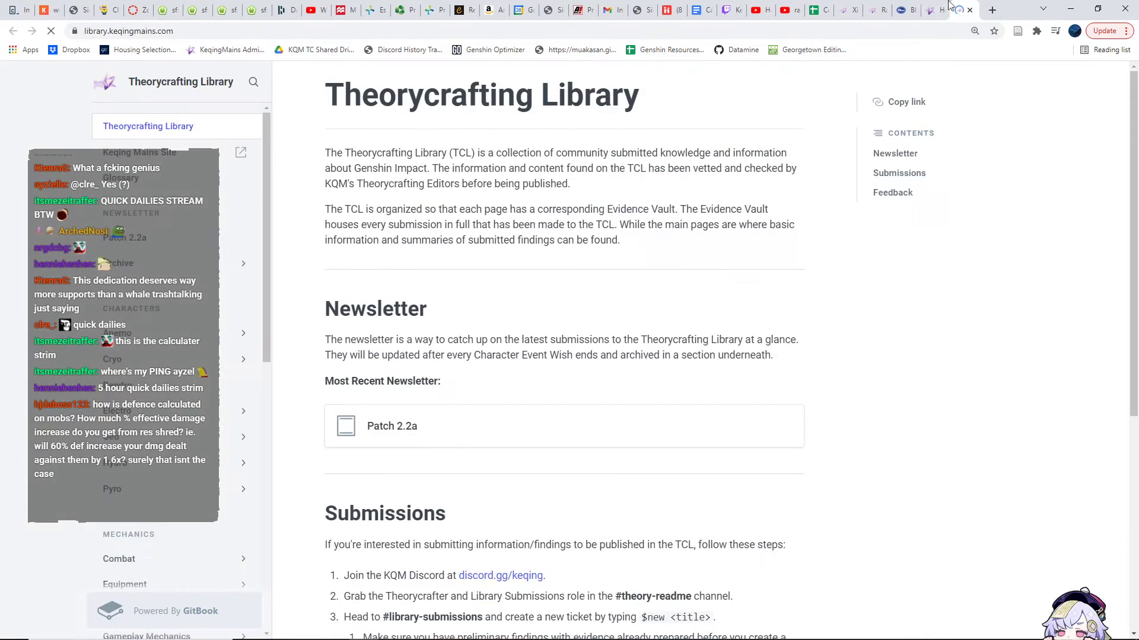
key("ctrl+shift+Tab")
key("ctrl+Tab")
Step: Go to Mechanics > Combat and open the Damage Formula article
scroll(451, 320, "down", 4)
scroll(185, 335, "down", 3)
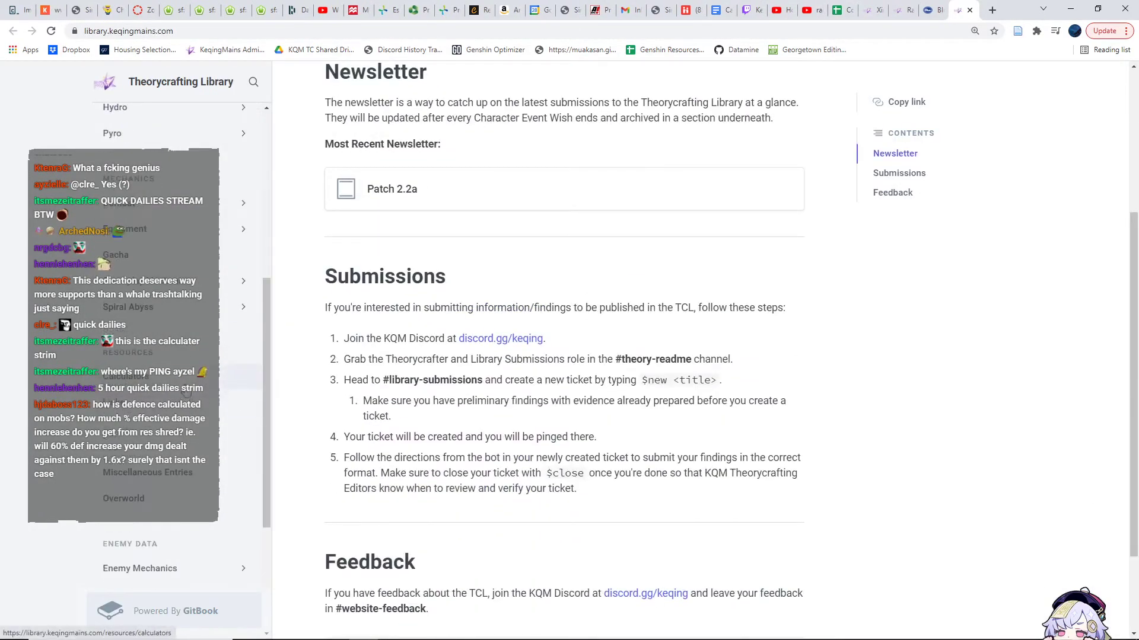
left_click(175, 214)
left_click(380, 190)
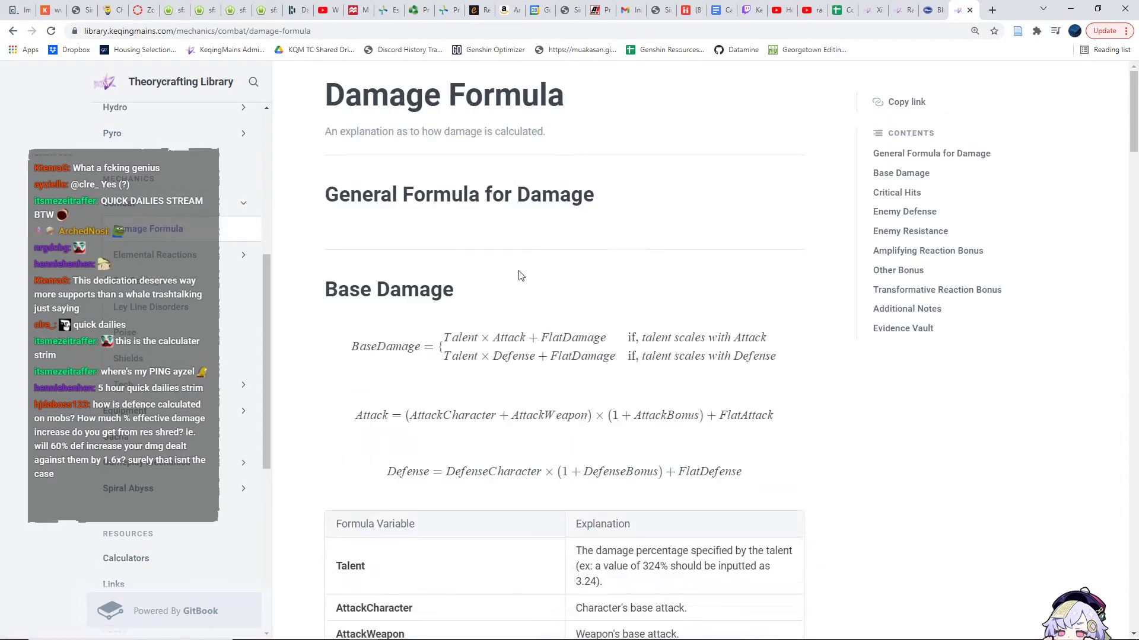
Step: Copy the Damage Formula page link, post it in stream chat, and return to Excel
key("ctrl+l")
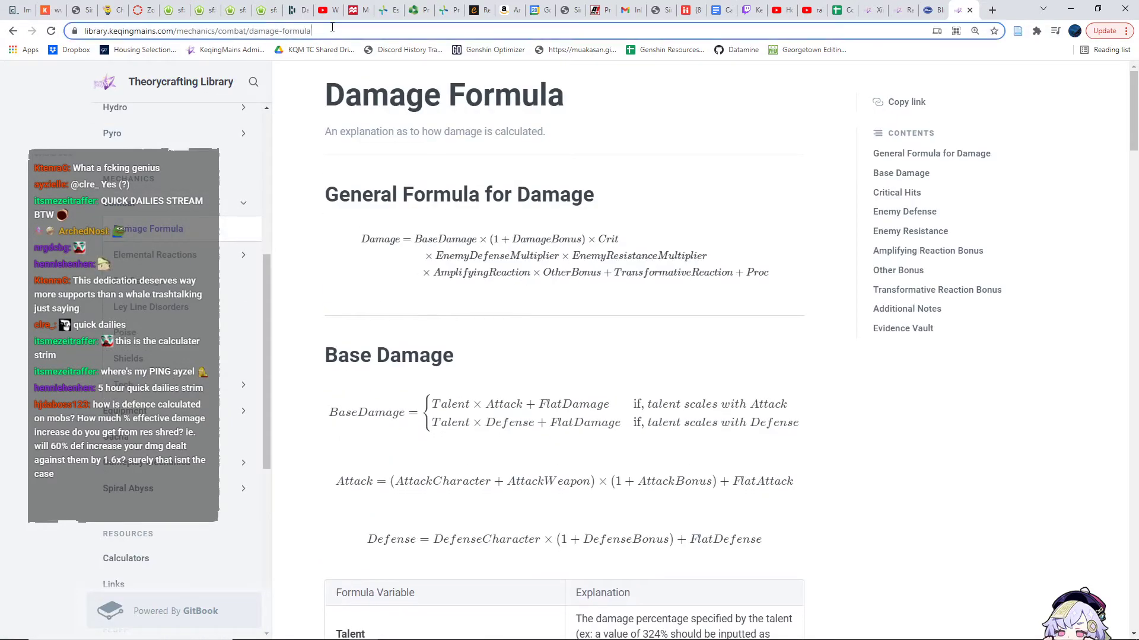
left_click(1077, 7)
key("alt+Tab")
left_click(336, 379)
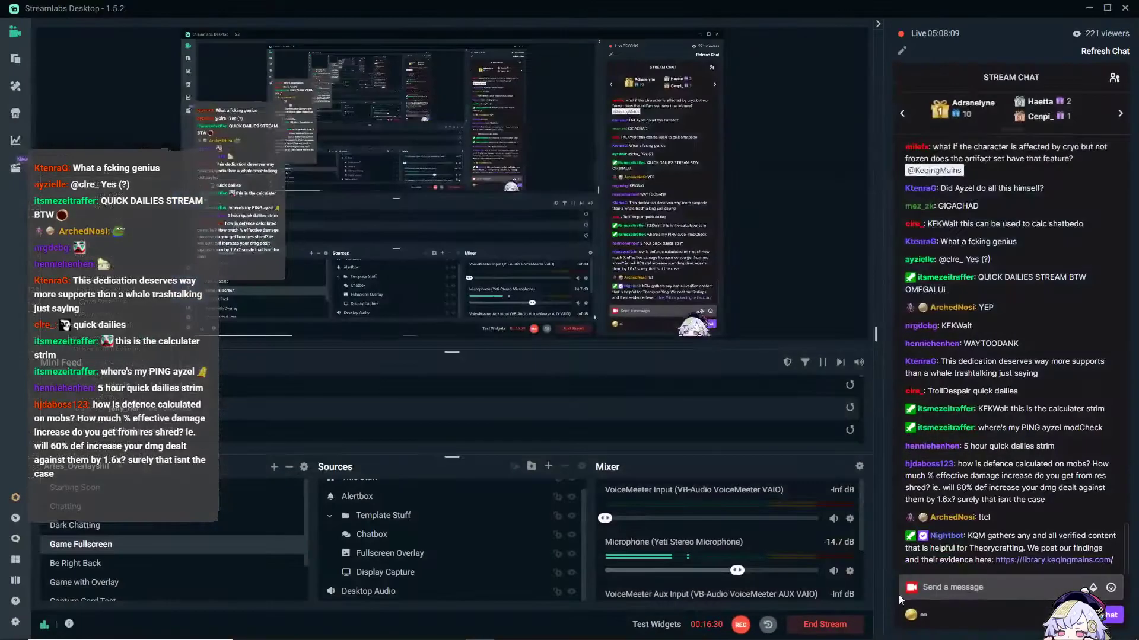
key("alt+Tab")
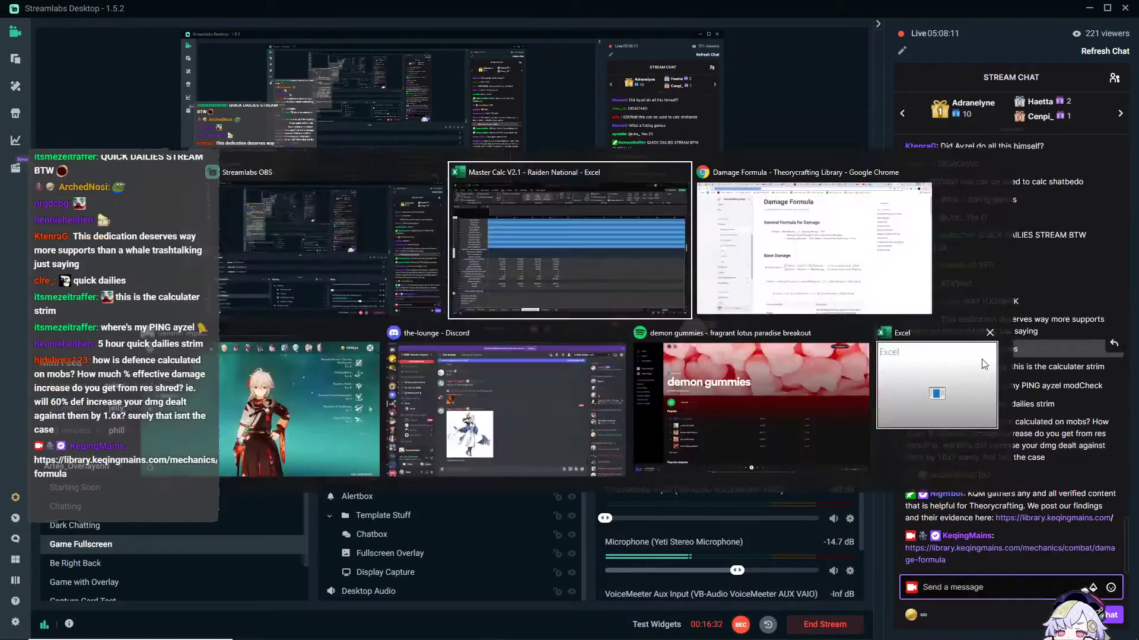
left_click(496, 304)
scroll(497, 304, "up", 6)
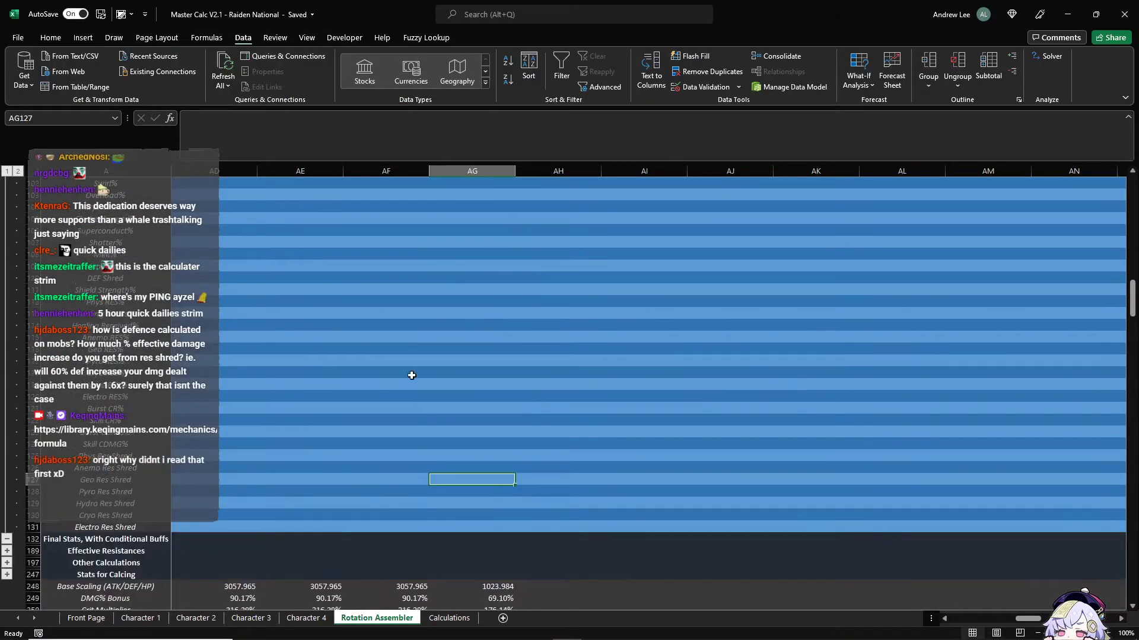
left_click(7, 539)
scroll(73, 478, "up", 2)
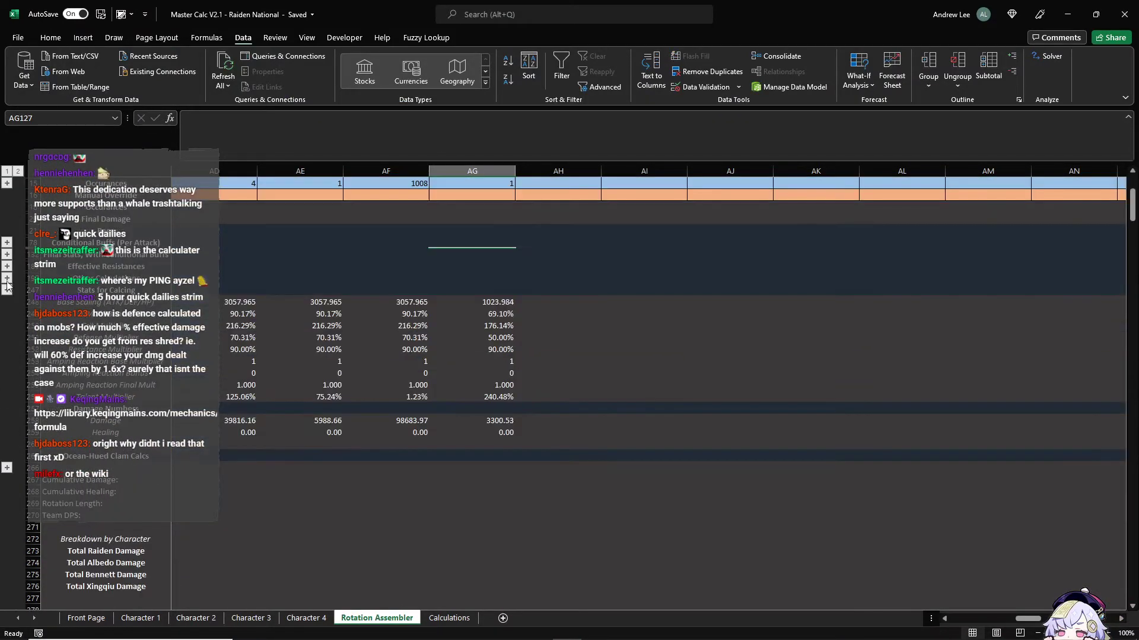
left_click(8, 266)
scroll(8, 267, "down", 8)
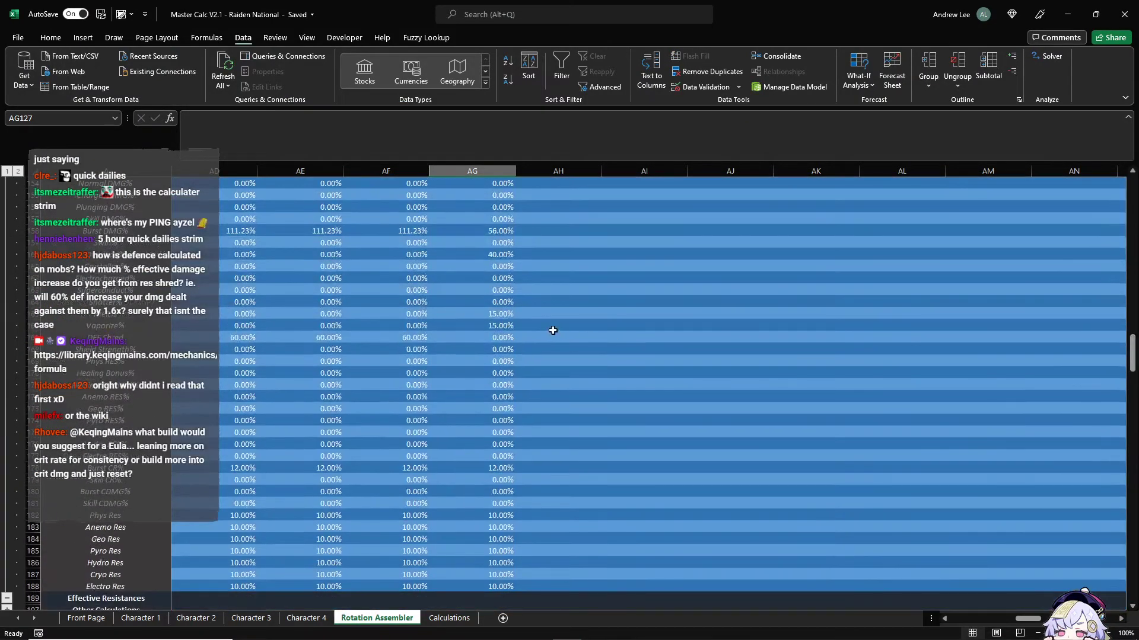
scroll(516, 330, "up", 3)
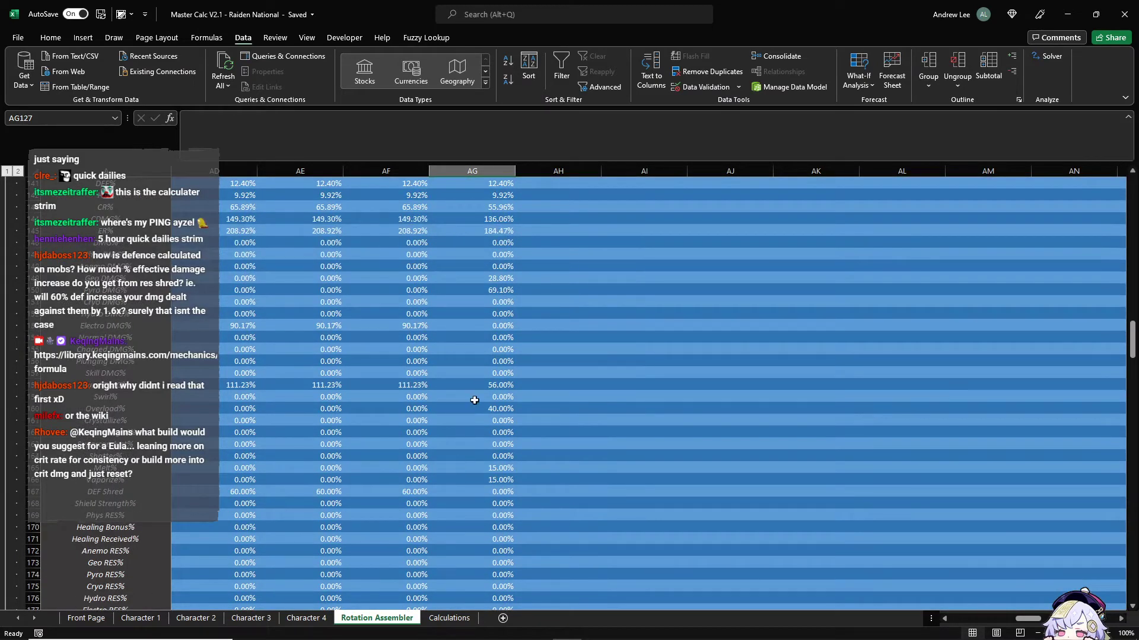
scroll(475, 400, "up", 4)
left_click(491, 221)
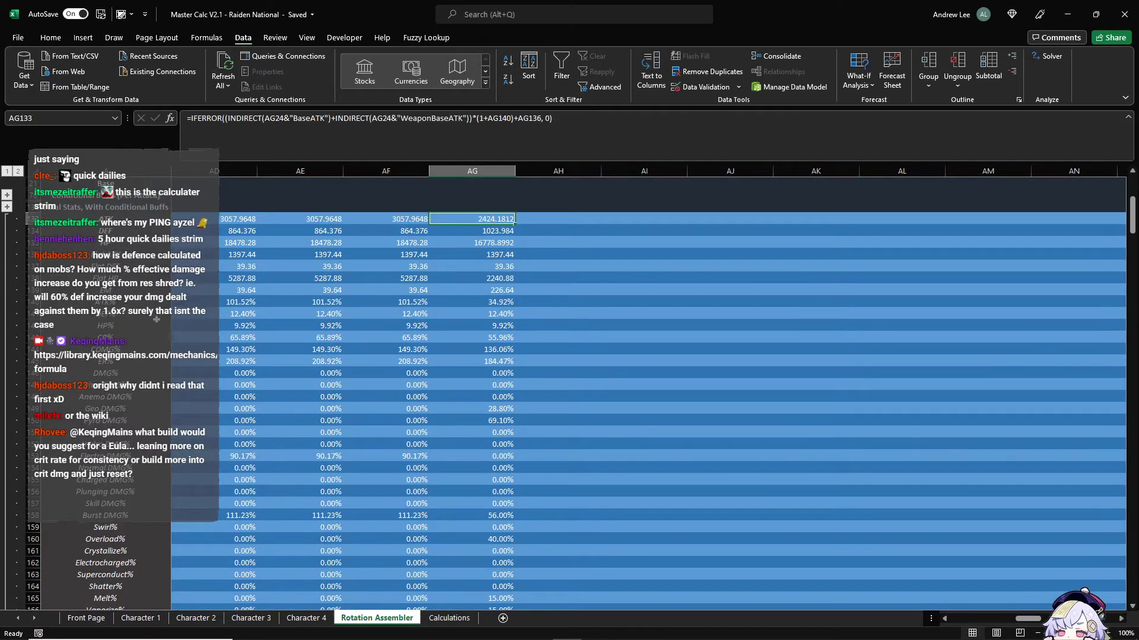
scroll(510, 329, "up", 3)
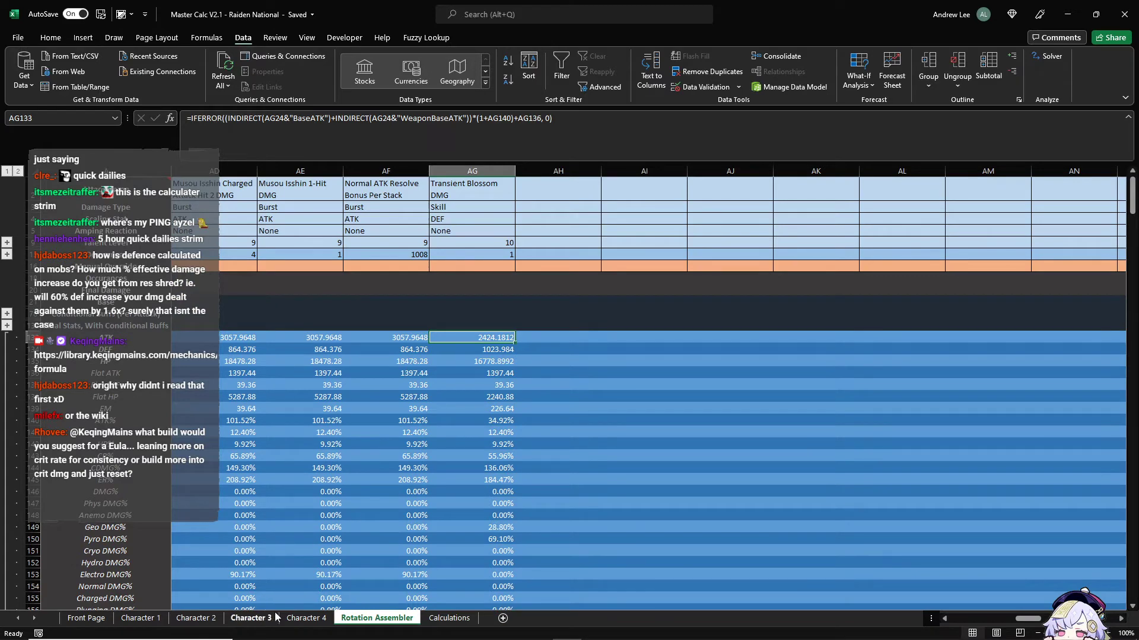
scroll(430, 421, "up", 1)
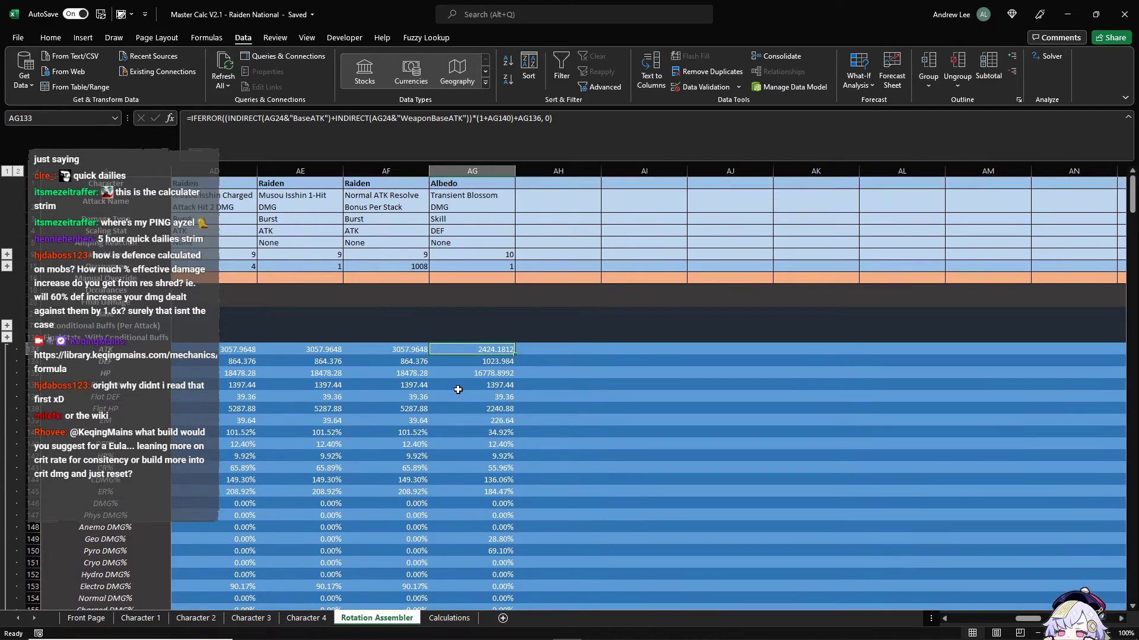
left_click(473, 181)
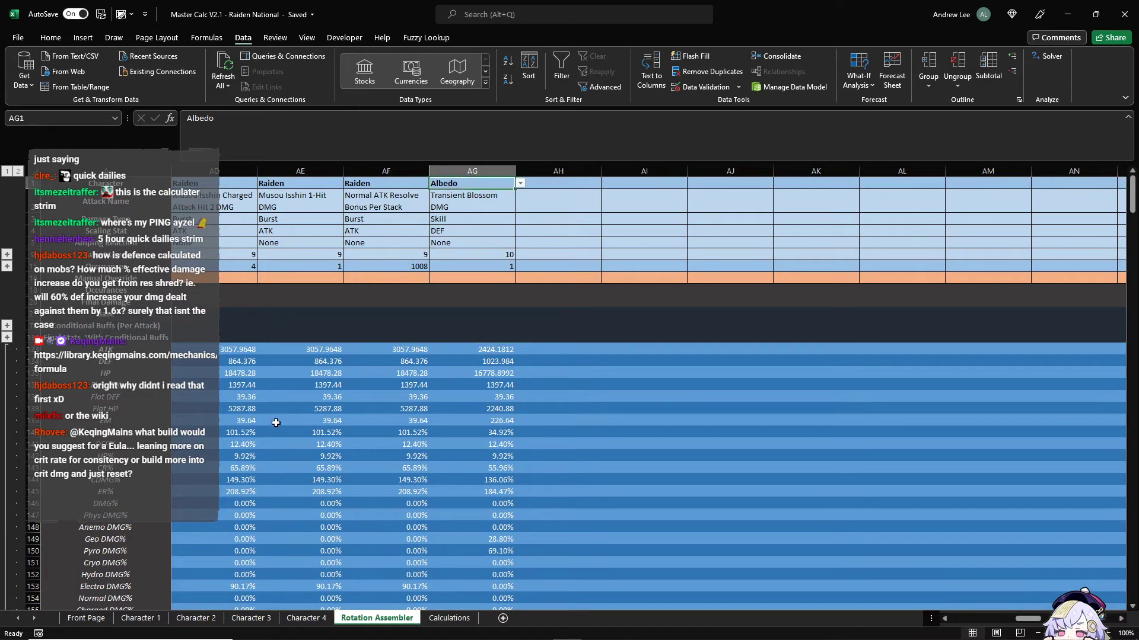
Step: Name Character 2 Xiangling, then set AG1 to Xiangling and AG2 to Pyronado DMG
left_click(195, 618)
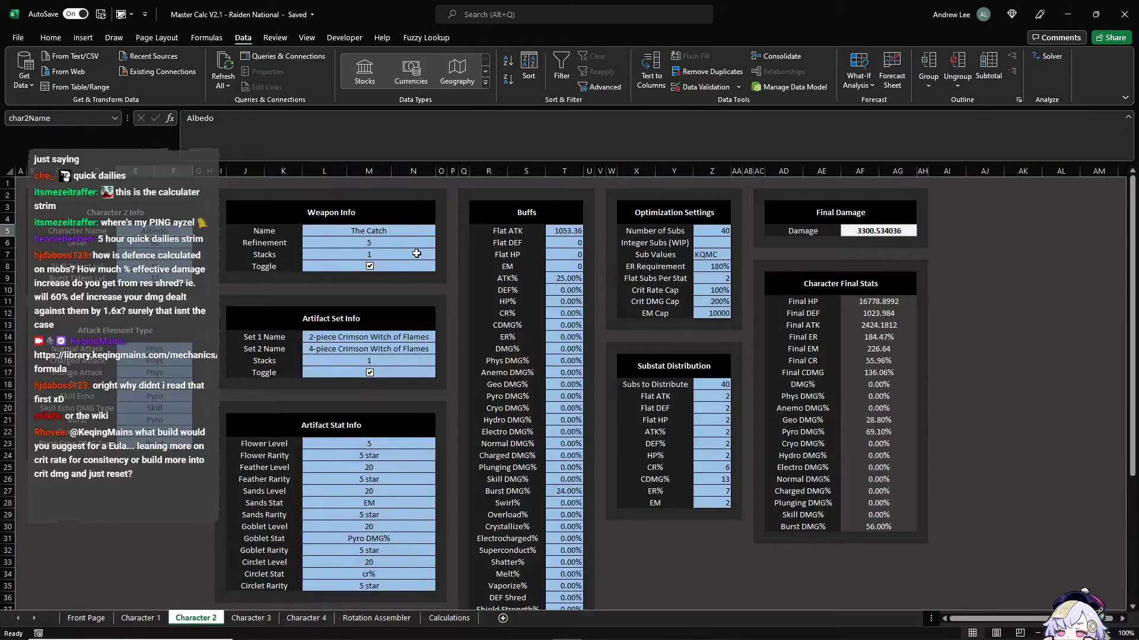
type("Xiangling")
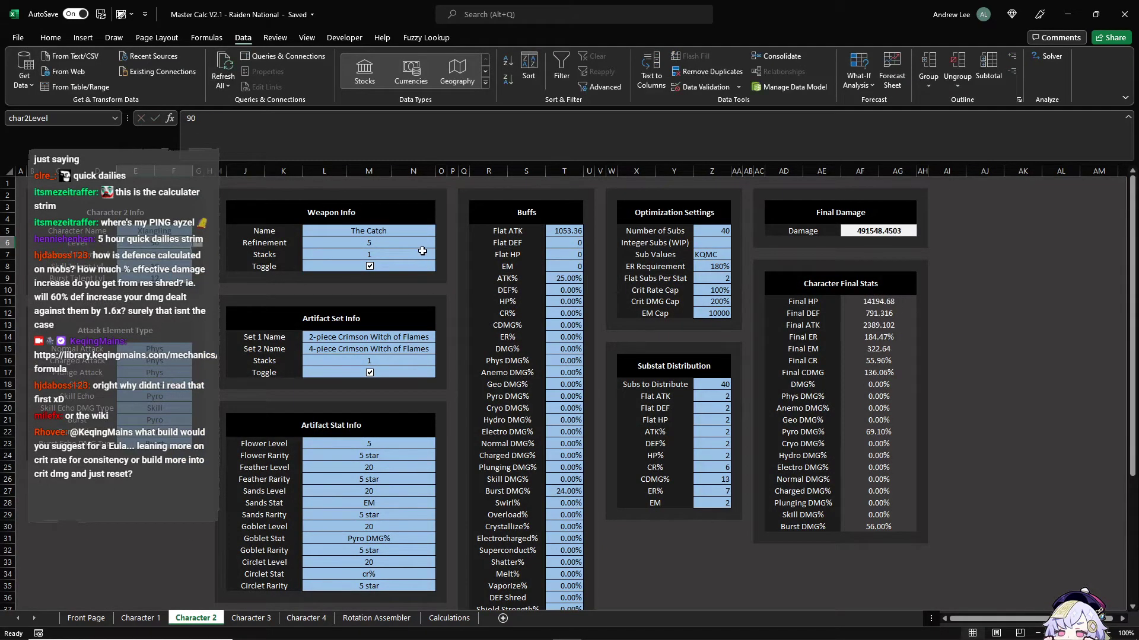
left_click(375, 618)
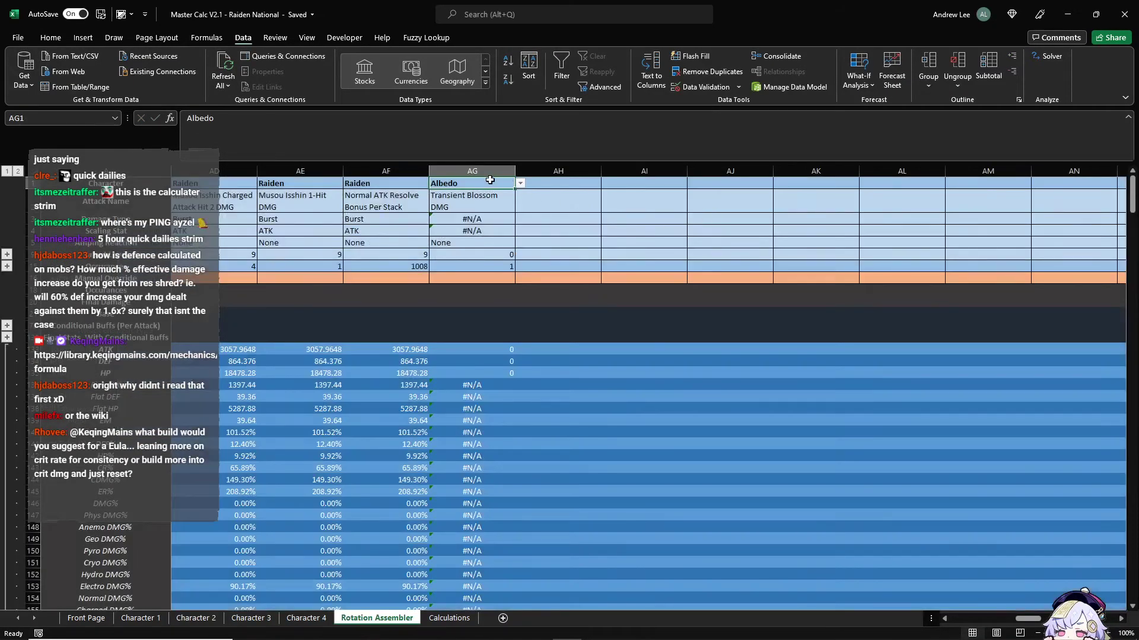
type("Xiangling")
key("Return")
type("Pyron")
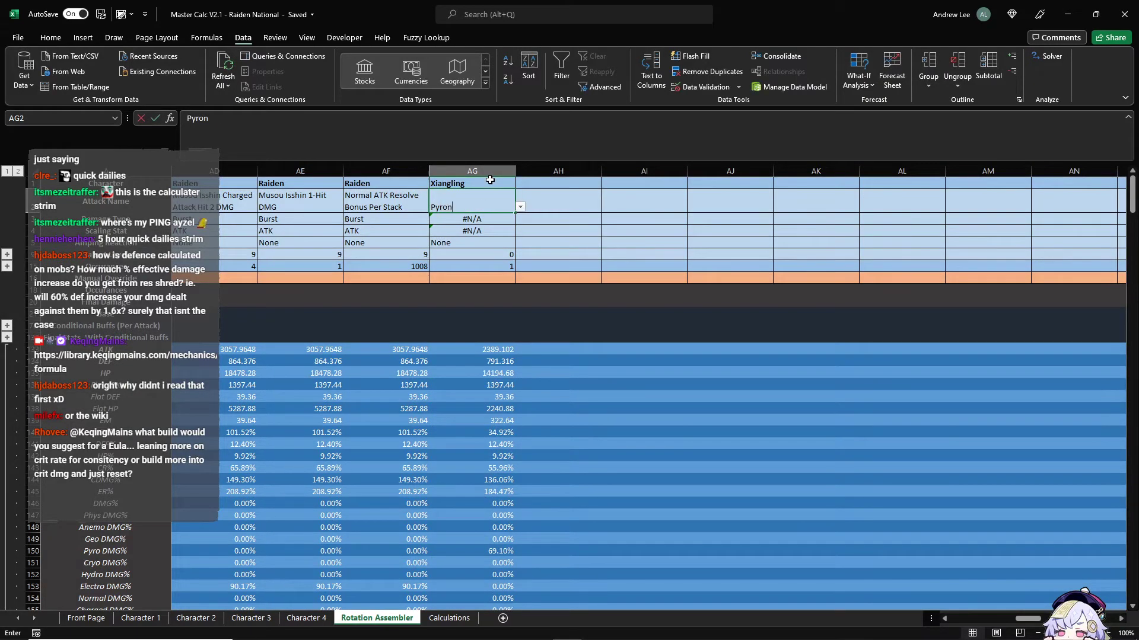
type("ado DMG")
key("Return")
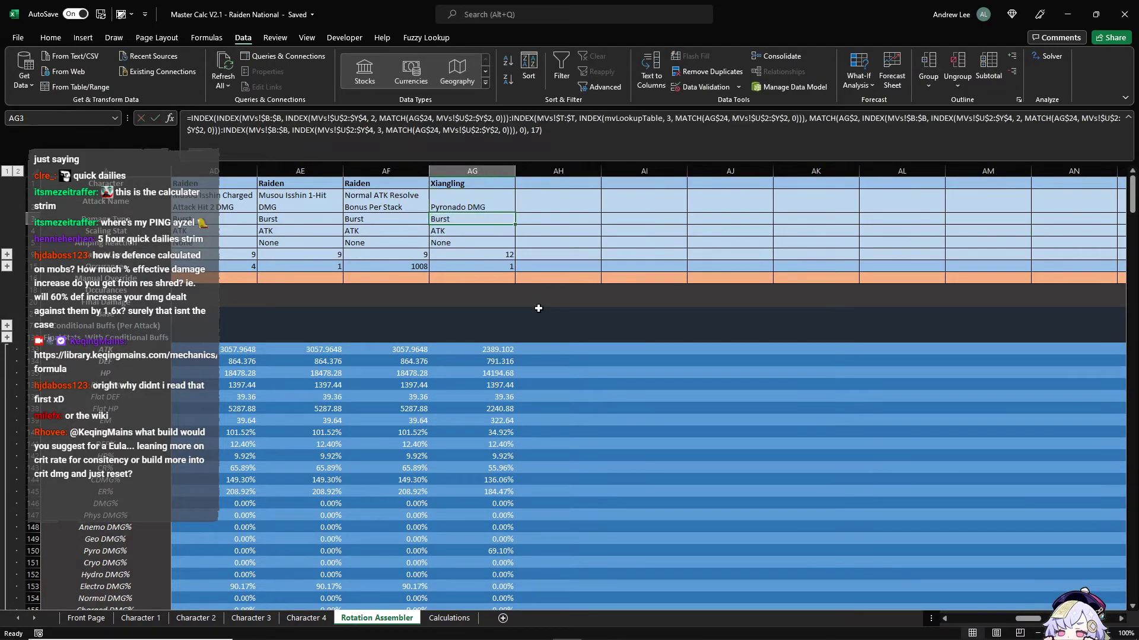
scroll(537, 309, "down", 15)
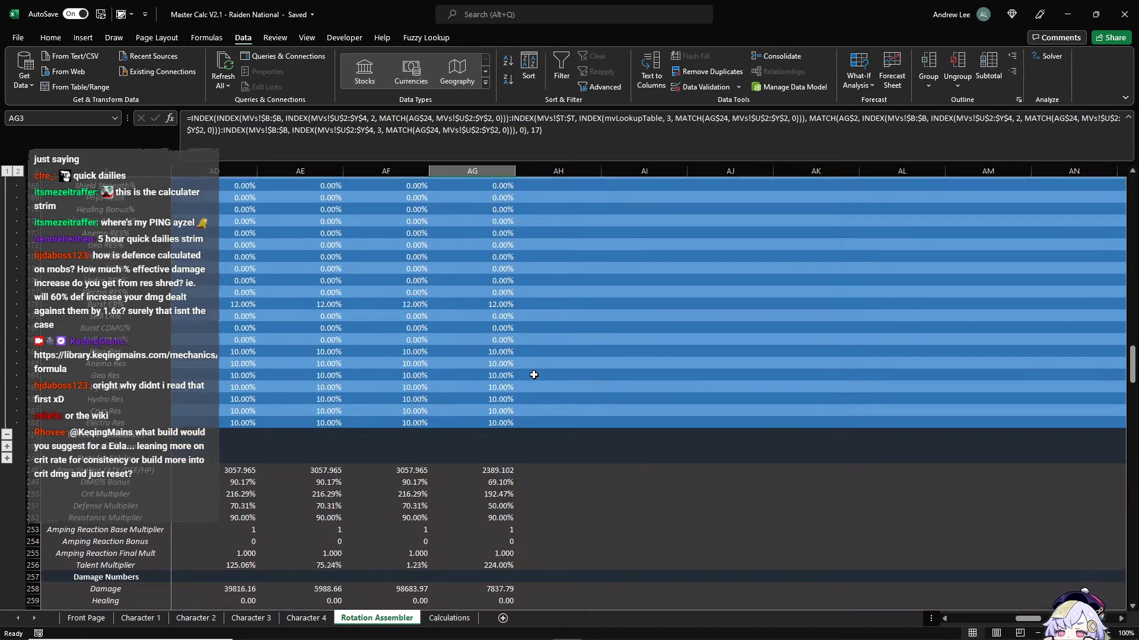
Step: Read the formulas in AG145, AG144 and AG133 (184.47%, 136.06%, final ATK)
scroll(533, 375, "up", 12)
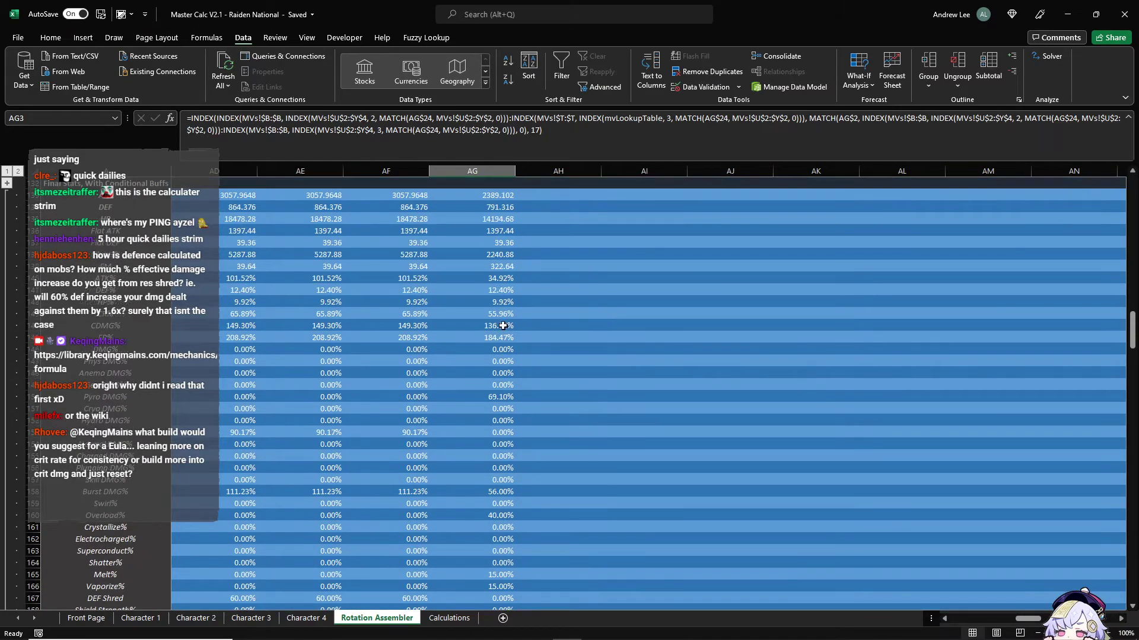
left_click(502, 336)
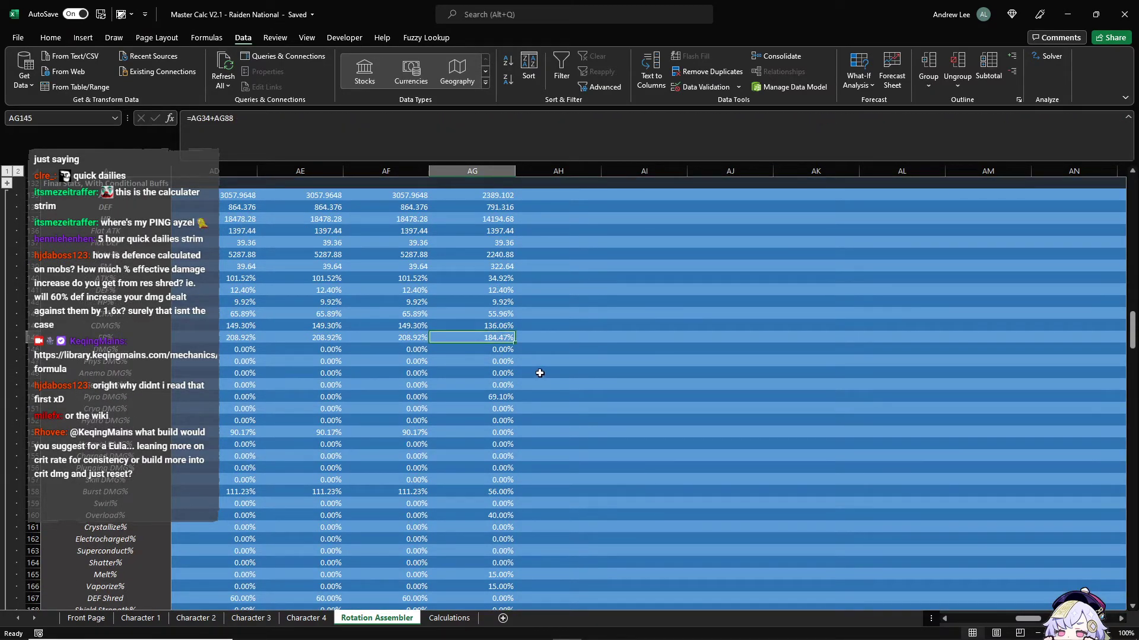
scroll(587, 376, "up", 1)
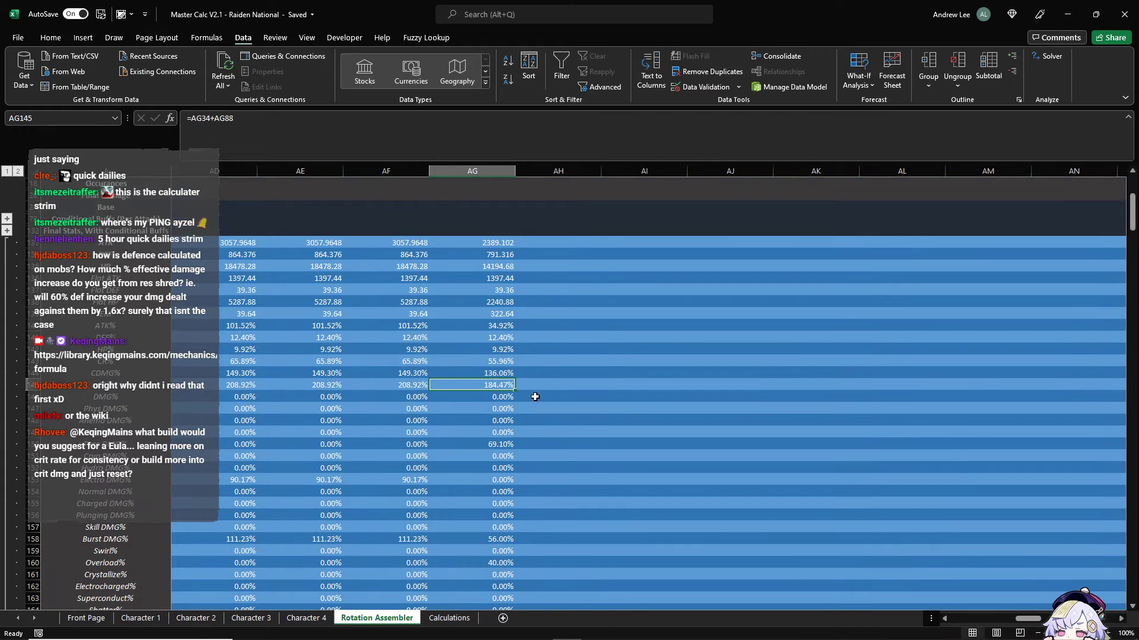
left_click(512, 373)
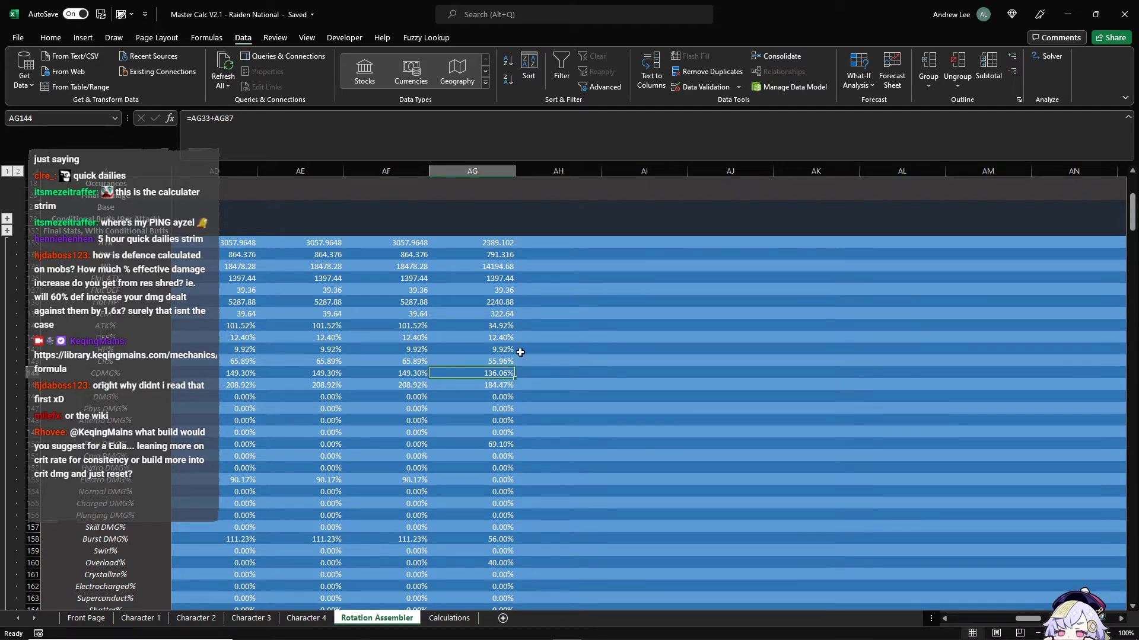
left_click(500, 244)
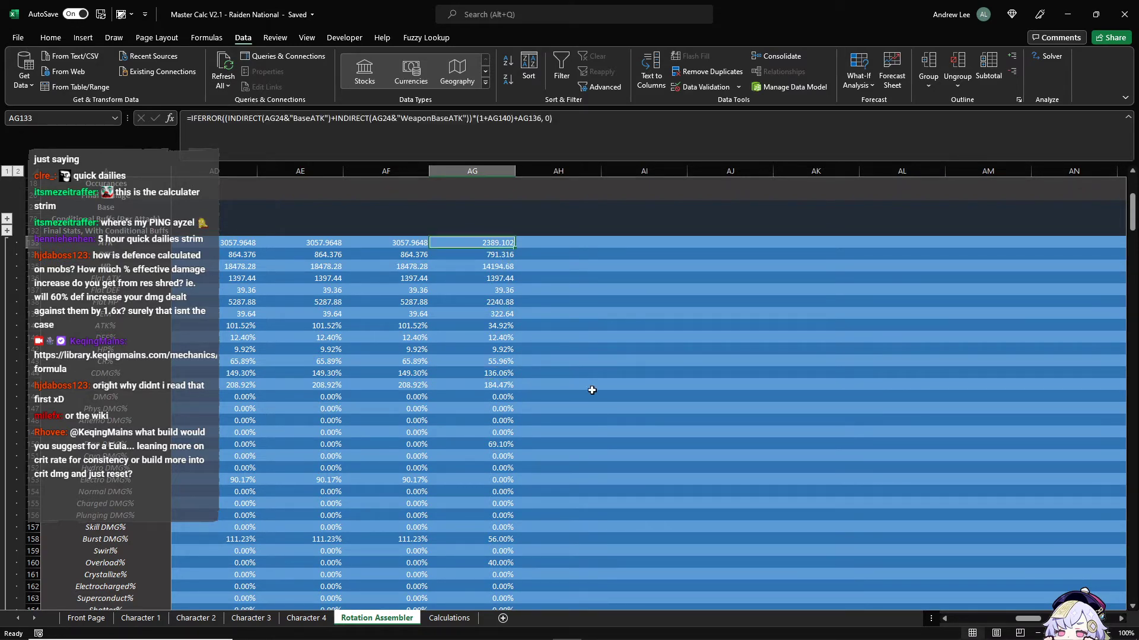
scroll(590, 399, "up", 3)
scroll(590, 399, "down", 3)
left_click(196, 618)
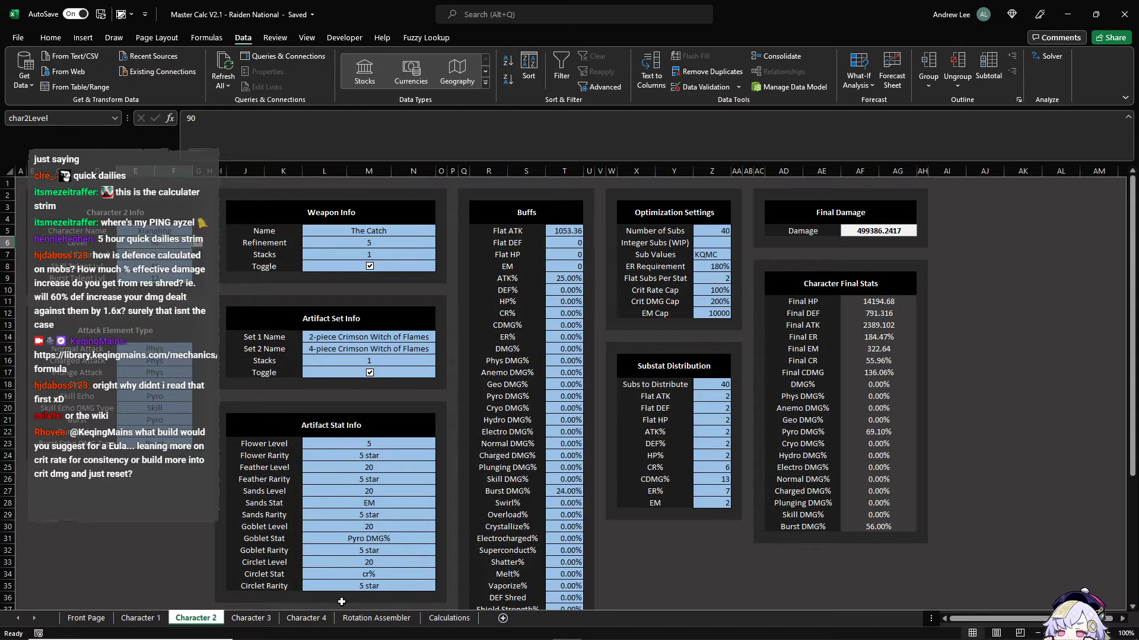
Step: Copy column AG's stat sum formula into AG165:AG166, the Melt% and Vaporize% rows
left_click(347, 622)
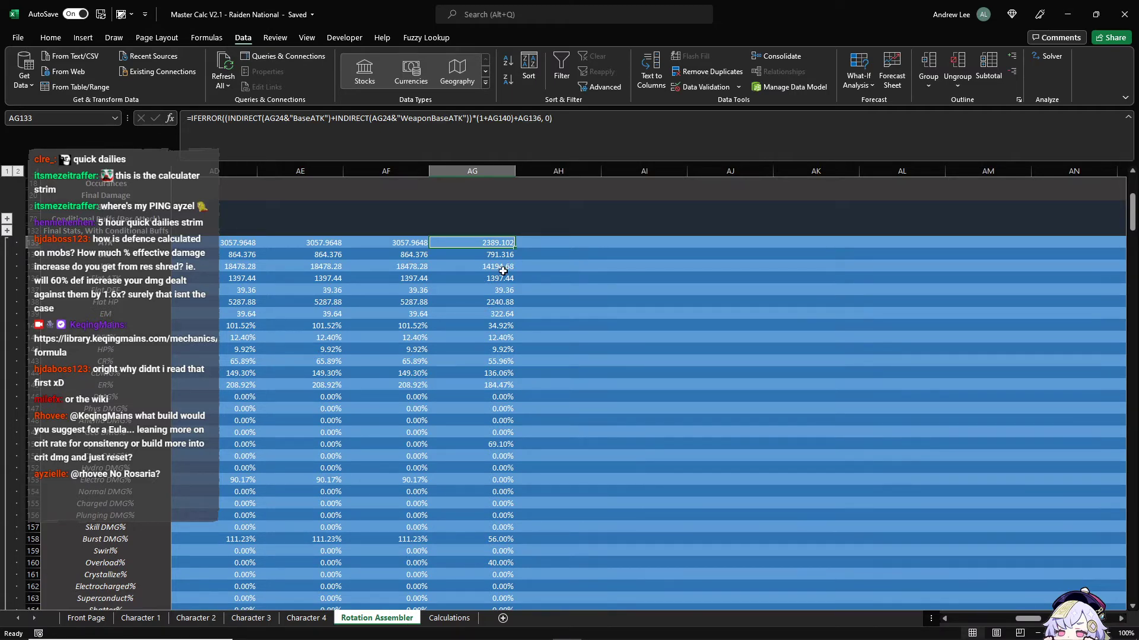
scroll(518, 411, "down", 1)
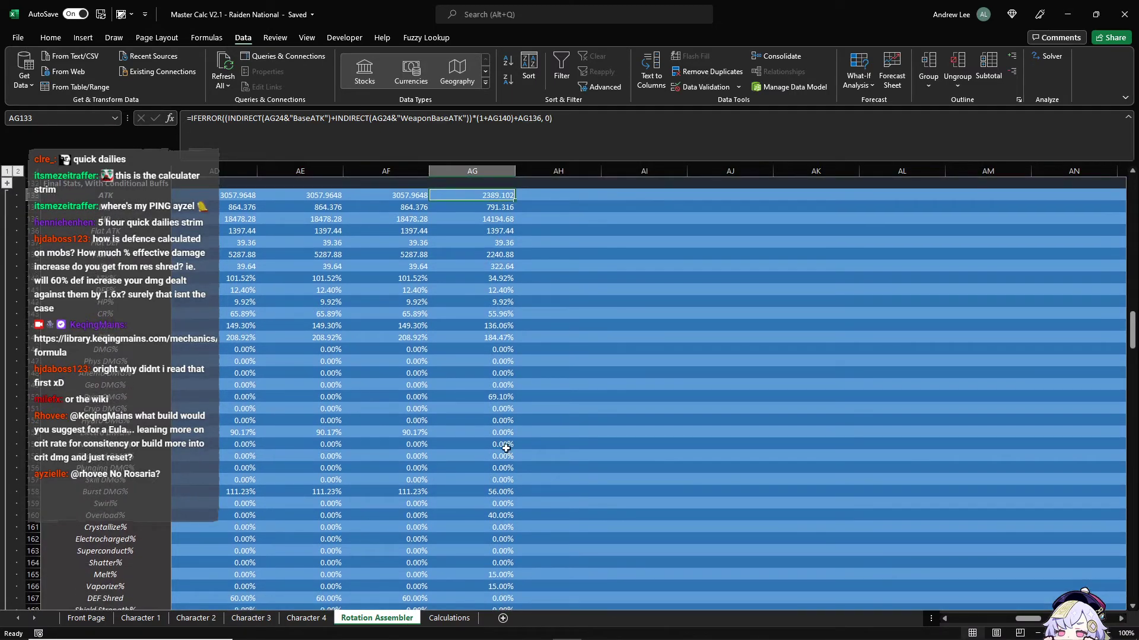
left_click(495, 400)
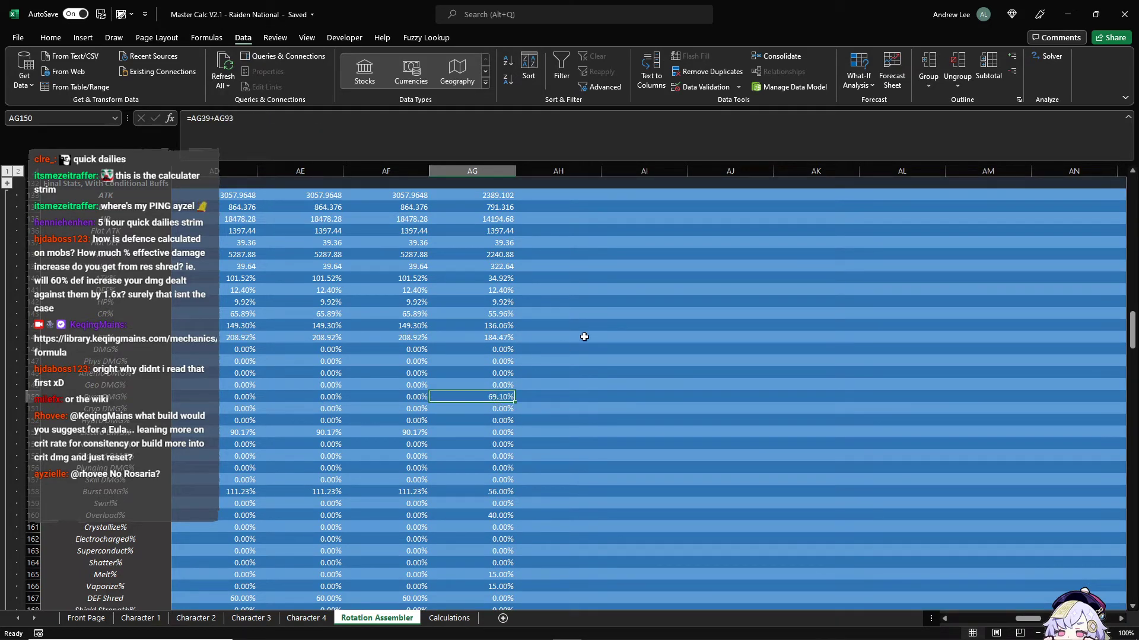
scroll(548, 344, "down", 2)
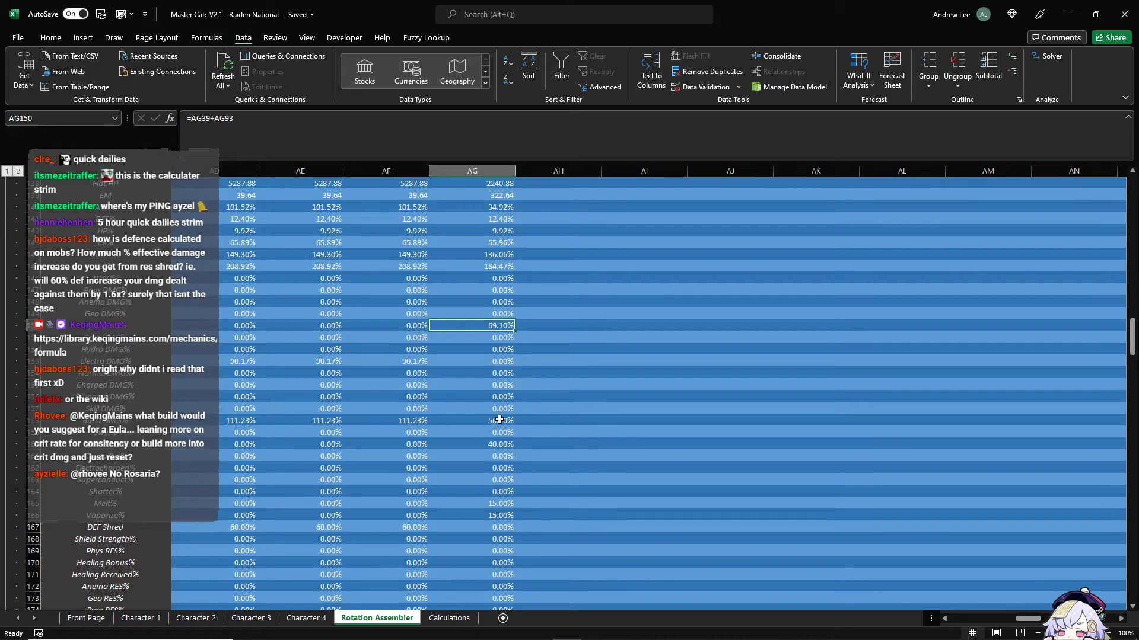
left_click(500, 420)
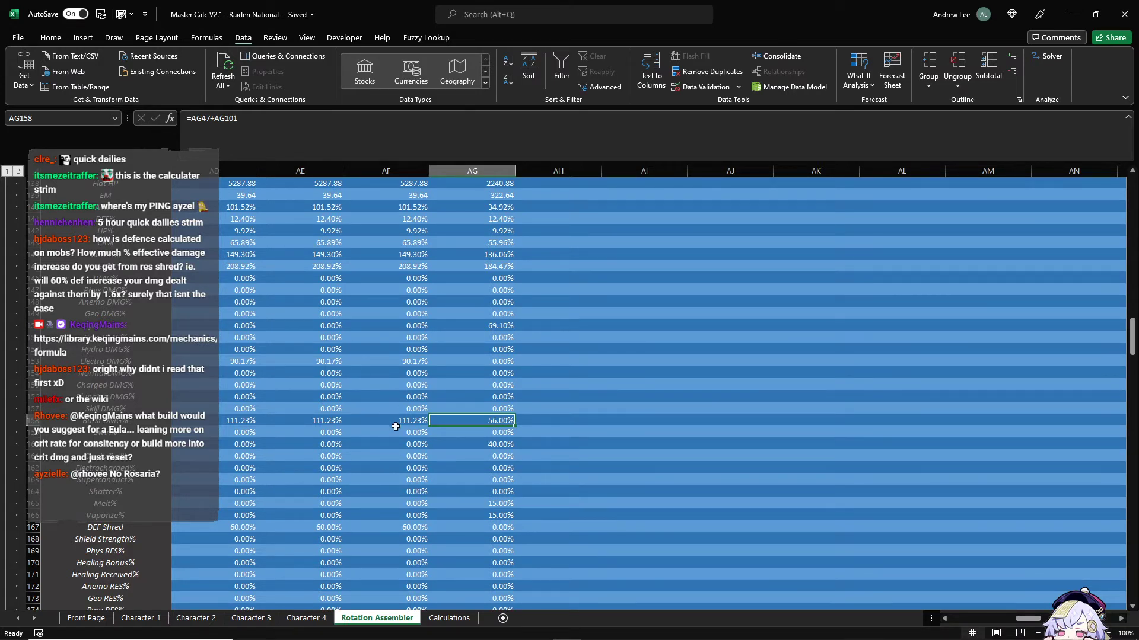
left_click_drag(481, 505, 484, 515)
key("ctrl+v")
Step: Verify the 40.00% and 12.00% Burst CR stat formulas further down column AG
scroll(569, 480, "down", 2)
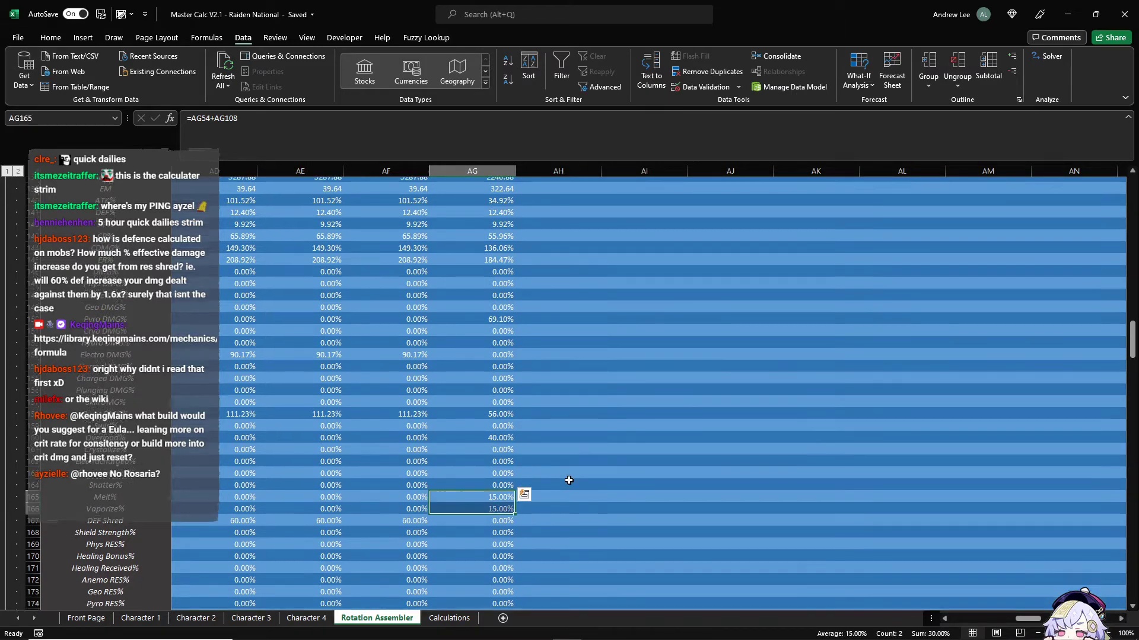
left_click(499, 383)
left_click(500, 376)
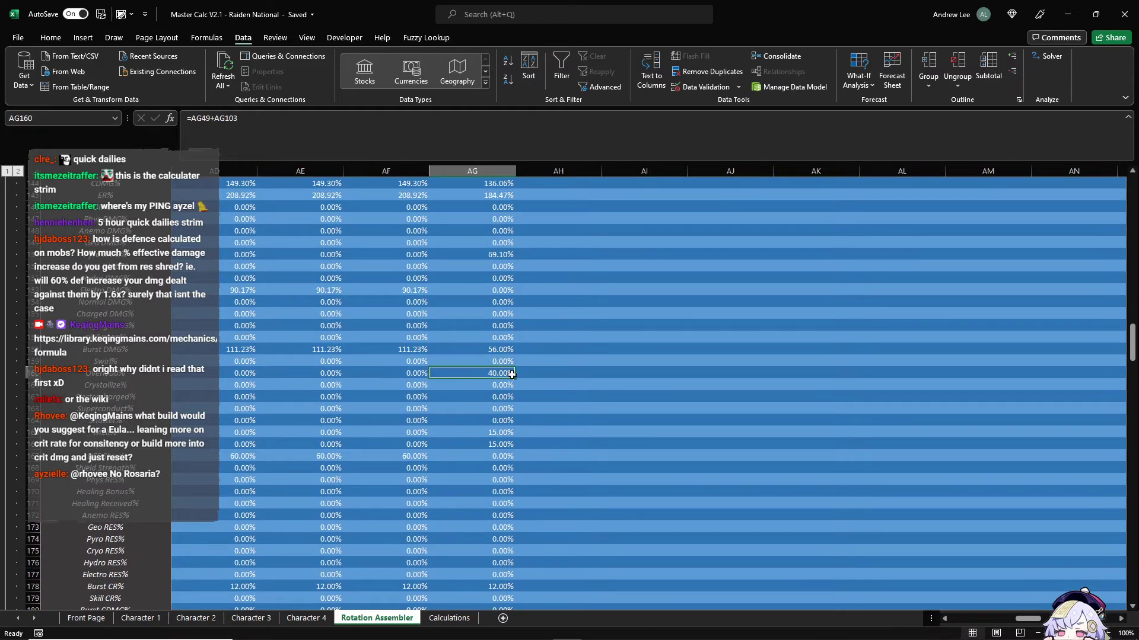
scroll(493, 415, "down", 2)
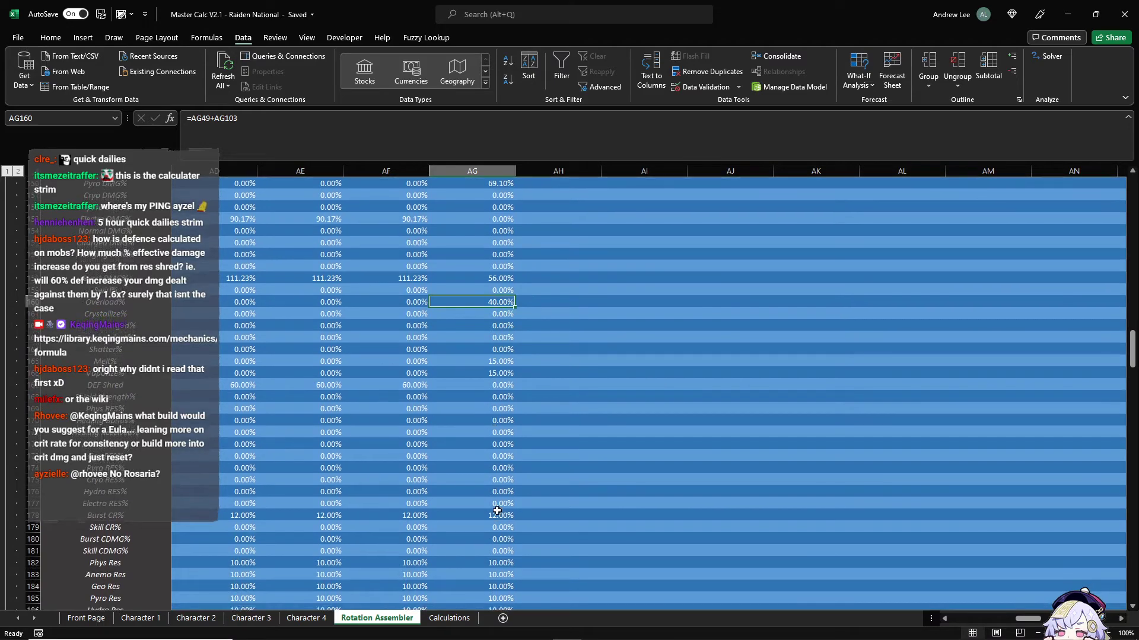
left_click(497, 516)
scroll(473, 515, "down", 3)
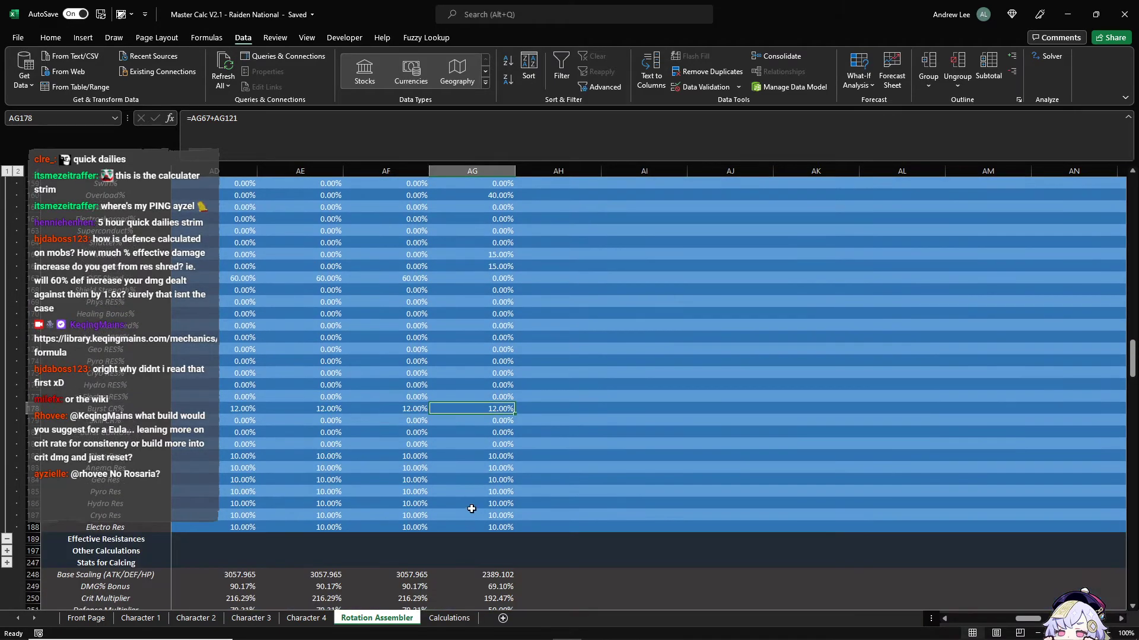
Step: Review resistance values AG182:AG188 and toggle the row groups around the effective resistances
left_click(140, 620)
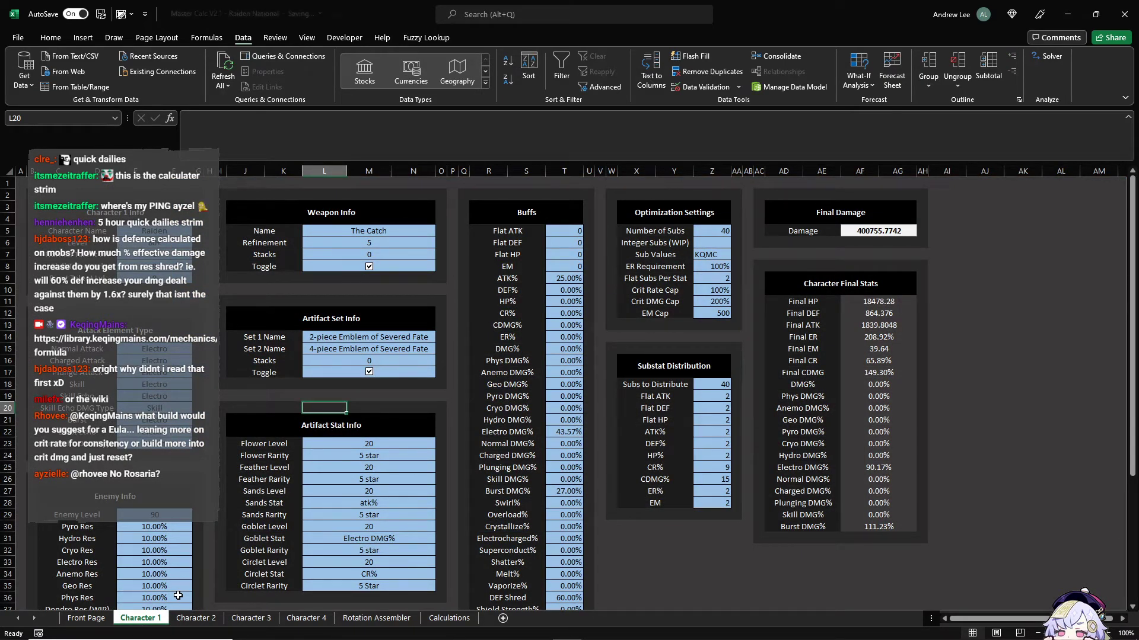
left_click(374, 618)
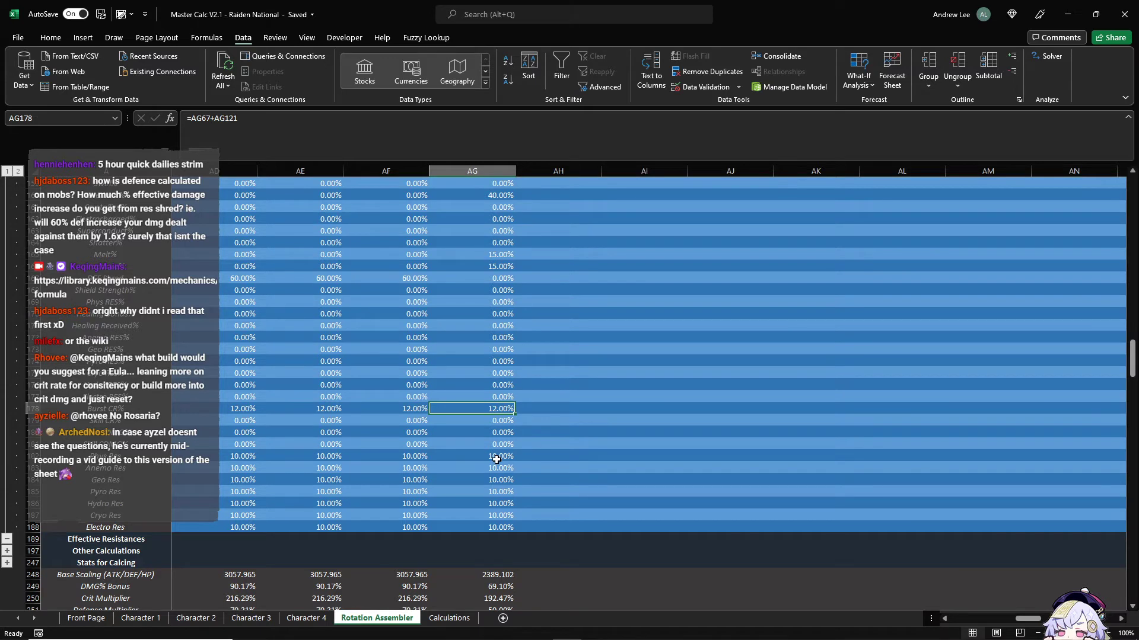
left_click_drag(497, 456, 495, 525)
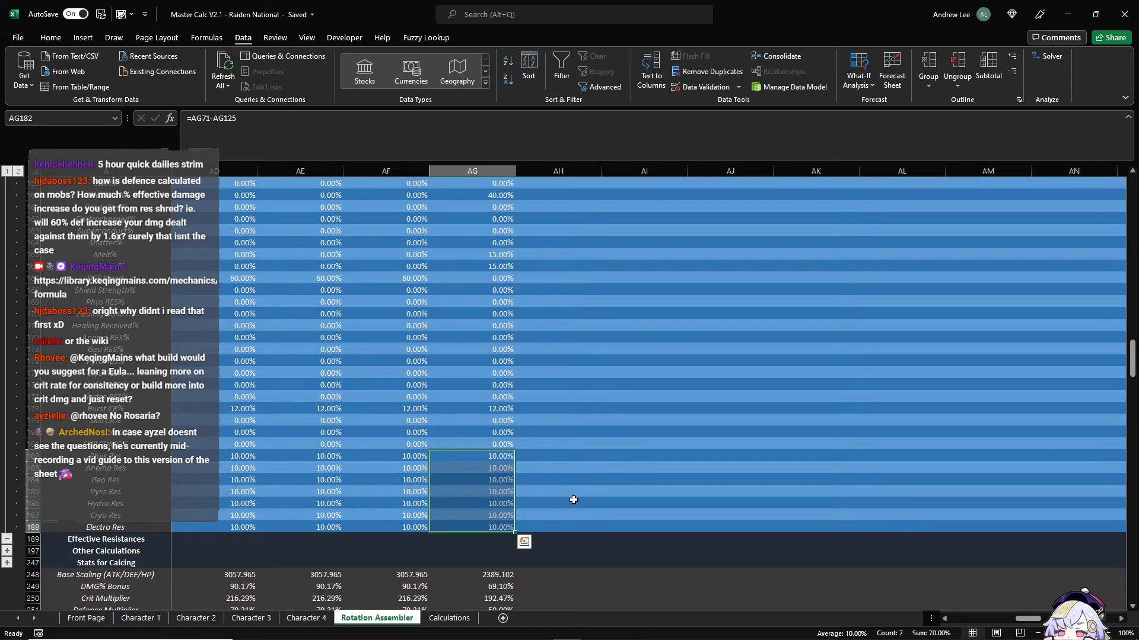
left_click(7, 538)
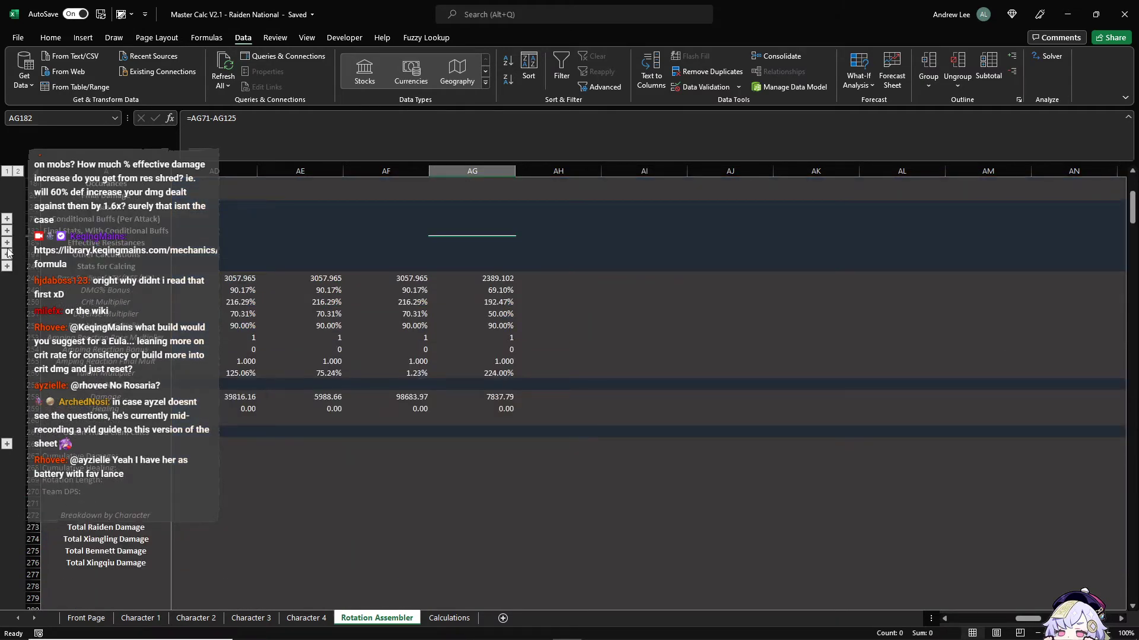
left_click(7, 242)
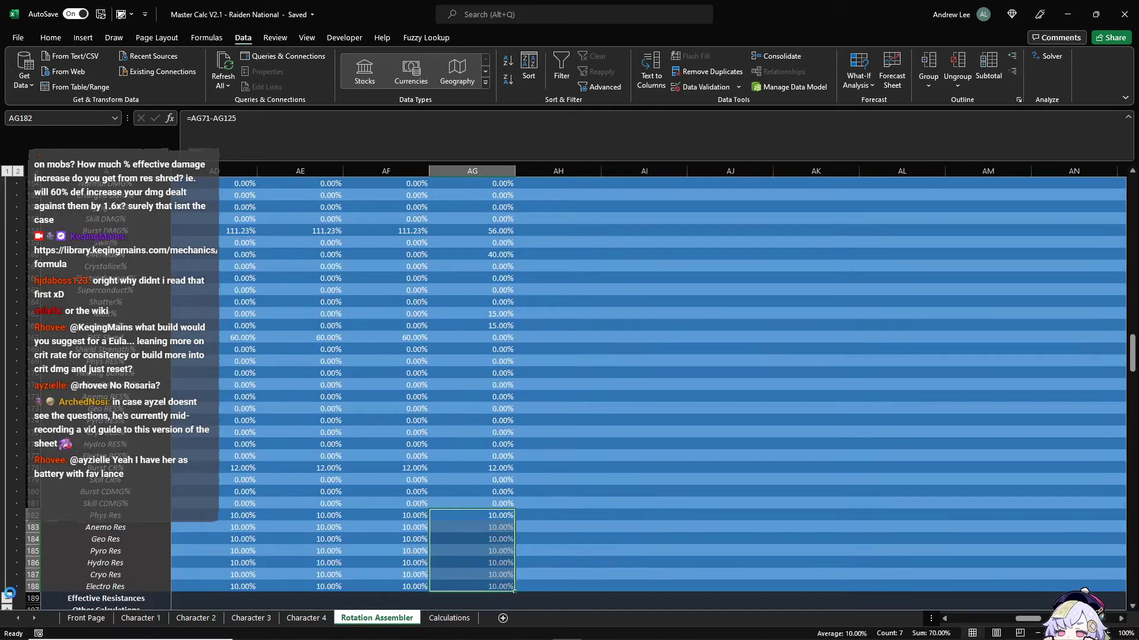
left_click(7, 598)
left_click(7, 207)
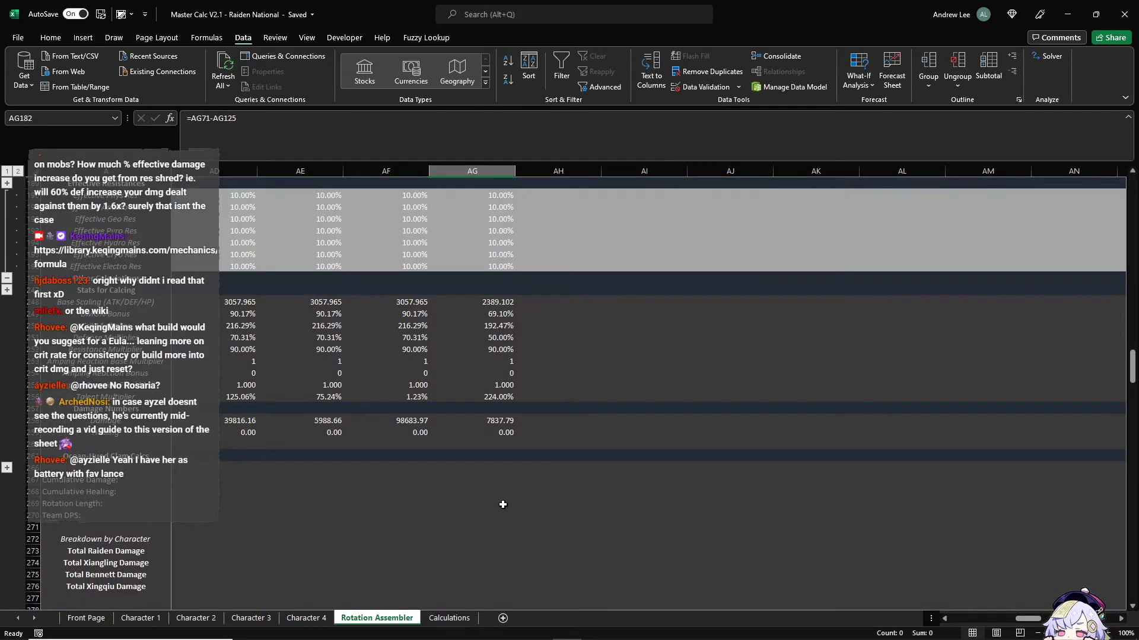
scroll(504, 505, "up", 1)
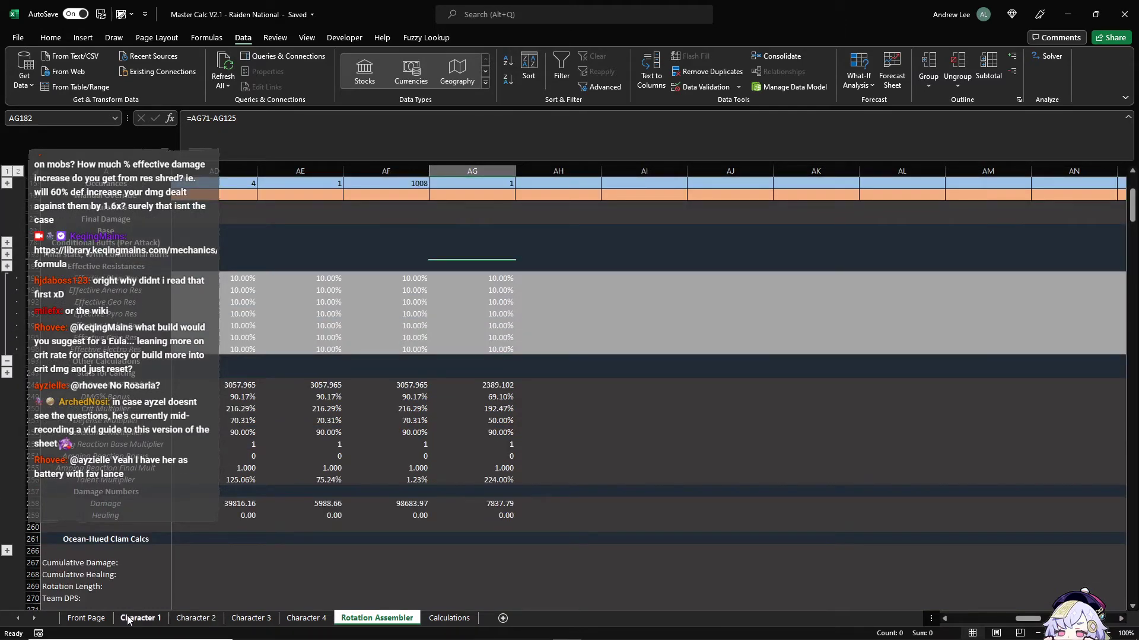
Step: Set the enemy Pyro Res on Character 1 to -30%
left_click(196, 618)
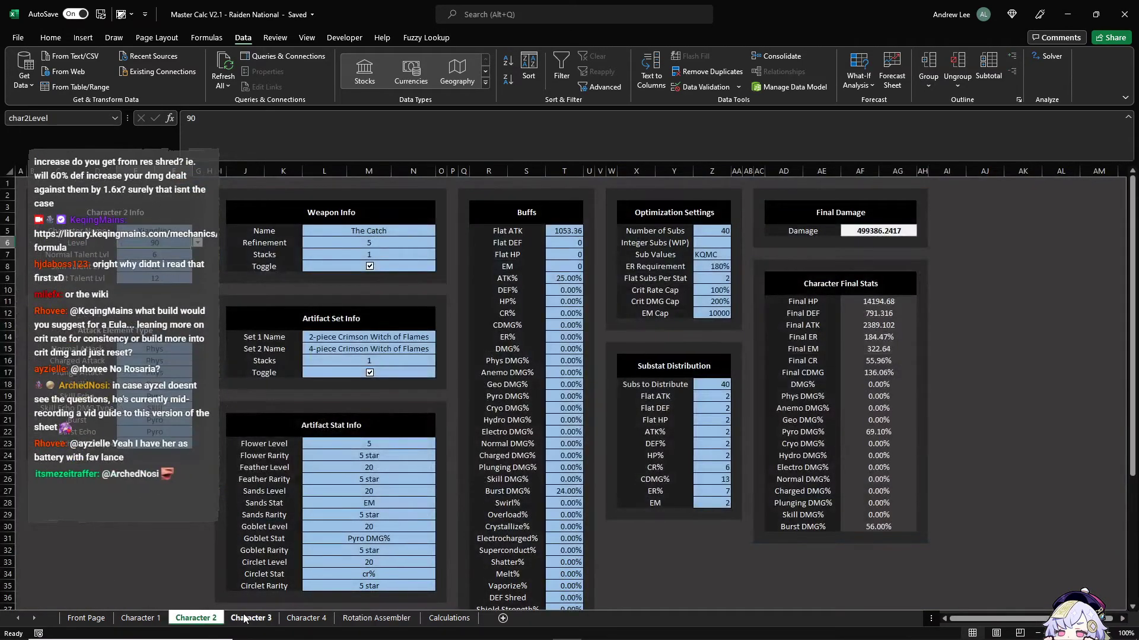
key("ctrl+Page_Up")
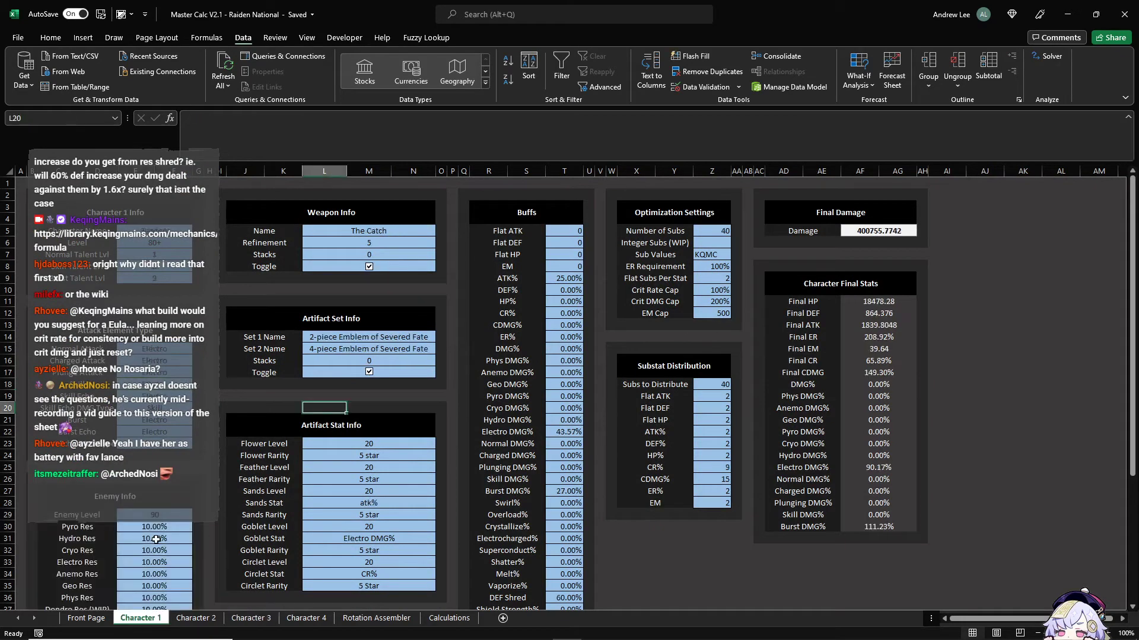
scroll(156, 539, "down", 4)
left_click(156, 433)
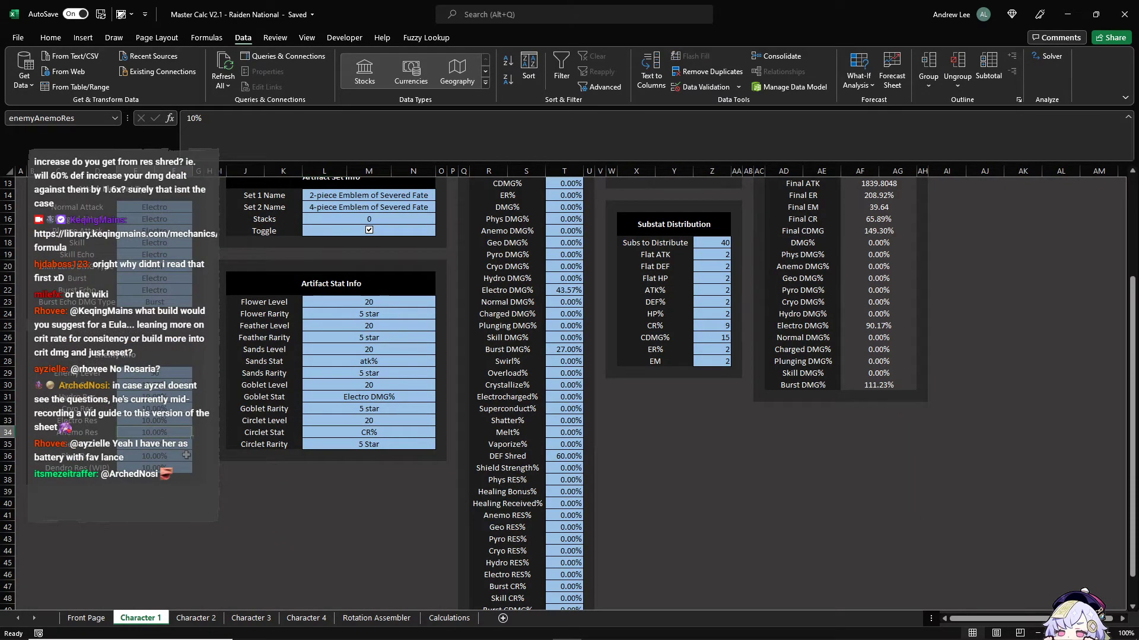
key("Down")
key("Up")
key("Up")
key("Up")
key("Up")
key("Up")
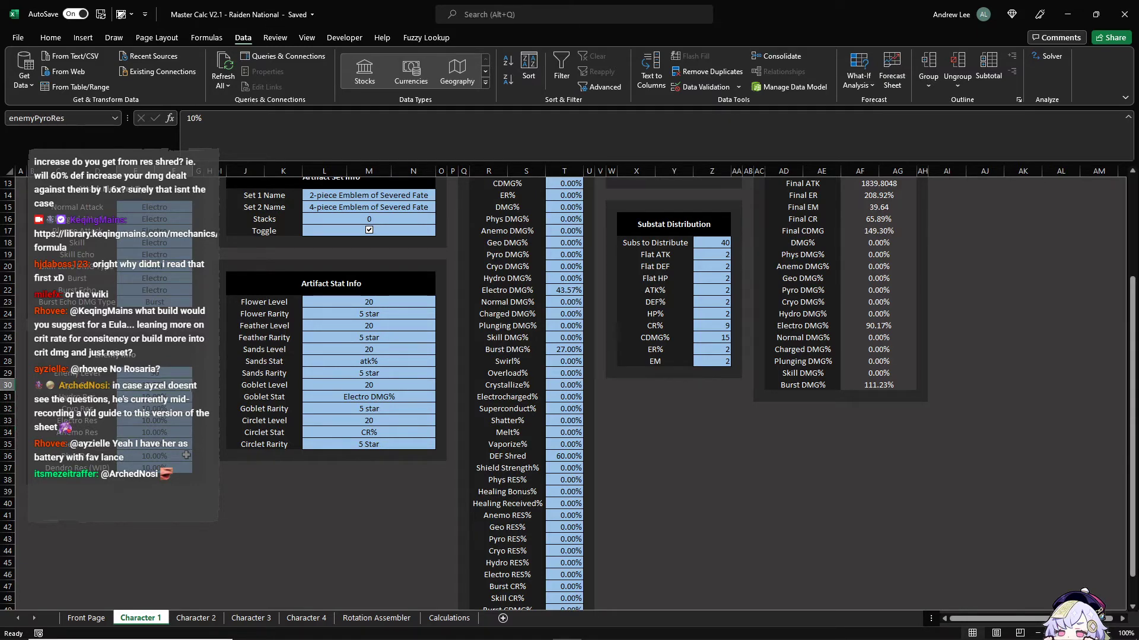
type("-15%")
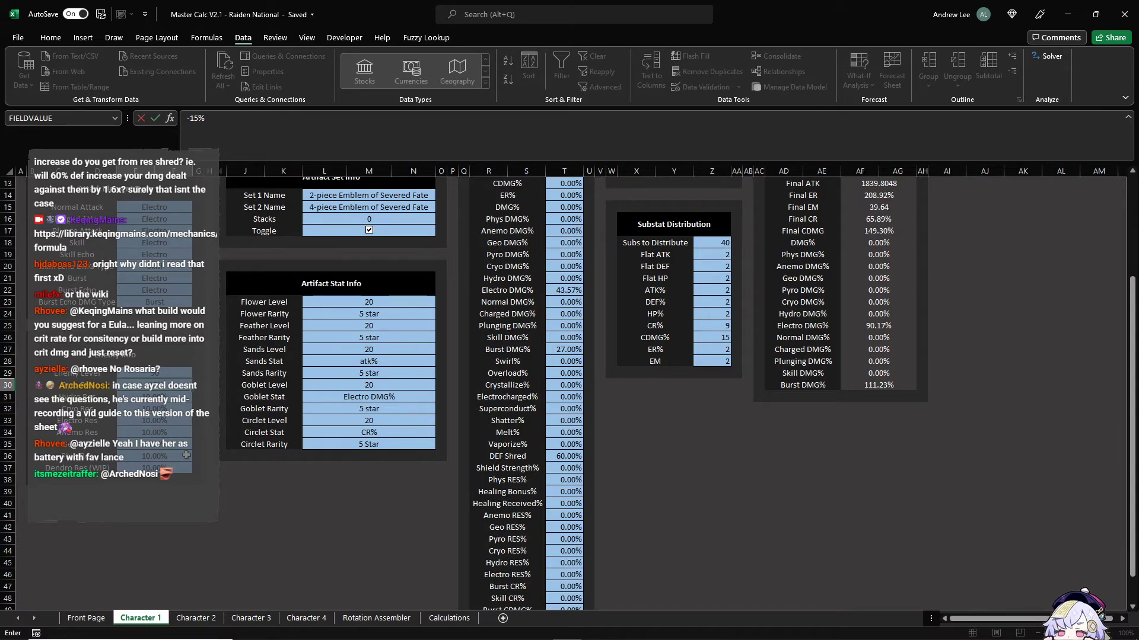
key("BackSpace")
key("BackSpace")
type("-30%")
key("Return")
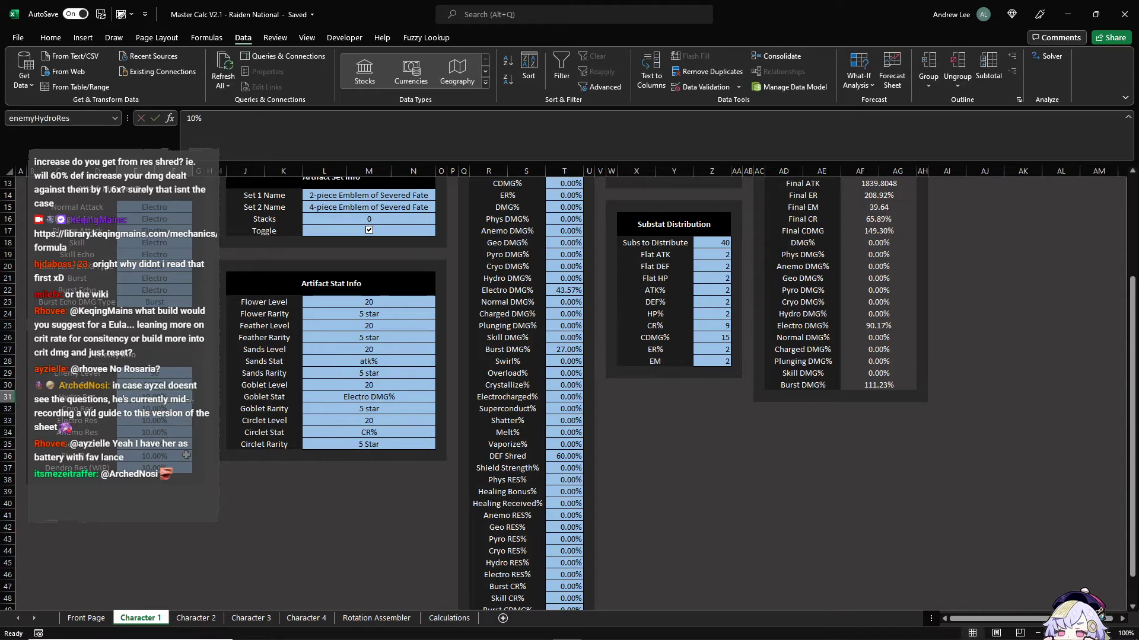
left_click(376, 618)
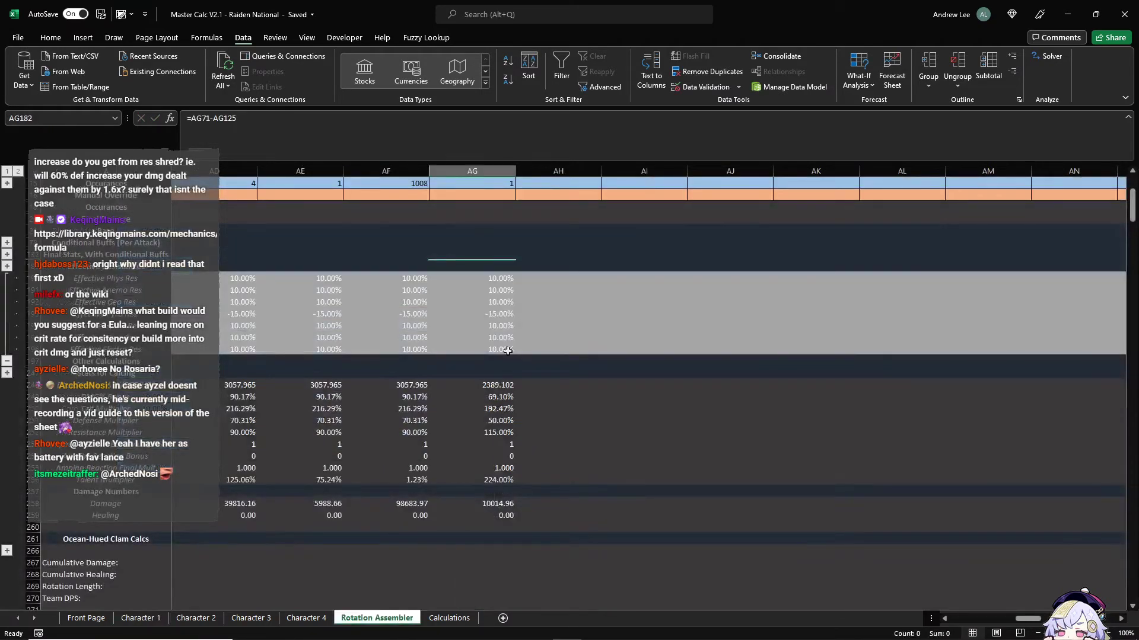
Step: Inspect the effective Pyro Res formula in AG193, the AG198 lookup, and AG258's damage formula
left_click(500, 315)
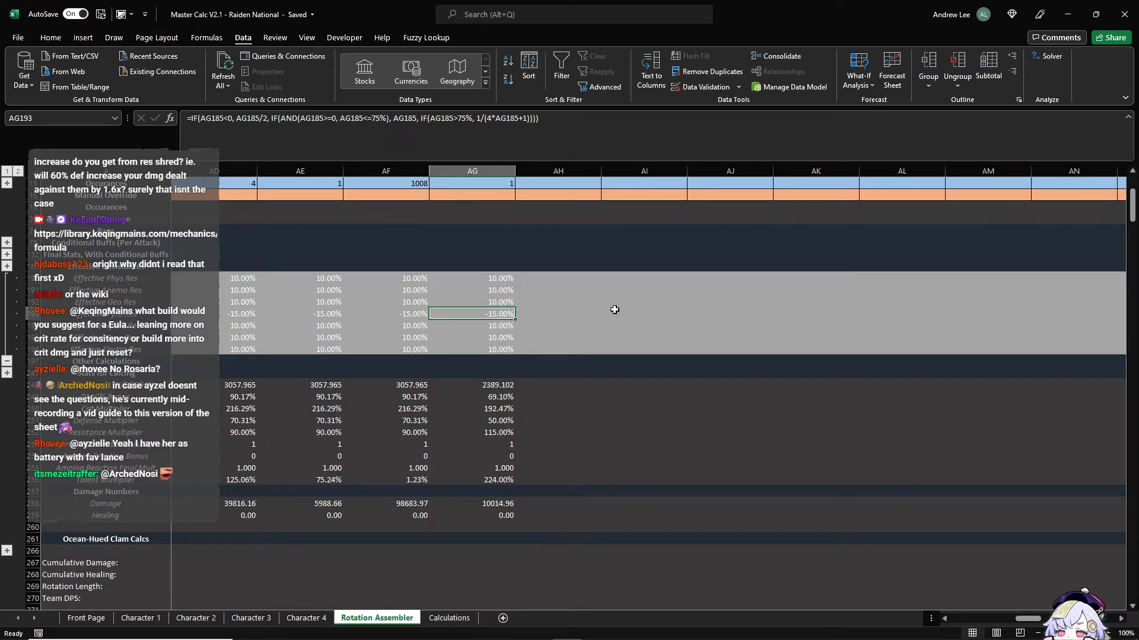
scroll(593, 314, "down", 3)
scroll(545, 316, "up", 2)
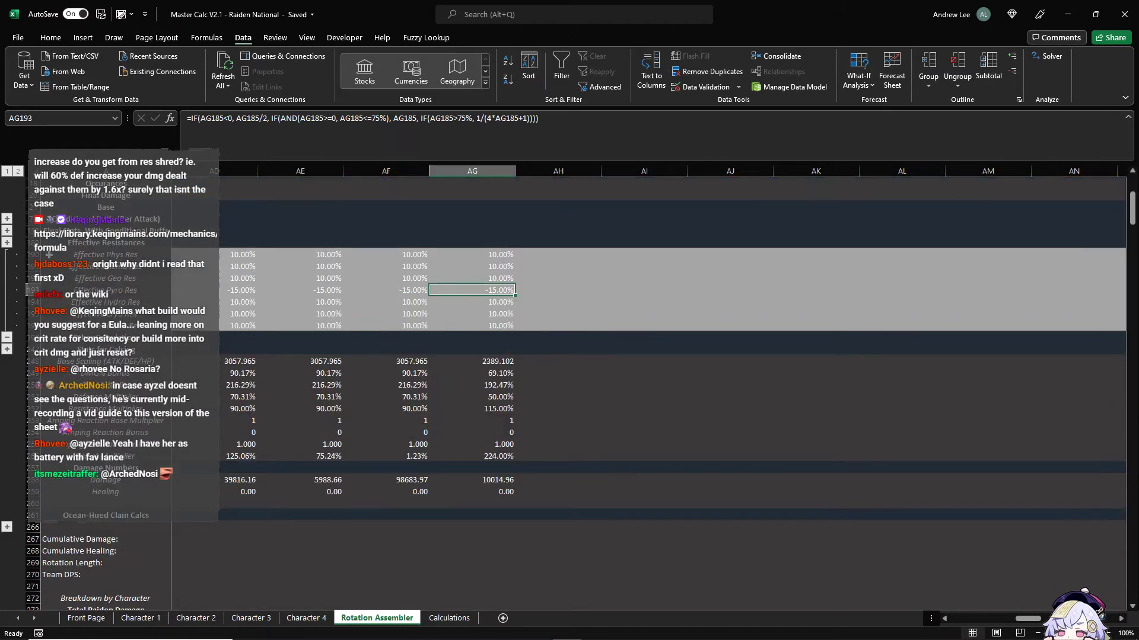
left_click(7, 337)
left_click(7, 267)
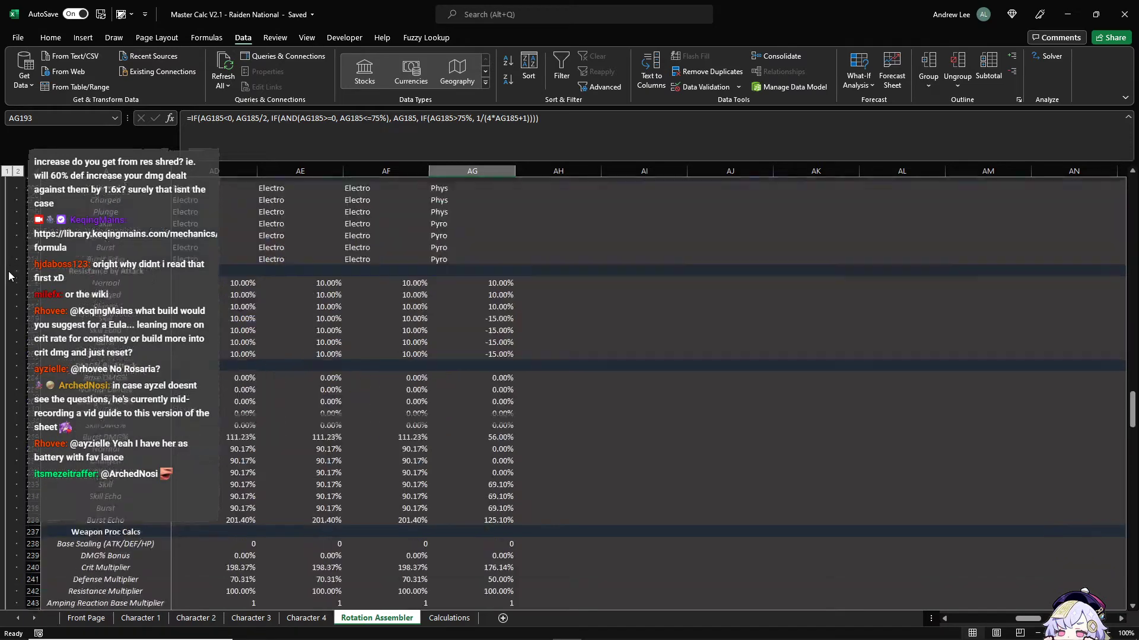
scroll(521, 323, "up", 6)
scroll(512, 295, "up", 2)
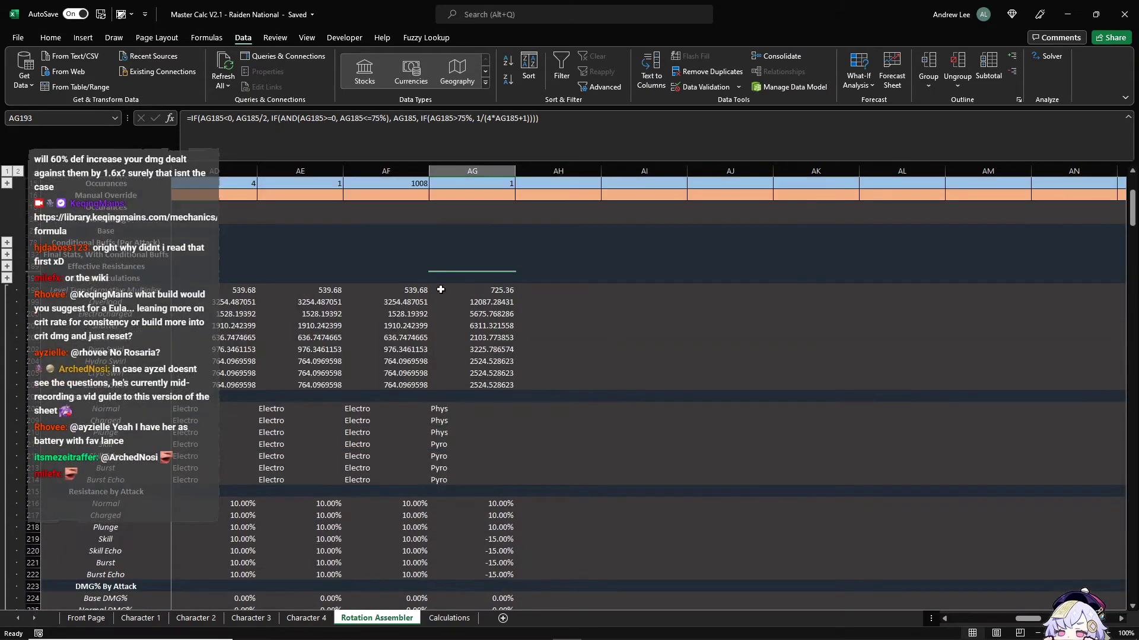
left_click(462, 289)
scroll(517, 467, "down", 15)
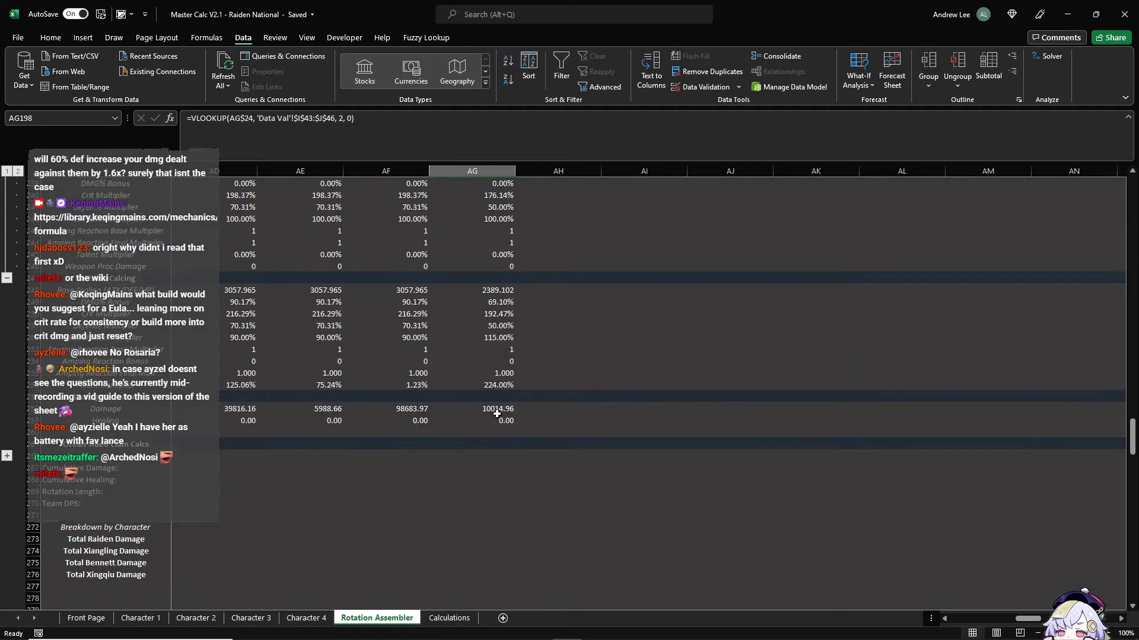
left_click(504, 408)
scroll(505, 403, "up", 15)
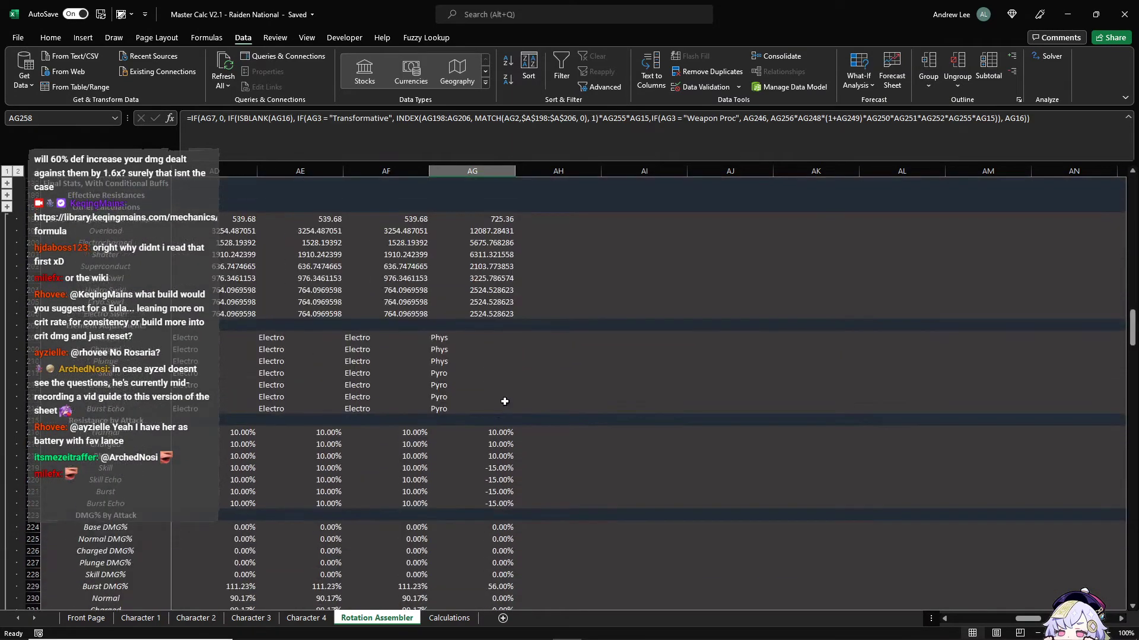
scroll(504, 402, "down", 2)
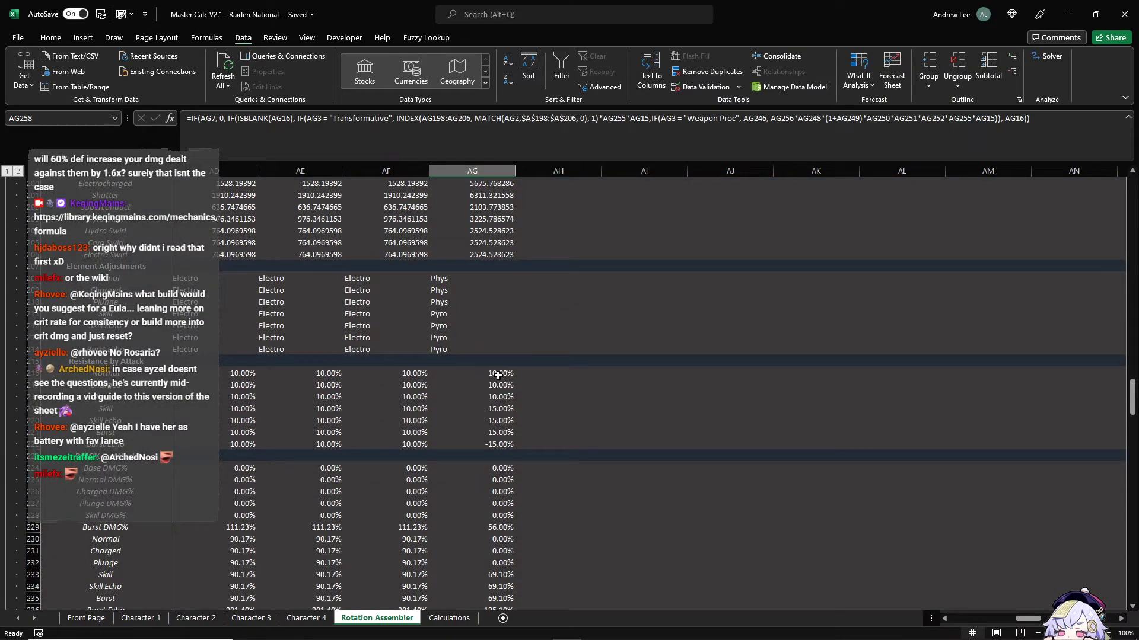
Step: Select ranges in lower column AG and glance through the Front Page and Character sheets
left_click_drag(499, 374, 504, 444)
scroll(412, 510, "down", 1)
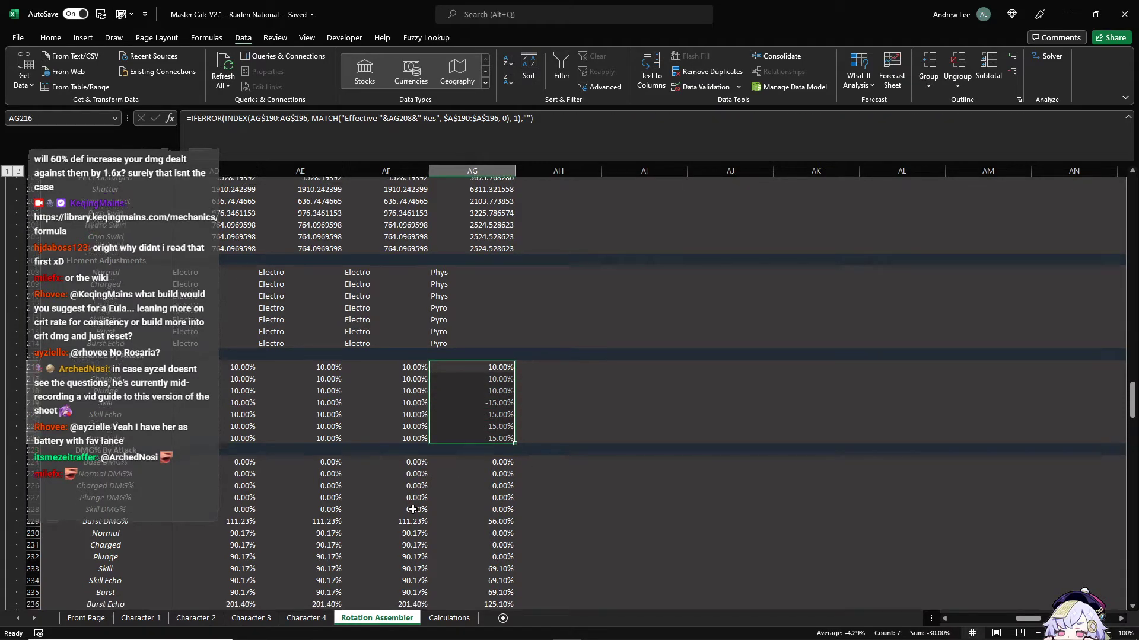
scroll(412, 510, "down", 3)
left_click_drag(498, 363, 493, 500)
scroll(496, 473, "down", 1)
scroll(473, 468, "down", 6)
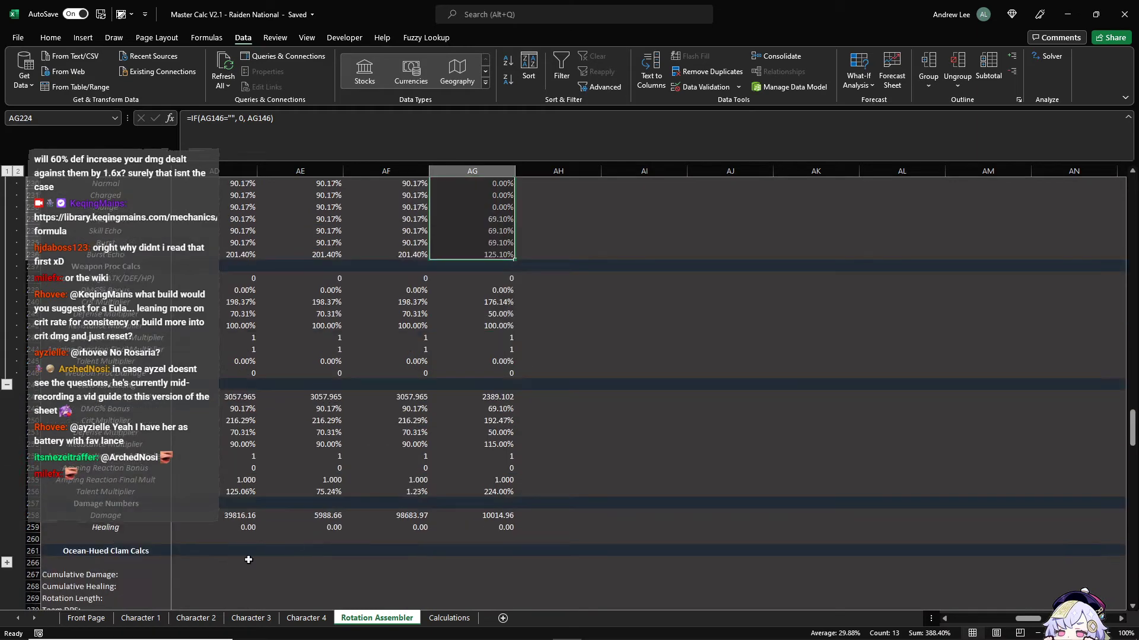
left_click(102, 620)
left_click(153, 623)
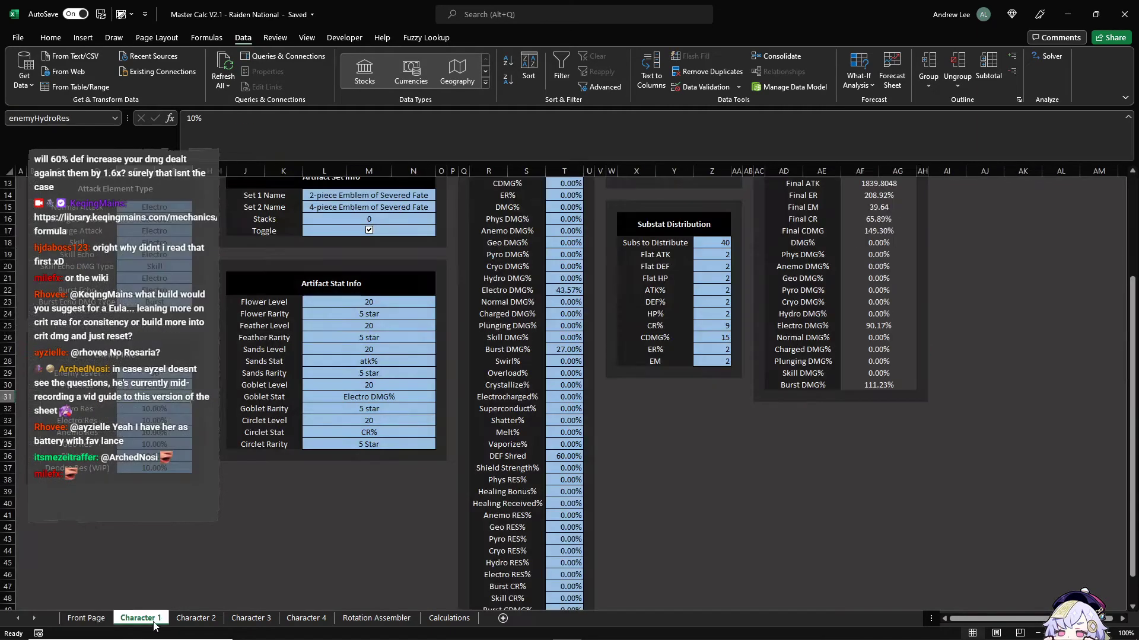
left_click(186, 618)
left_click(148, 616)
left_click(401, 619)
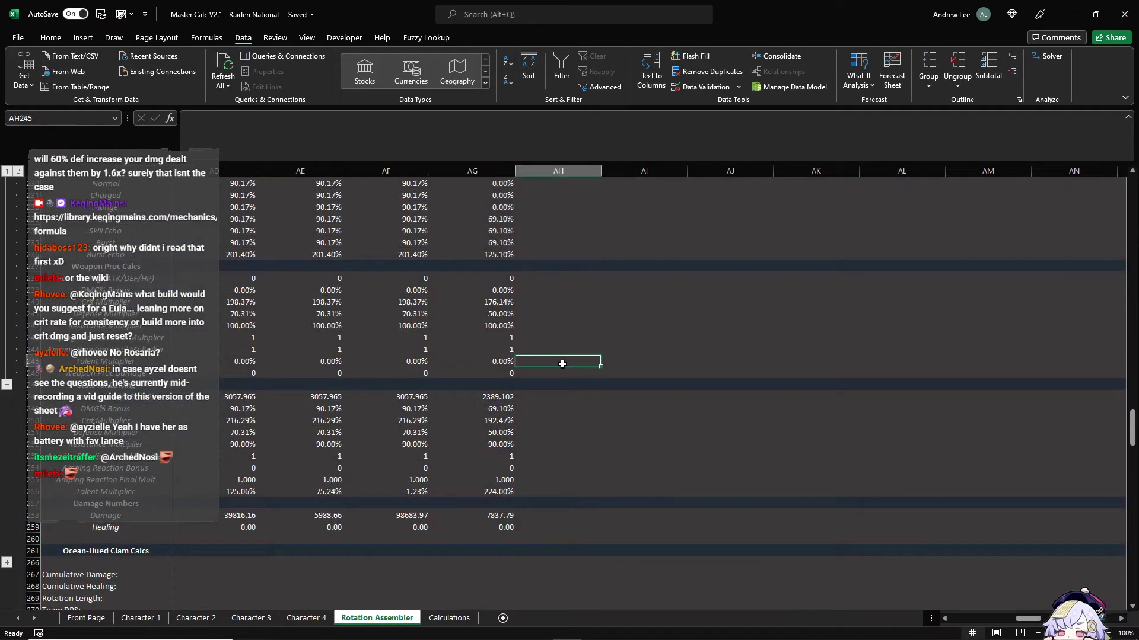
Step: Collapse the grouped rows above row 247 and return to the top of the sheet
scroll(557, 363, "up", 3)
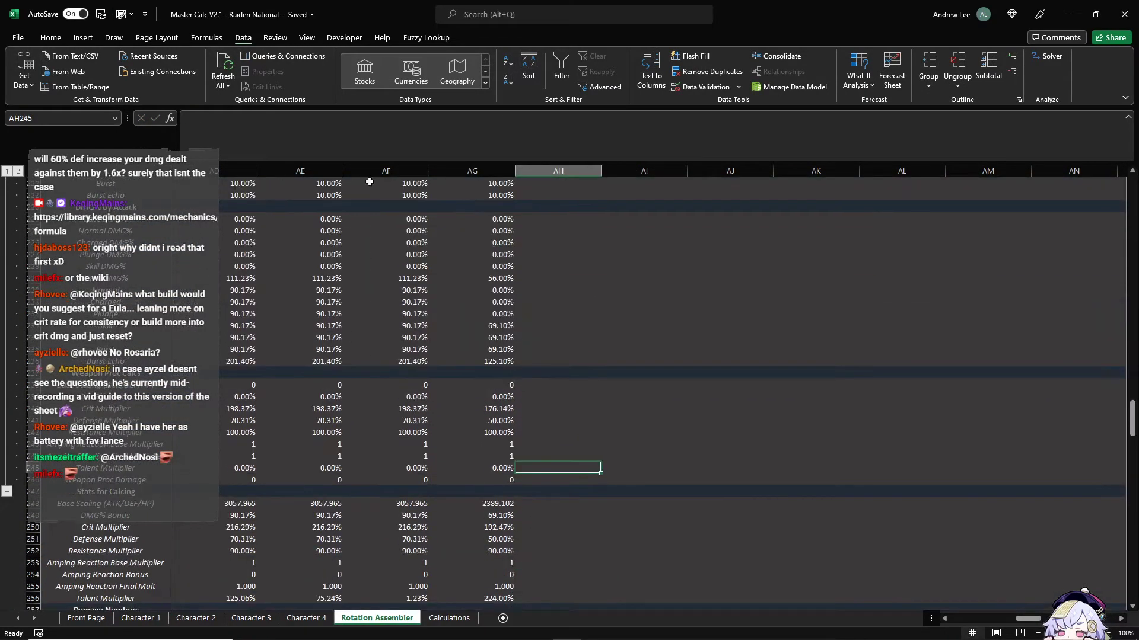
scroll(326, 308, "down", 4)
left_click(12, 350)
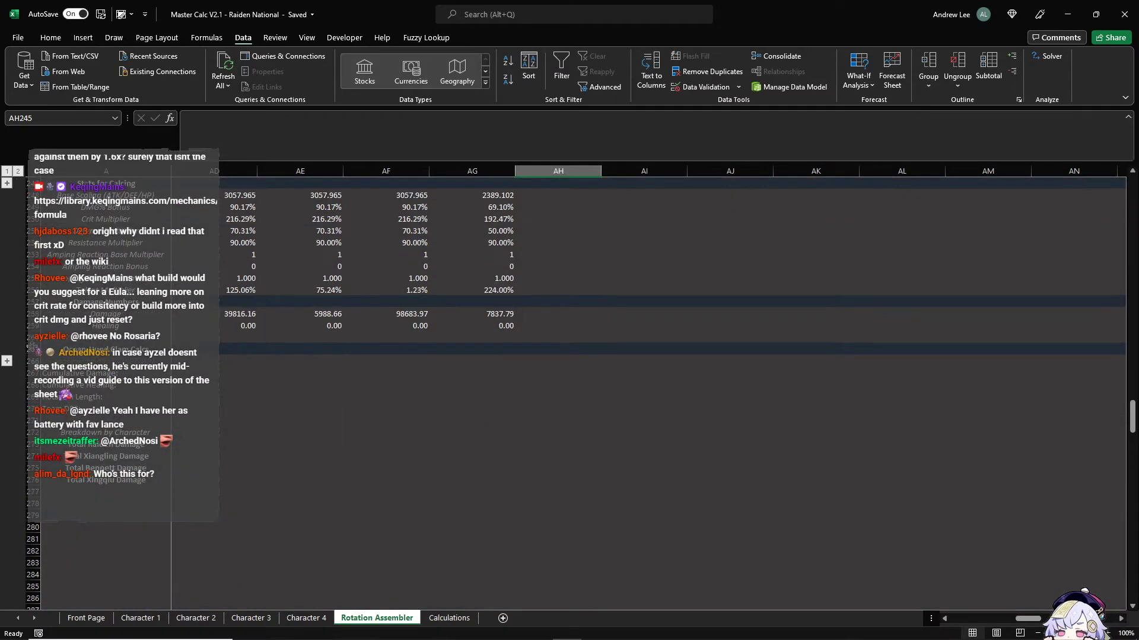
scroll(612, 385, "up", 4)
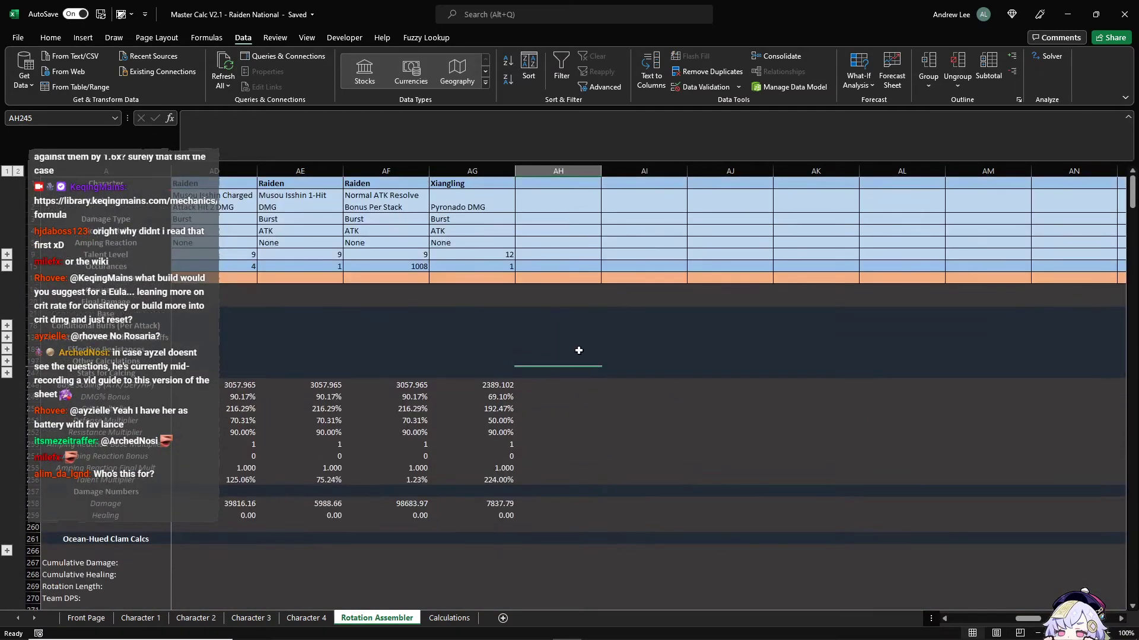
Step: Fill column AG rows 1–261 right into column AH and show the Weapon Proc rows
left_click_drag(490, 188, 492, 539)
key("shift+Right")
key("ctrl+r")
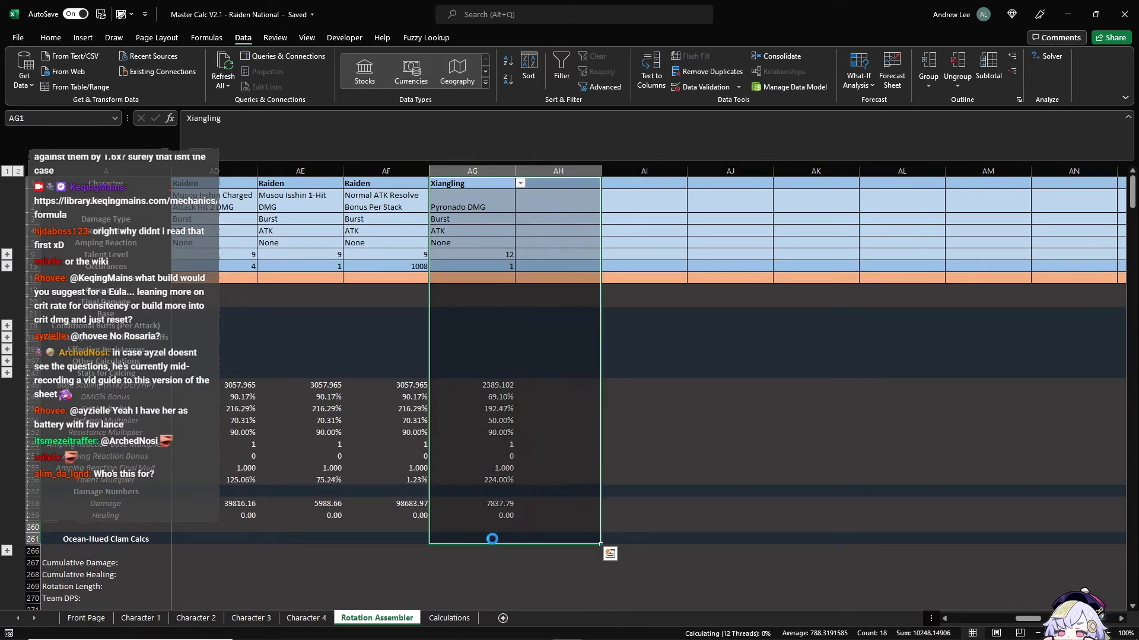
key("Right")
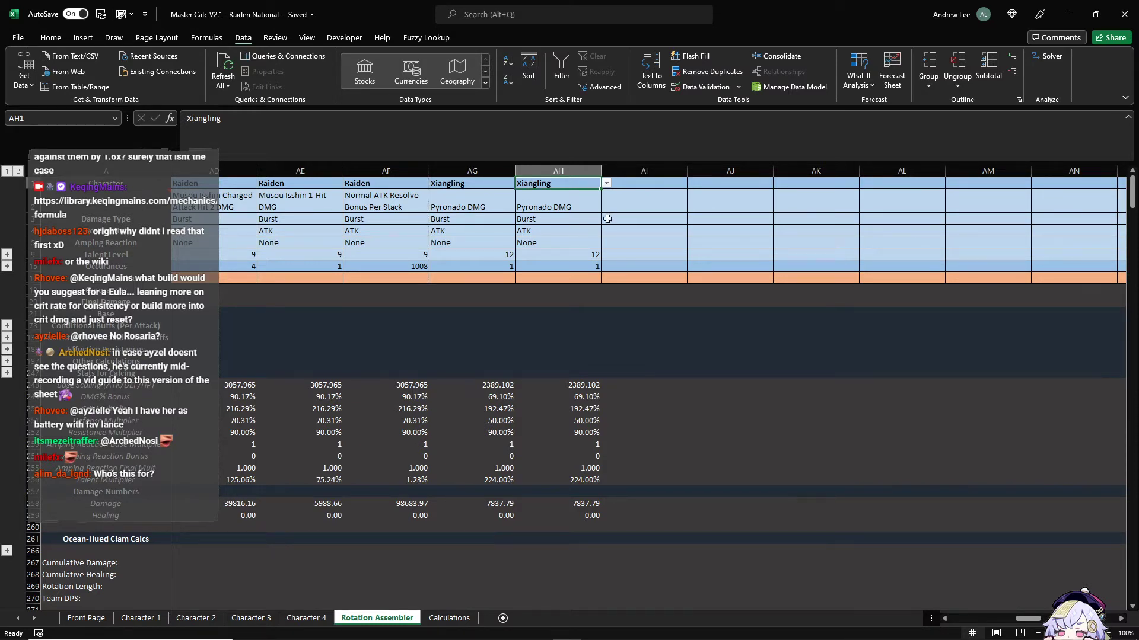
left_click(7, 268)
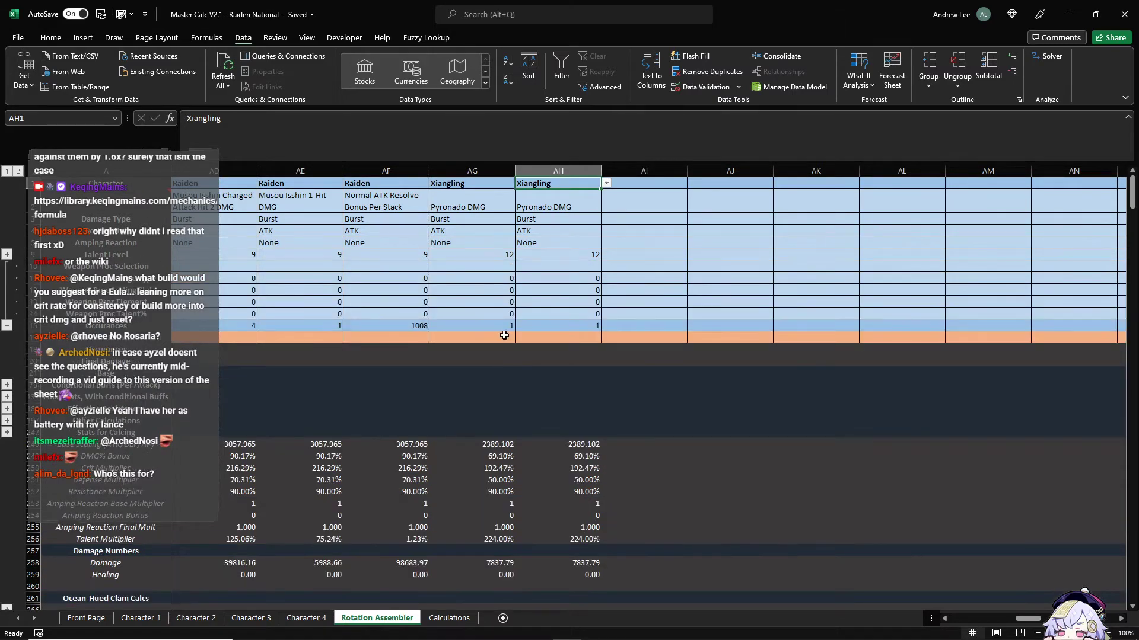
Step: Set Character 2's weapon to Dragonspine Spear, then select AH2's attack name list
left_click(234, 617)
left_click(196, 618)
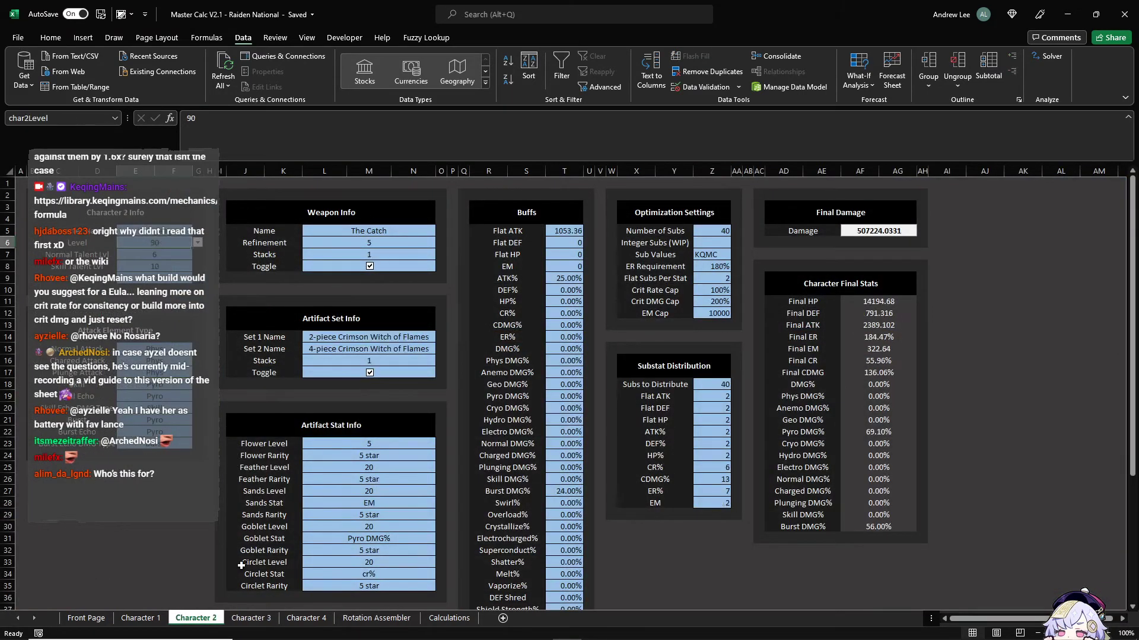
left_click(400, 225)
left_click(440, 231)
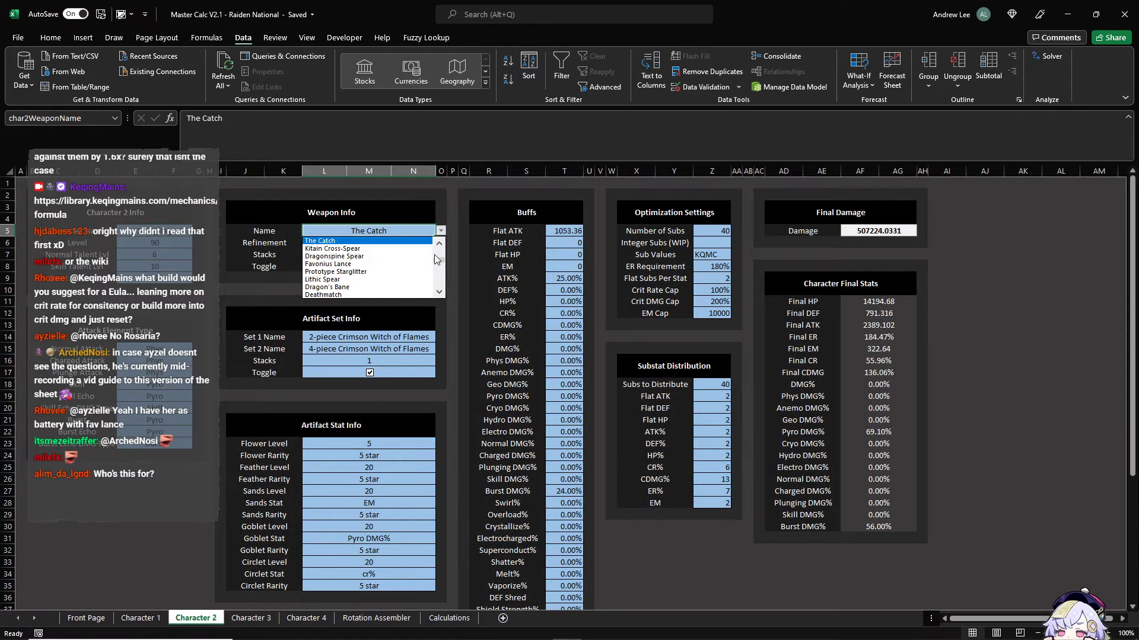
left_click(382, 257)
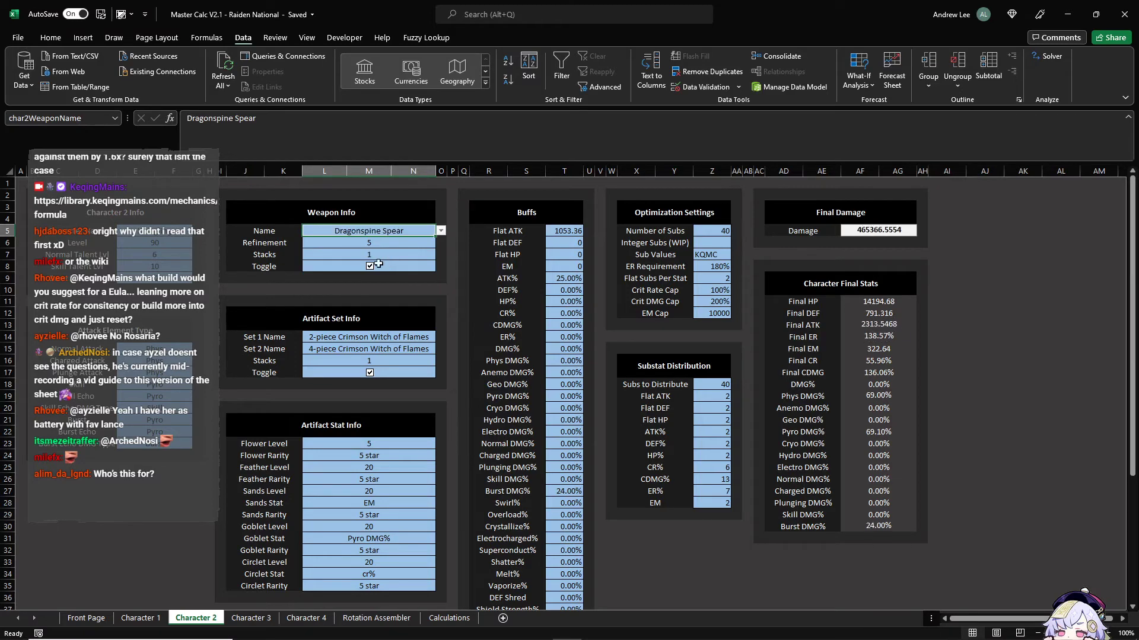
left_click(261, 620)
left_click(301, 623)
left_click(377, 619)
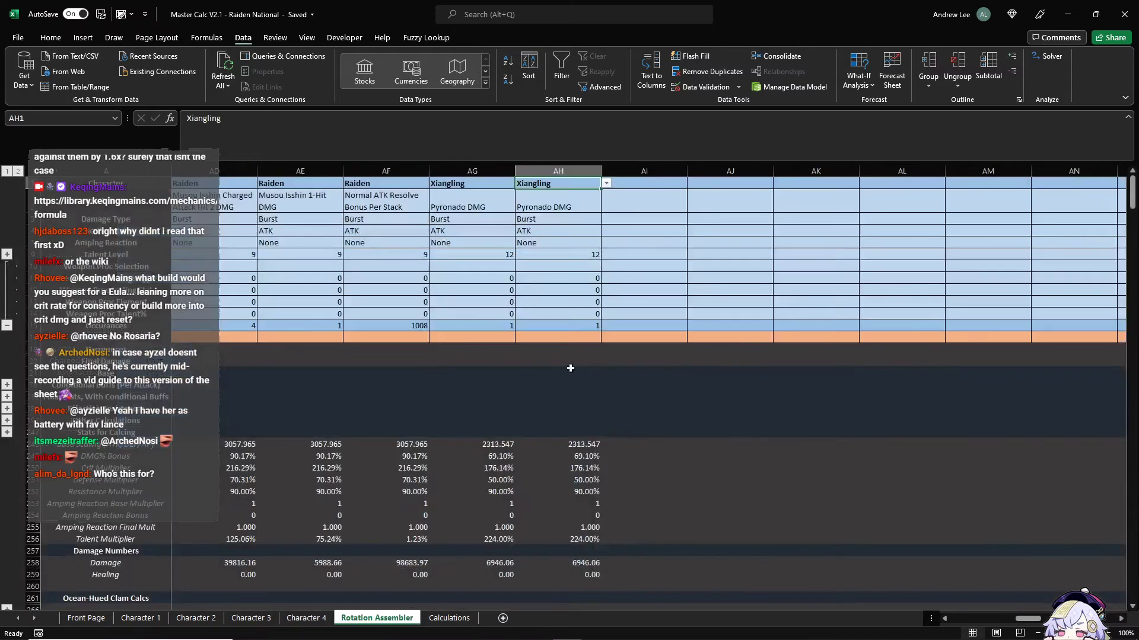
left_click(589, 208)
left_click(607, 207)
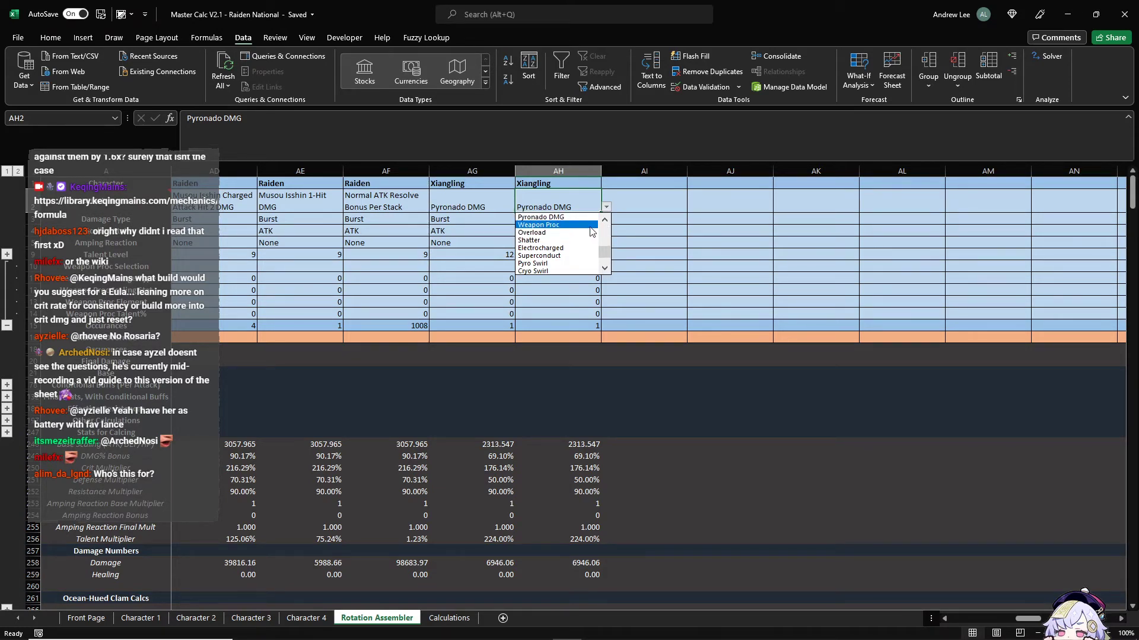
Step: Set AH2's attack to Weapon Proc and show the Weapon Proc rows
left_click(593, 229)
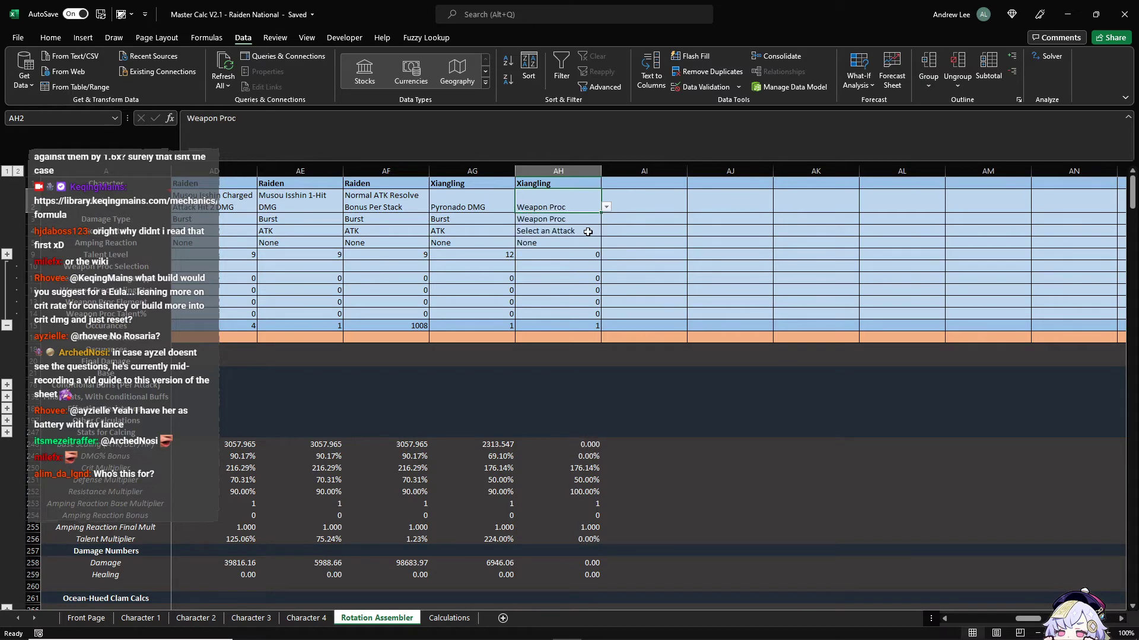
left_click(607, 207)
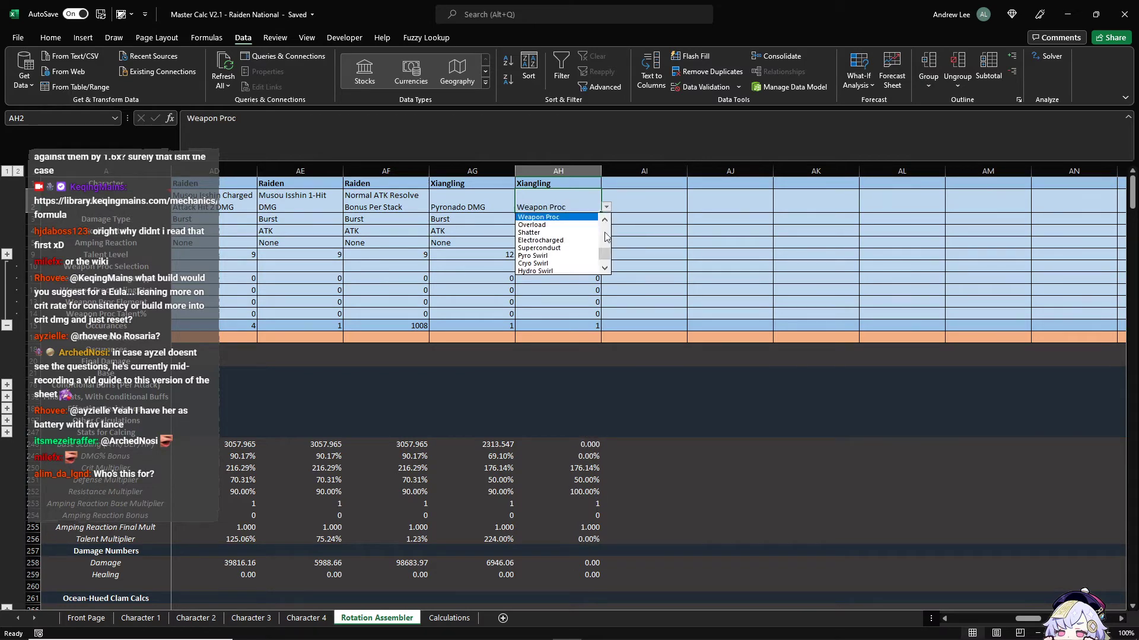
scroll(609, 249, "down", 4)
key("Escape")
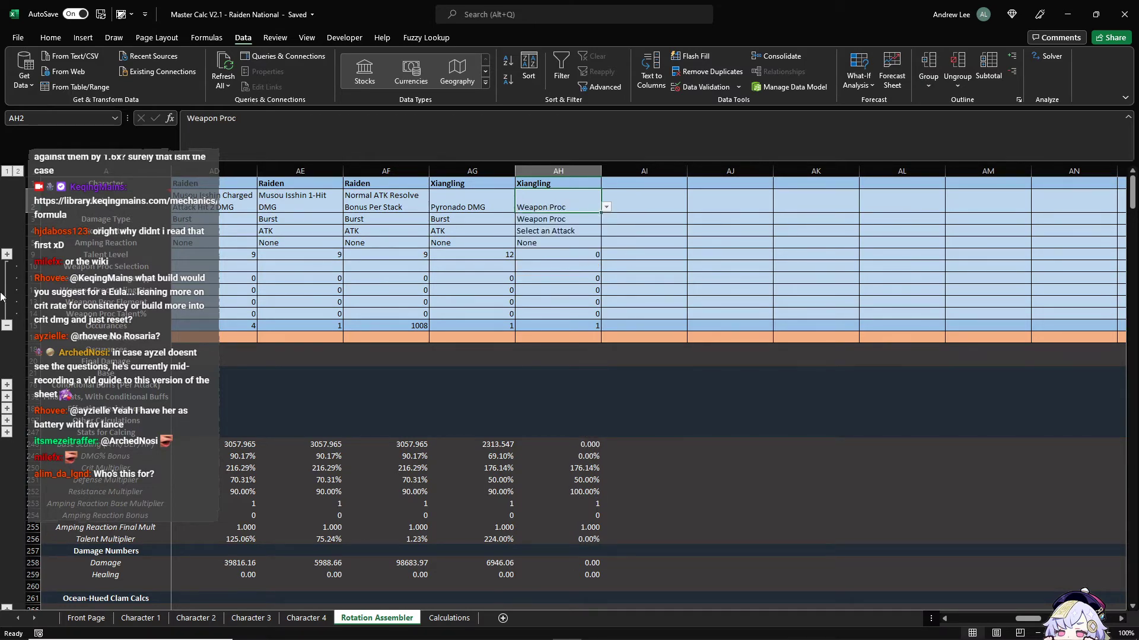
left_click(6, 326)
left_click(6, 267)
Step: Set AH10's weapon proc to Frost Burial, With Cryo after comparing it with No Cryo
left_click(594, 267)
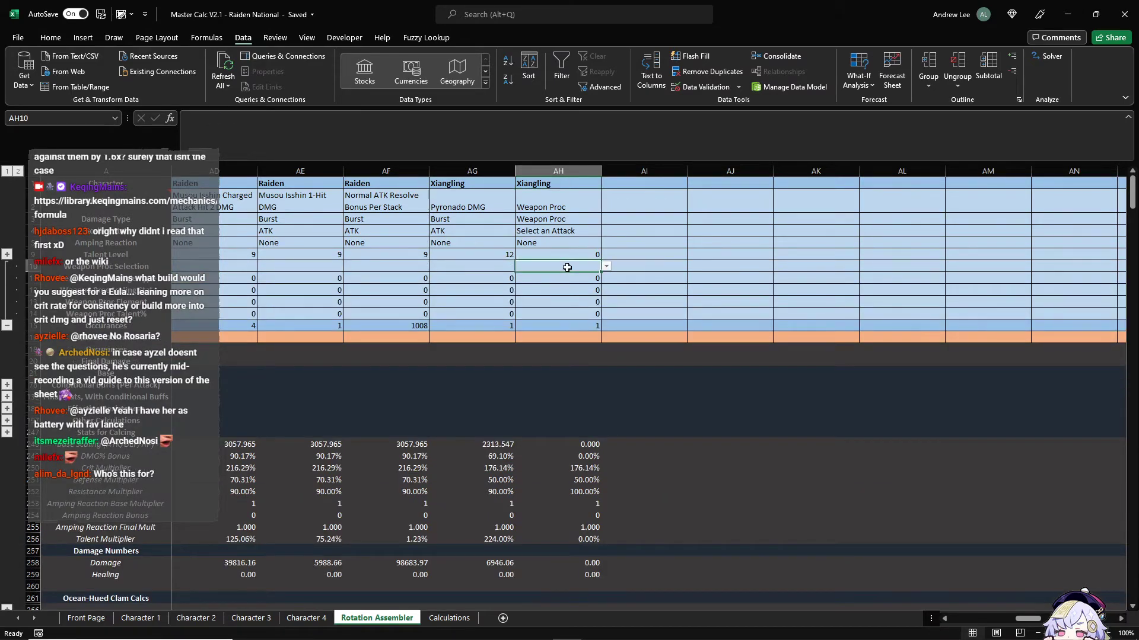
left_click(606, 266)
left_click(569, 277)
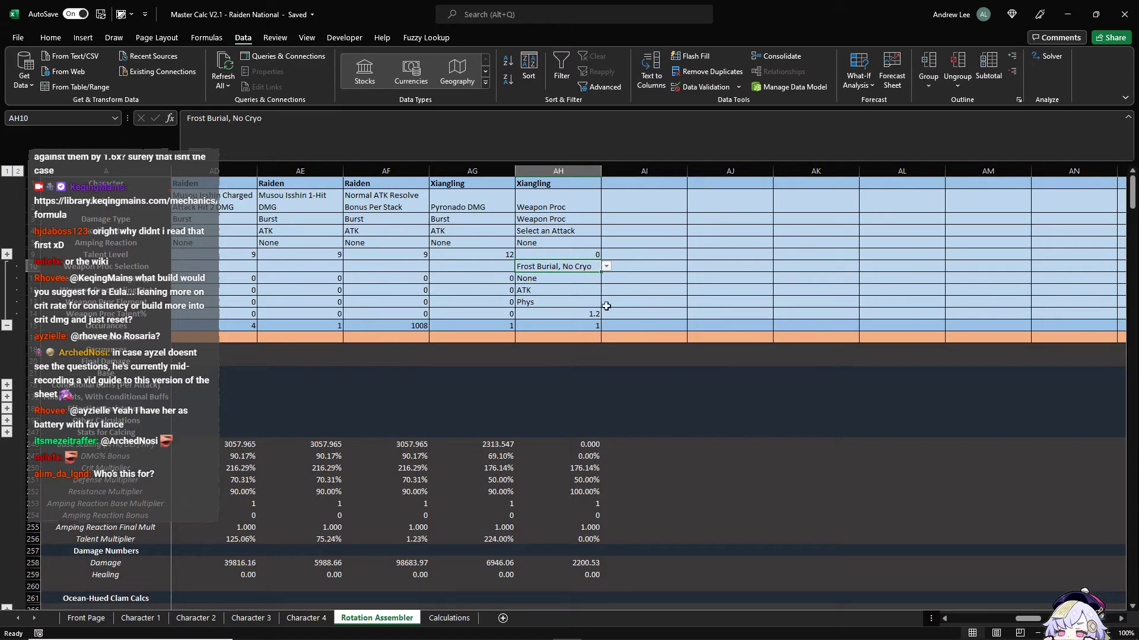
left_click(606, 266)
left_click(587, 290)
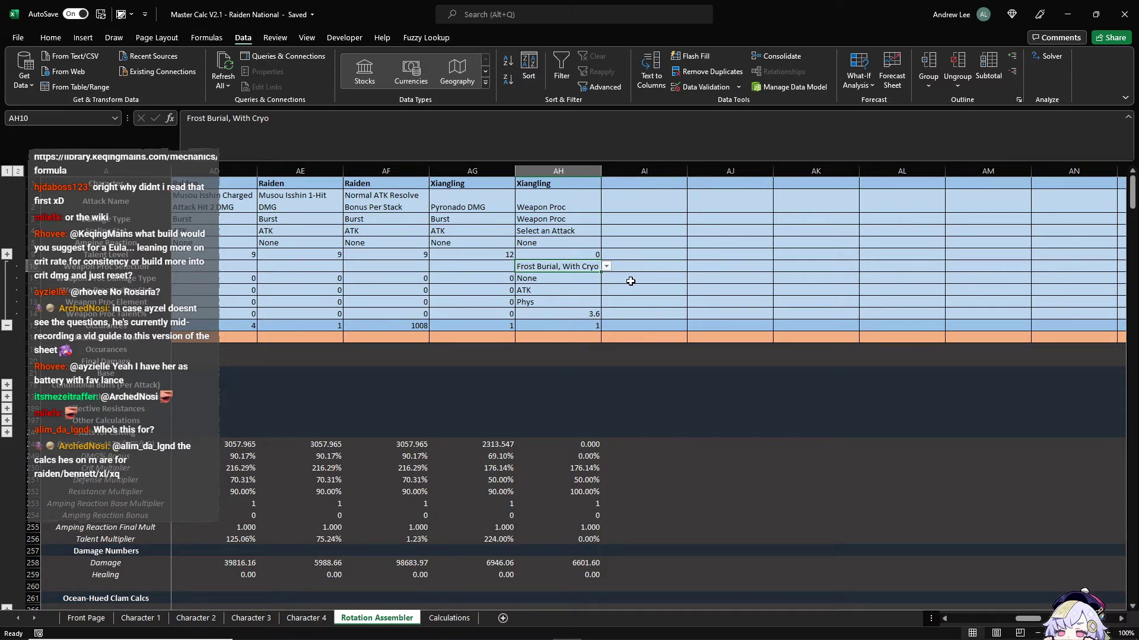
left_click(606, 266)
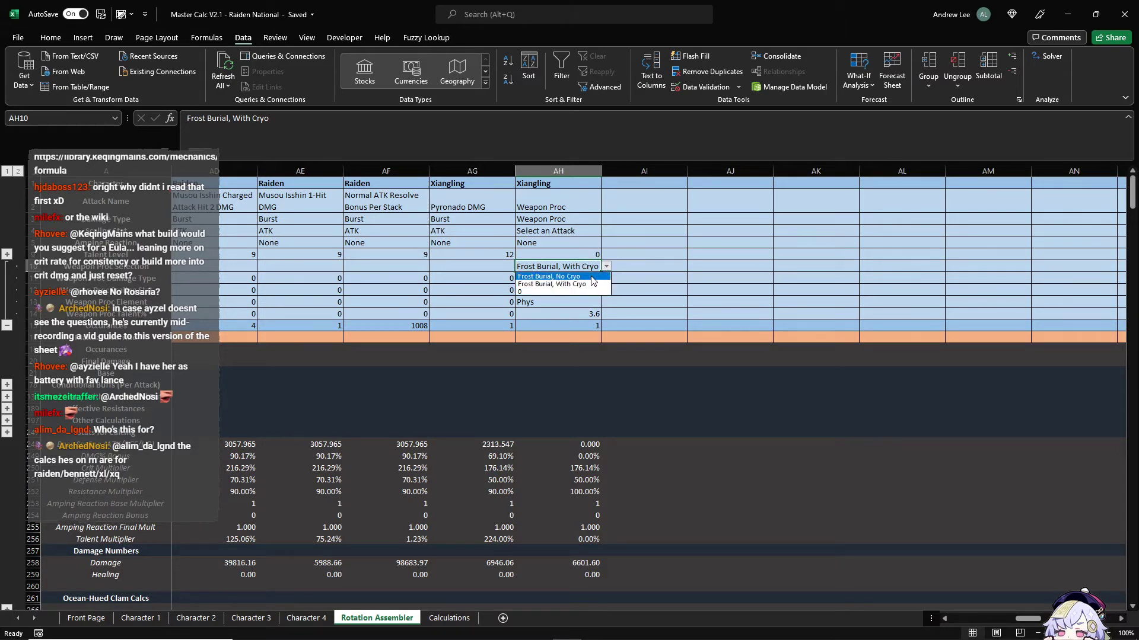
left_click(551, 277)
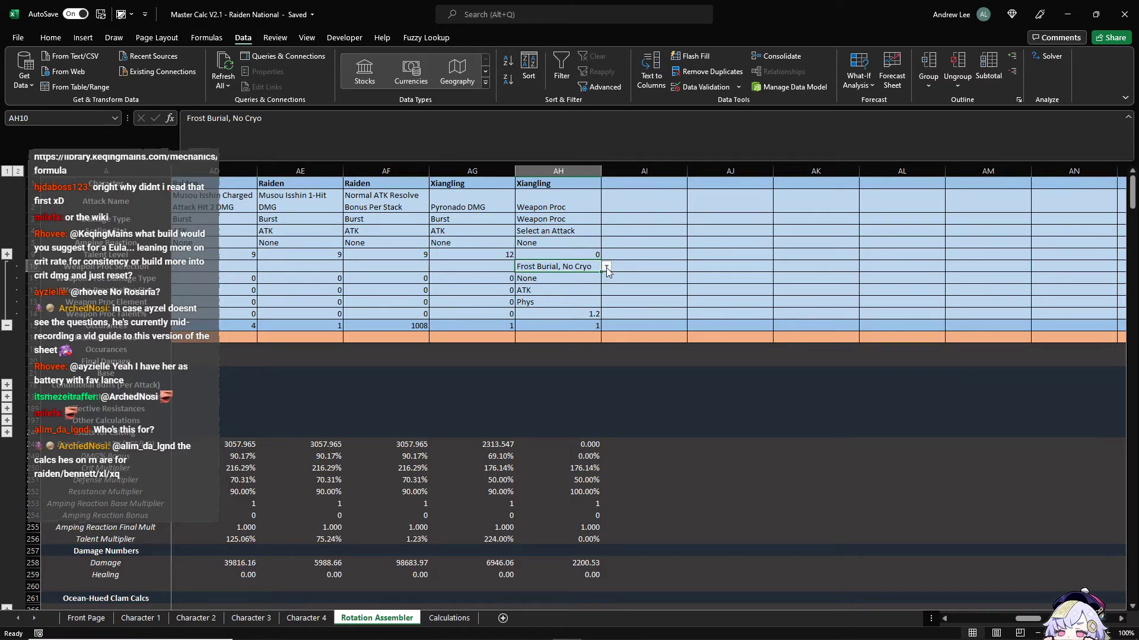
left_click(607, 268)
left_click(557, 283)
left_click(595, 184)
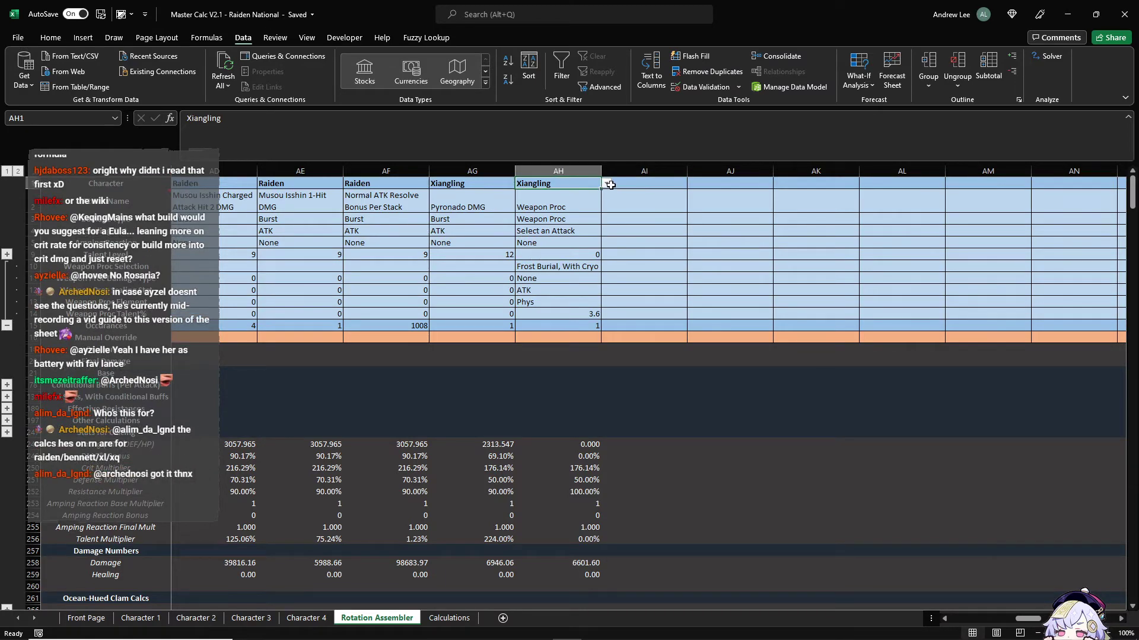
Step: Enter Everlasting Moonglow as Character 2's weapon
left_click(195, 618)
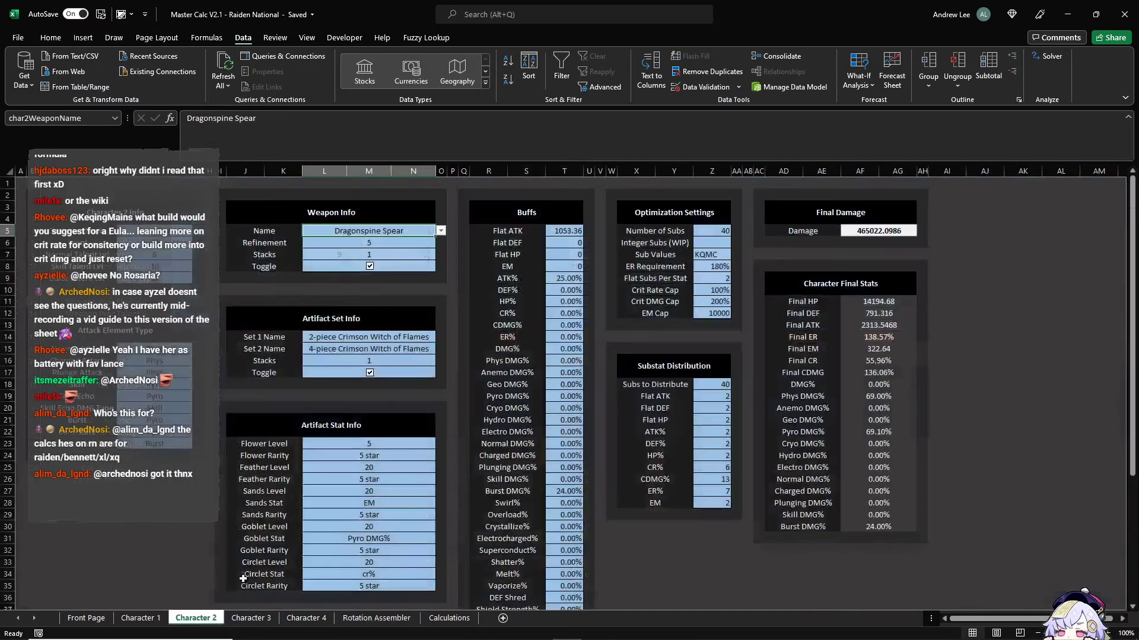
type("Ever")
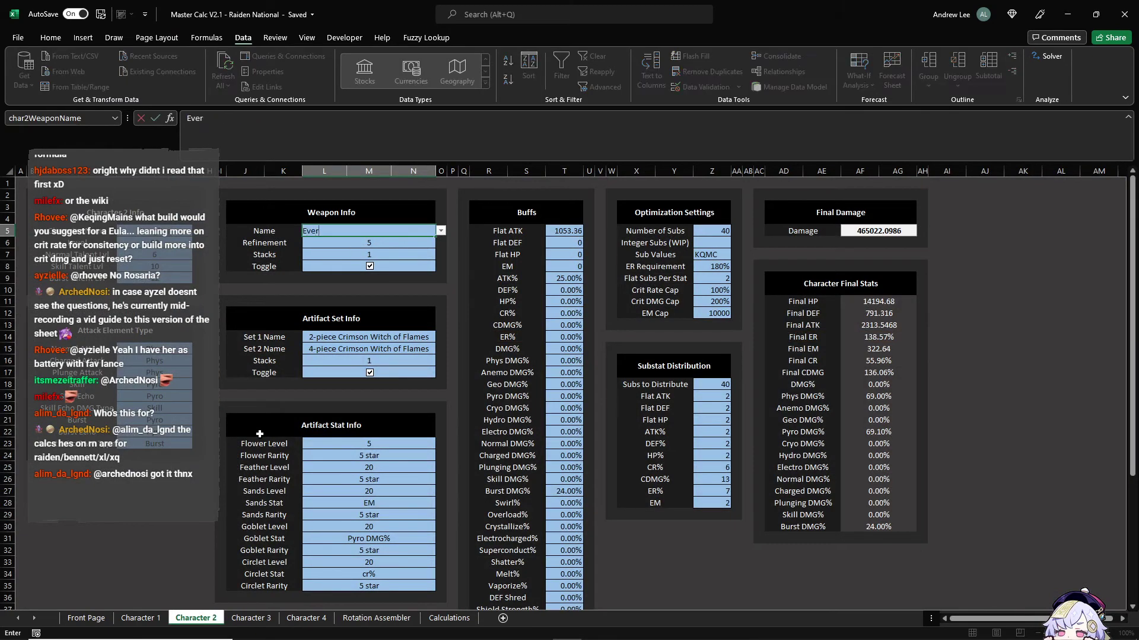
type("lasting Moonglow")
key("Return")
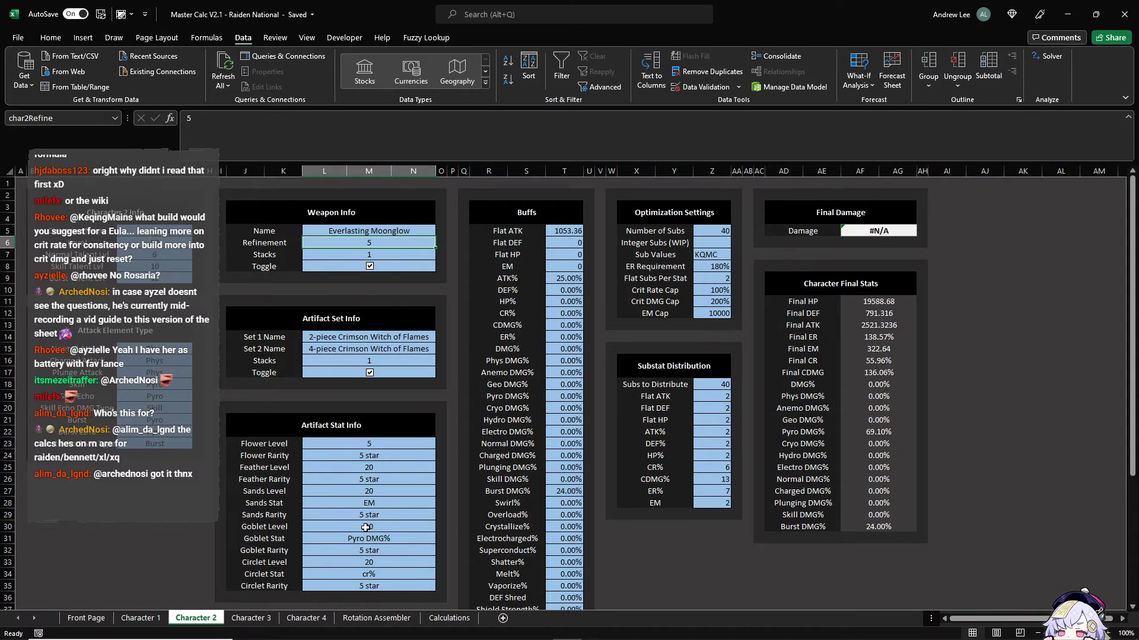
Step: Set AH10's weapon proc to Byakuya Kougetsu and check the element formula in AH13
left_click(376, 618)
left_click(578, 234)
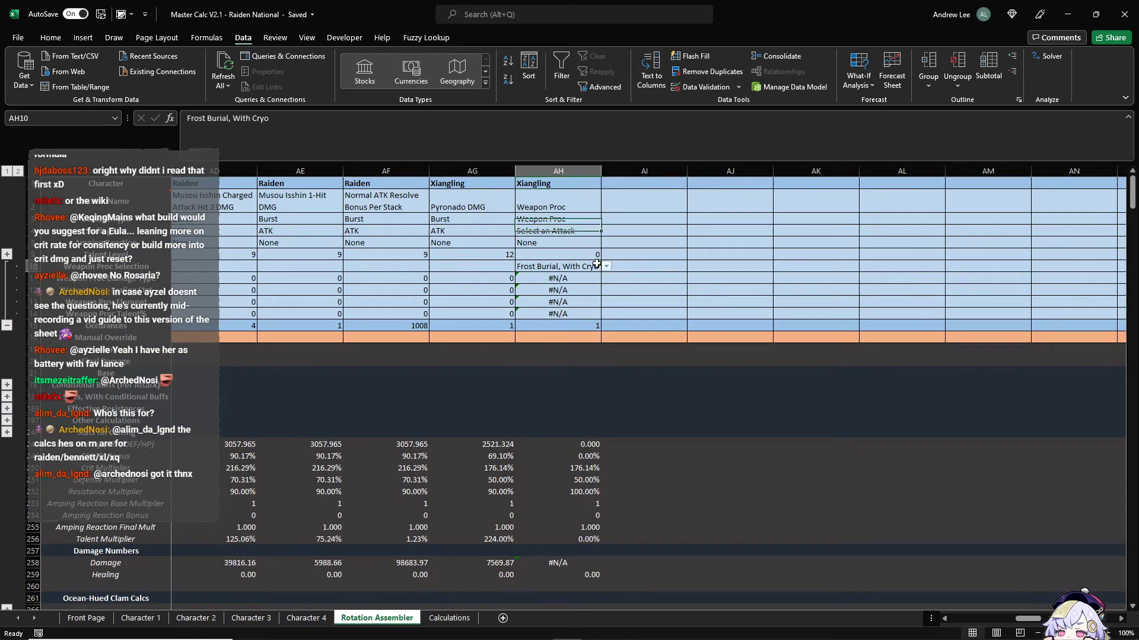
left_click(560, 267)
left_click(606, 268)
left_click(595, 277)
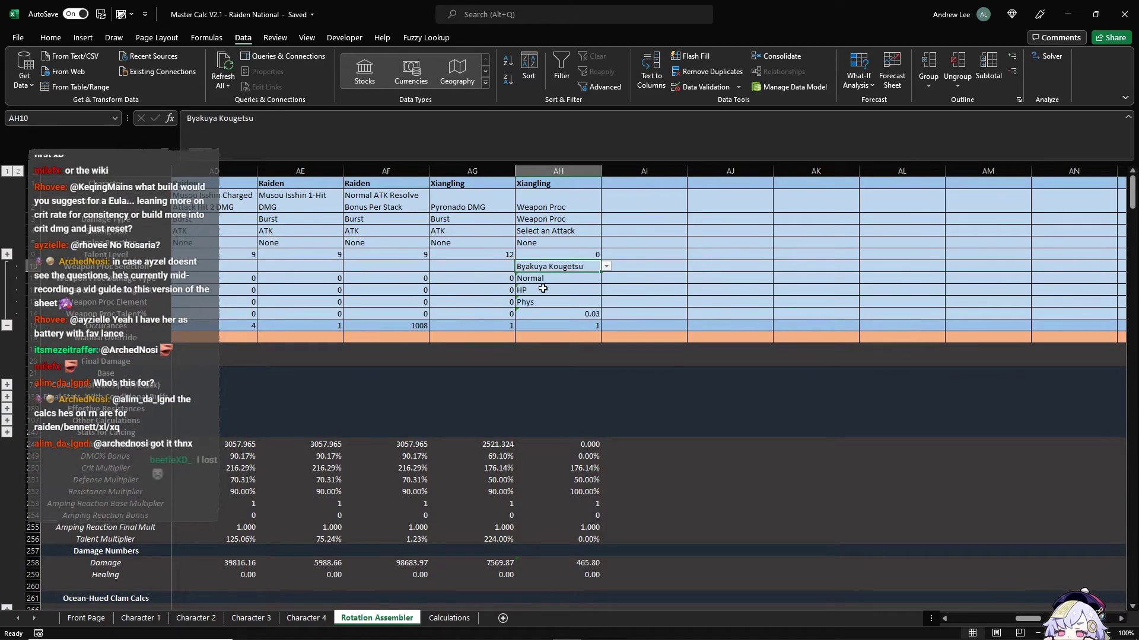
left_click(575, 299)
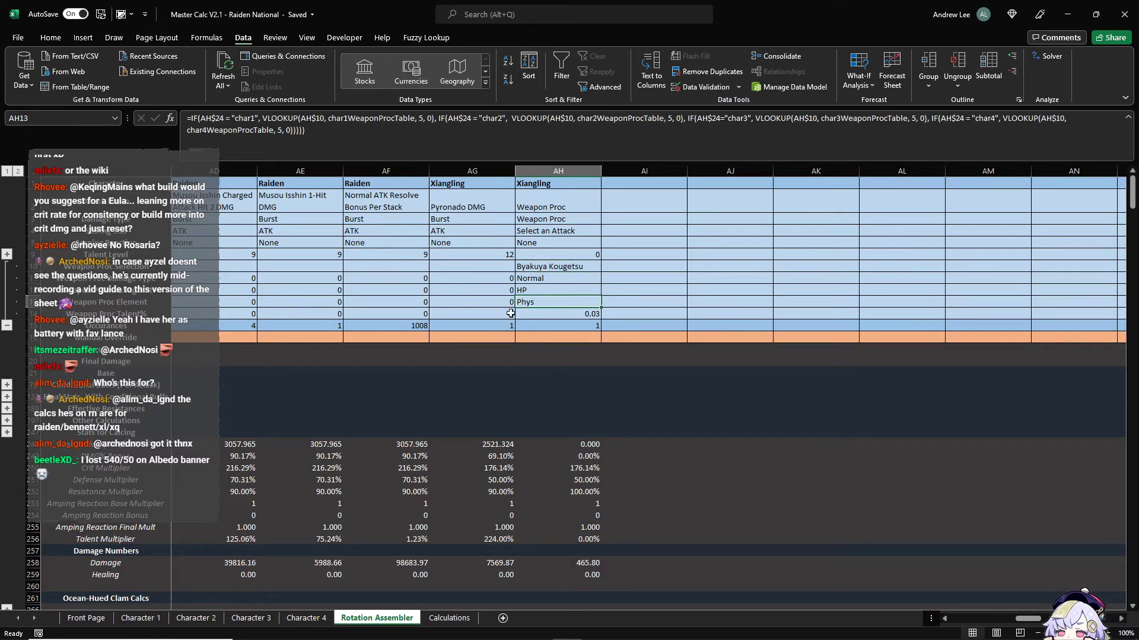
Step: Enter Pyro as Character 2's normal attack element (char2NAElement), then return to Rotation Assembler
left_click(302, 618)
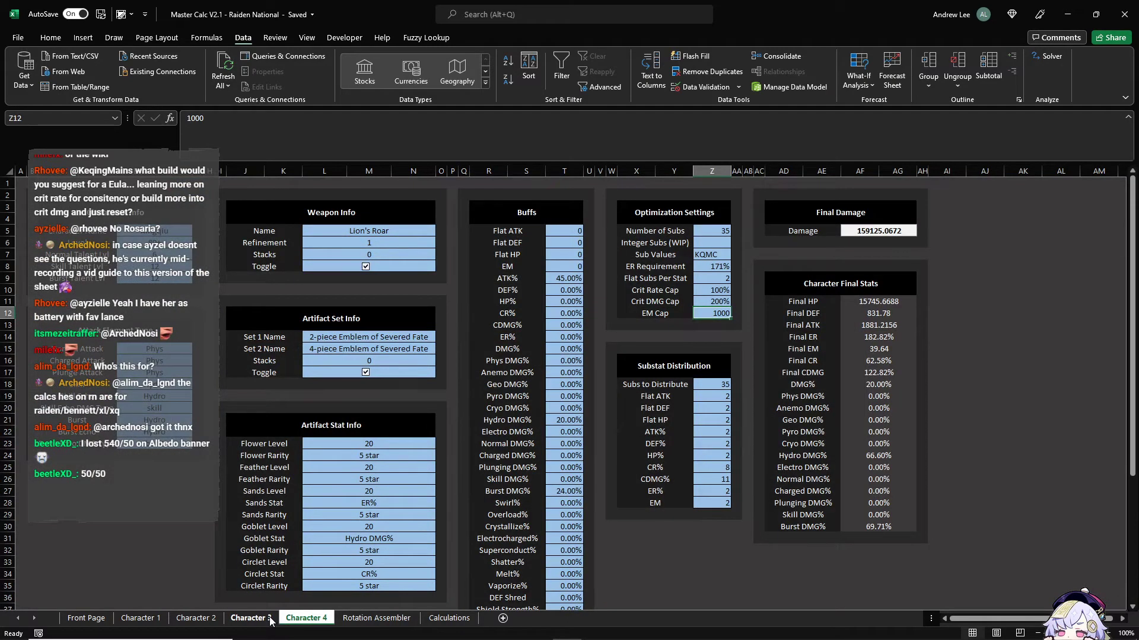
left_click(270, 619)
left_click(212, 619)
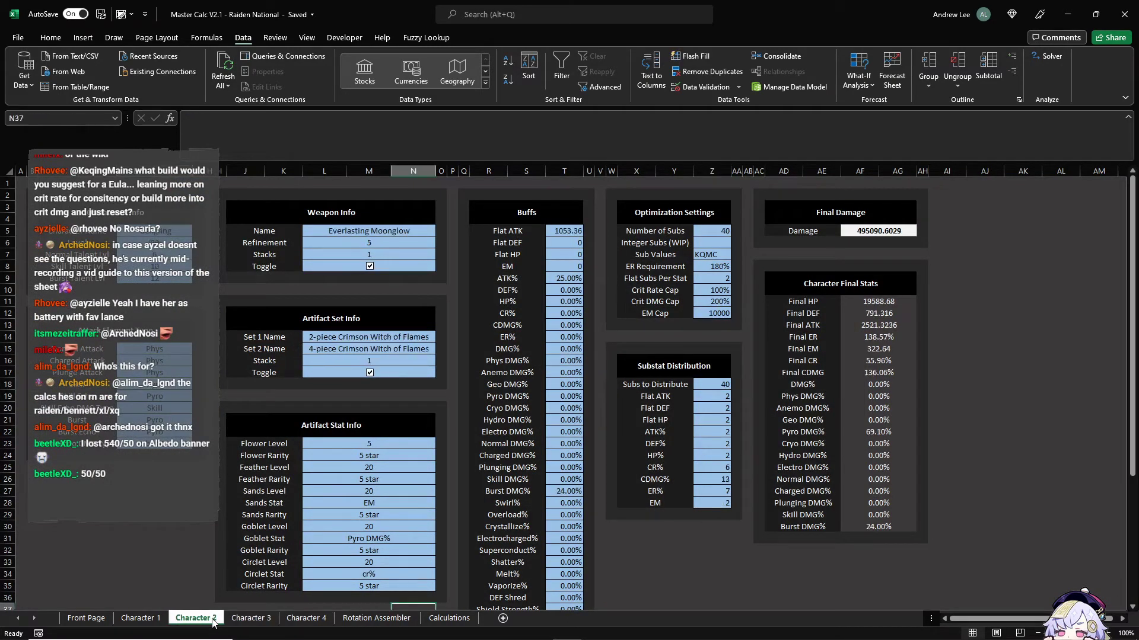
left_click(165, 350)
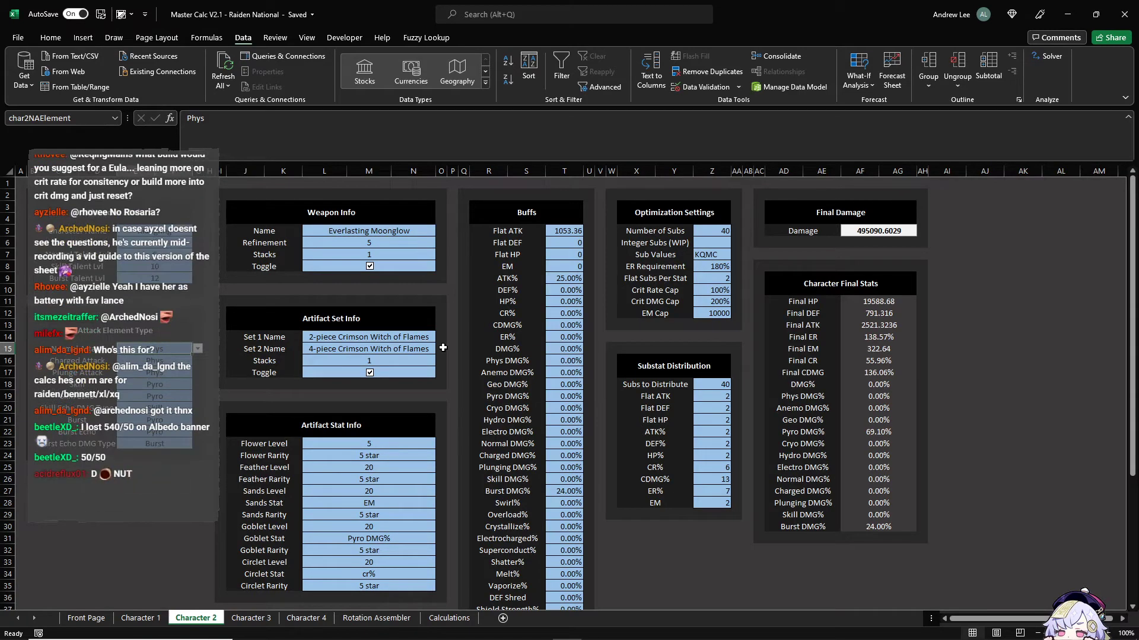
type("Pyro")
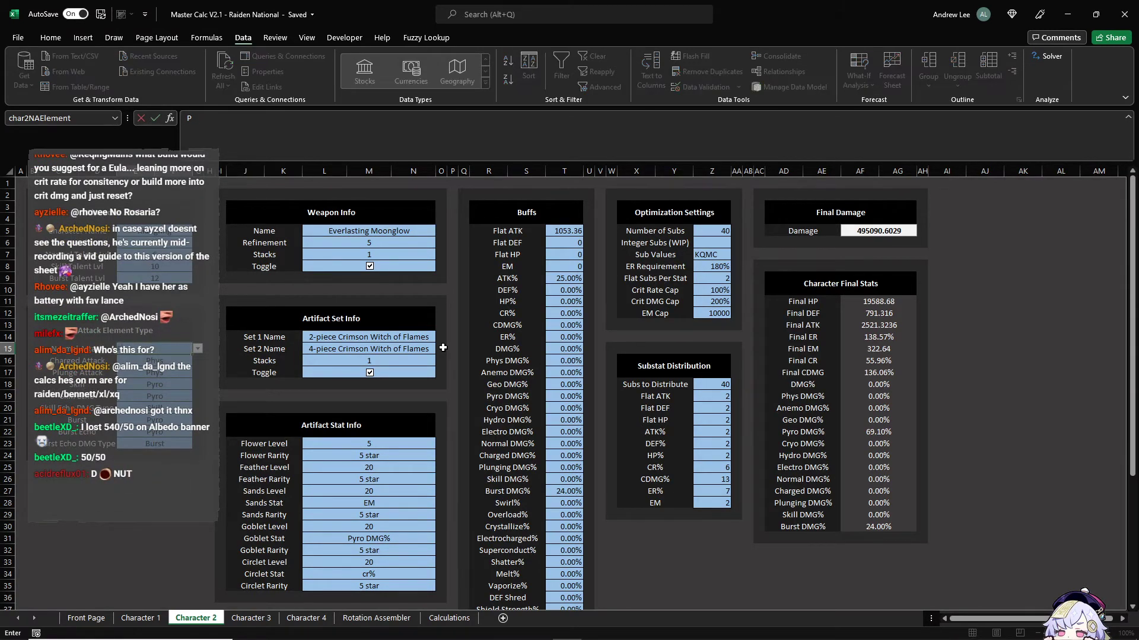
key("Return")
left_click(408, 623)
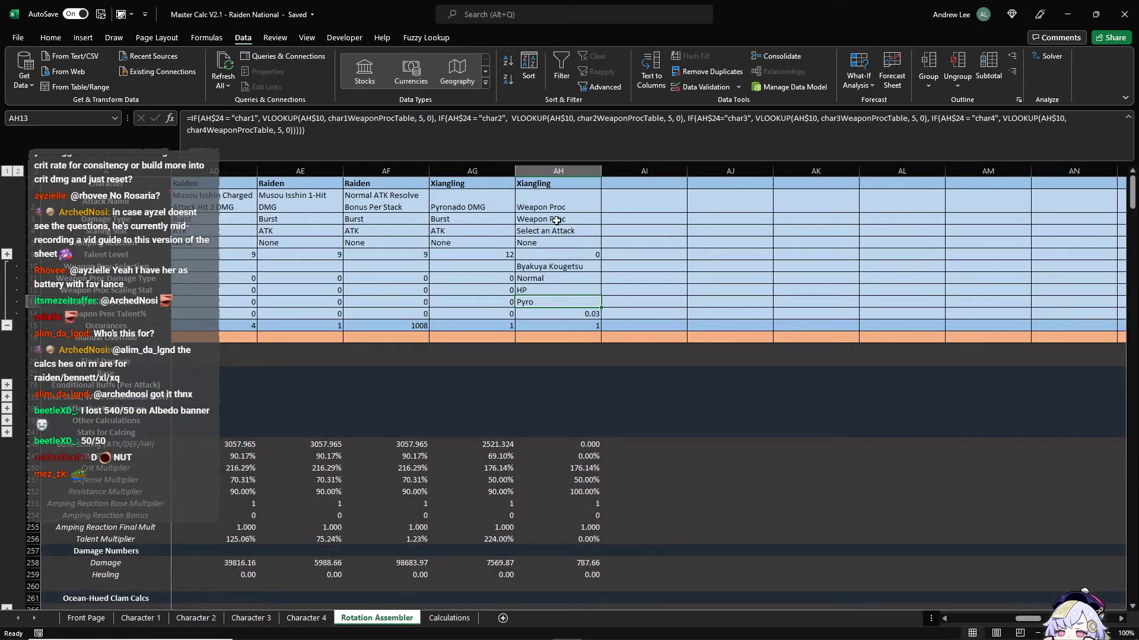
Step: Choose Byakuya Kougetsu as the weapon proc in AH10 for Xiangling's column
left_click(563, 269)
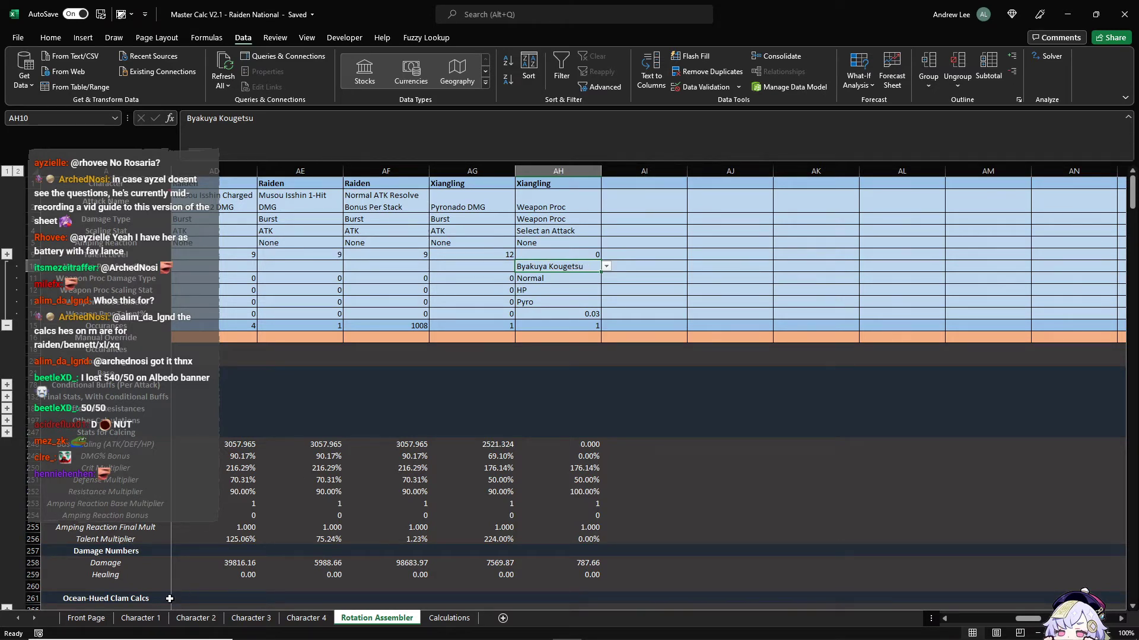
left_click(606, 267)
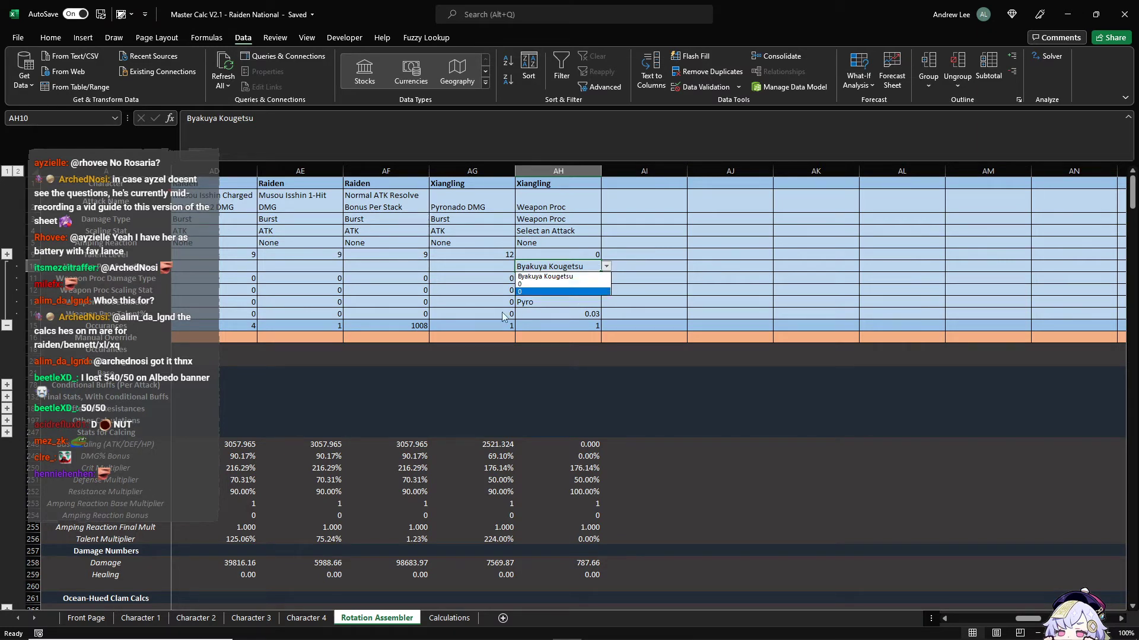
left_click(568, 277)
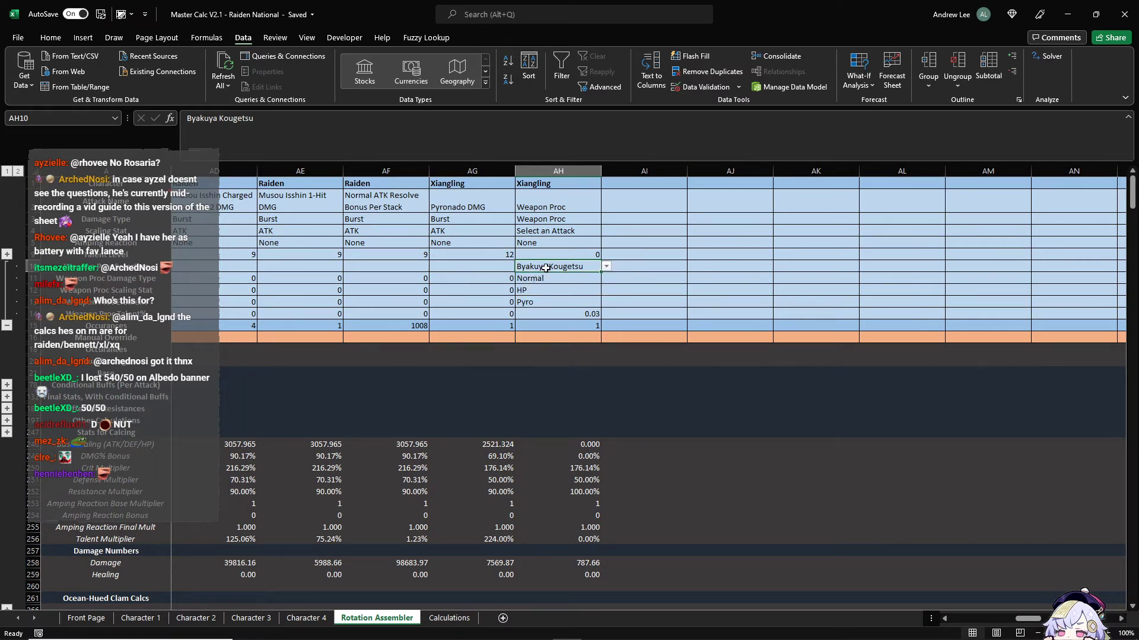
left_click(576, 207)
left_click(606, 207)
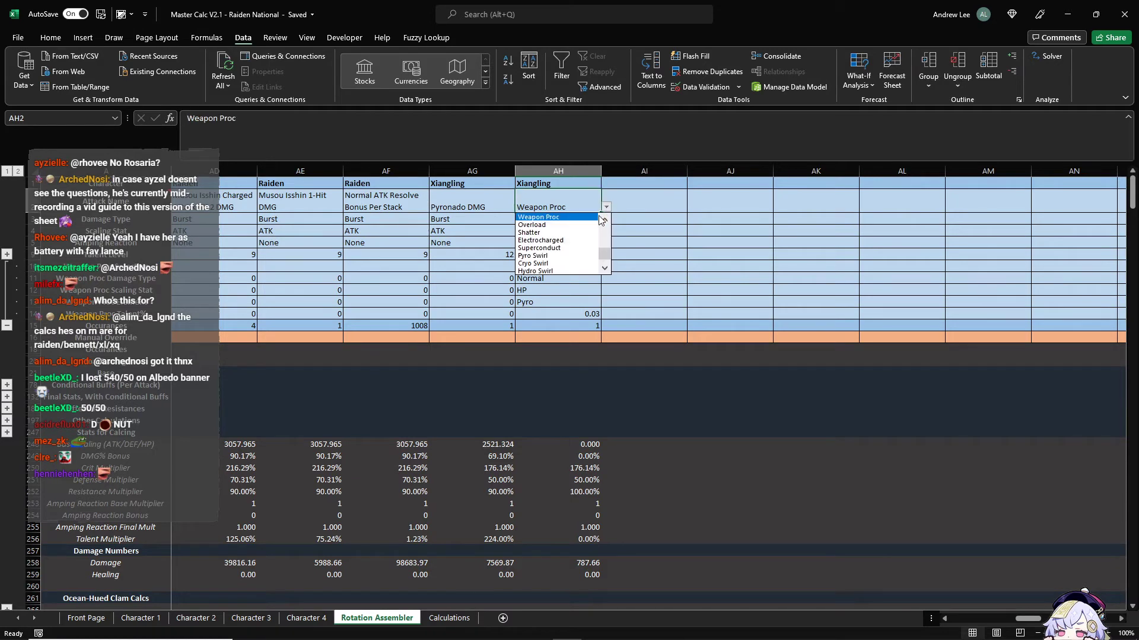
left_click(660, 205)
Step: Try entering Kokomi in AH1, then cancel the validation error to keep Xiangling
left_click(579, 182)
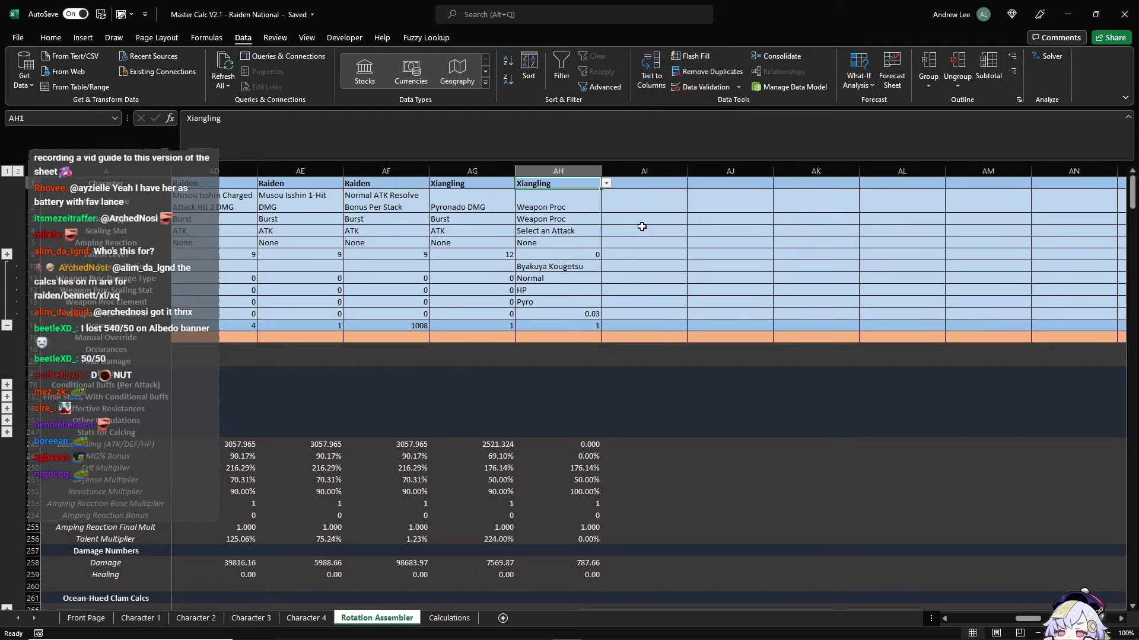
type("Koko")
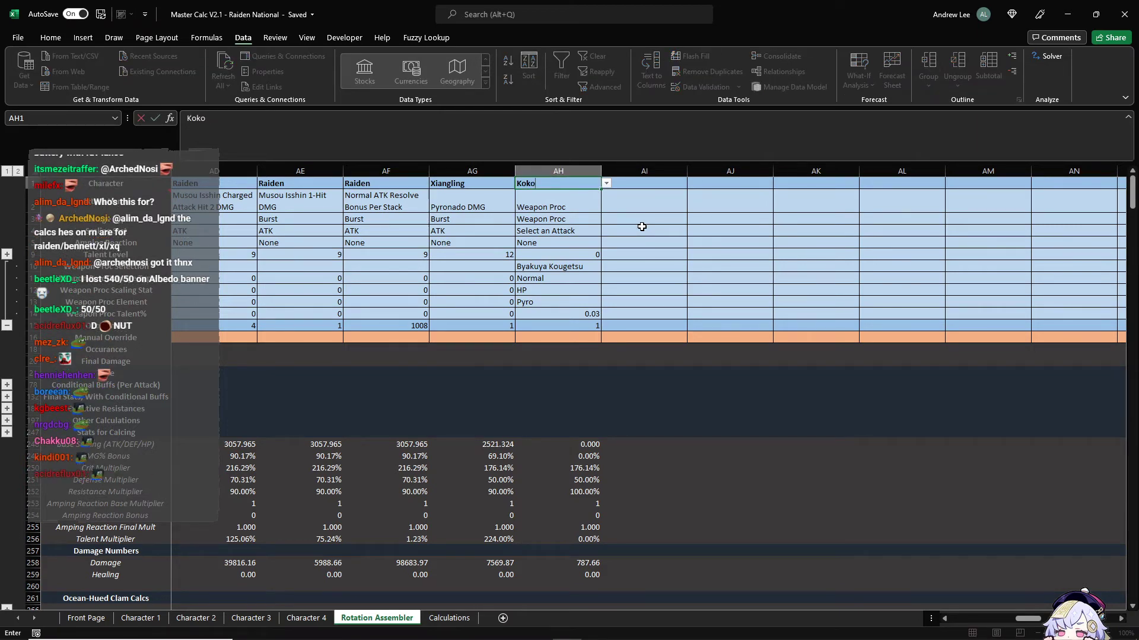
key("Return")
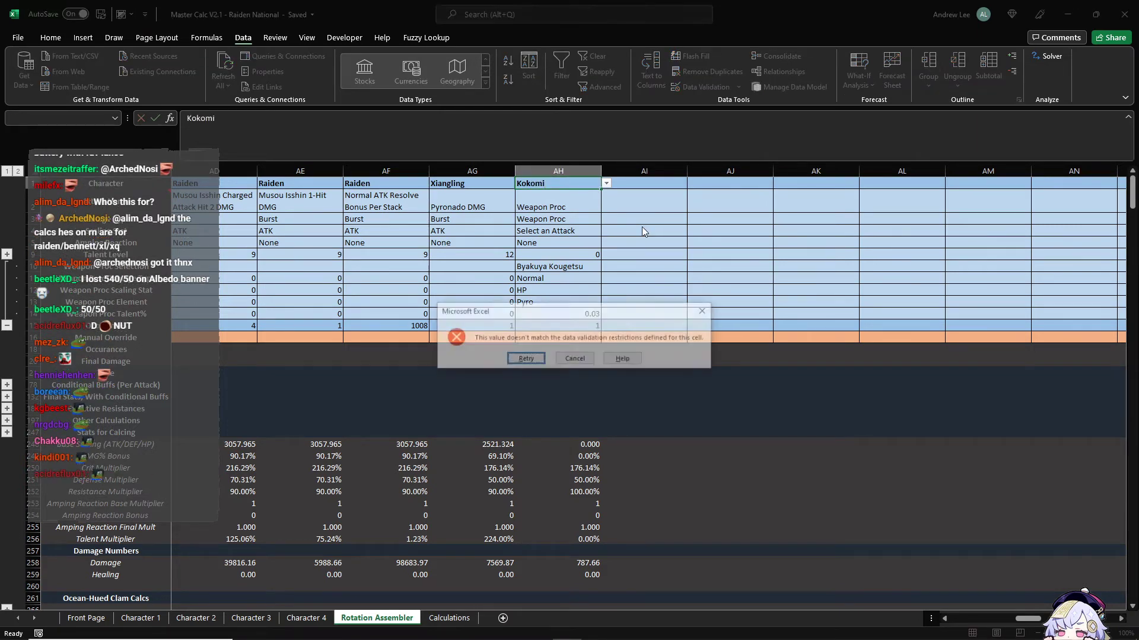
key("Escape")
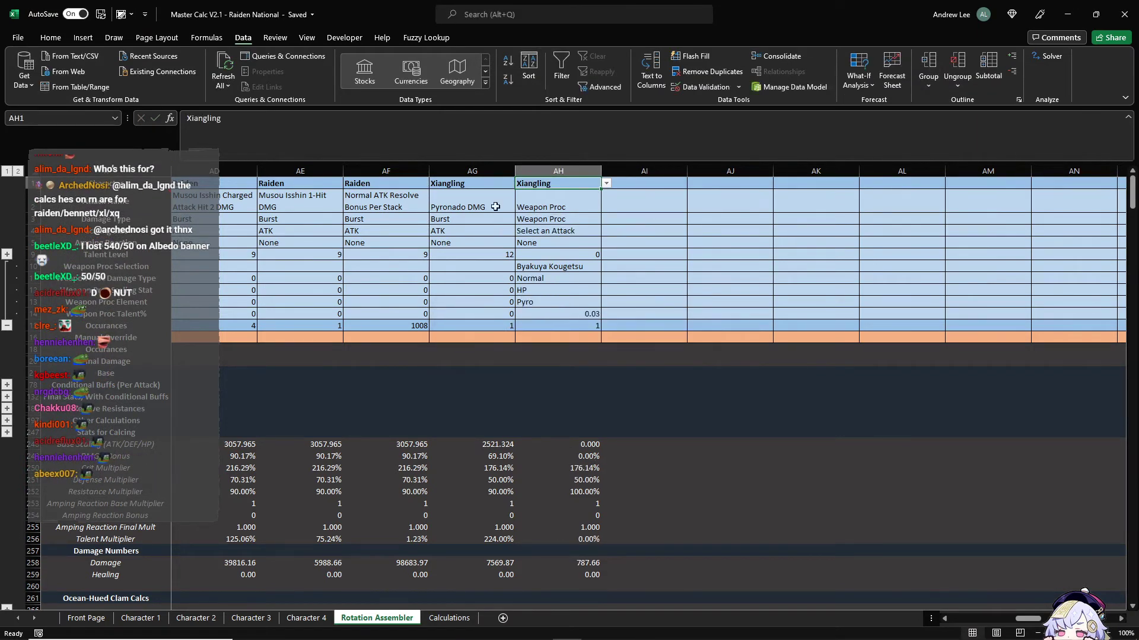
left_click(585, 268)
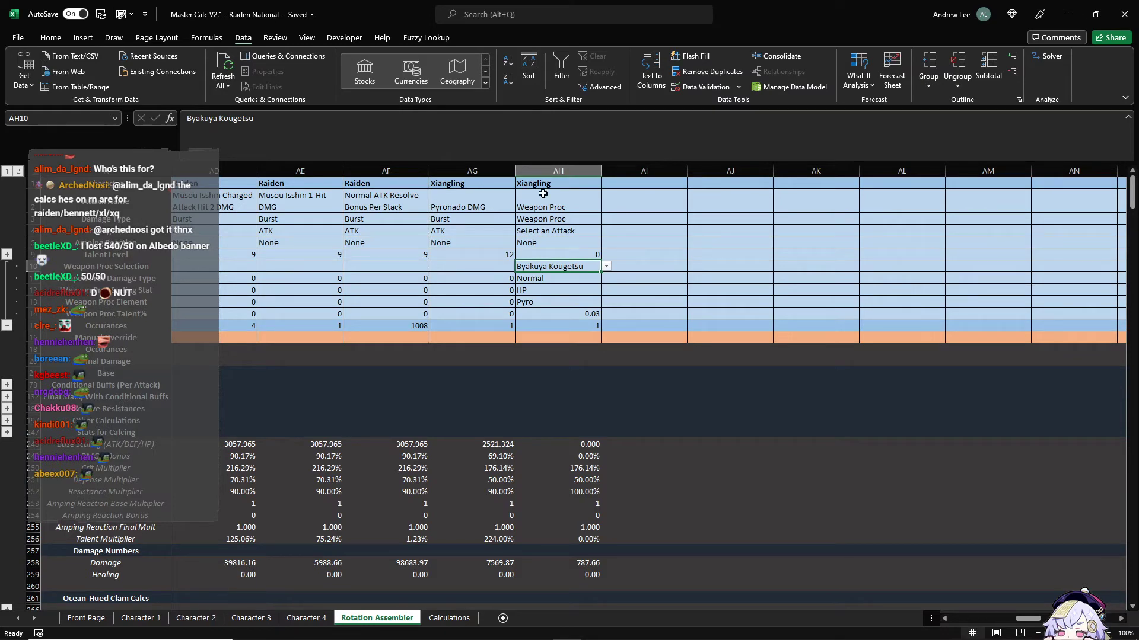
left_click(580, 183)
left_click(606, 184)
key("Escape")
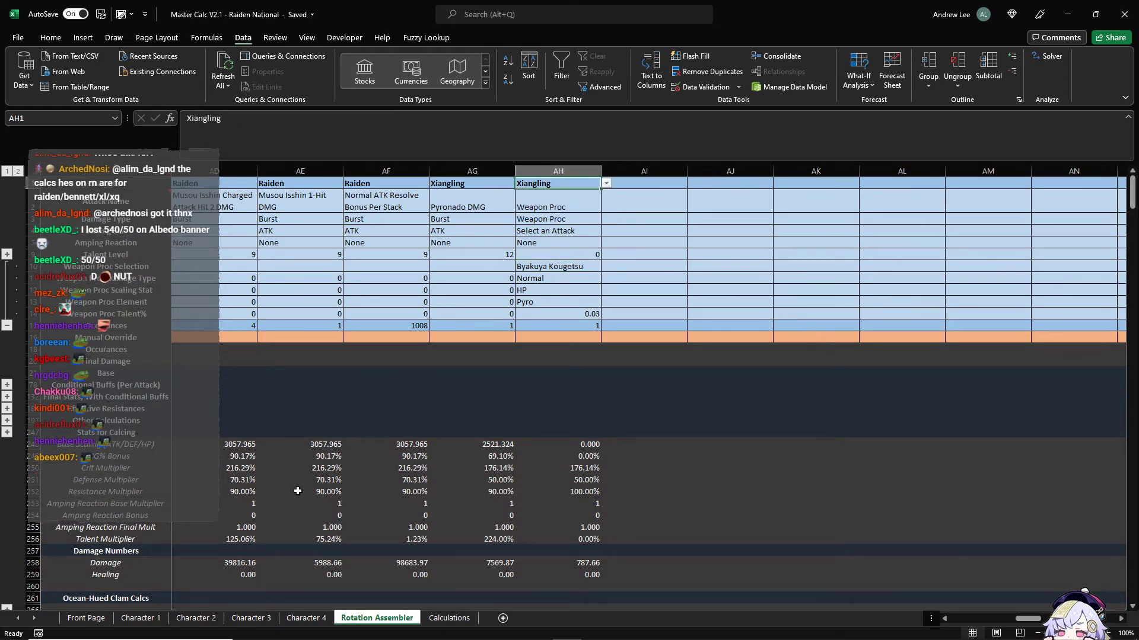
left_click(251, 618)
Step: Fill column AH, rows 1–261, right into column AI with Ctrl+R
left_click(376, 618)
left_click_drag(593, 185, 550, 569)
key("ctrl+r")
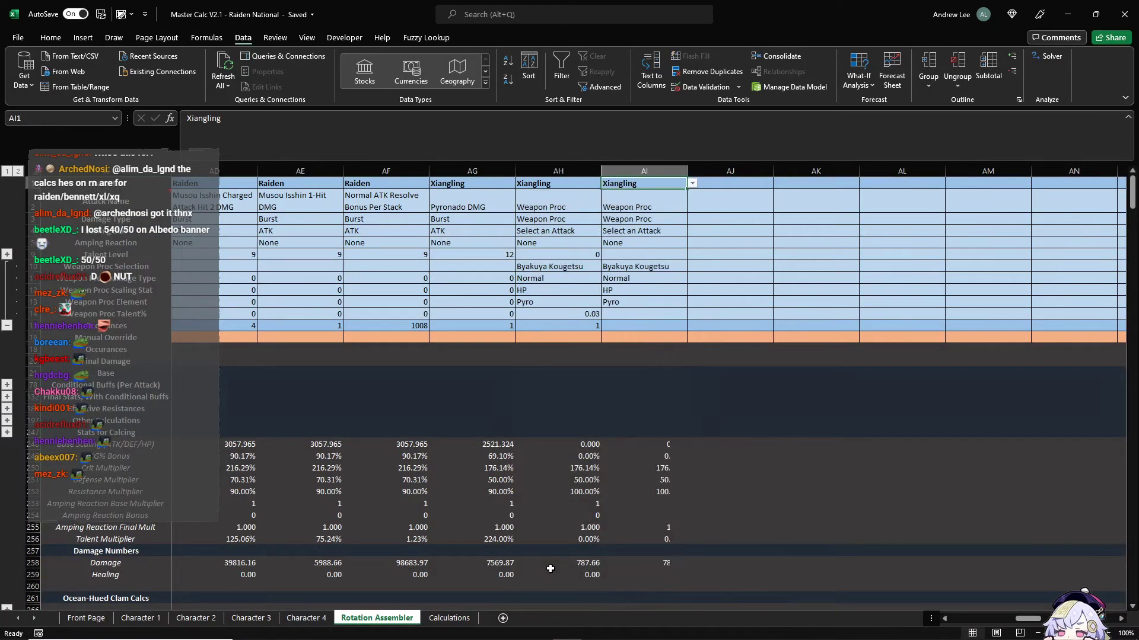
Step: Switch column AH's attack in AH2 to 1-Hit DMG
left_click(543, 205)
left_click(605, 208)
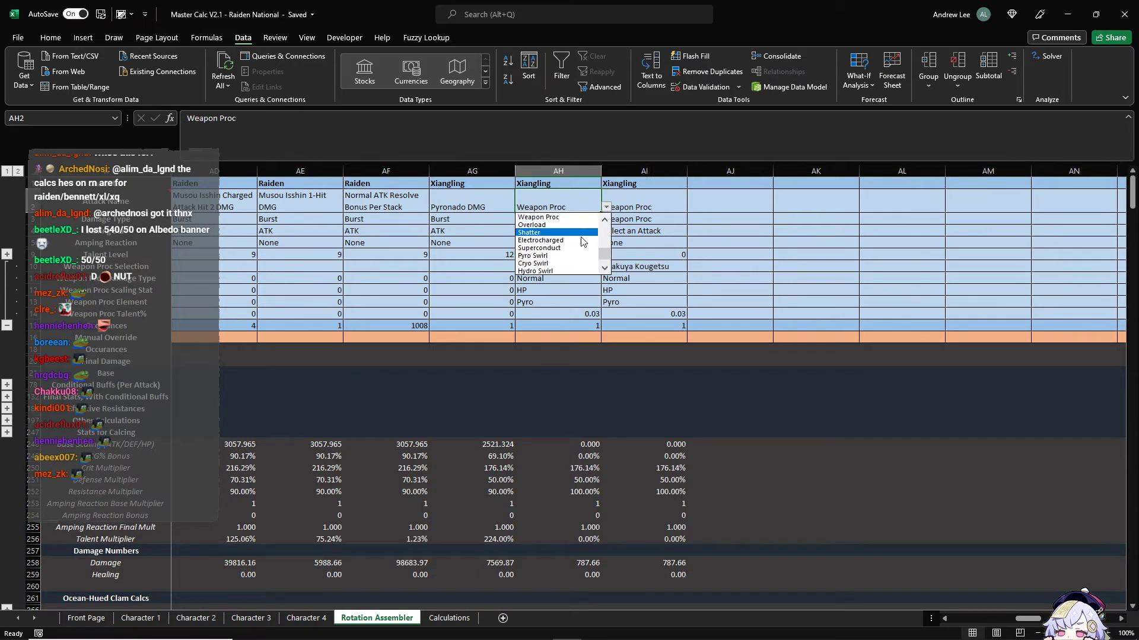
left_click(543, 225)
left_click(655, 206)
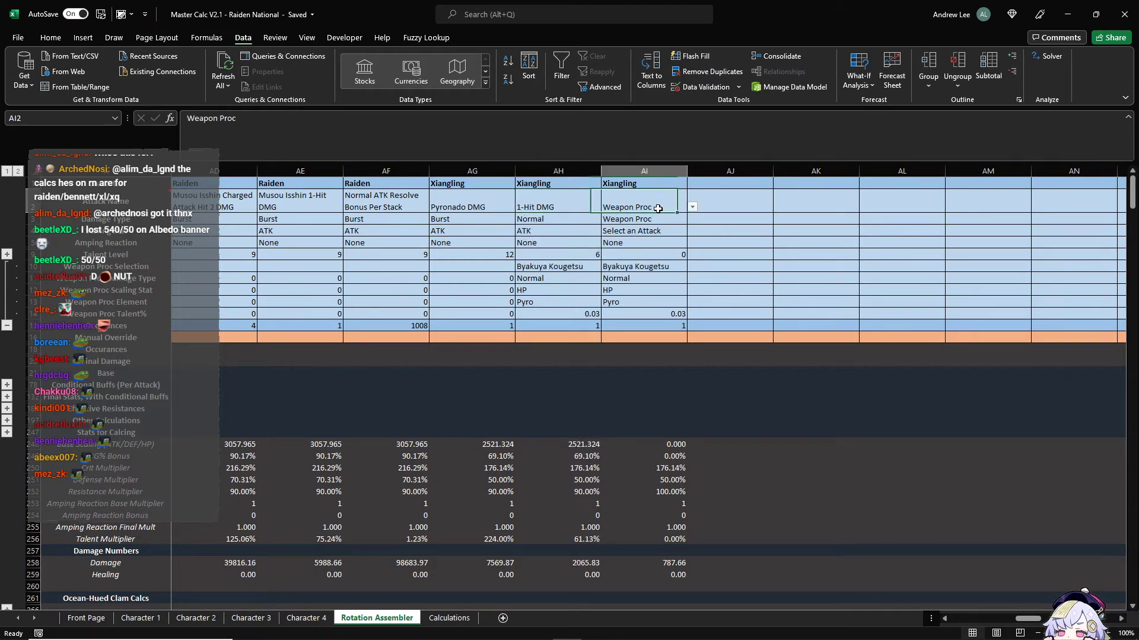
left_click(594, 272)
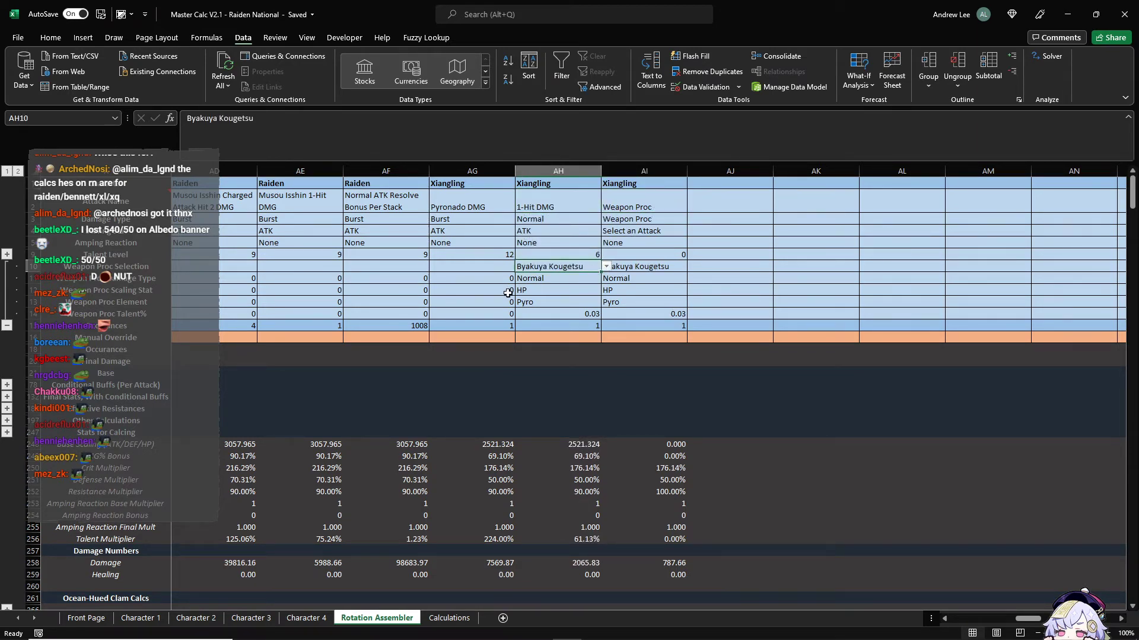
scroll(752, 318, "down", 2)
scroll(749, 328, "up", 2)
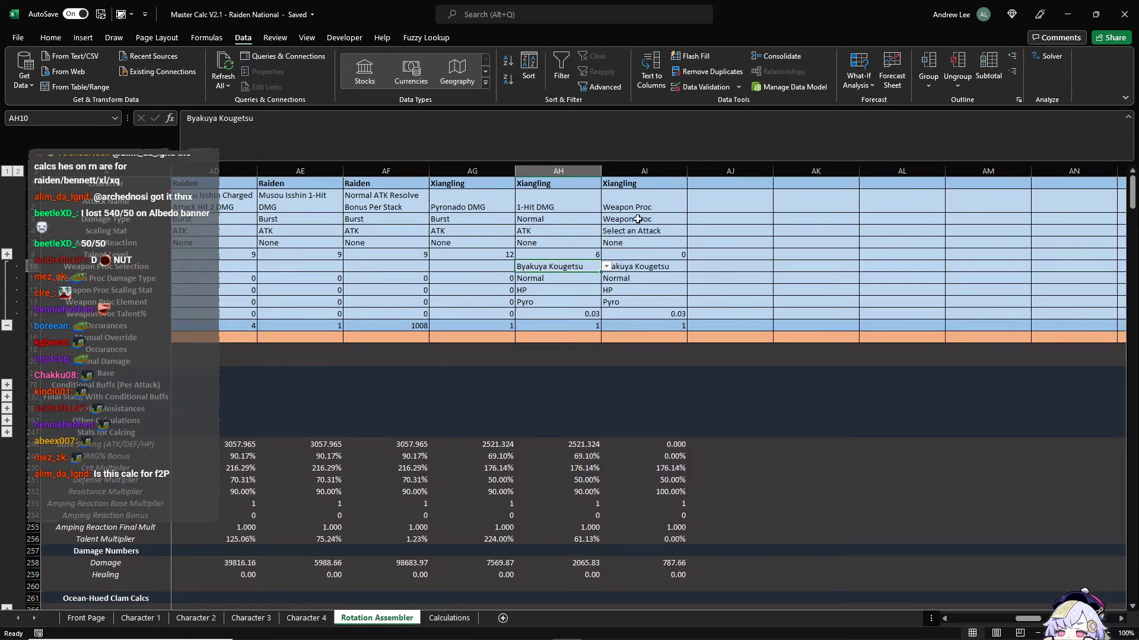
Step: Fill column AI, rows 1–261, right into column AJ, keeping Xiangling in AJ1
left_click_drag(676, 184, 649, 596)
key("shift+Right")
key("ctrl+r")
key("Right")
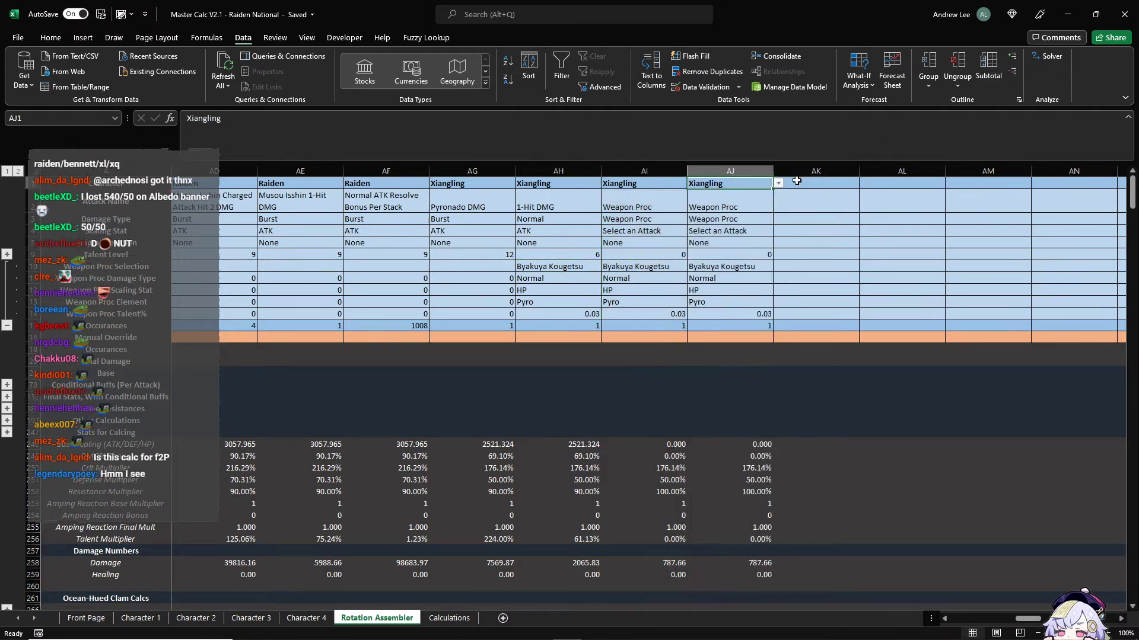
left_click(778, 183)
key("Escape")
Step: Rename Character 2 to Kokomi on its sheet
left_click(142, 617)
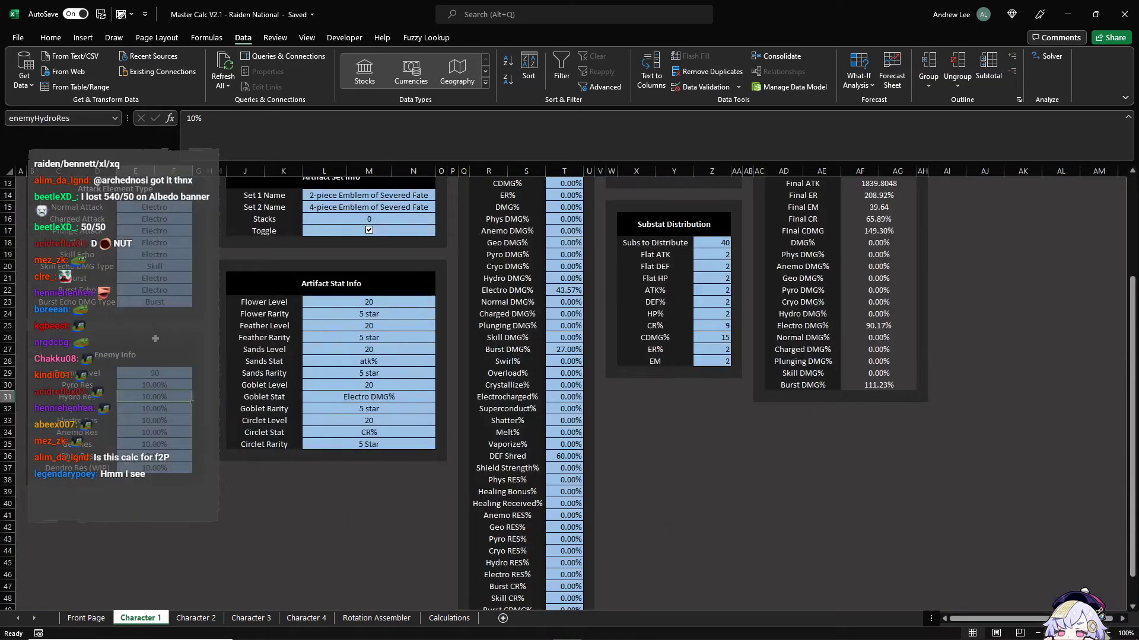
key("ctrl+Page_Down")
left_click(173, 229)
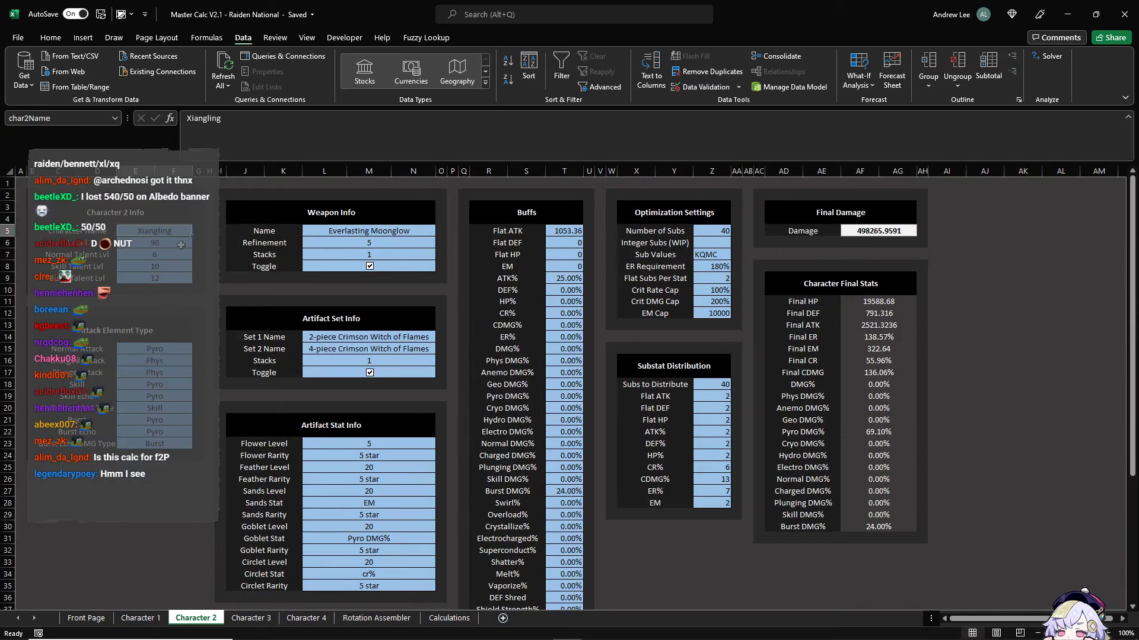
type("Kokomi")
key("Return")
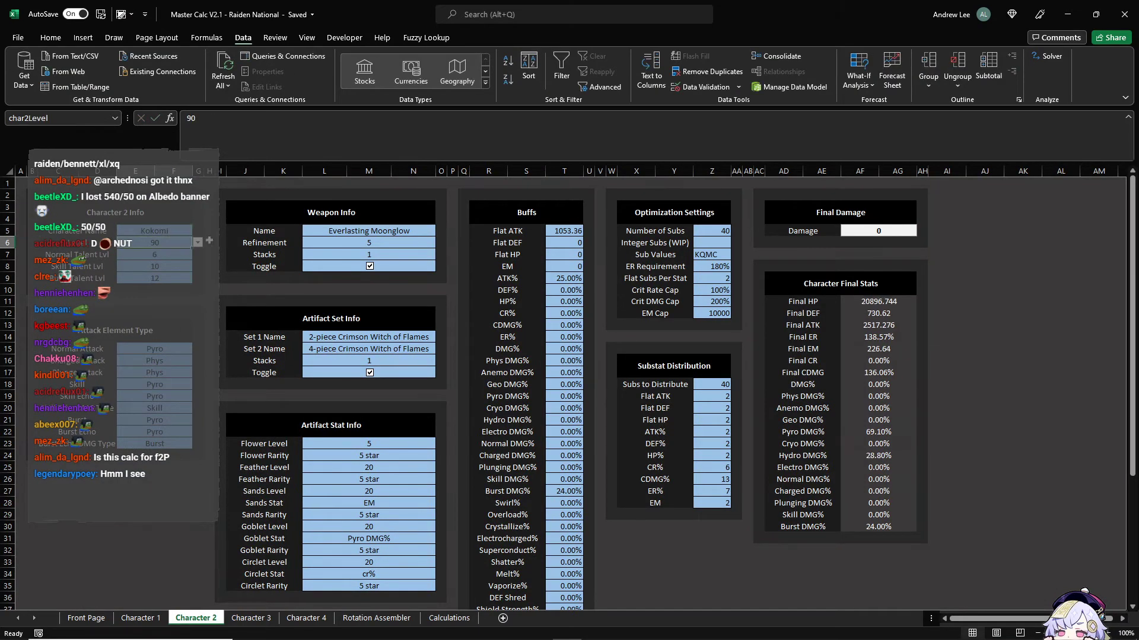
Step: Enter Kokomi as column AH's character in AH1 on Rotation Assembler
left_click(376, 617)
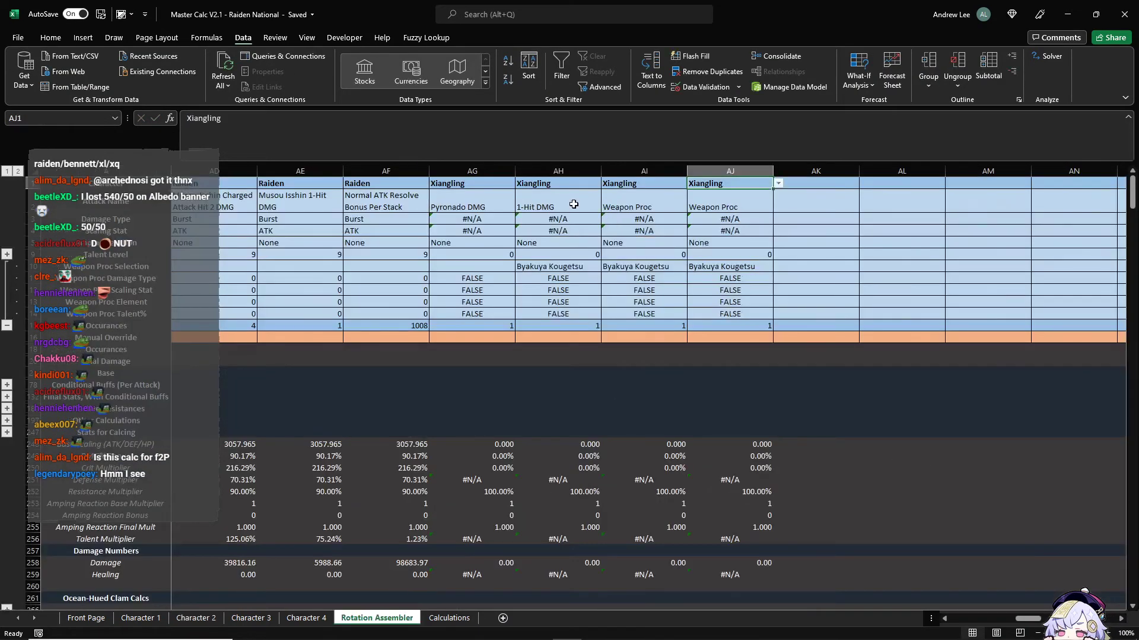
key("Left")
key("Left")
type("Kokomi")
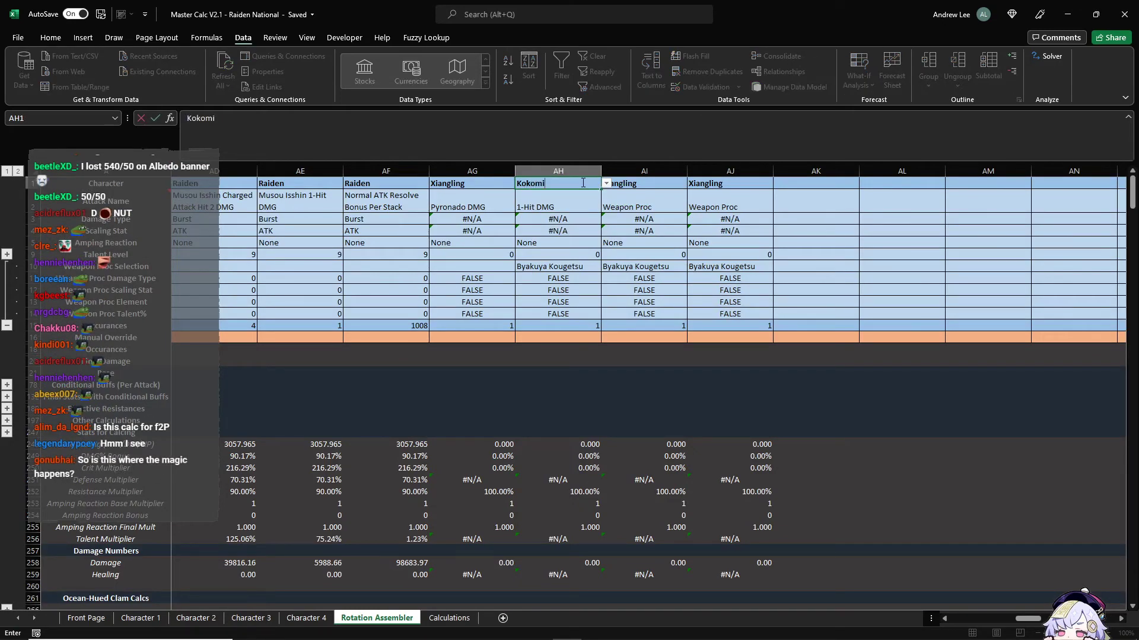
key("Return")
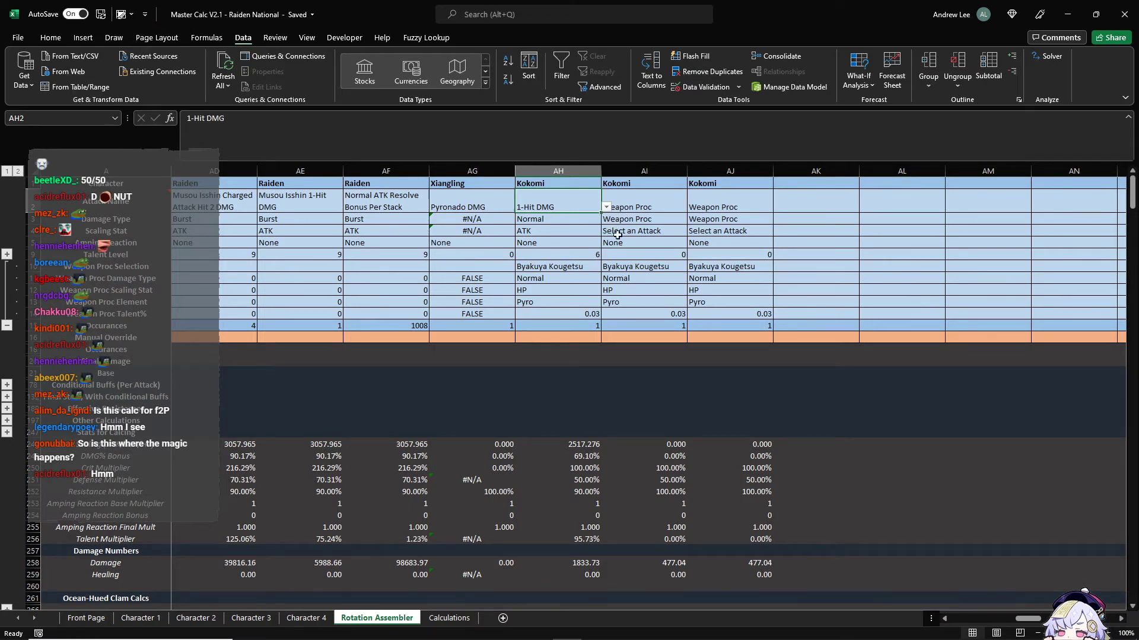
Step: Pick Normal Attack Bonus (From Burst), an HP-scaling attack, from AJ2's dropdown
left_click(635, 206)
left_click(720, 208)
left_click(777, 207)
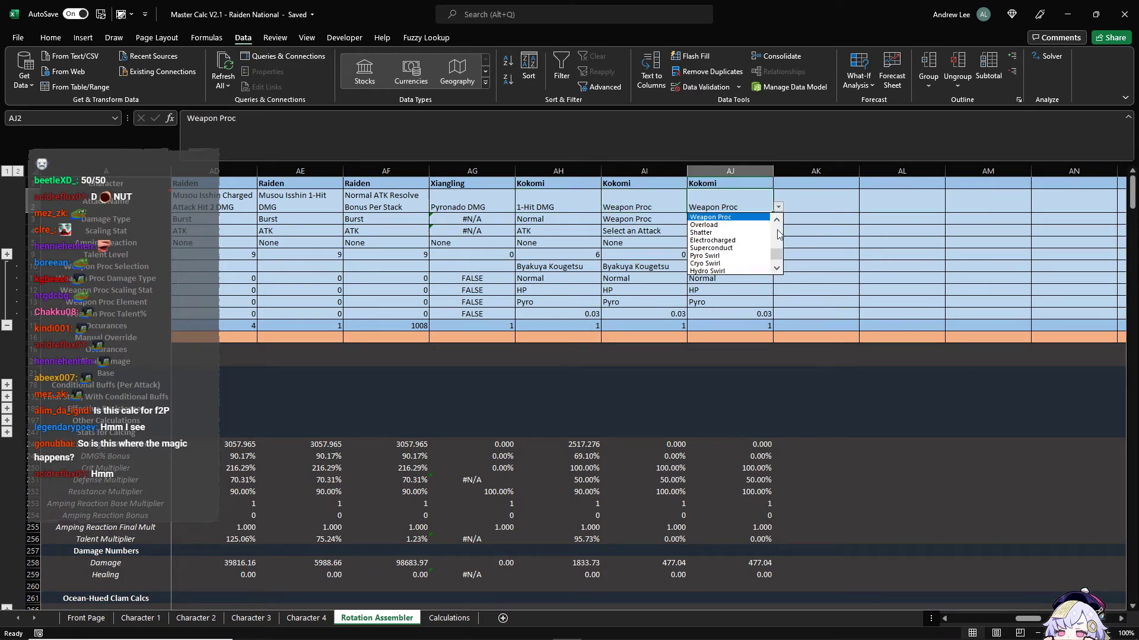
mouse_move(780, 250)
left_mouse_down()
mouse_move(777, 230)
mouse_move(778, 241)
left_mouse_up()
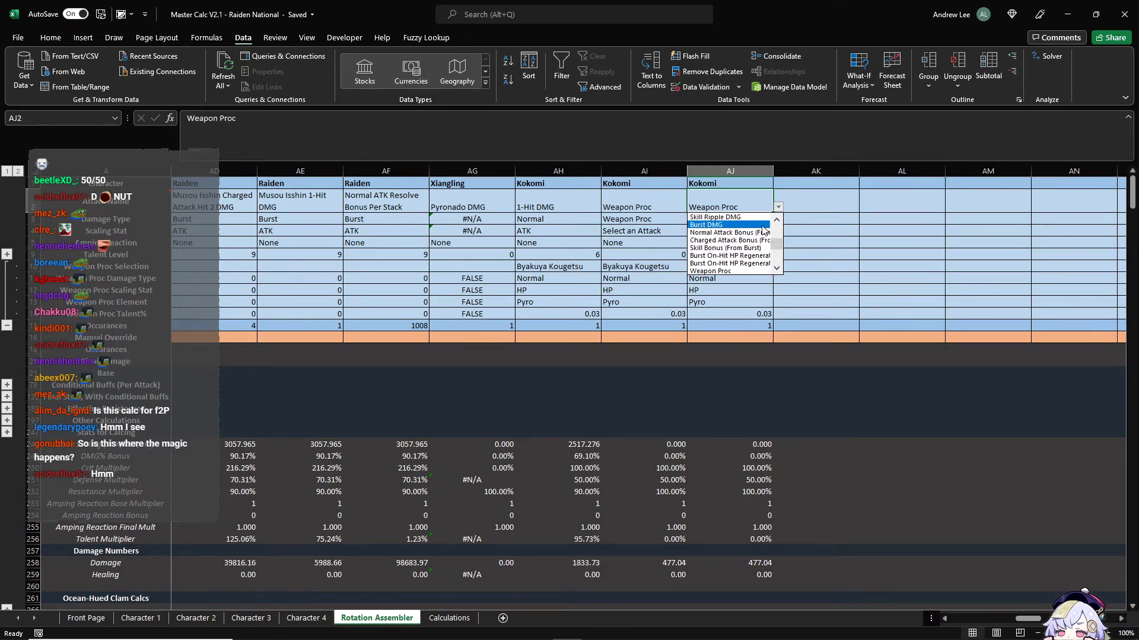
left_click(759, 234)
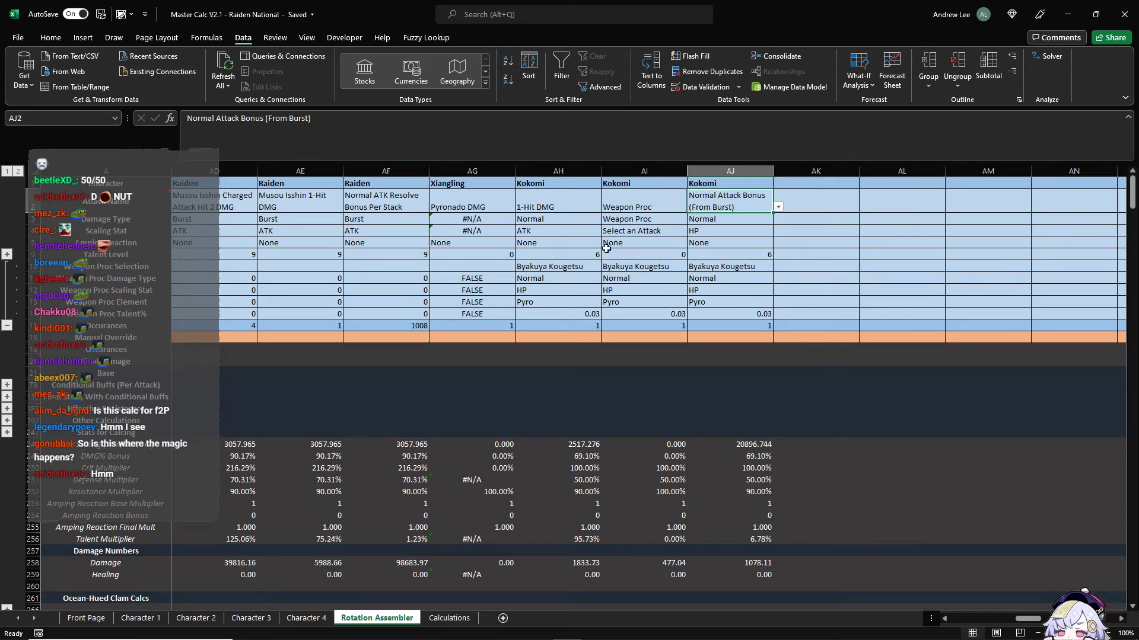
left_click(540, 207)
left_click(626, 205)
left_click(721, 201)
scroll(546, 508, "down", 2)
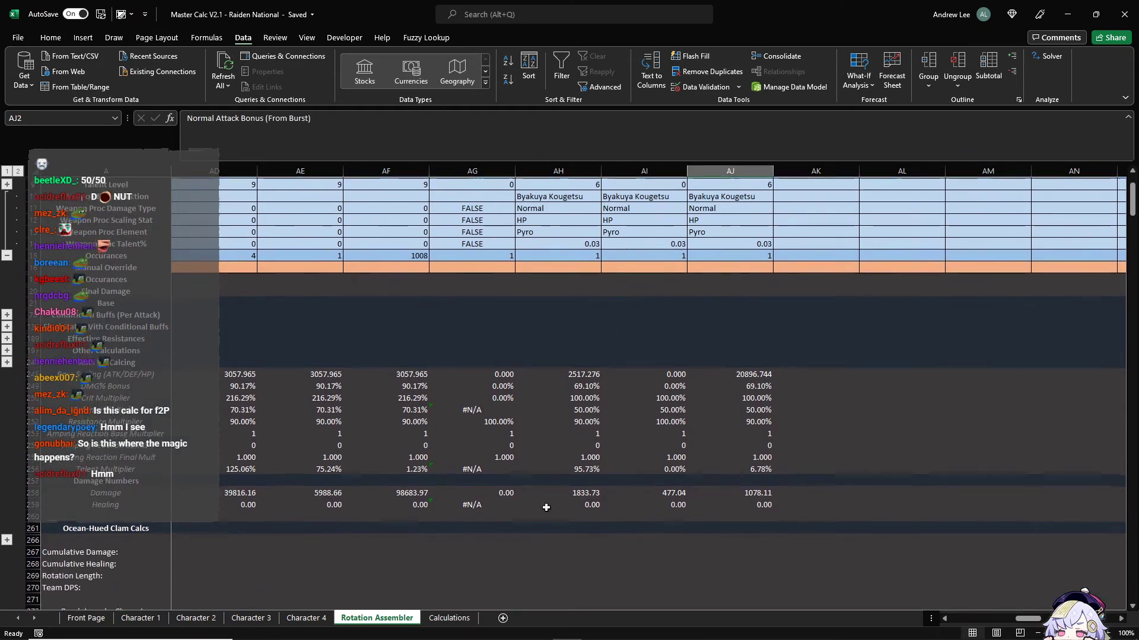
left_click_drag(587, 493, 741, 493)
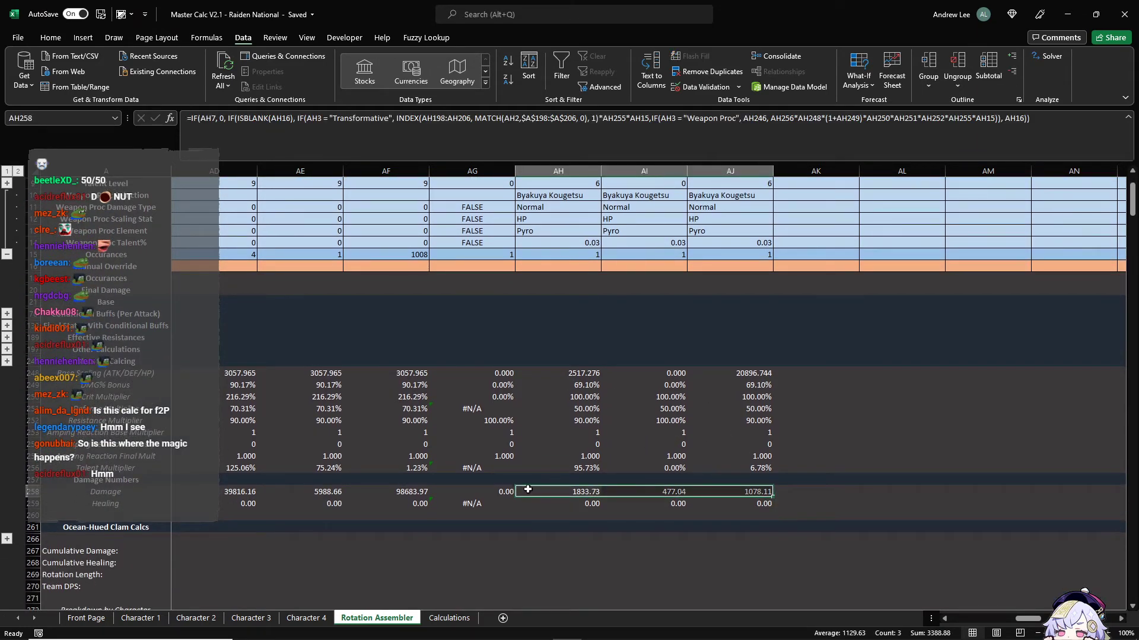
scroll(795, 465, "up", 2)
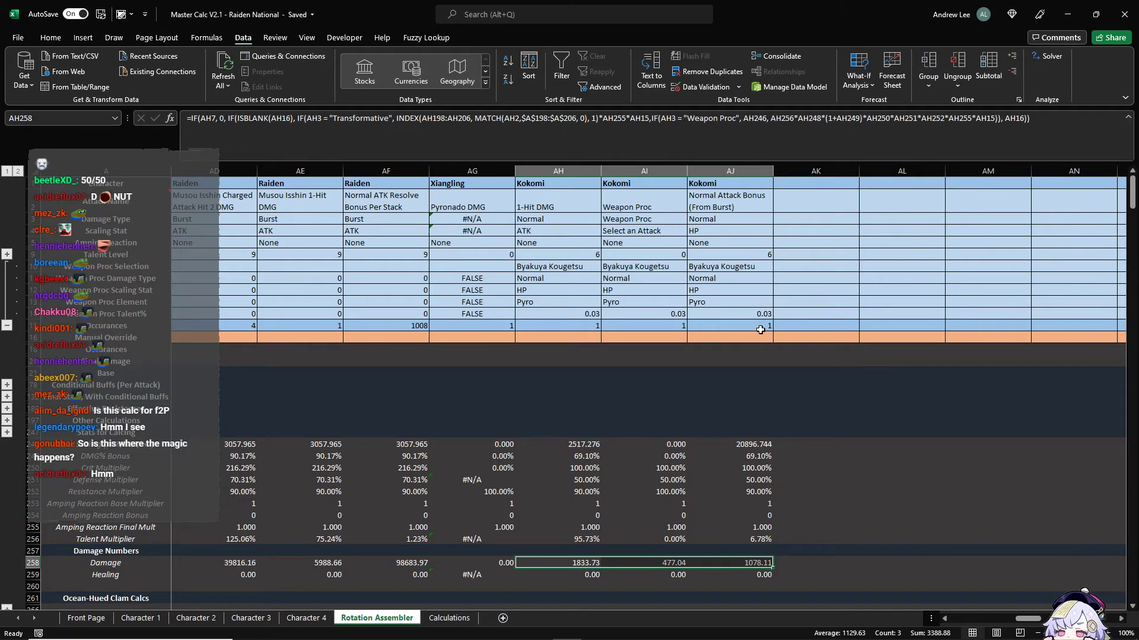
left_click(568, 233)
key("Right")
key("Right")
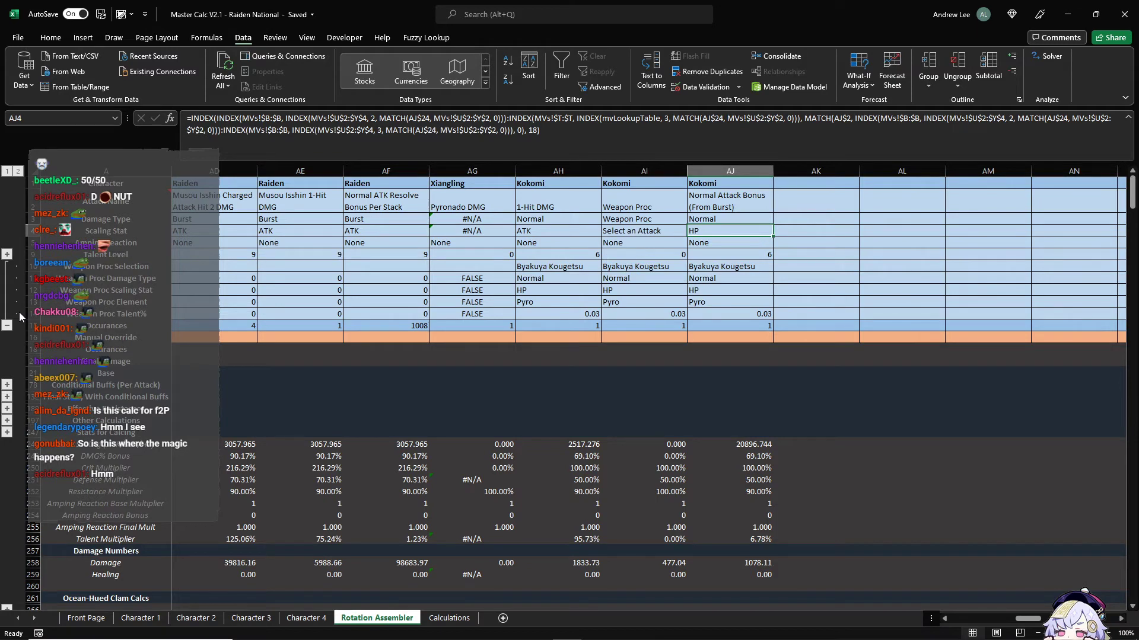
scroll(523, 403, "down", 2)
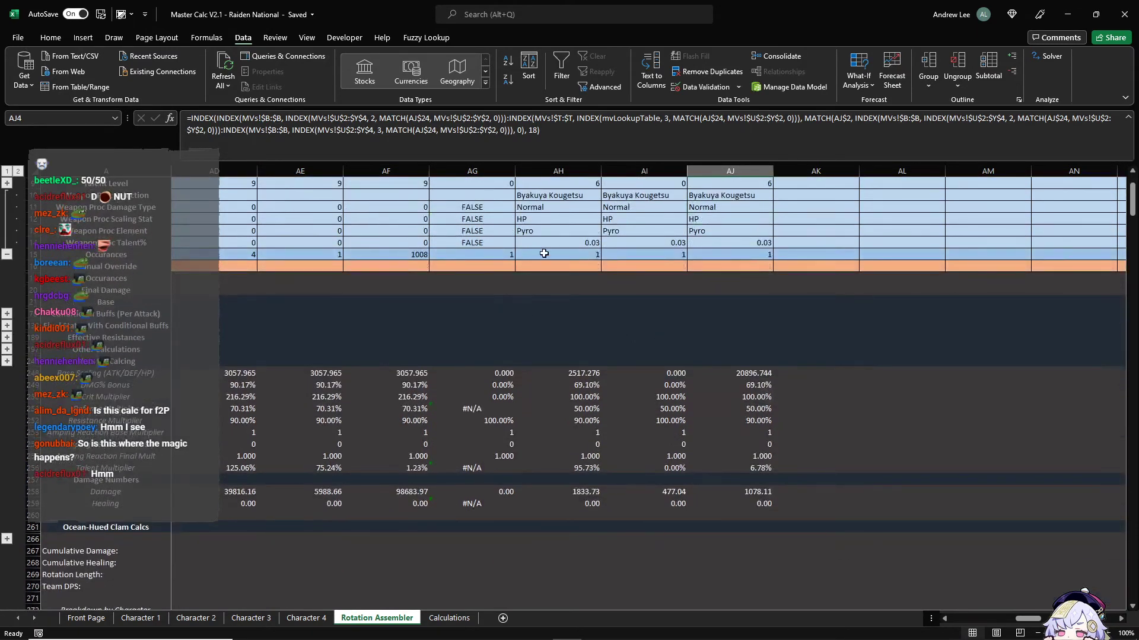
left_click(542, 254)
scroll(576, 267, "up", 2)
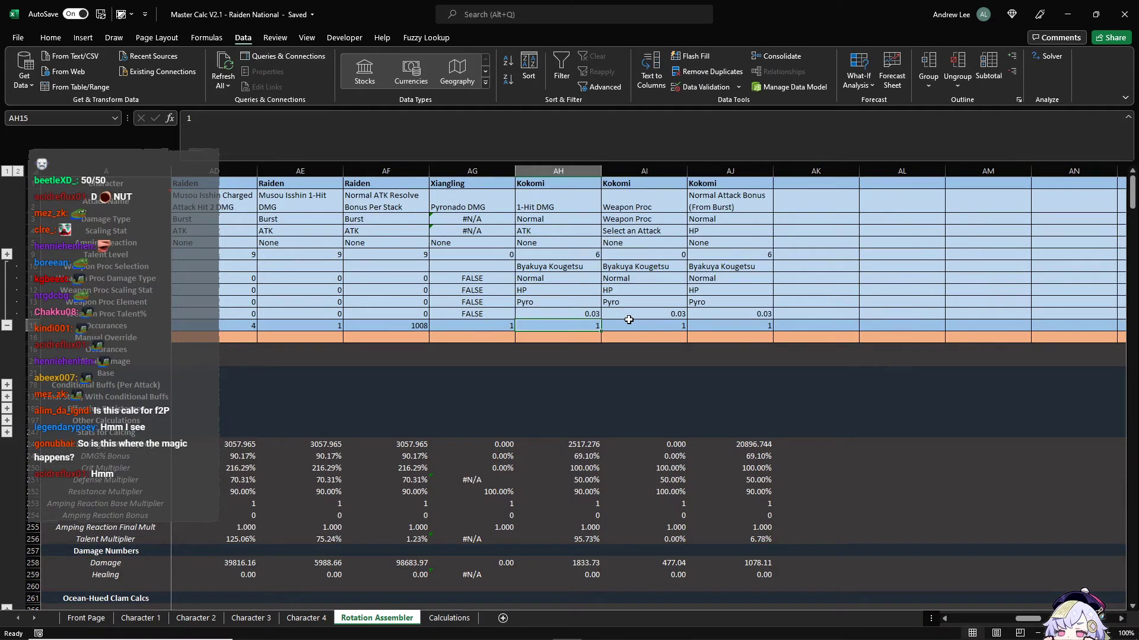
Step: Fill a test occurrence count of 10000 into AH15 through AJ15
type("1000")
key("ctrl+Return")
key("shift+Right")
key("shift+Right")
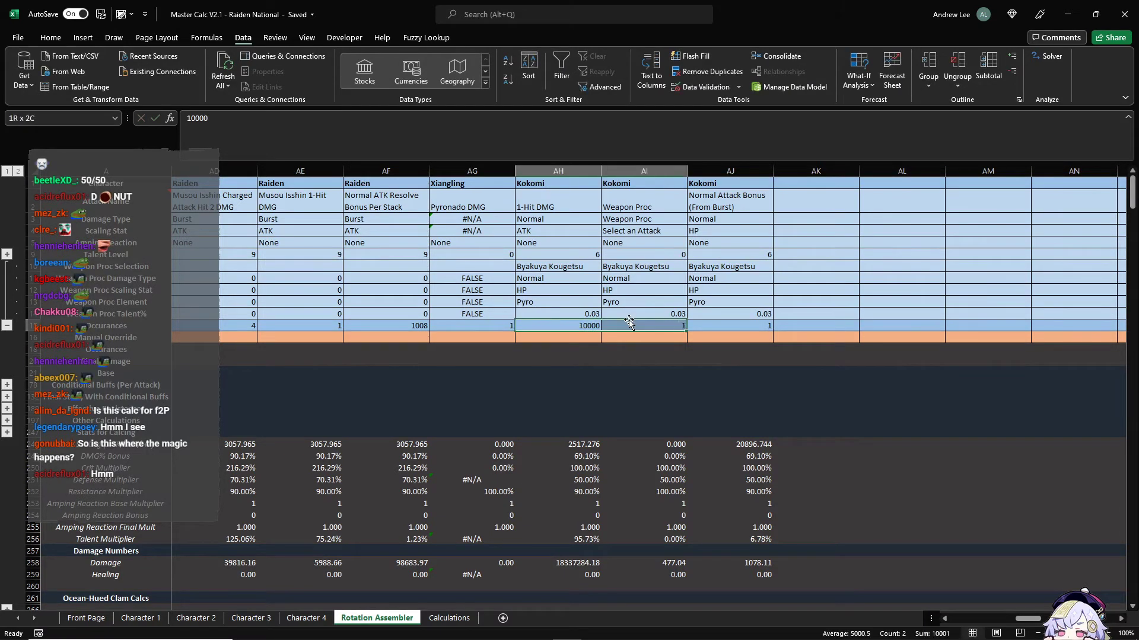
key("ctrl+r")
key("Right")
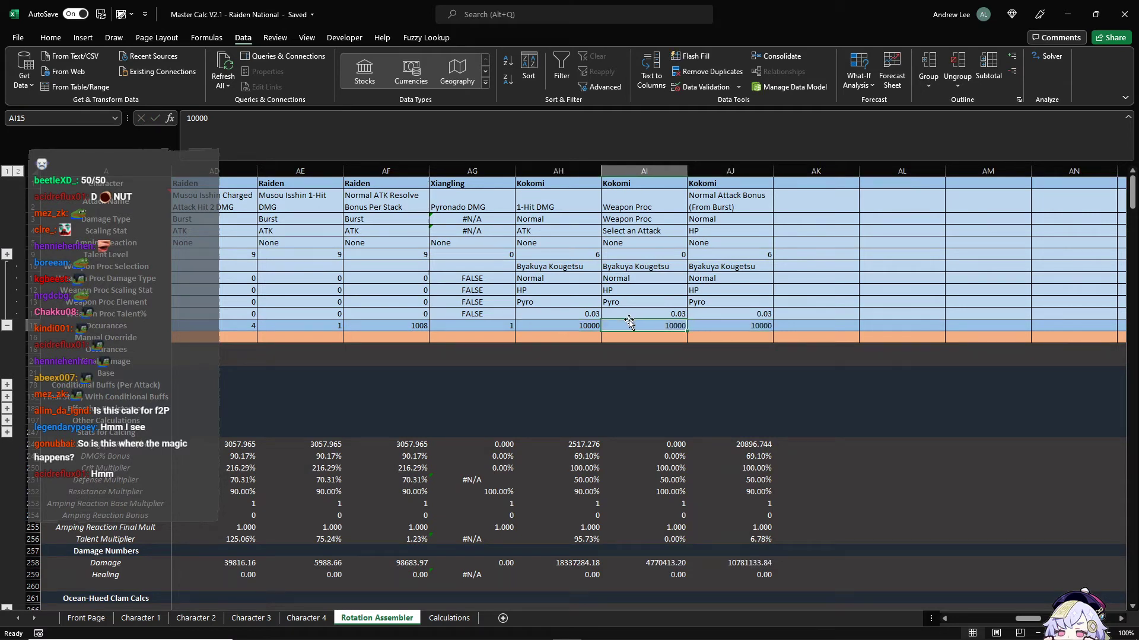
key("Left")
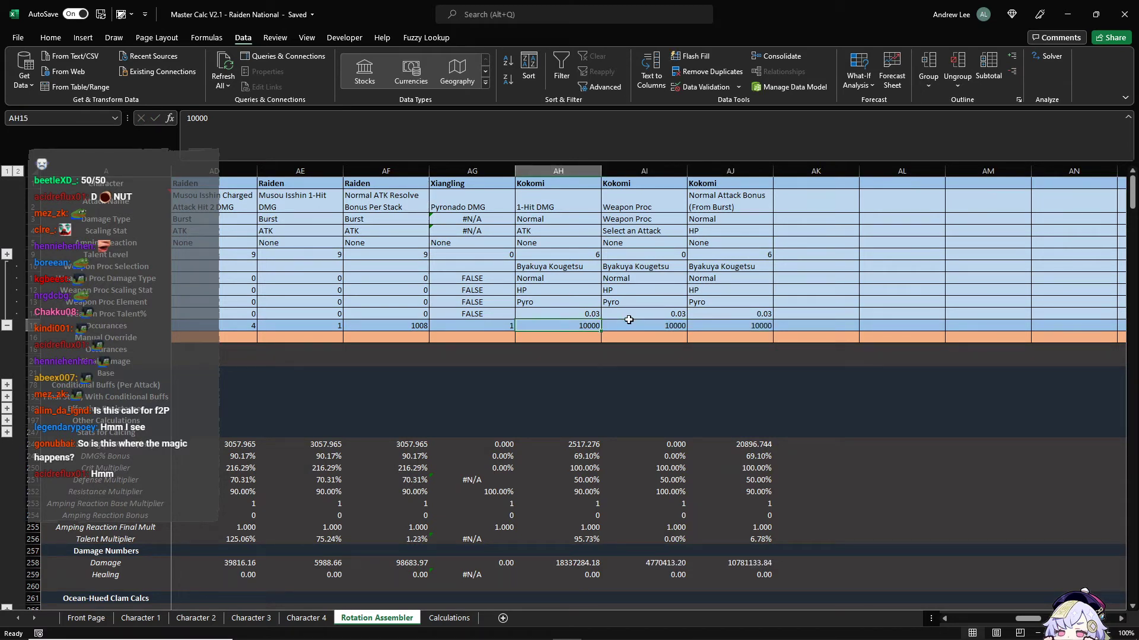
Step: Reset the occurrence counts in AH15 through AJ15 to 1
type("1")
key("Right")
type("1")
key("Right")
type("1")
key("Right")
key("Left")
key("Left")
key("Left")
key("Down")
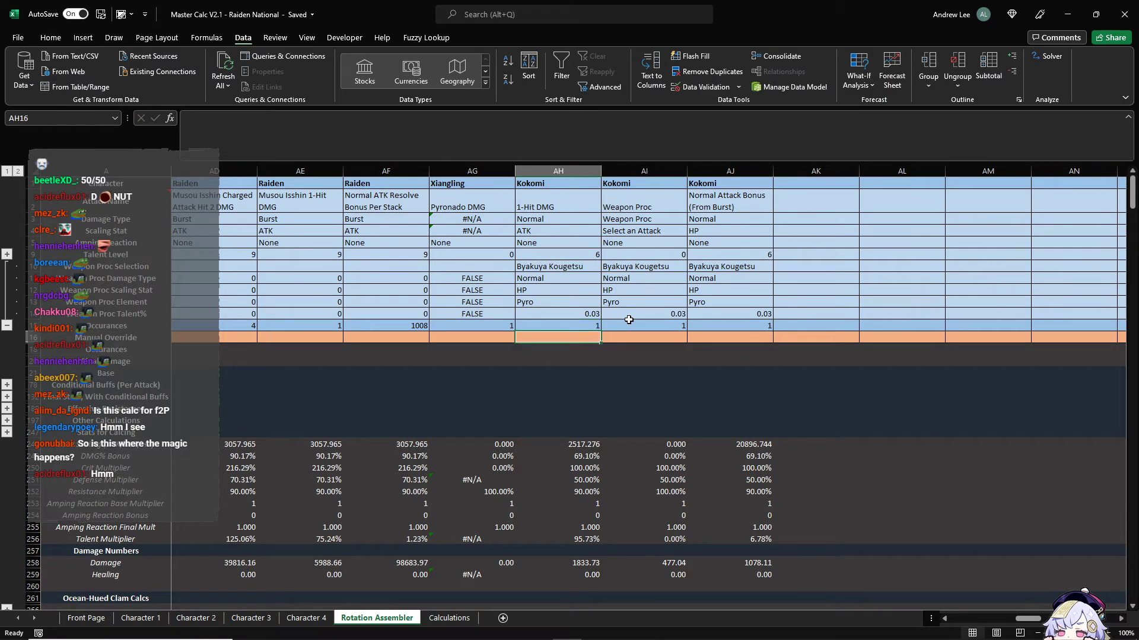
key("Right")
key("Left")
key("Right")
key("Left")
Step: Collapse the weapon-proc rows 10–14 with the outline minus button
left_click(6, 325)
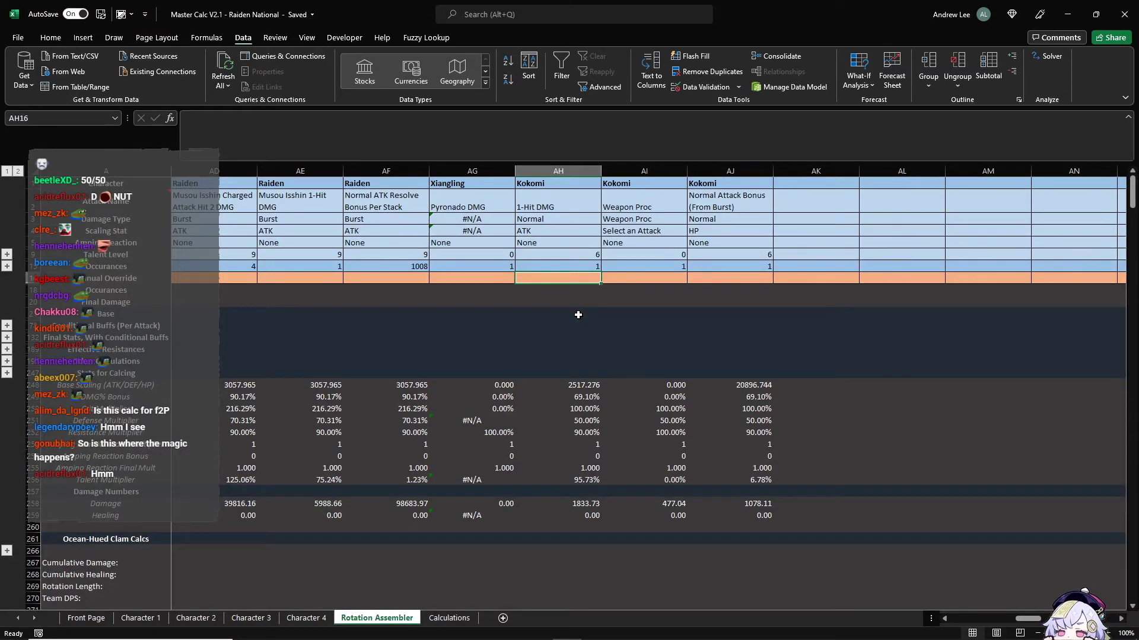
key("Up")
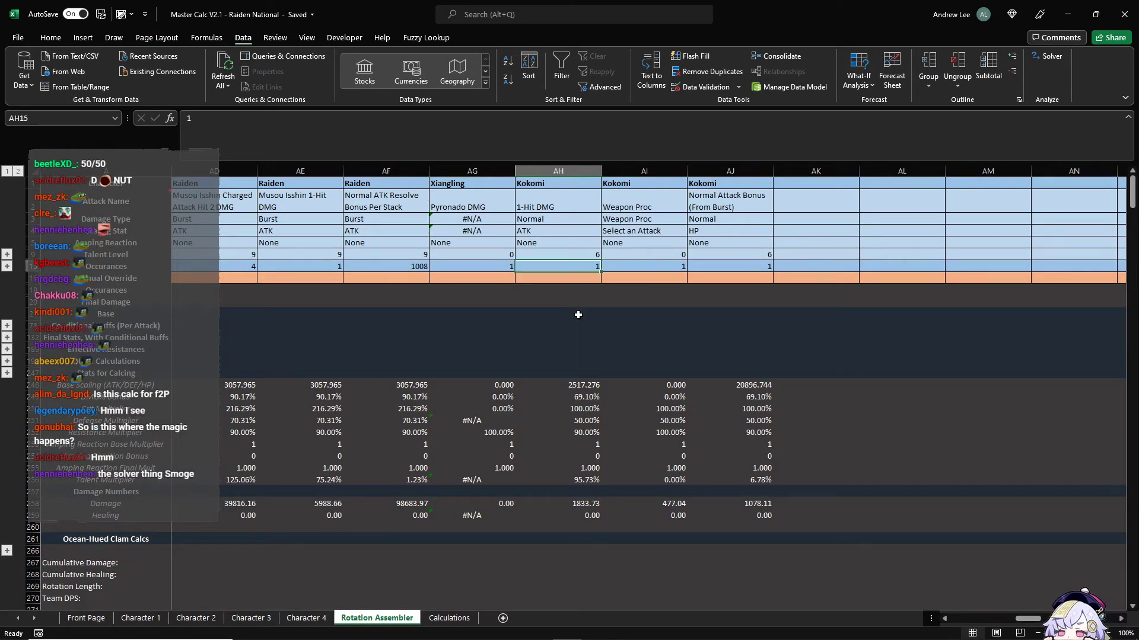
key("Down")
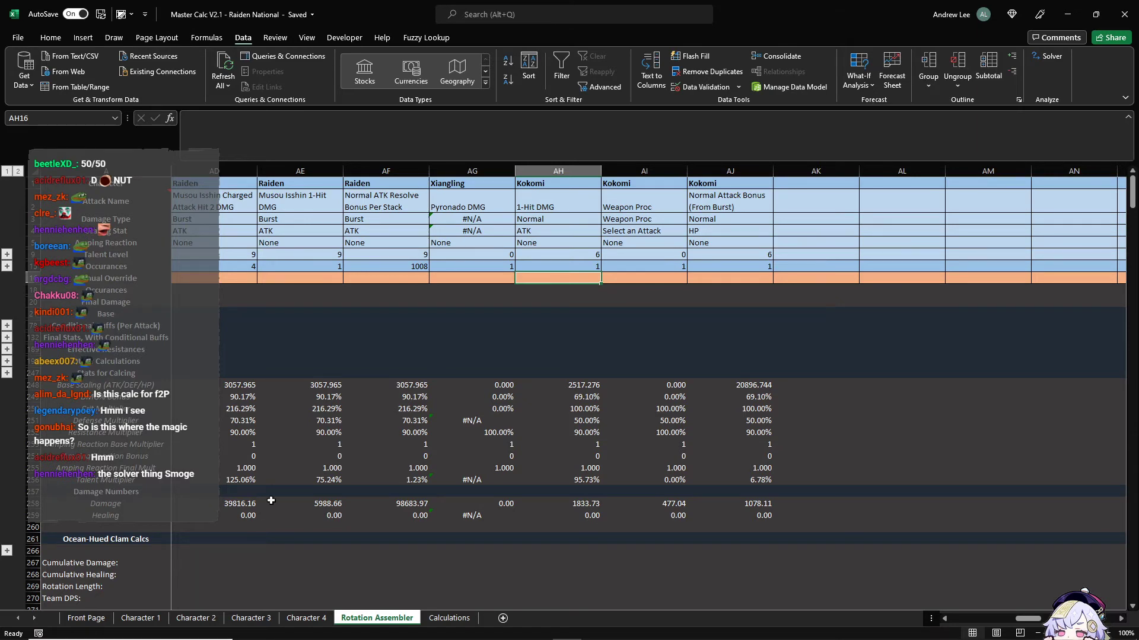
left_click(195, 618)
Step: Rename Character 2 to Xiangling in cell E5
left_click(152, 233)
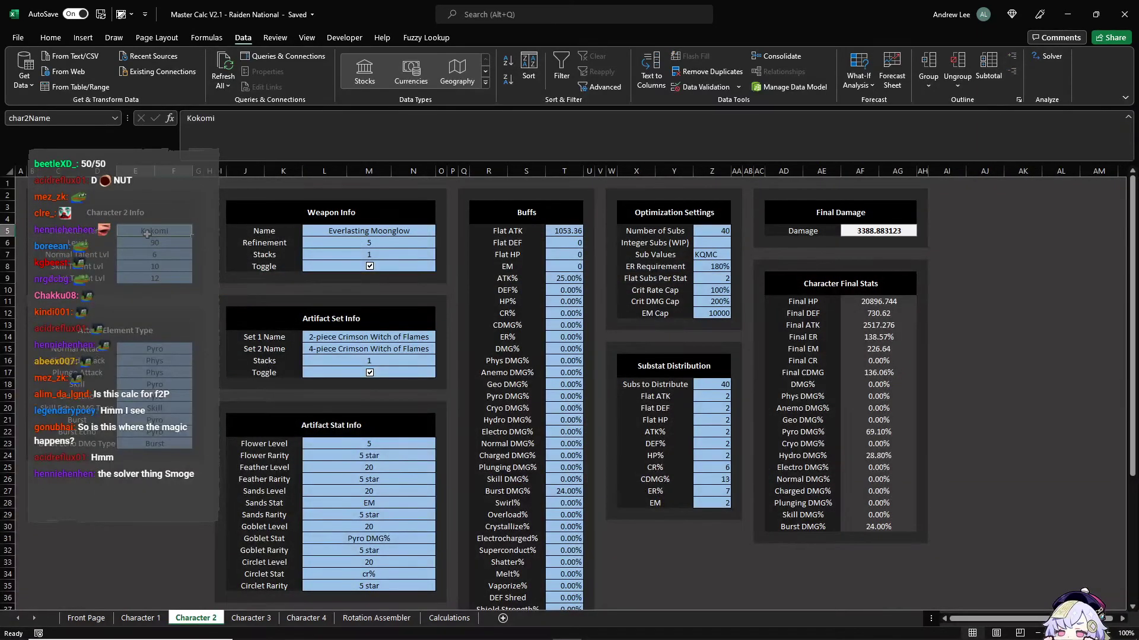
type("Xiangling")
key("Return")
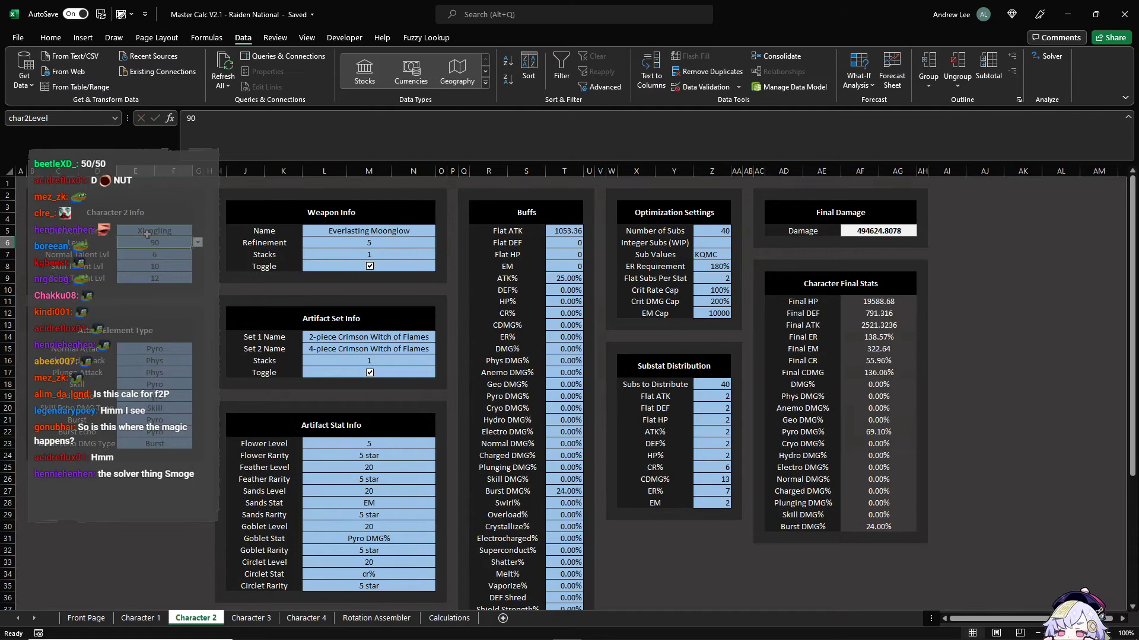
left_click(577, 232)
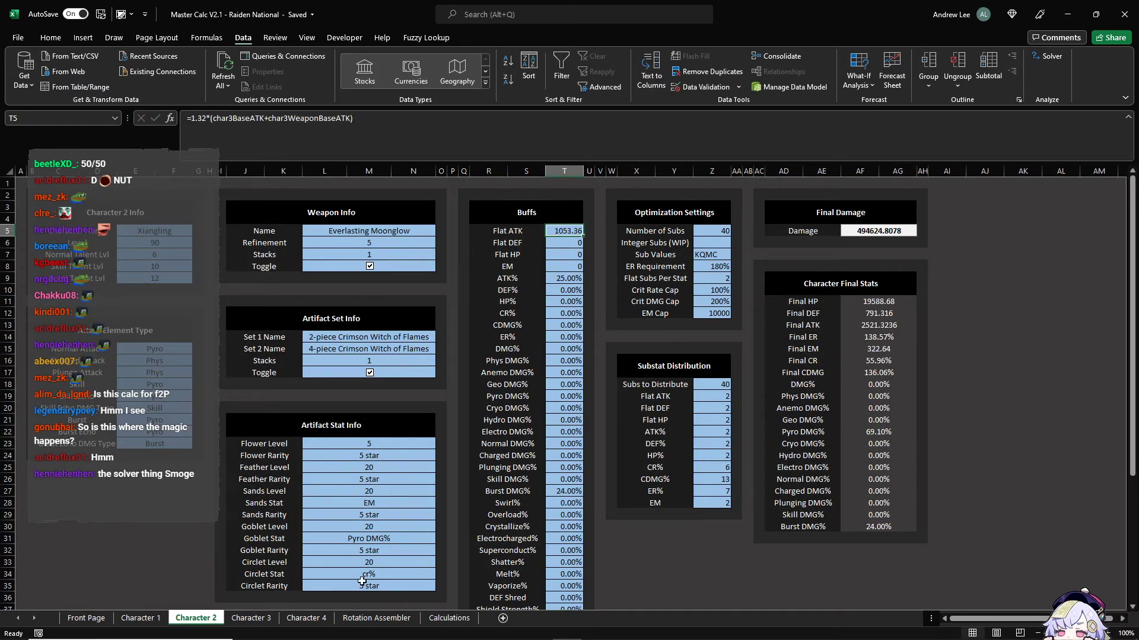
Step: Set AH1 through AJ1 on Rotation Assembler to Xiangling
left_click(376, 618)
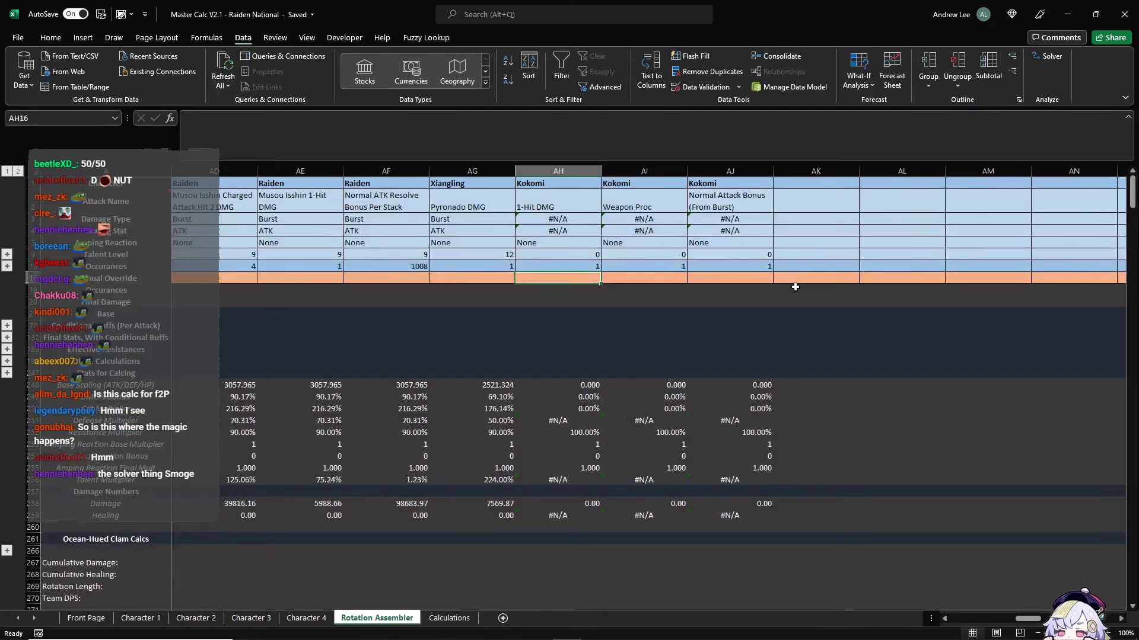
key("Up")
key("Up")
key("Up")
key("Up")
key("Up")
key("Up")
key("Up")
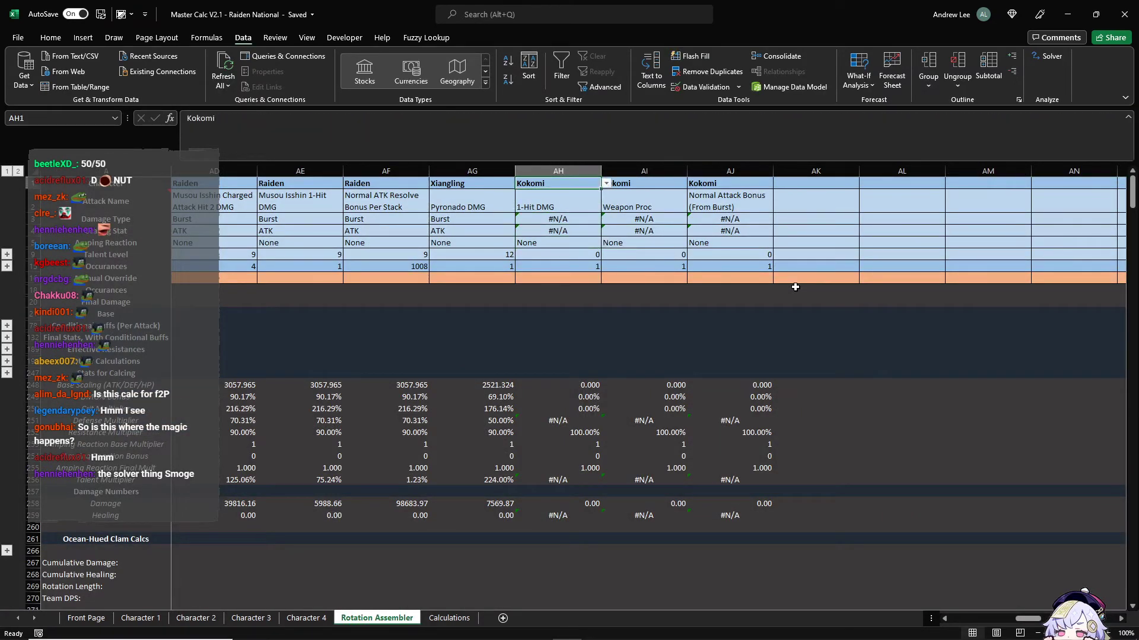
type("XCiangling")
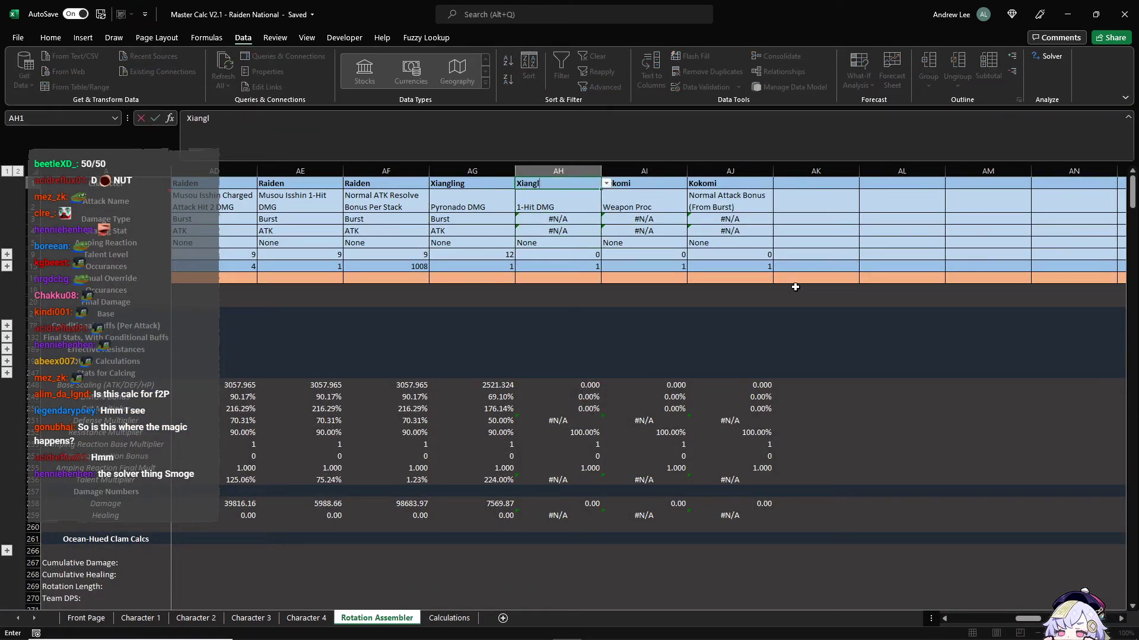
key("shift+Right")
key("shift+Right")
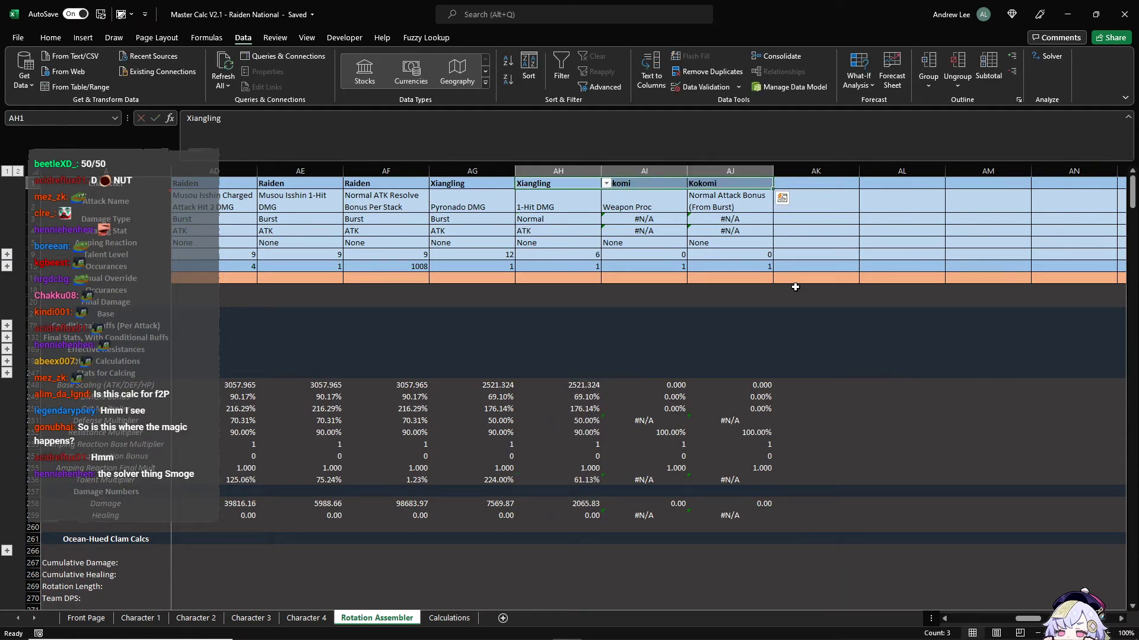
key("ctrl+r")
key("Right")
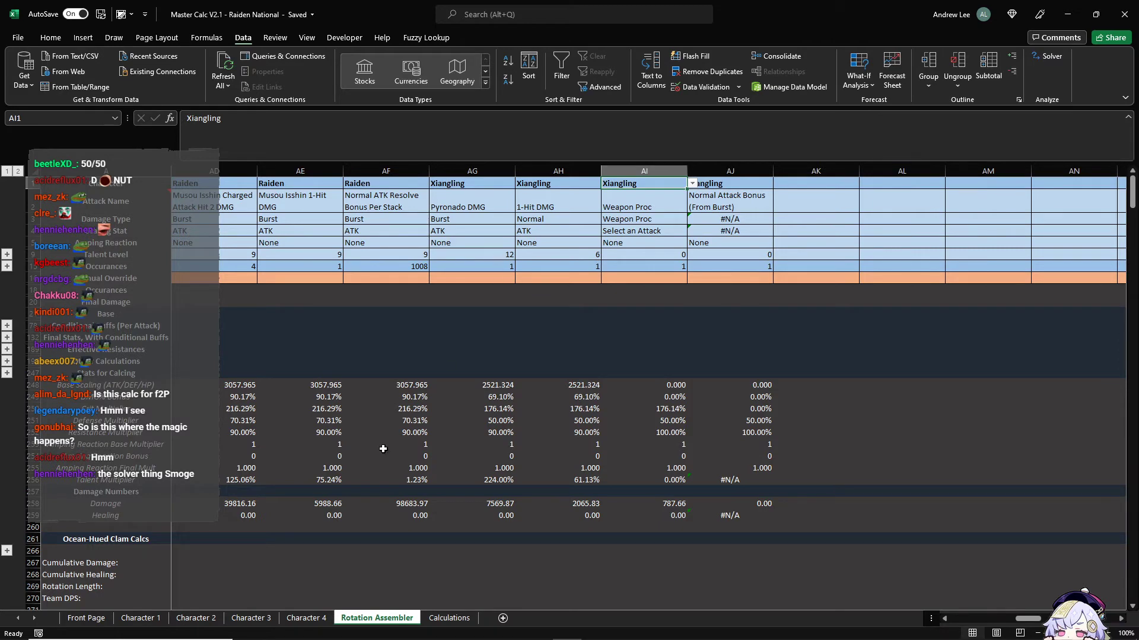
left_click(157, 621)
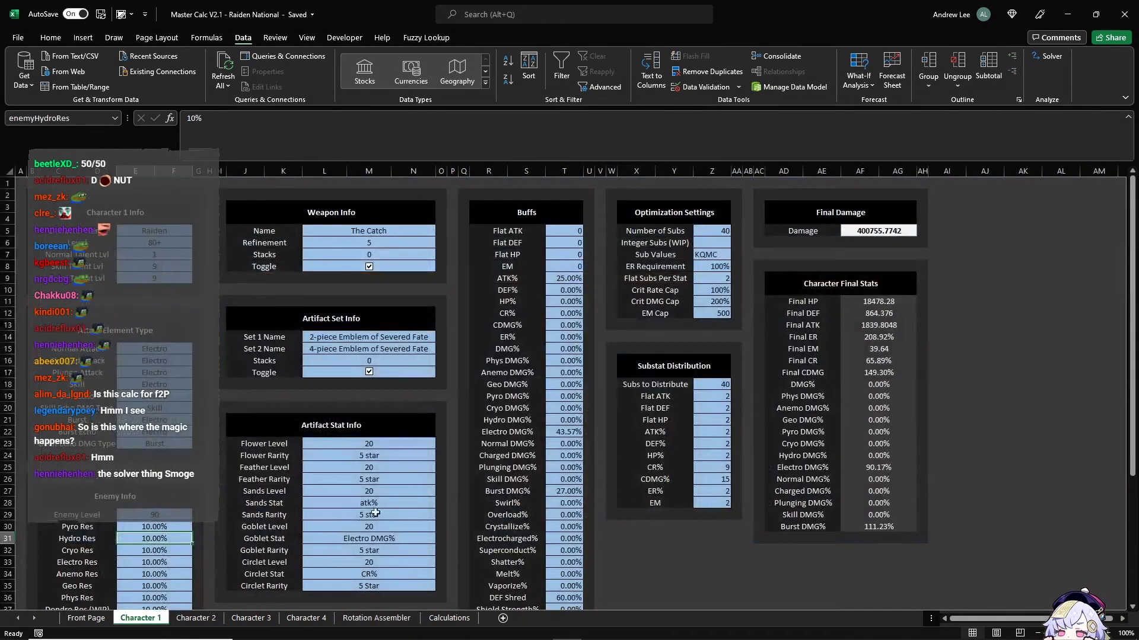
Step: Choose Guoba DMG as column AH's attack in AH2
left_click(195, 618)
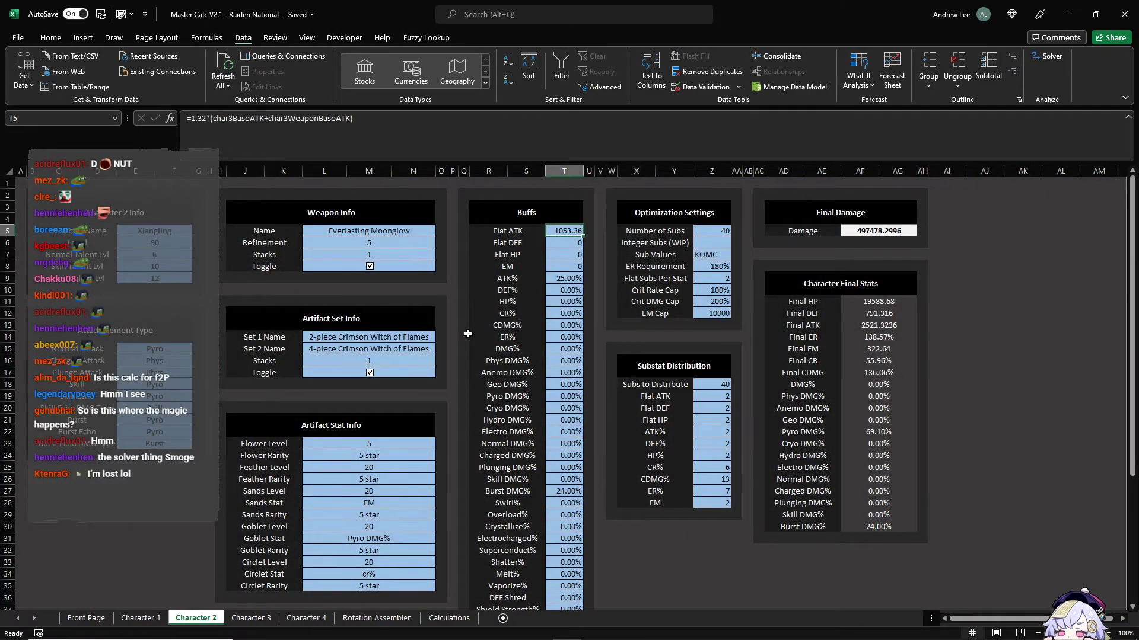
left_click(376, 618)
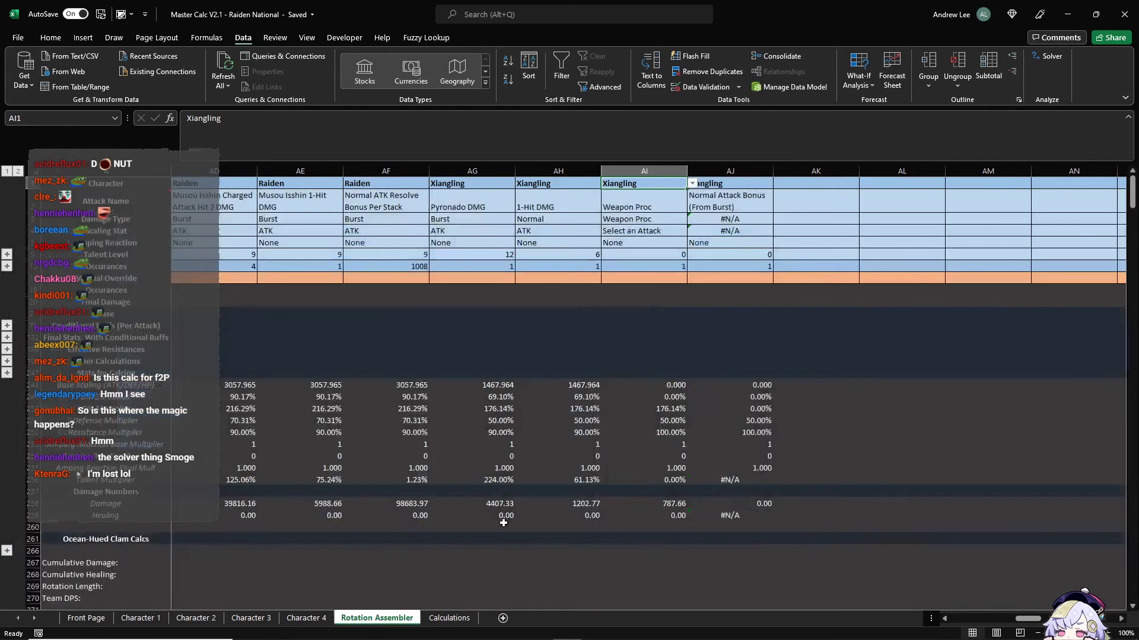
left_click(584, 205)
left_click(606, 208)
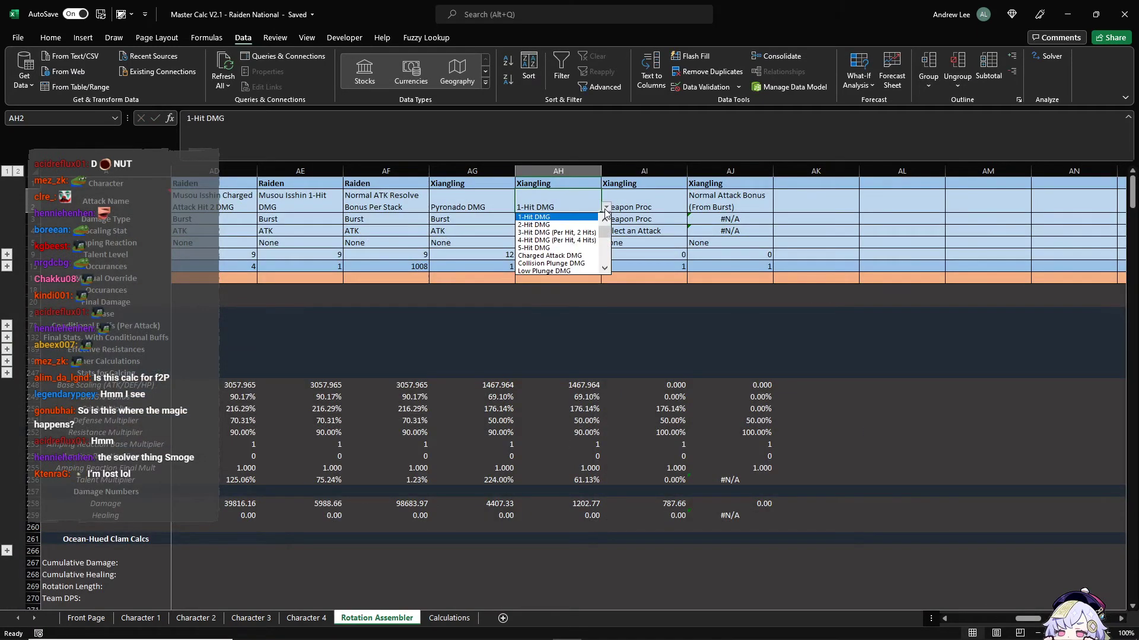
scroll(579, 255, "down", 2)
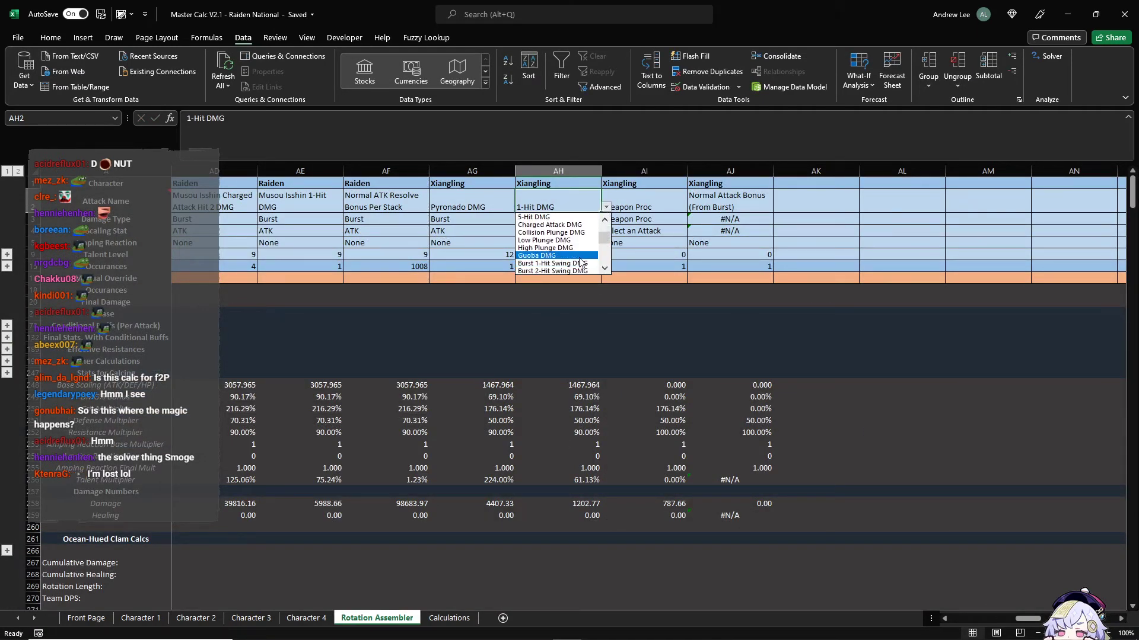
left_click(580, 258)
Step: Paste AH258's Guoba damage (3941.017087) into override cell AH16 as a value
left_click(580, 503)
key("ctrl+c")
left_click(596, 276)
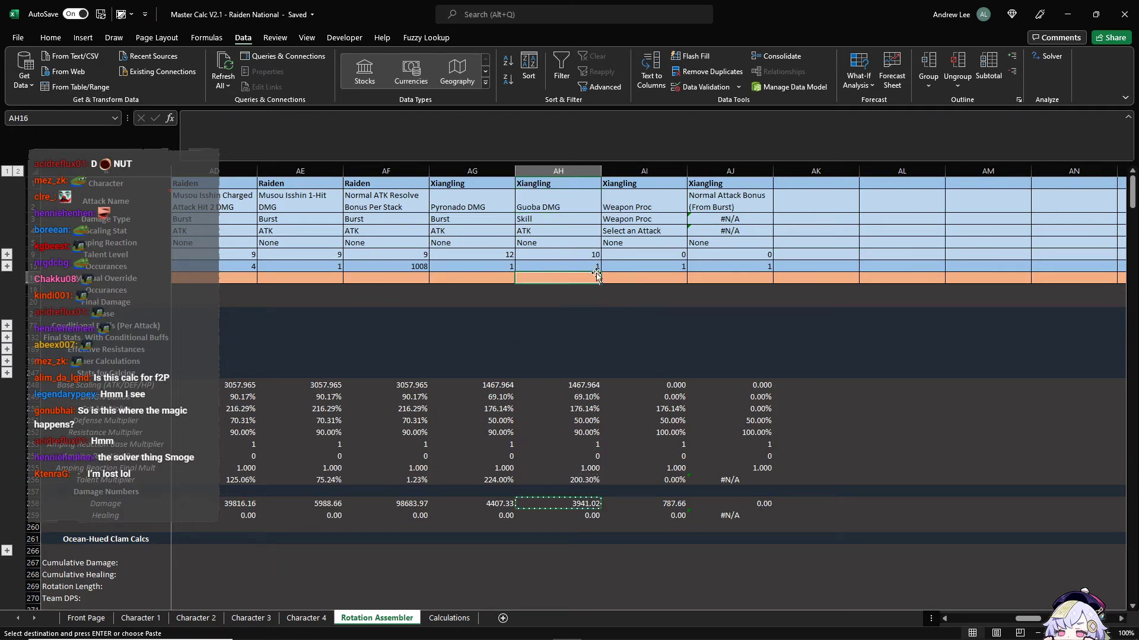
key("ctrl+v")
key("ctrl")
key("v")
left_click(559, 286)
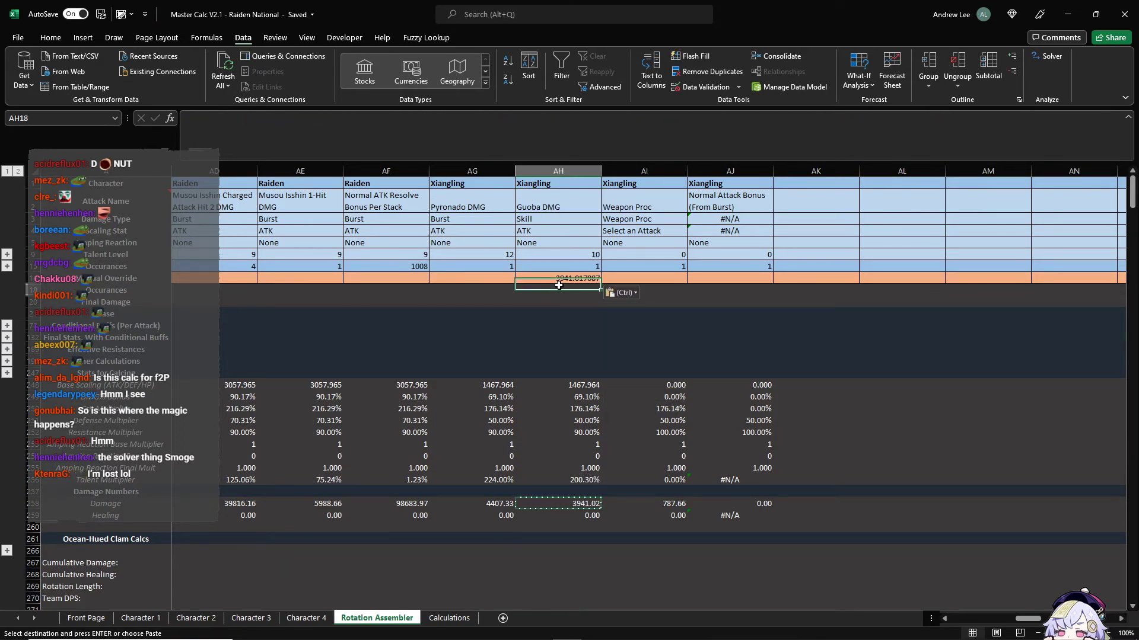
left_click(138, 617)
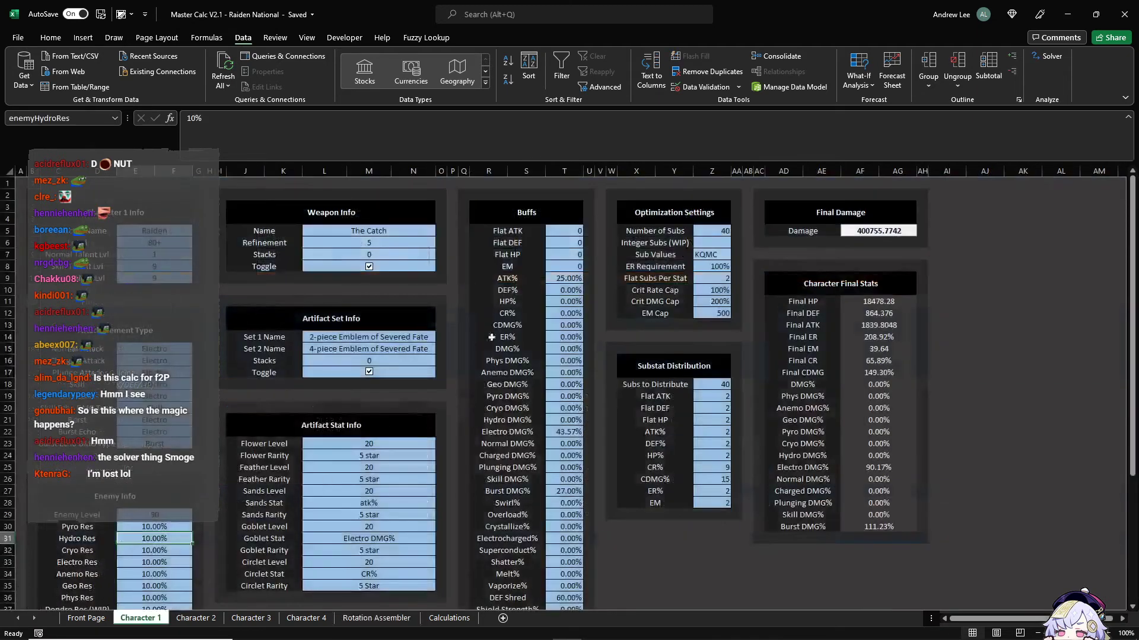
left_click(196, 618)
left_click(565, 233)
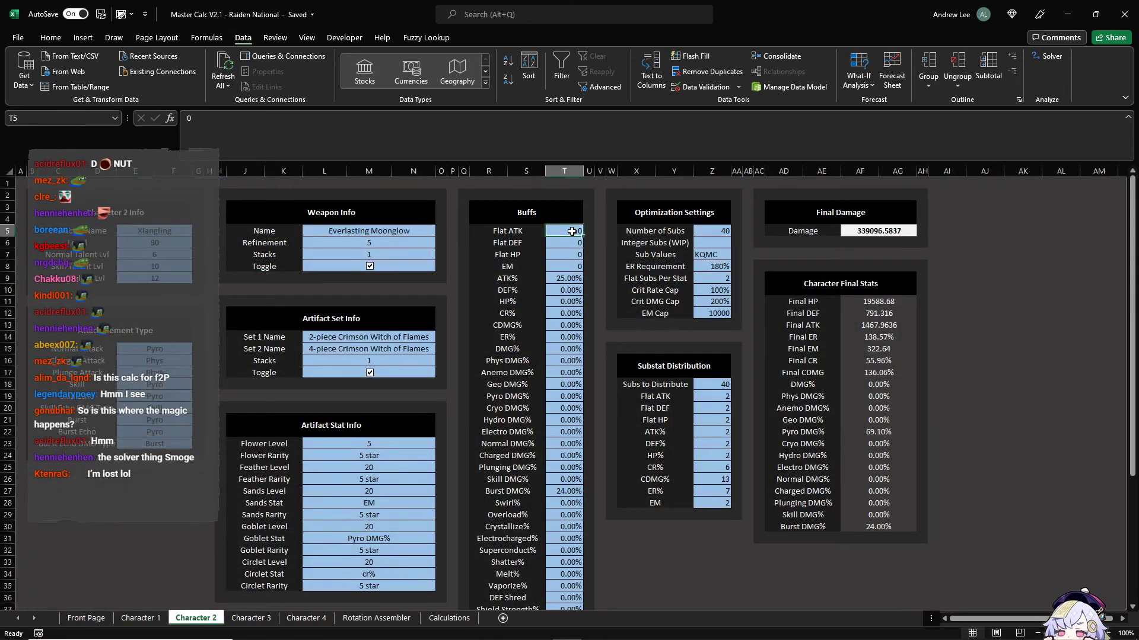
Step: Set Character 2's Flat ATK buff in T5 to =1.32*(char3BaseATK+char3WeaponBaseATK)
type("=1.32*(")
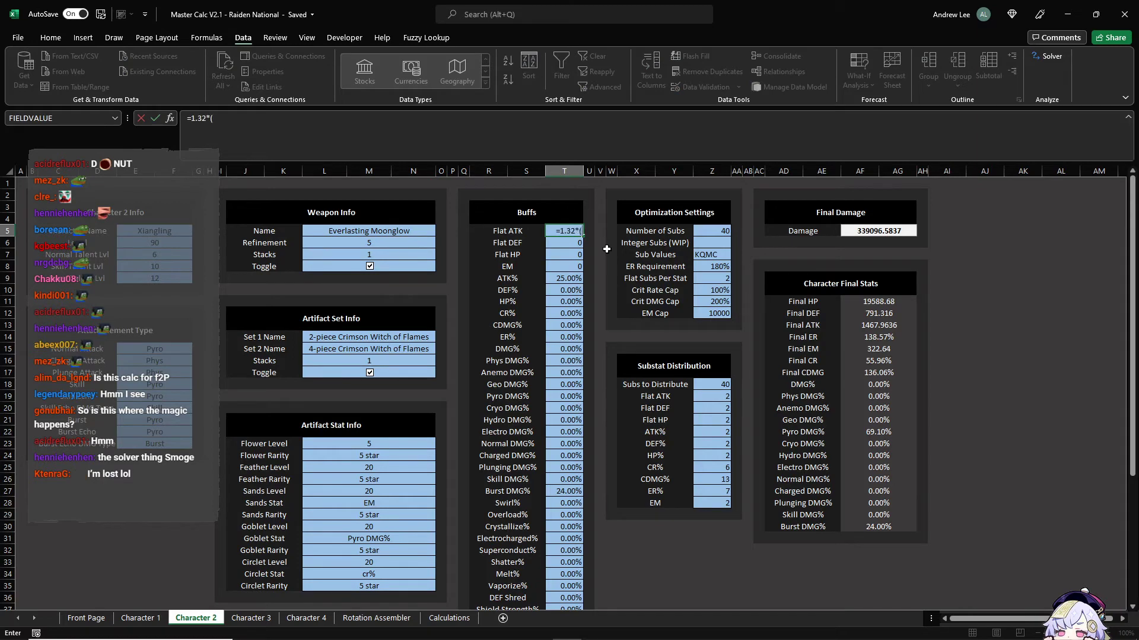
type("cha3")
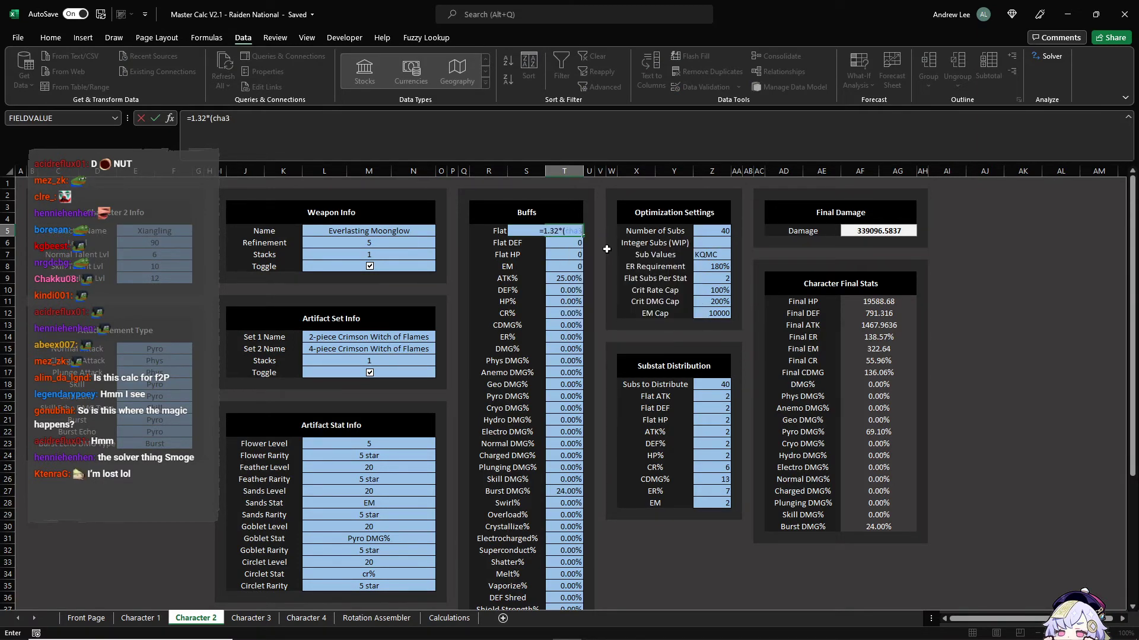
key("BackSpace")
type("r3")
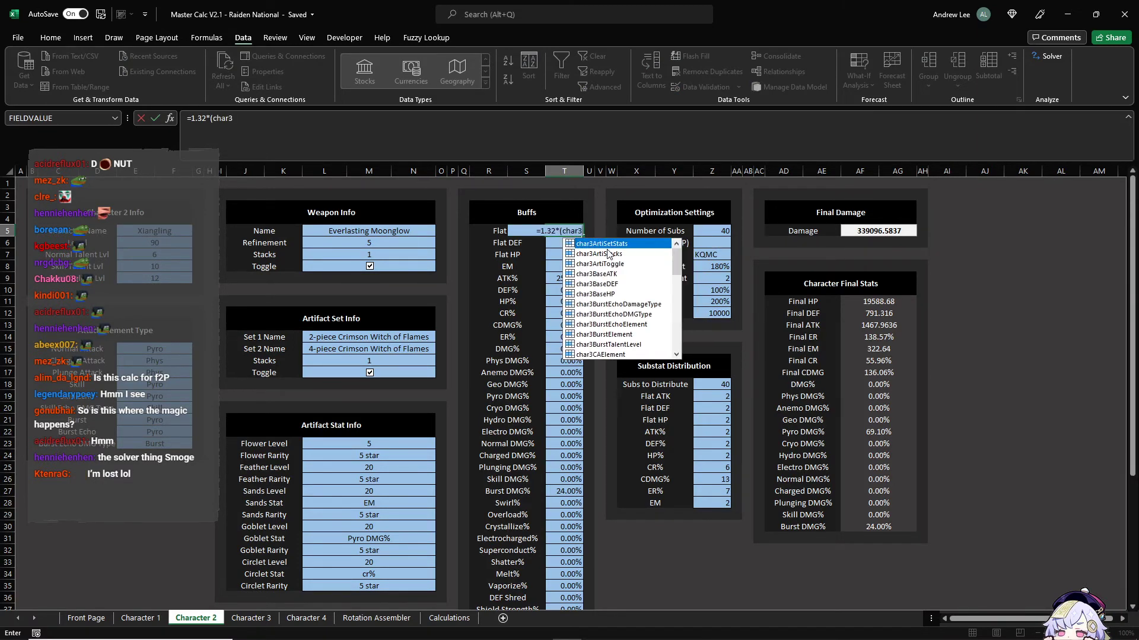
type("BaseAT")
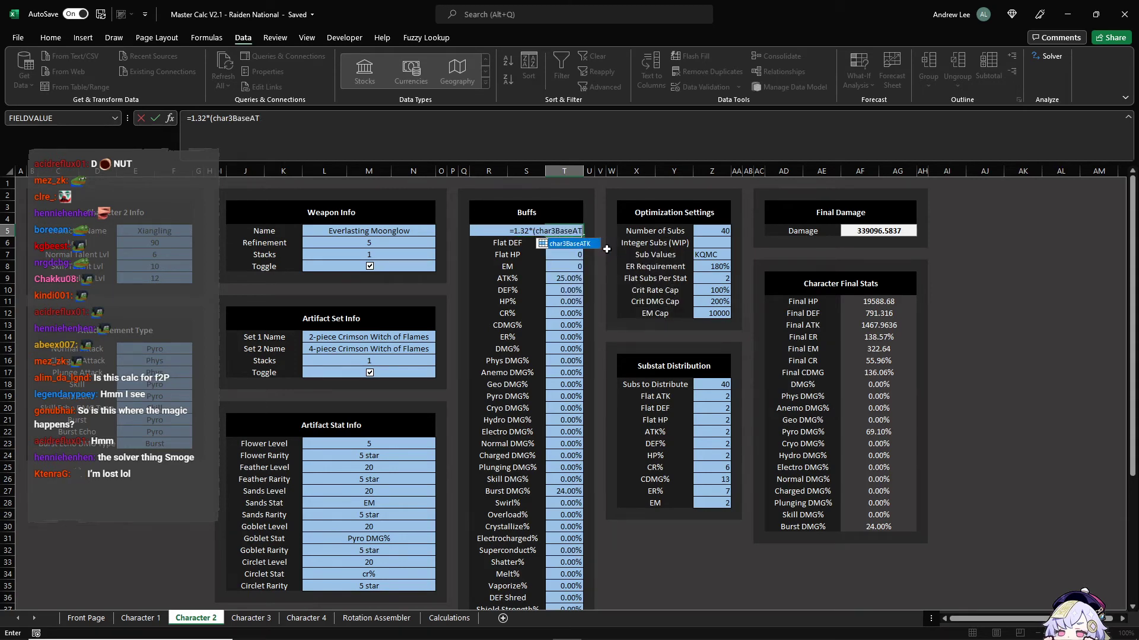
type("K+char3WeaponBaseATK")
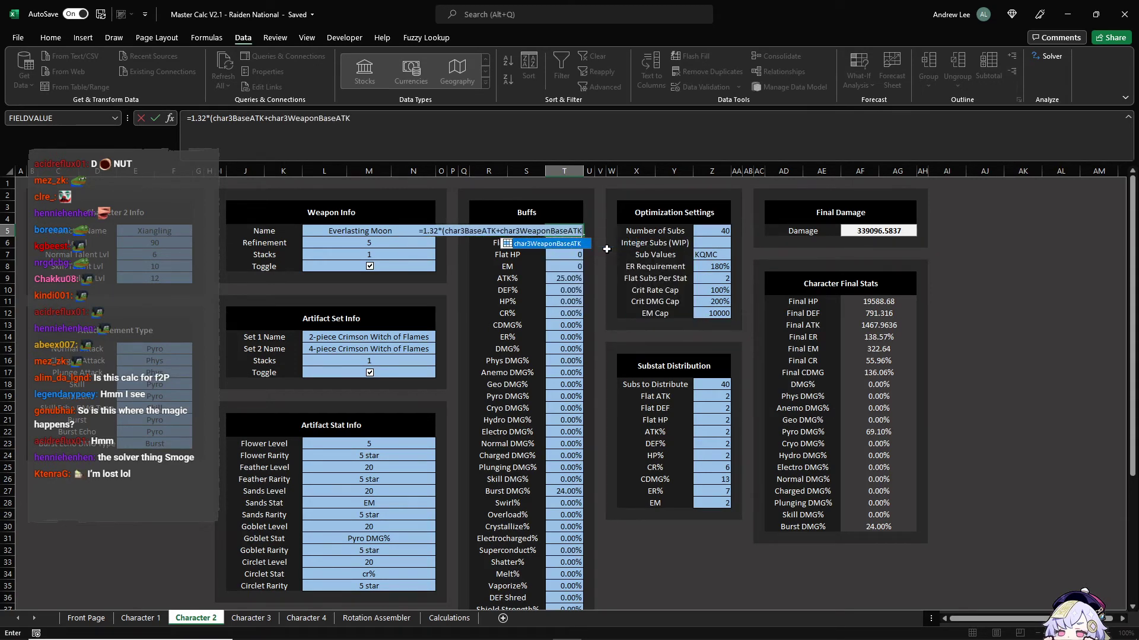
key("Return")
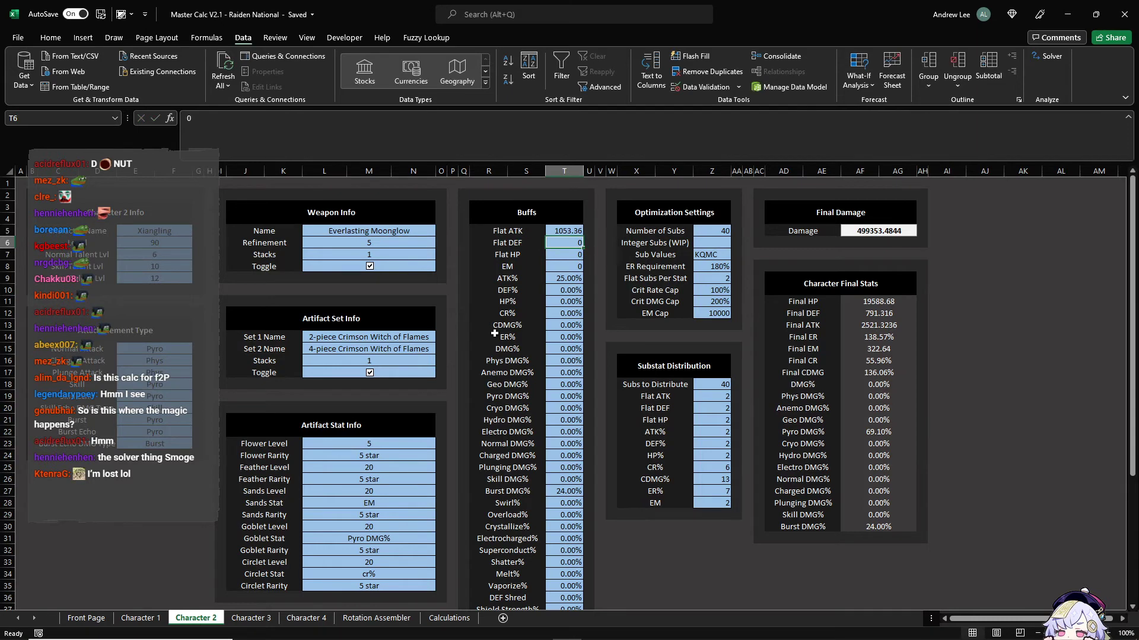
left_click(376, 618)
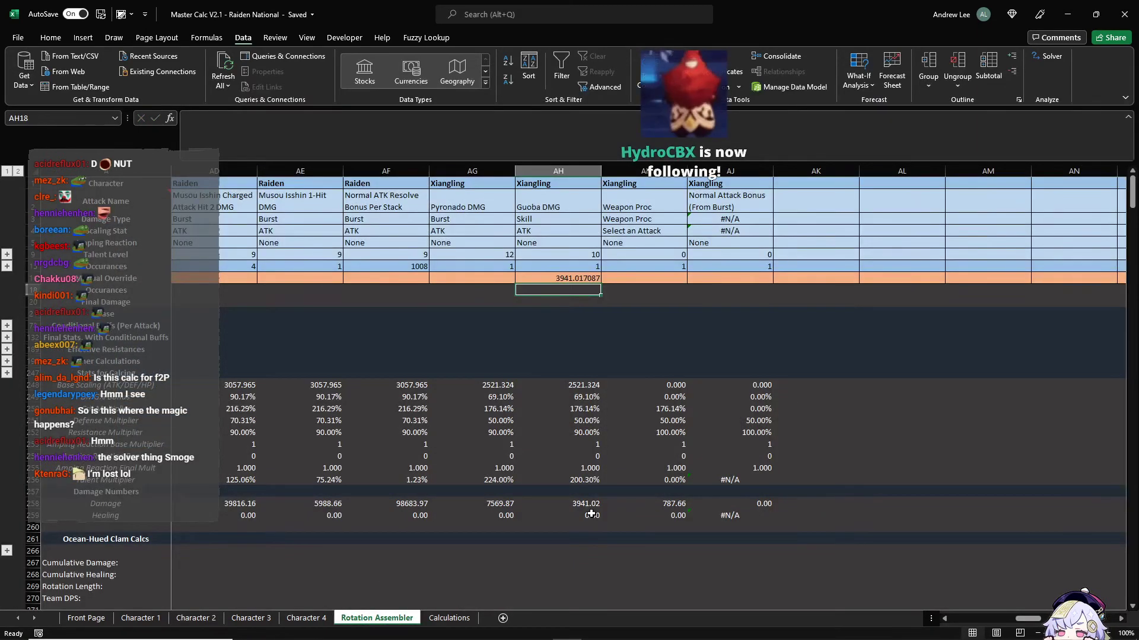
Step: Change Character 2's weapon in cell L5 to The Catch
left_click(584, 336)
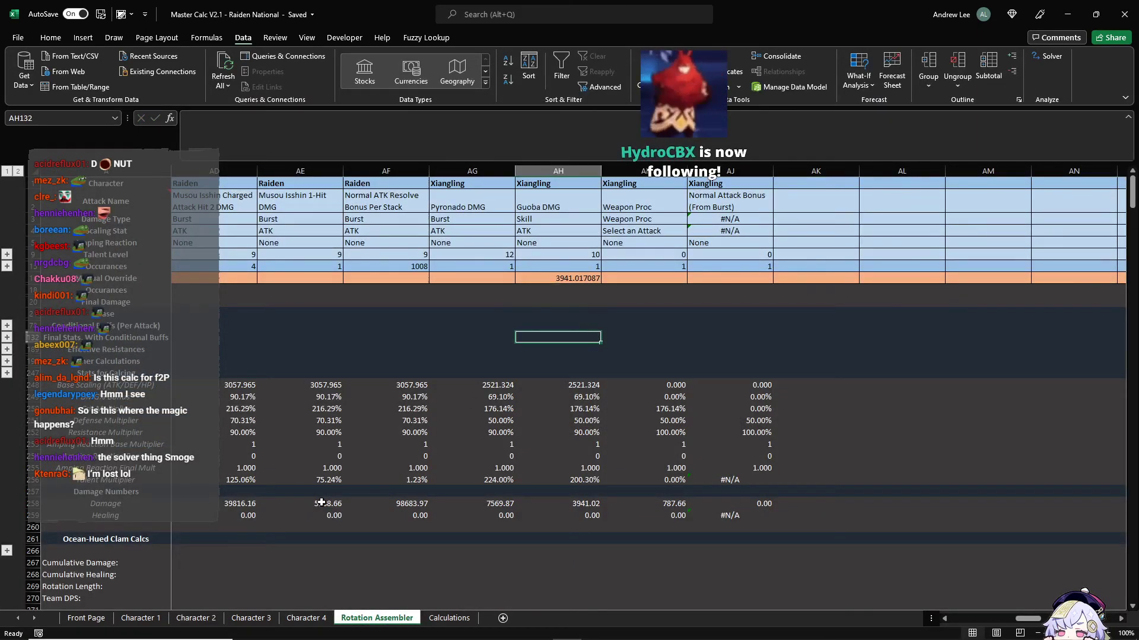
left_click(196, 618)
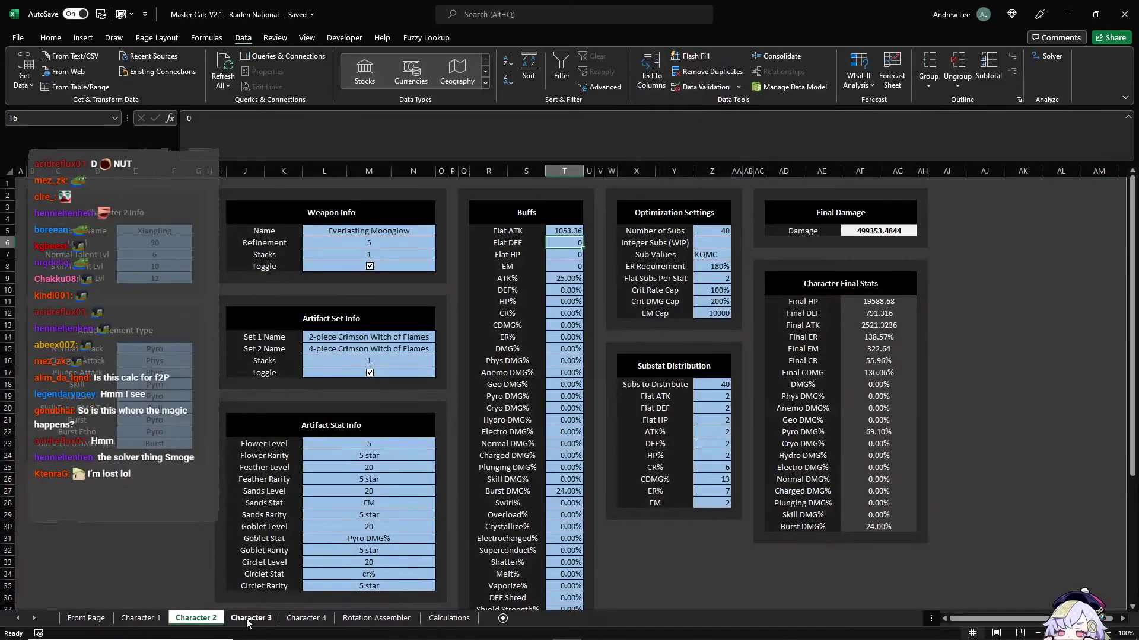
left_click(391, 231)
left_click(440, 231)
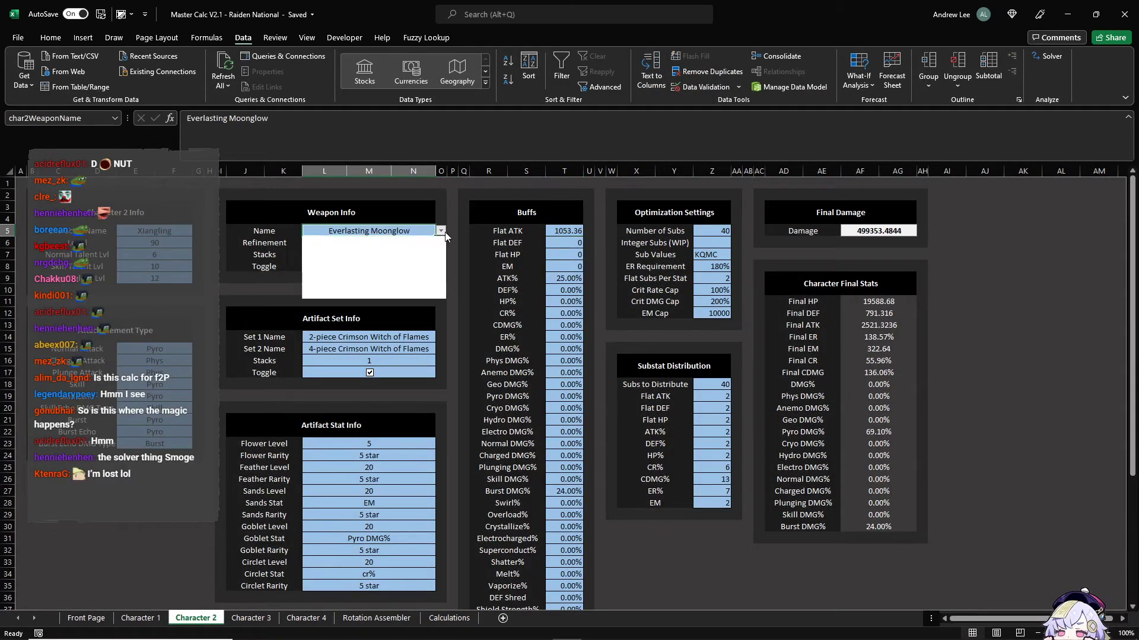
scroll(439, 275, "up", 10)
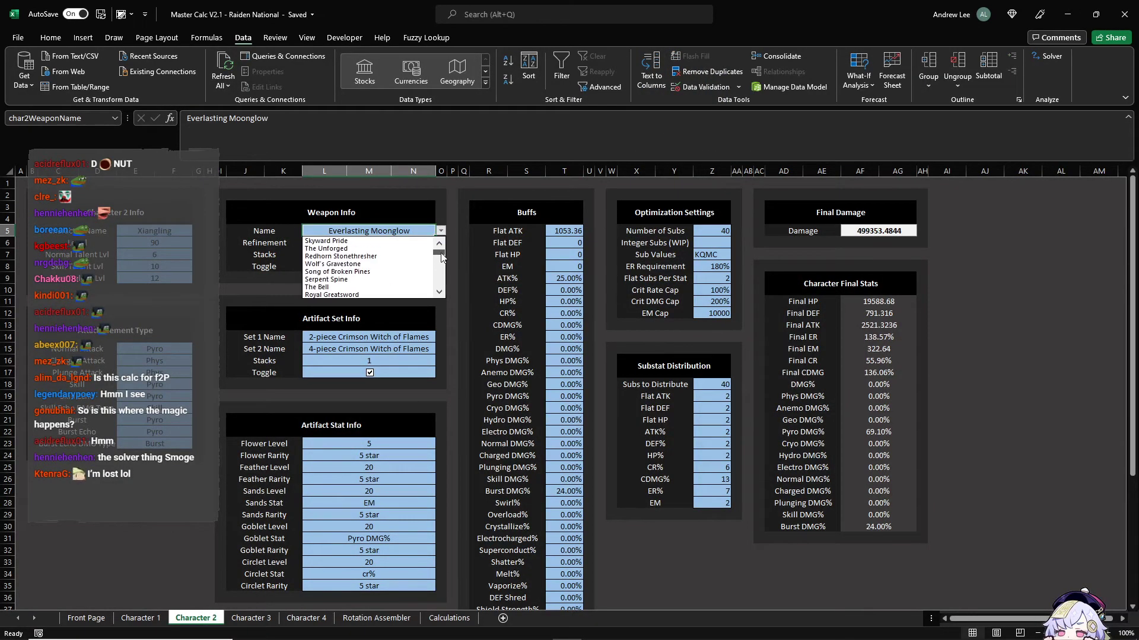
left_click(440, 289)
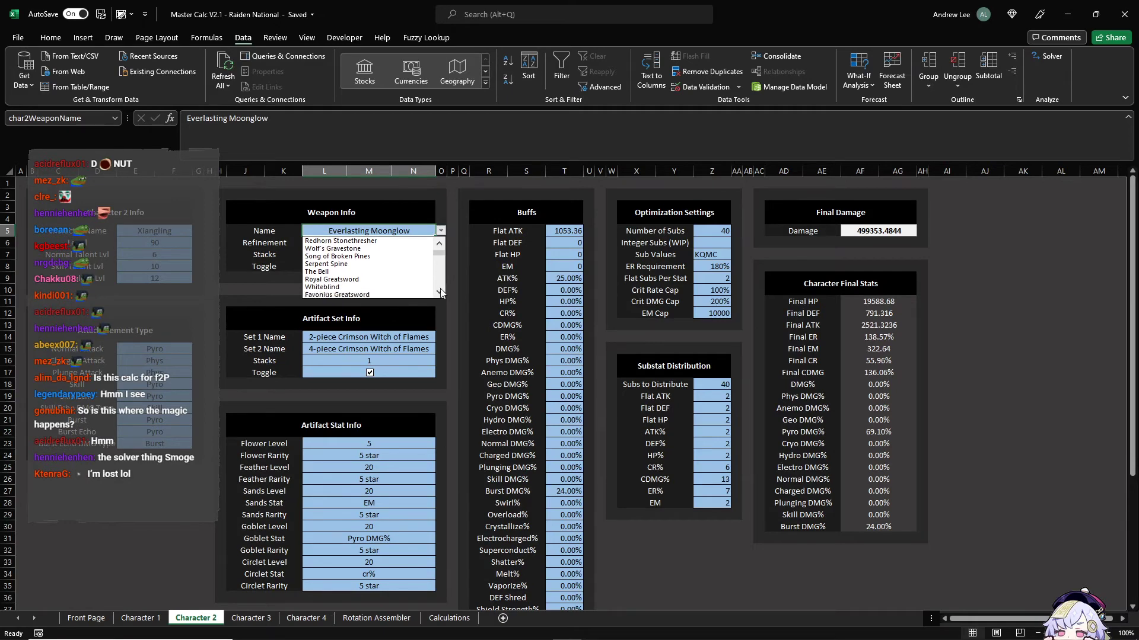
left_click(397, 231)
type("The Catch")
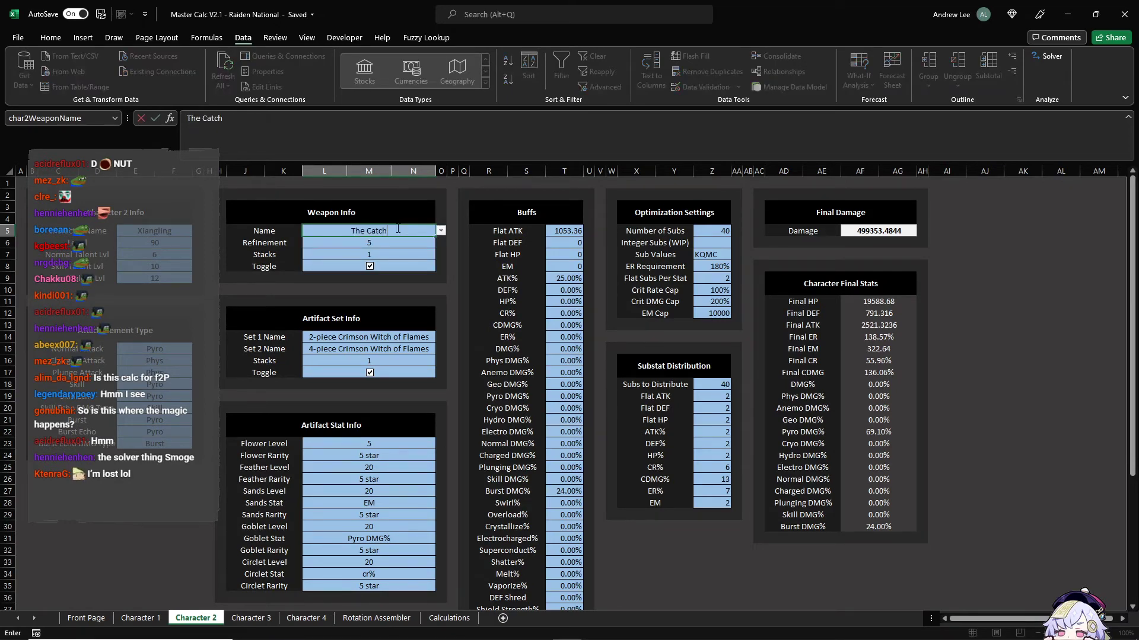
key("Return")
left_click(377, 618)
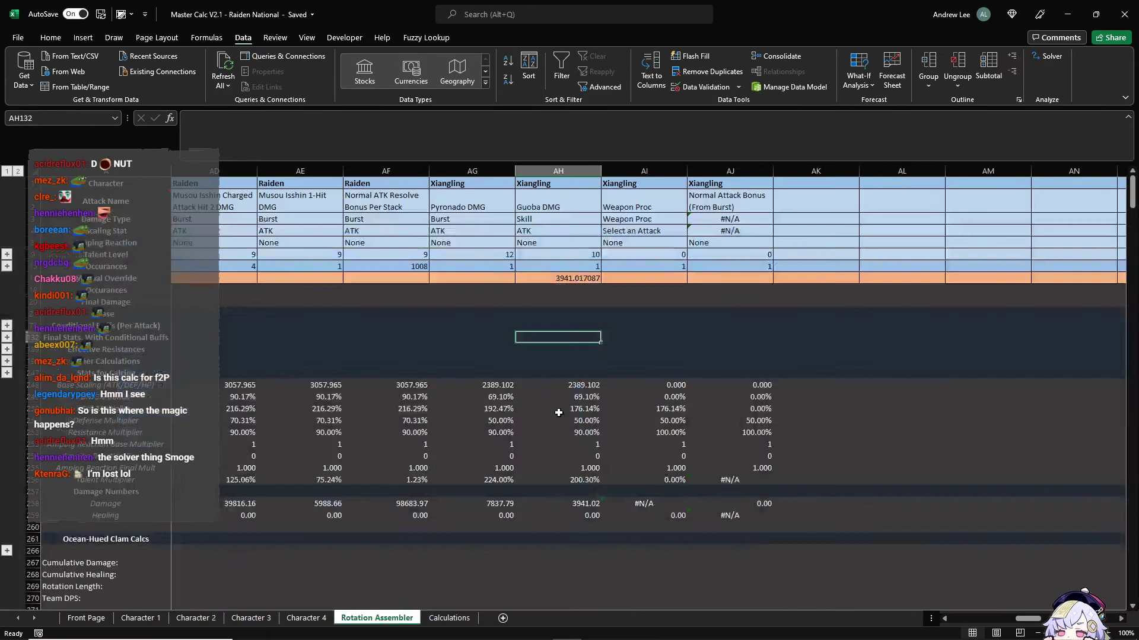
Step: Set the attack in AI2 to Guoba DMG
left_click(586, 508)
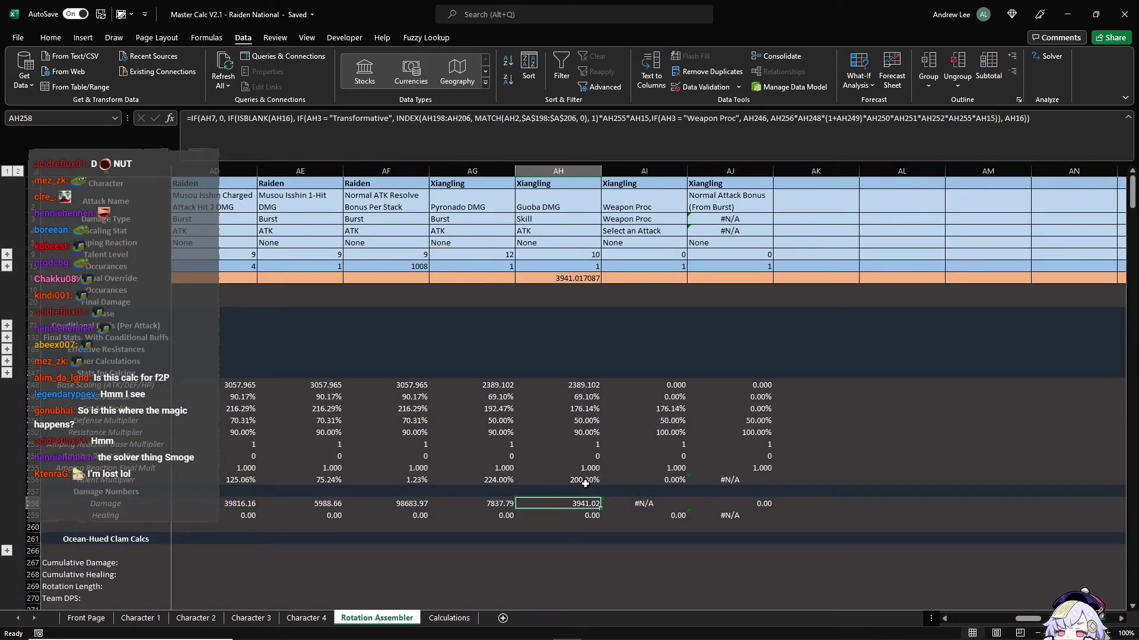
left_click(655, 205)
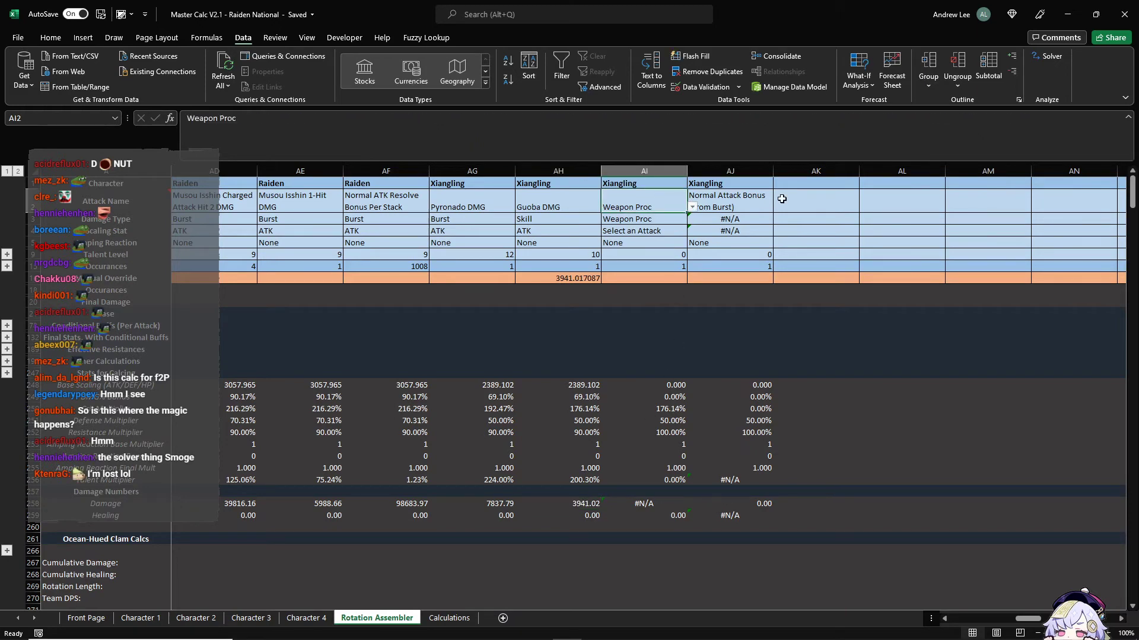
type("Guoba DMG")
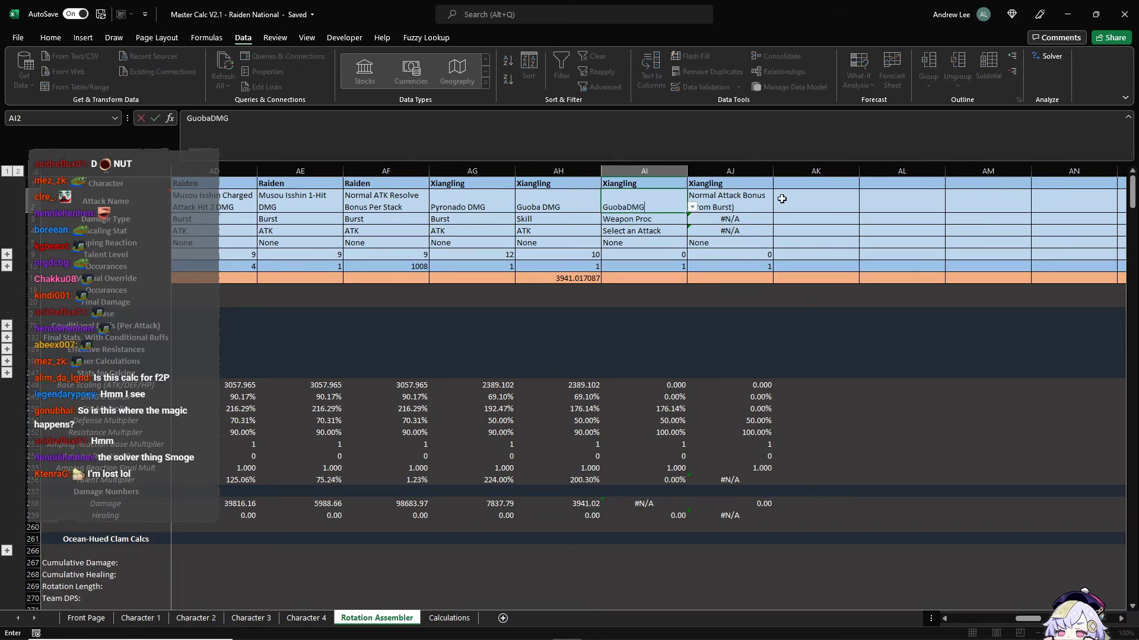
key("Return")
key("Escape")
type("Guoba DMG")
key("Return")
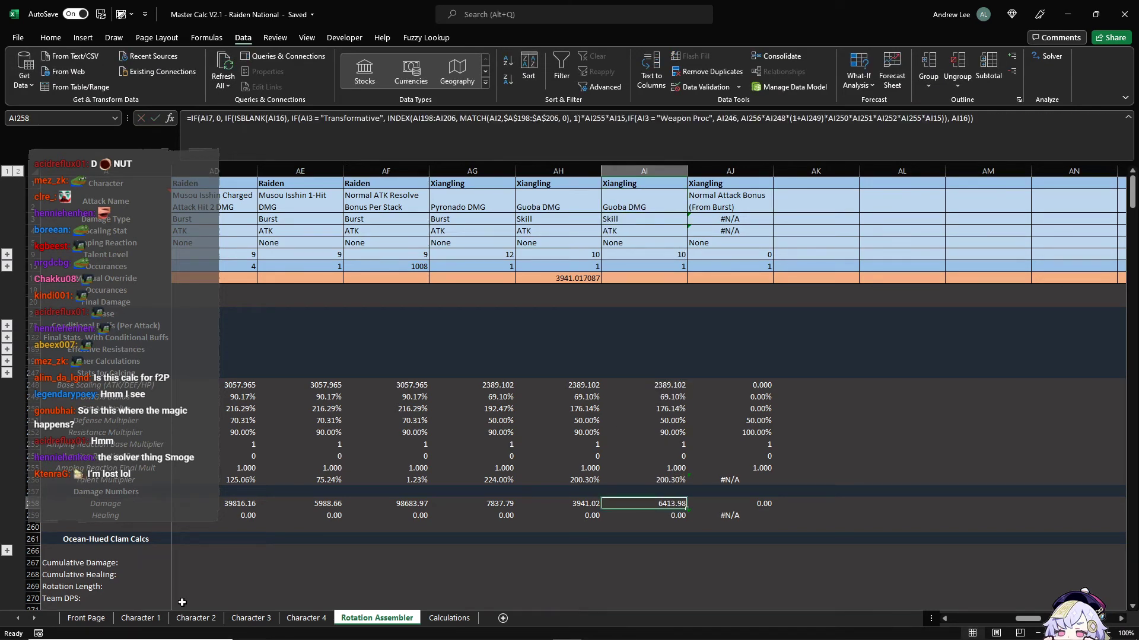
Step: Delete the hard-coded damage in AH16 so AH258 recalculates to 6413.98
left_click(140, 618)
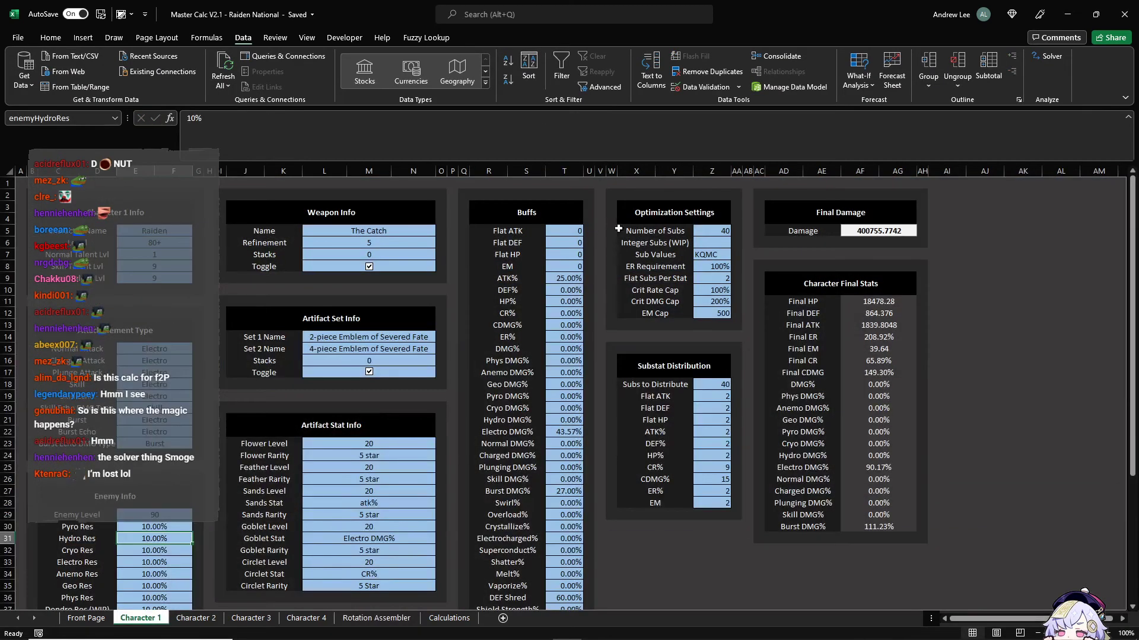
left_click(376, 618)
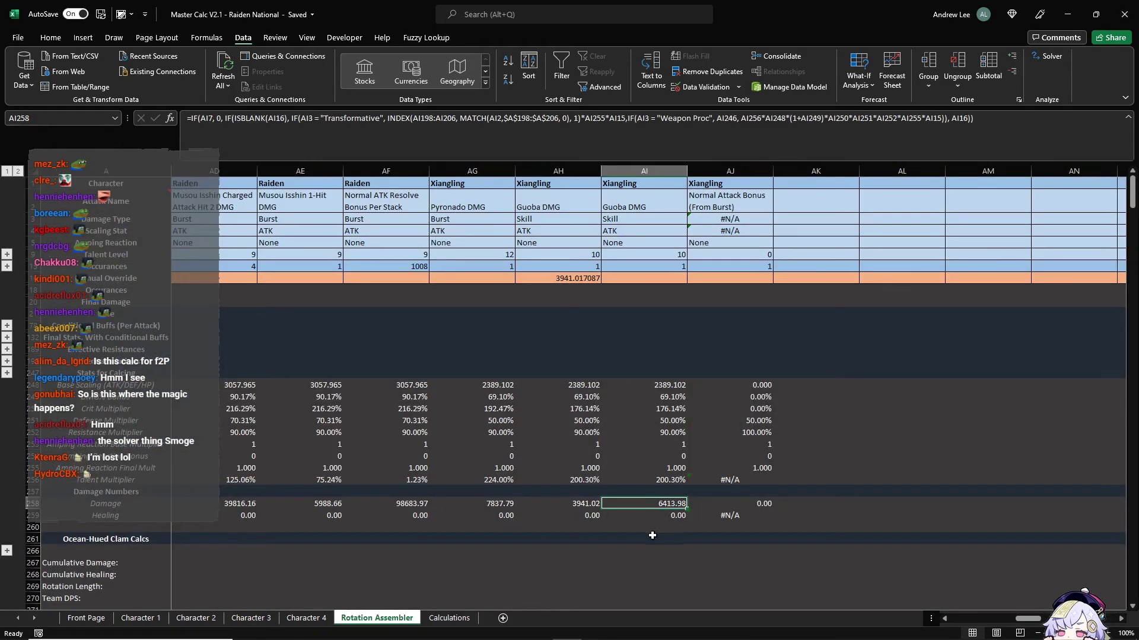
left_click(579, 276)
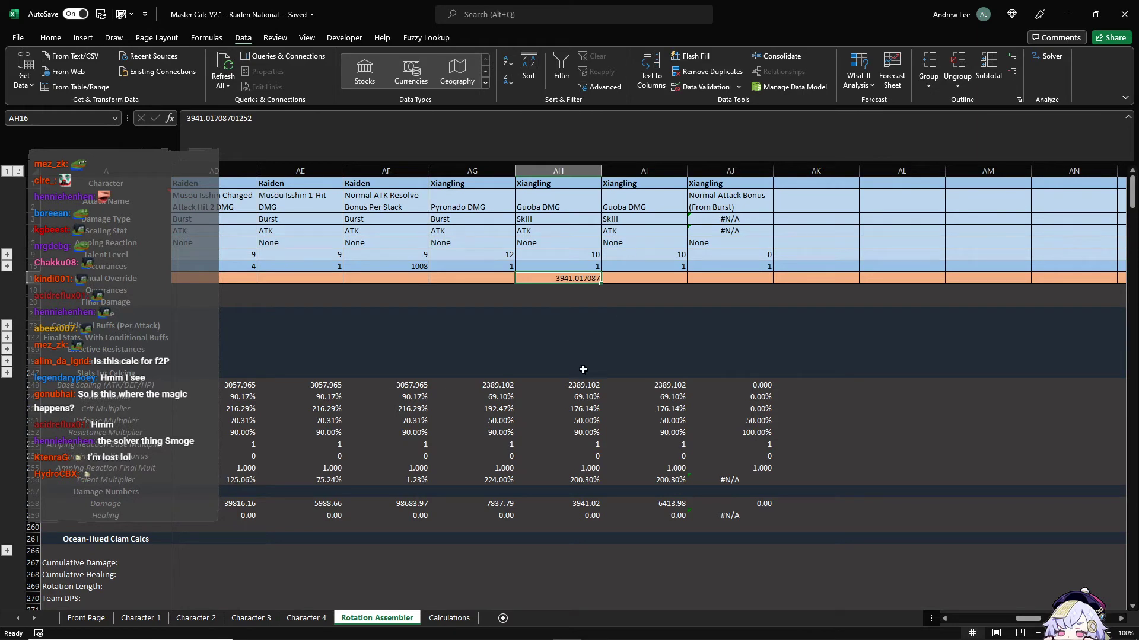
left_click(594, 505)
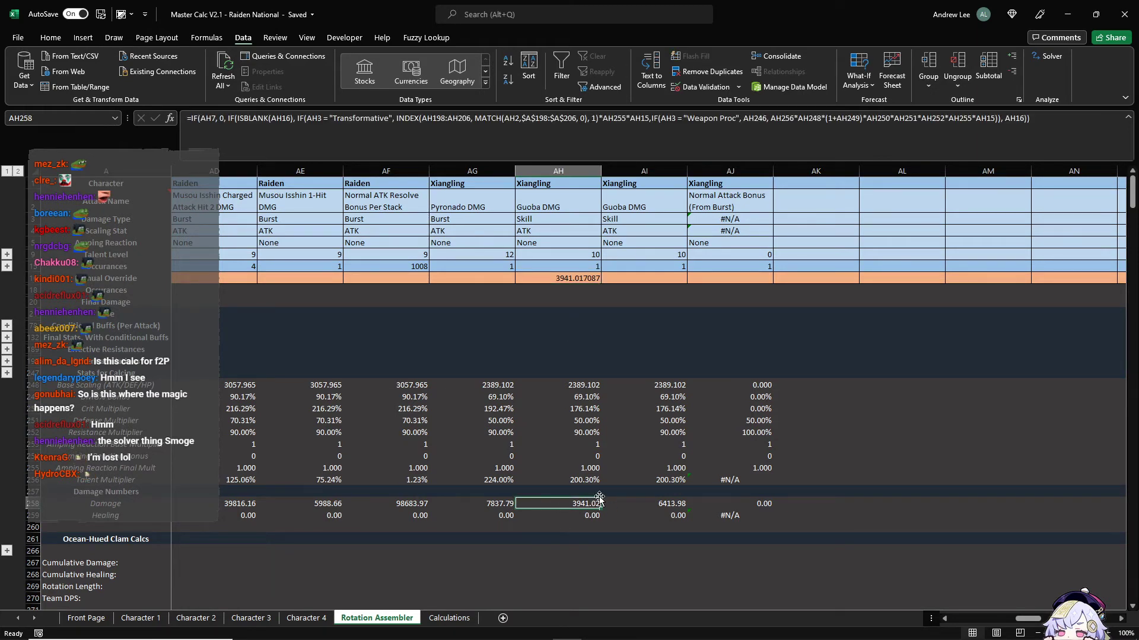
left_click(561, 279)
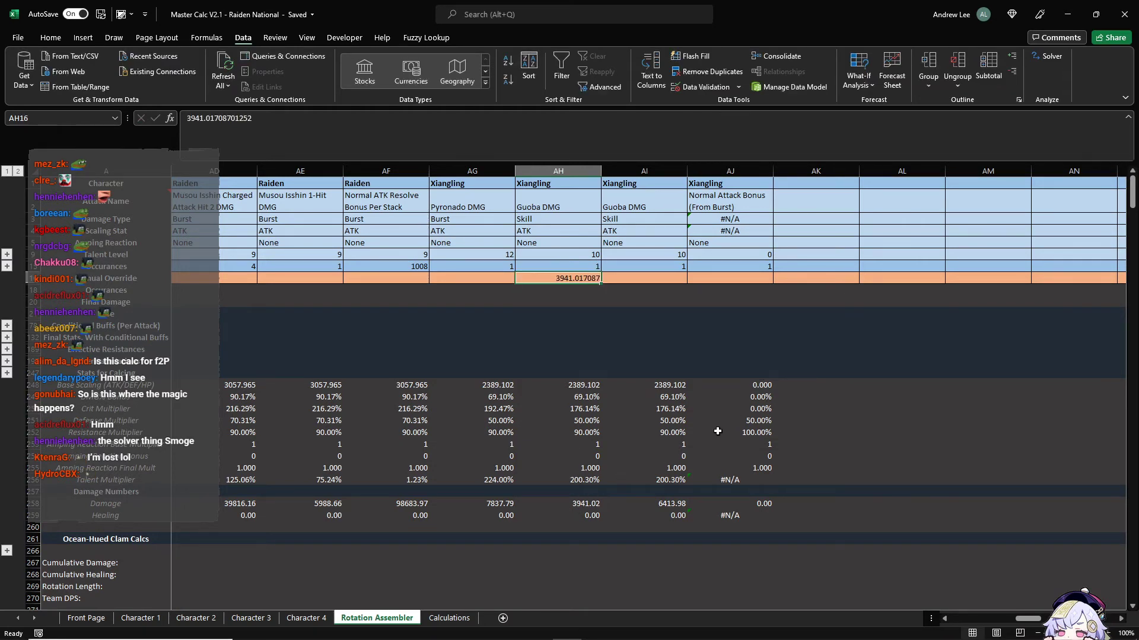
key("Delete")
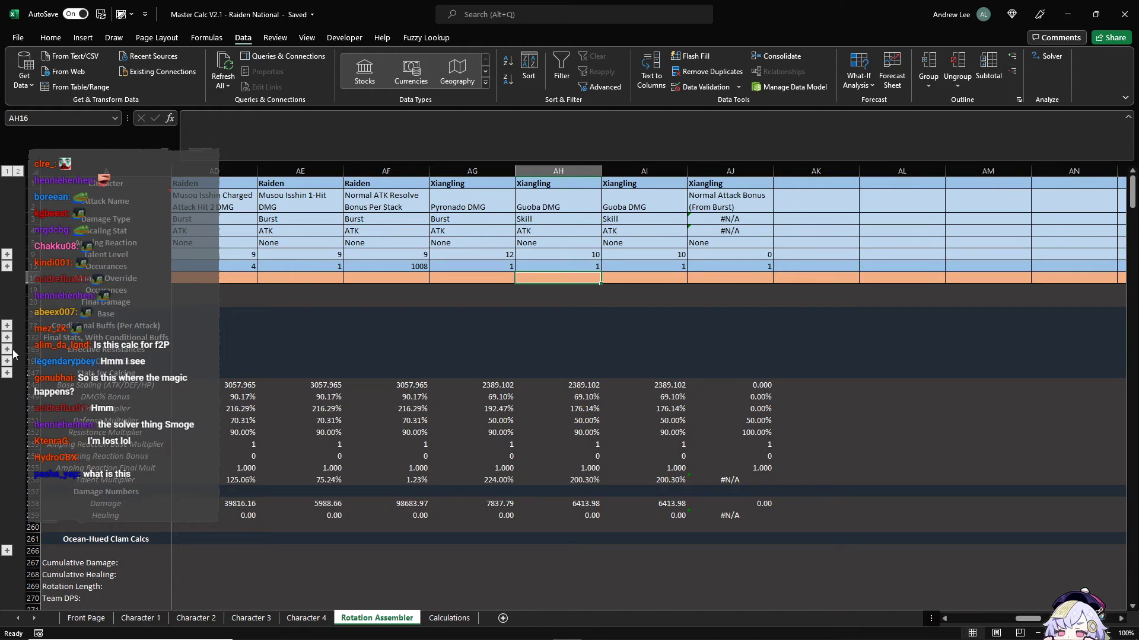
Step: Clear all contents of column AJ
scroll(622, 354, "down", 1)
scroll(623, 354, "up", 1)
left_click(733, 171)
key("Delete")
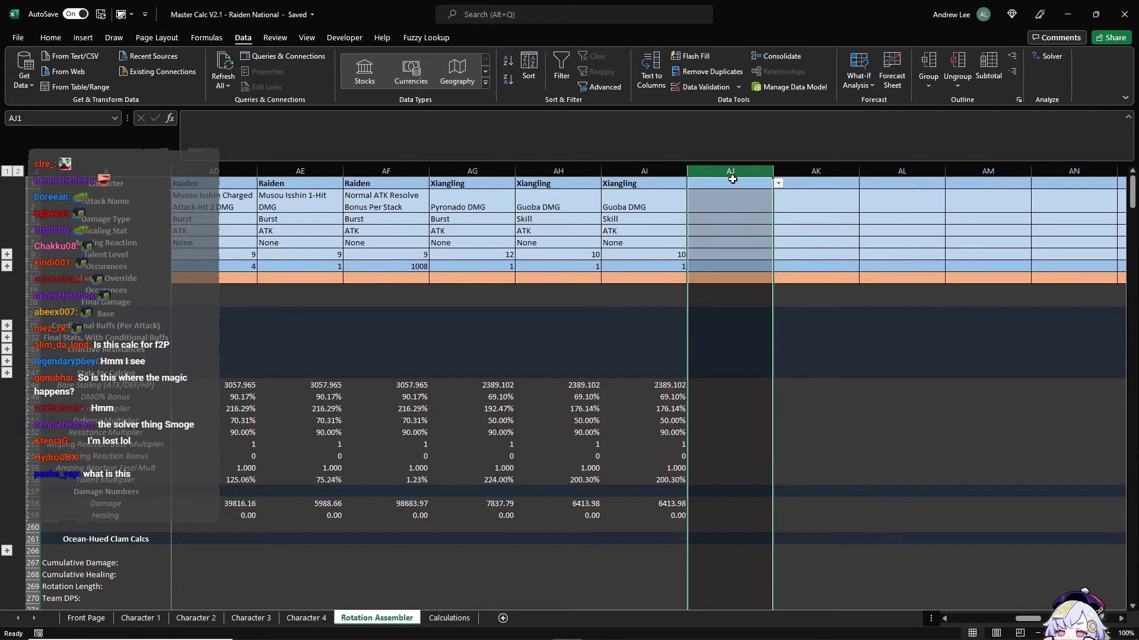
Step: Select columns AJ:AL and open Data Validation, accepting the prompt to erase mixed rules
left_click(733, 179)
key("Right")
key("Right")
key("Right")
key("Right")
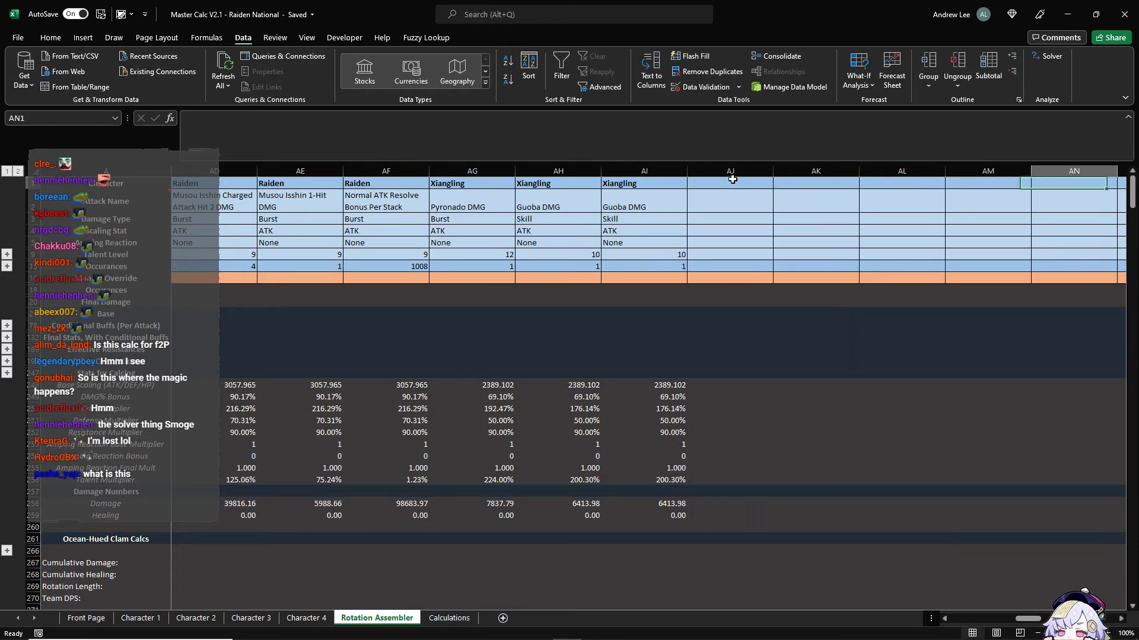
key("Left")
key("Left")
key("Left")
key("Left")
key("shift+Right")
key("shift+Right")
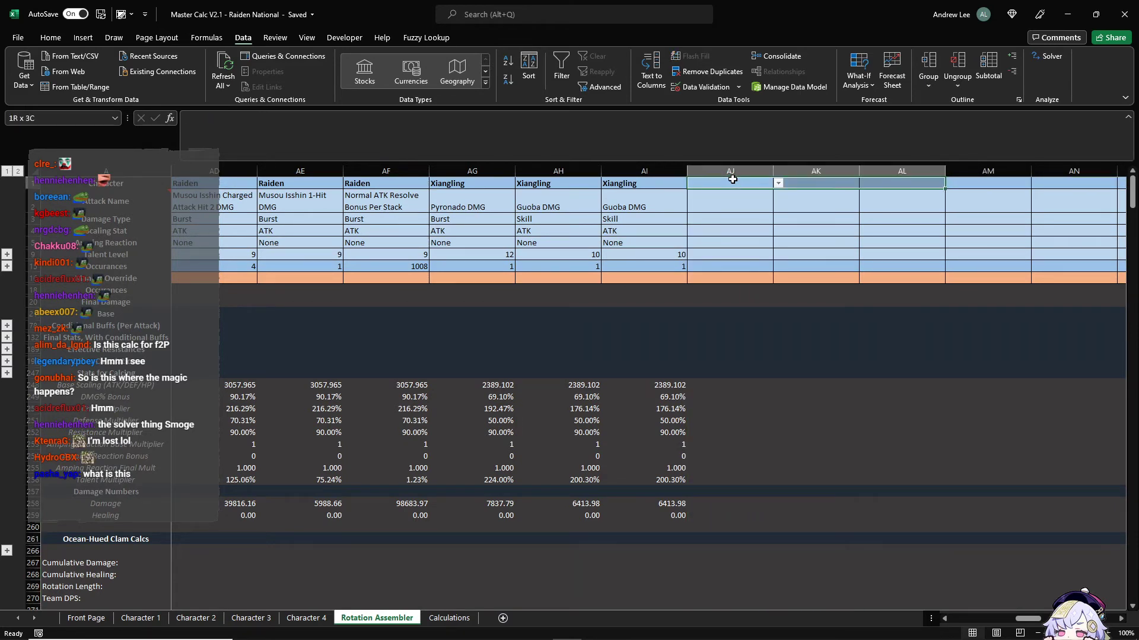
key("ctrl+space")
left_click(51, 37)
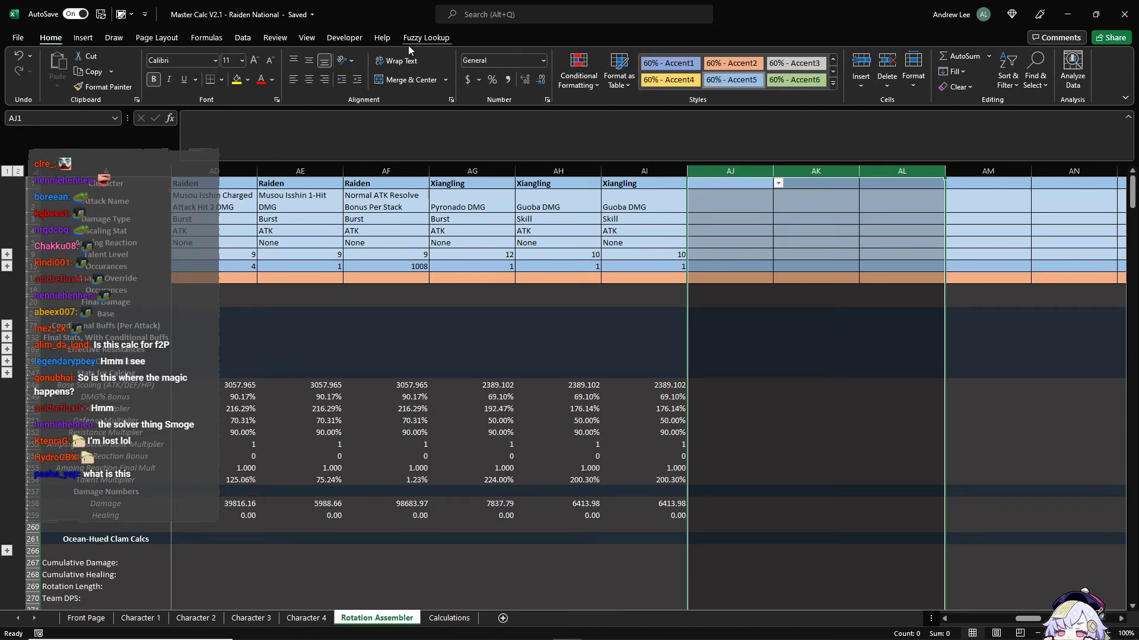
key("alt+a")
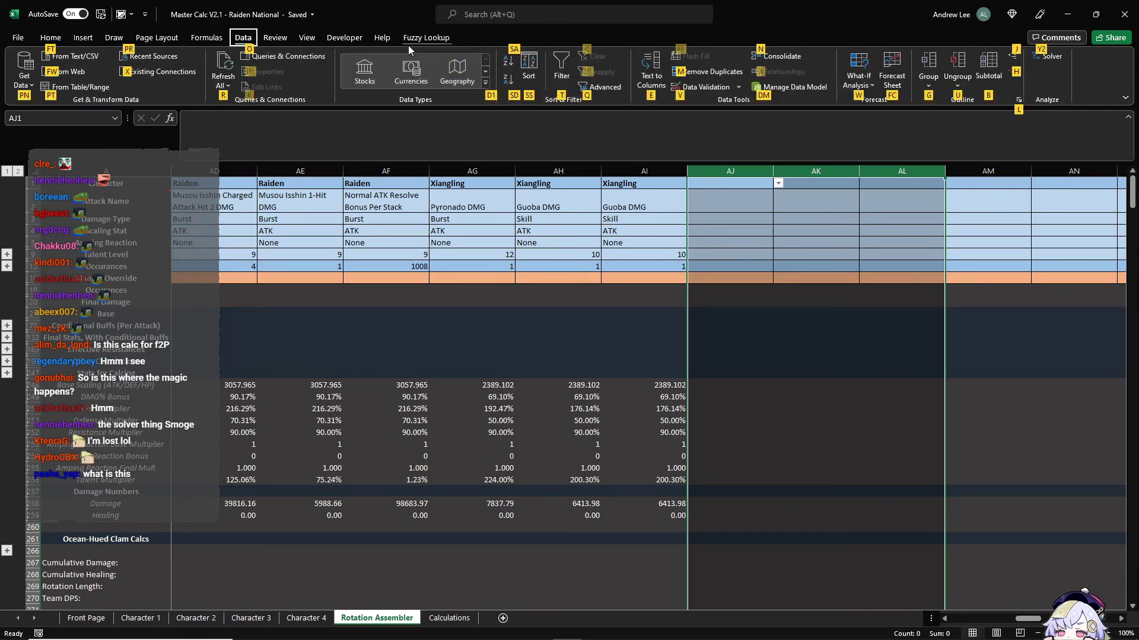
key("v")
key("v")
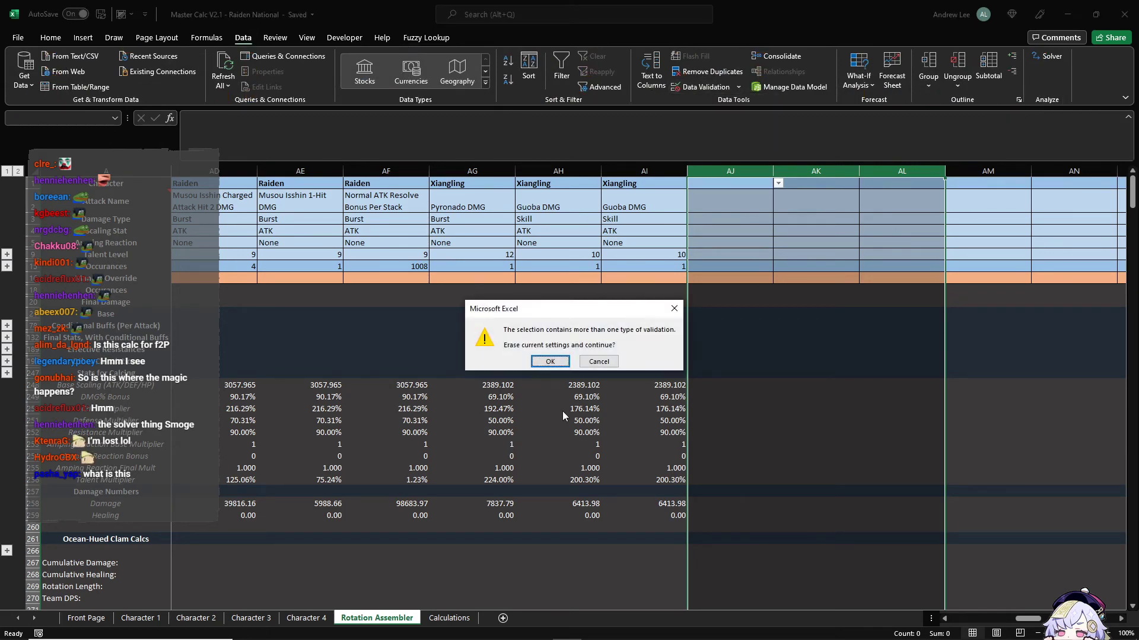
key("Return")
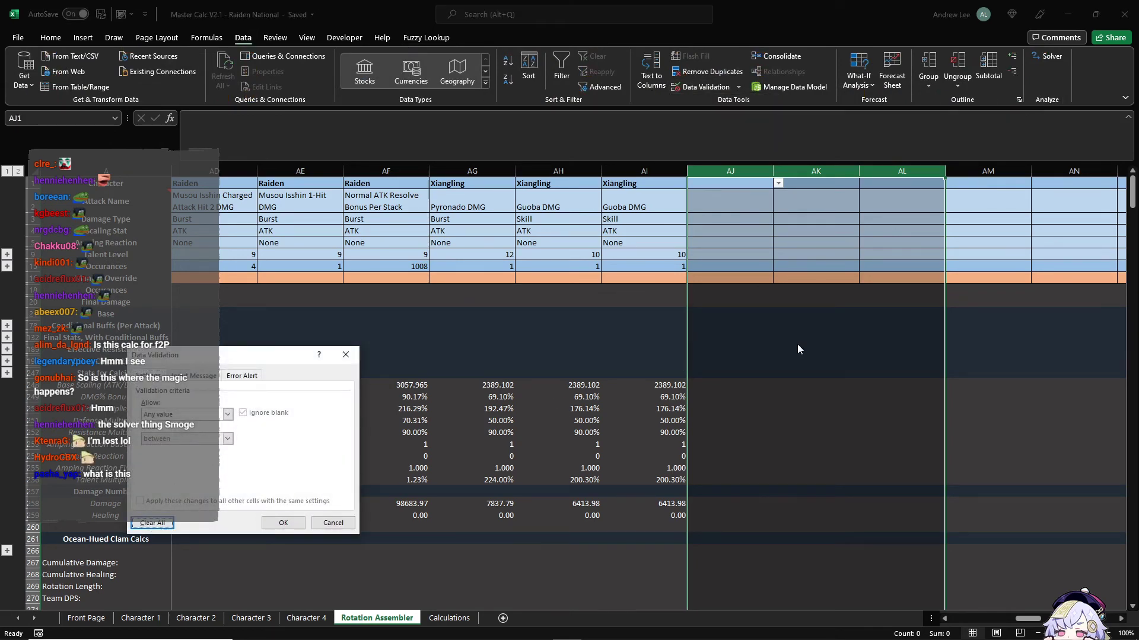
key("Return")
Step: Remove all data validation from cells AJ1:AL2 with Clear All
left_click(752, 179)
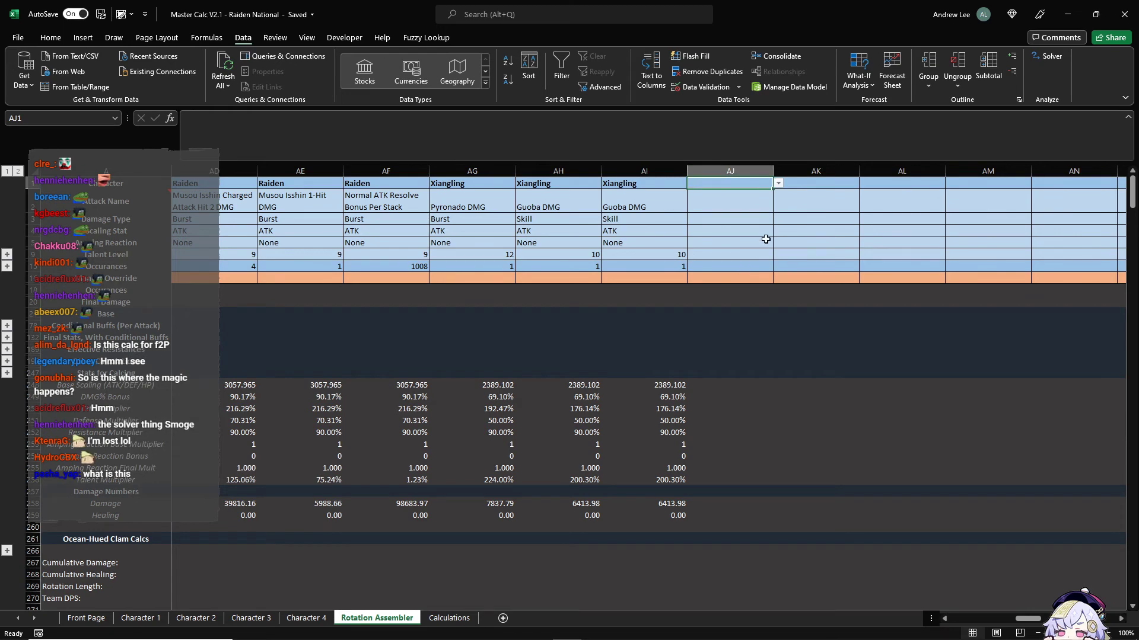
left_click_drag(739, 183, 900, 195)
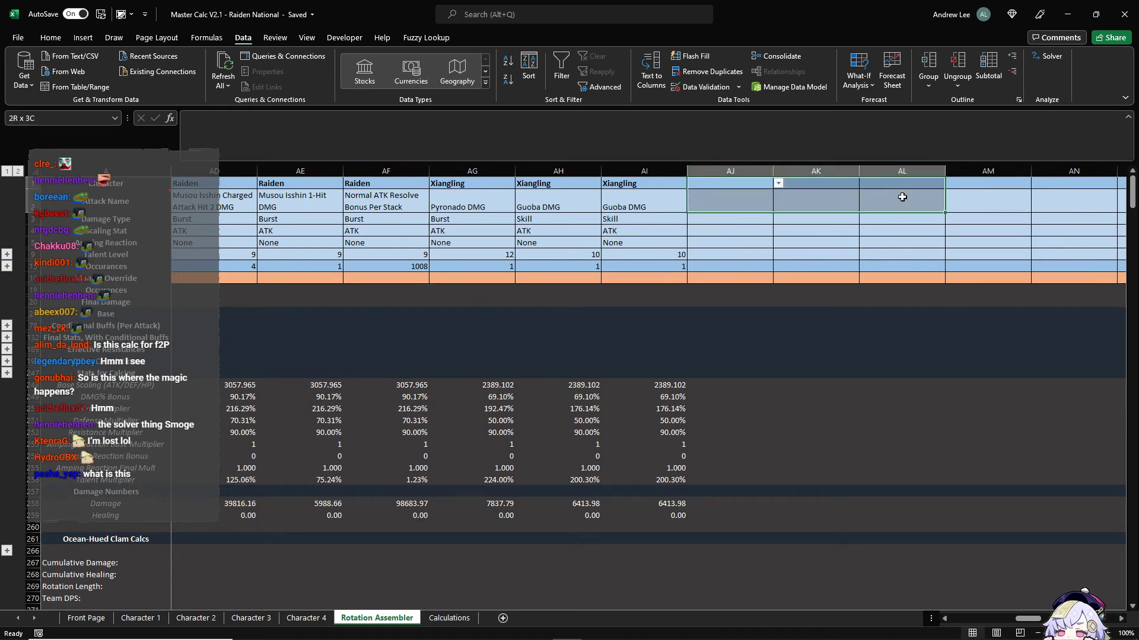
left_click(698, 92)
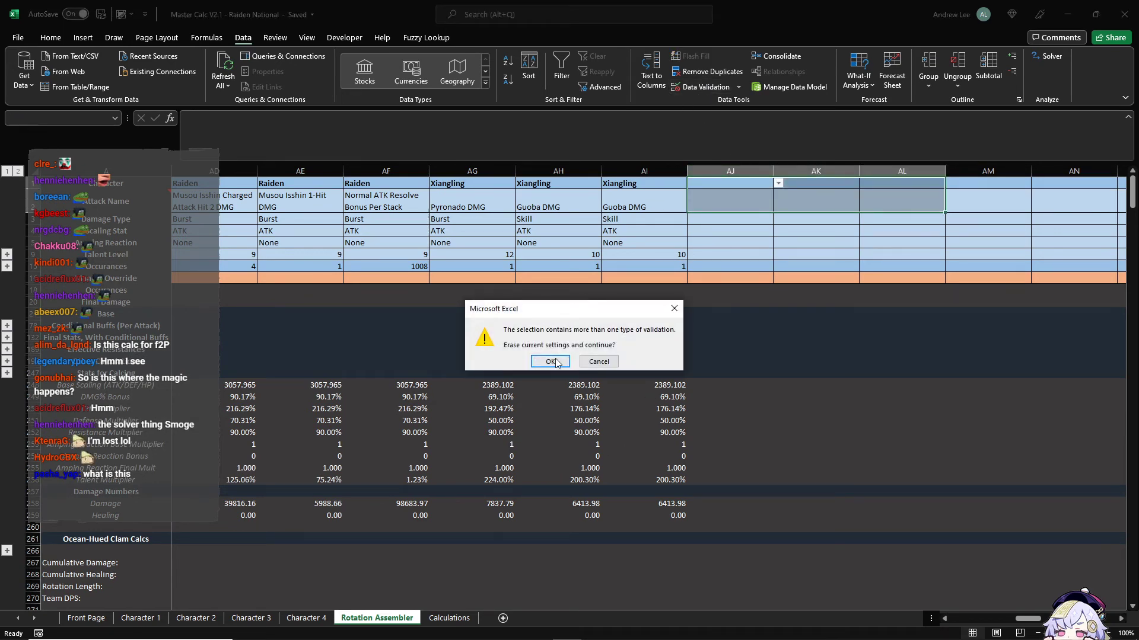
left_click(549, 361)
left_click(283, 522)
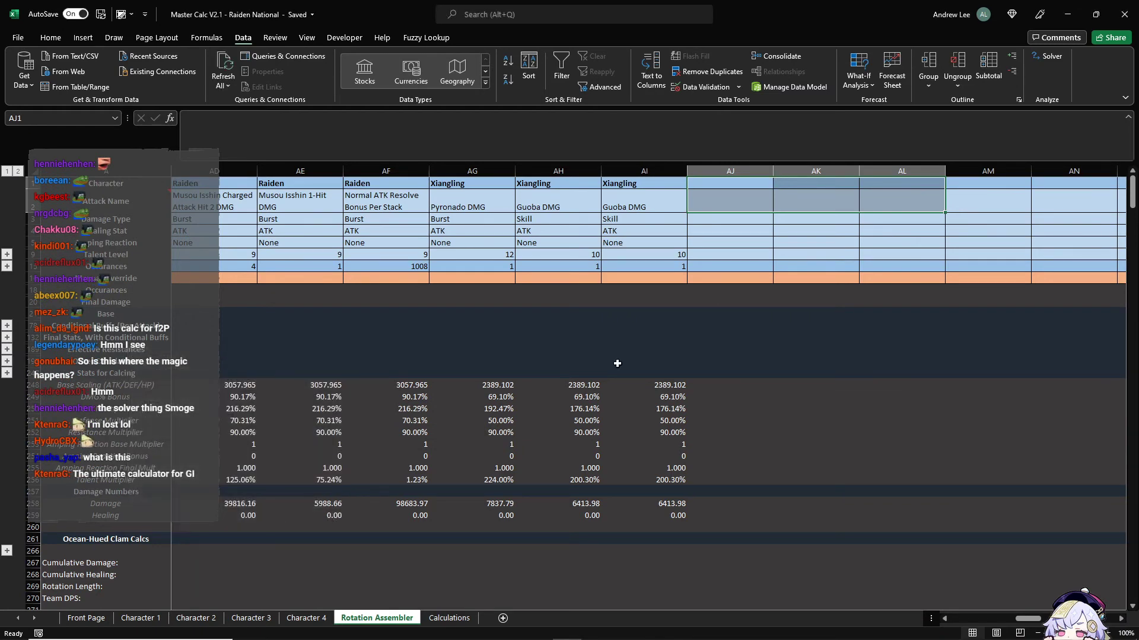
key("Down")
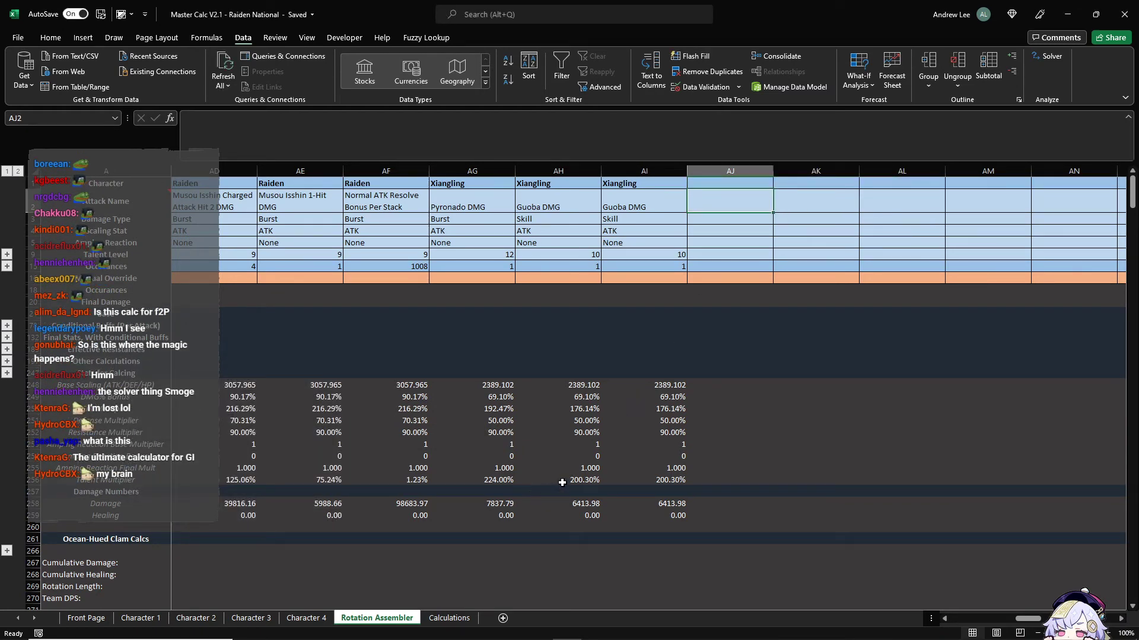
Step: Show the hidden healing rows 6–8 and choose Bennett as AI1's character
left_click(6, 253)
left_click(665, 251)
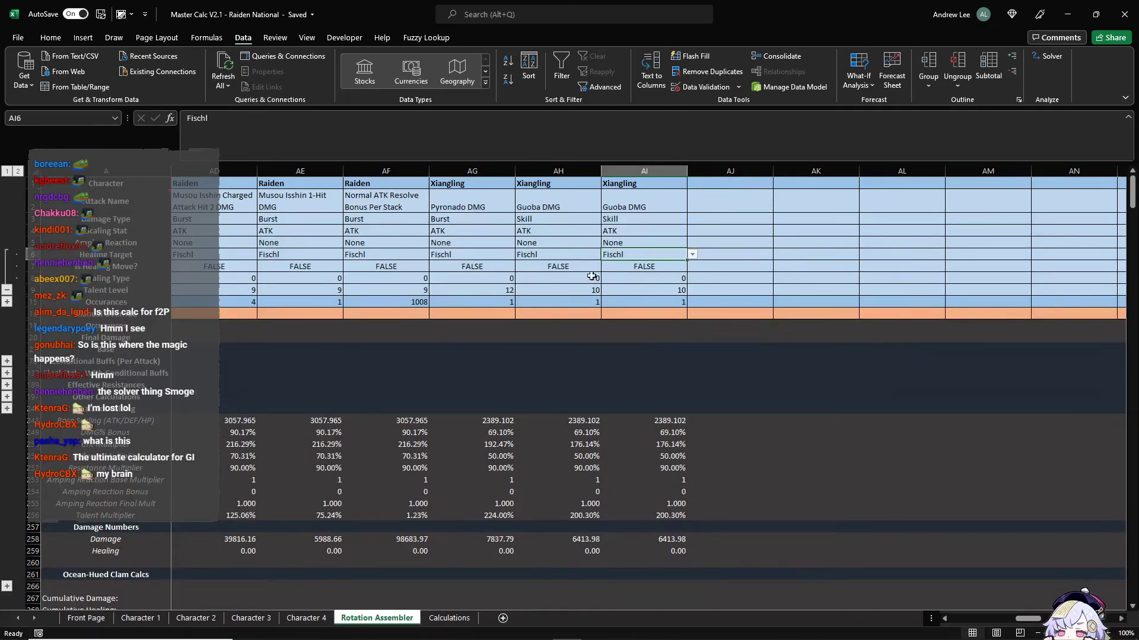
left_click(665, 186)
left_click(693, 184)
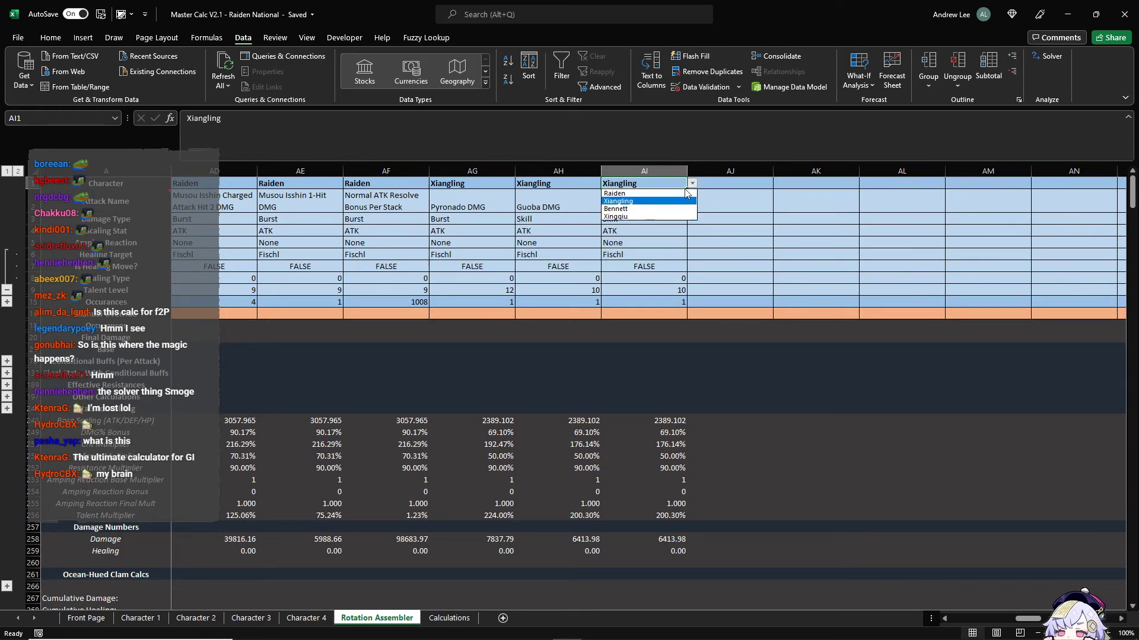
left_click(663, 208)
Step: Set AI2 to Burst Regeneration (Percentage) and copy column AI's setup into AJ
left_click(653, 201)
left_click(693, 208)
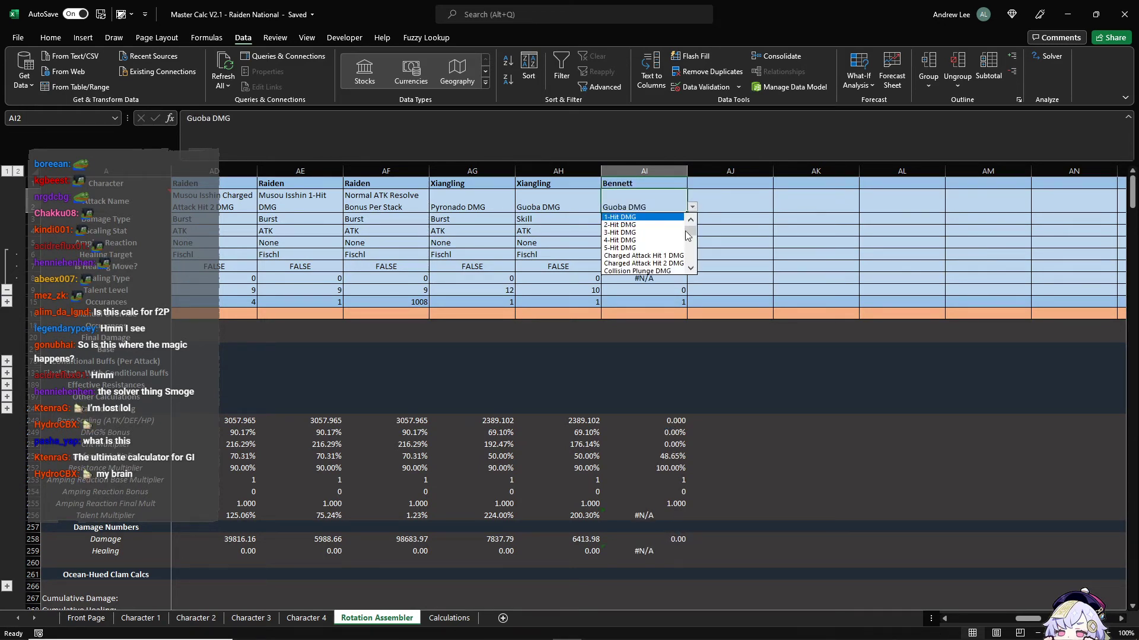
scroll(693, 239, "down", 2)
left_click_drag(694, 240, 698, 251)
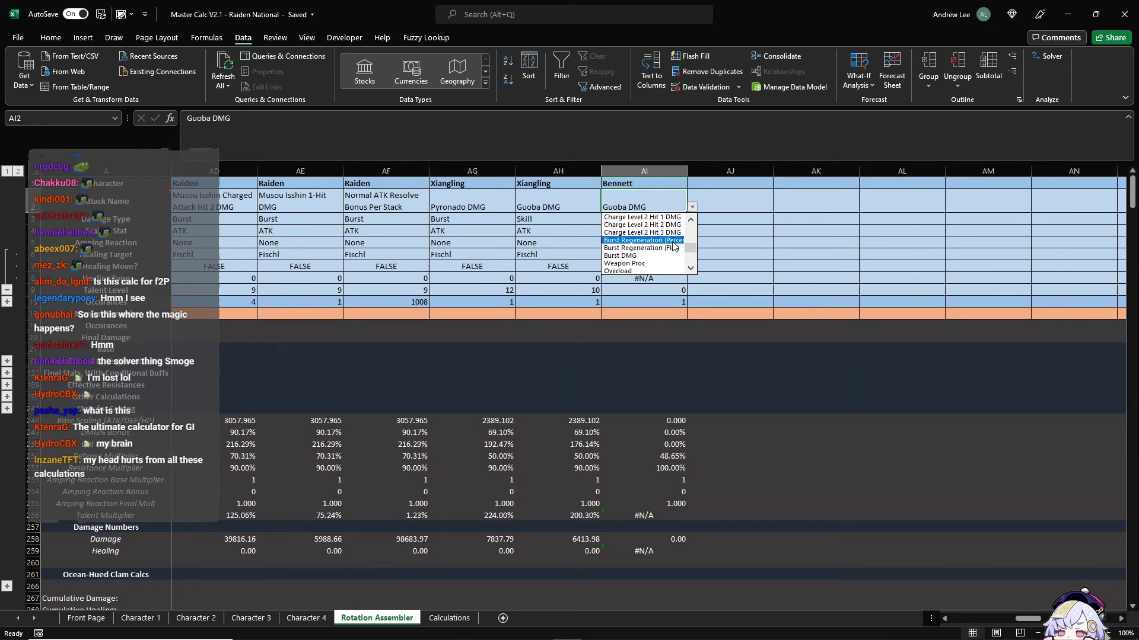
left_click(658, 240)
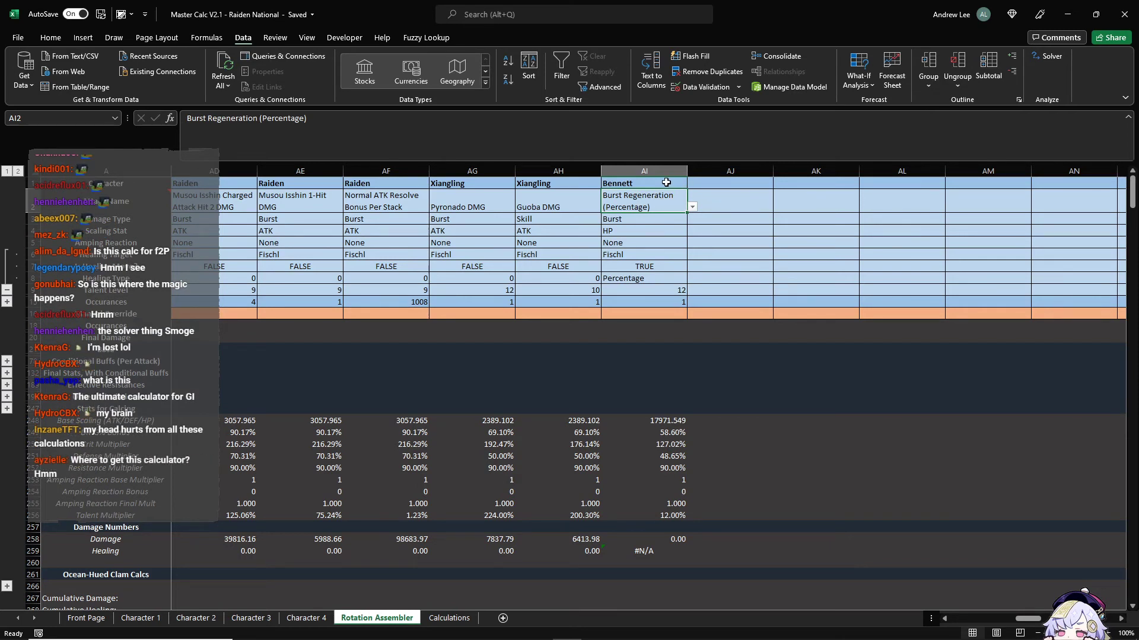
left_click_drag(664, 183, 744, 321)
key("Right")
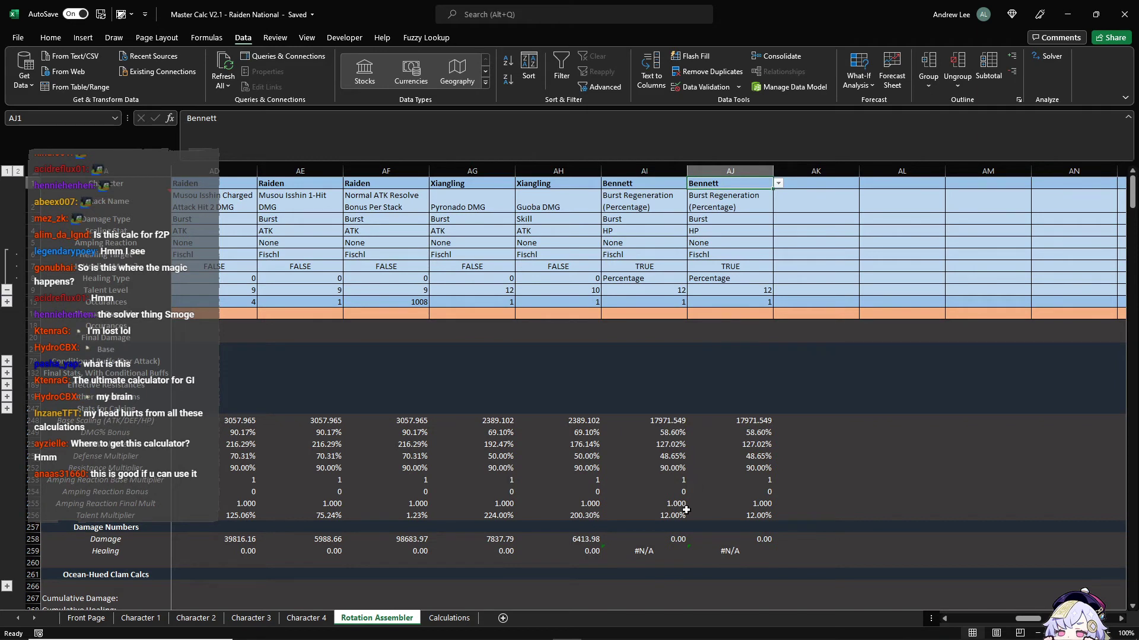
Step: Change AJ2's attack to Burst Regeneration (Flat) and check both Bennett attack names
left_click(674, 256)
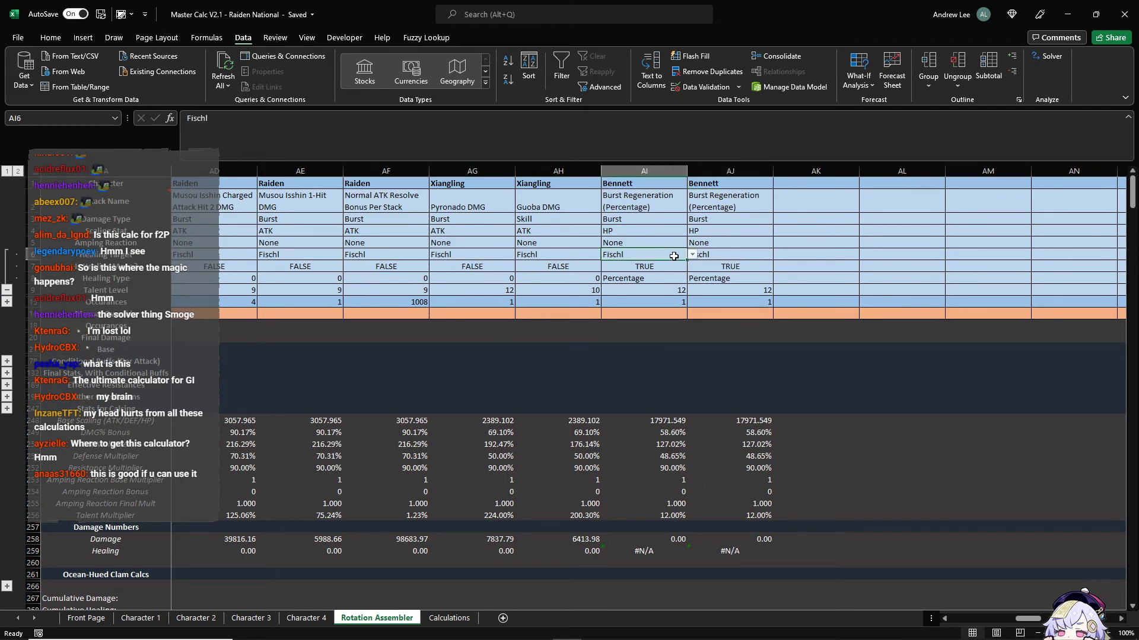
left_click(749, 209)
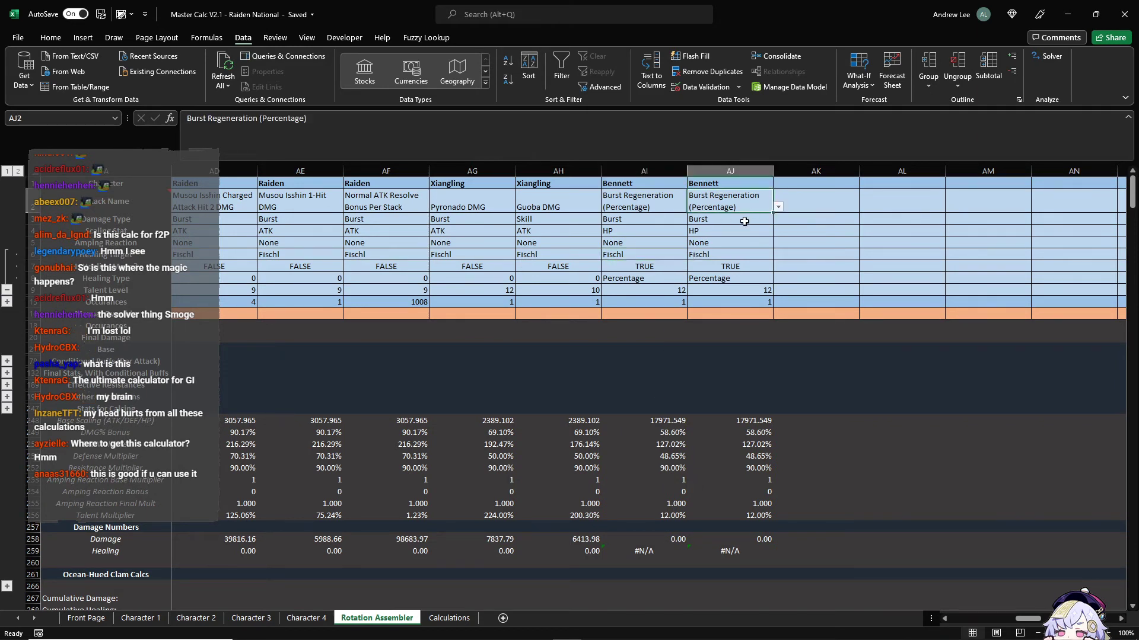
left_click(778, 207)
left_click(766, 229)
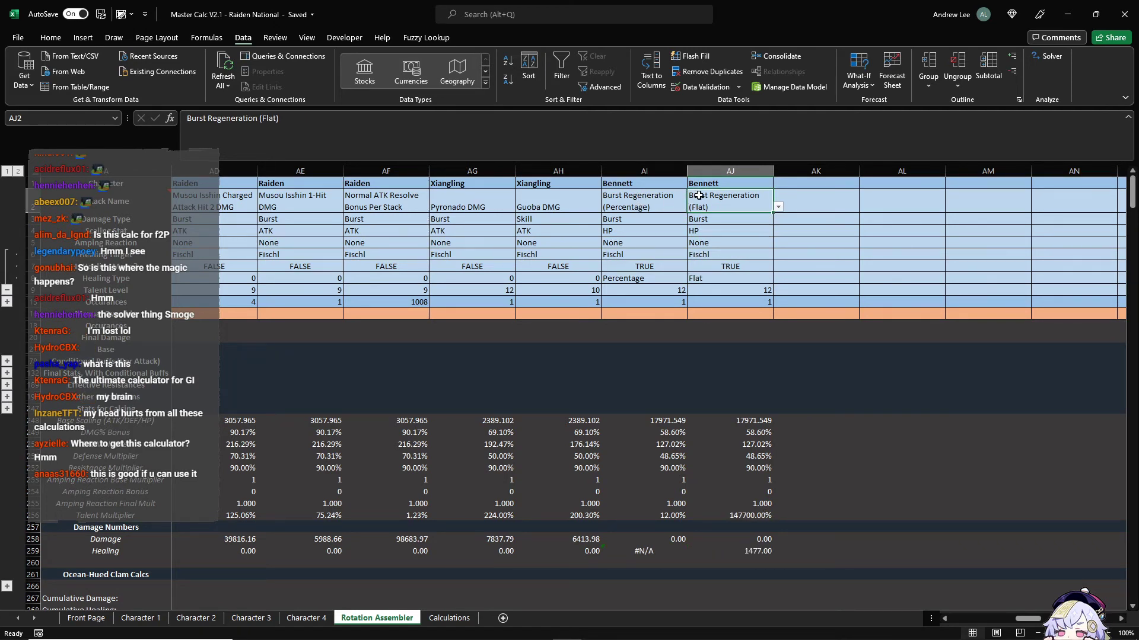
left_click_drag(676, 210, 714, 209)
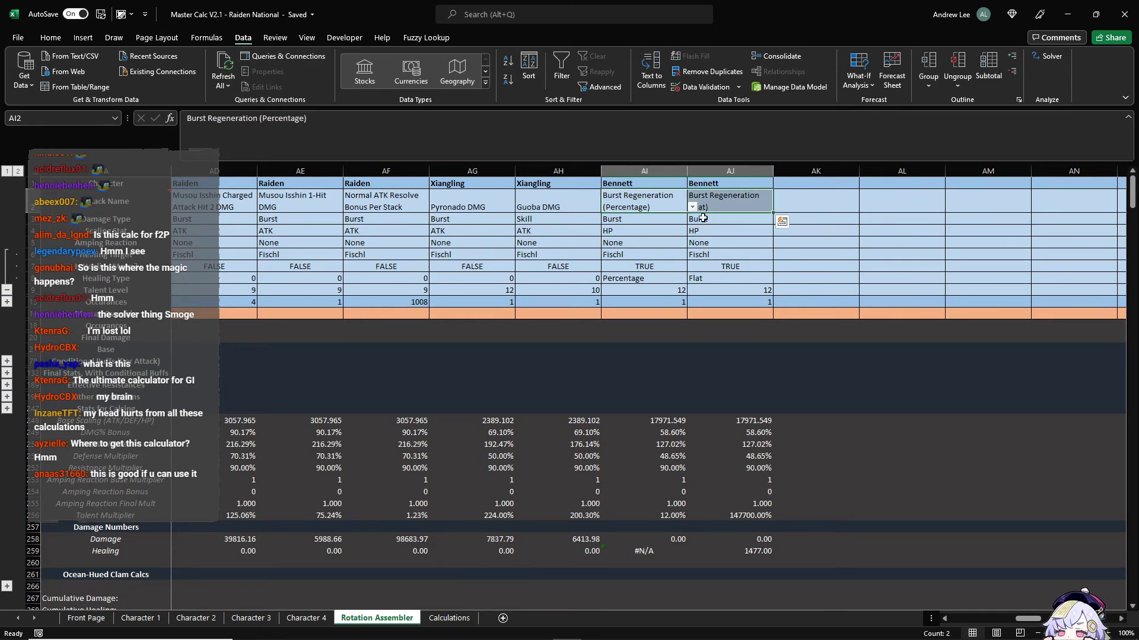
left_click(705, 220)
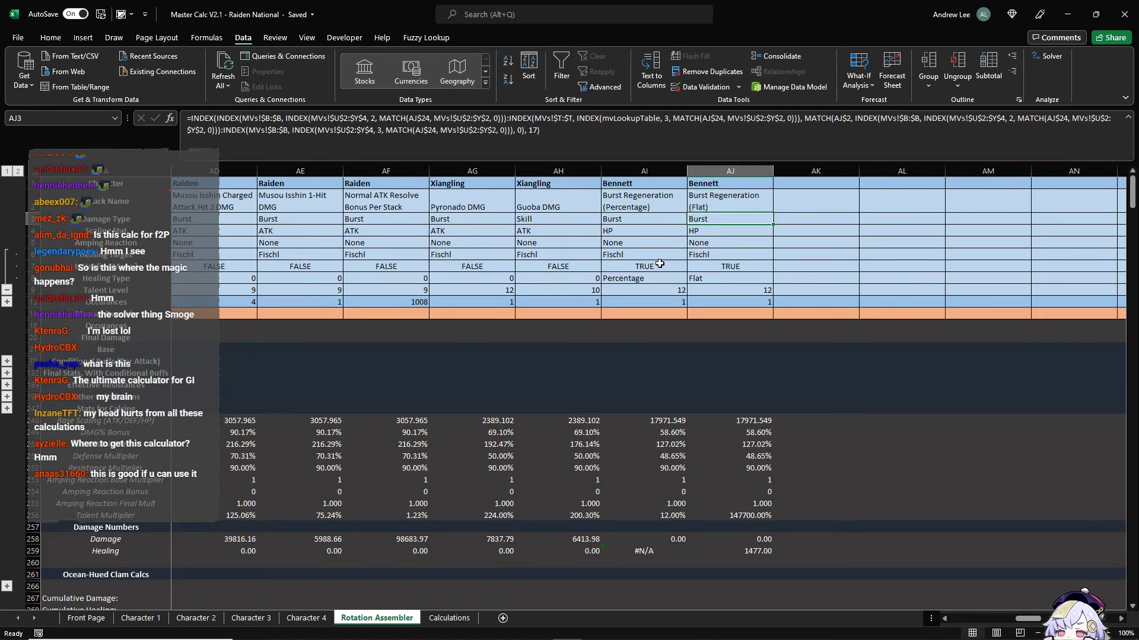
left_click(667, 208)
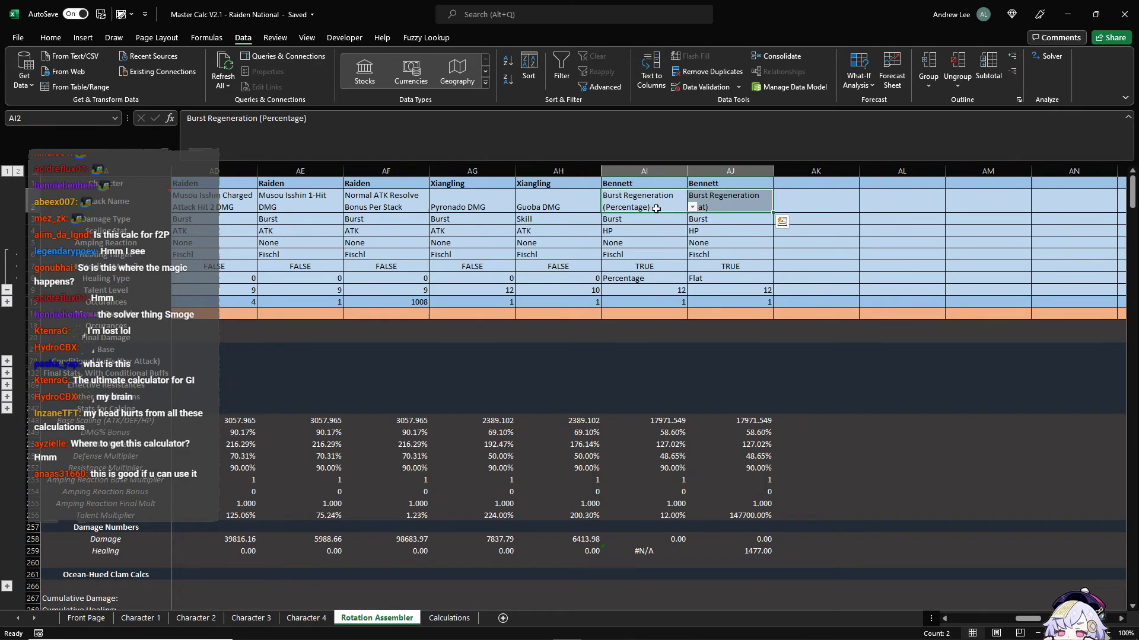
left_click(723, 205)
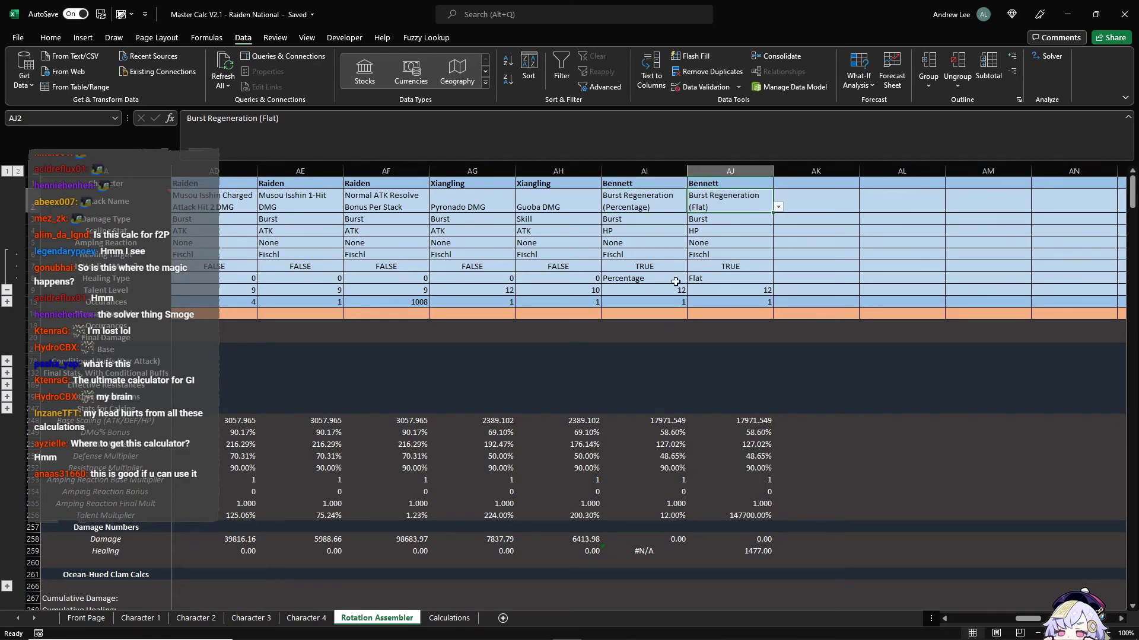
Step: Switch both Bennett healing targets from Fischl to Raiden, healing 2156.59 and 1477.00
left_click(676, 253)
left_click(692, 254)
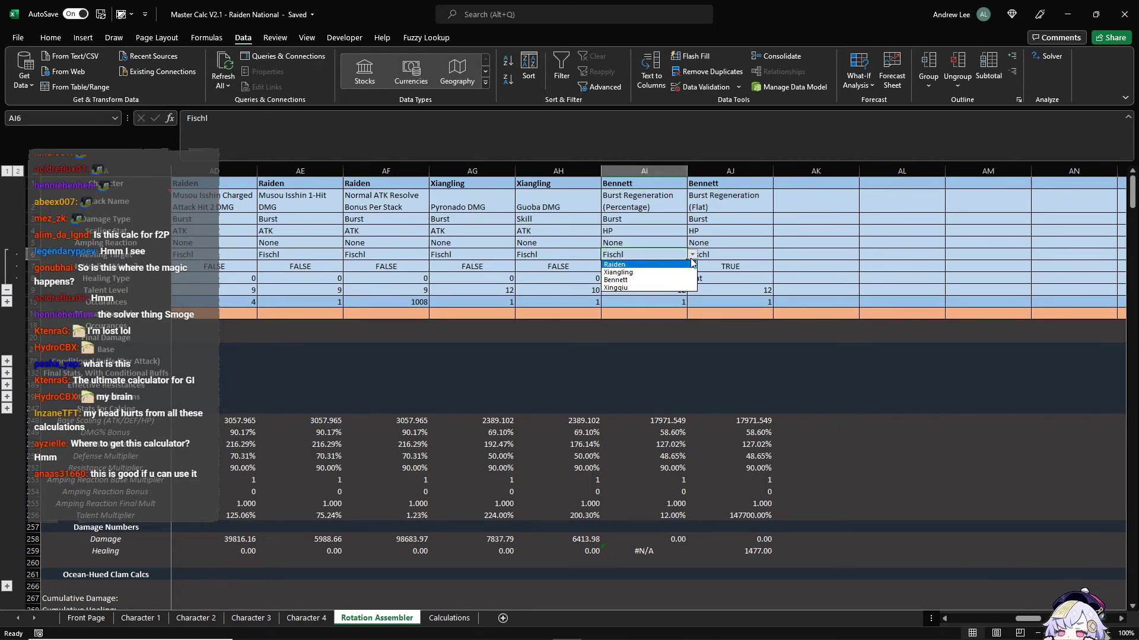
left_click(671, 265)
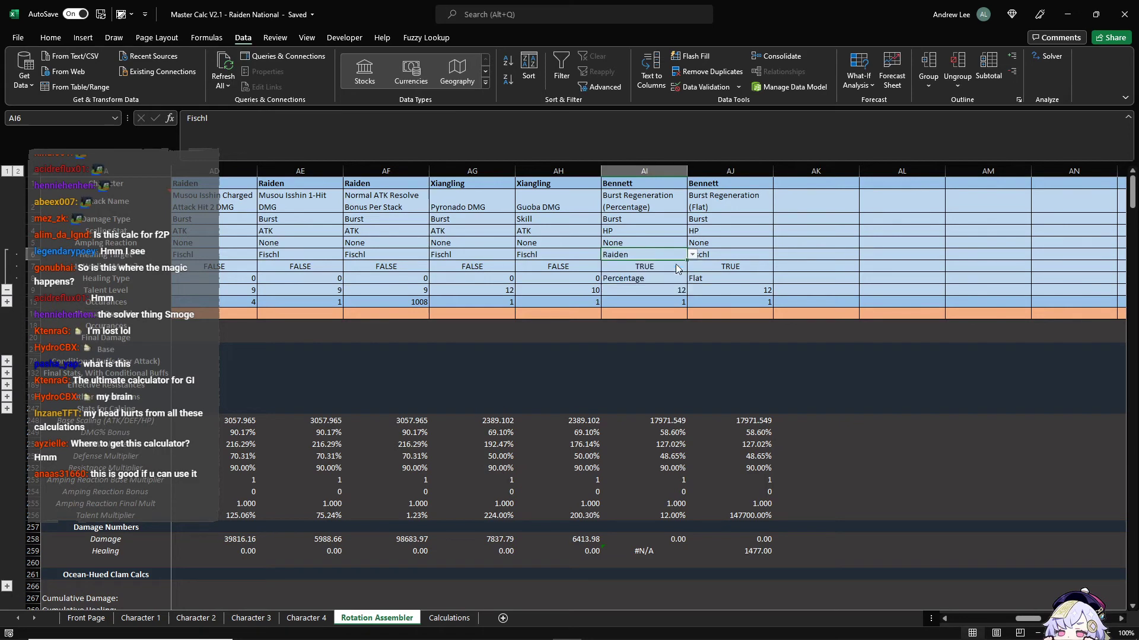
left_click(726, 255)
left_click(777, 255)
left_click(712, 265)
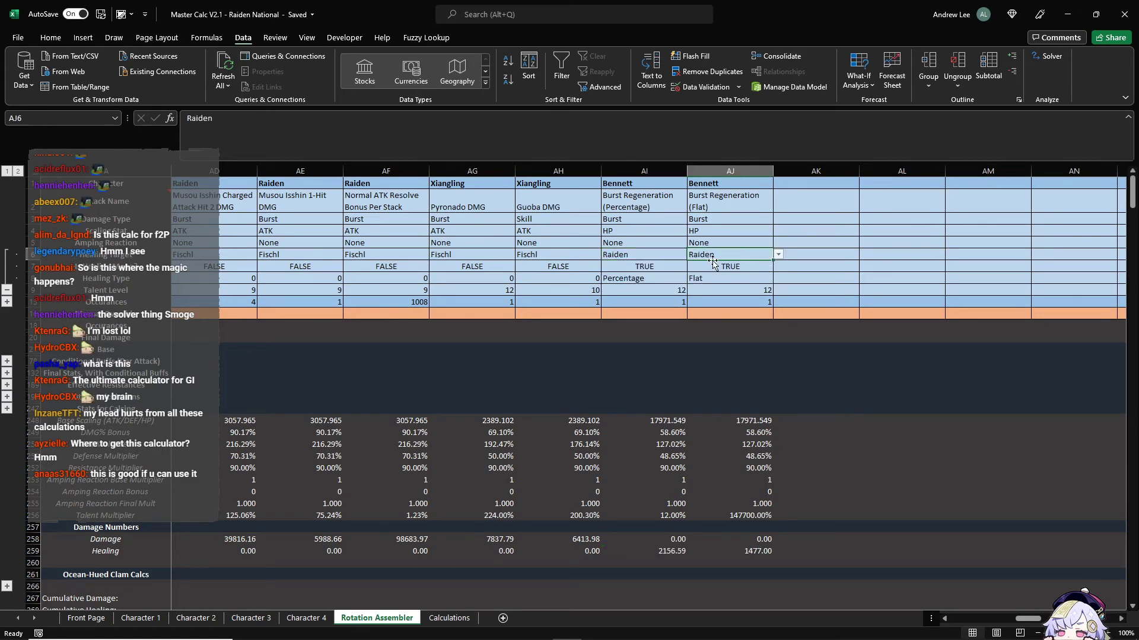
left_click(670, 254)
left_click_drag(670, 254, 714, 280)
left_click_drag(679, 553, 753, 552)
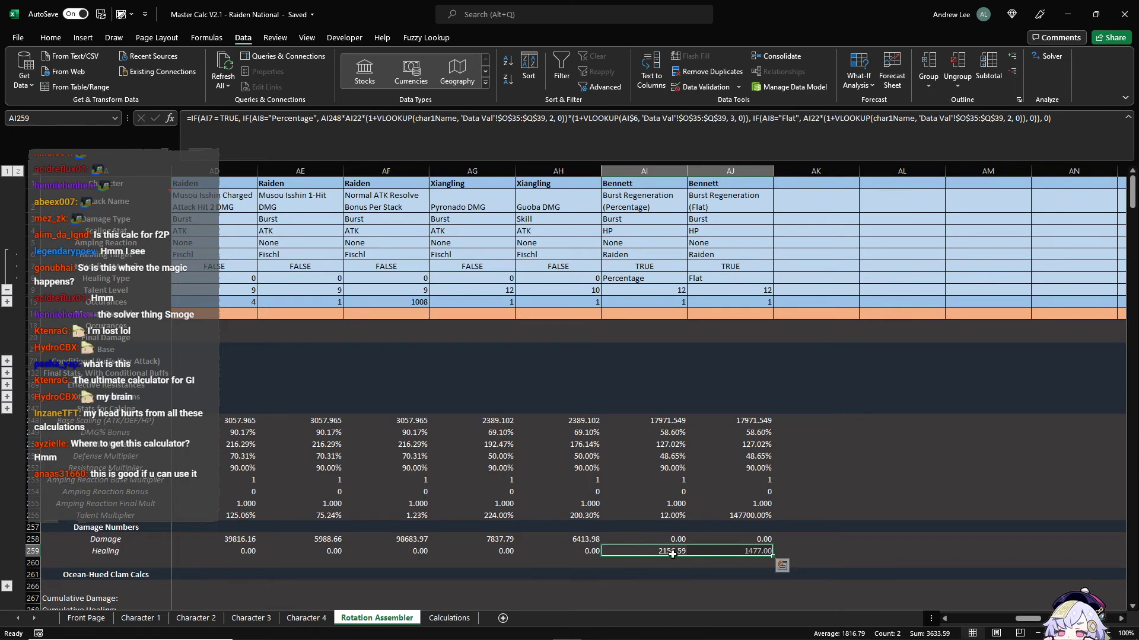
scroll(652, 504, "down", 3)
left_click(678, 475)
type("=")
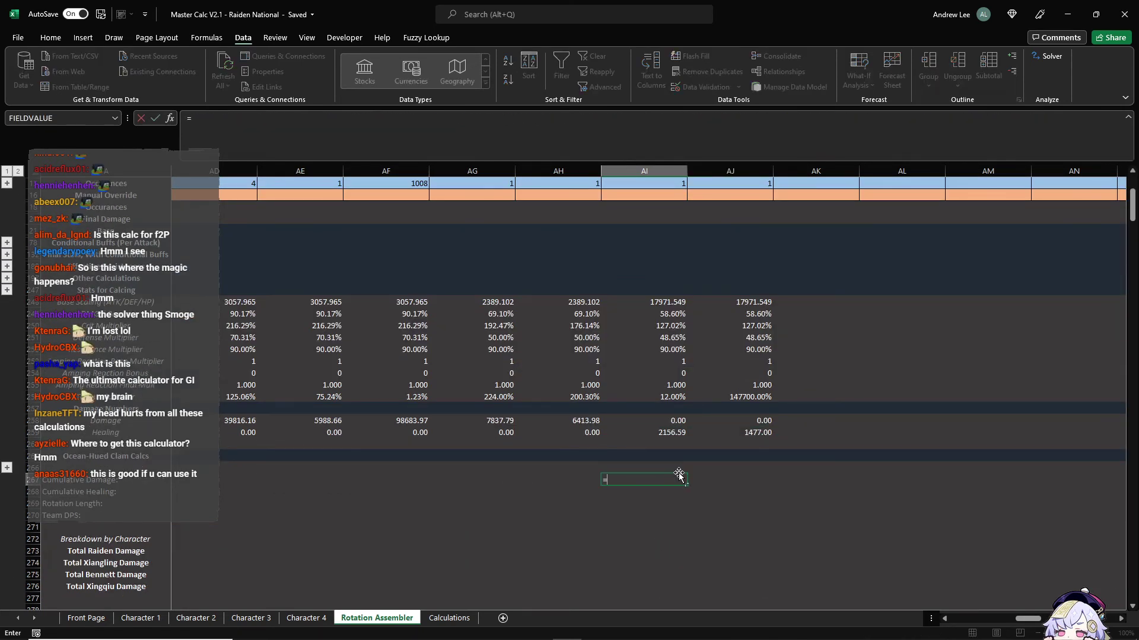
key("Up")
key("Up")
key("Up")
key("Up")
key("shift+Right")
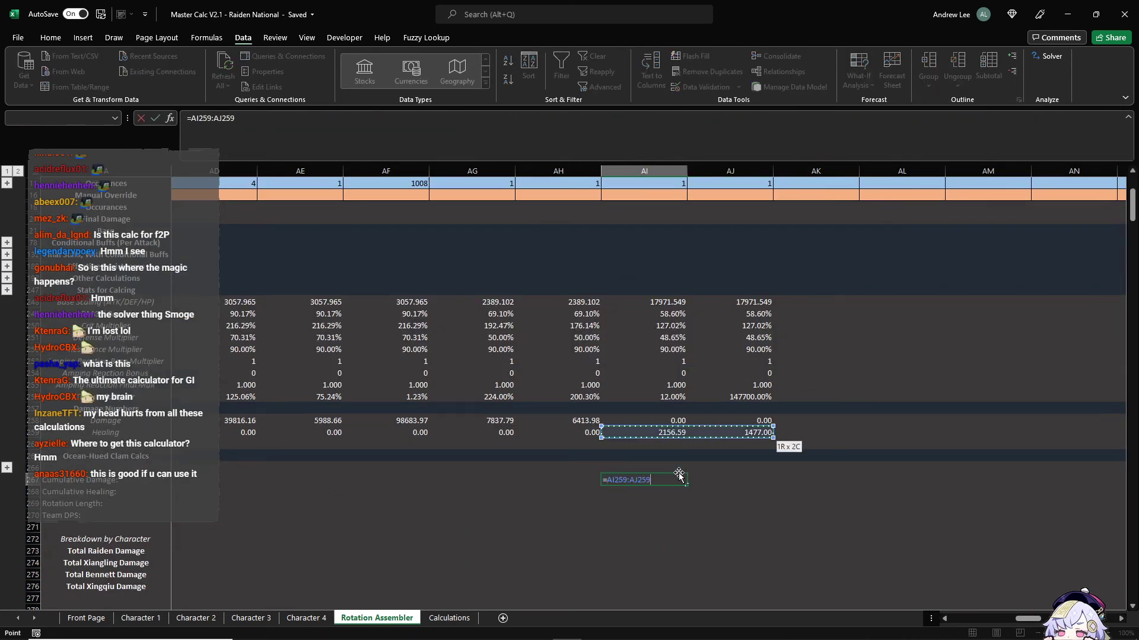
key("BackSpace")
key("BackSpace")
key("BackSpace")
key("BackSpace")
key("BackSpace")
key("BackSpace")
type("+")
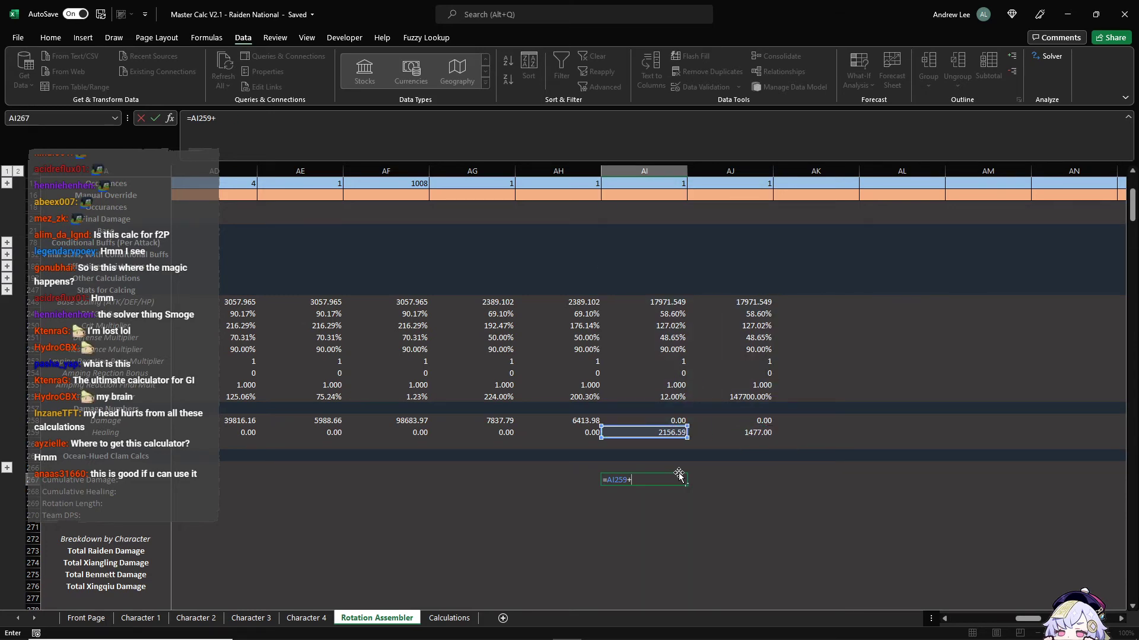
key("Right")
key("Up")
key("Up")
key("Up")
key("Up")
key("Return")
key("Up")
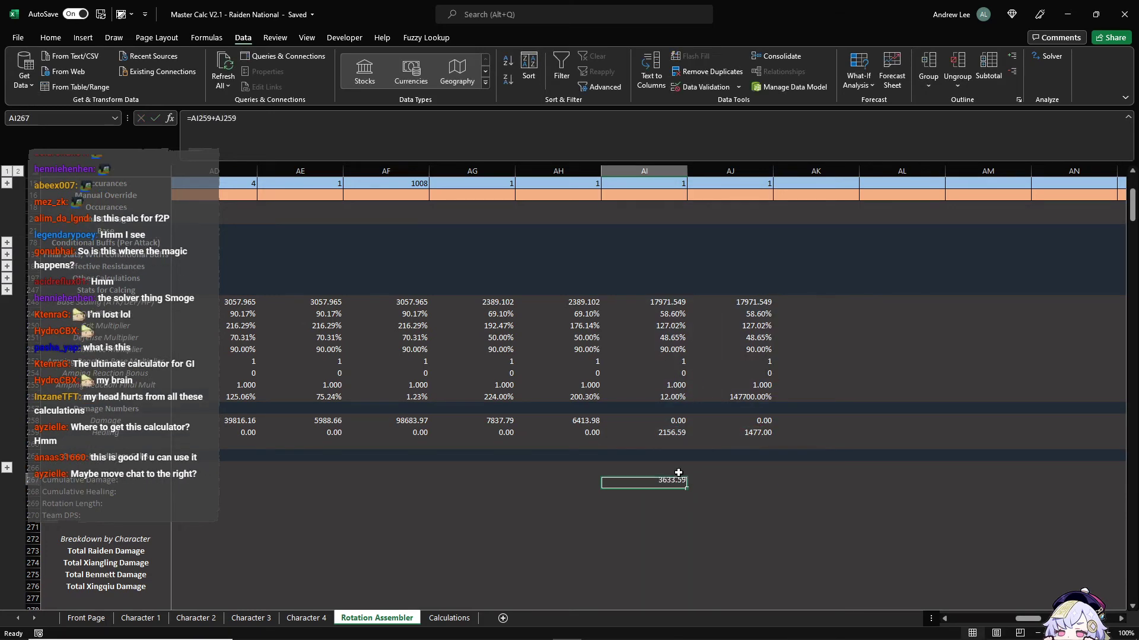
key("Delete")
scroll(701, 407, "up", 3)
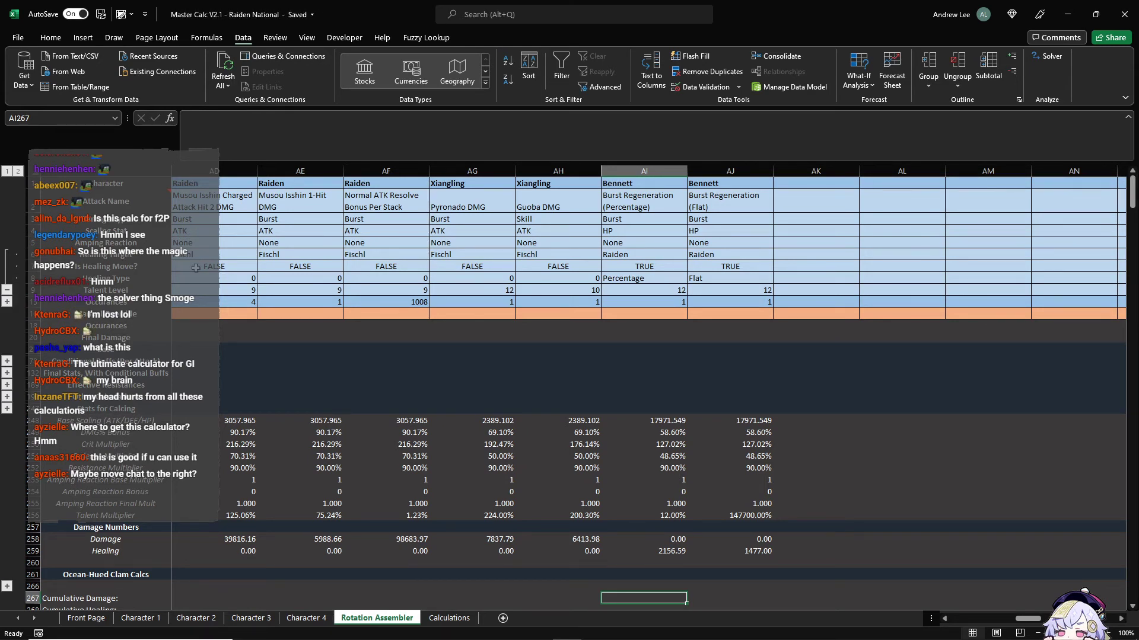
Step: Inspect the Xiangling columns' healing formulas
scroll(595, 323, "down", 4)
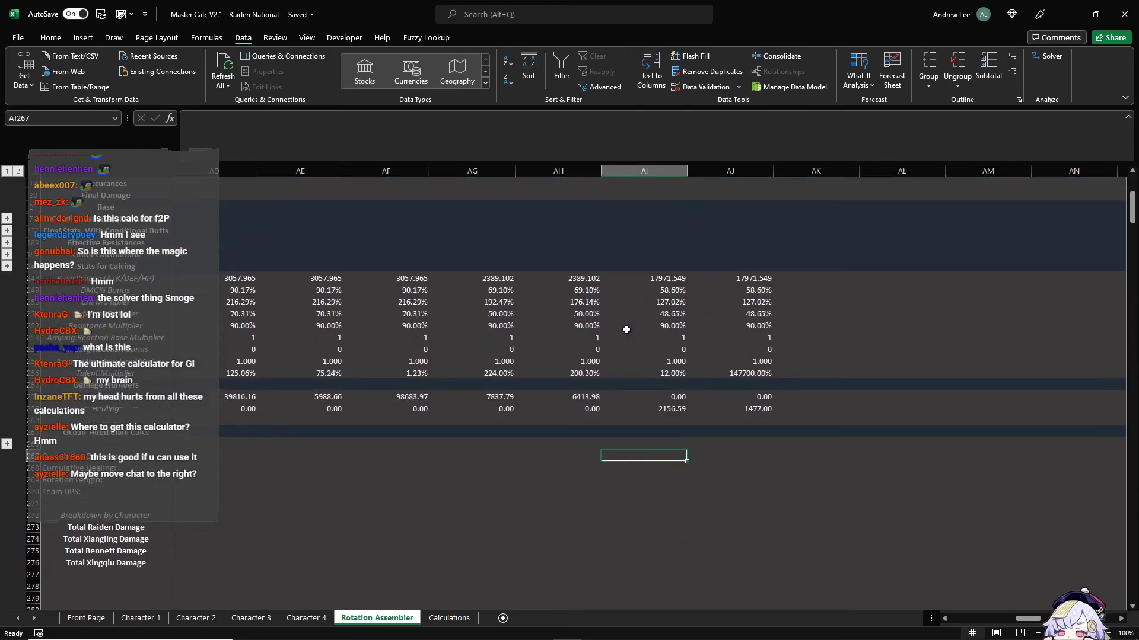
scroll(631, 347, "up", 1)
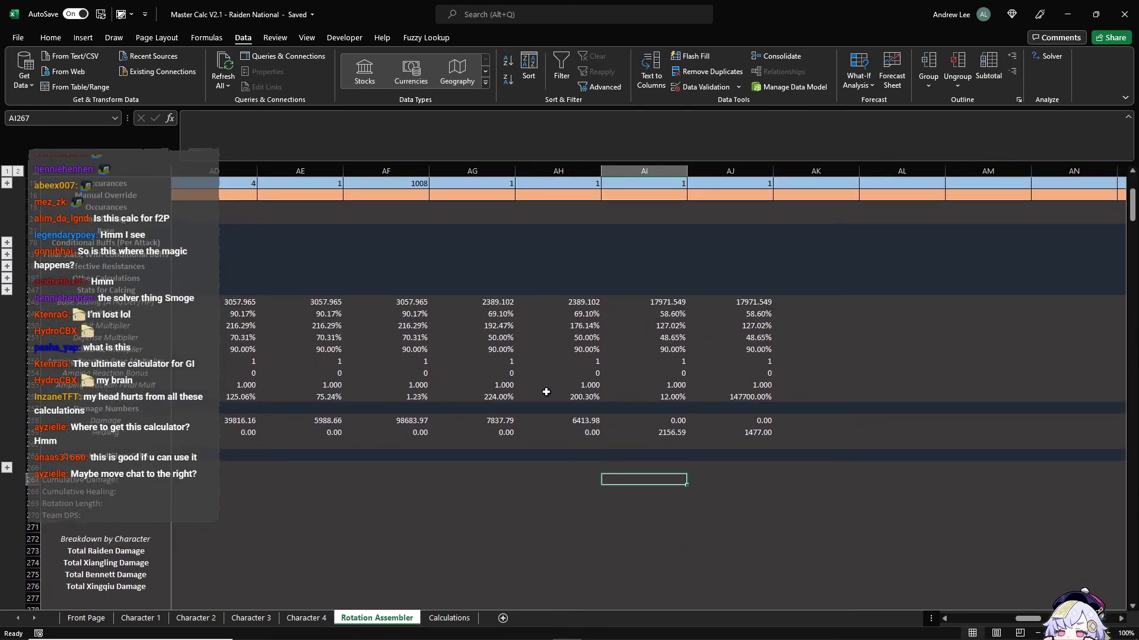
left_click(495, 432)
key("Home")
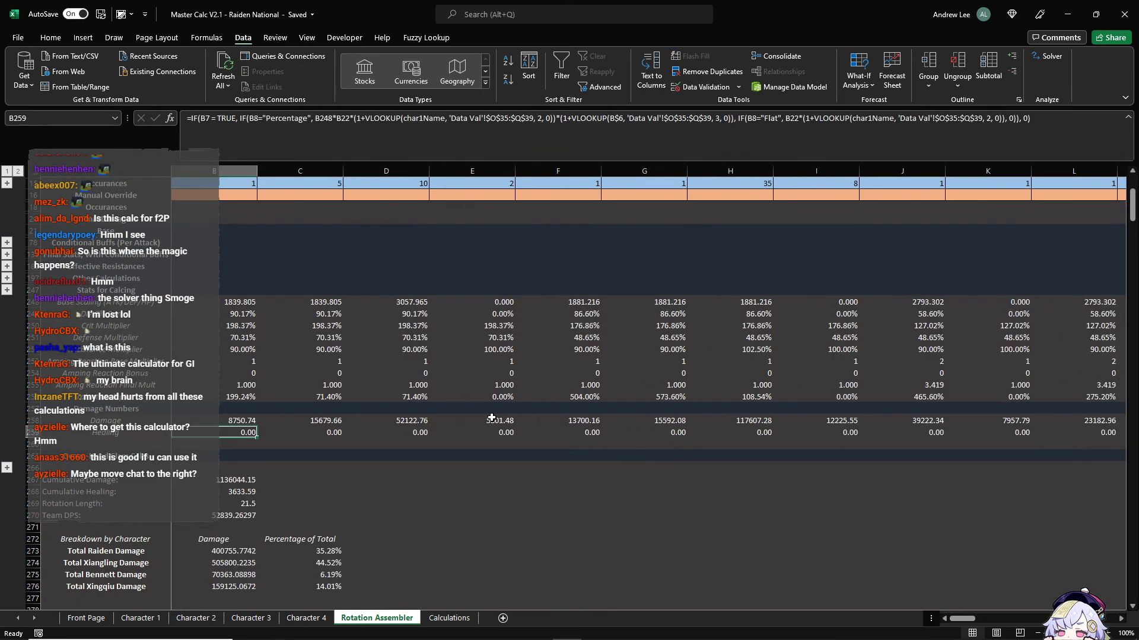
key("Up")
key("Up")
key("Up")
key("Up")
scroll(627, 318, "up", 3)
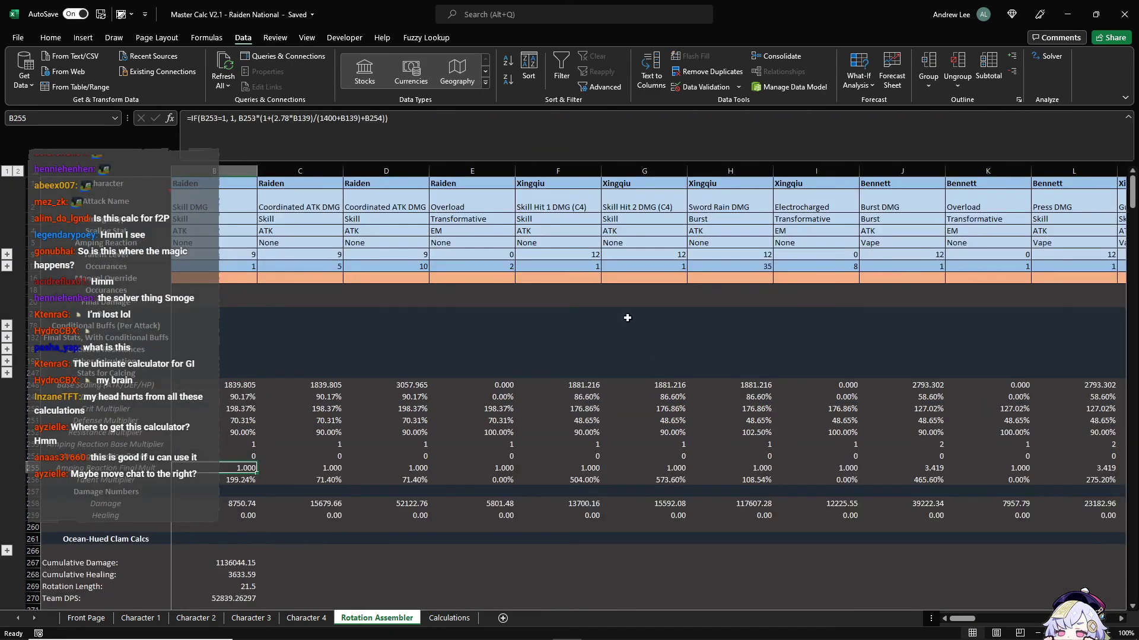
Step: Review the Occurances row counts, starting from Sword Rain's 35, then go to Character 1
left_click(769, 267)
key("Right")
key("Right")
key("Right")
key("Right")
key("Right")
key("Right")
key("Right")
key("Right")
key("Right")
key("Right")
key("Right")
key("Right")
key("Right")
key("Right")
key("Right")
key("Right")
key("Right")
key("Right")
key("Right")
key("Right")
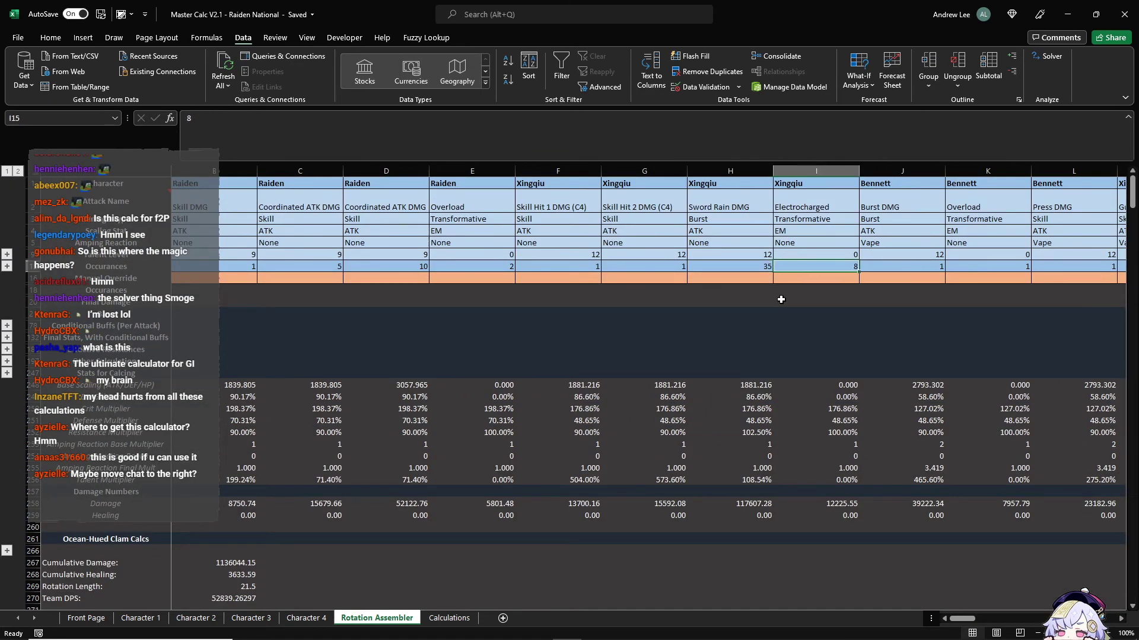
key("Right")
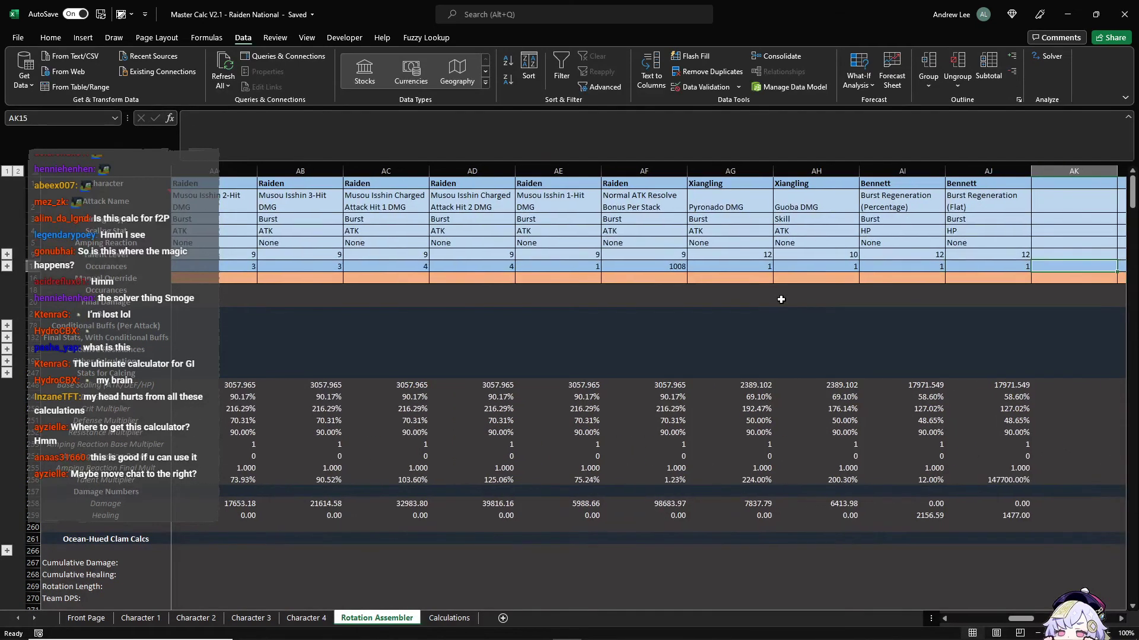
key("Left")
key("Left")
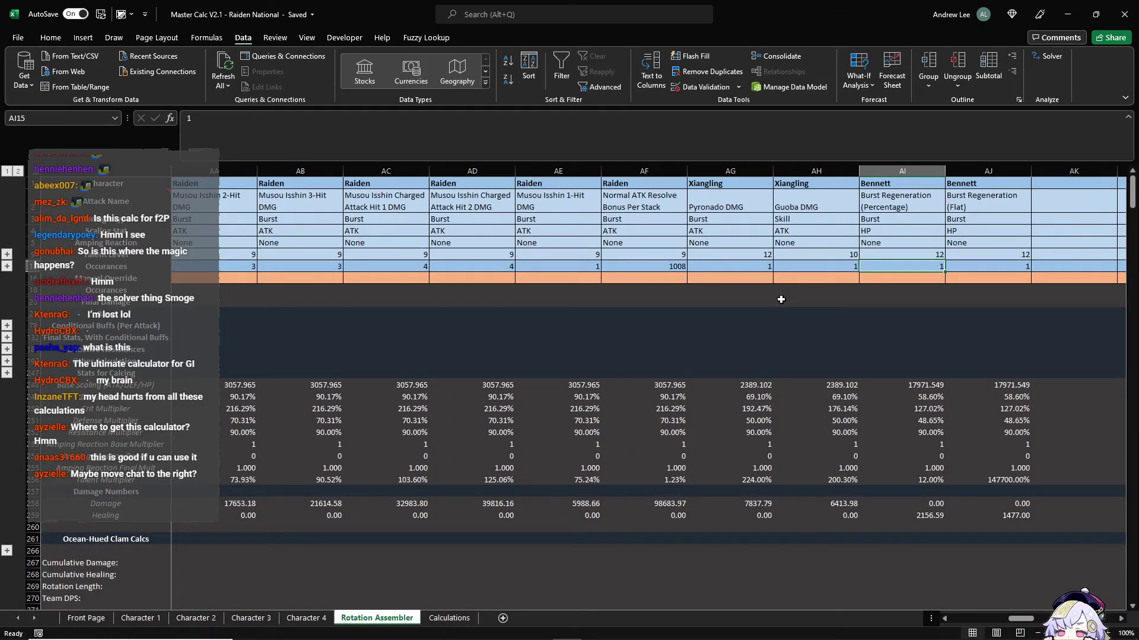
key("Left")
key("Left")
key("Left")
key("Left")
key("Left")
key("Left")
key("Left")
key("Left")
key("Left")
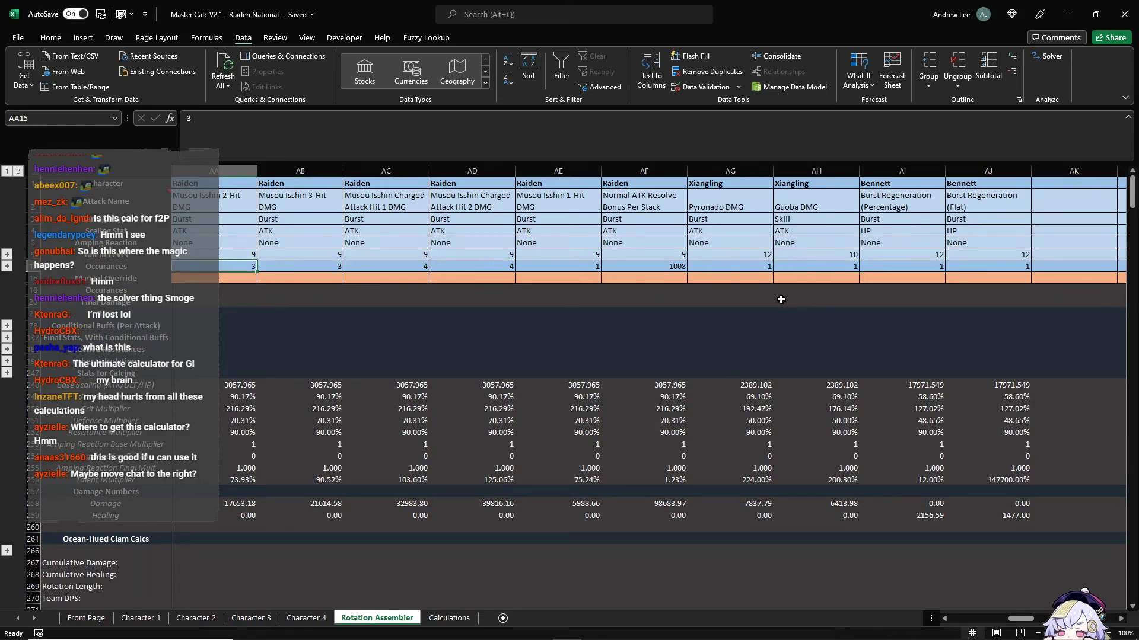
key("Left")
key("Left")
key("Left")
key("Left")
key("Left")
key("Left")
key("Left")
key("Left")
key("Left")
key("Left")
key("Left")
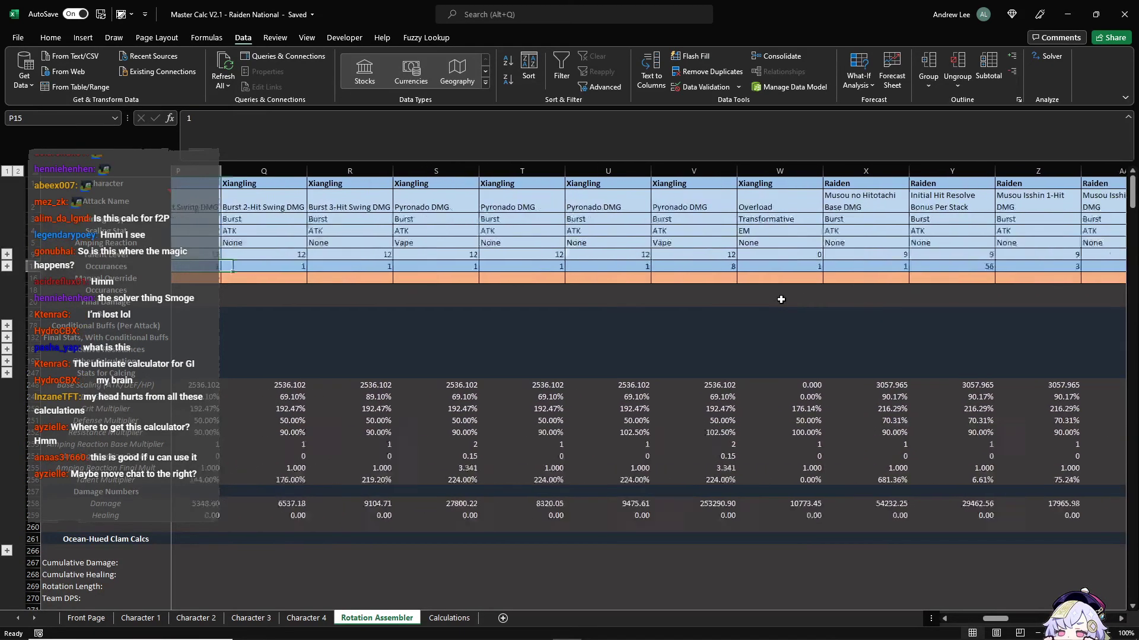
key("Left")
key("Left")
key("Left")
key("Left")
key("Left")
key("Left")
key("Left")
key("Left")
key("Left")
key("Left")
key("Left")
key("Left")
key("Left")
key("Left")
key("Right")
key("Right")
key("Right")
key("Right")
key("Right")
key("Right")
key("Right")
key("Right")
key("Right")
key("Right")
key("Right")
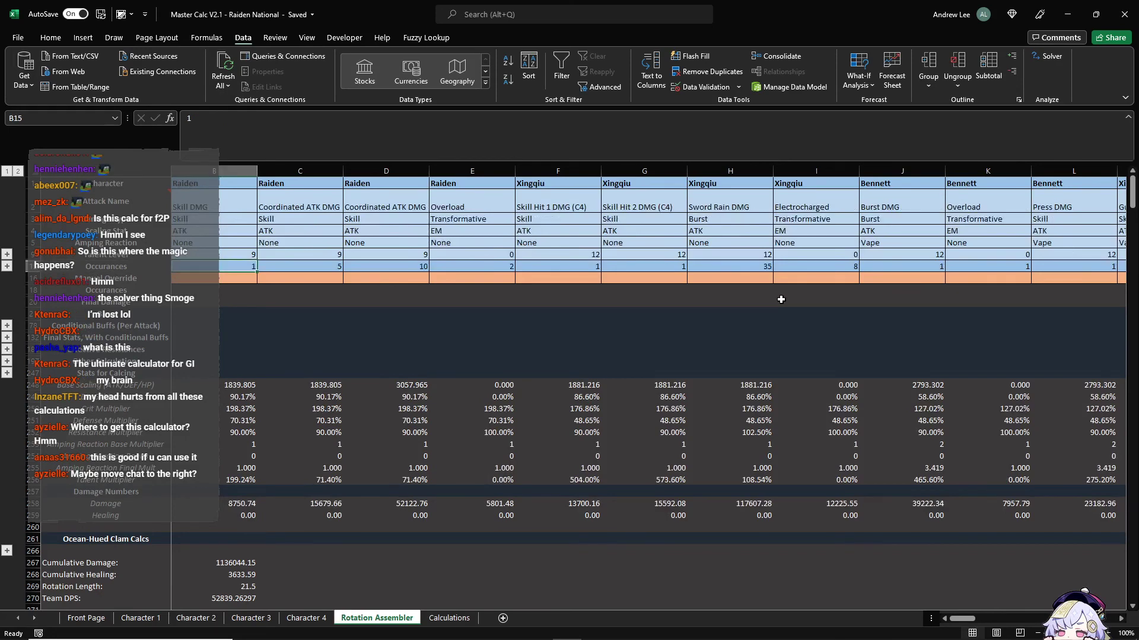
key("Right")
key("Right")
key("Right")
key("Right")
key("Right")
key("Right")
key("Right")
key("Right")
key("Right")
key("Right")
key("Right")
key("ctrl+Page_Up")
key("ctrl+Page_Up")
key("ctrl+Page_Up")
key("ctrl+Page_Up")
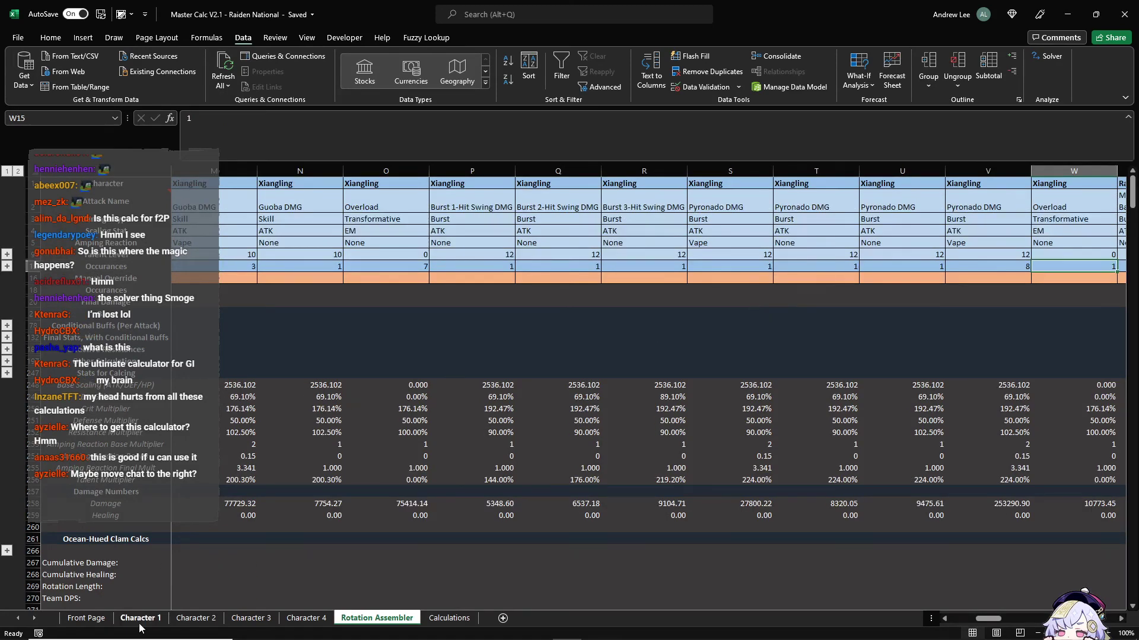
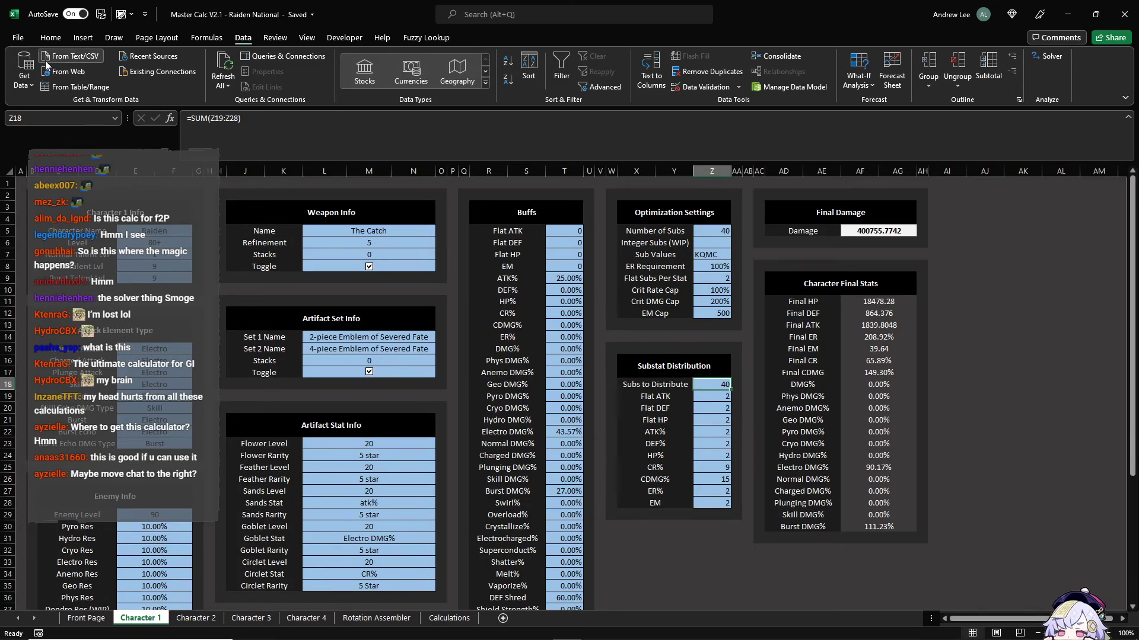
Step: Enable the Solver Add-in in Excel Options and open Solver targeting Damage cell $AF$5 for maximum
left_click(21, 38)
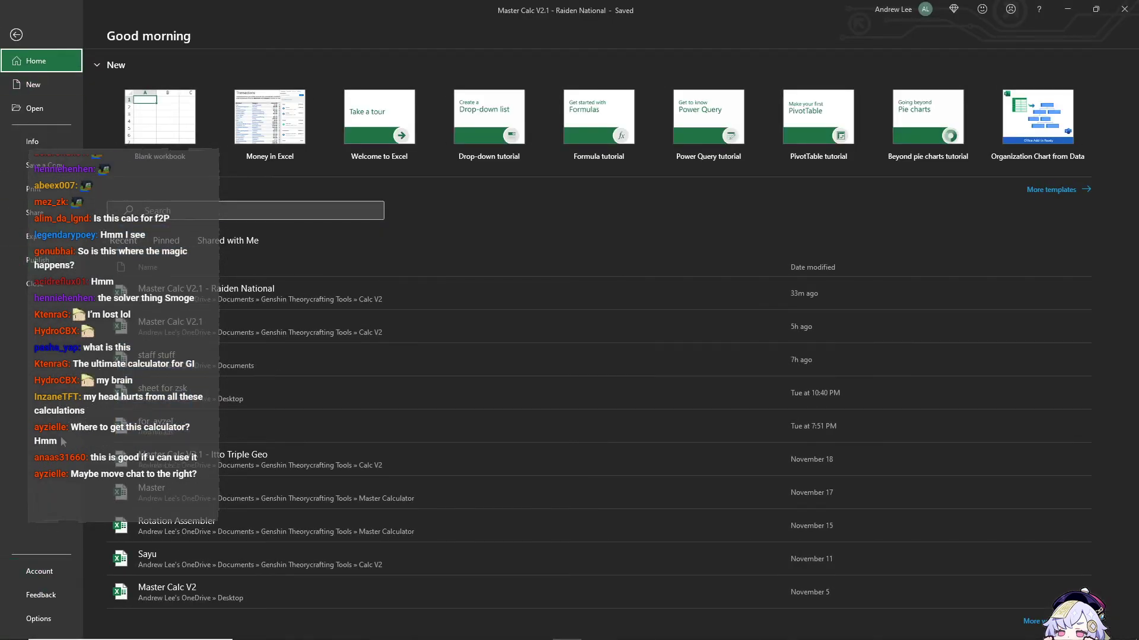
left_click(38, 618)
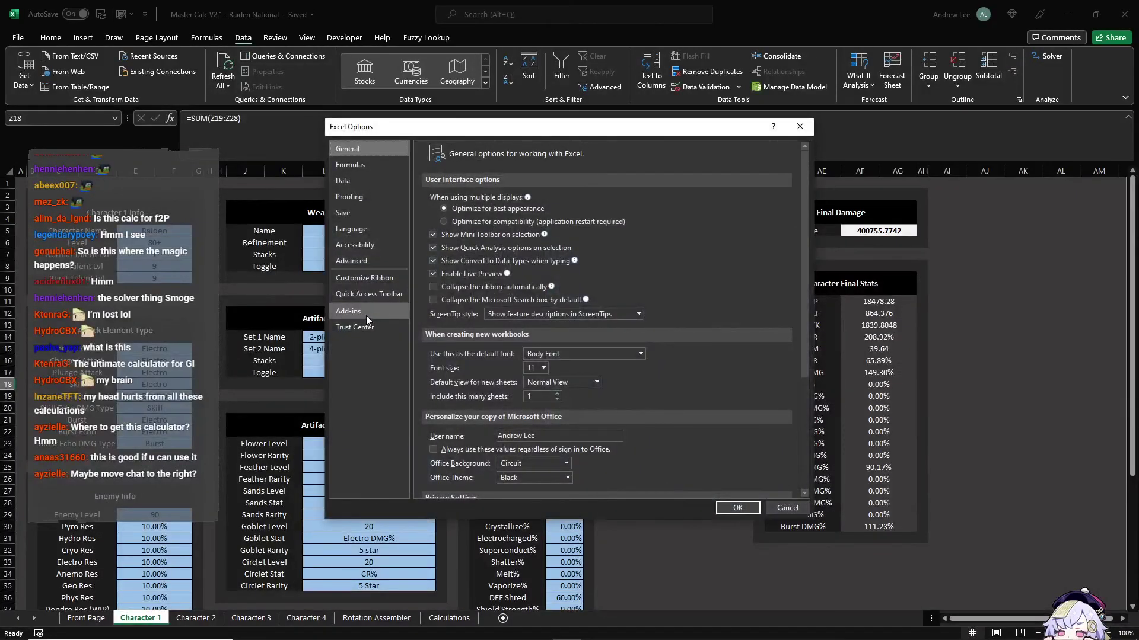
left_click(365, 313)
left_click(576, 485)
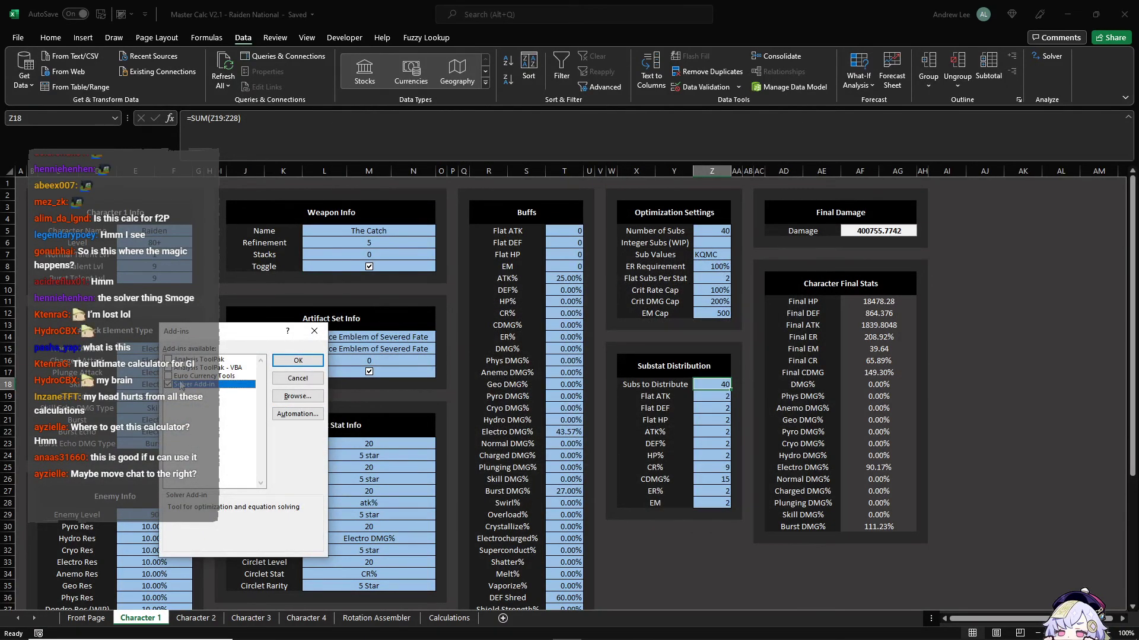
left_click(297, 360)
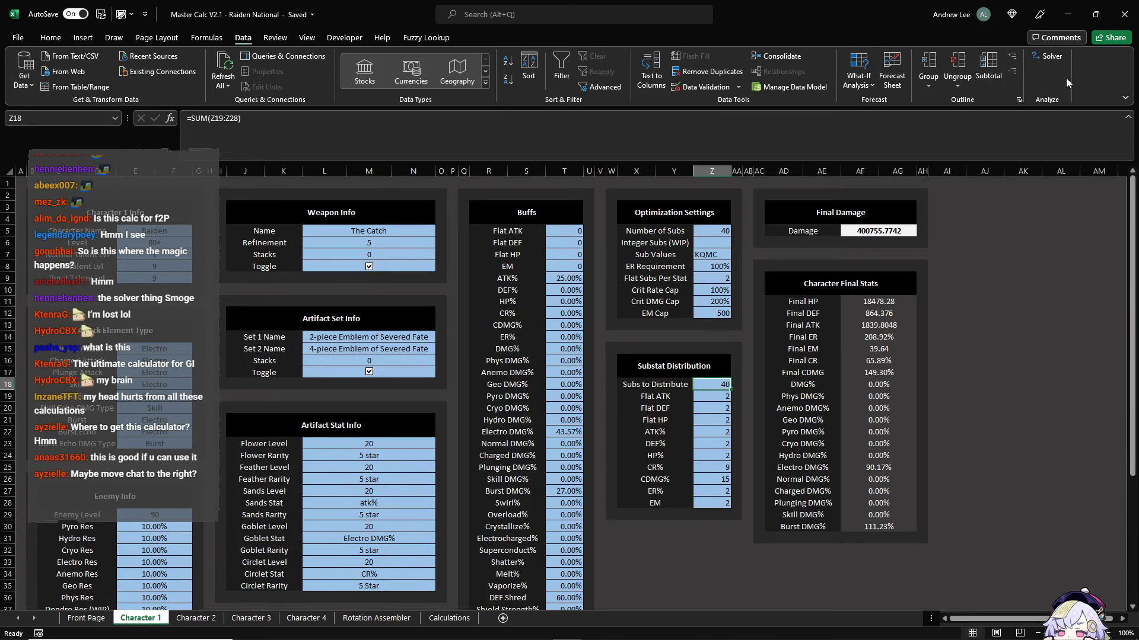
left_click(1047, 58)
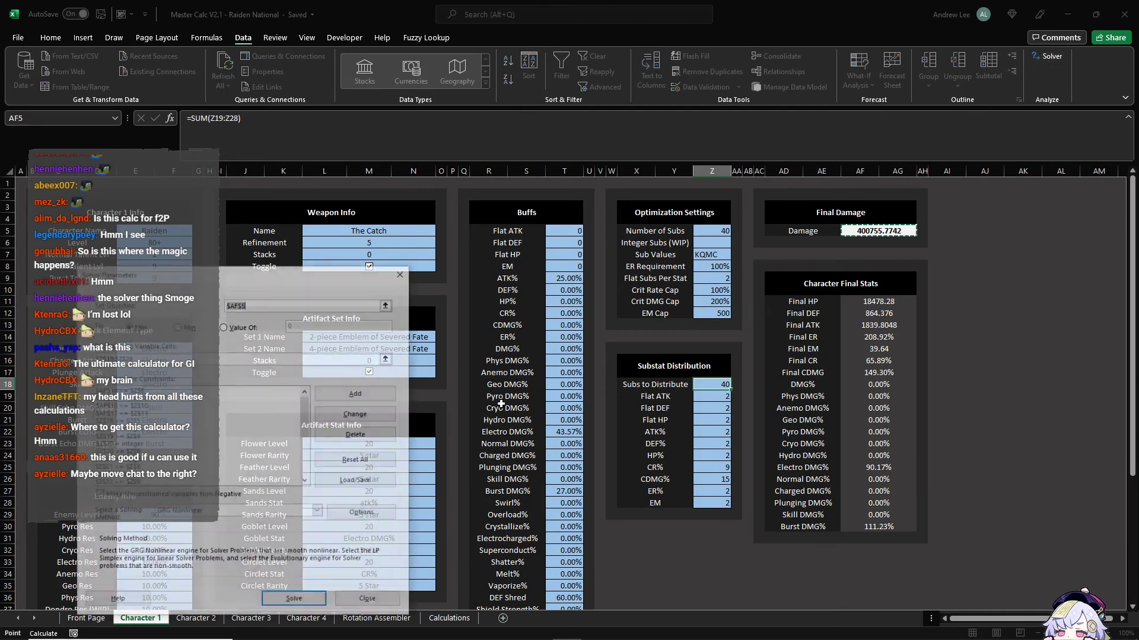
Step: Run Solver on Character 1 to maximise damage and keep the Solver solution
left_click(402, 272)
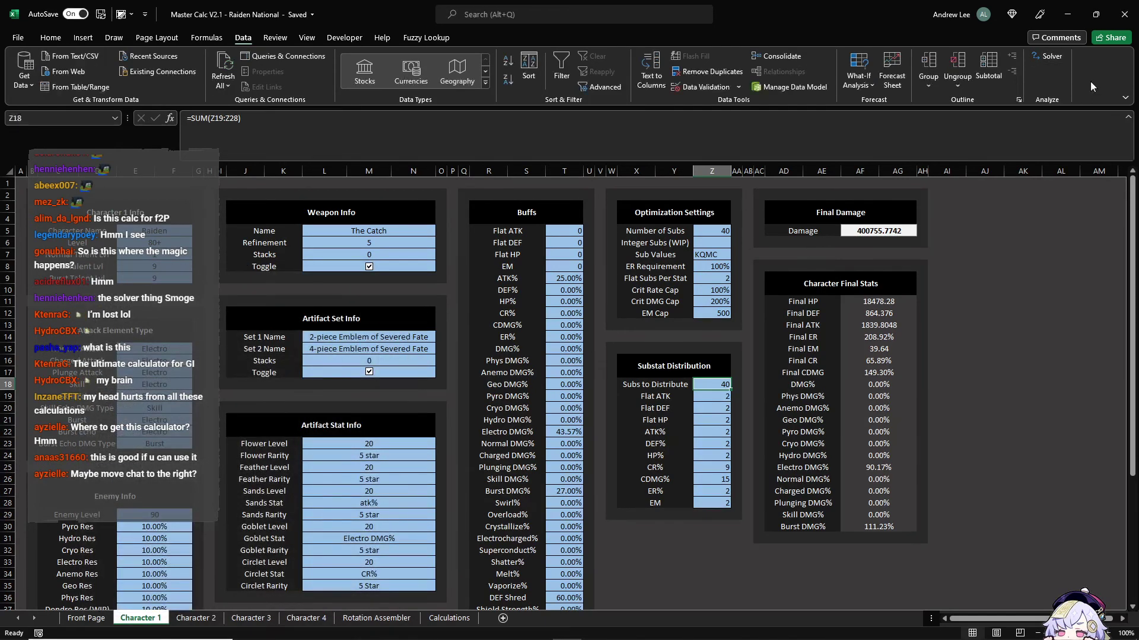
left_click(1051, 59)
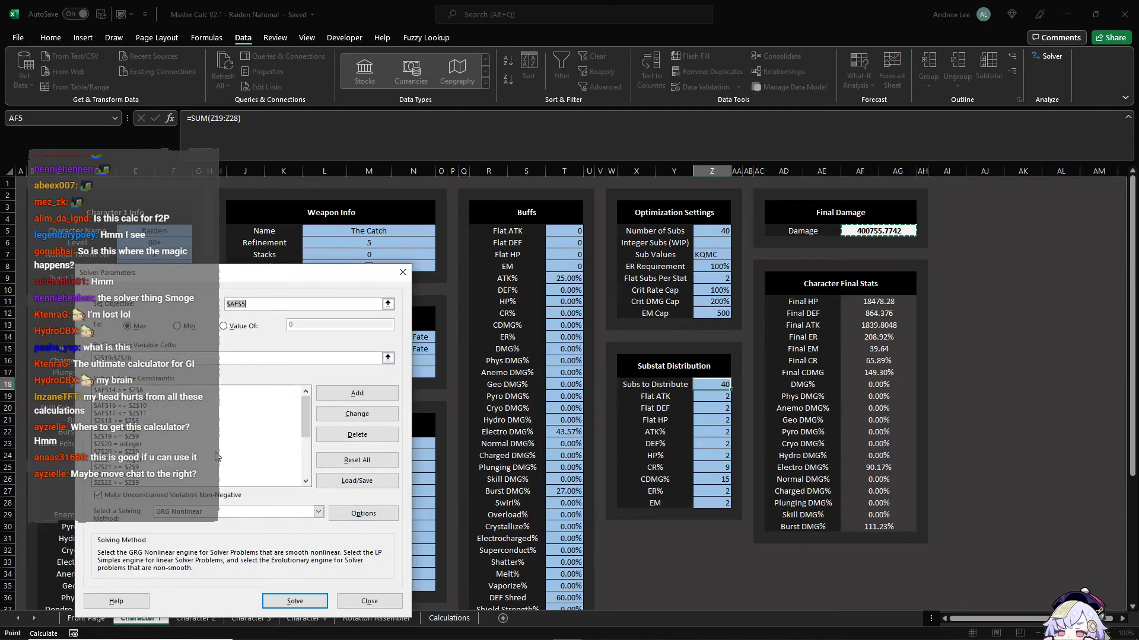
left_click(295, 601)
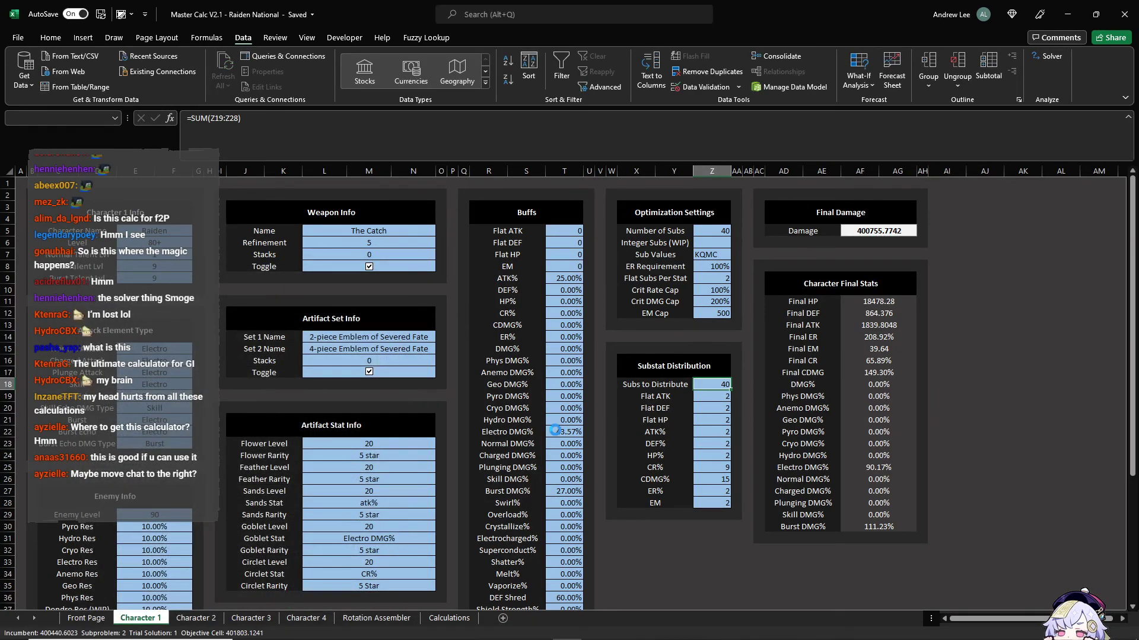
left_click(442, 347)
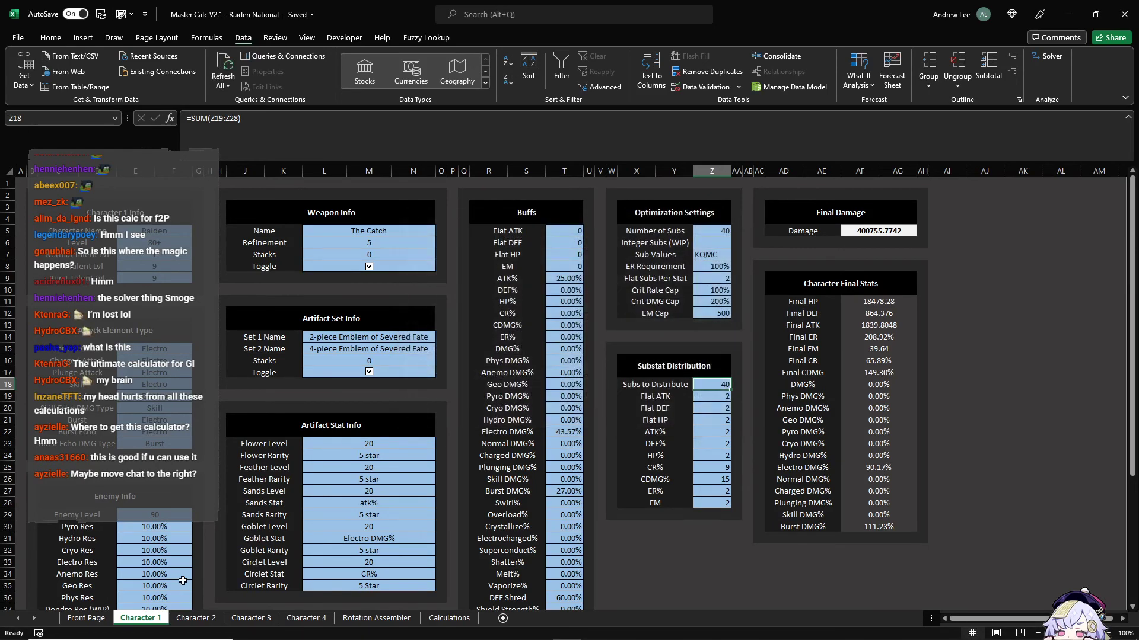
Step: Flip through the Character 2, Character 3, Rotation Assembler and Character 4 sheets
left_click(196, 619)
left_click(251, 620)
left_click(356, 620)
left_click(324, 619)
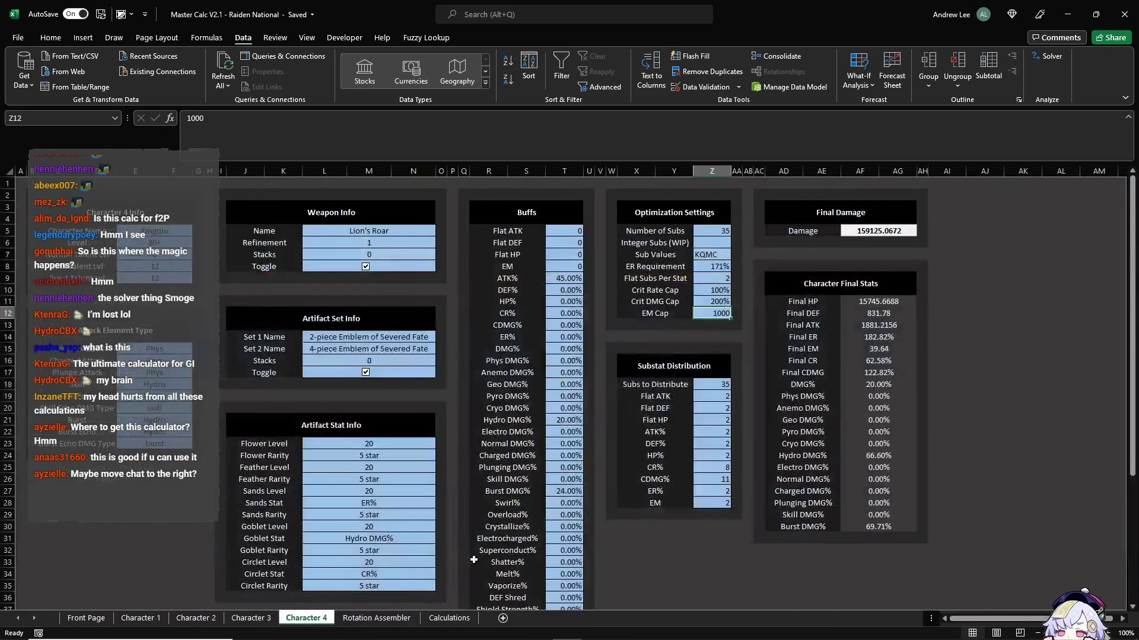
Step: Scroll through the stat blocks on the Calculations sheet
left_click(449, 619)
scroll(622, 449, "down", 8)
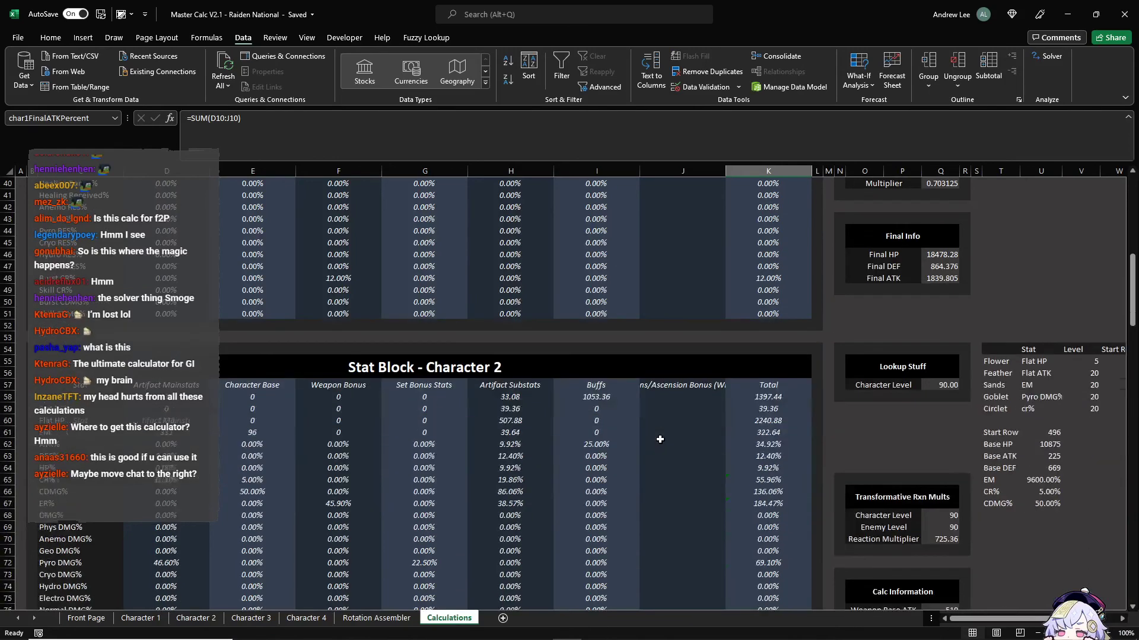
scroll(653, 444, "up", 12)
scroll(644, 474, "up", 6)
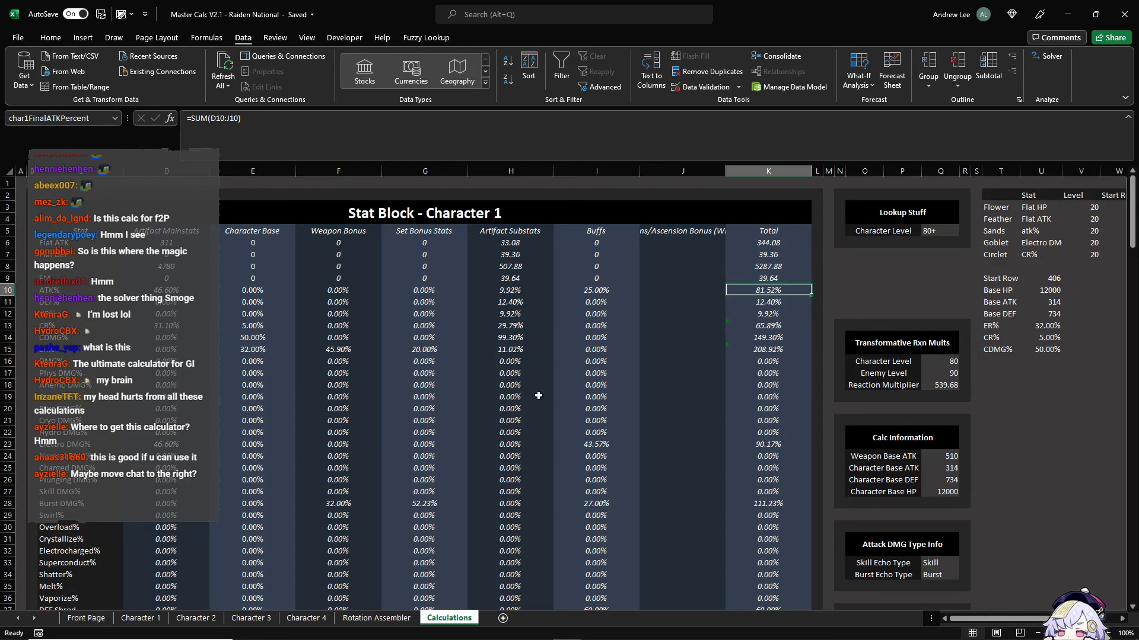
scroll(509, 401, "down", 5)
scroll(628, 356, "up", 5)
scroll(633, 363, "down", 8)
scroll(652, 332, "up", 8)
Step: Select Character 1's Total column and mainstats D6:D8, check D6's formula, then switch to Streamlabs Desktop
left_click_drag(747, 246, 745, 548)
left_click(690, 399)
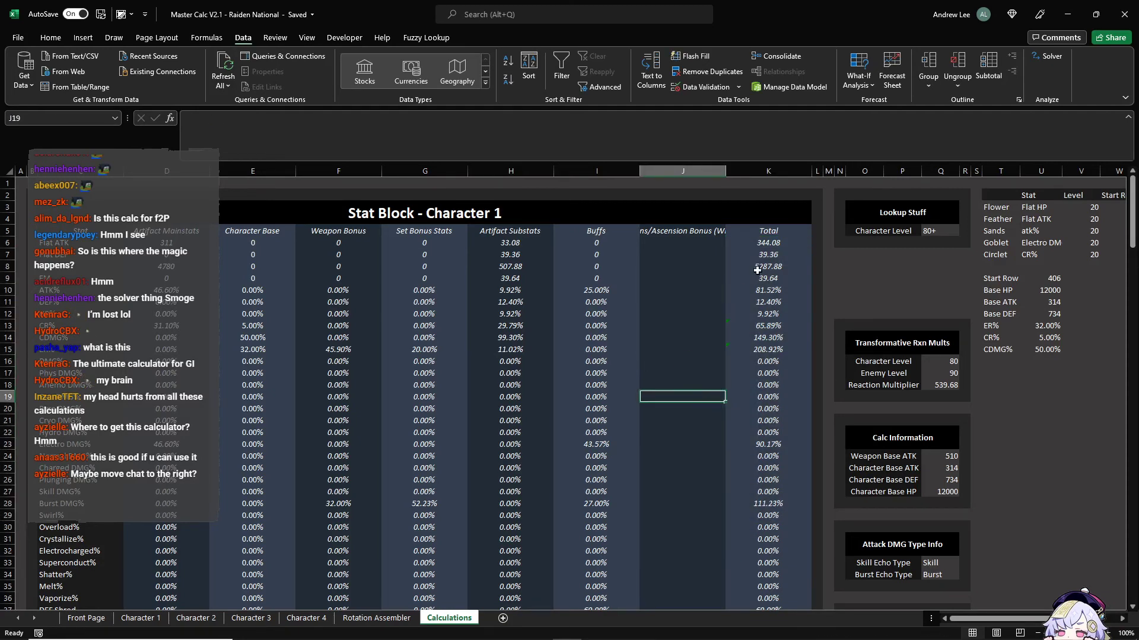
left_click_drag(136, 244, 169, 267)
left_click(169, 242)
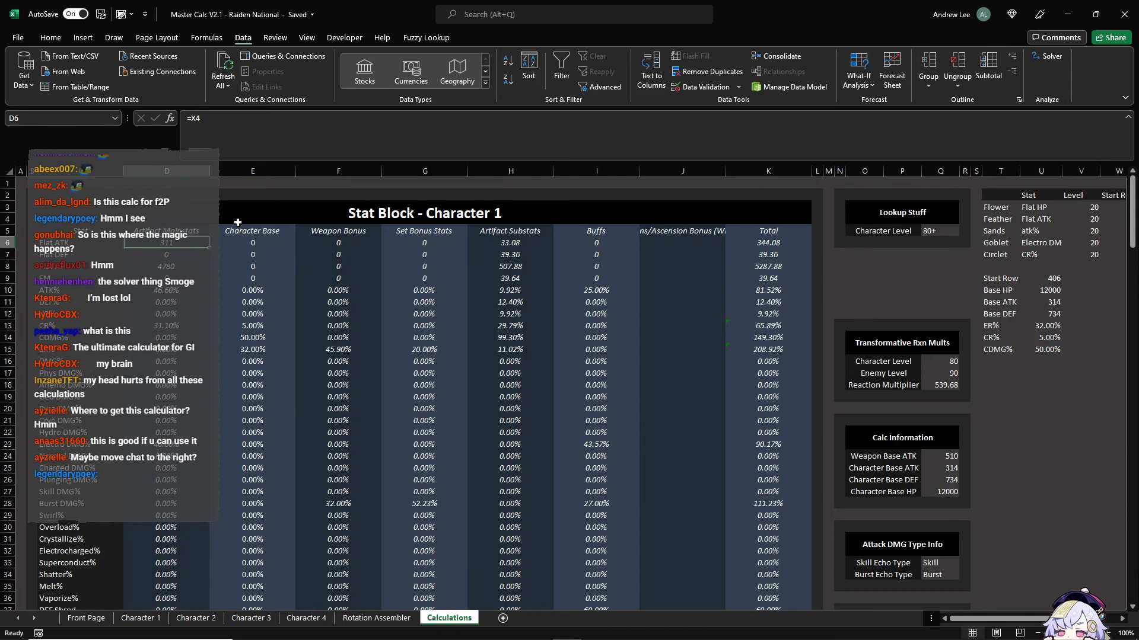
scroll(222, 264, "down", 14)
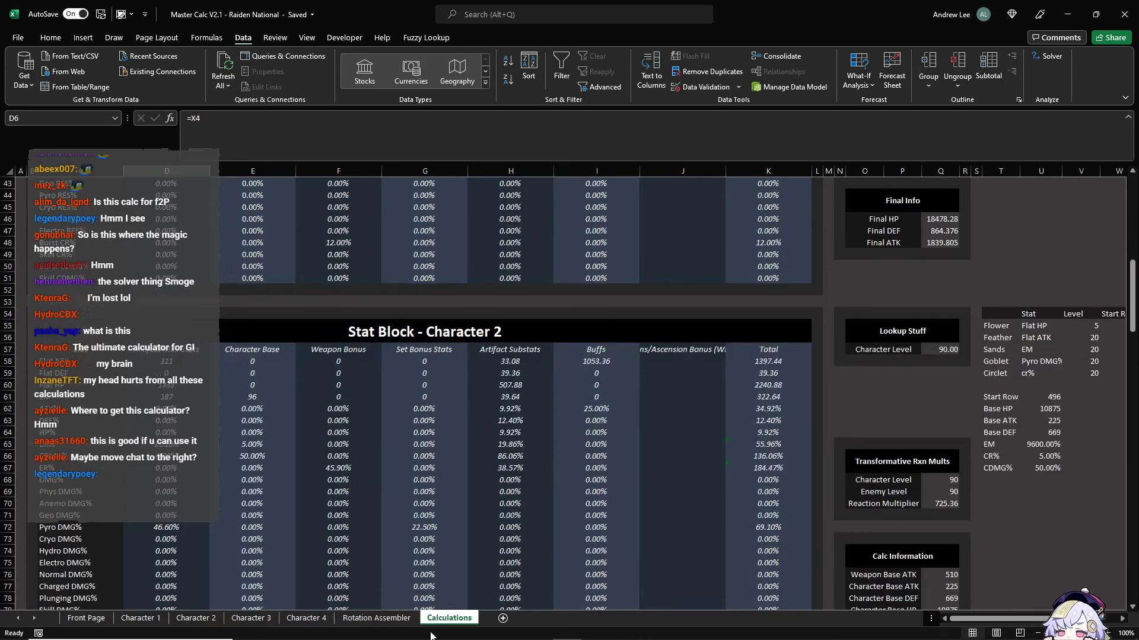
left_click(479, 628)
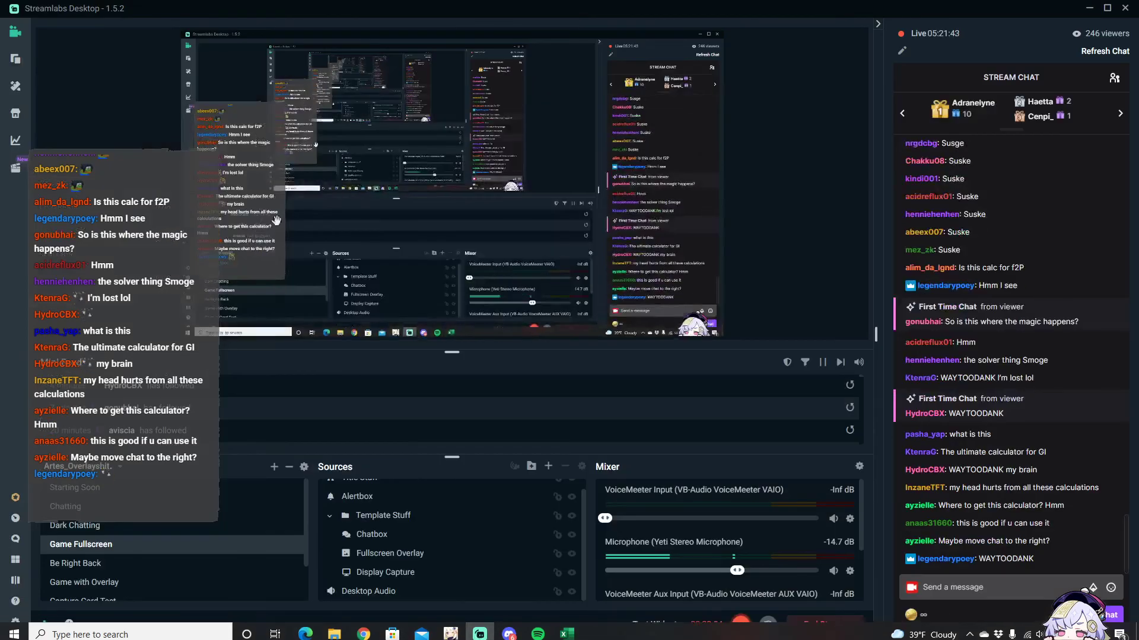
Step: Move the Chatbox overlay to the right side of the scene preview
left_click_drag(306, 180, 258, 176)
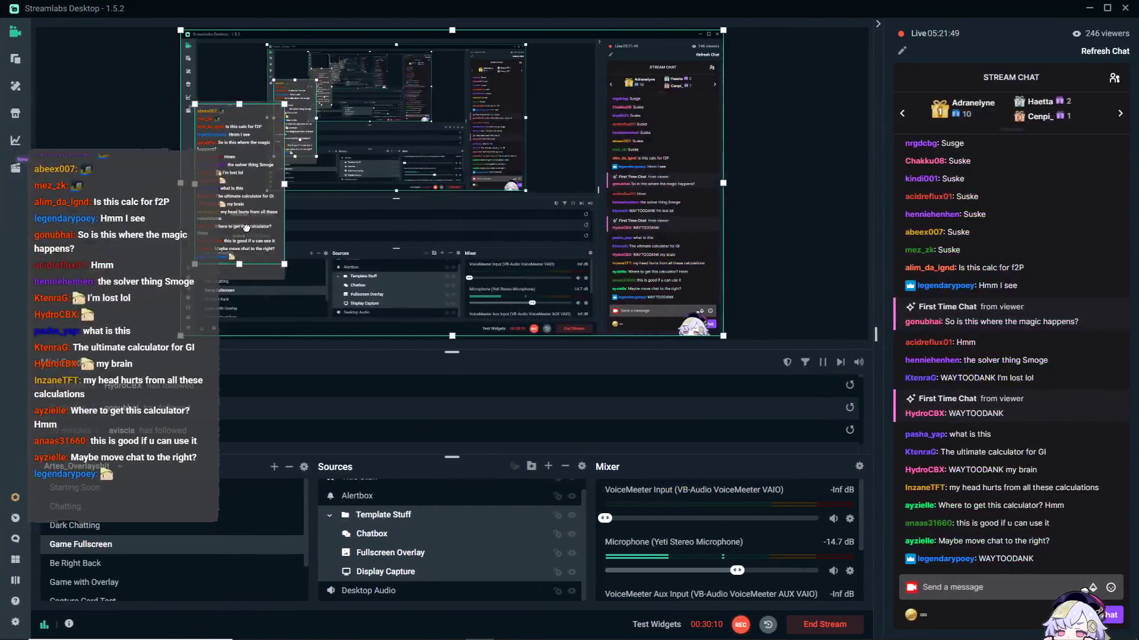
left_click(405, 537)
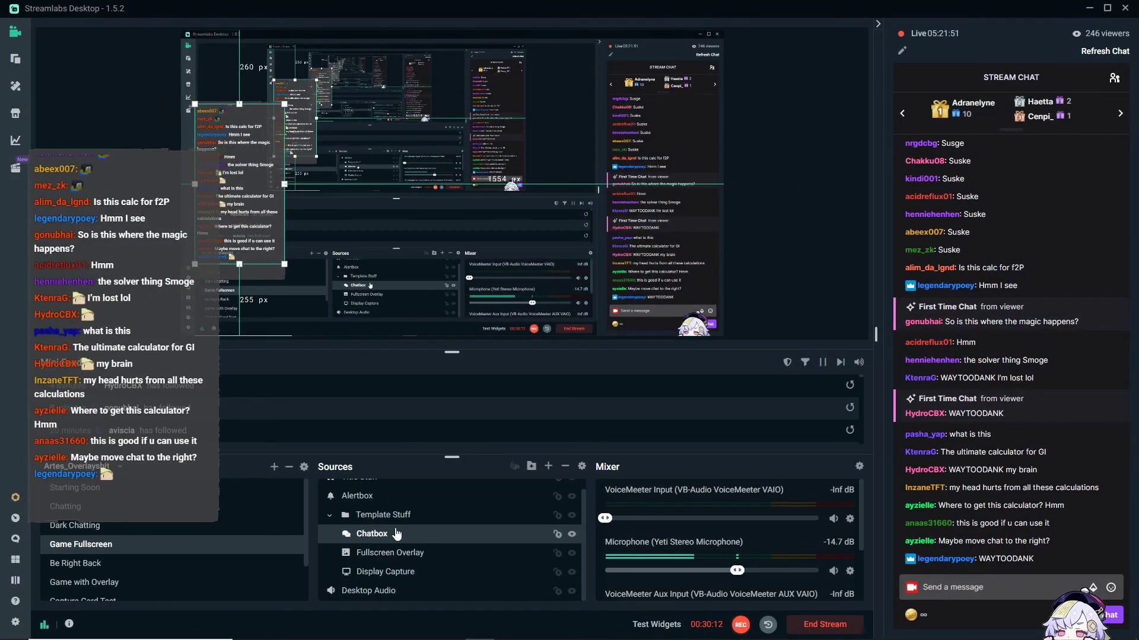
left_click_drag(265, 189, 698, 259)
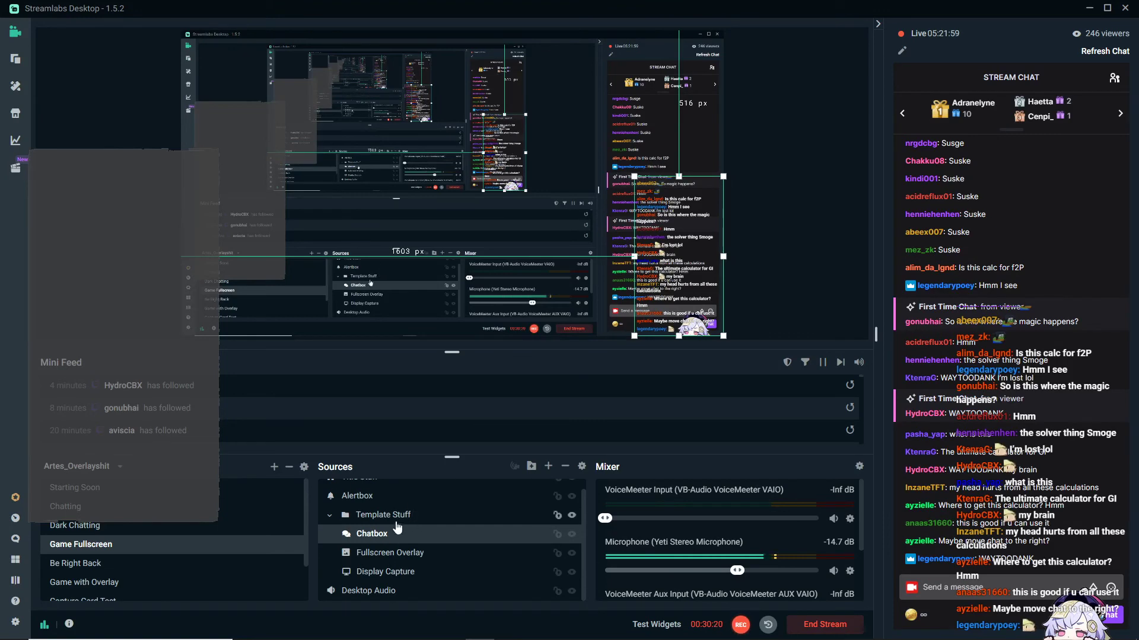
Step: Select the Fullscreen Overlay, Display Capture, Title Stuff and Alertbox sources in turn
left_click(394, 554)
left_click(392, 571)
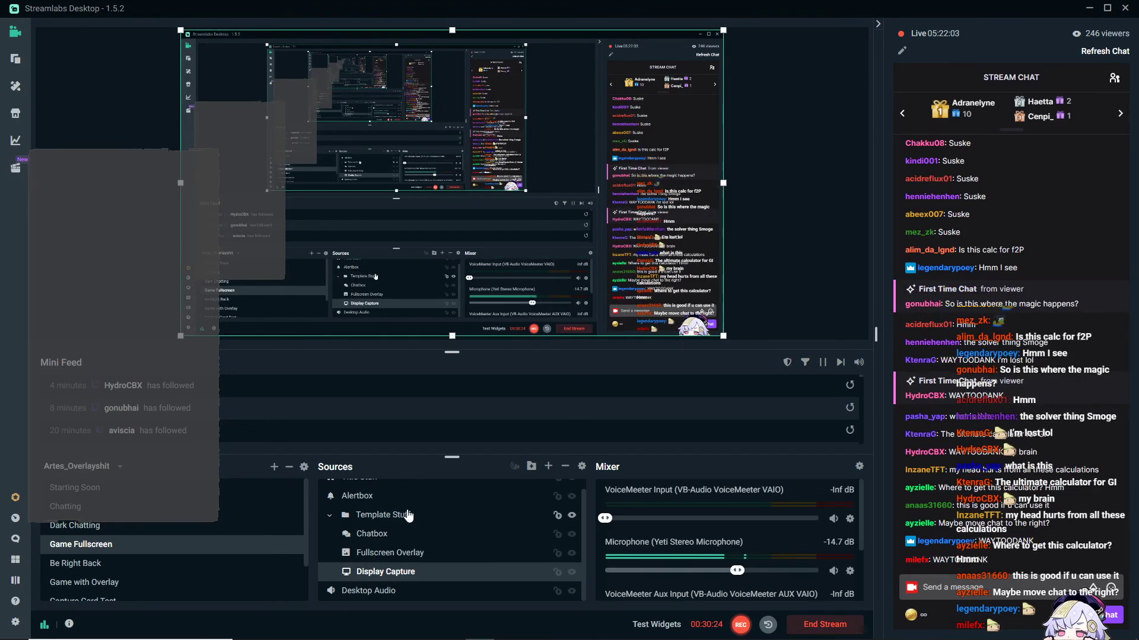
scroll(408, 509, "up", 1)
left_click(391, 496)
left_click(394, 506)
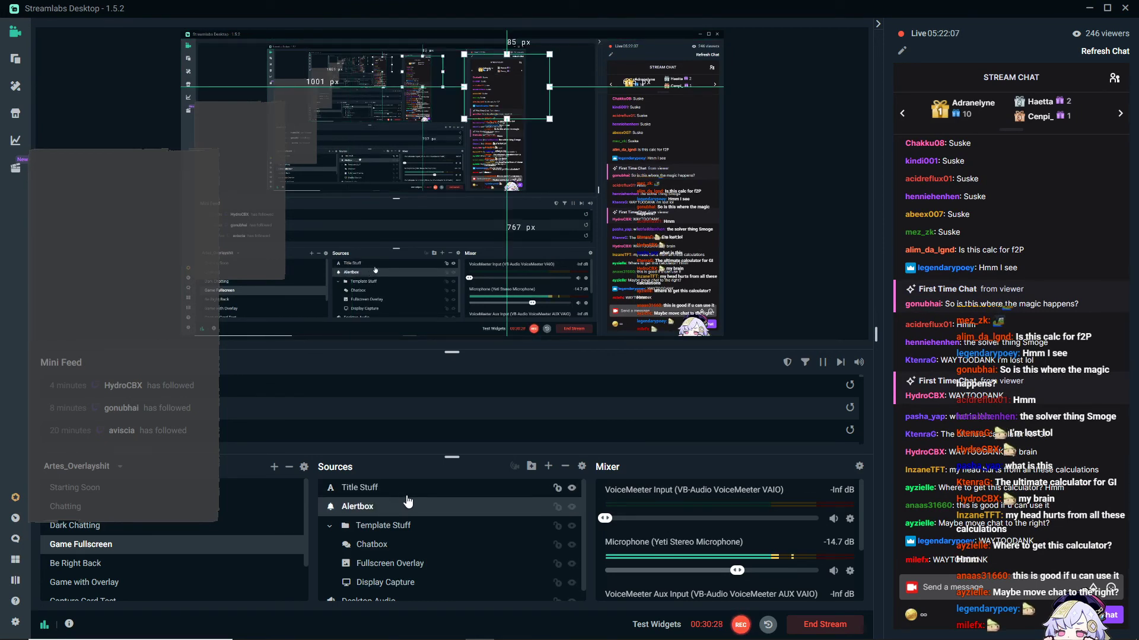
Step: Move the Chatbox overlay back to the left side and minimize Streamlabs
left_click(374, 544)
left_click_drag(661, 233, 212, 176)
left_click(772, 240)
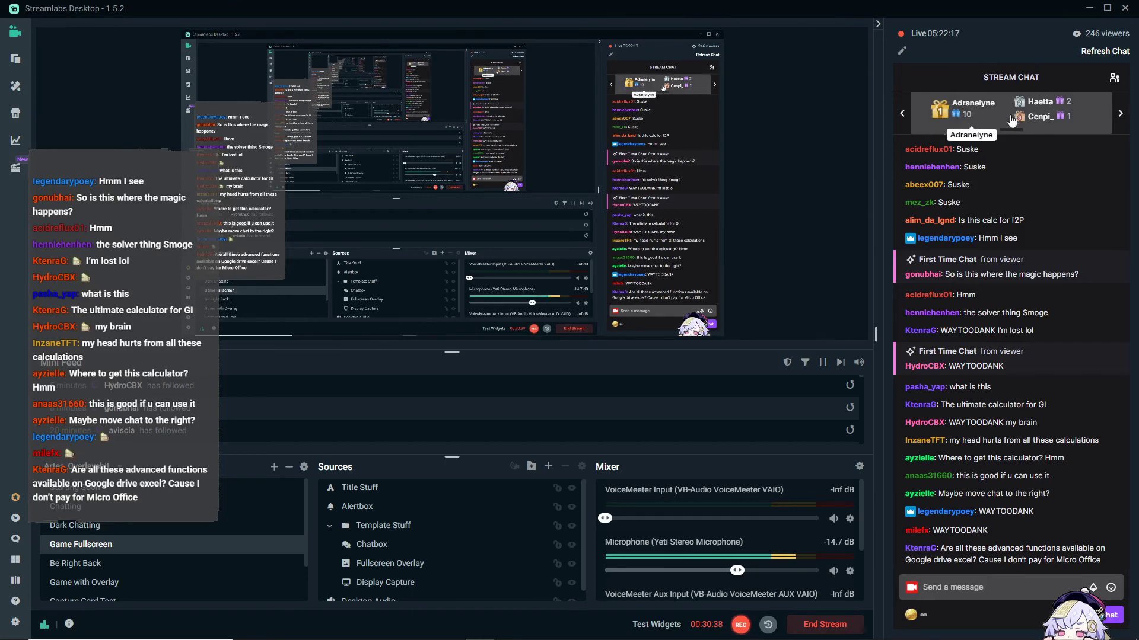
left_click(1089, 8)
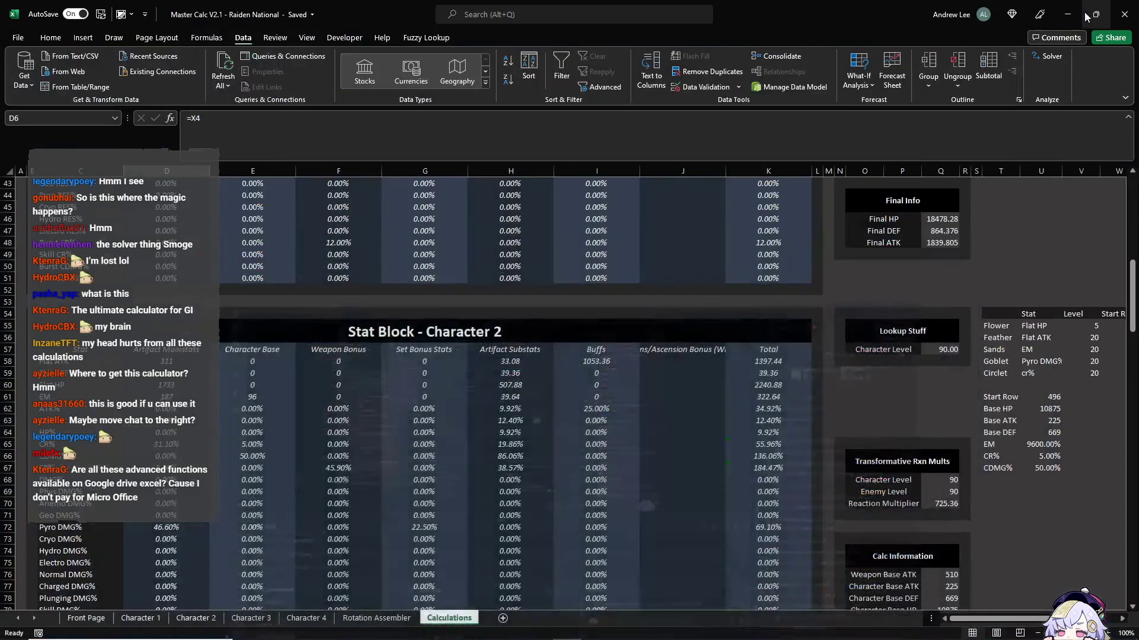
Step: On the Rotation Assembler, view M2's attack-name dropdown (Guoba DMG) without changing it
left_click(708, 369)
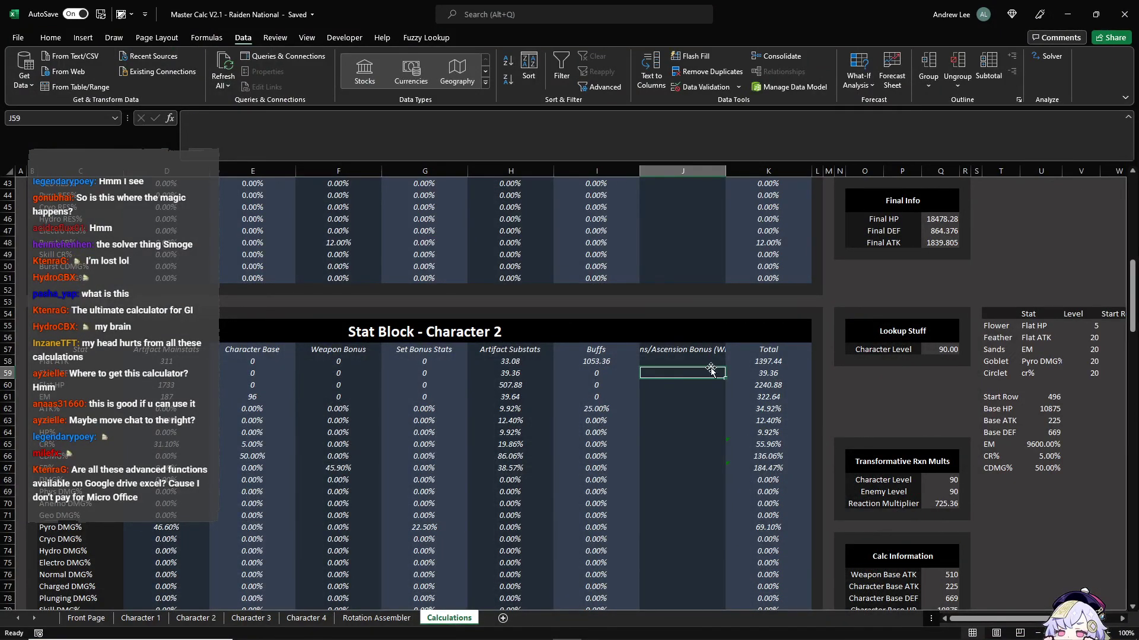
scroll(699, 373, "up", 14)
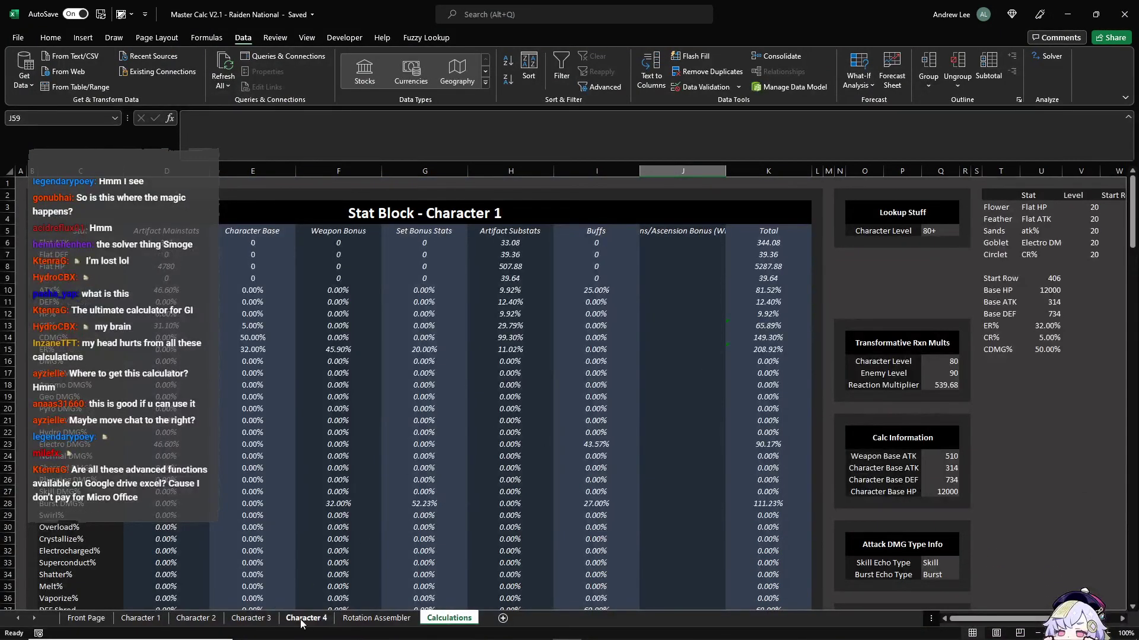
left_click(376, 618)
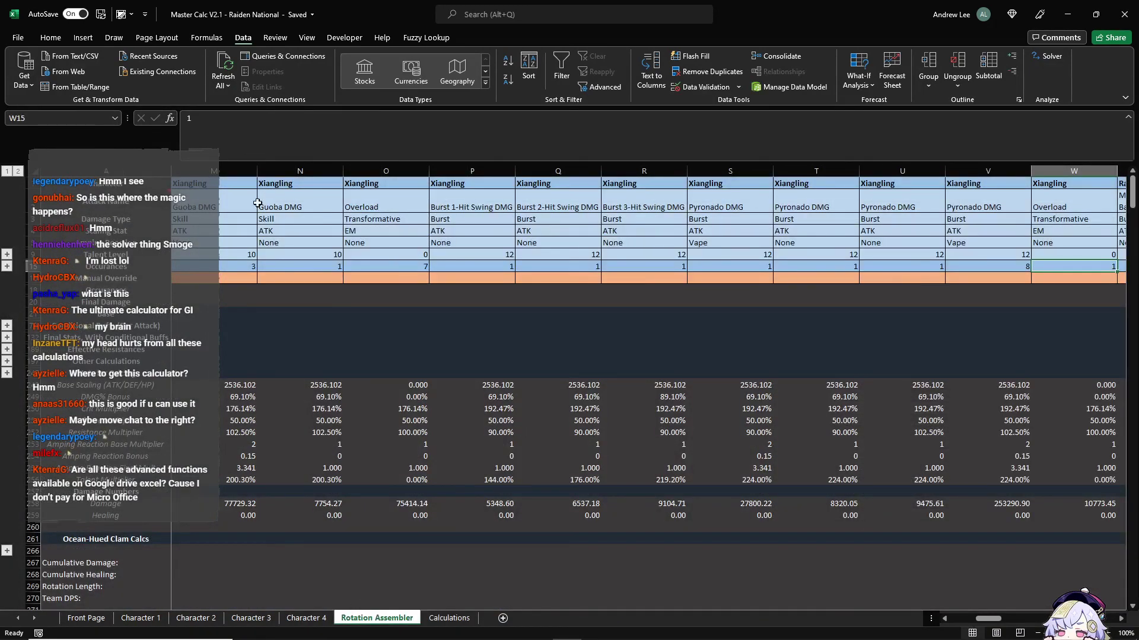
left_click(232, 204)
left_click(262, 209)
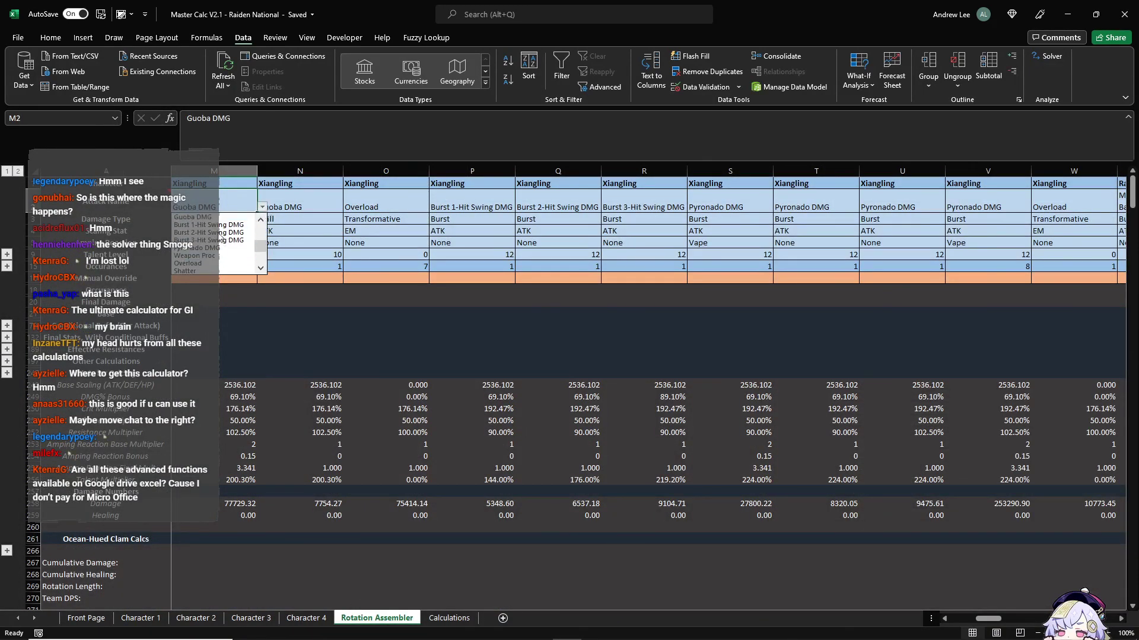
key("Escape")
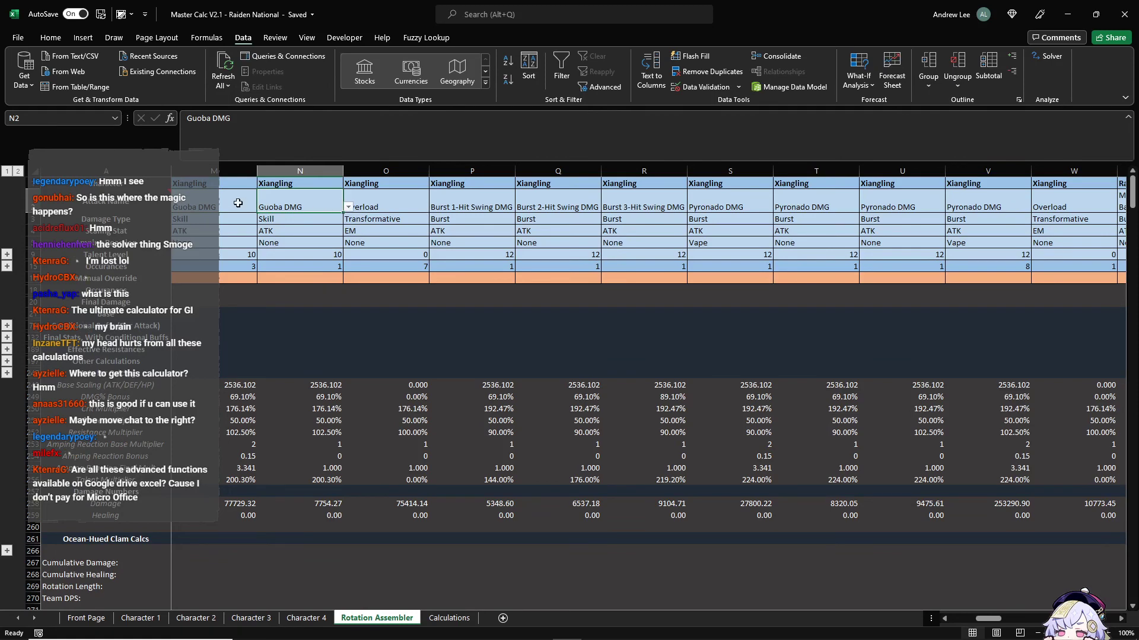
Step: Copy the list Source formula from M2's Data Validation rule
left_click(64, 39)
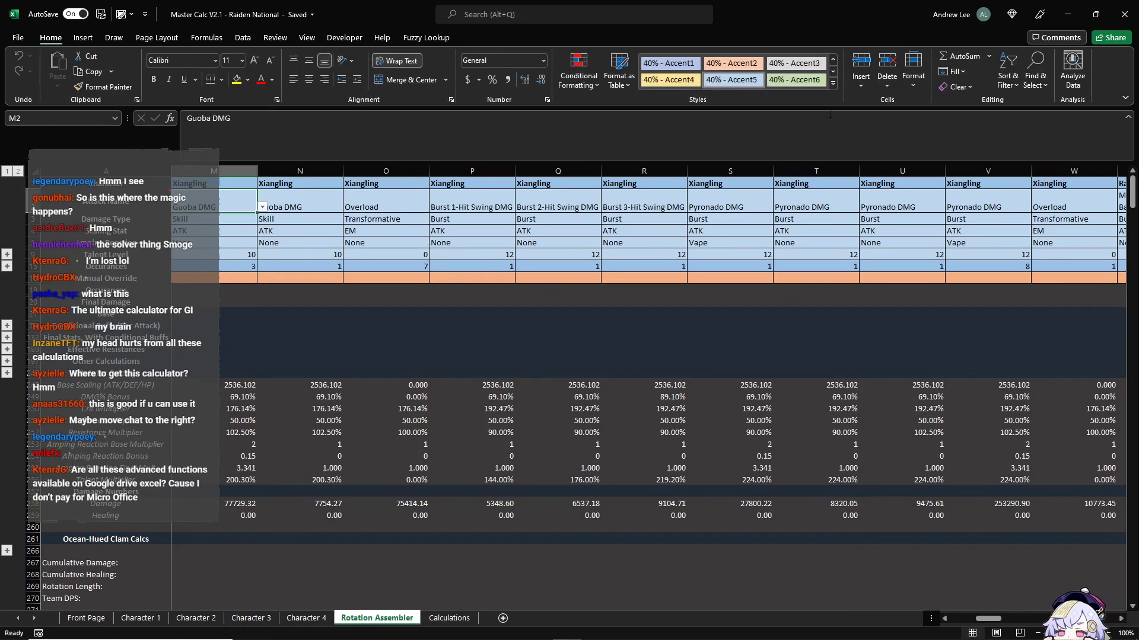
left_click(244, 39)
left_click(685, 88)
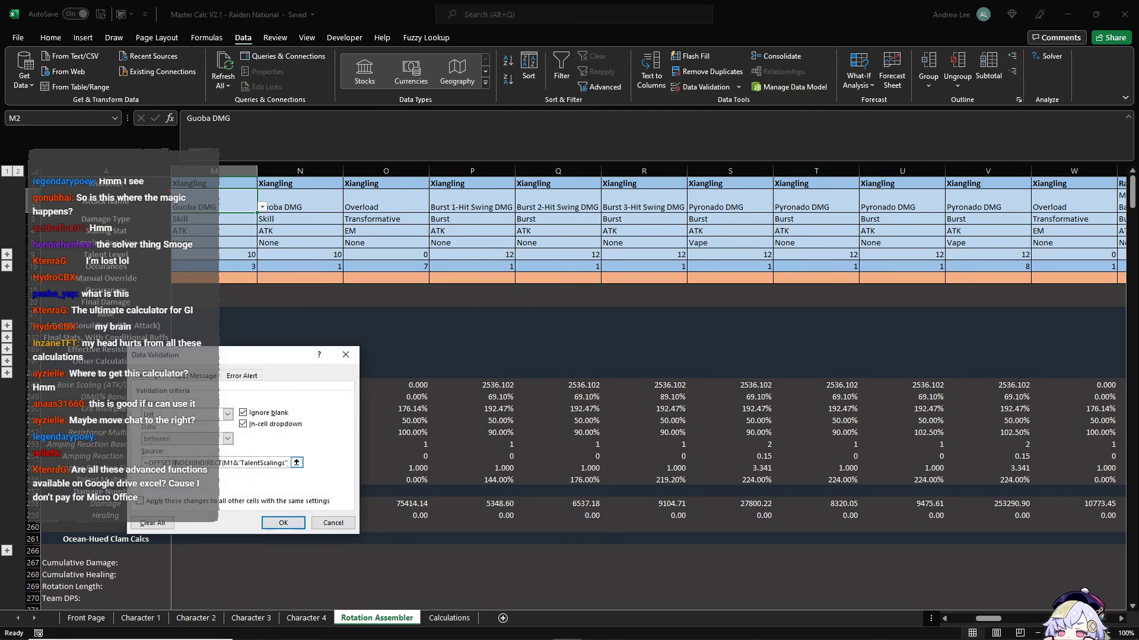
left_click_drag(144, 462, 347, 470)
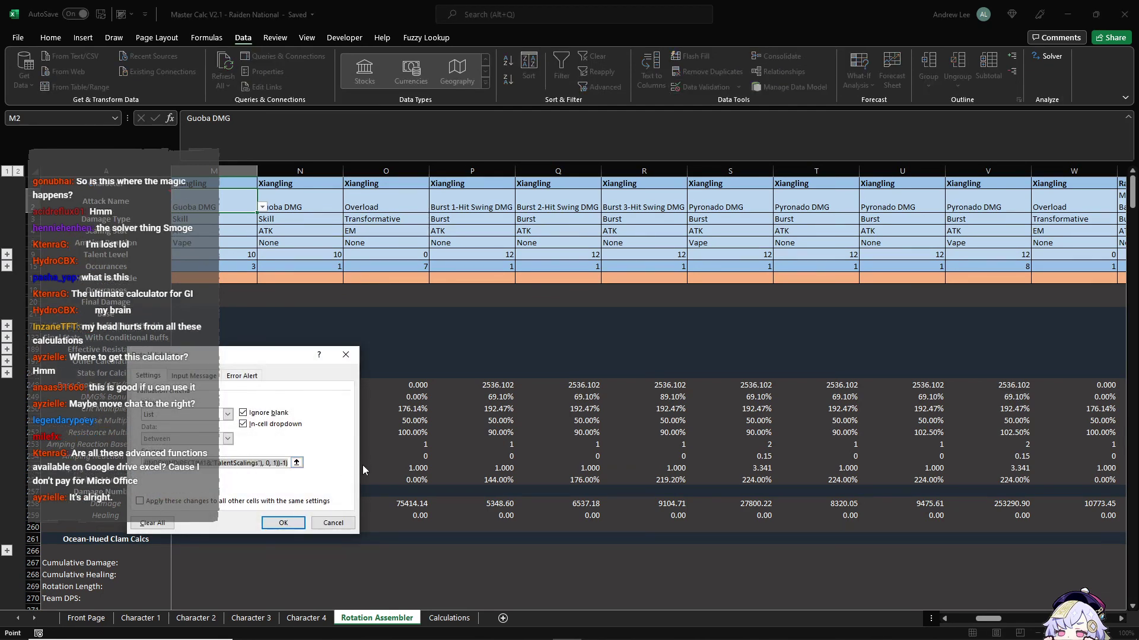
left_click(295, 519)
Step: Paste the validation list formula into N267 as a test formula
left_click(311, 563)
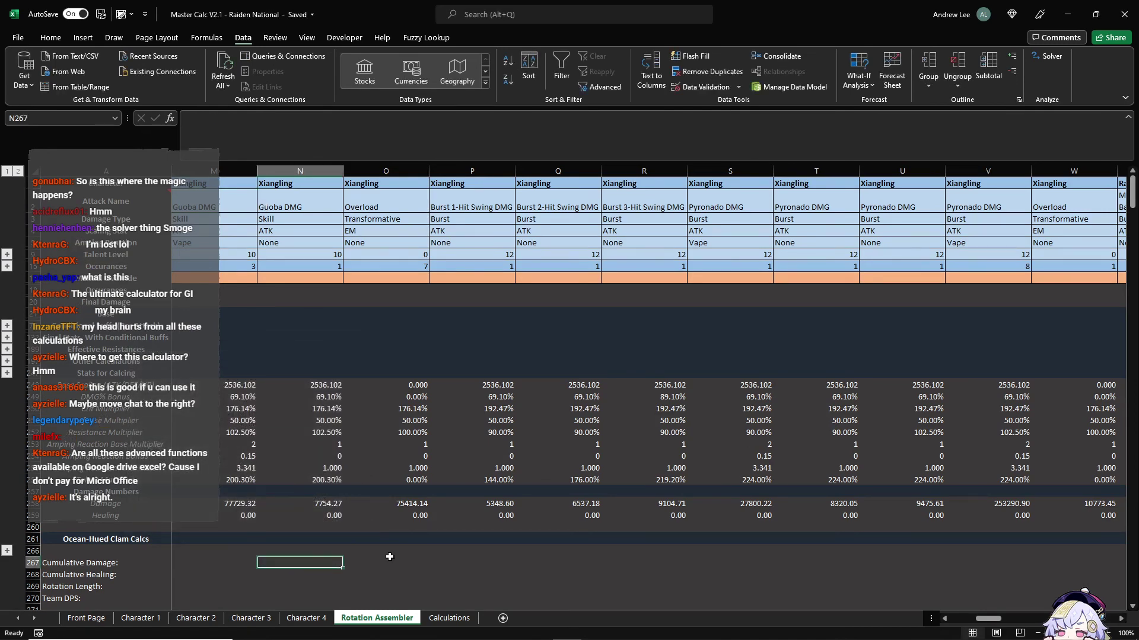
type("=")
type("=OFFSET(INDEX(INDIRECT(M1&\"TalentScalings\"), 0, 1), 1, 0, ROWS(INDEX(INDIRECT(M1&\"TalentScalings\"), 0, 1))-1)")
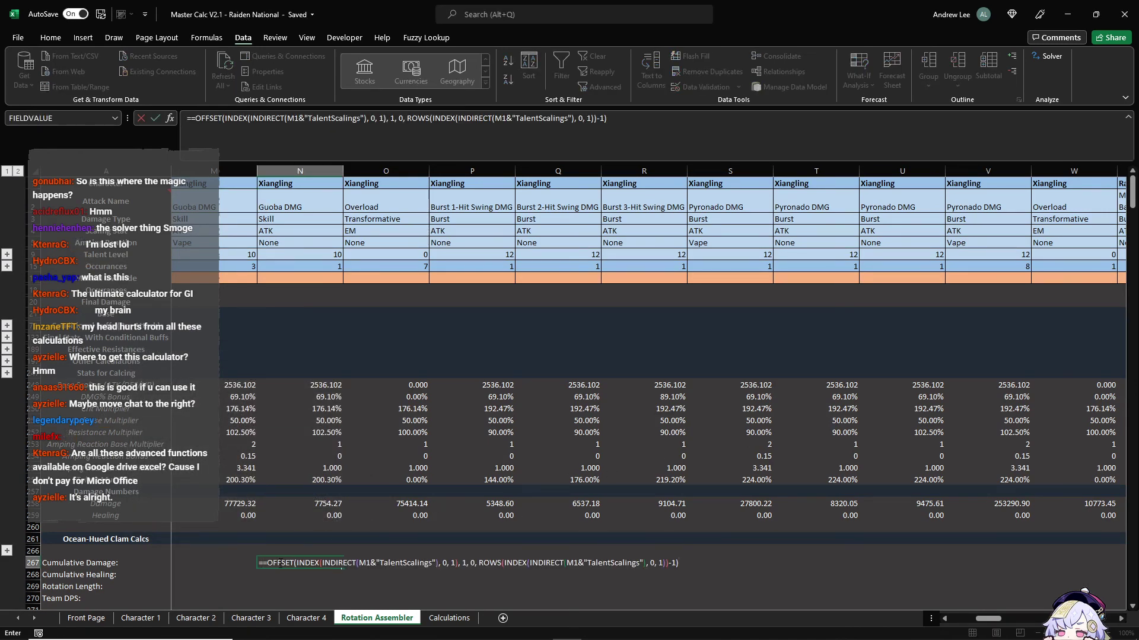
key("Home")
key("Delete")
key("Return")
Step: Inspect N267's spilled attack-name list, then clear it and select N18
scroll(545, 540, "down", 5)
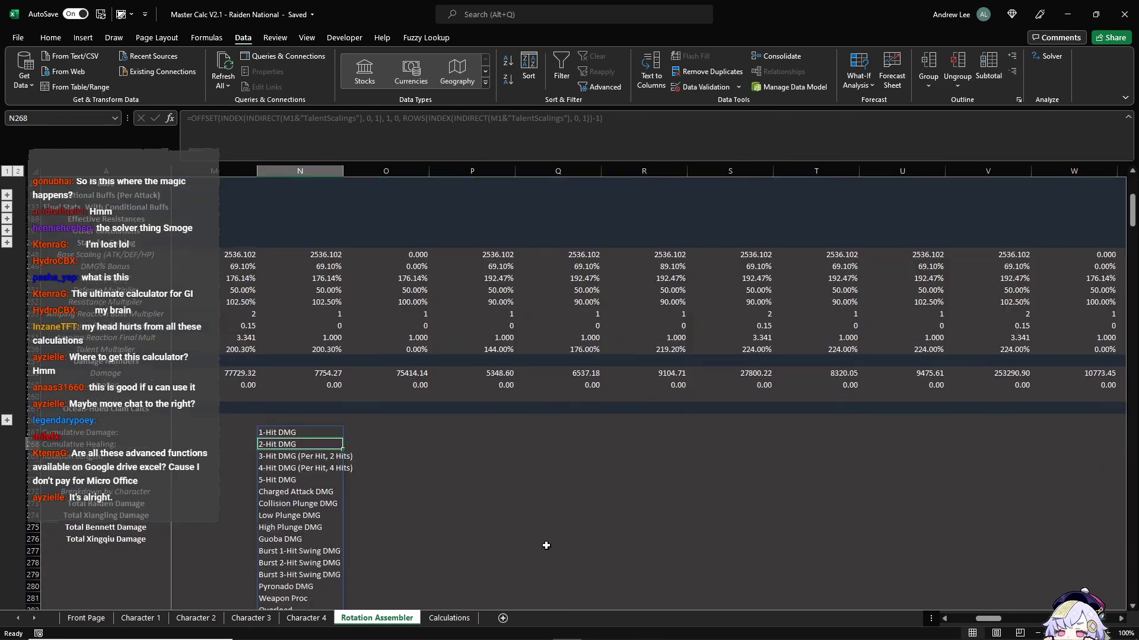
scroll(544, 539, "down", 2)
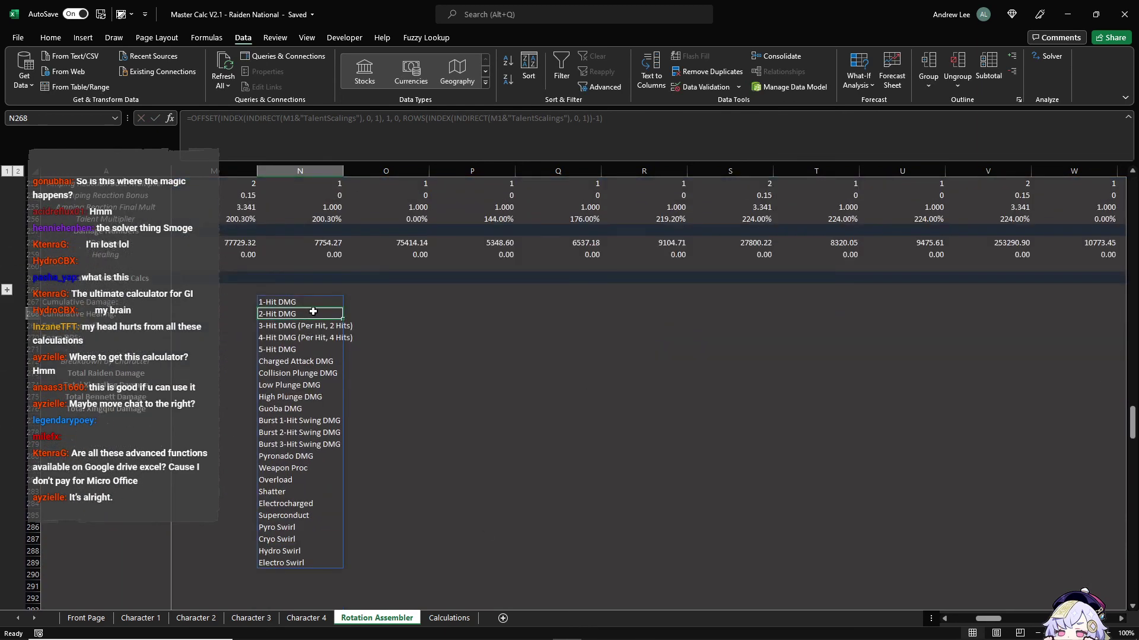
double_click(312, 303)
key("Escape")
left_click_drag(300, 303, 311, 562)
key("Delete")
scroll(376, 404, "up", 3)
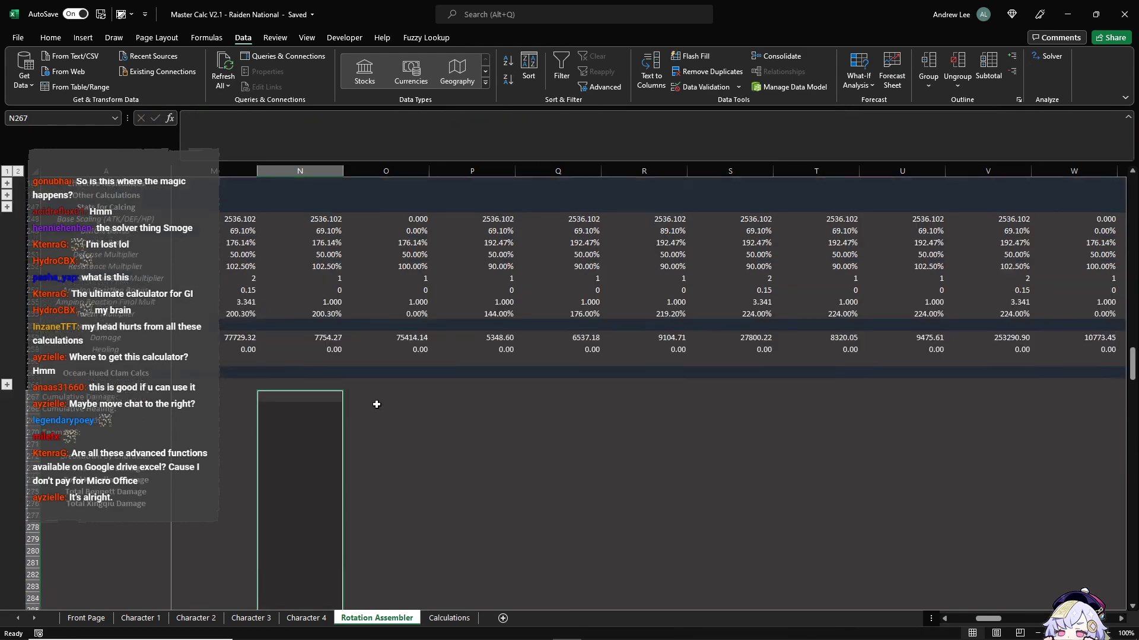
scroll(377, 404, "up", 5)
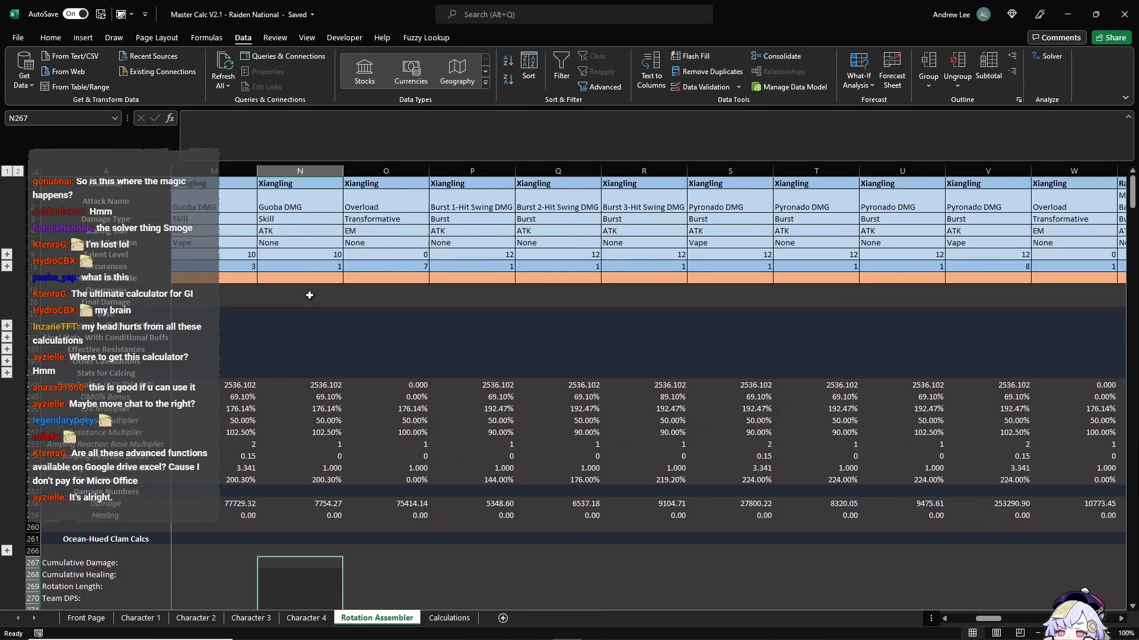
left_click(309, 296)
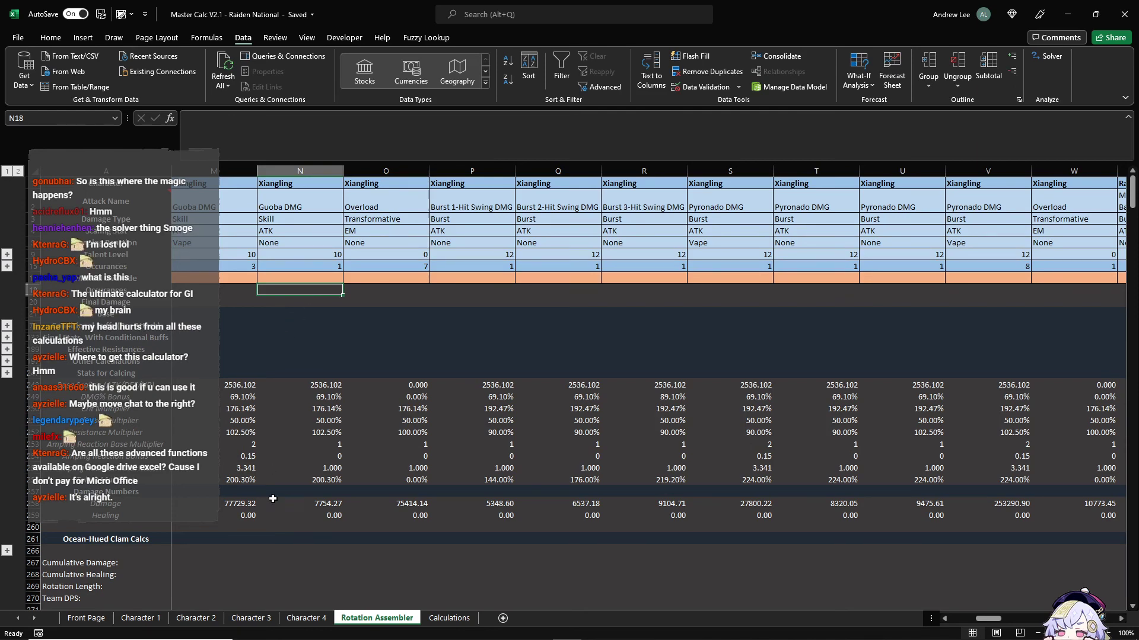
Step: Flip between the Character 4, Rotation Assembler, Character 2 and Character 3 sheets
left_click(313, 621)
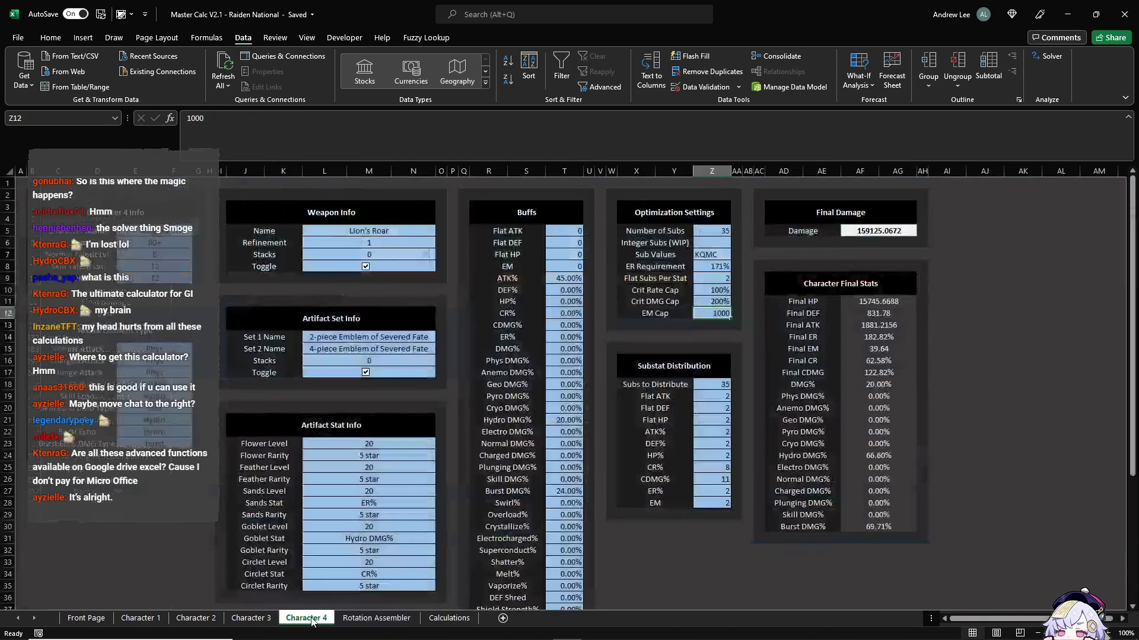
left_click(350, 620)
left_click(200, 620)
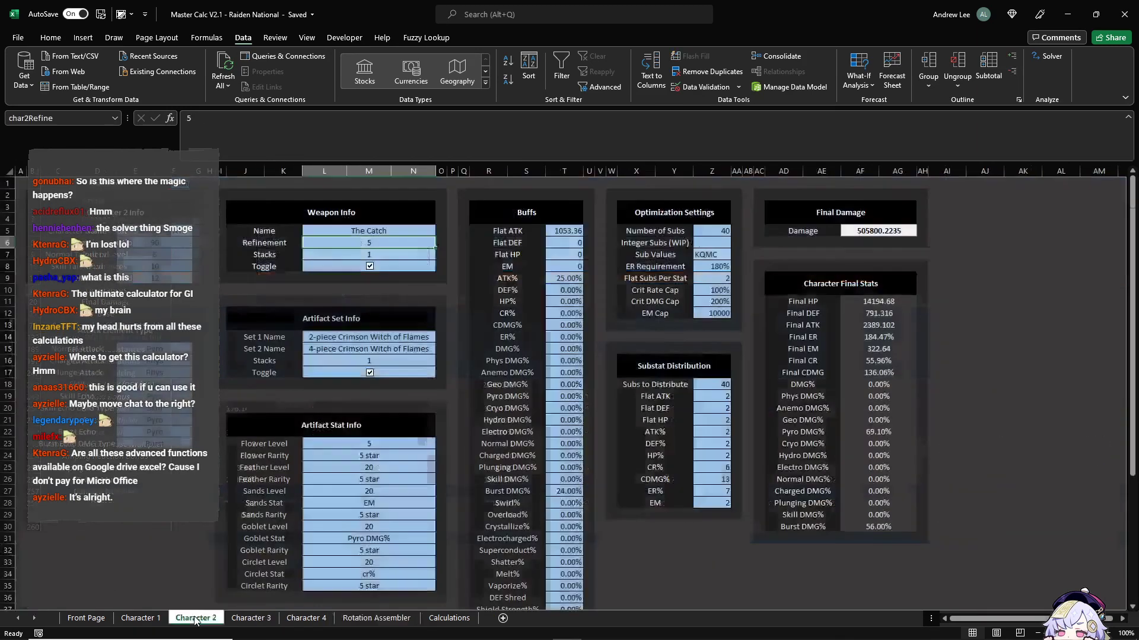
left_click(249, 620)
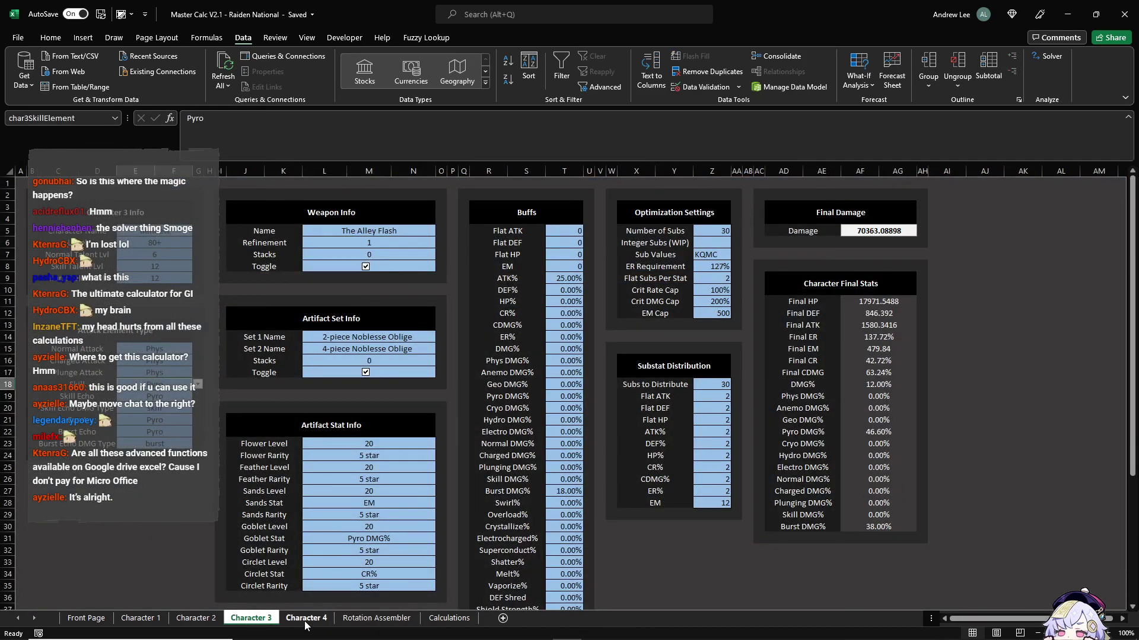
left_click(306, 619)
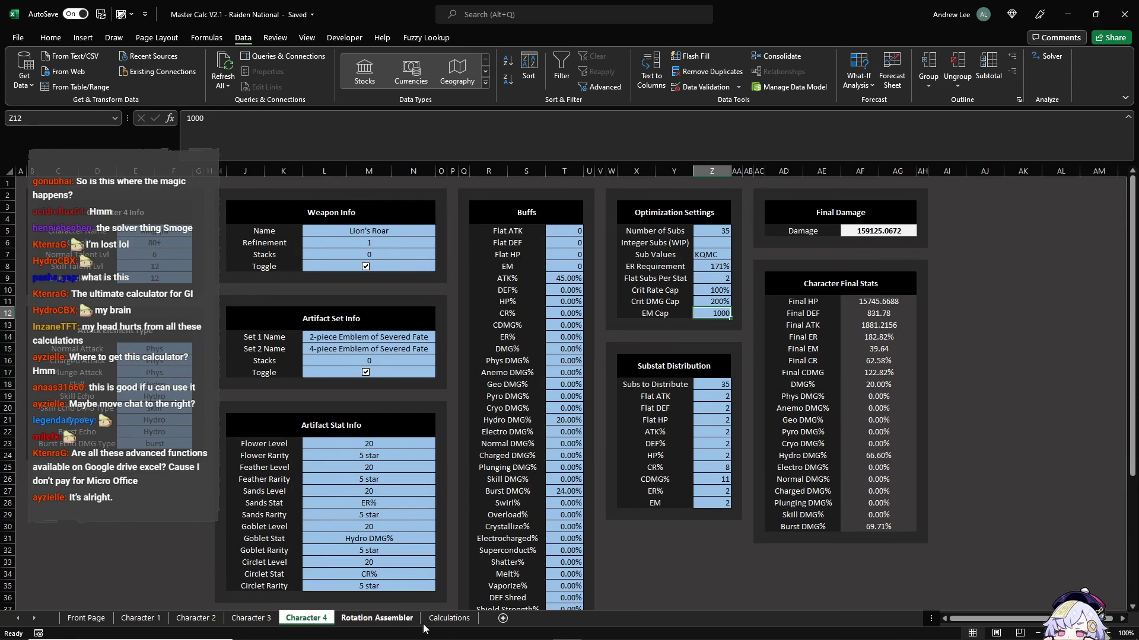
Step: On Calculations, select Character 4's block C161:K178 and inspect Q174's Reaction Multiplier and Q181's Base ATK
left_click(446, 619)
scroll(753, 486, "down", 20)
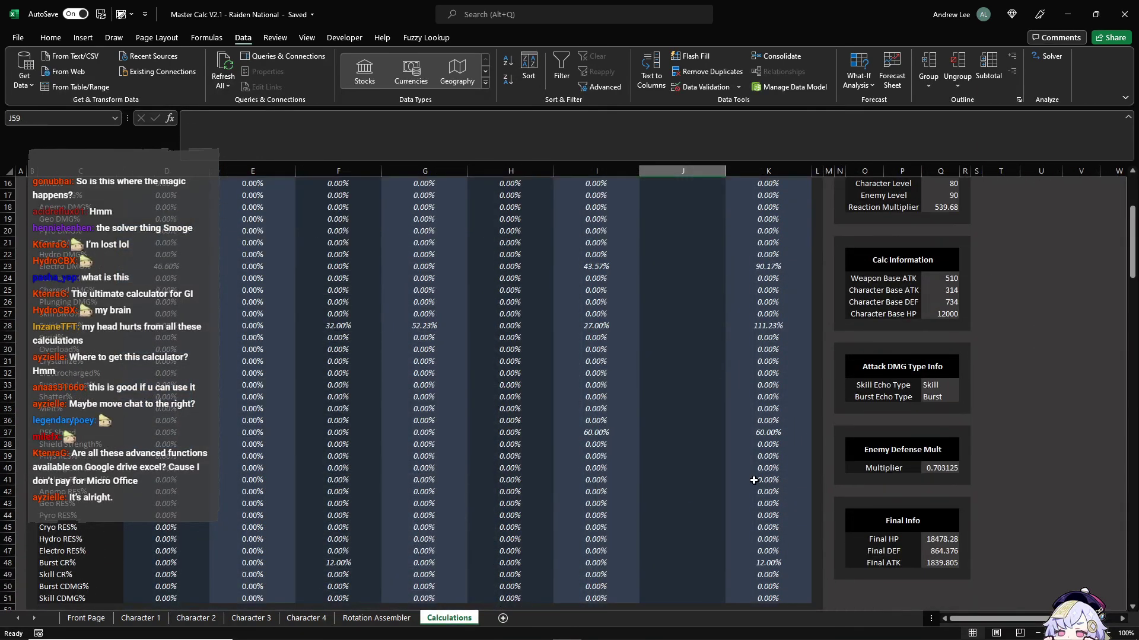
scroll(749, 482, "down", 20)
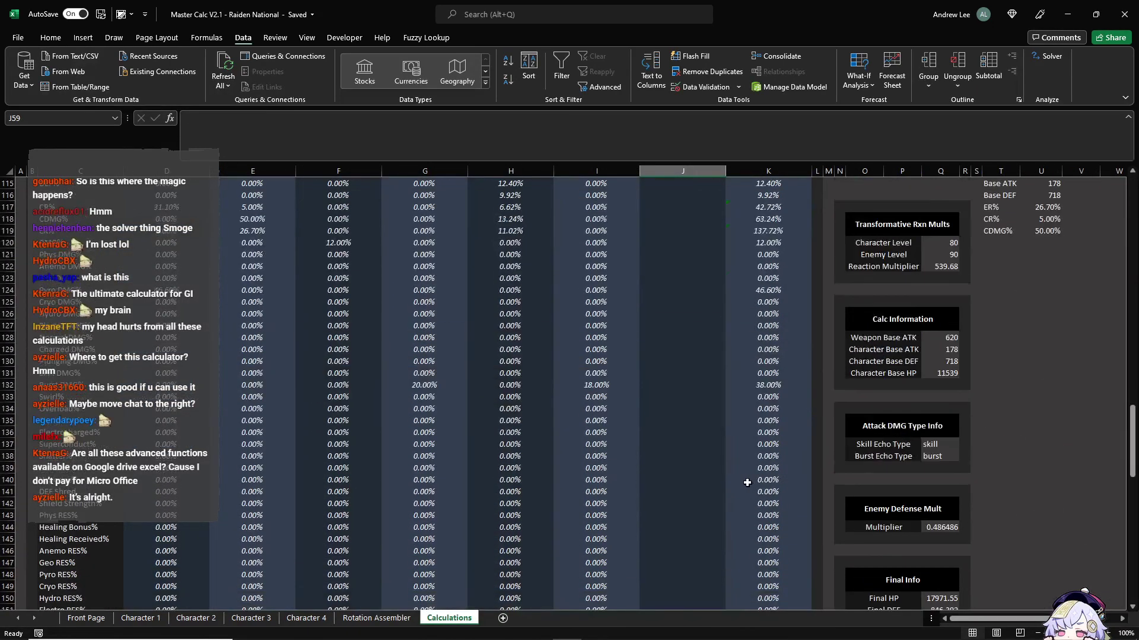
scroll(749, 481, "up", 8)
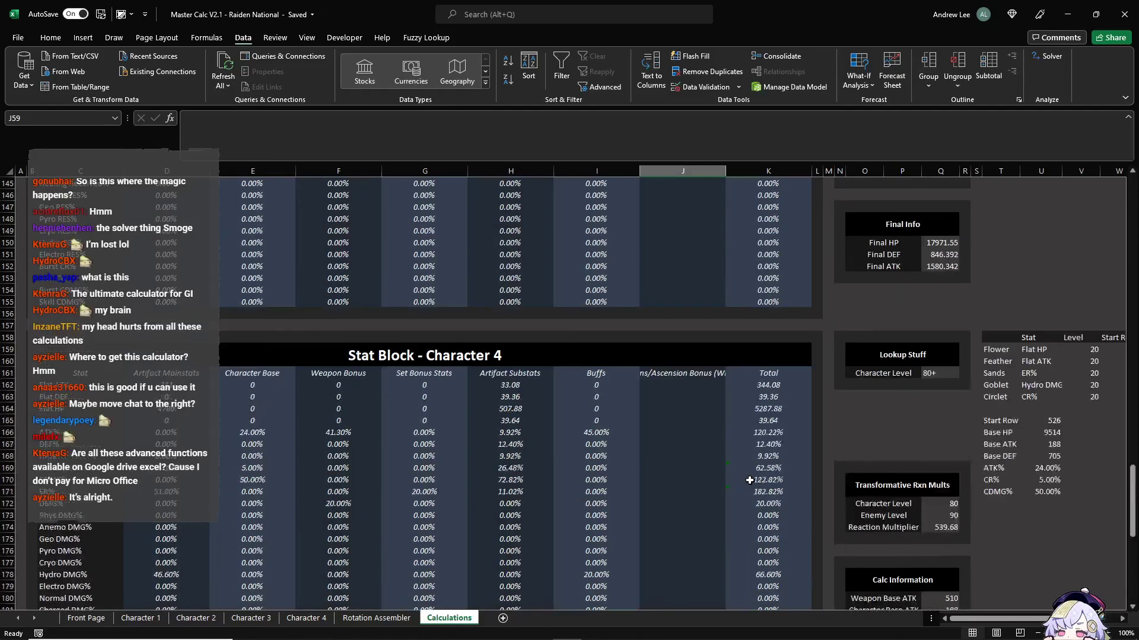
scroll(717, 455, "down", 3)
left_click_drag(80, 301, 791, 509)
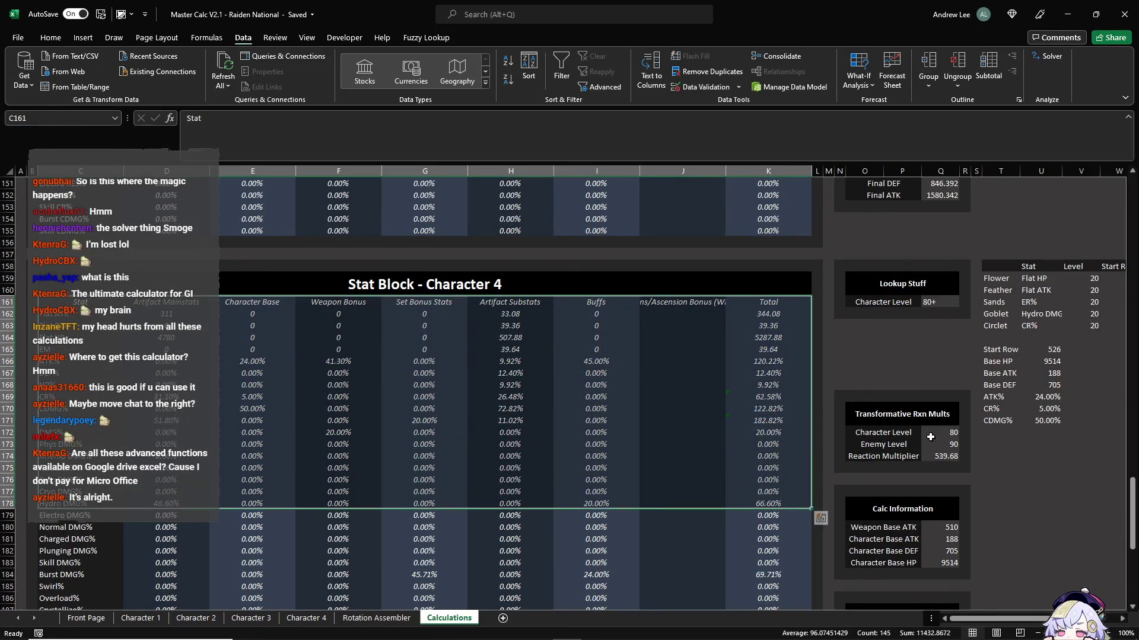
scroll(932, 415, "down", 4)
left_click(943, 315)
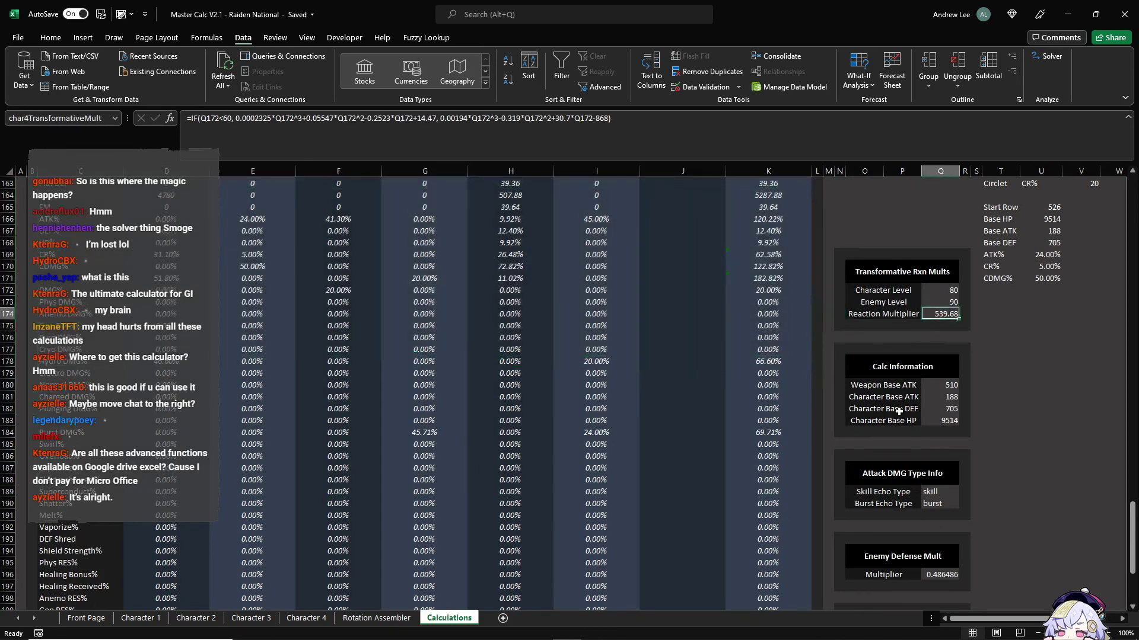
left_click(936, 396)
scroll(927, 451, "down", 4)
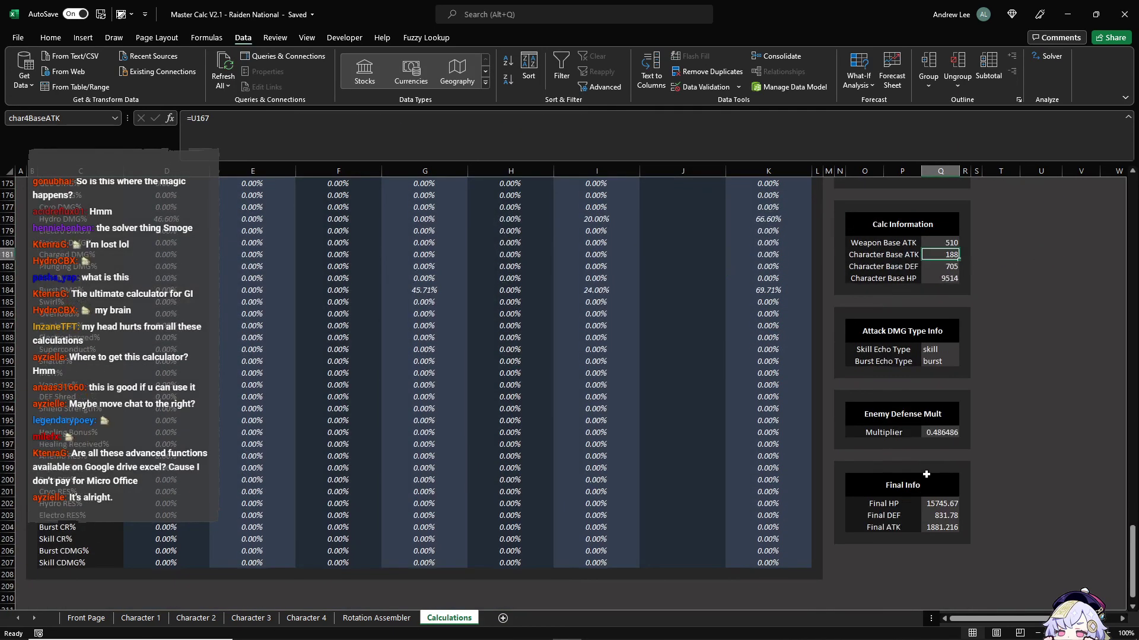
scroll(955, 428, "up", 11)
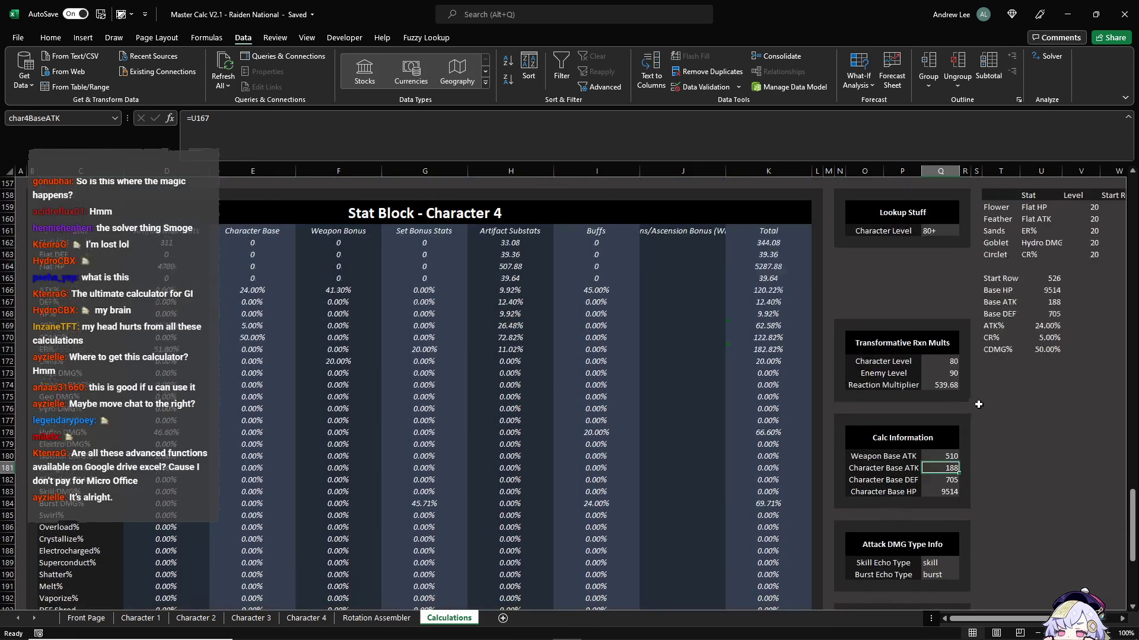
Step: Check the artifact stat table and a buff total formula, then go to Rotation Assembler
left_click(1012, 362)
key("Right")
key("Right")
key("Right")
key("Right")
key("Right")
key("Right")
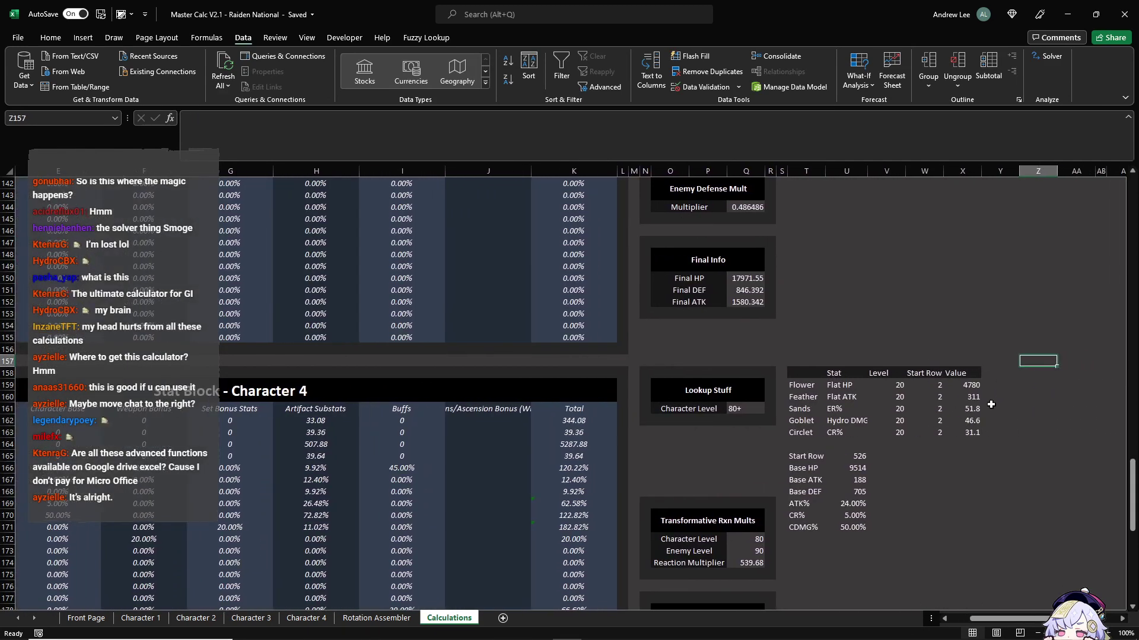
left_click_drag(826, 380, 973, 432)
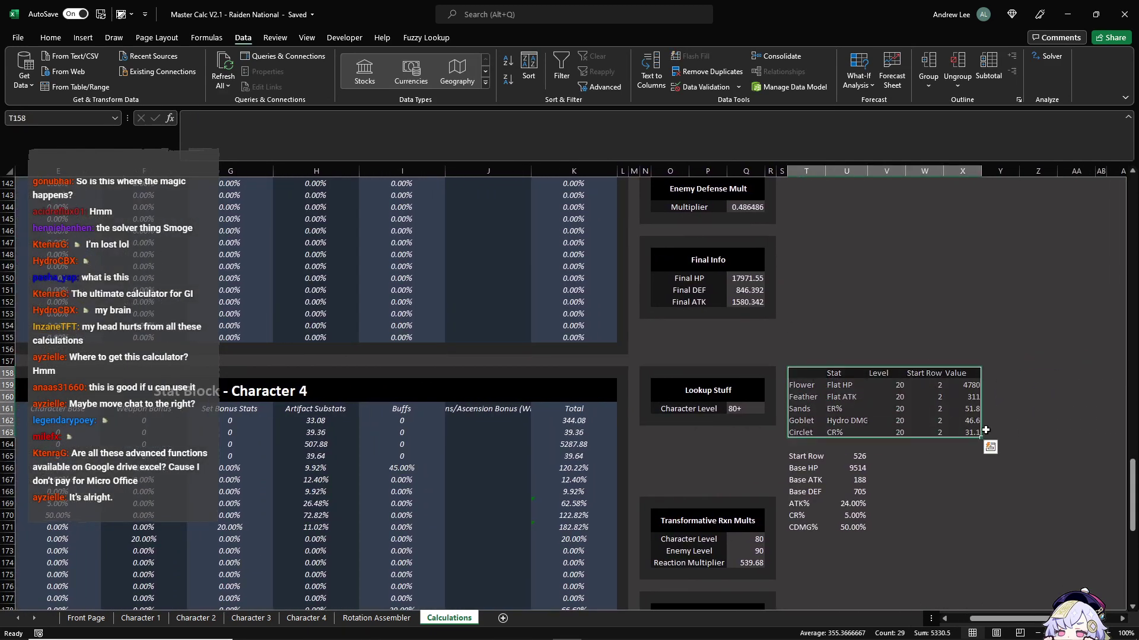
left_click(957, 394)
key("Right")
key("Right")
key("Right")
key("Right")
key("Right")
key("Right")
key("Right")
key("Right")
key("Right")
key("Right")
key("Right")
key("Right")
key("Right")
key("Right")
key("Right")
key("Right")
key("Right")
key("Right")
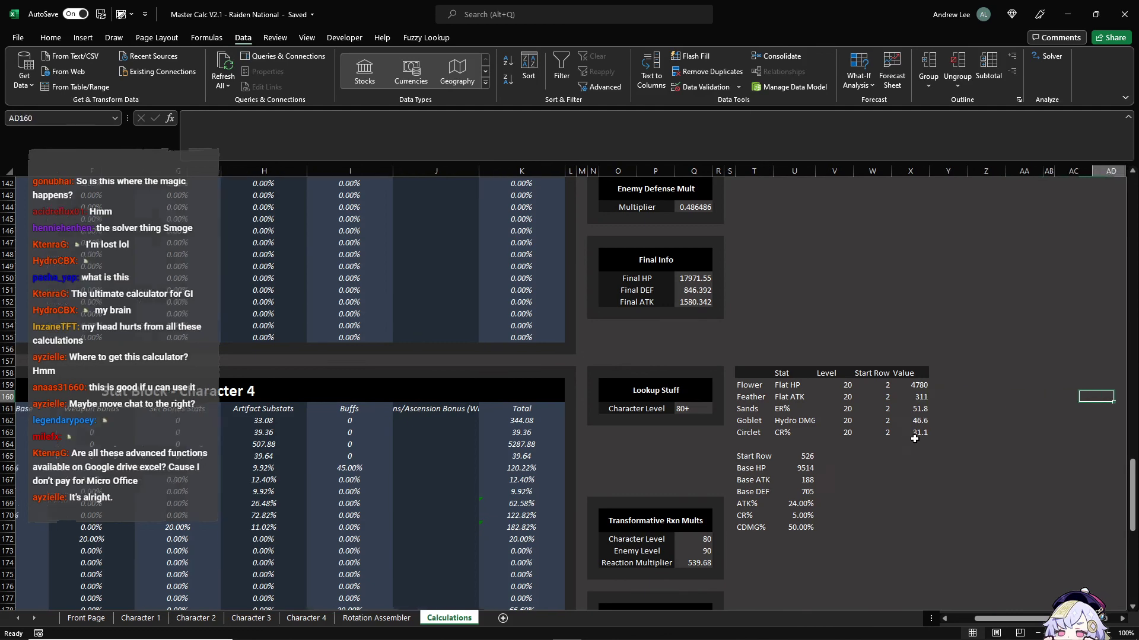
scroll(923, 429, "up", 6)
scroll(923, 429, "up", 20)
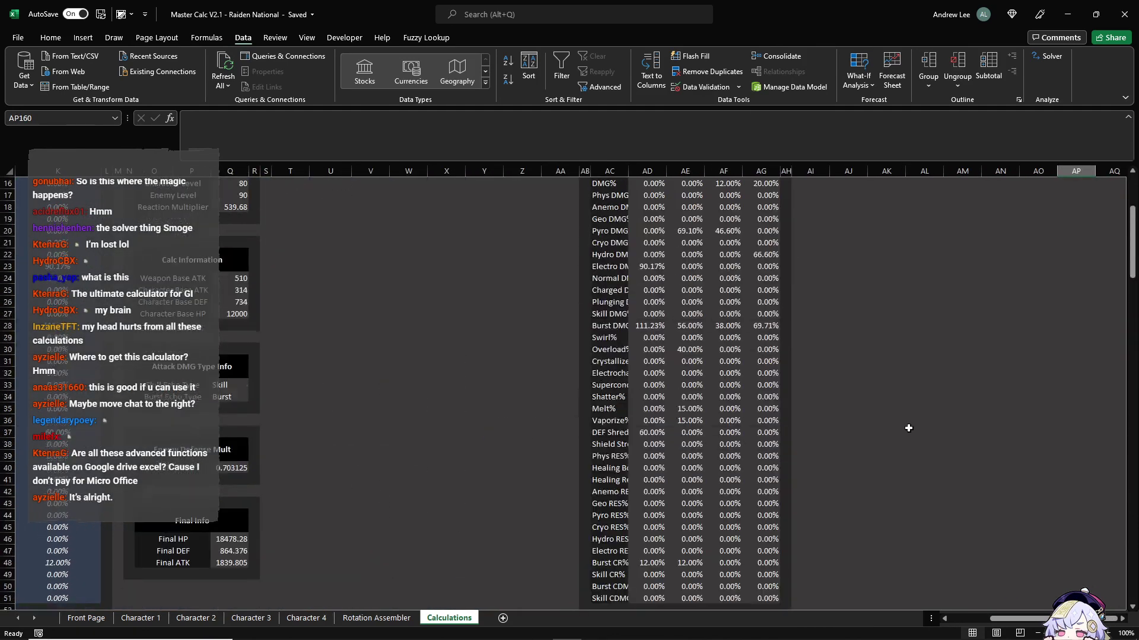
left_click(759, 283)
scroll(741, 320, "down", 10)
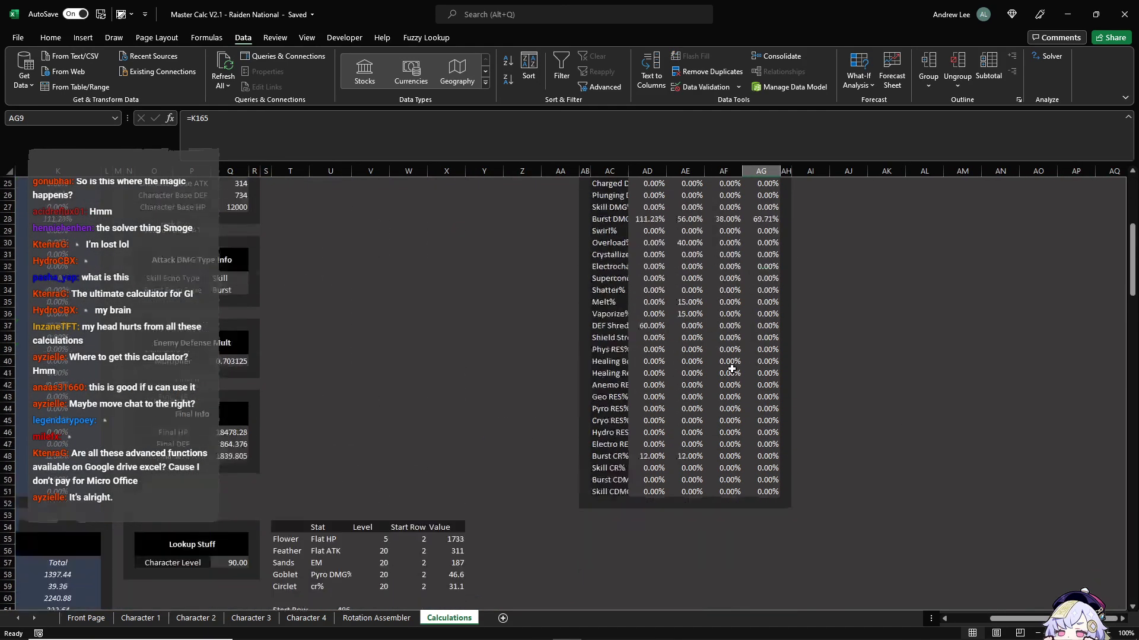
left_click(378, 618)
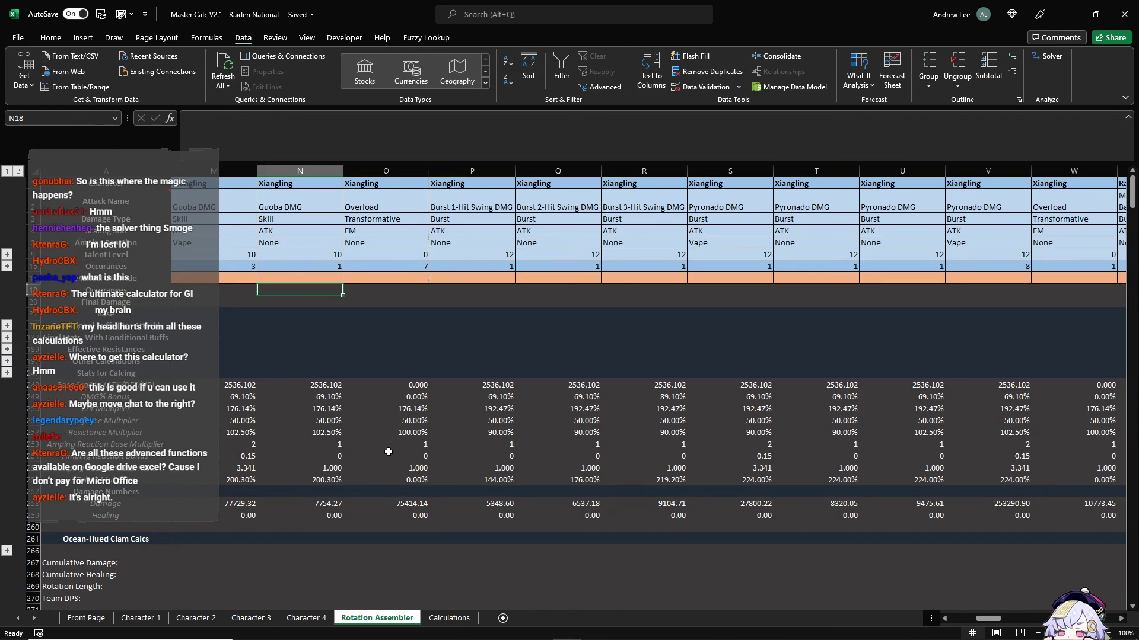
Step: Unhide rows 18–20, then hide them again to collapse the stat section
key("Home")
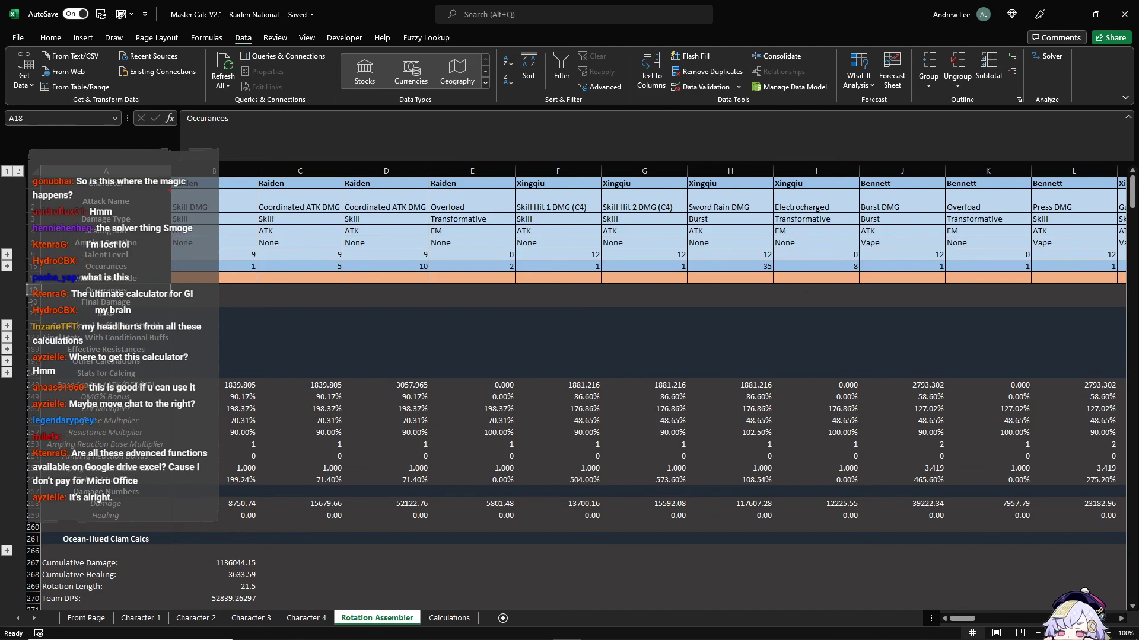
left_click_drag(30, 290, 40, 299)
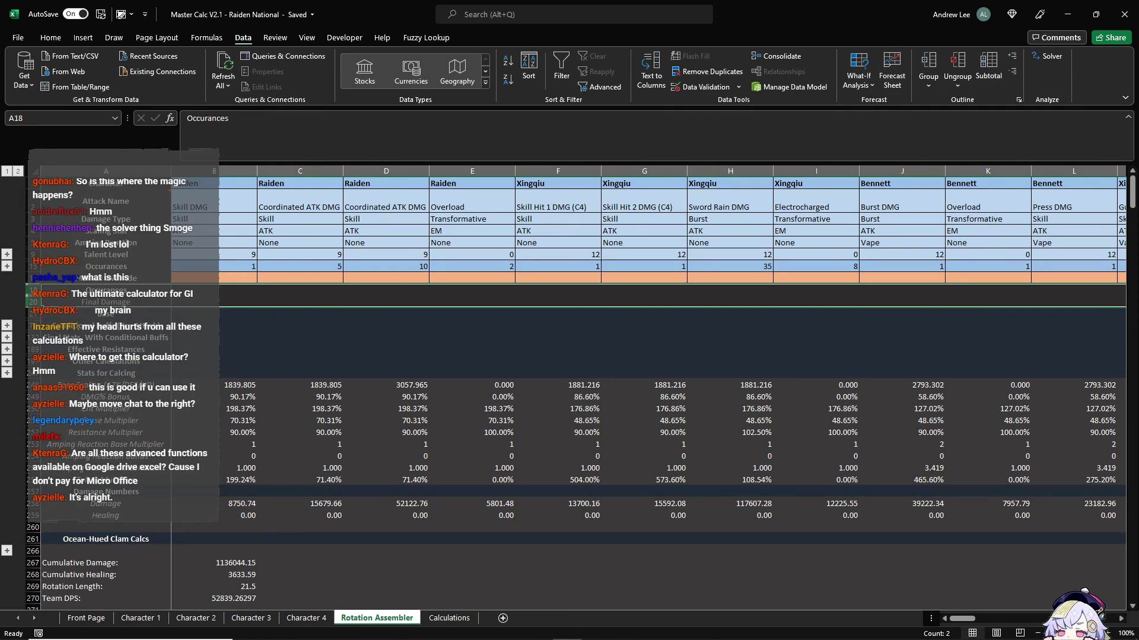
right_click(40, 296)
left_click(81, 492)
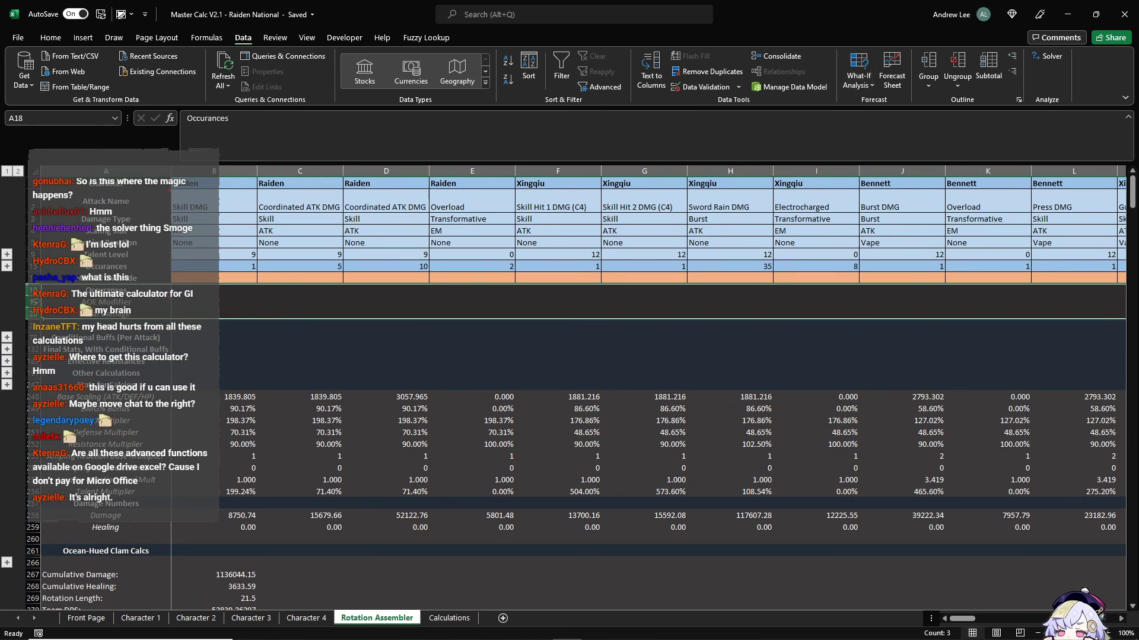
right_click(35, 299)
left_click(74, 485)
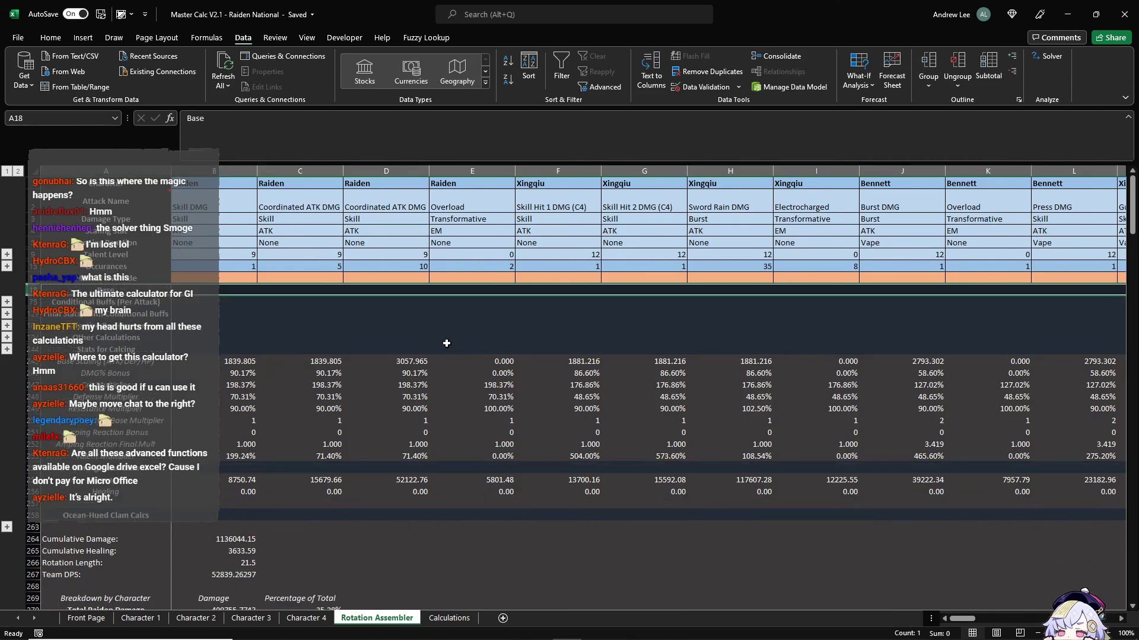
left_click(214, 313)
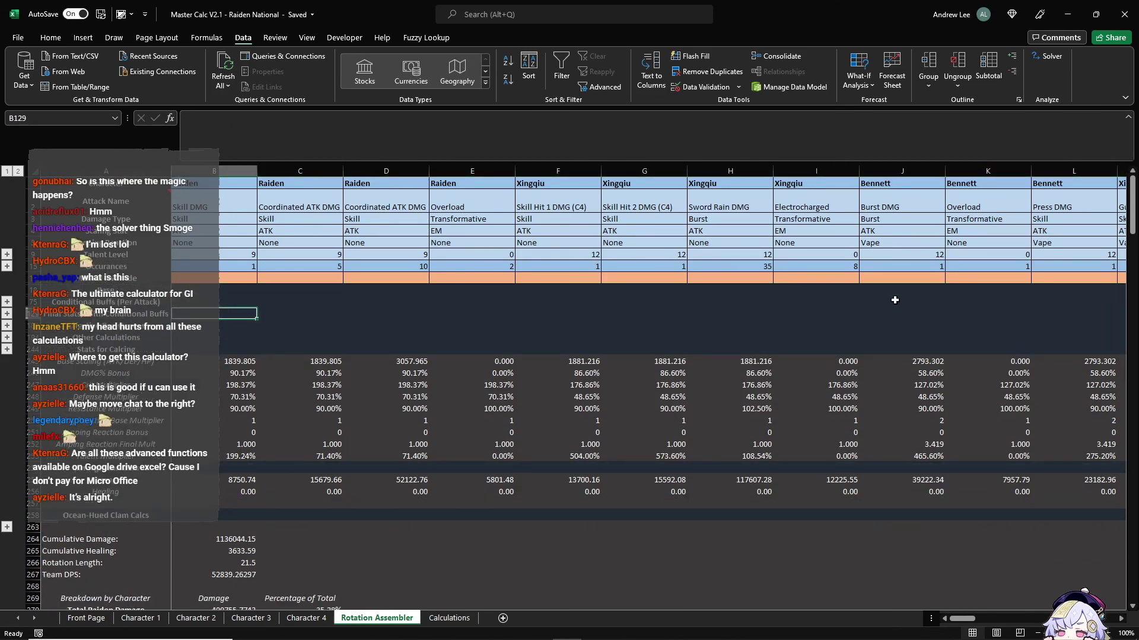
left_click(870, 302)
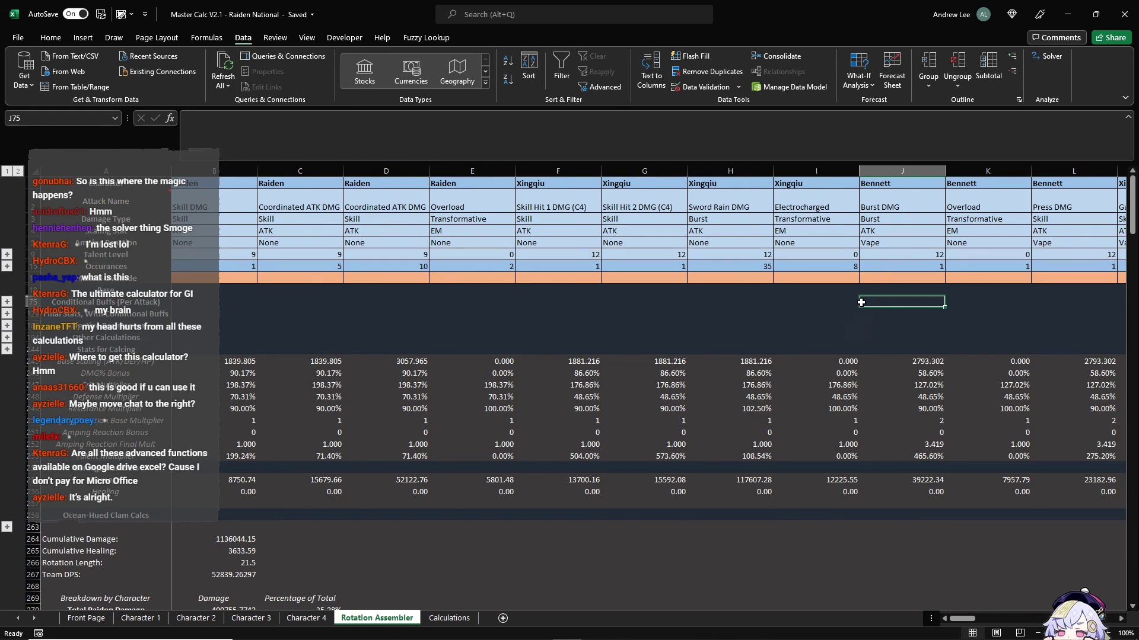
Step: Step along row 16's attacks, then move up to the occurrence counts in row 15
left_click(245, 275)
key("Right")
key("Right")
key("Right")
key("Right")
key("Right")
key("Right")
key("Right")
key("Right")
key("Right")
key("Right")
key("Right")
key("Right")
key("Right")
key("Right")
key("Right")
key("Right")
key("Right")
key("Right")
key("Right")
key("Right")
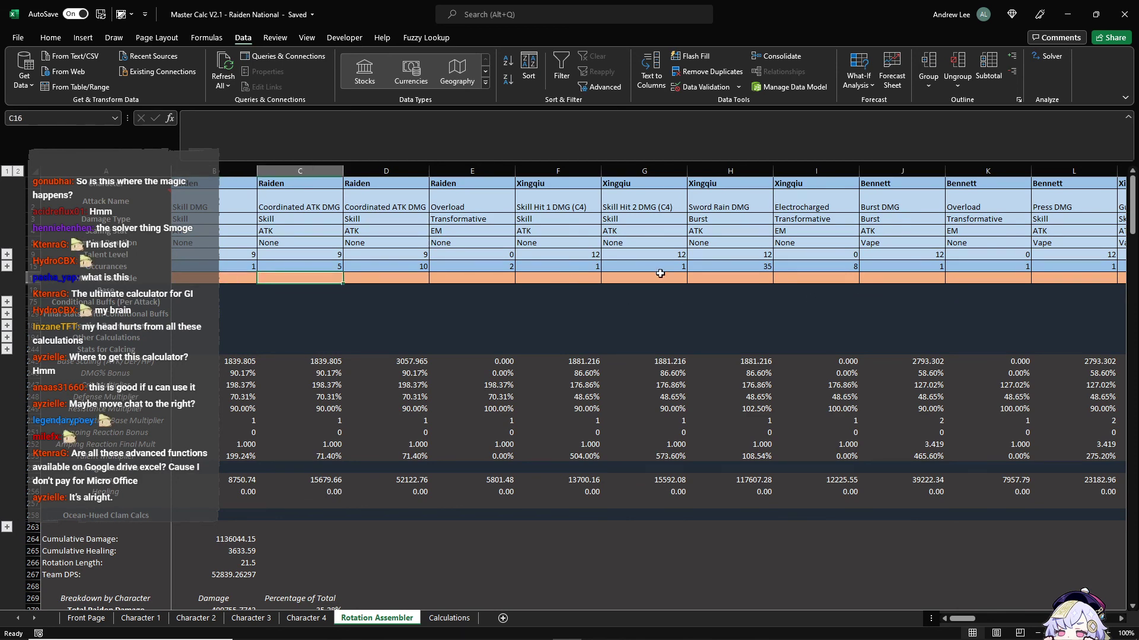
key("Right")
key("Right")
key("Right")
key("Right")
key("Right")
key("Right")
key("Right")
key("Right")
key("Right")
key("Right")
key("Right")
key("Right")
key("Right")
key("Right")
key("Right")
key("Right")
key("Right")
key("Right")
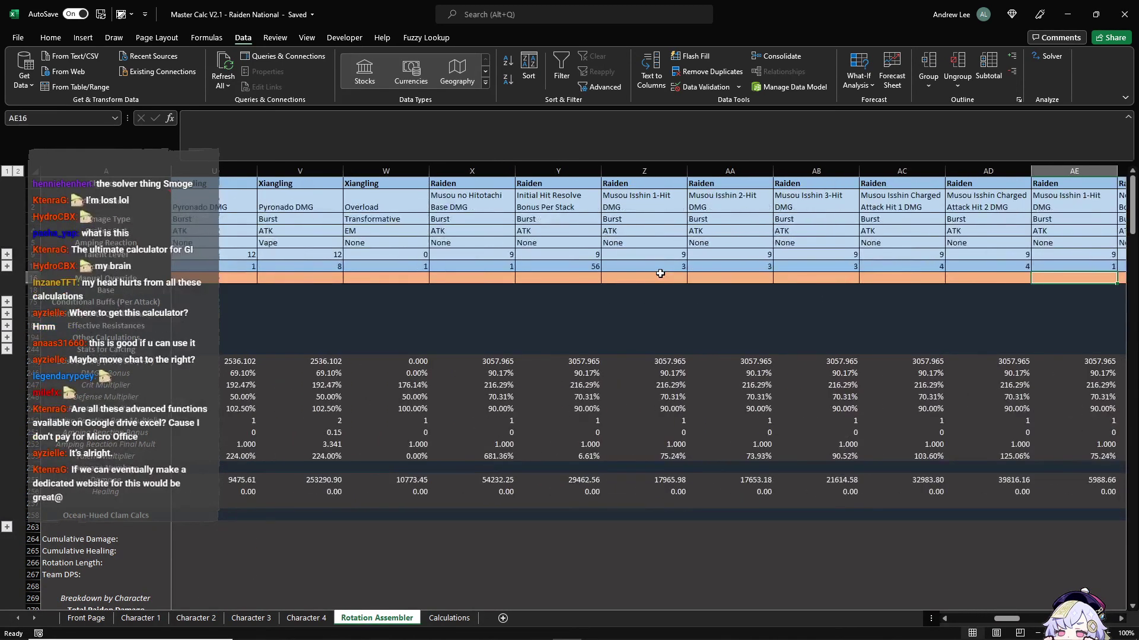
key("Left")
key("Left")
key("Left")
key("Left")
key("Left")
key("Left")
key("Left")
key("Left")
key("Left")
key("Left")
key("Left")
key("Left")
key("Left")
key("Left")
key("Left")
key("Left")
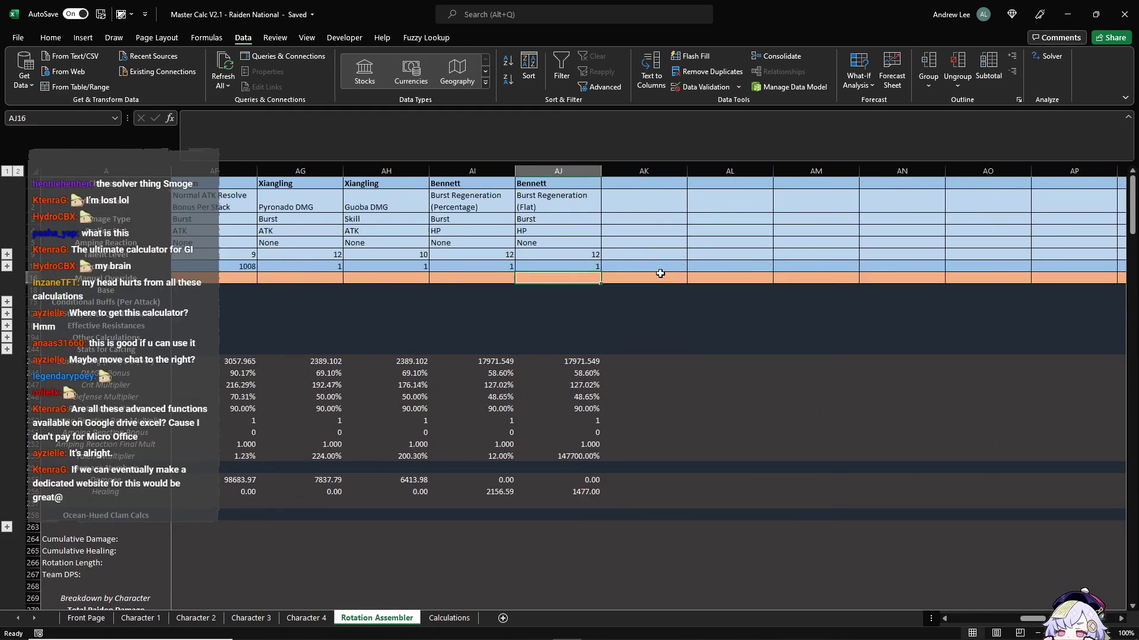
key("Up")
key("Left")
key("Left")
key("Left")
key("Left")
key("Left")
key("Left")
key("Left")
key("Left")
key("Left")
key("Left")
key("Left")
key("Left")
key("Left")
key("Left")
key("Left")
key("Left")
key("Left")
key("Left")
key("Left")
key("Left")
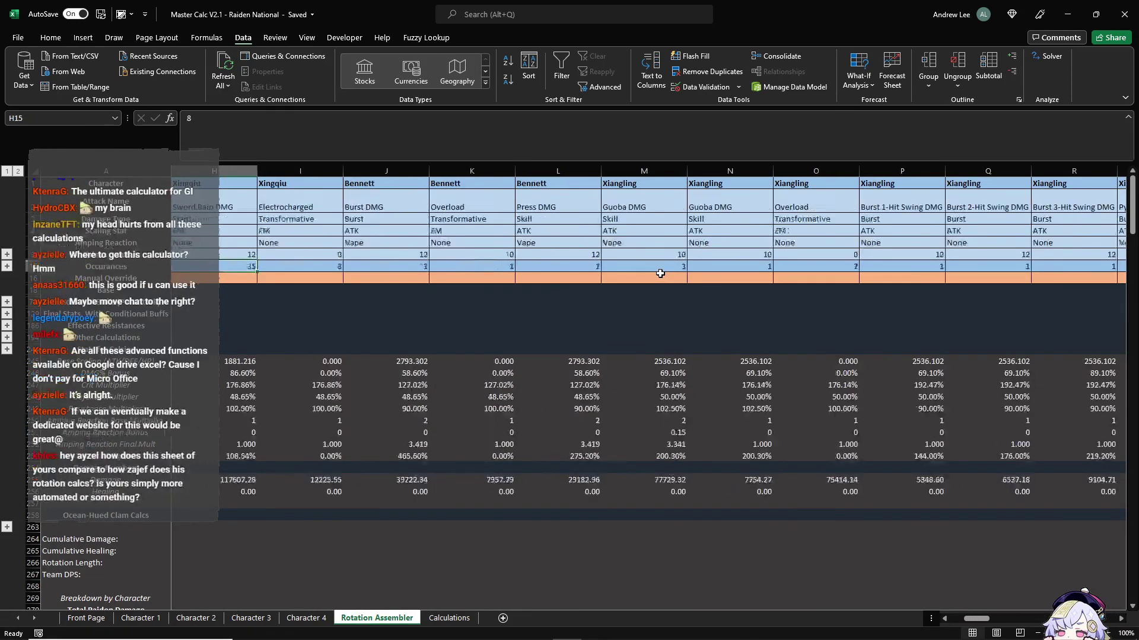
key("Right")
key("Right")
key("Right")
key("Right")
key("Right")
key("Right")
key("Right")
key("Right")
key("Right")
key("Right")
key("Right")
key("Right")
key("Right")
key("Right")
key("Right")
key("Right")
key("Right")
key("Right")
key("Right")
key("Right")
key("Right")
key("Right")
key("Right")
key("Right")
key("Right")
key("Right")
key("Right")
key("Right")
key("Right")
key("Right")
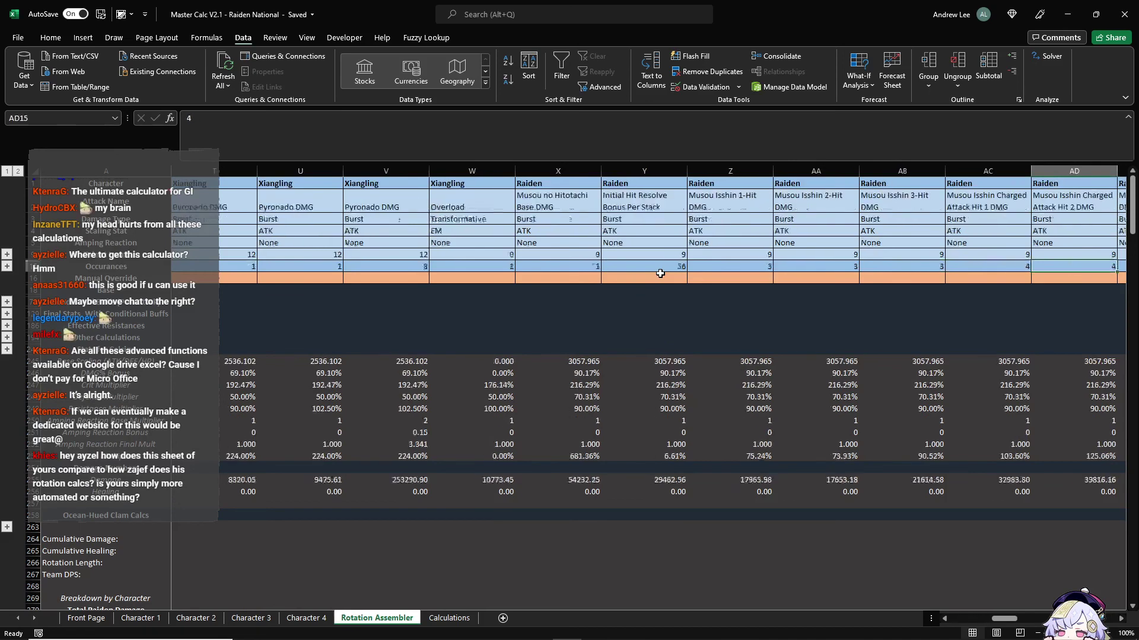
Step: Review each attack's occurrence count and the last attack's character name, then return to Calculations
key("Left")
key("Left")
key("Left")
key("Left")
key("Left")
key("Left")
key("Left")
key("Left")
key("Left")
key("Left")
key("Left")
key("Left")
key("Left")
key("Left")
key("Left")
key("Left")
key("Left")
key("Left")
key("Left")
key("Left")
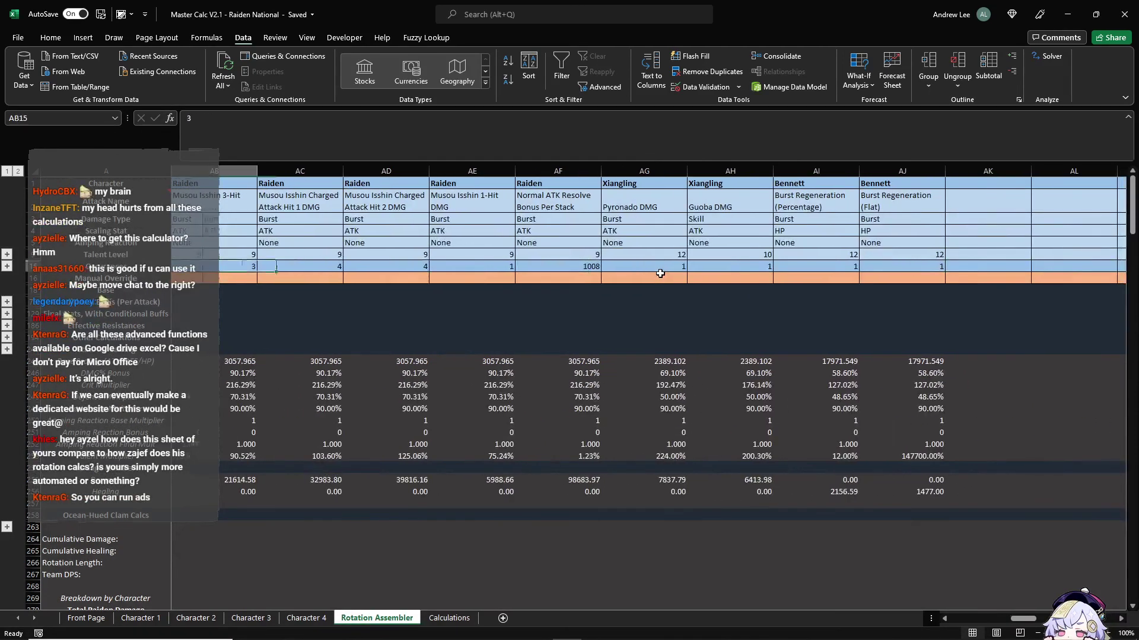
key("Right")
key("Right")
key("Right")
key("Right")
key("Right")
key("Right")
key("Right")
key("Right")
key("Right")
key("Right")
key("Right")
key("Right")
key("Right")
key("Right")
key("Right")
key("Right")
key("Right")
key("Right")
key("Right")
key("Right")
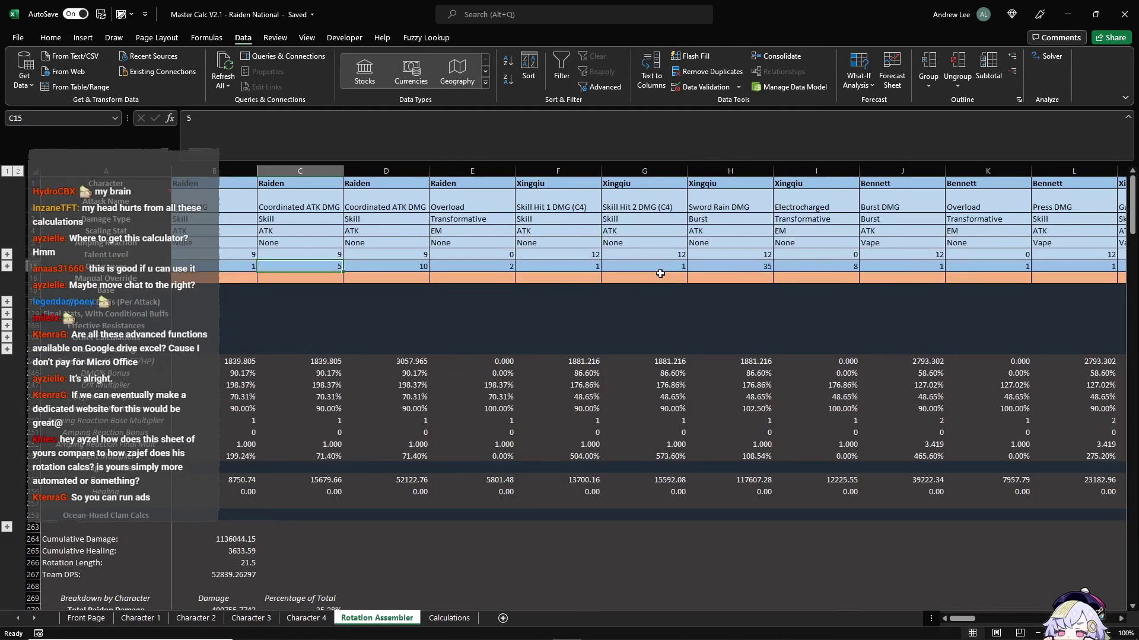
key("Right")
key("Right")
key("Right")
key("Right")
key("Right")
key("Right")
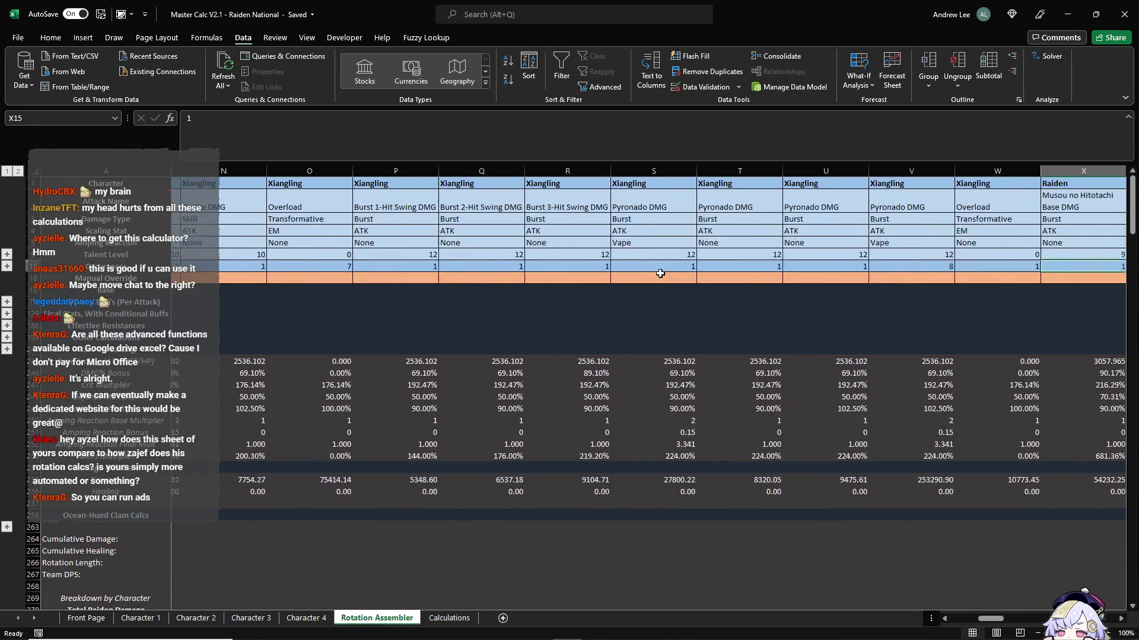
key("Right")
key("Right")
key("Right")
key("Right")
key("Right")
key("Right")
key("Right")
key("Right")
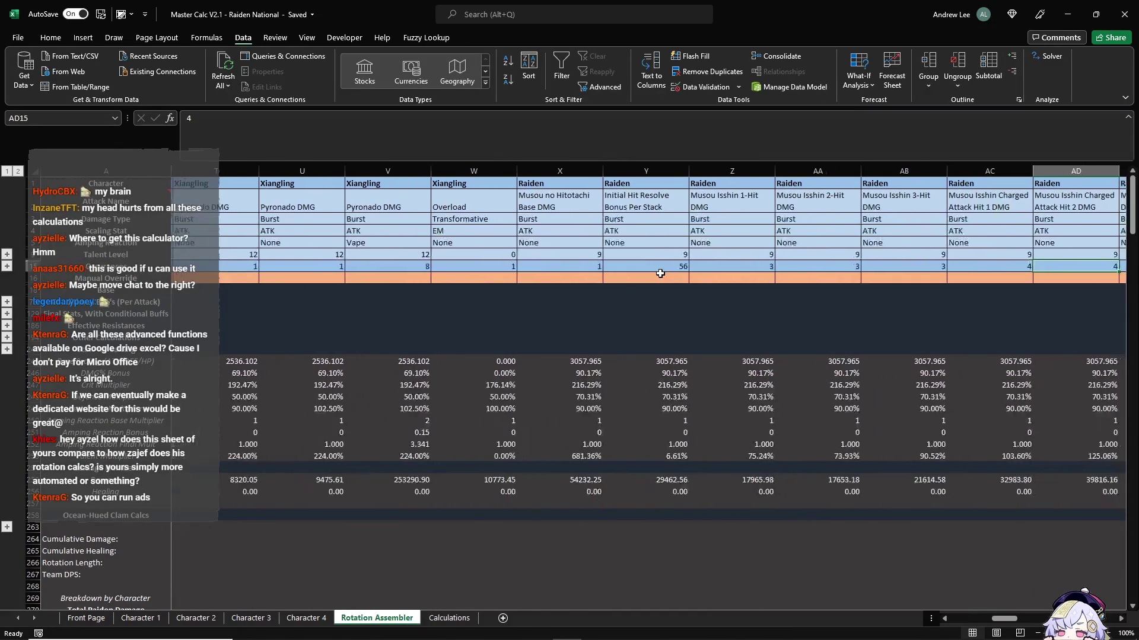
key("Right")
key("Right")
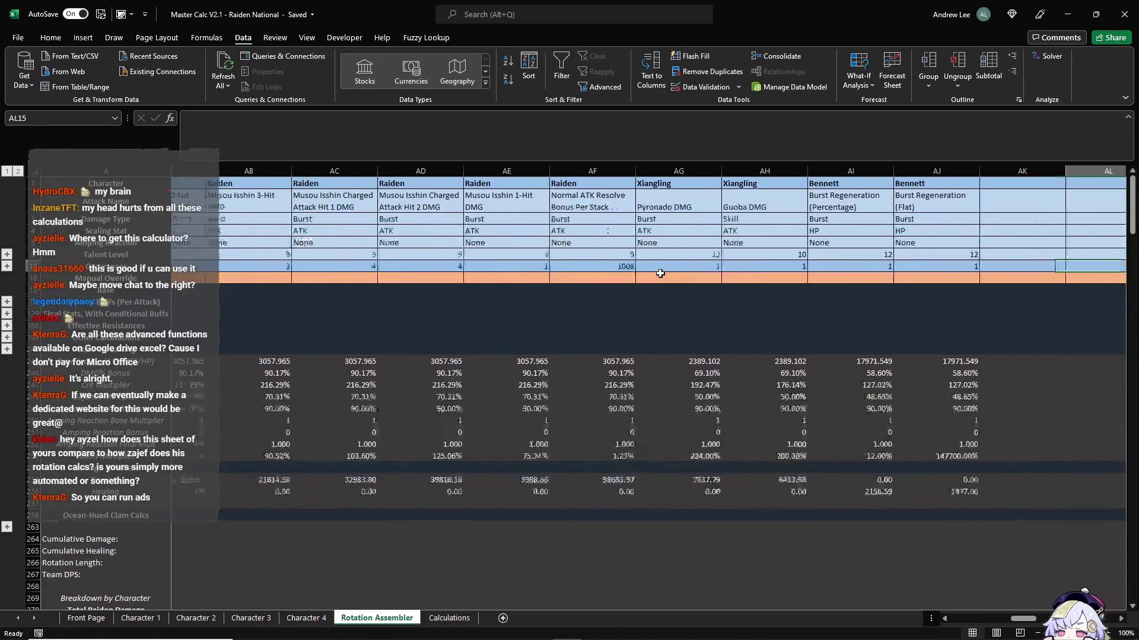
key("Left")
key("Left")
key("Up")
key("Up")
key("Up")
key("Up")
key("Up")
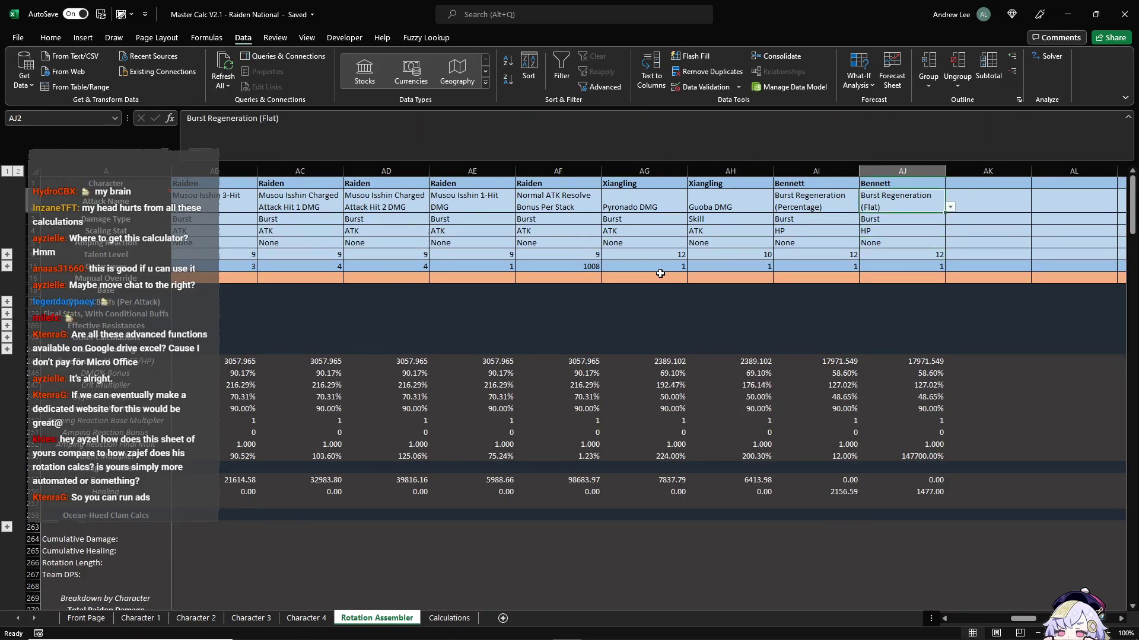
key("Up")
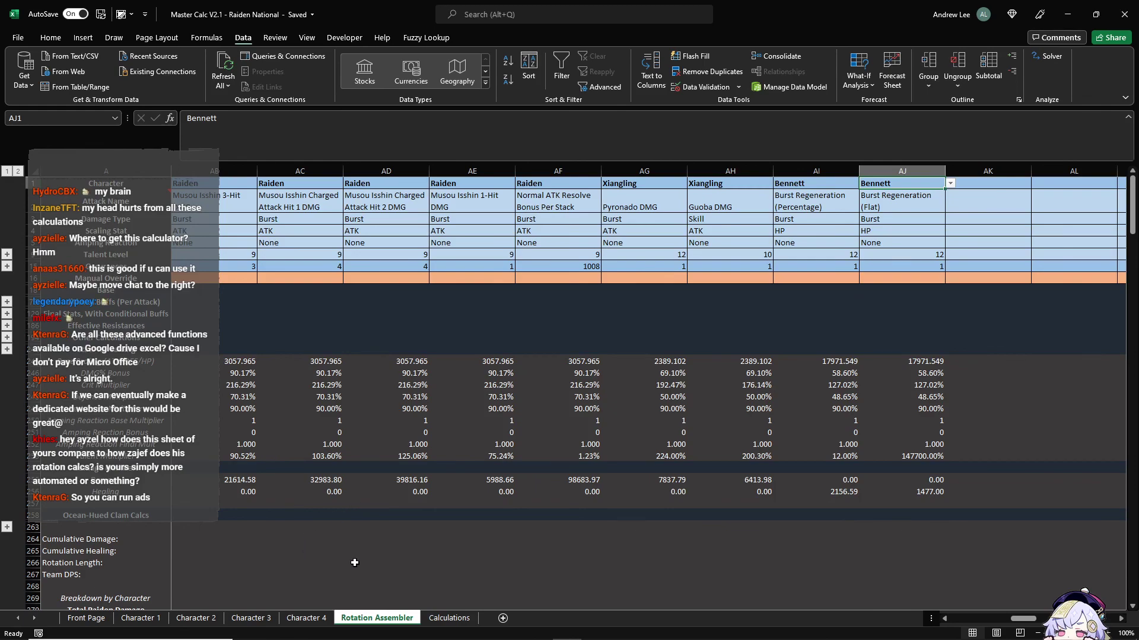
left_click(444, 619)
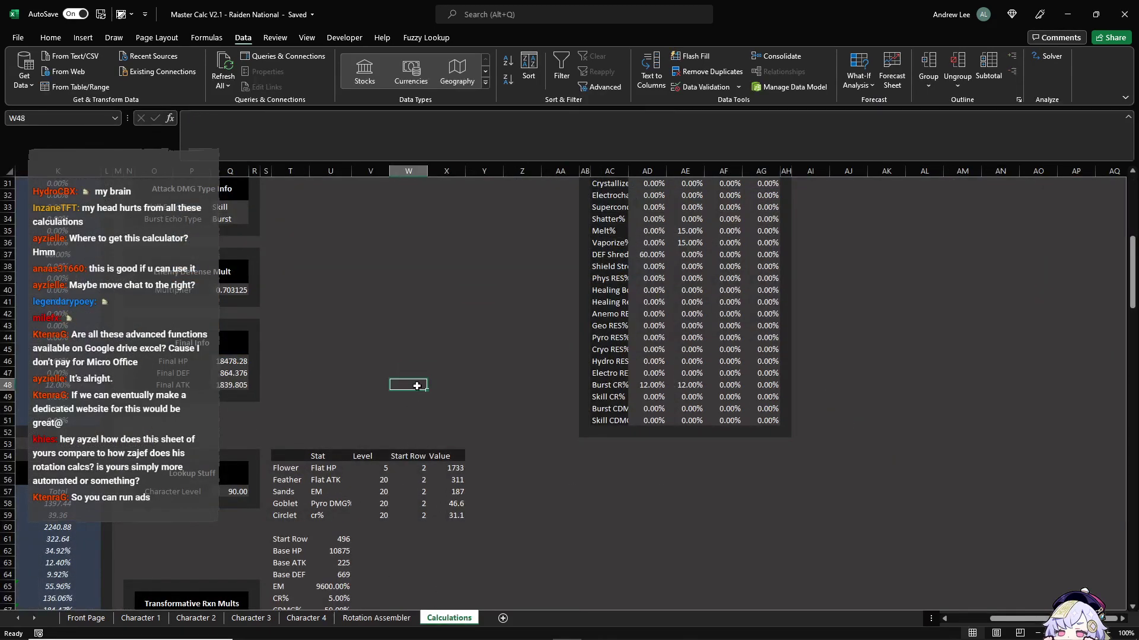